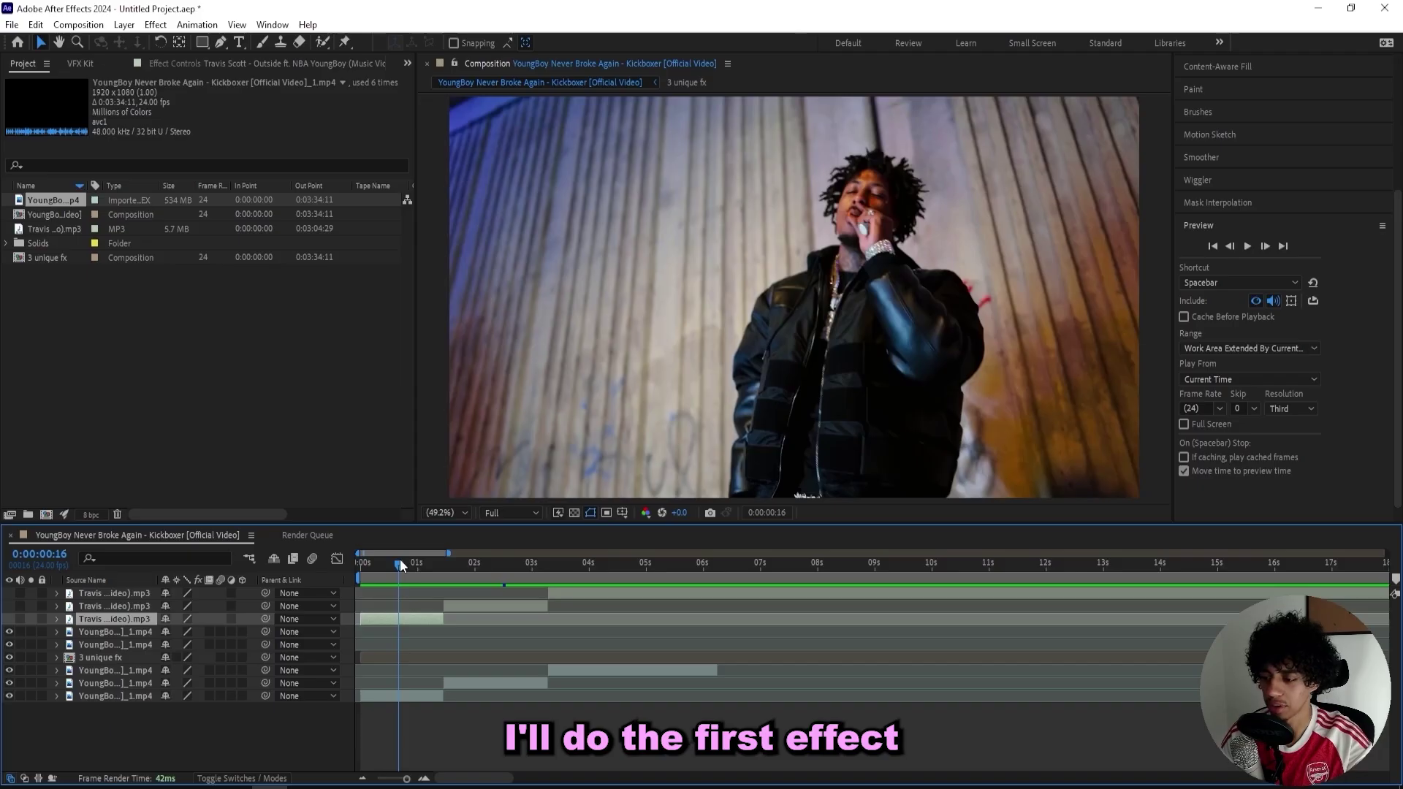
Run Track Camera from the Tracker on the first video clip in the timeline
click(380, 695)
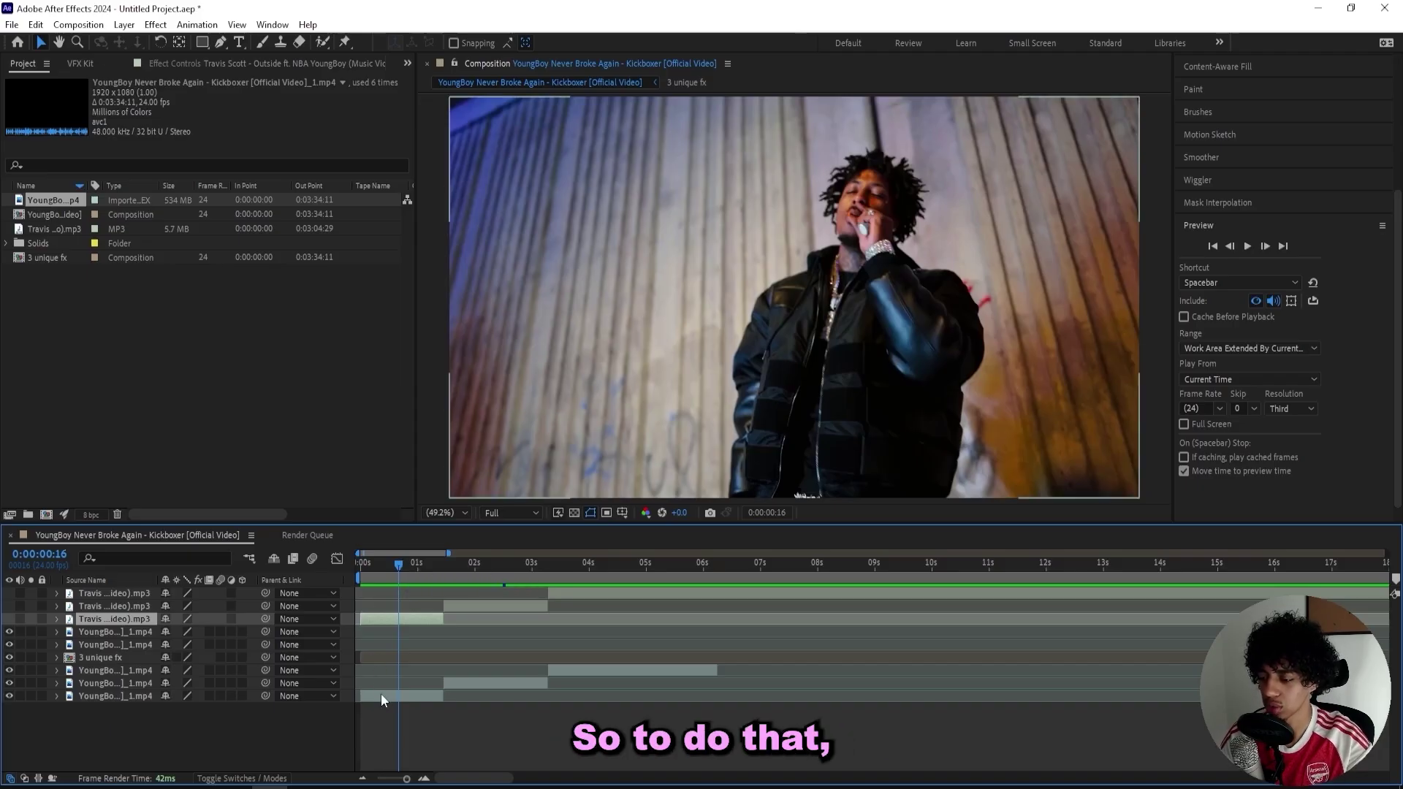
click(380, 691)
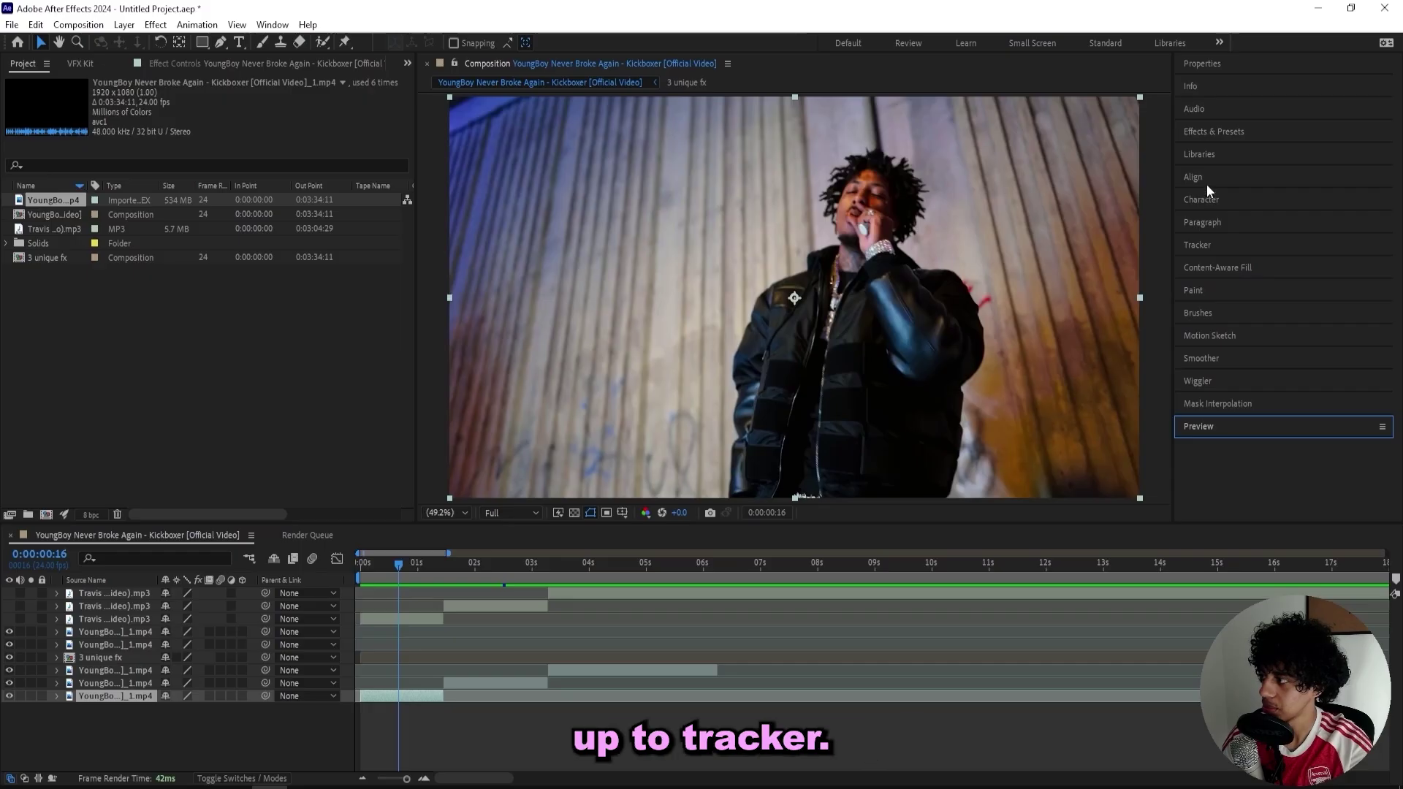
click(1198, 245)
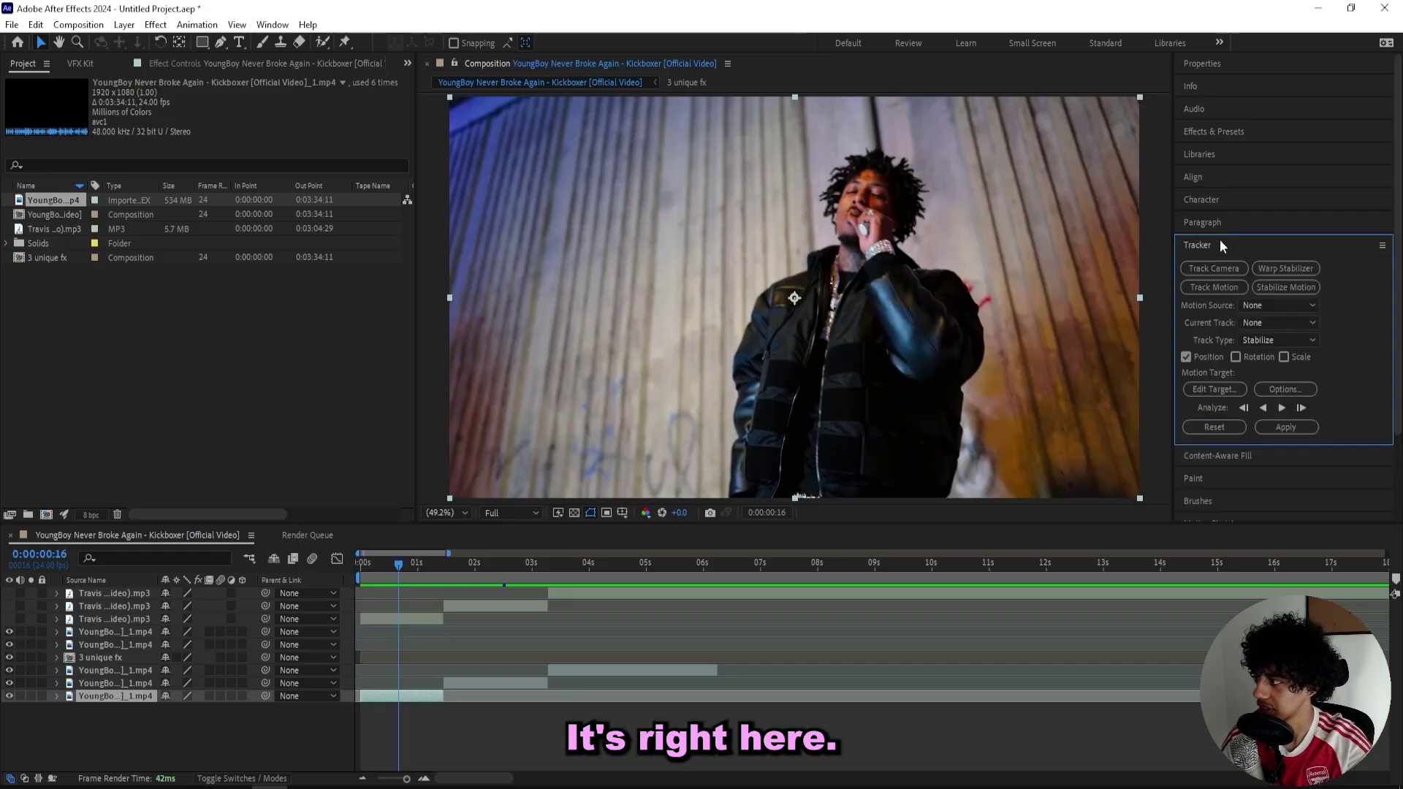
drag(1221, 244, 1219, 159)
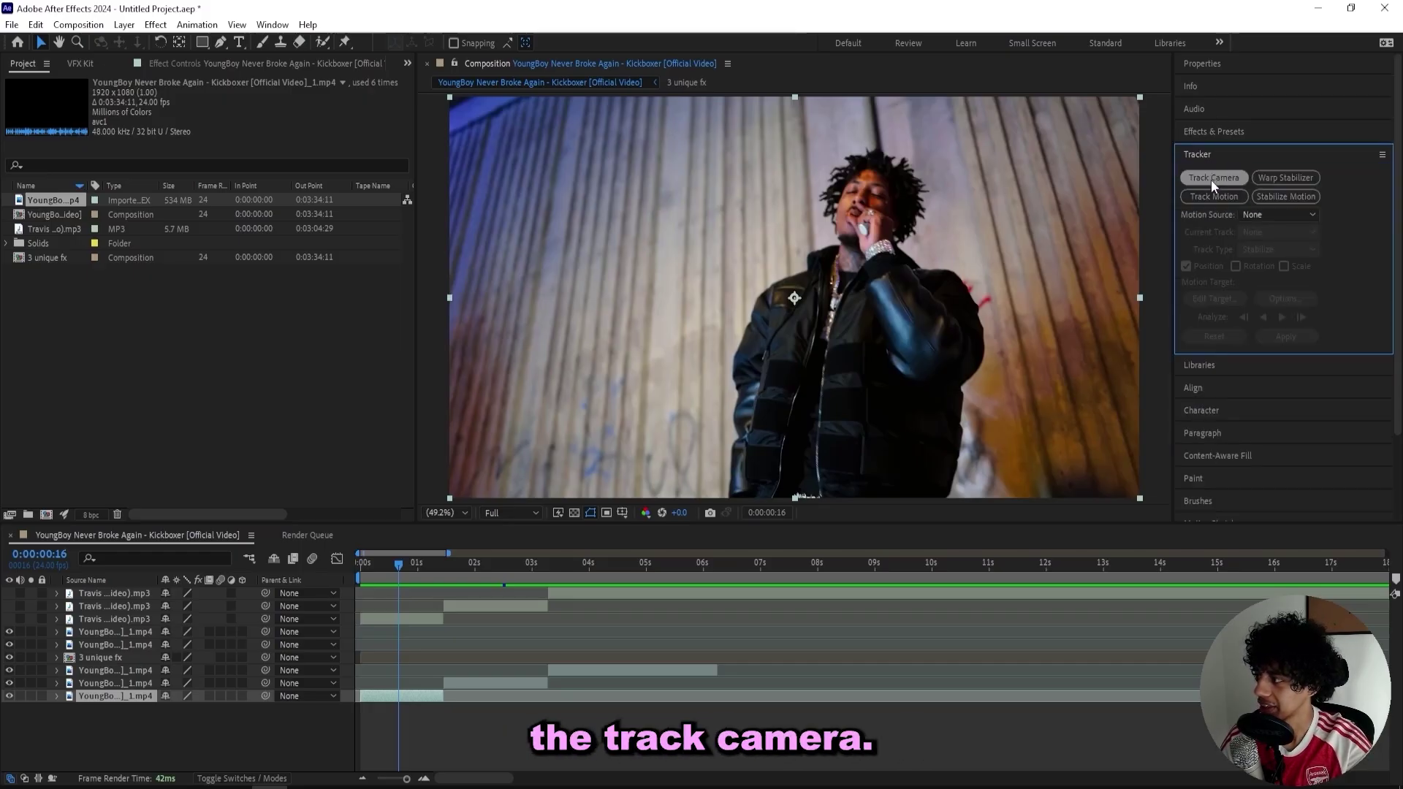
click(1212, 180)
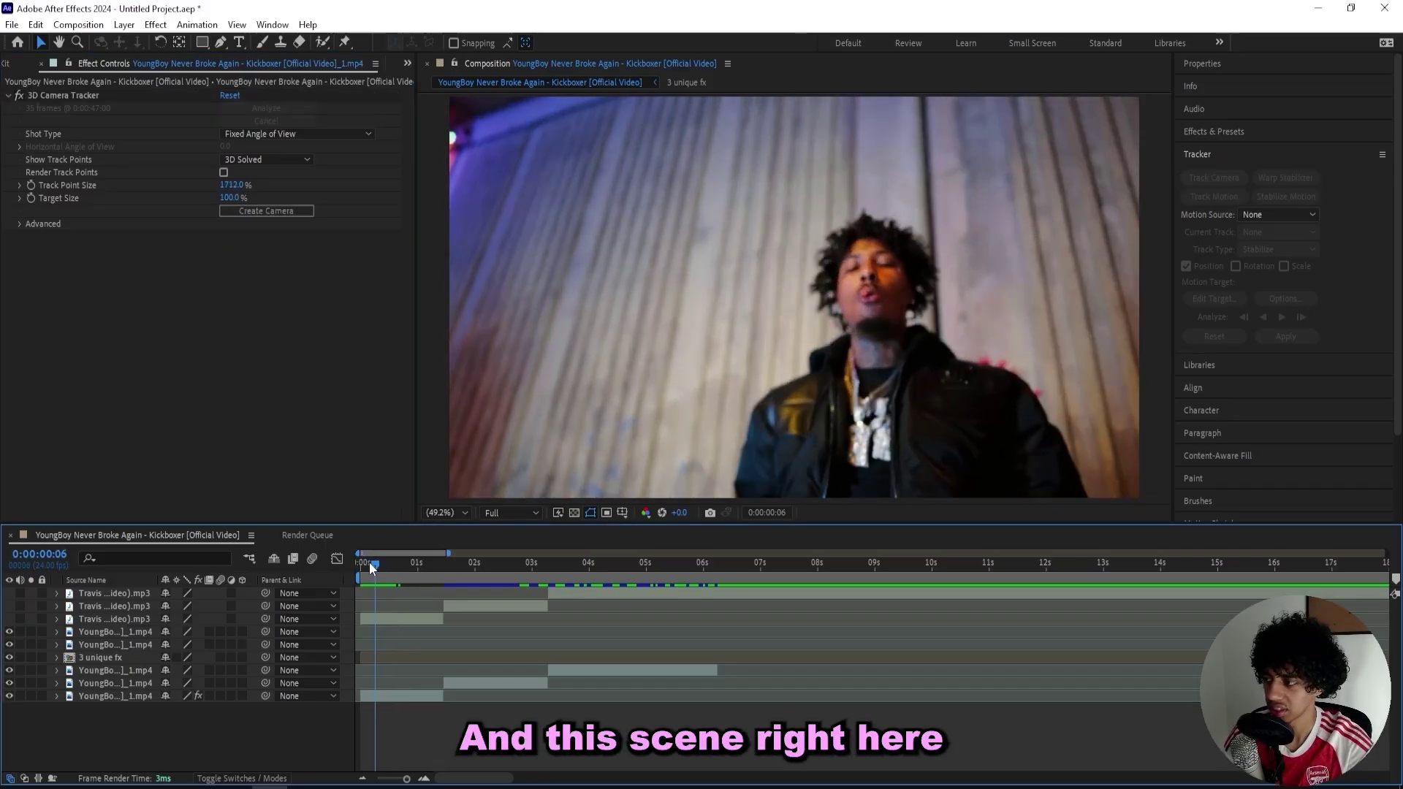
Split the first video clip and its audio at frame 13 and delete the blurry opening part
click(353, 564)
click(92, 97)
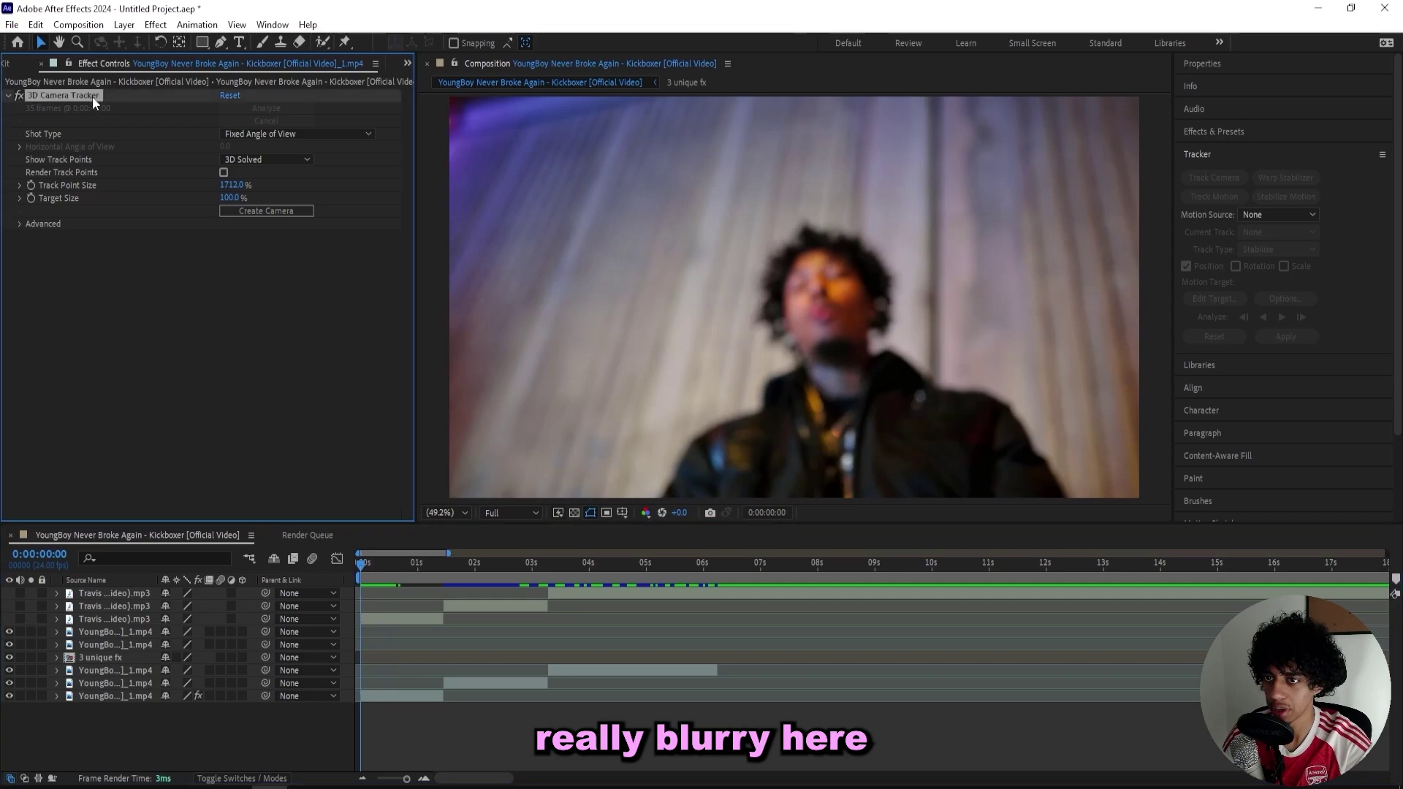
click(364, 562)
drag(364, 560, 390, 567)
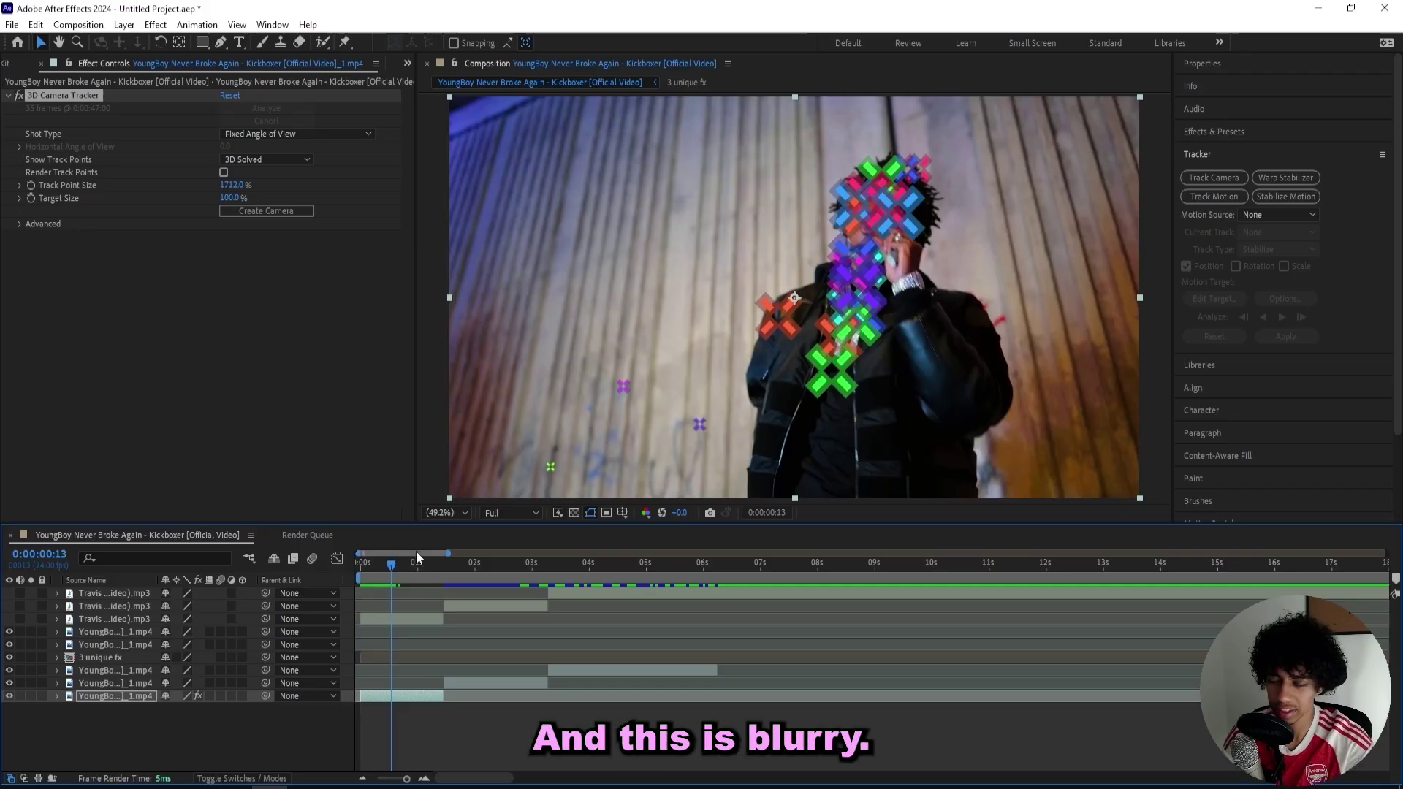
ctrl+click(387, 617)
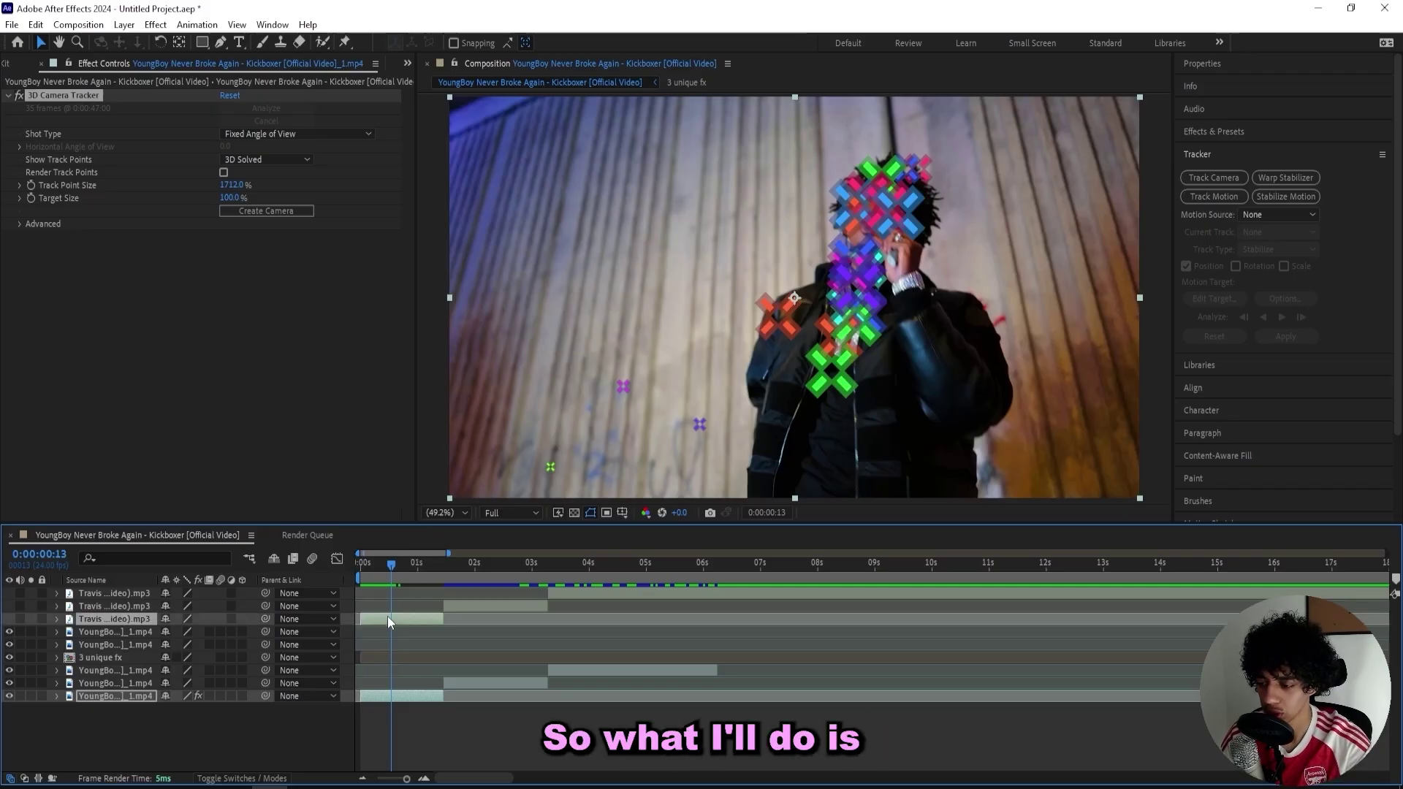
key(ctrl+shift+d)
click(377, 722)
key(Delete)
click(385, 631)
key(Delete)
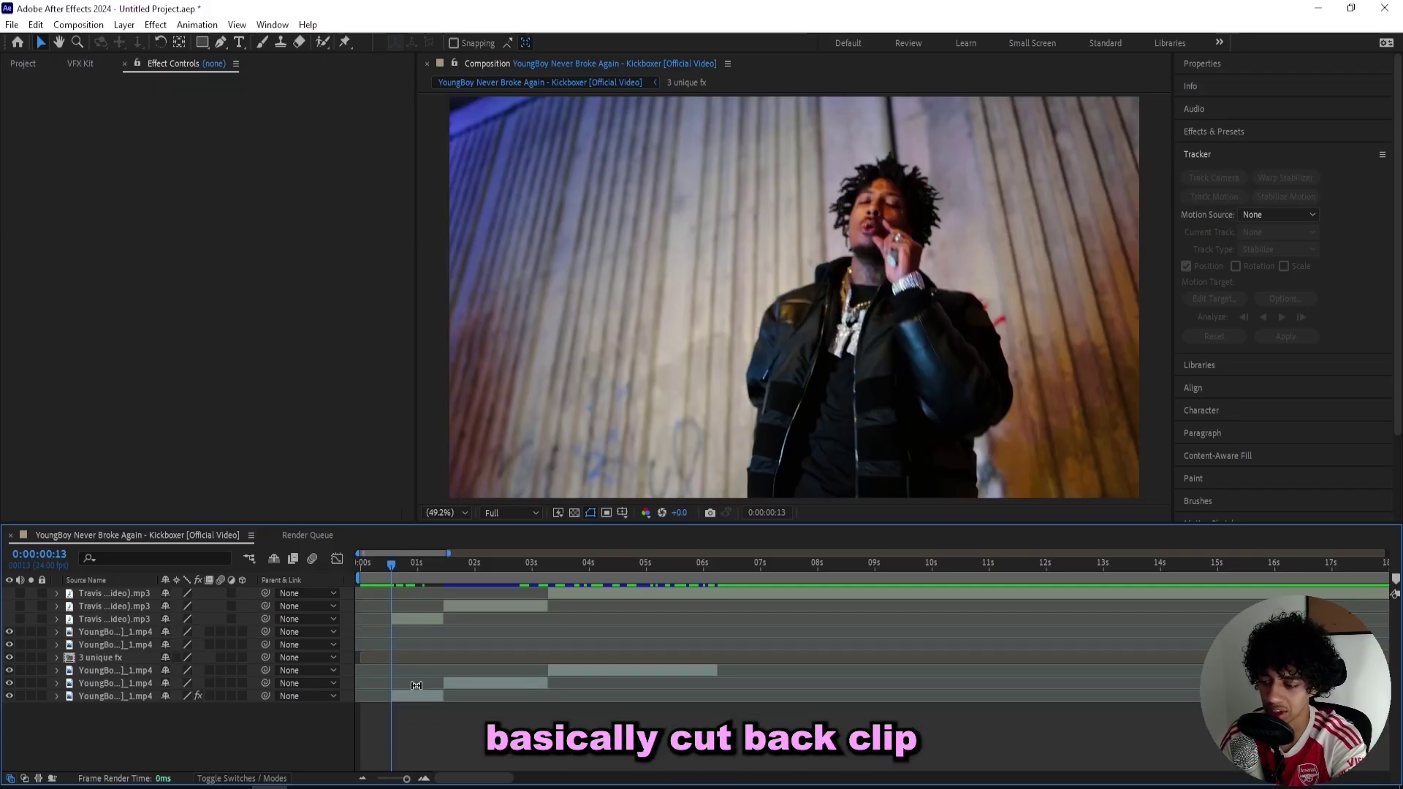
Move the trimmed video clip to the start of the composition and enable Detailed Analysis in its 3D Camera Tracker
click(414, 693)
key(space)
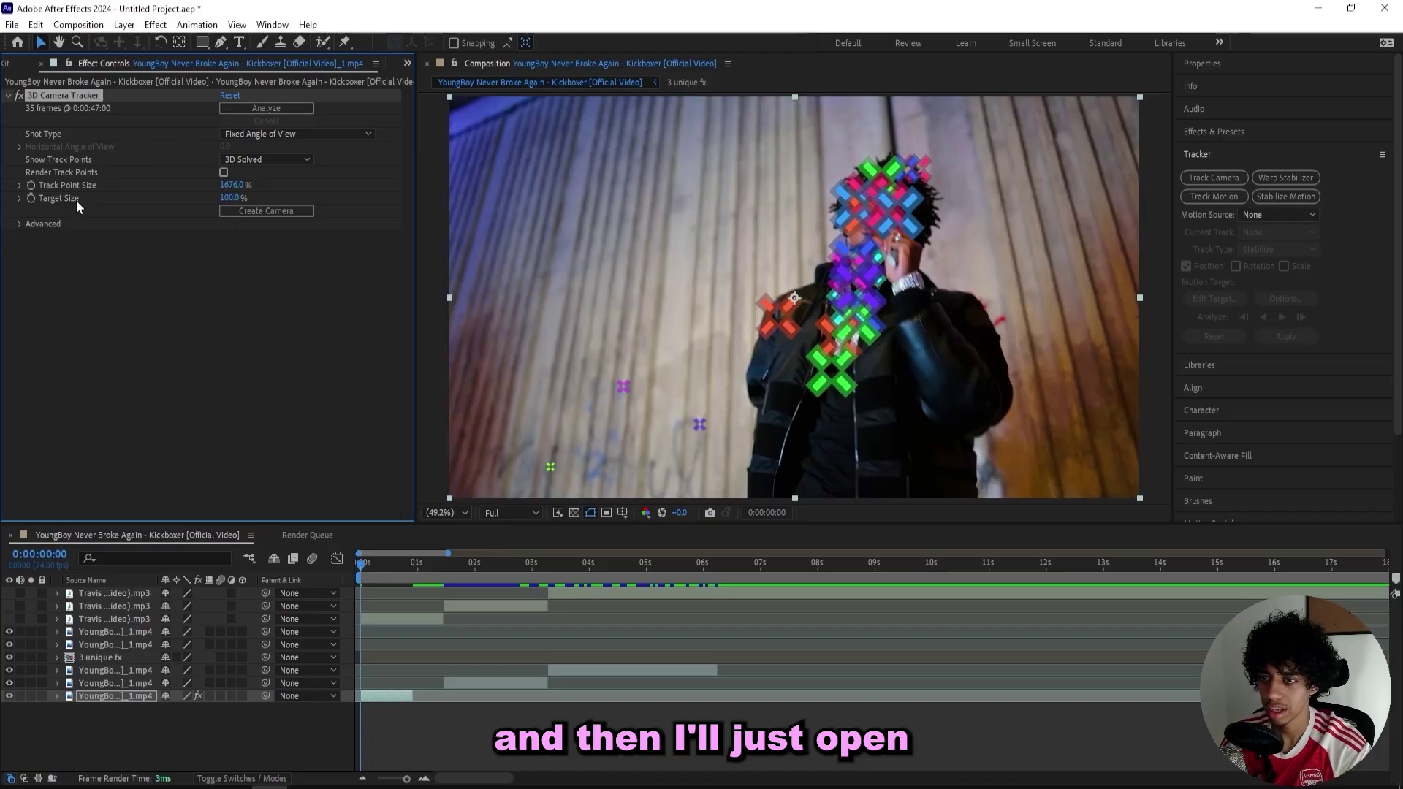
click(19, 223)
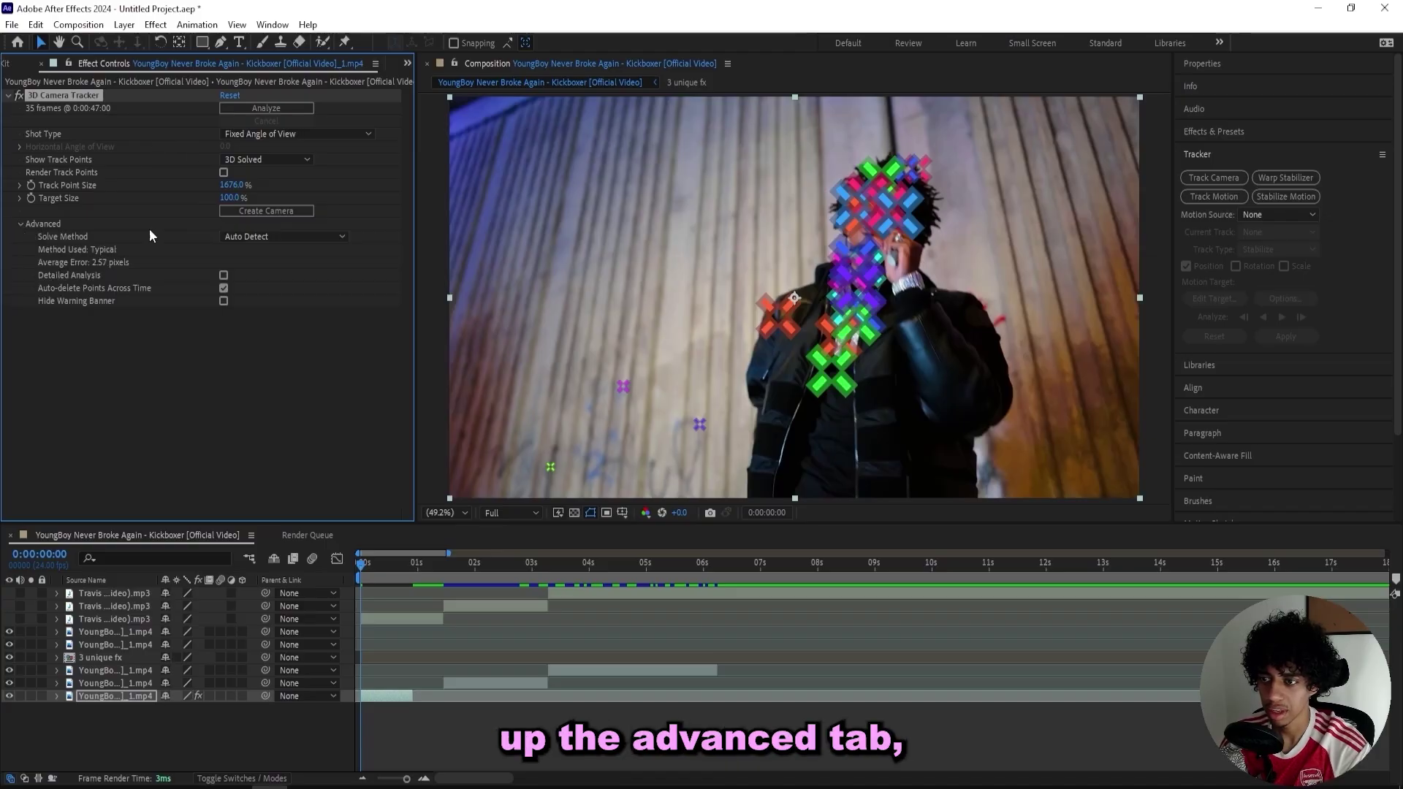
click(223, 274)
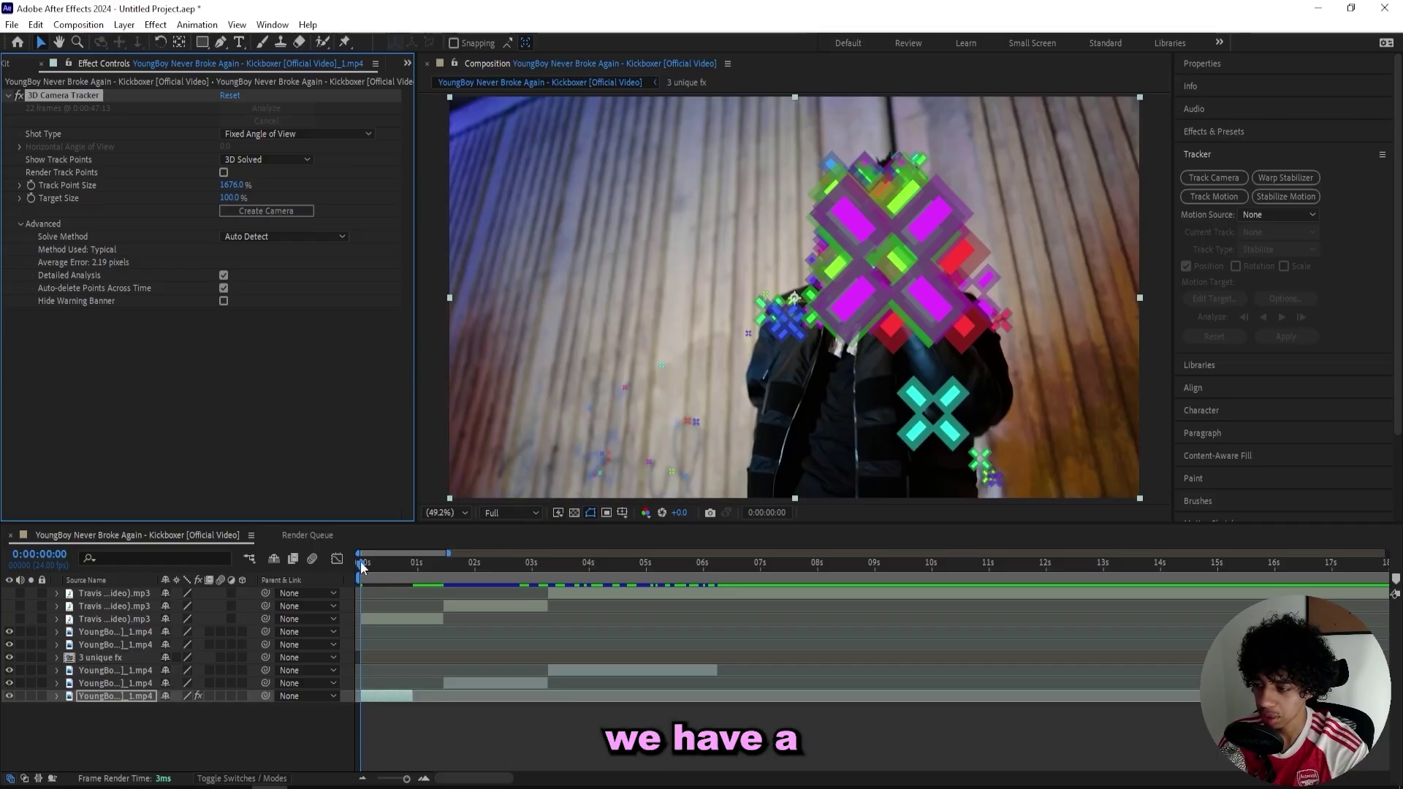
At frame 5, create a text layer and camera from a track point on the wall beside the man
drag(363, 564, 372, 568)
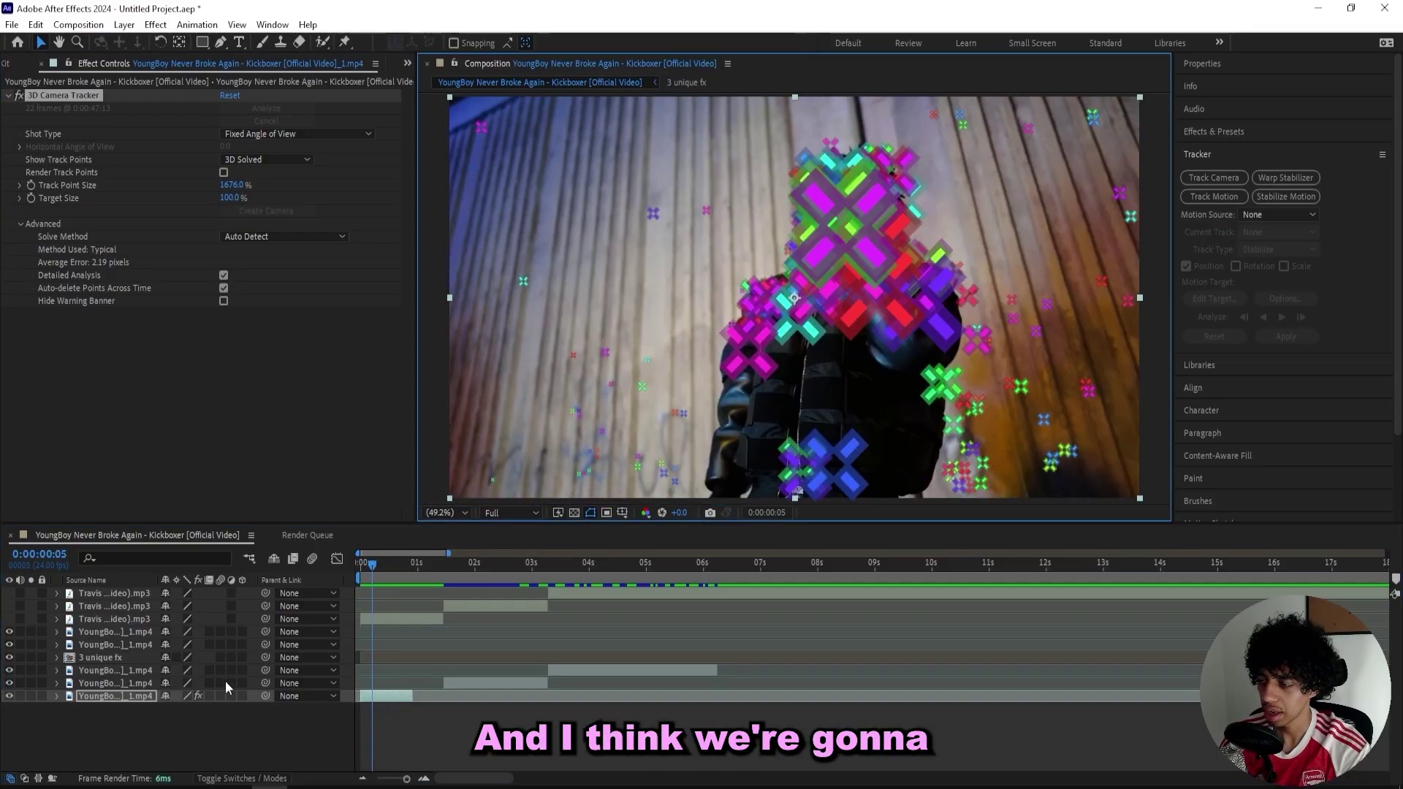
right_click(653, 215)
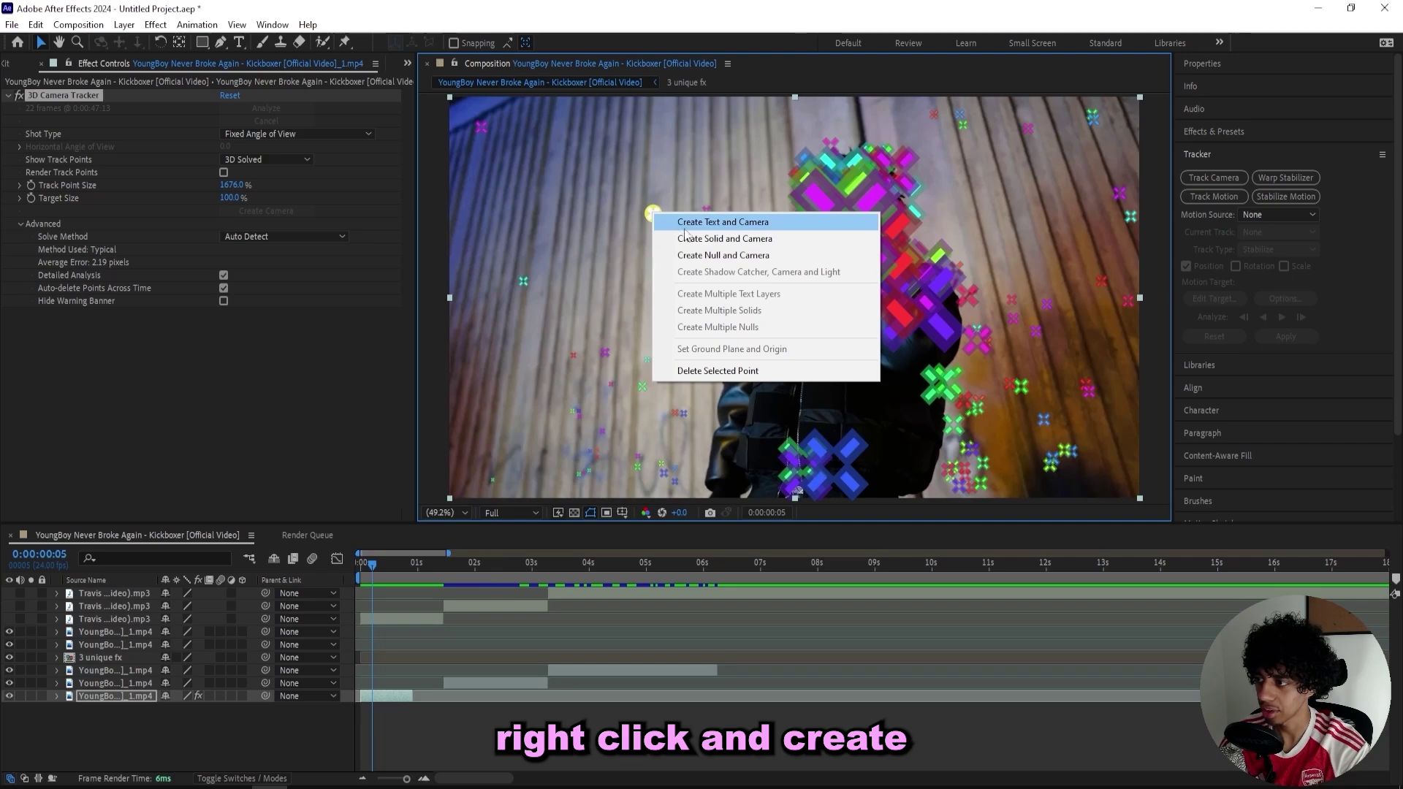
click(685, 223)
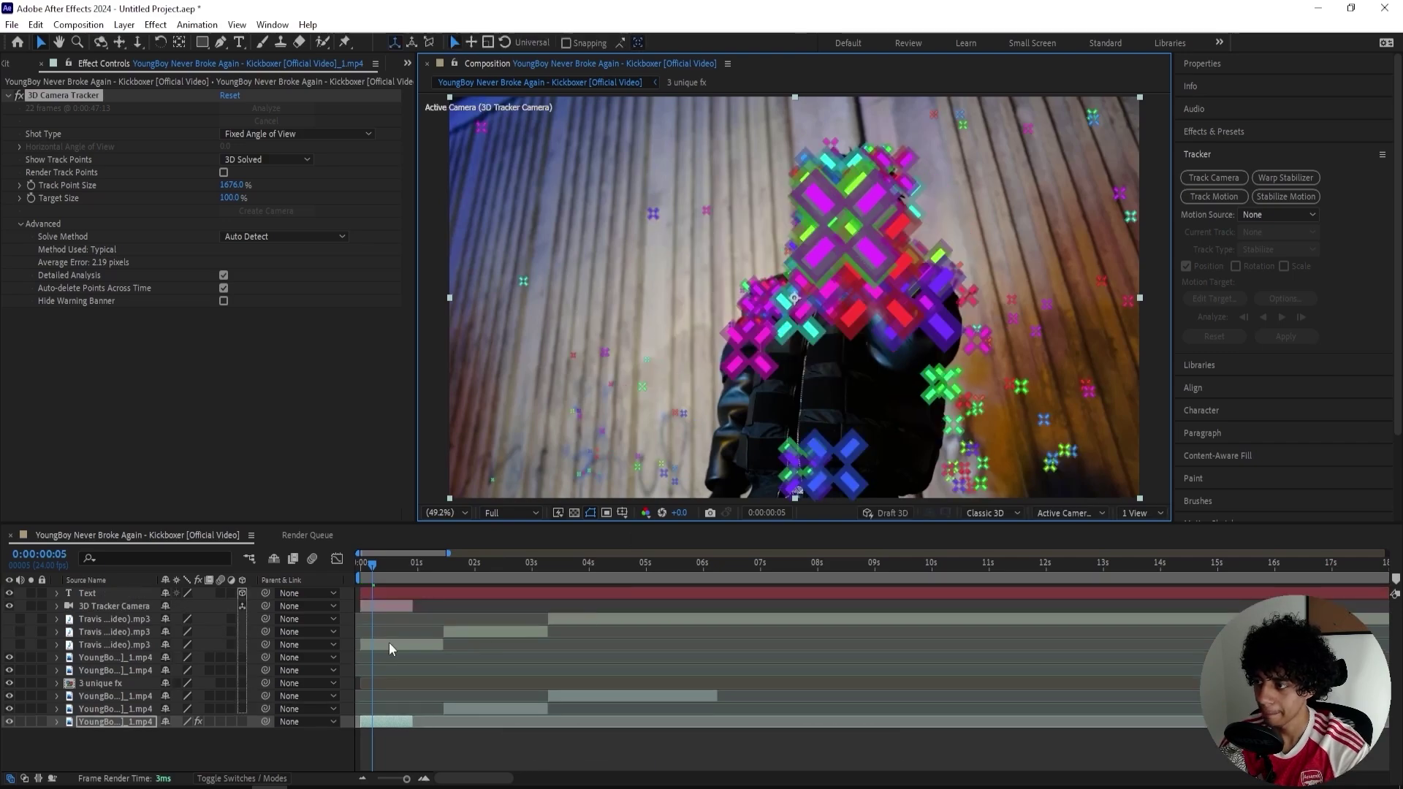
Scale the tracked text layer up to 2188% and shift it slightly down and left on the wall
click(395, 595)
key(s)
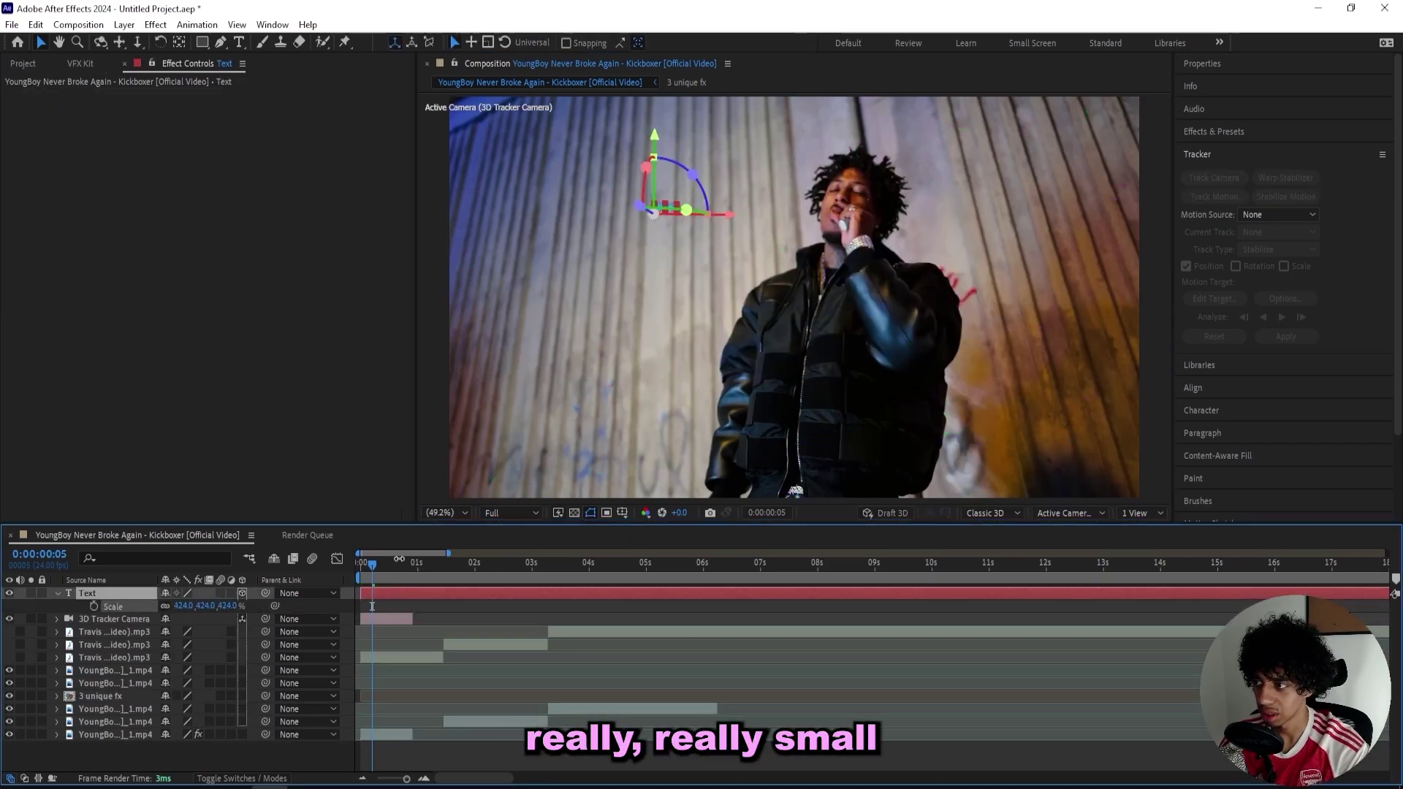
drag(620, 495, 1366, 314)
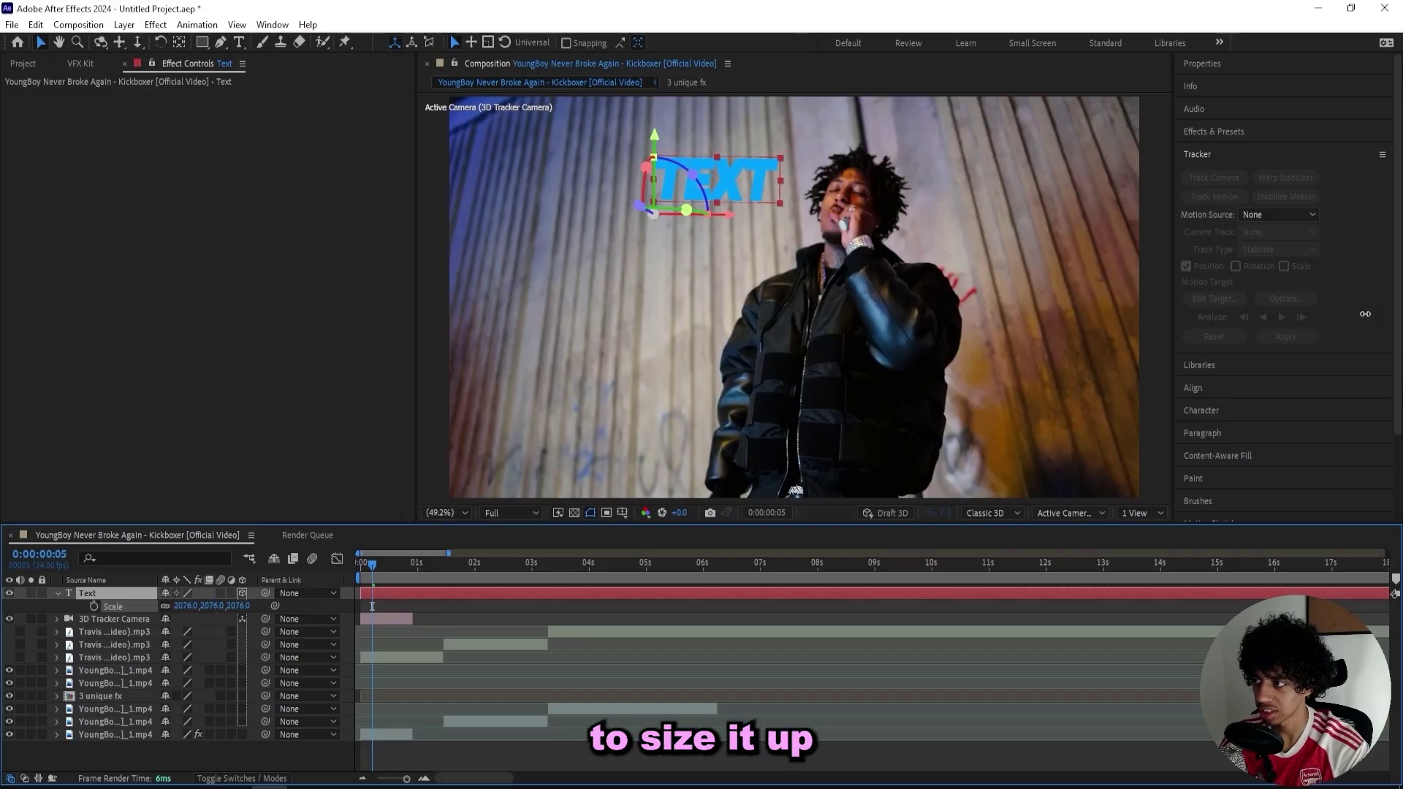
drag(735, 171, 712, 190)
Play back the opening of the composition to check how the text sticks to the wall
click(361, 569)
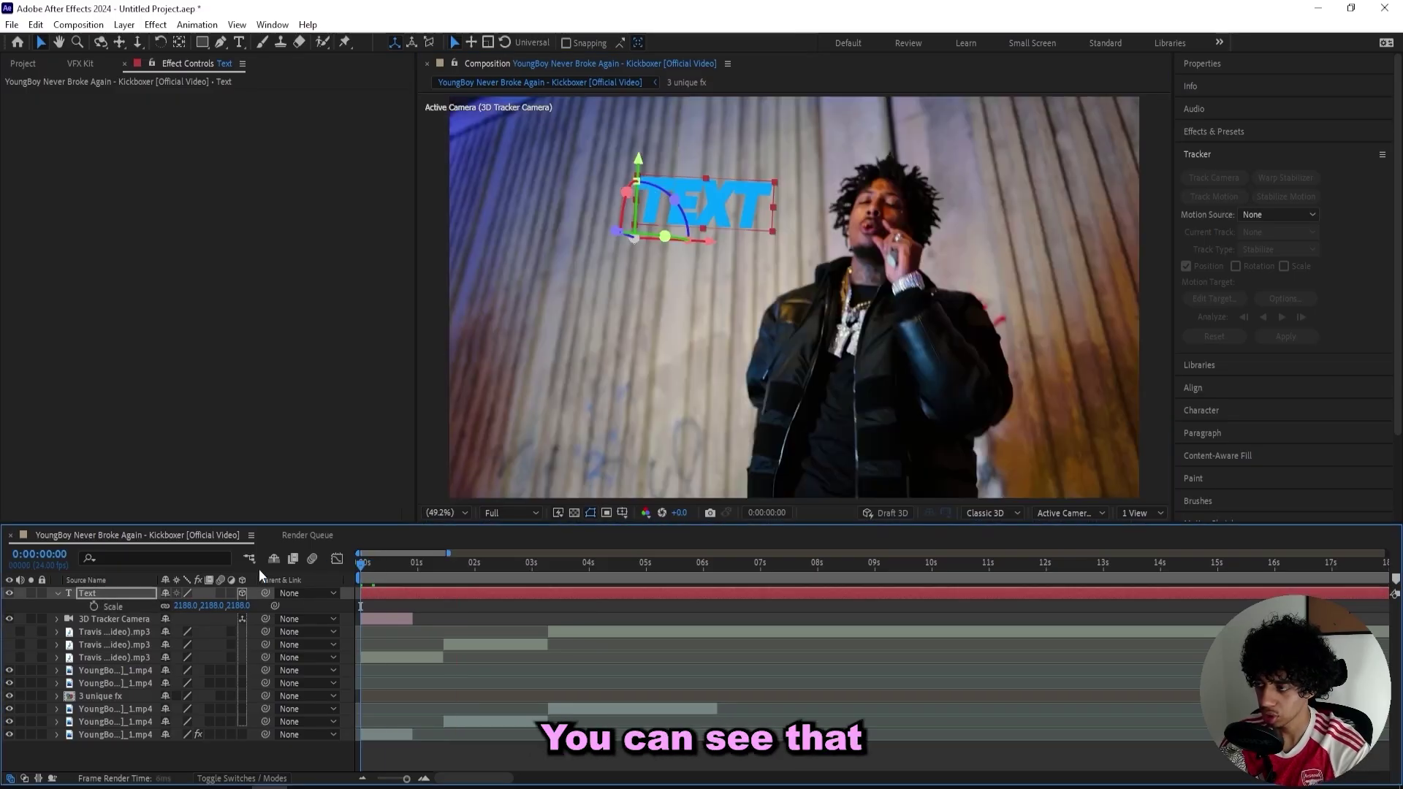
key(space)
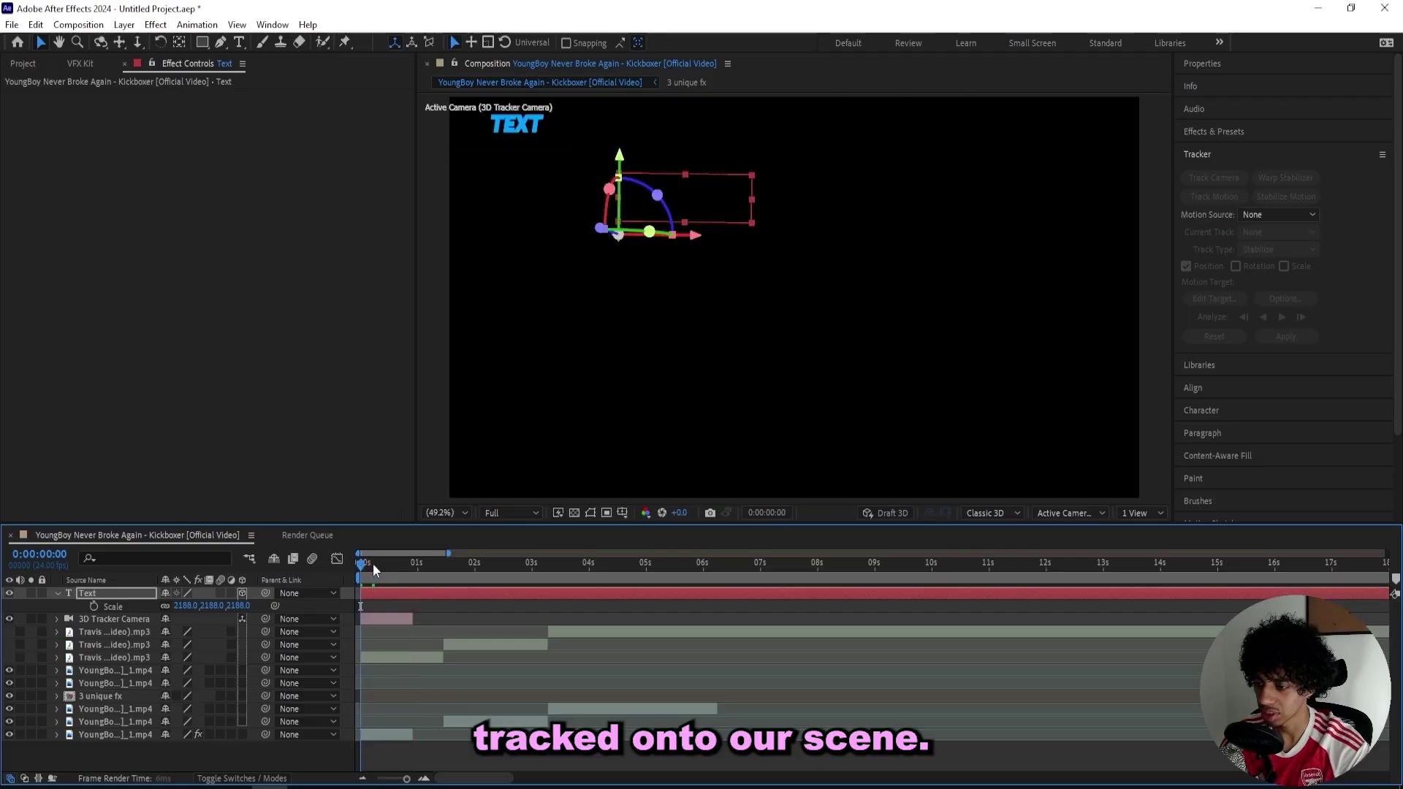
drag(373, 569, 384, 569)
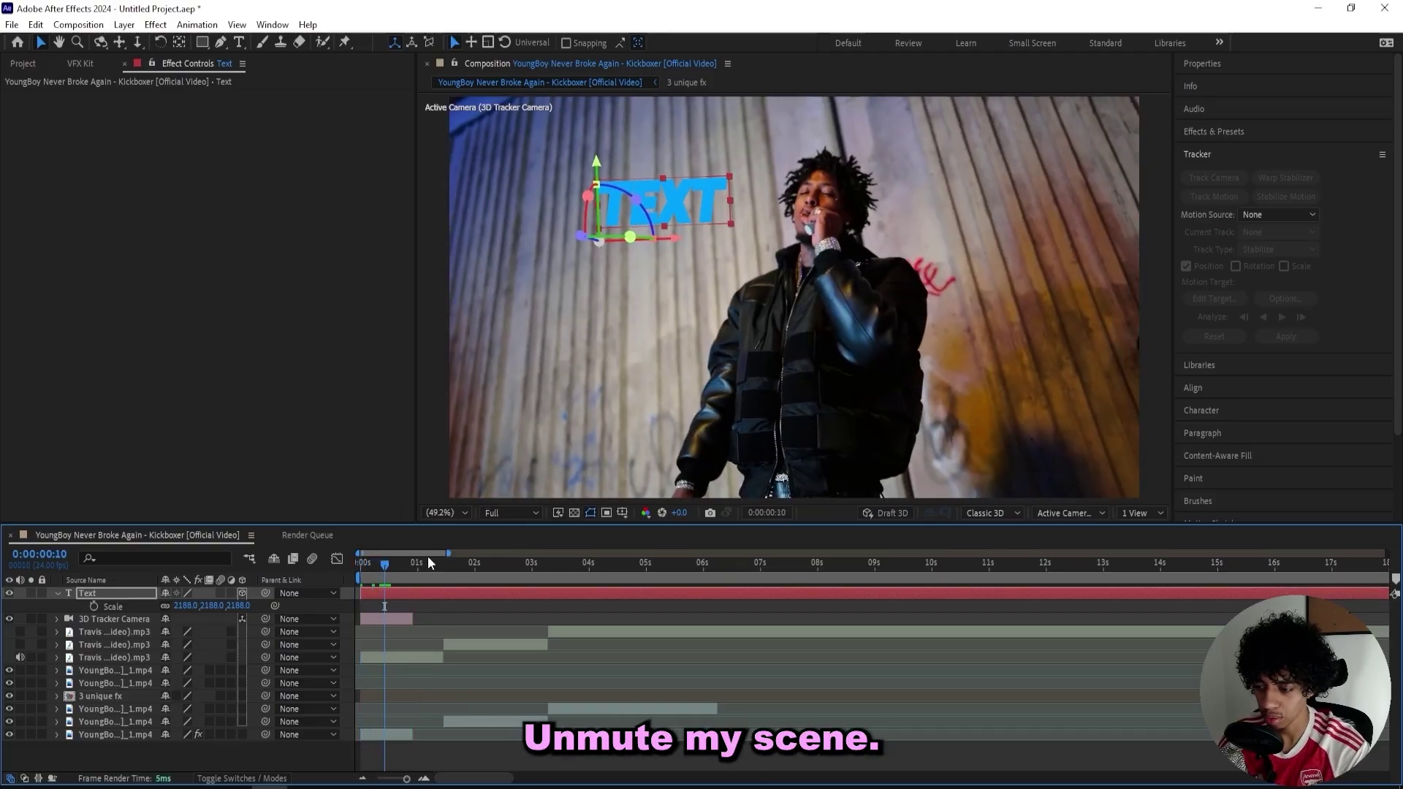
click(361, 569)
key(space)
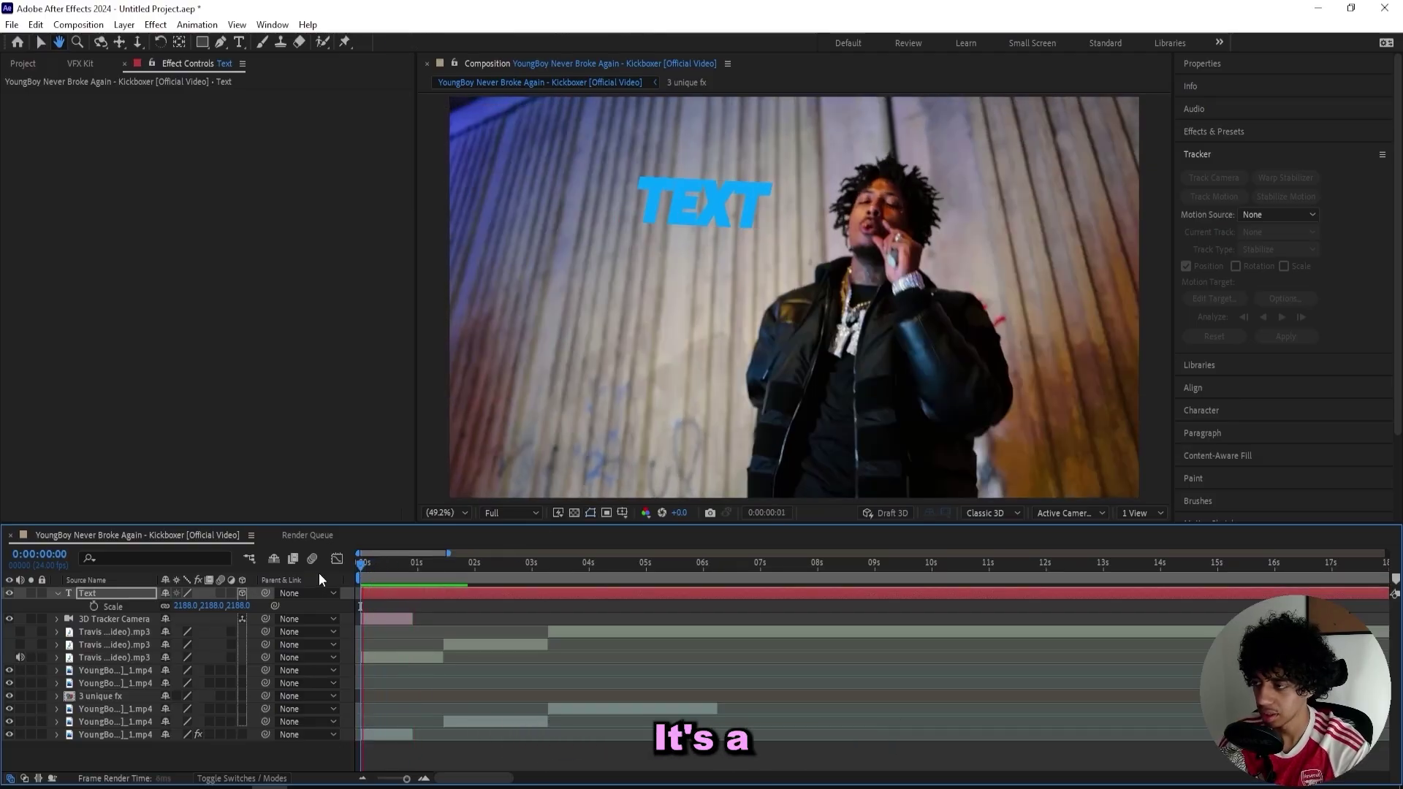
key(space)
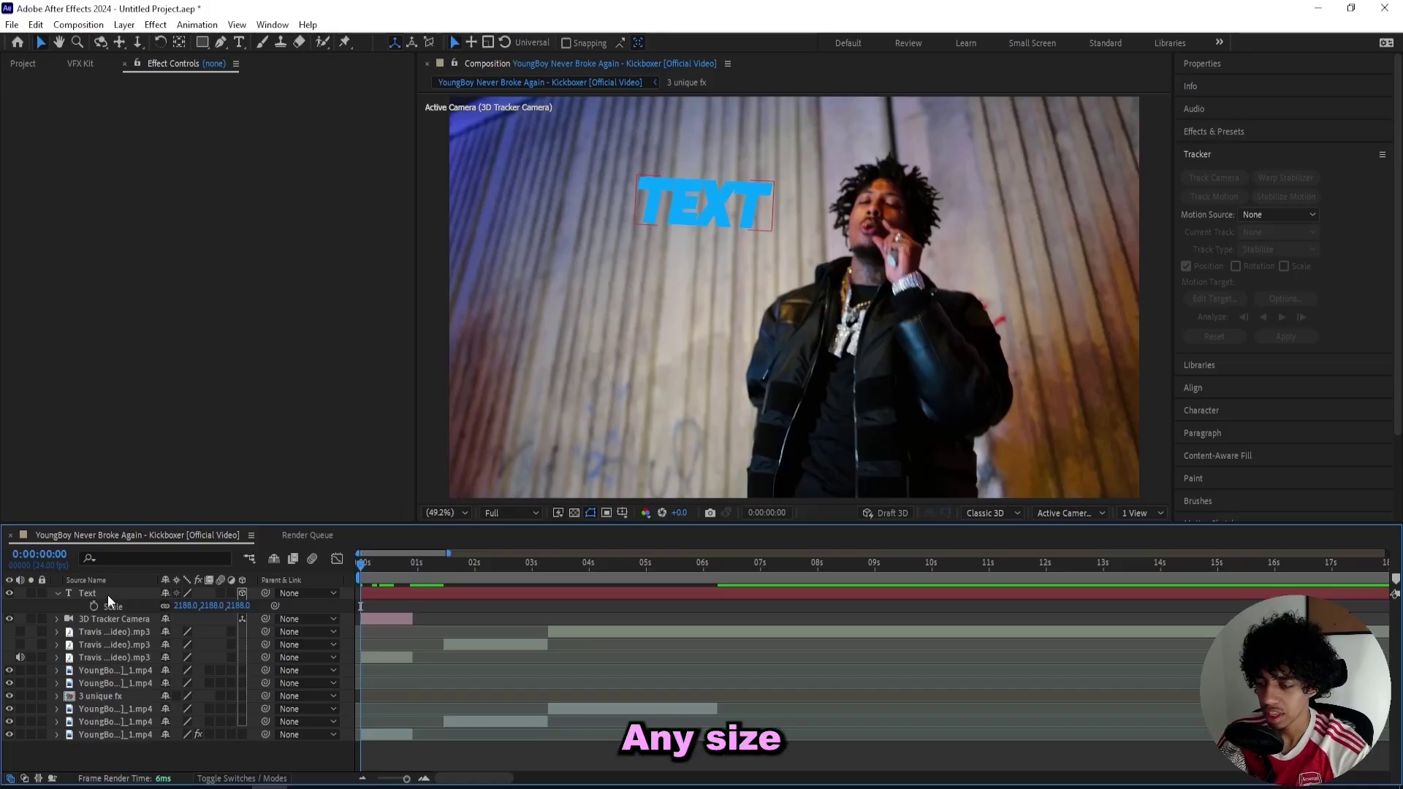
Change the tracked text to "bitch" and split its layer at frame 6, keeping only the part from that frame on
double_click(107, 593)
text(bi)
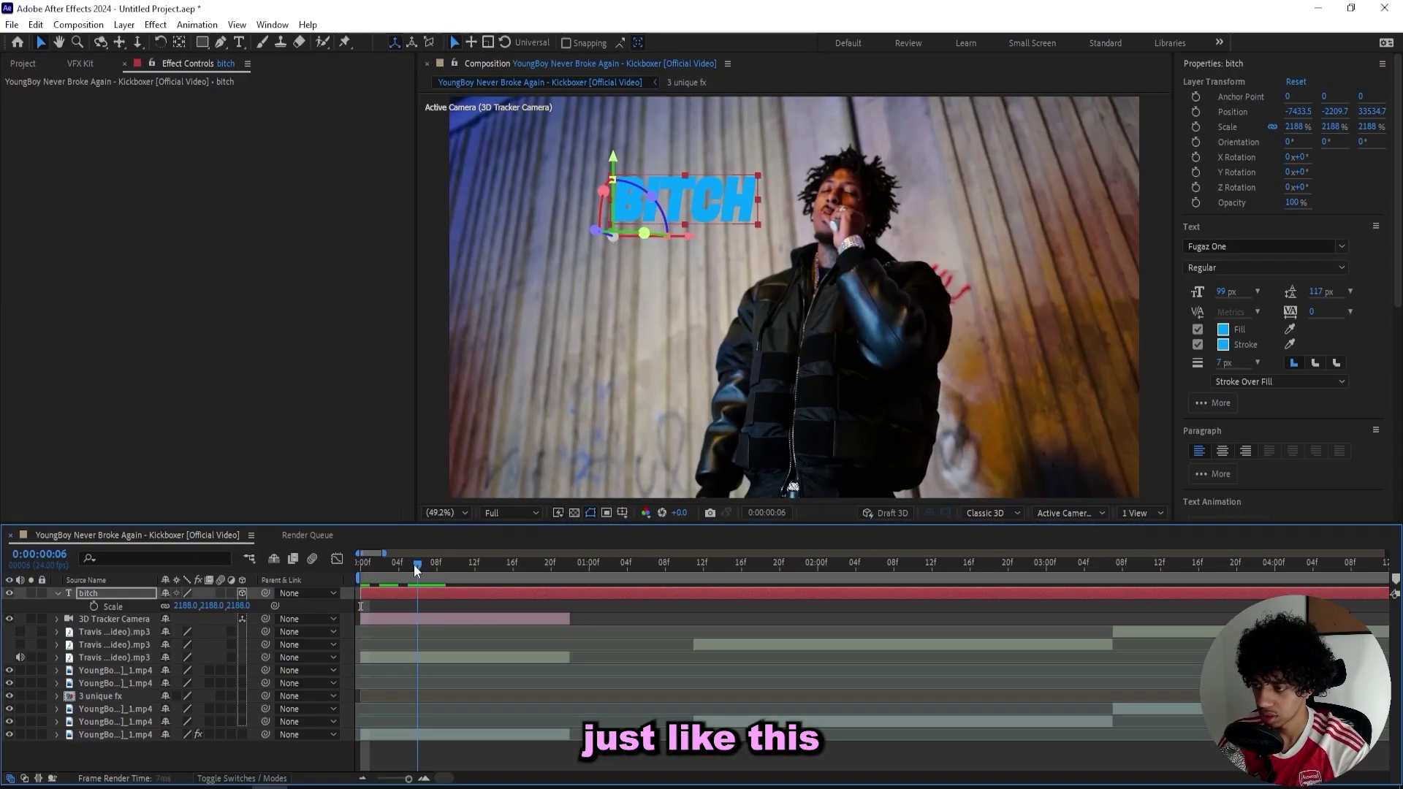
click(414, 564)
key(equal)
key(equal)
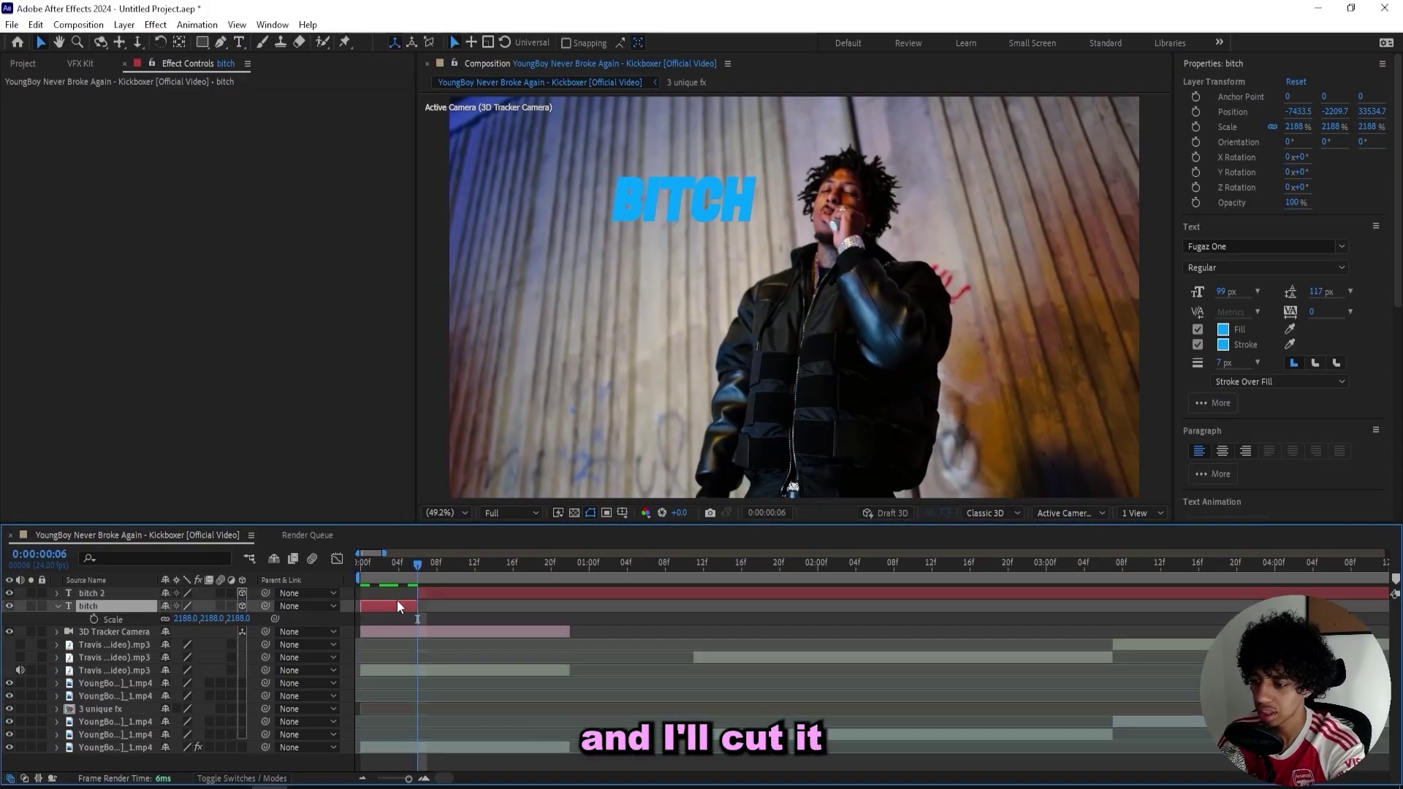
click(423, 595)
key(y)
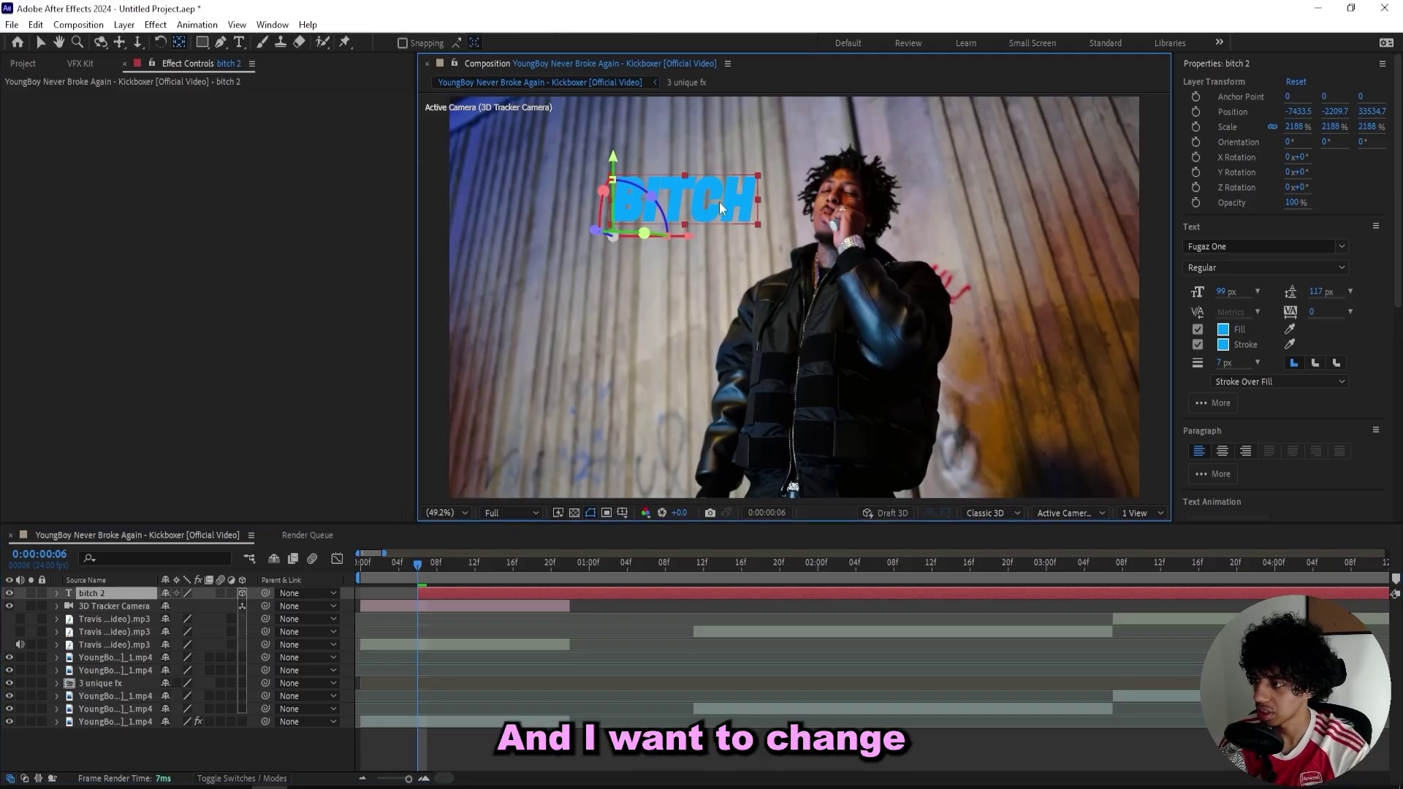
Set both the fill and stroke colours of the tracked text to white (FFFFFF)
key(v)
key(a)
key(ctrl+t)
click(1224, 329)
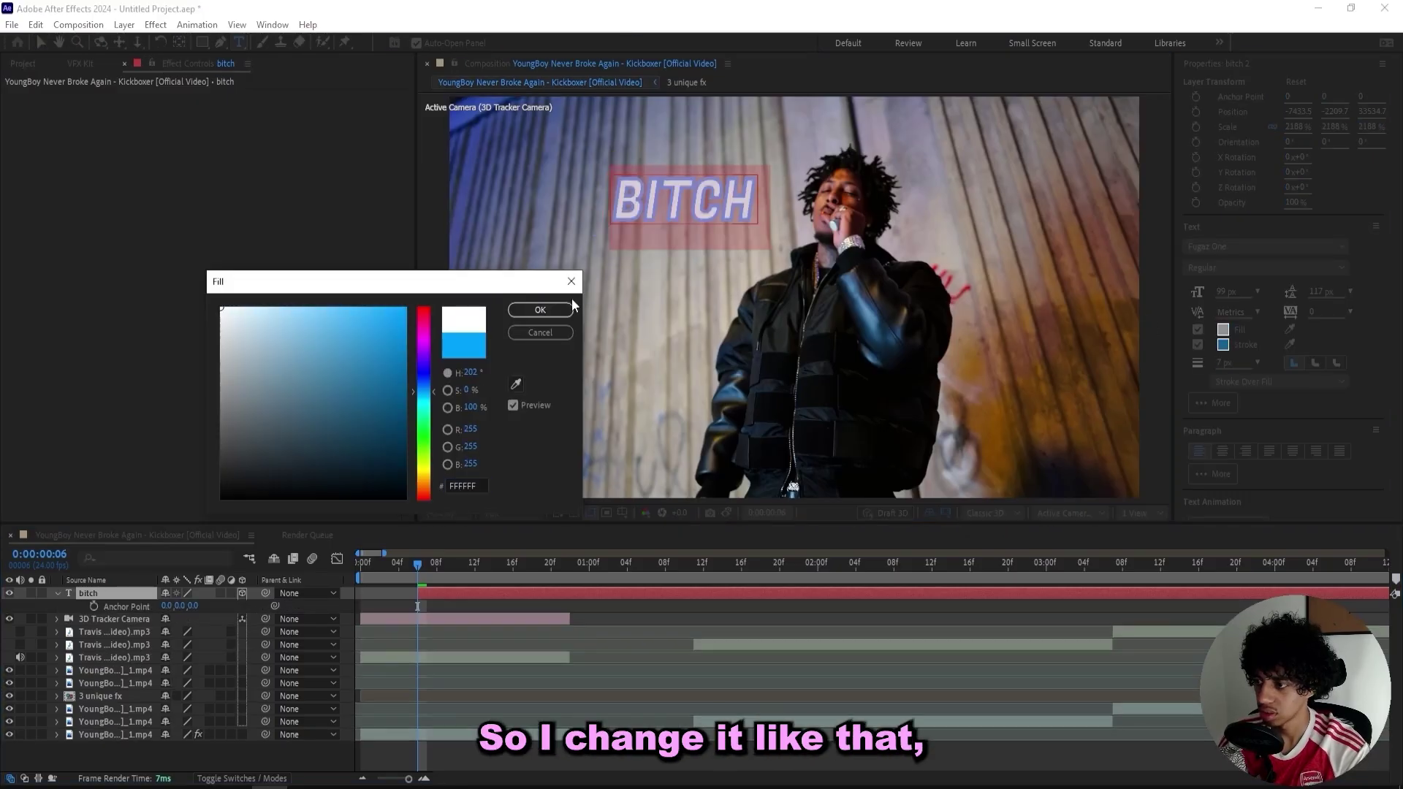
click(516, 310)
click(1228, 336)
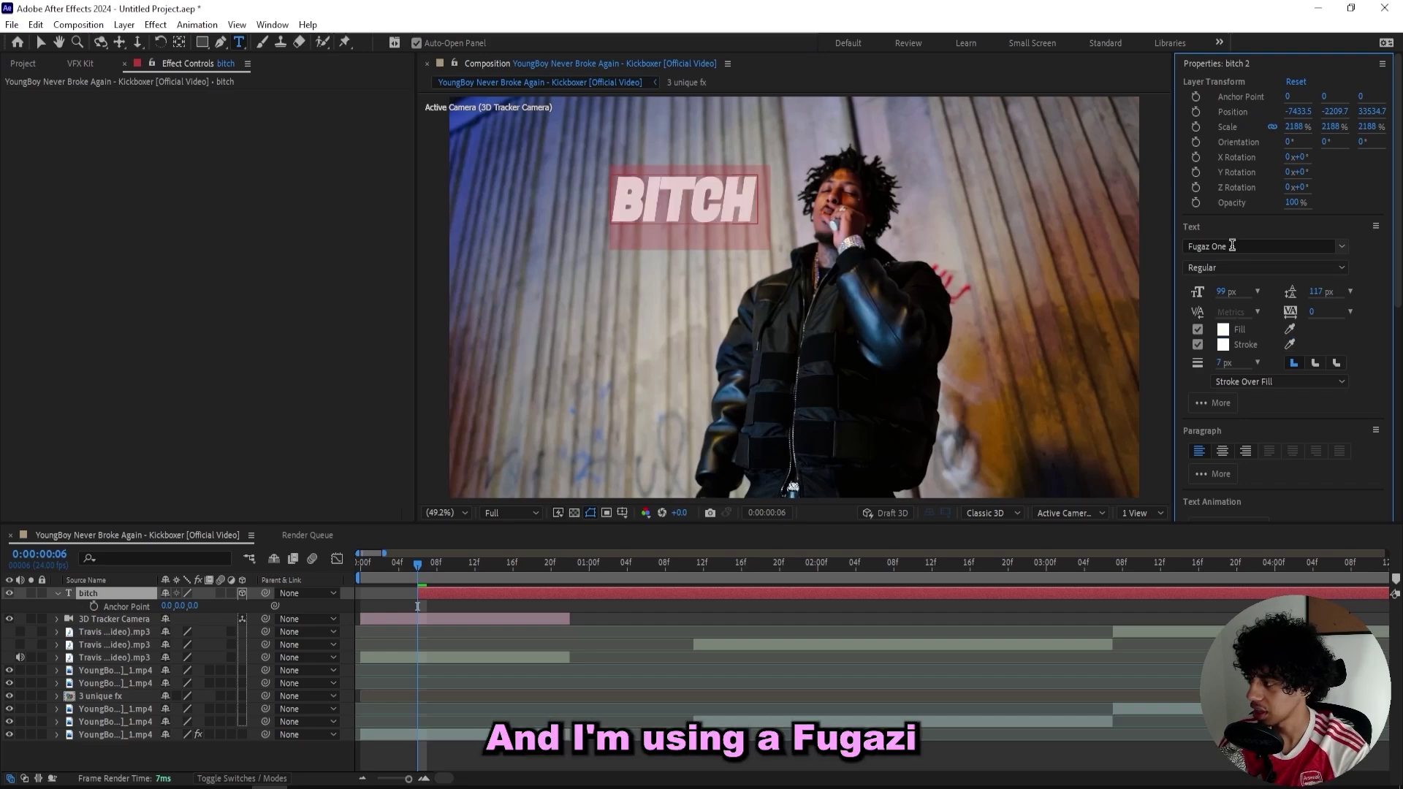
Reduce the text's stroke width to 3 px, leaving its font size at 99 px
drag(1215, 291, 1207, 291)
key(ctrl+z)
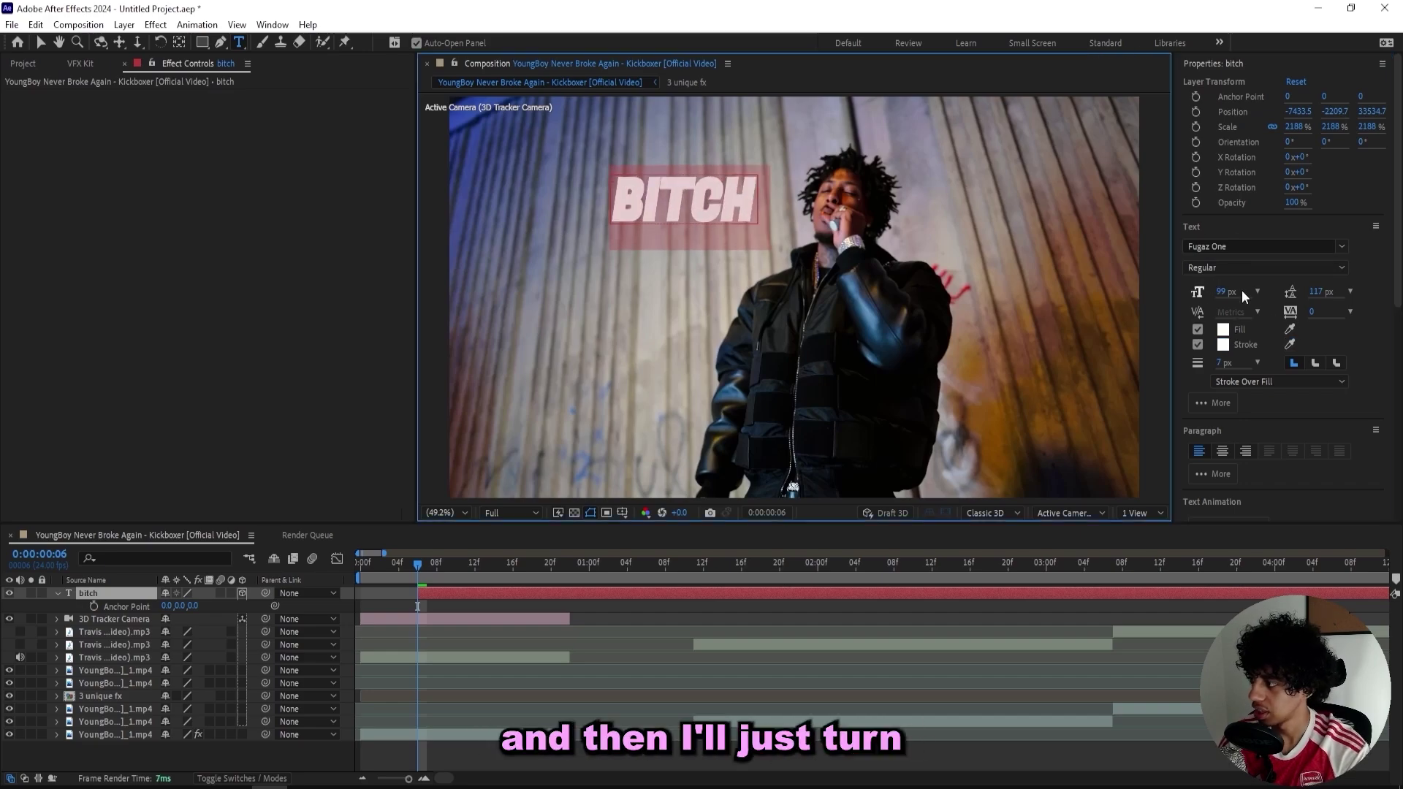
drag(1226, 367, 1220, 364)
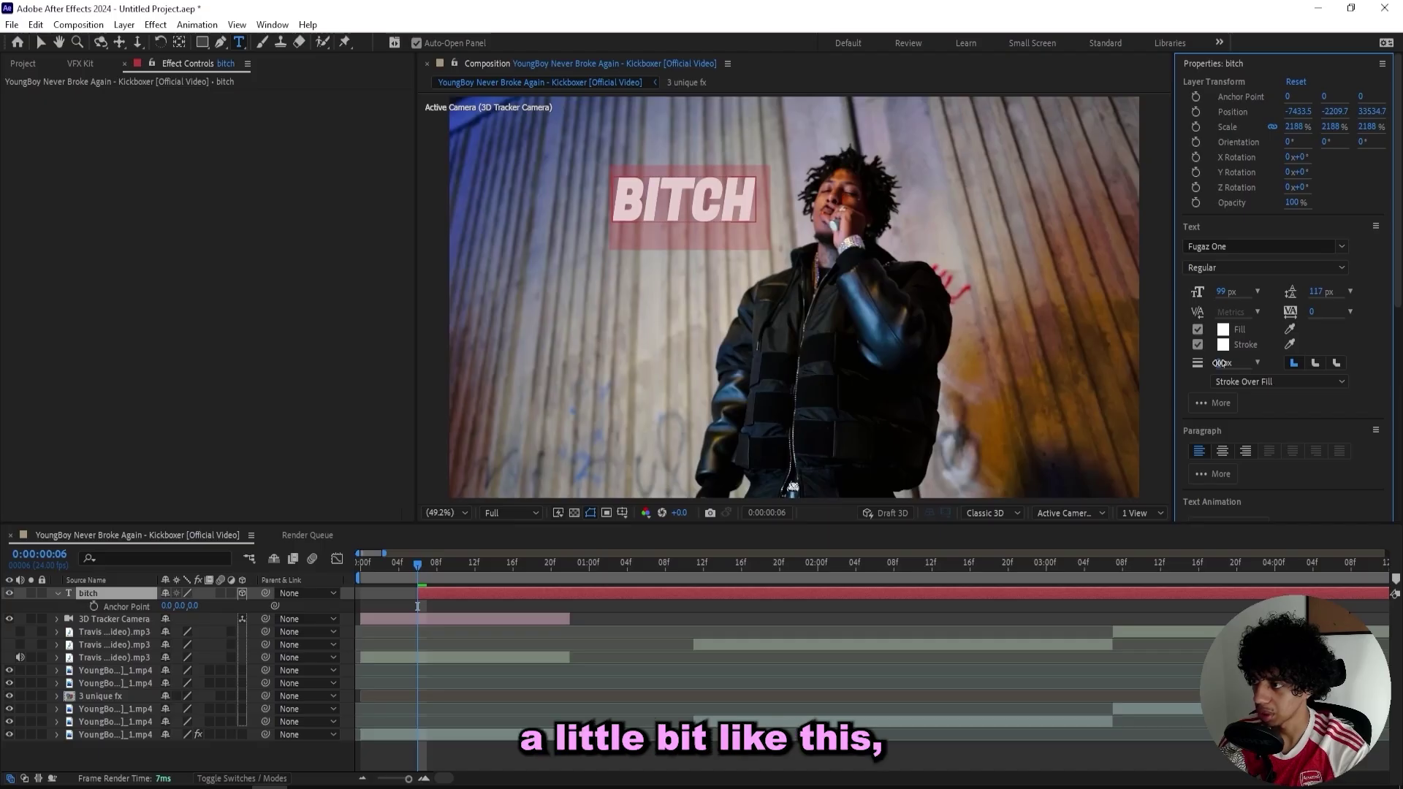
key(Escape)
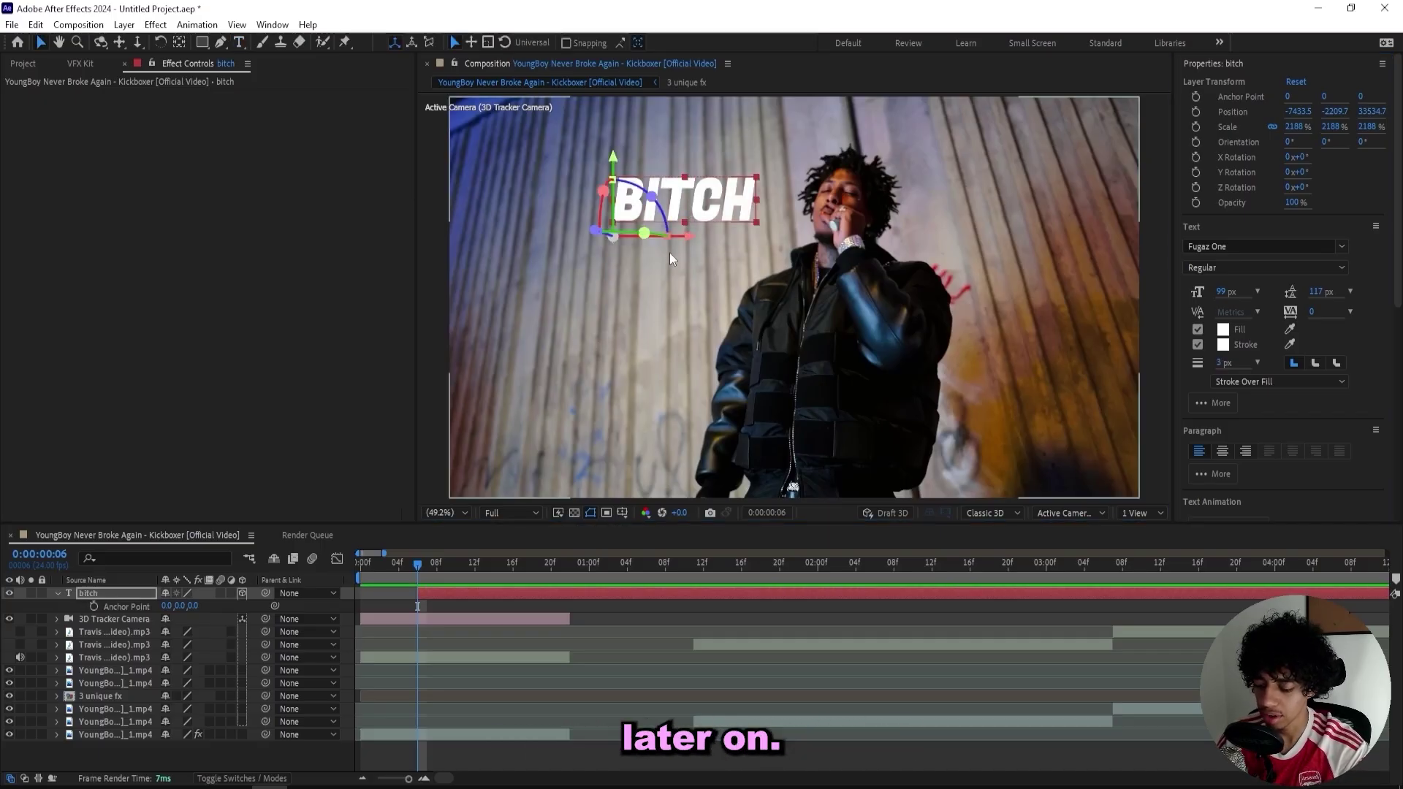
Move the text layer's anchor point to the centre of the word, at about 152 horizontally and -71 vertically
key(y)
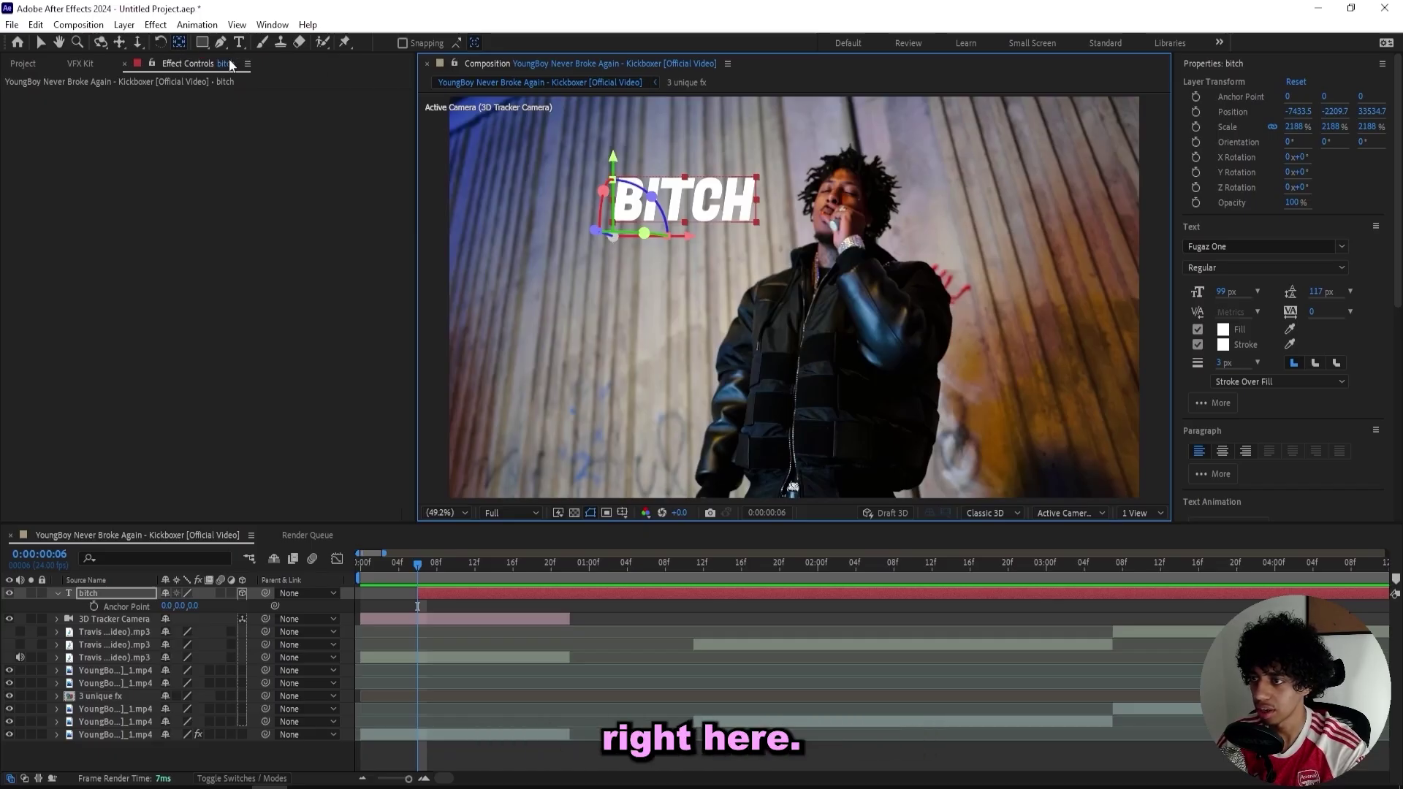
drag(682, 239, 768, 246)
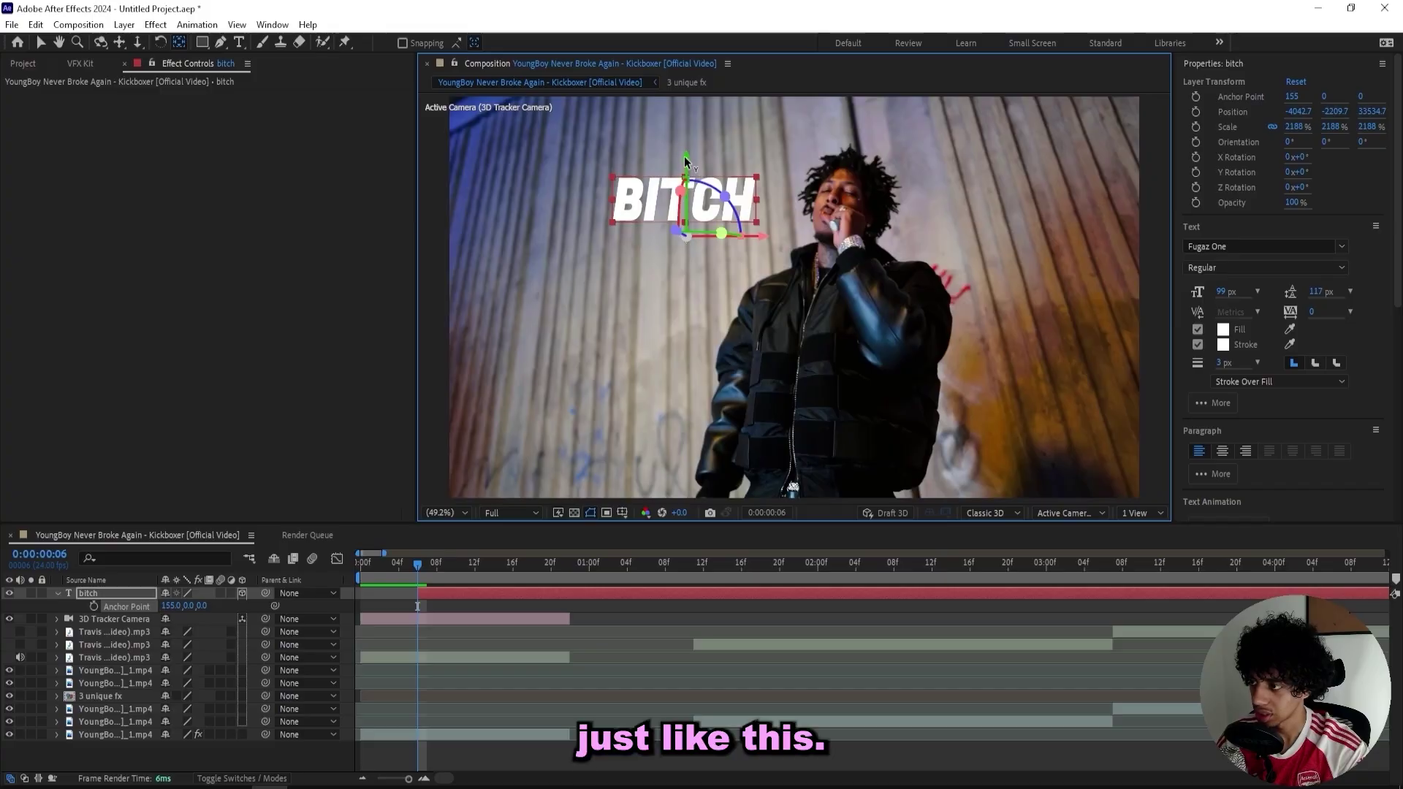
drag(685, 161, 680, 120)
Animate the text's scale from 0% at frame 0 to 2188% at frame 6 with eased keyframes
click(406, 576)
key(alt+shift+s)
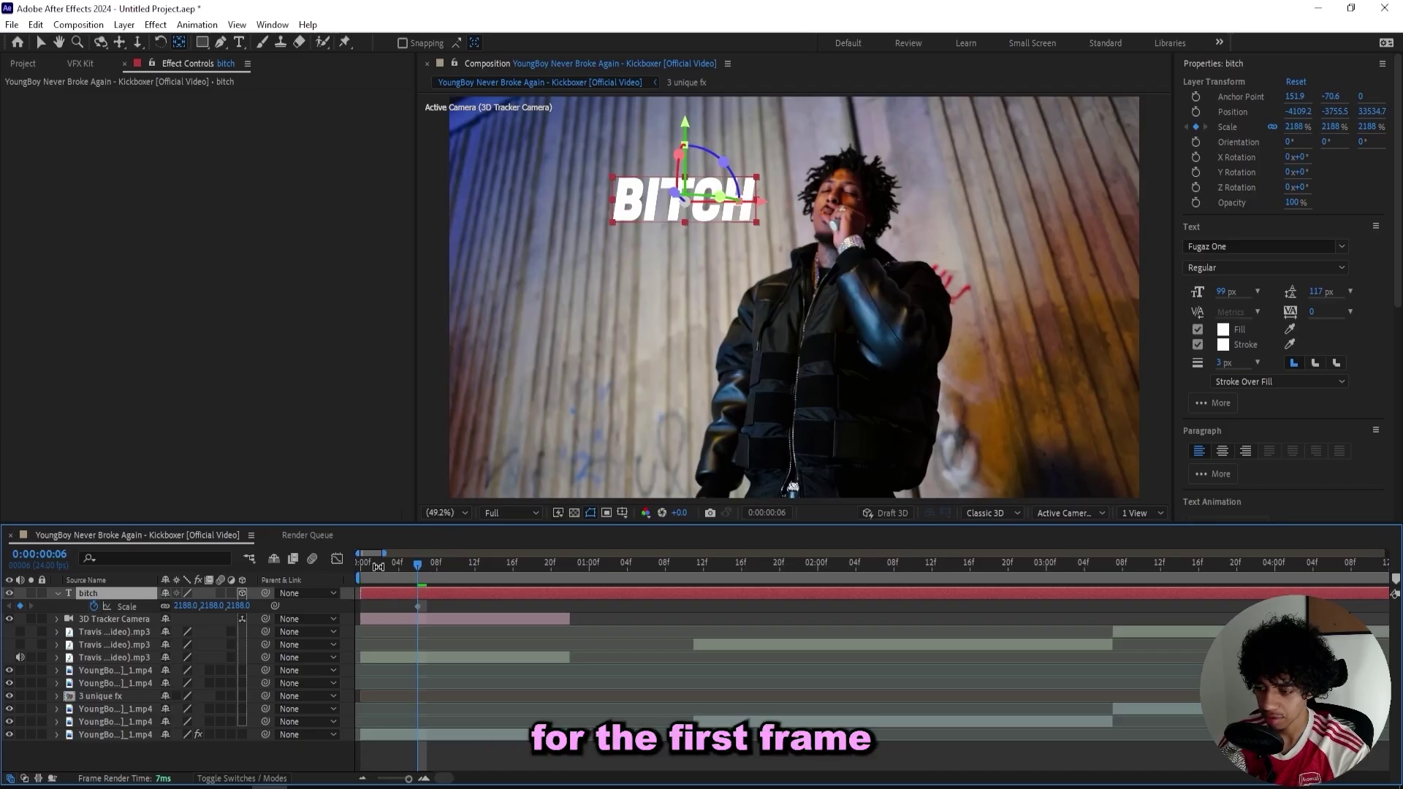
click(358, 561)
click(219, 604)
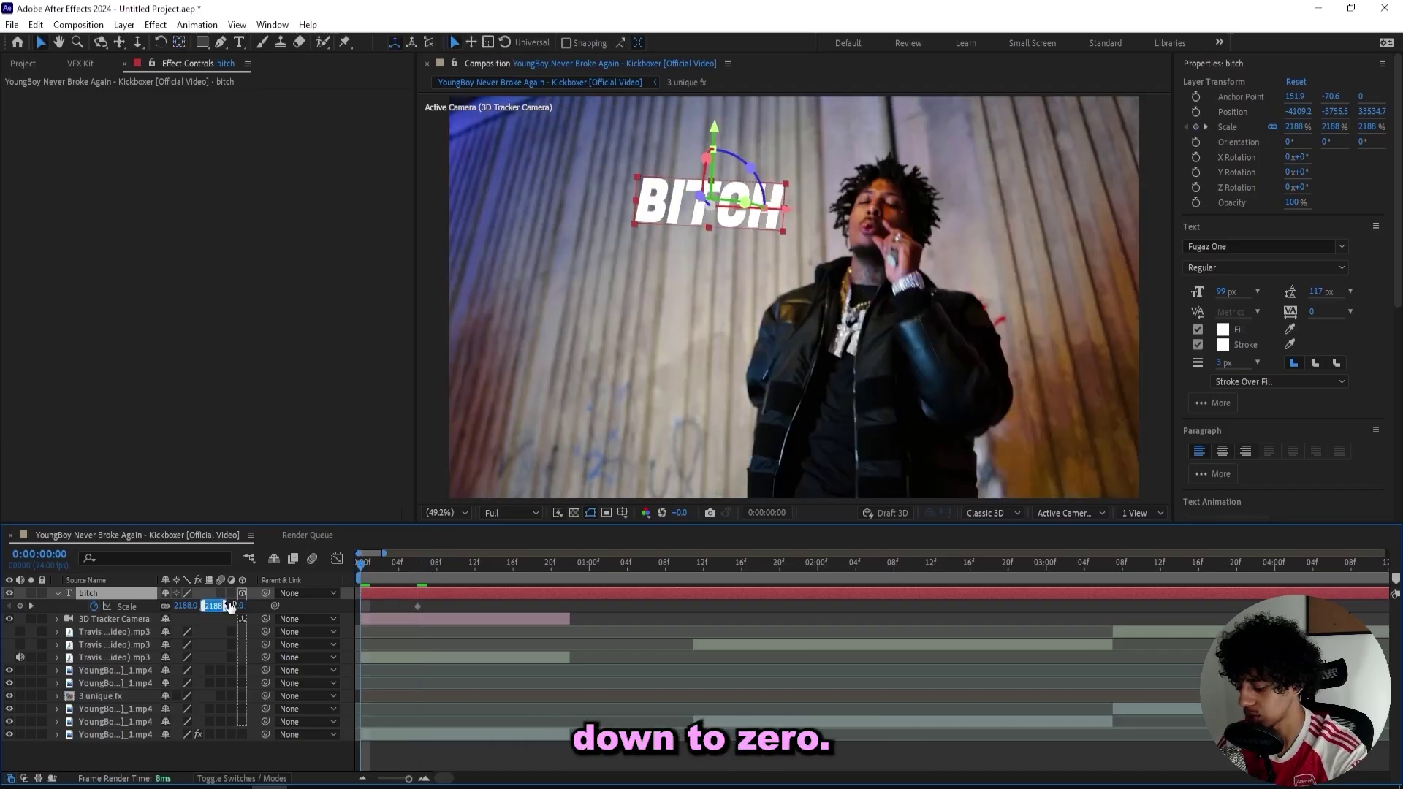
text(0)
key(Return)
shift+click(417, 606)
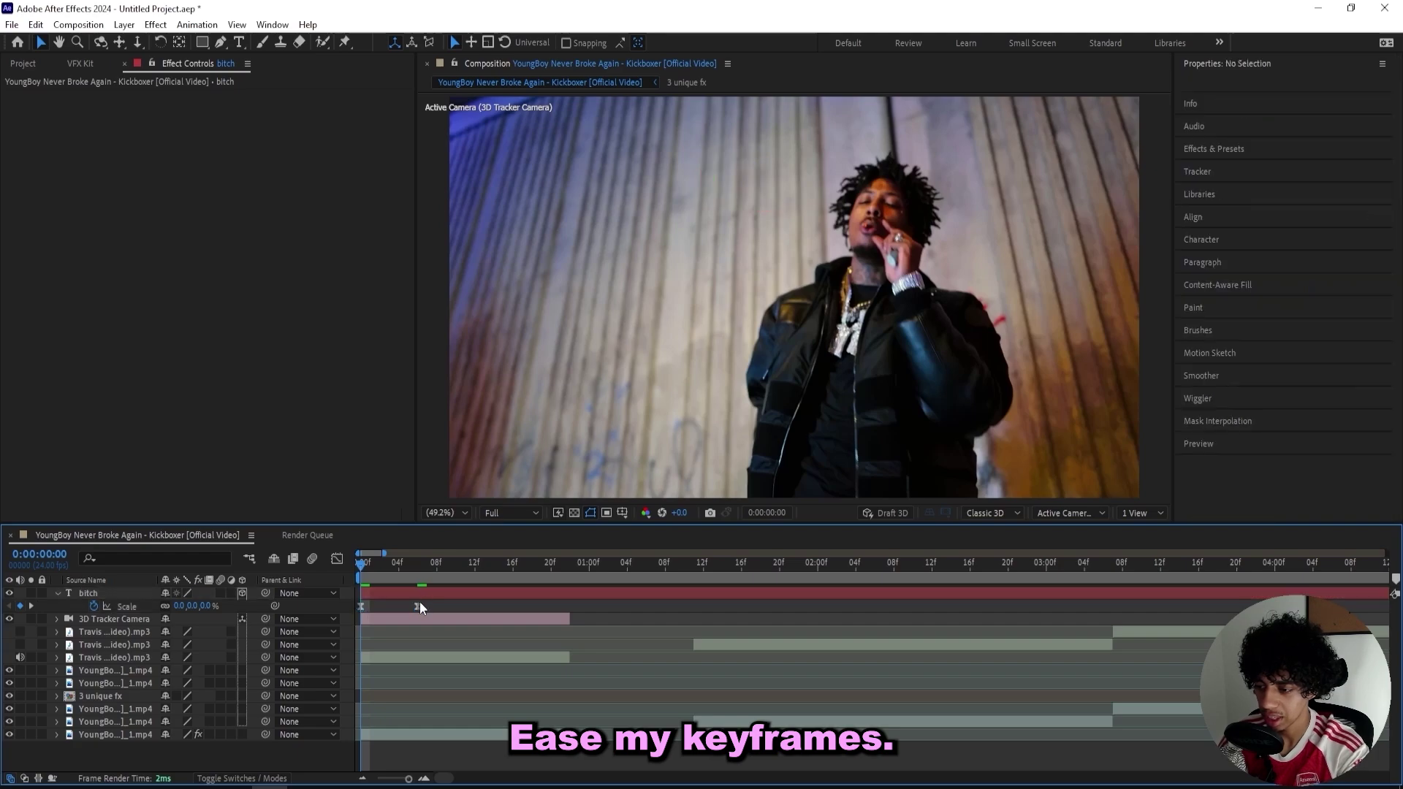
Ease the text's scale keyframes, move the end keyframe to frame 11, and shape the speed curve for a fast start and slow finish
key(F9)
drag(418, 606, 453, 605)
click(337, 559)
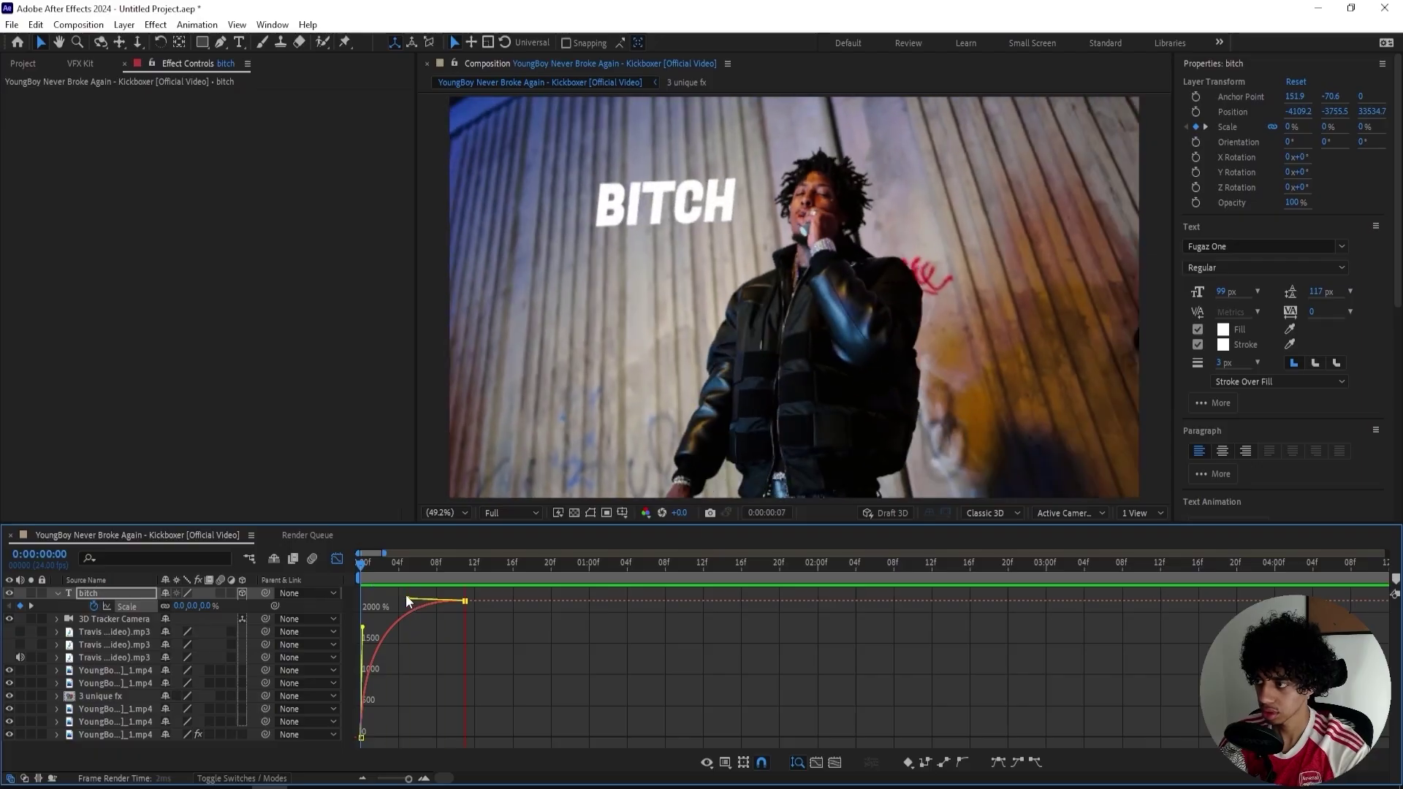
Enable motion blur on the text layer and preview the scale-in animation
click(221, 592)
key(space)
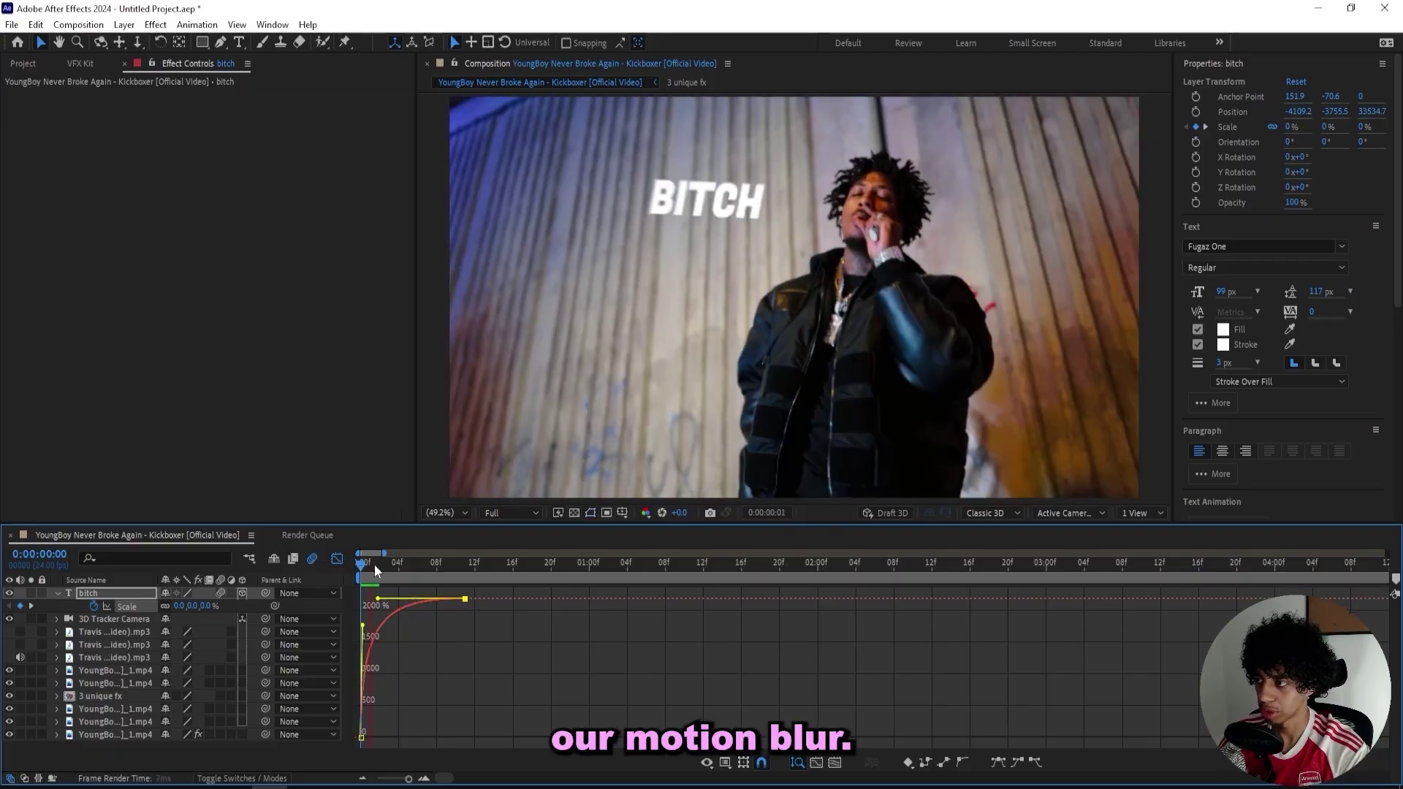
key(space)
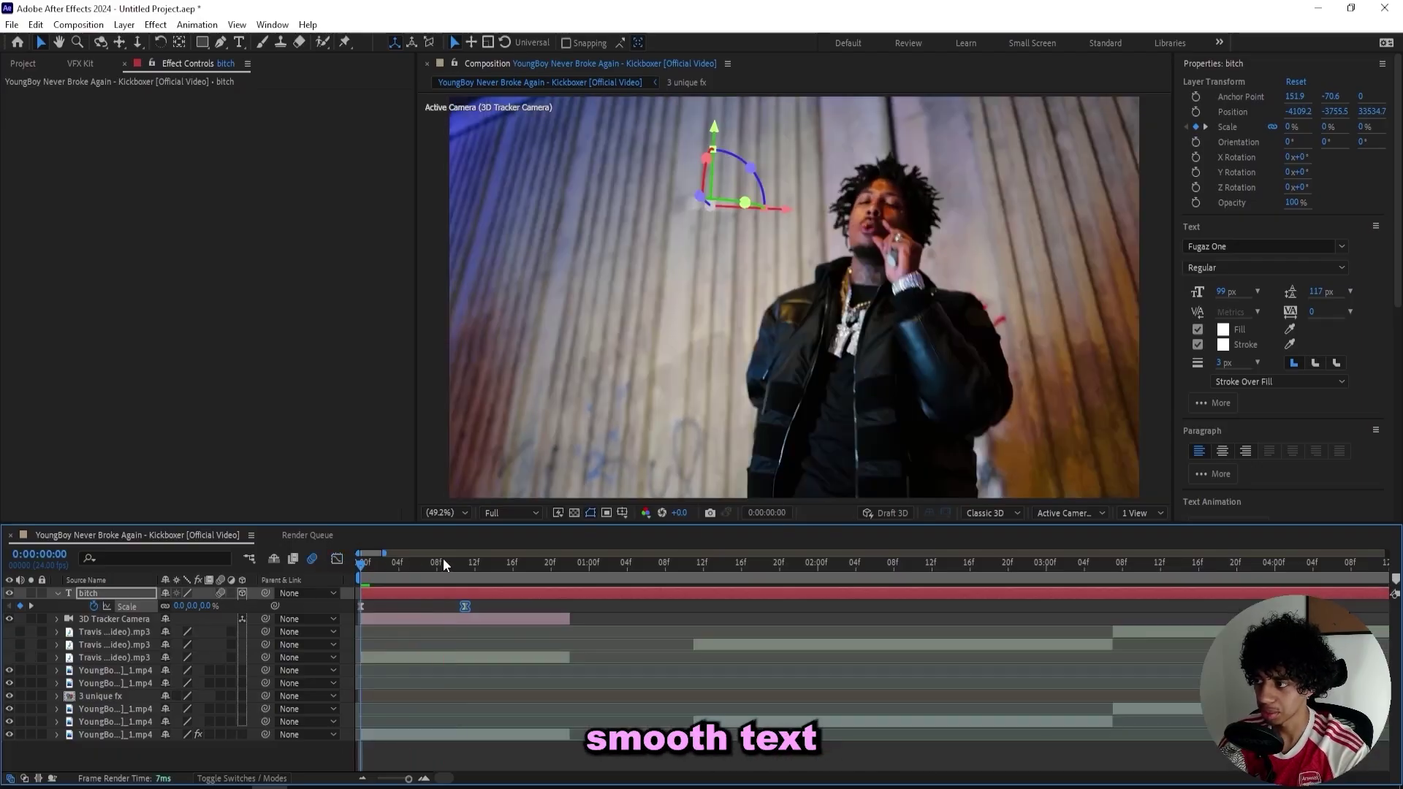
key(space)
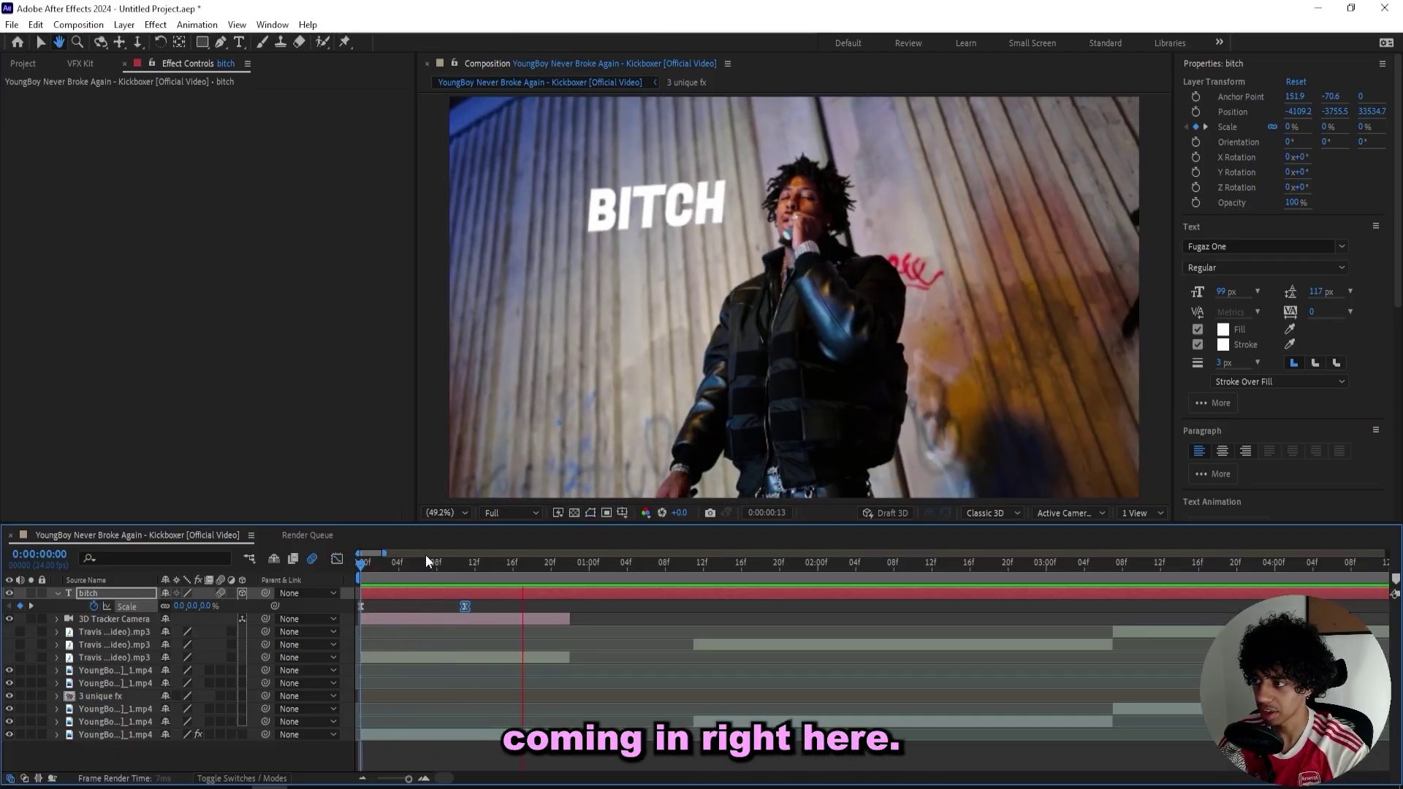
key(space)
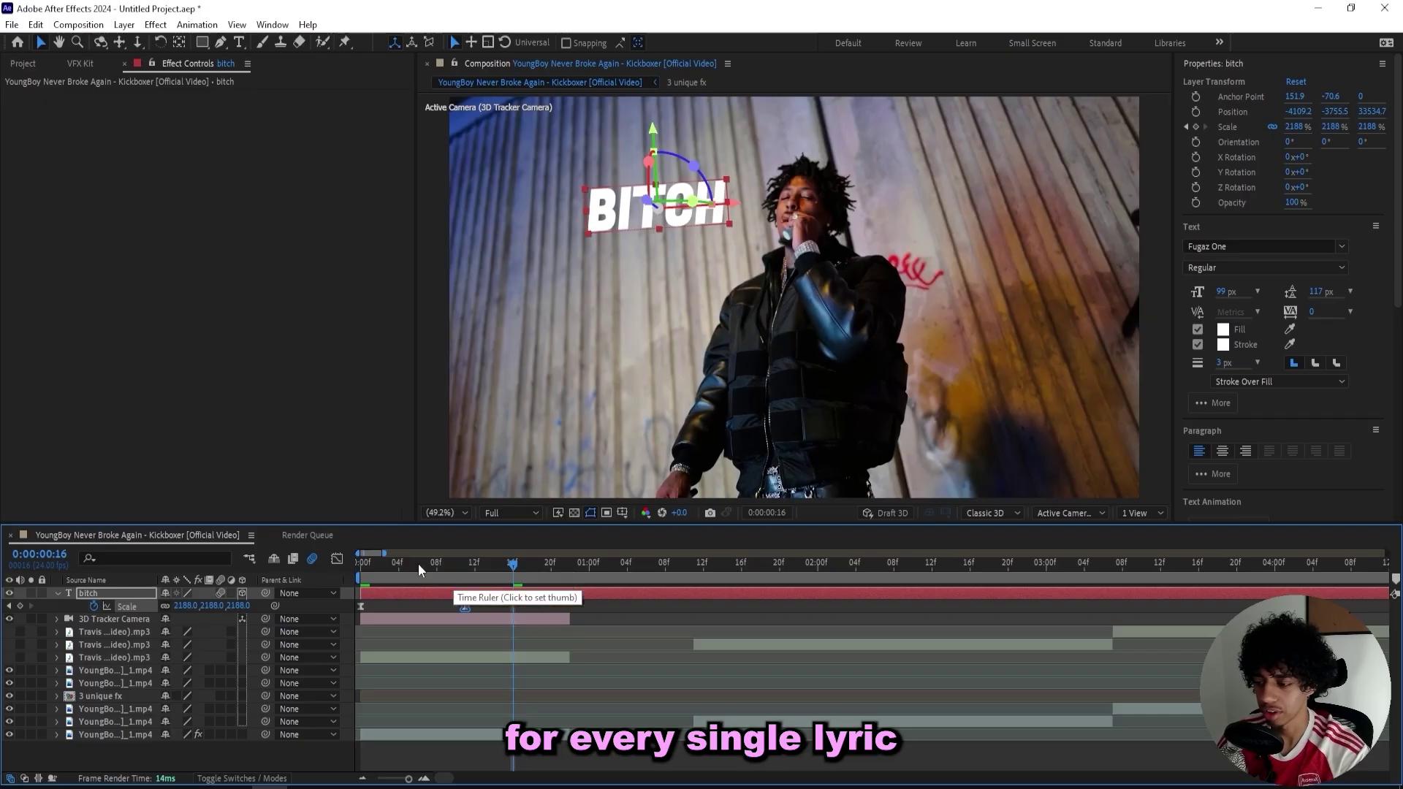
Duplicate the lyric text layer, place the copy directly beneath the first word, and change its text to "to"
click(437, 563)
click(428, 589)
key(ctrl+d)
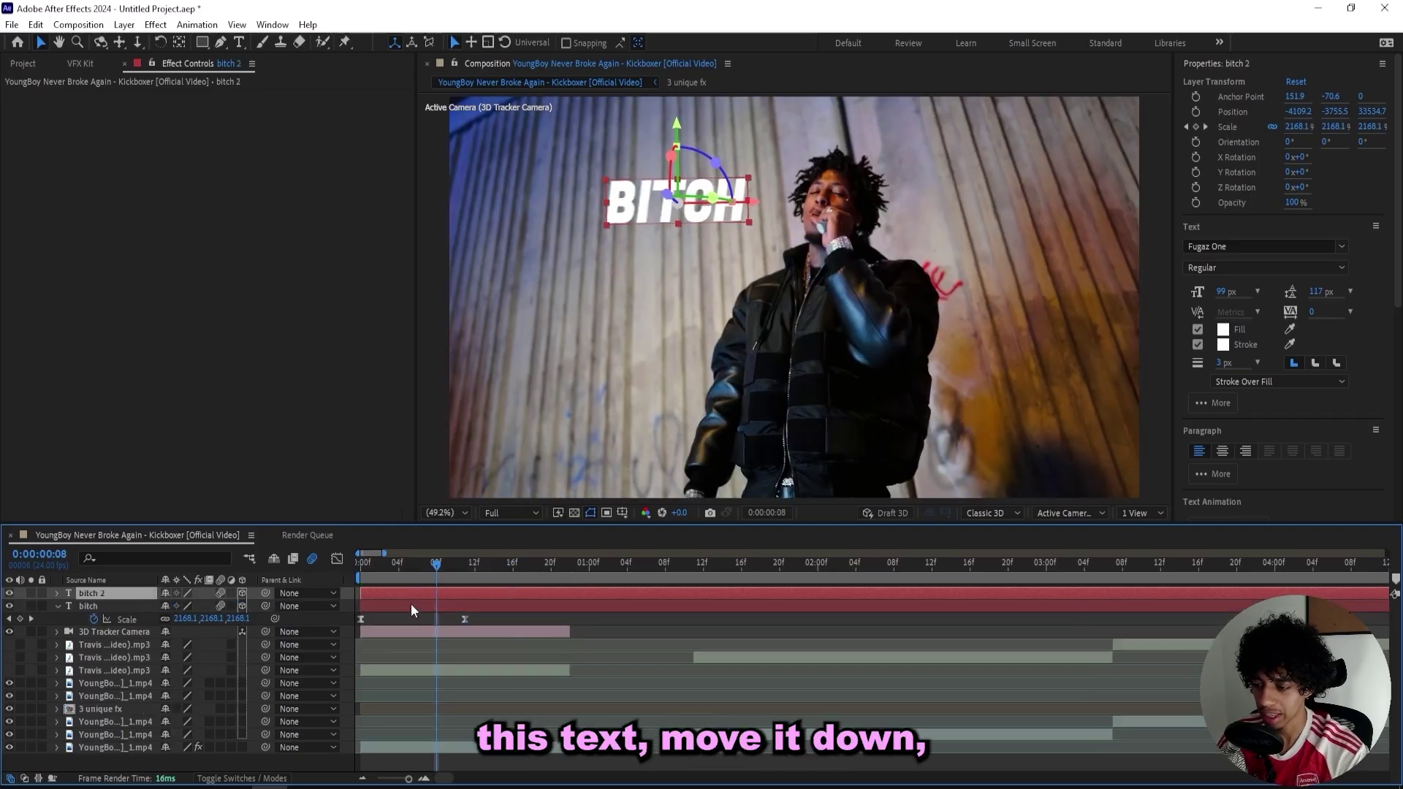
drag(681, 133, 701, 246)
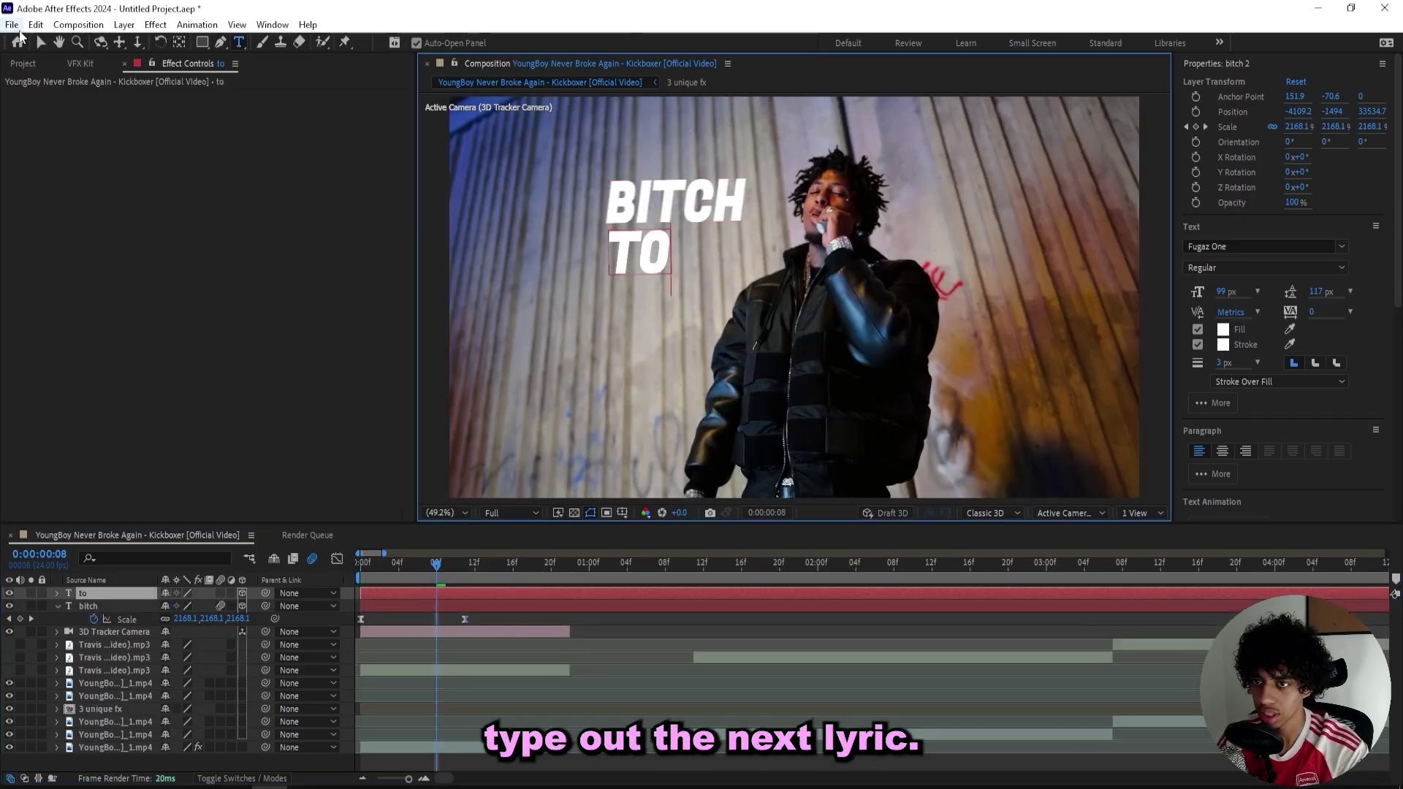
key(Escape)
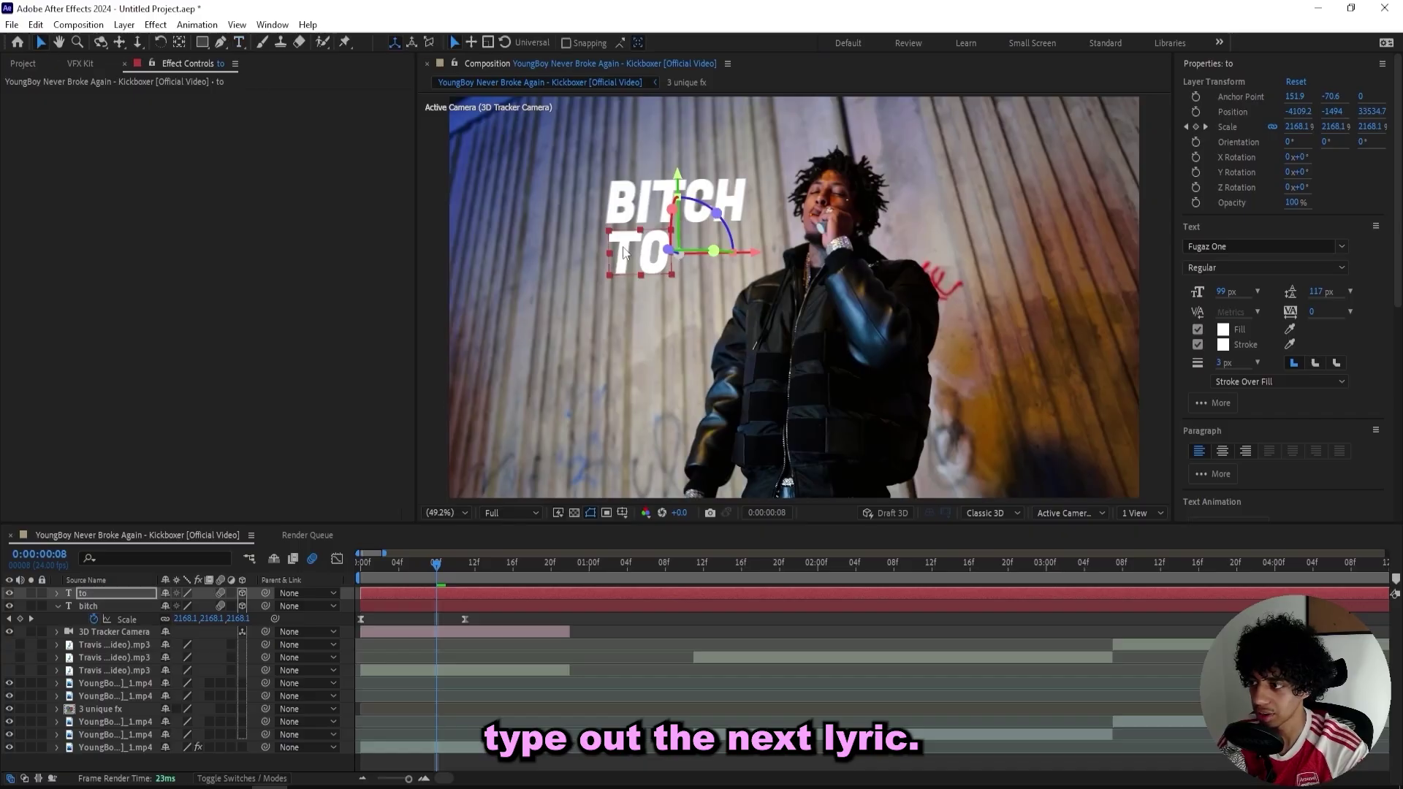
Centre the anchor point of the "to" layer on its word
key(y)
drag(757, 253, 714, 254)
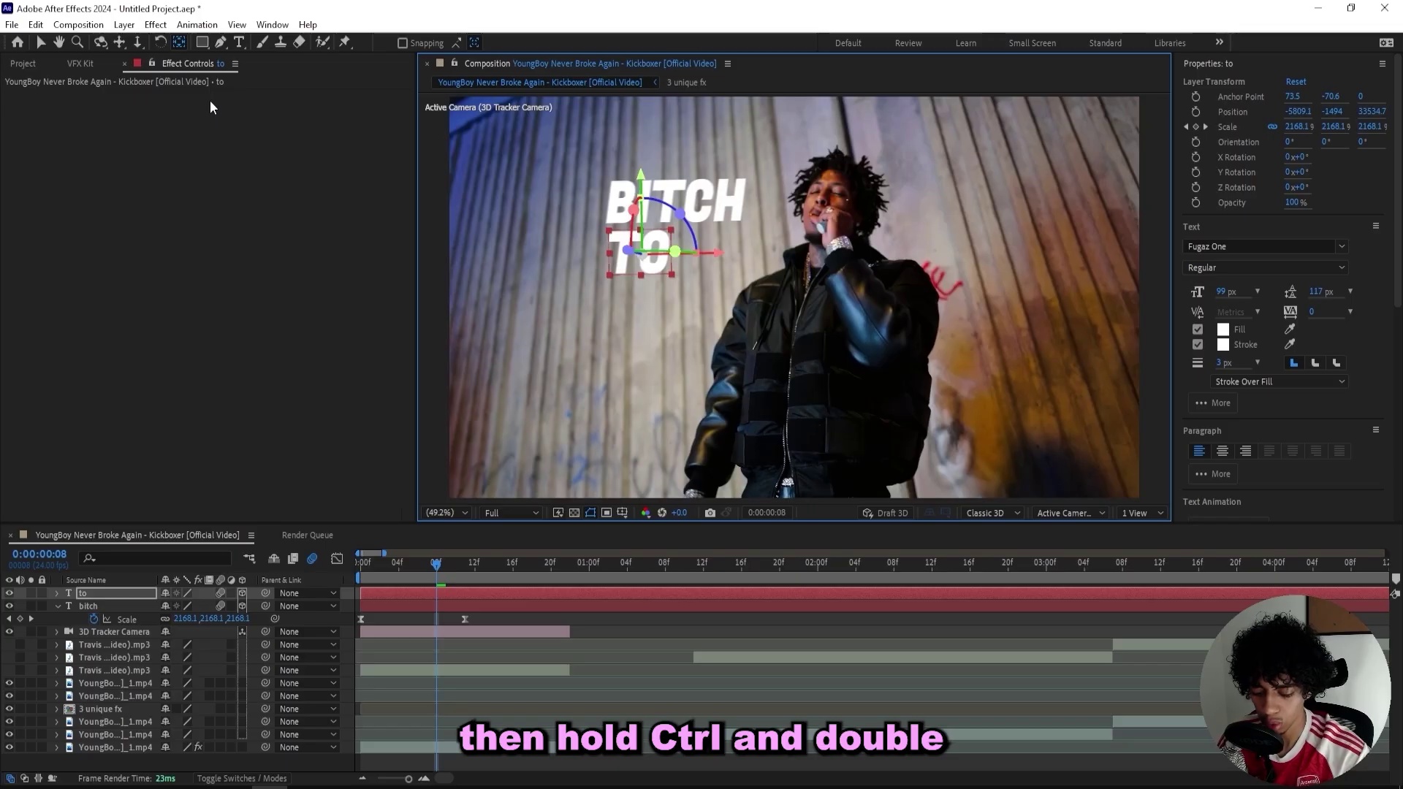
ctrl+double_click(177, 42)
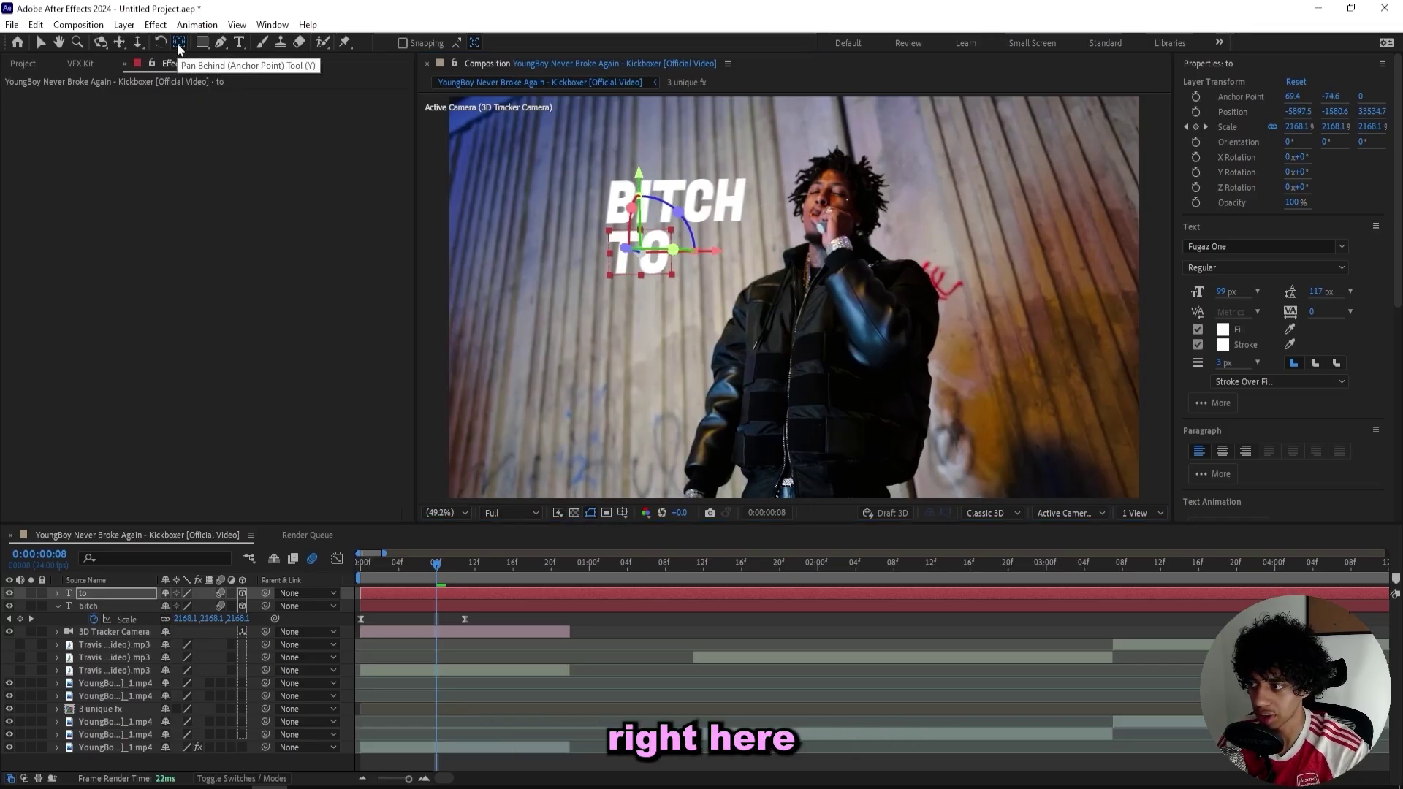
key(v)
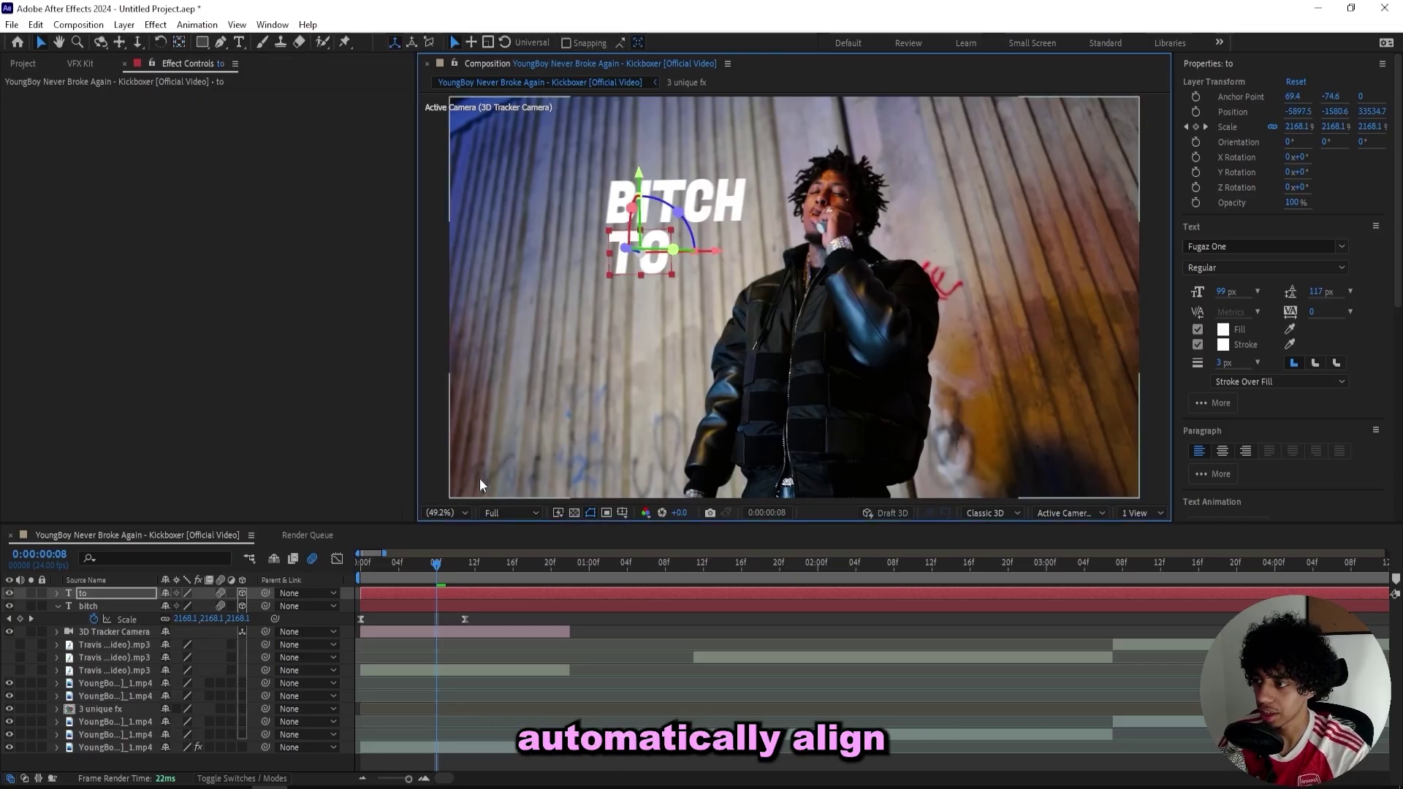
Shift the "to" layer's scale keyframes so they run from frame 5 to frame 16
key(u)
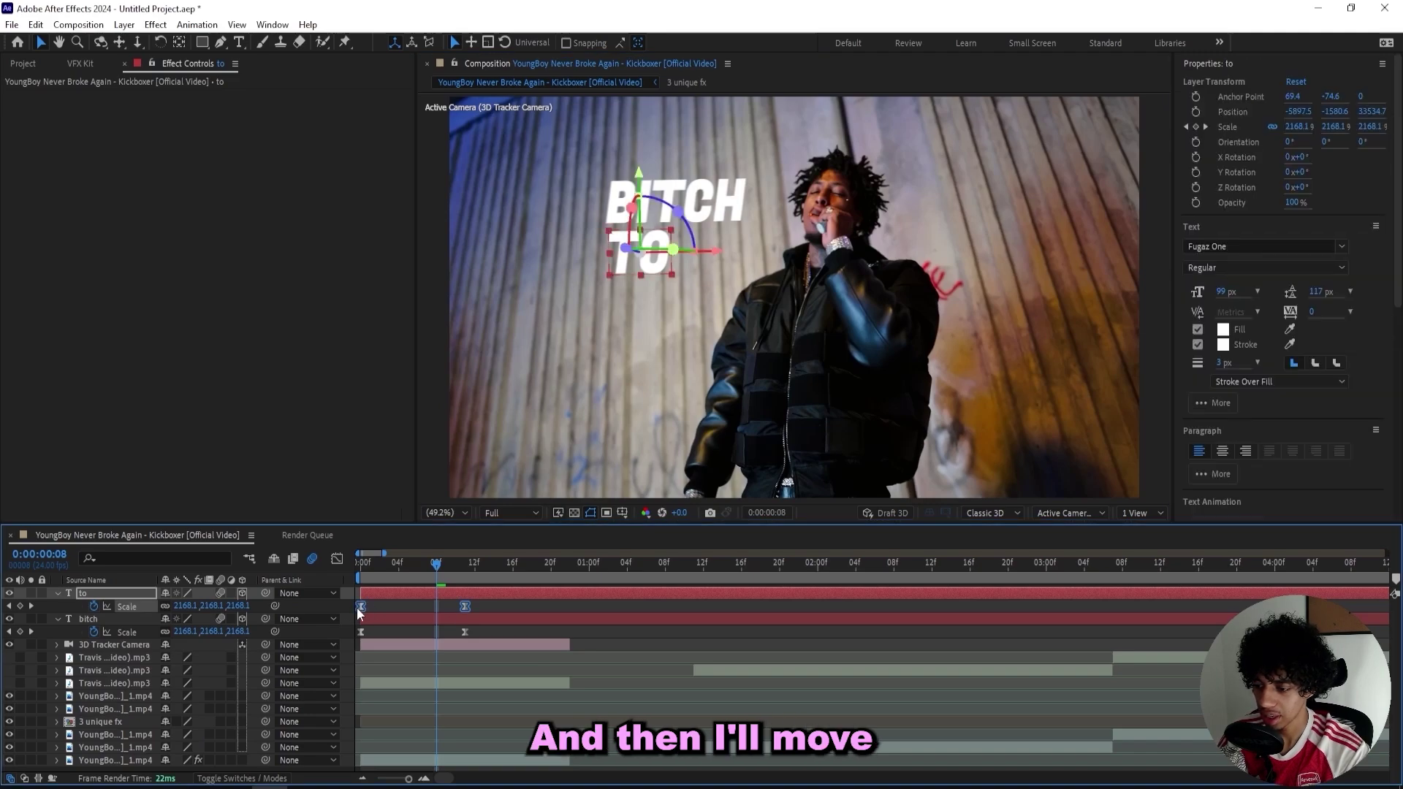
click(376, 610)
drag(495, 612, 393, 606)
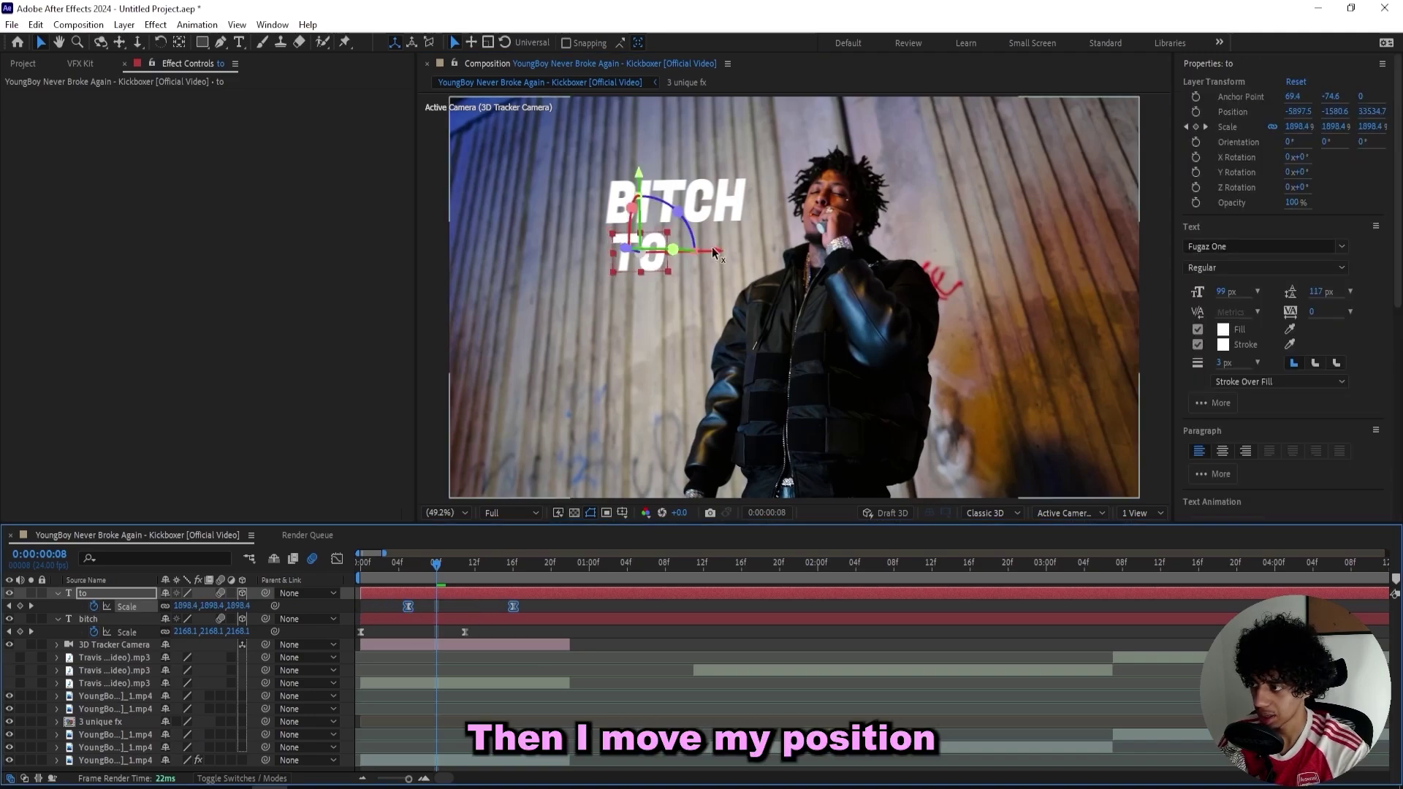
Move "to" horizontally to about X -4516 so it sits centred under the first word, and preview from frame 0
drag(720, 253, 760, 256)
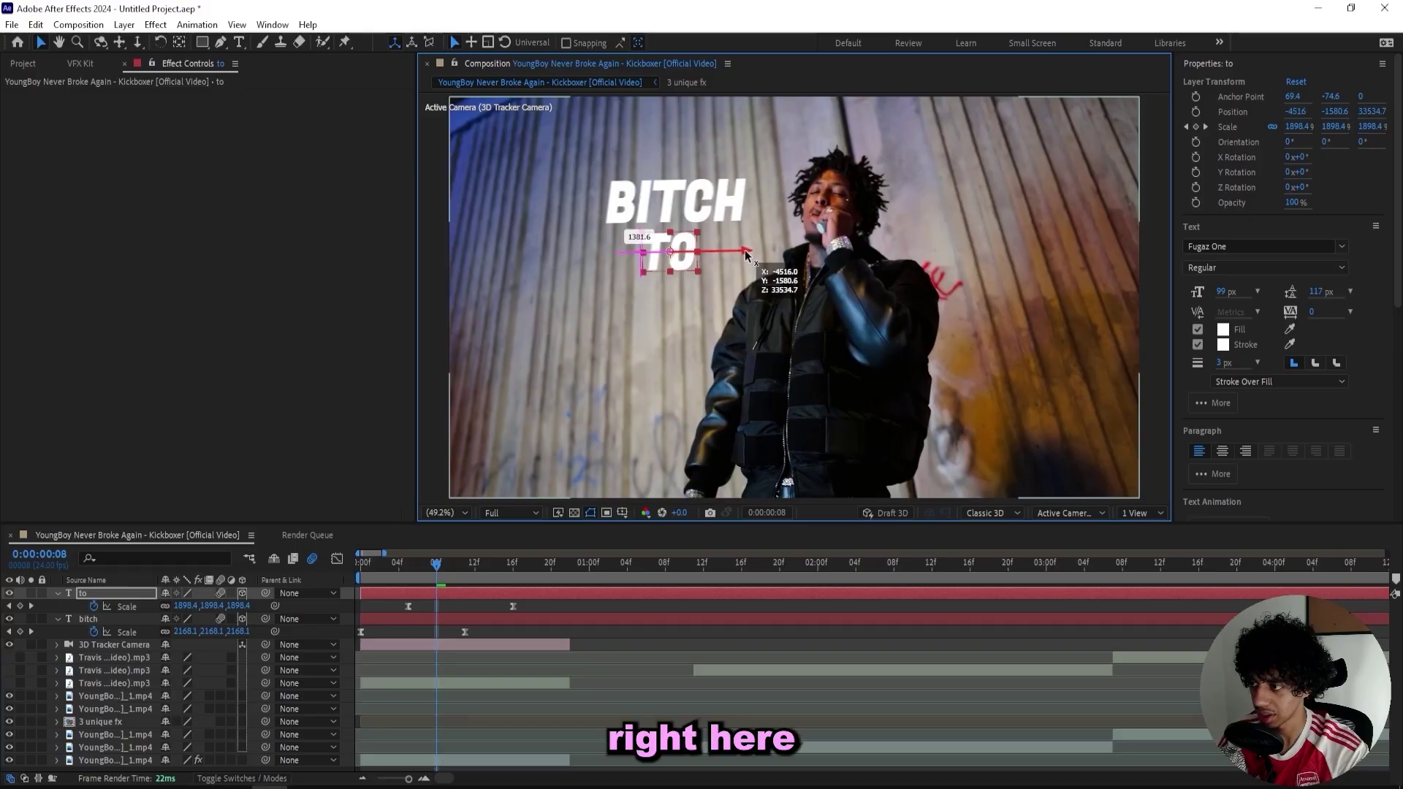
drag(434, 561, 363, 563)
key(space)
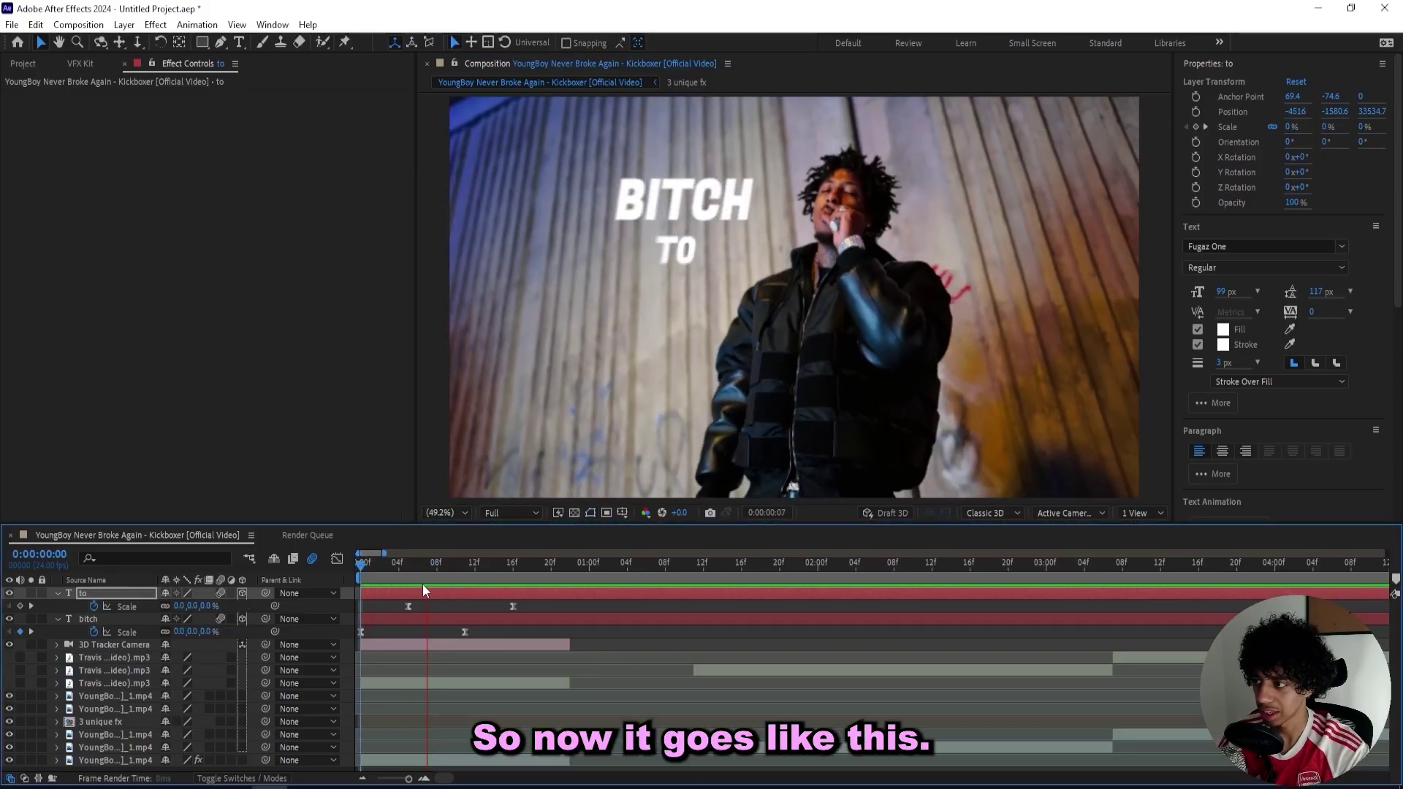
key(space)
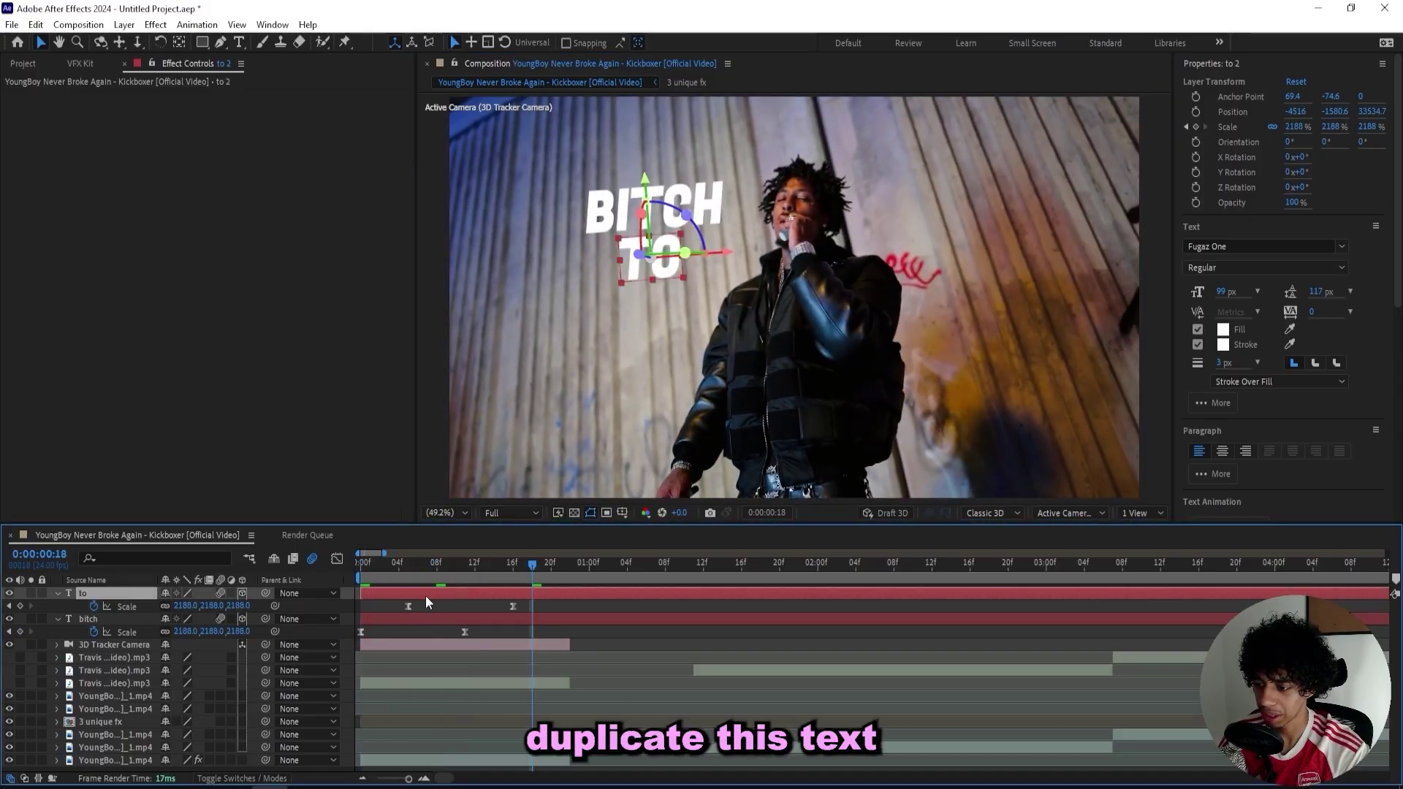
Duplicate the "to" text layer and change the copy's text to "pull"
key(ctrl+d)
drag(425, 595, 469, 595)
key(ctrl+z)
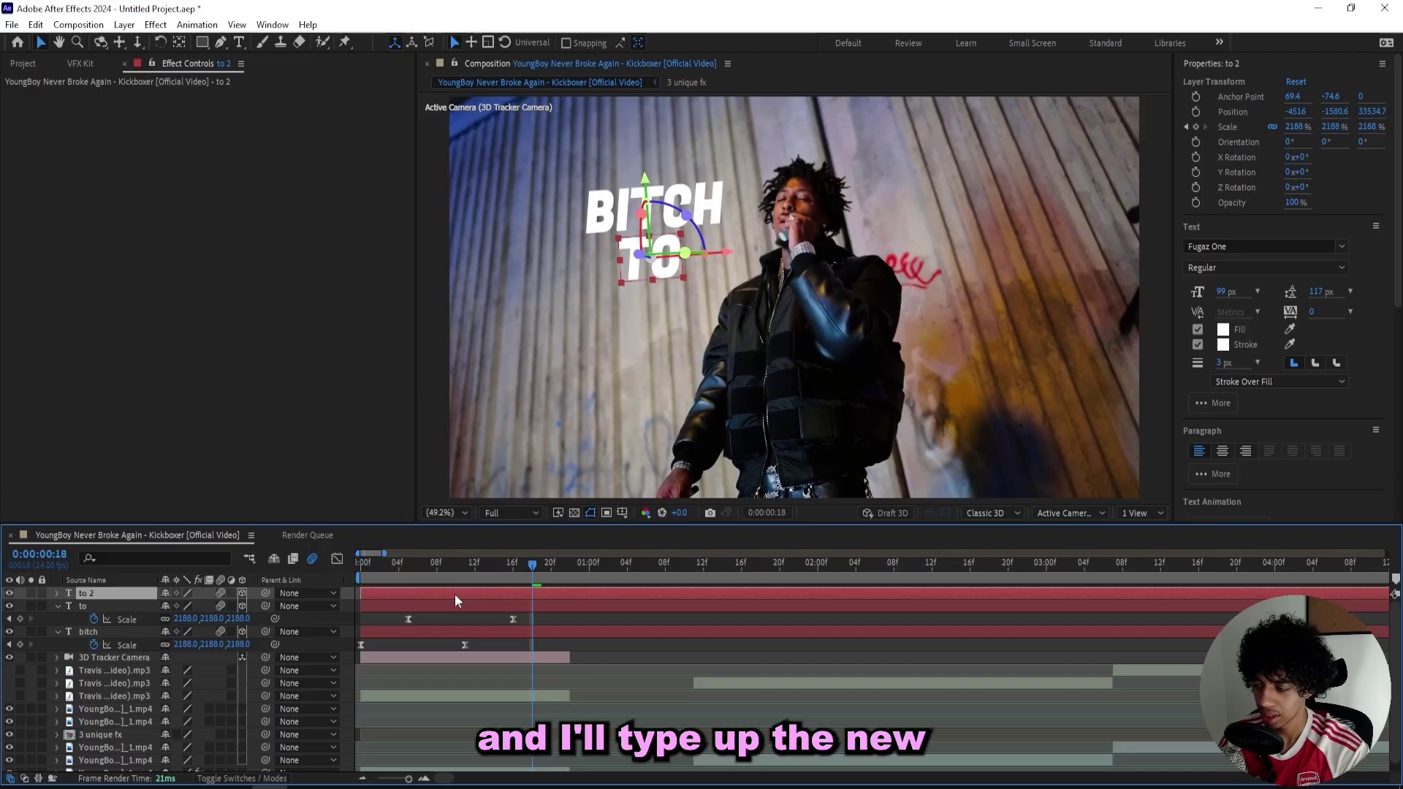
double_click(453, 594)
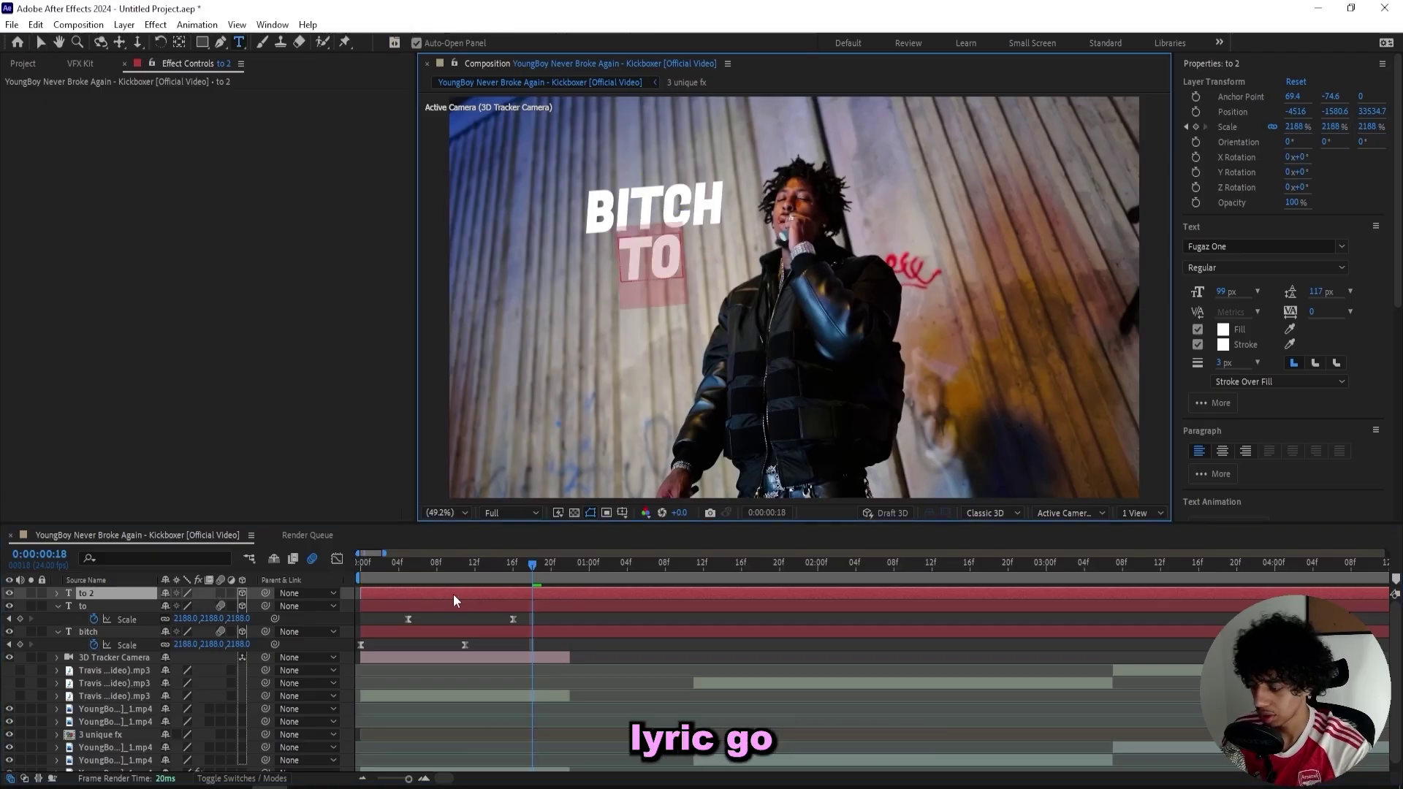
text(pull)
key(Escape)
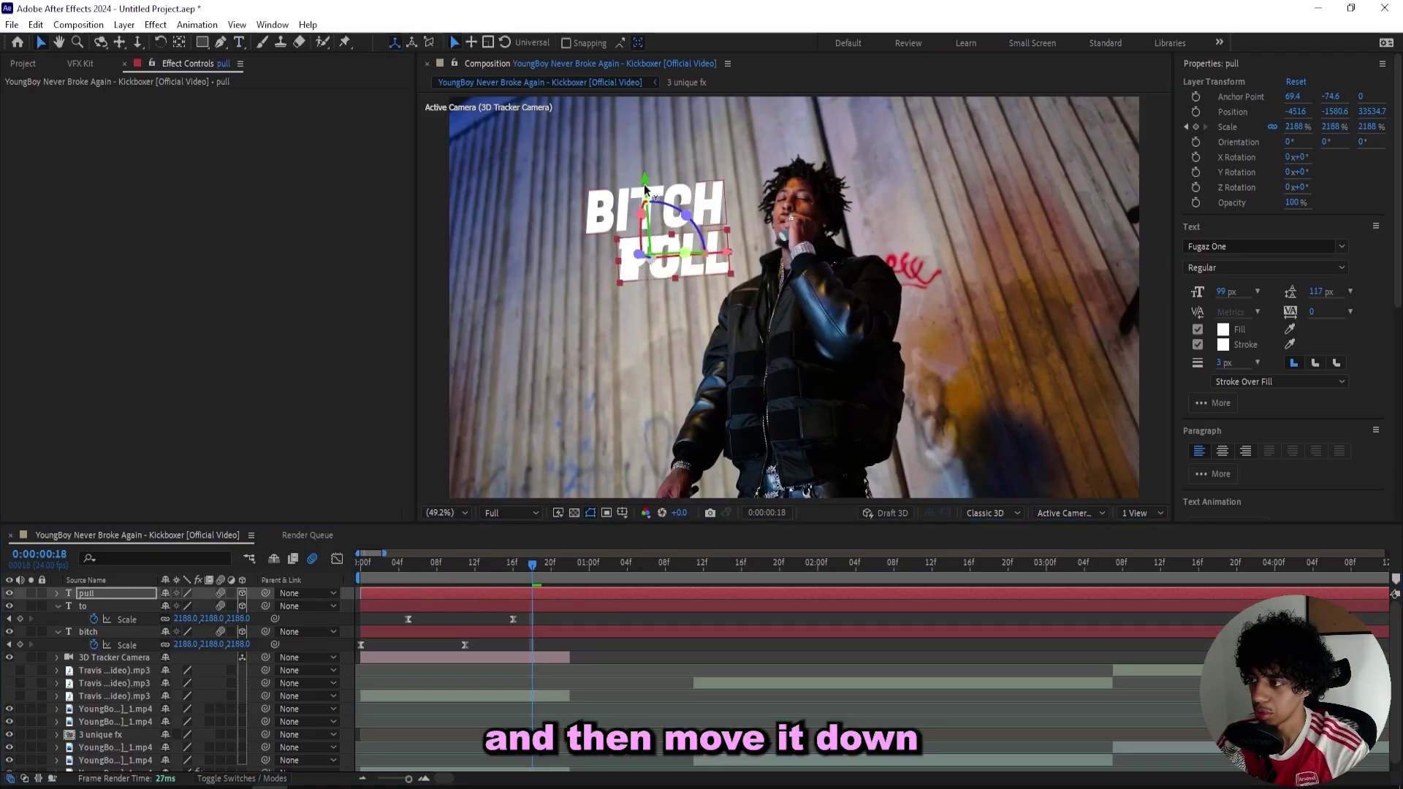
Place "pull" beneath "to" at about X -5598, Y 674, and shift its scale keyframes to frames 8 and 19
drag(645, 189, 707, 300)
key(s)
click(513, 607)
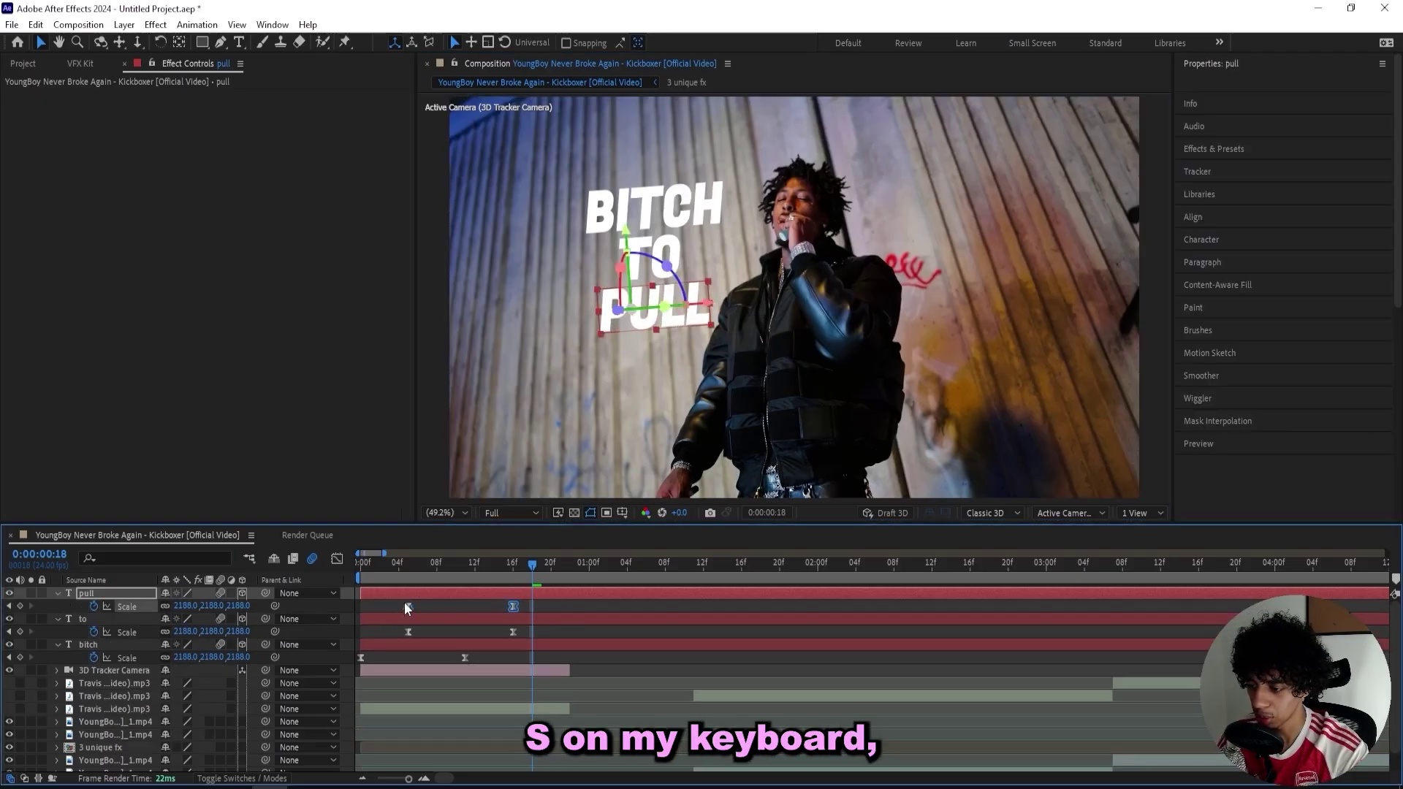
drag(407, 606, 433, 613)
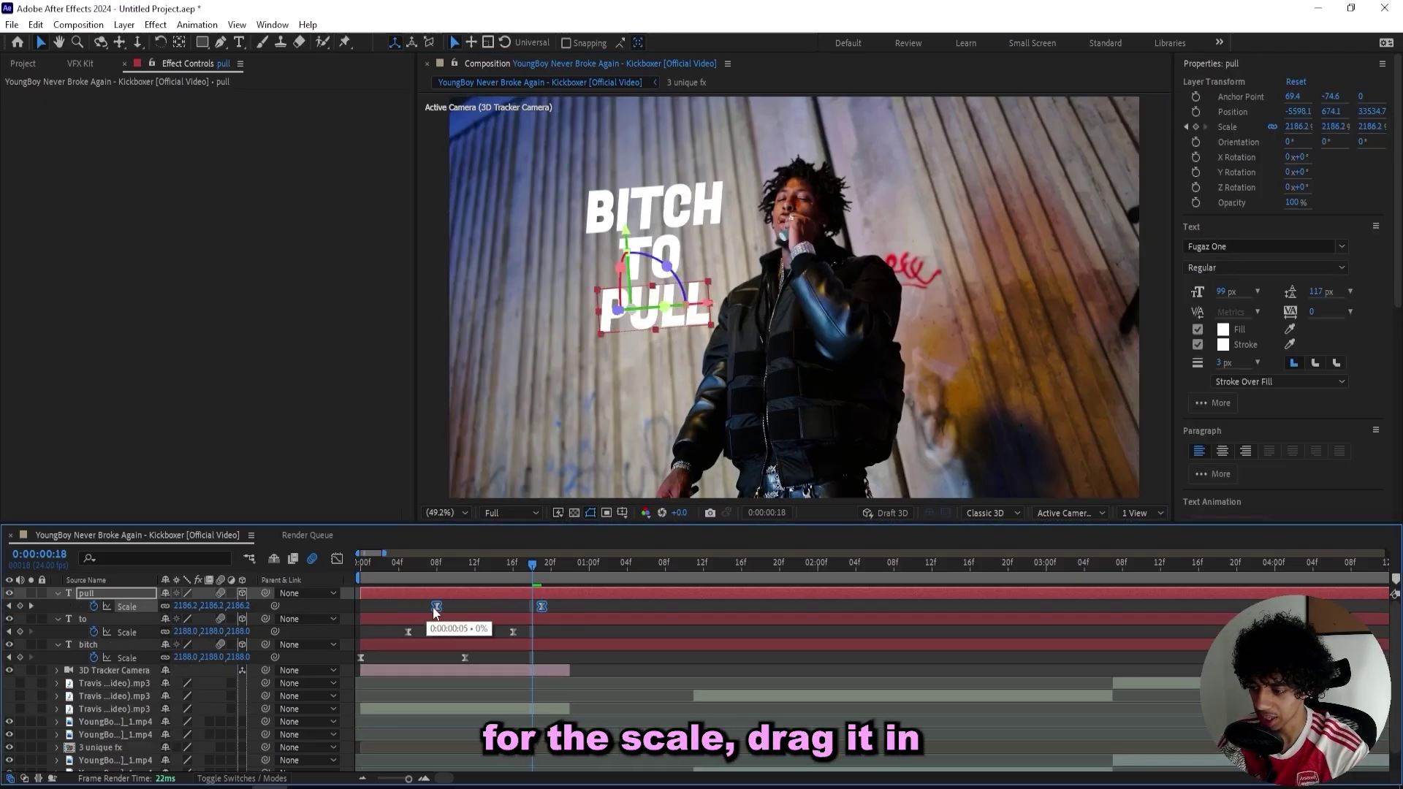
Centre the anchor point of the "pull" layer on its word
drag(533, 572, 463, 595)
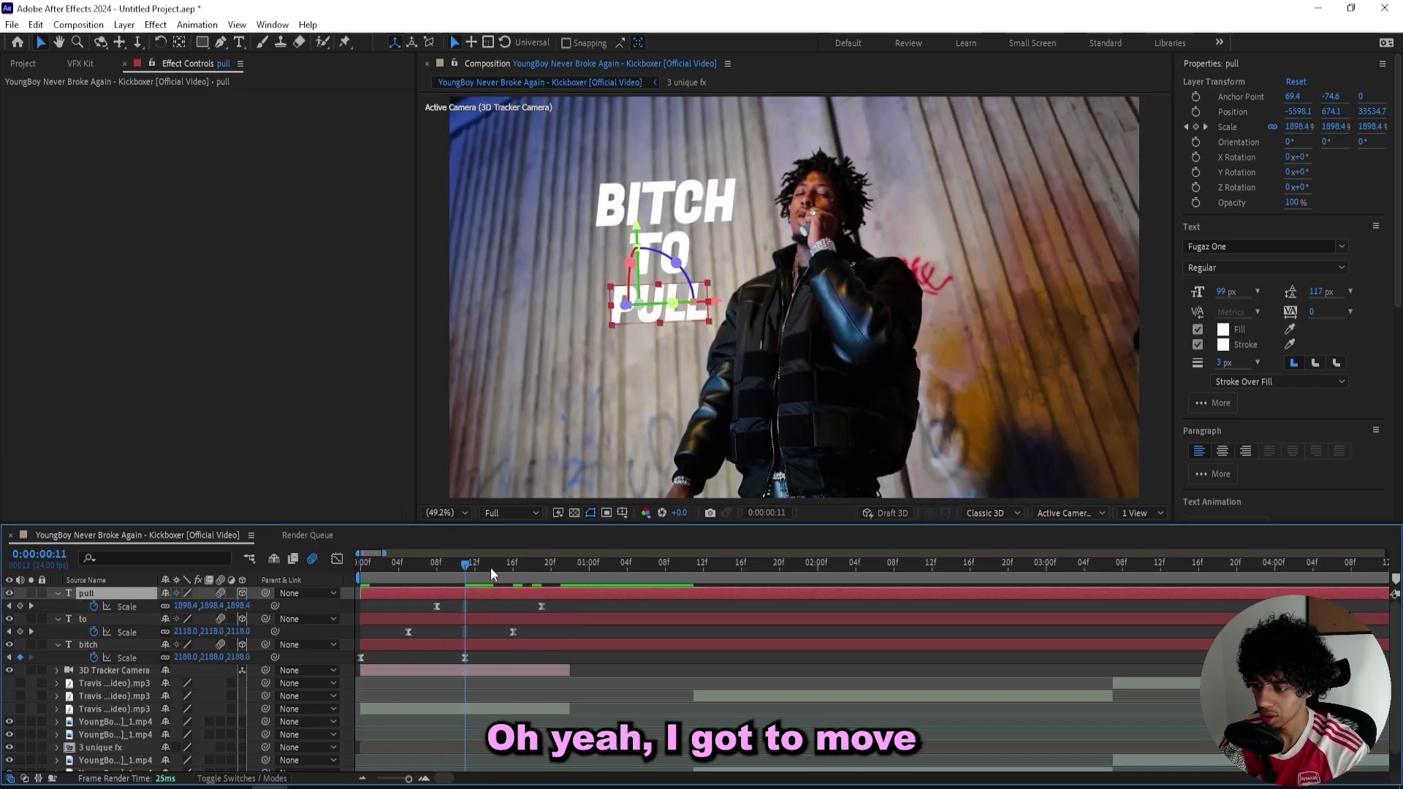
click(616, 621)
click(598, 591)
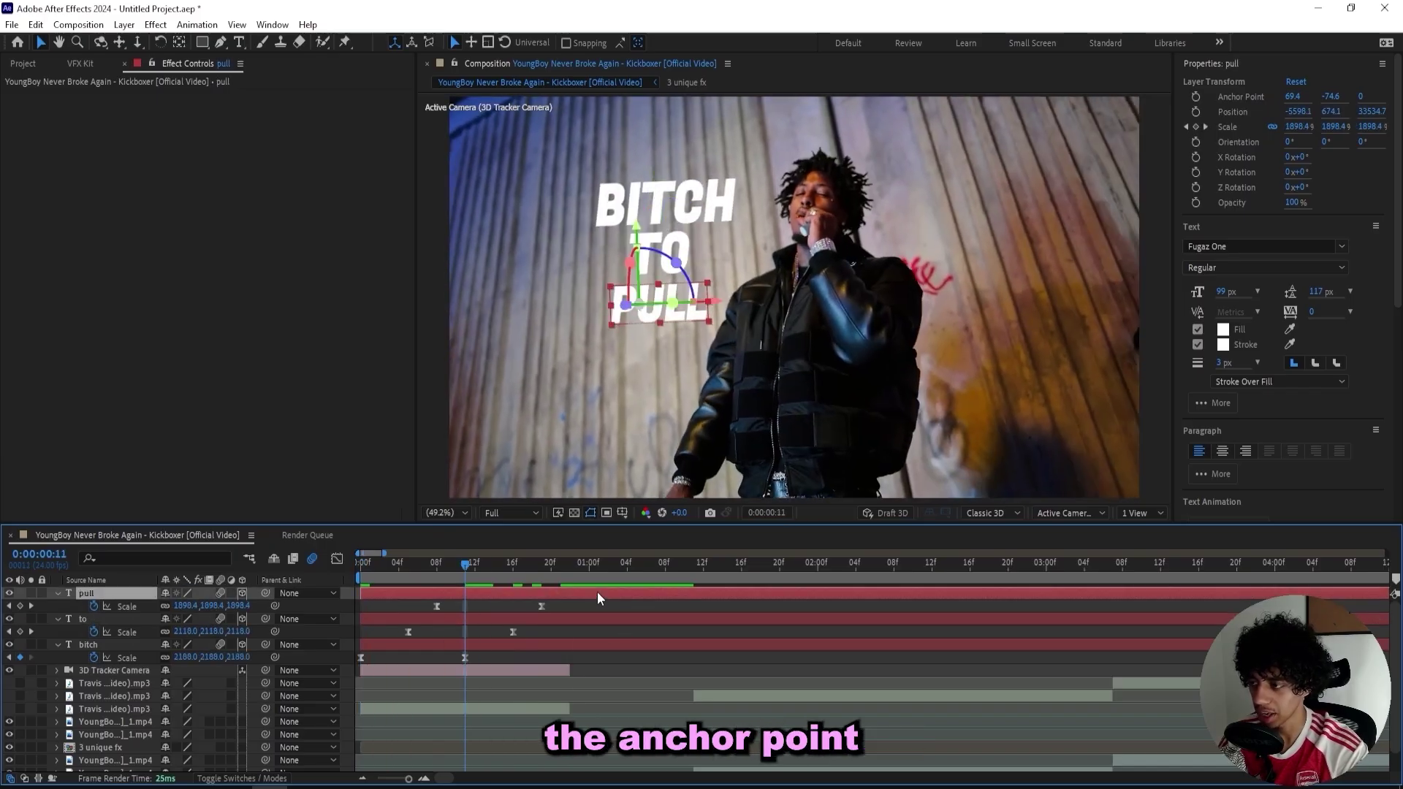
double_click(179, 44)
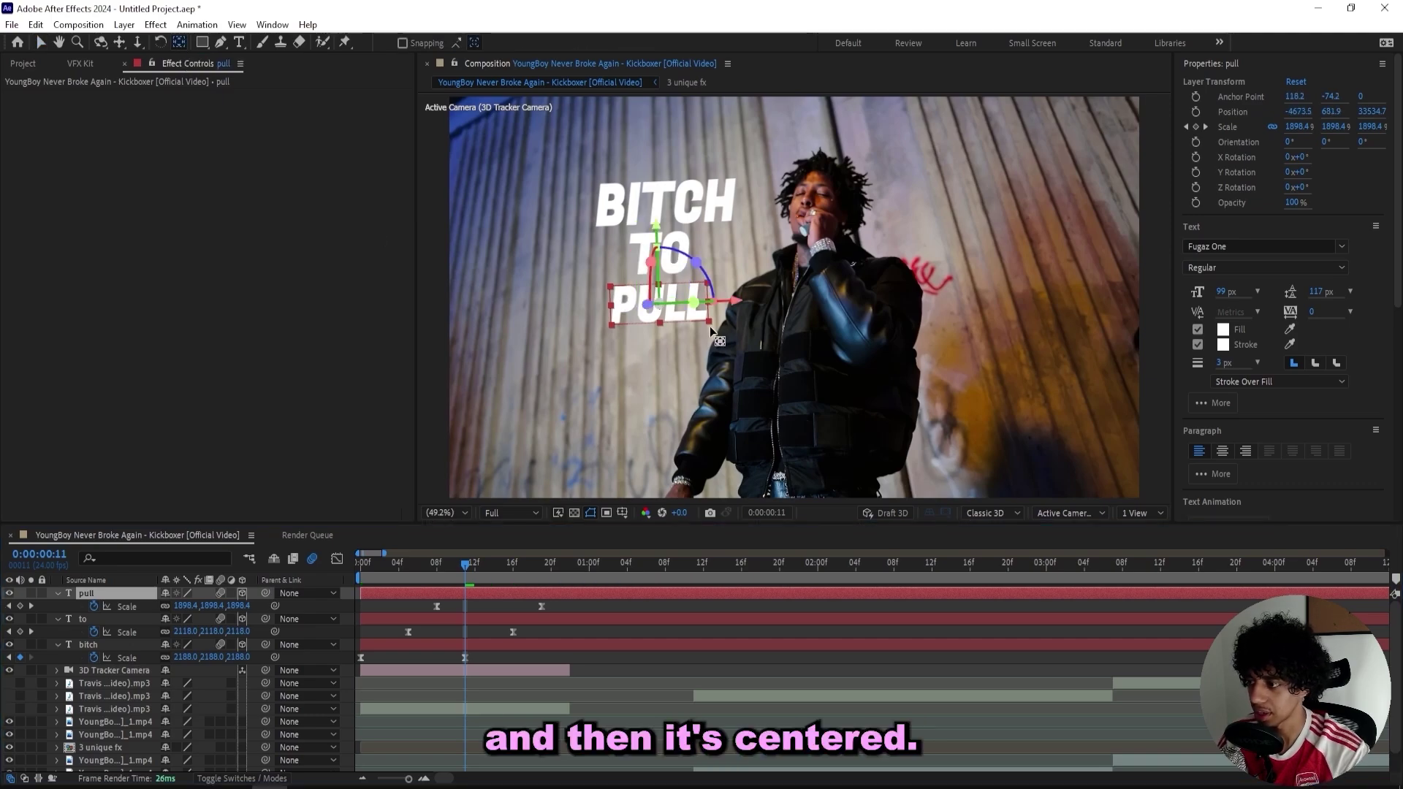
key(v)
Duplicate the "pull" layer and shift the copy's scale keyframes to frames 11 and 22
drag(440, 561, 427, 564)
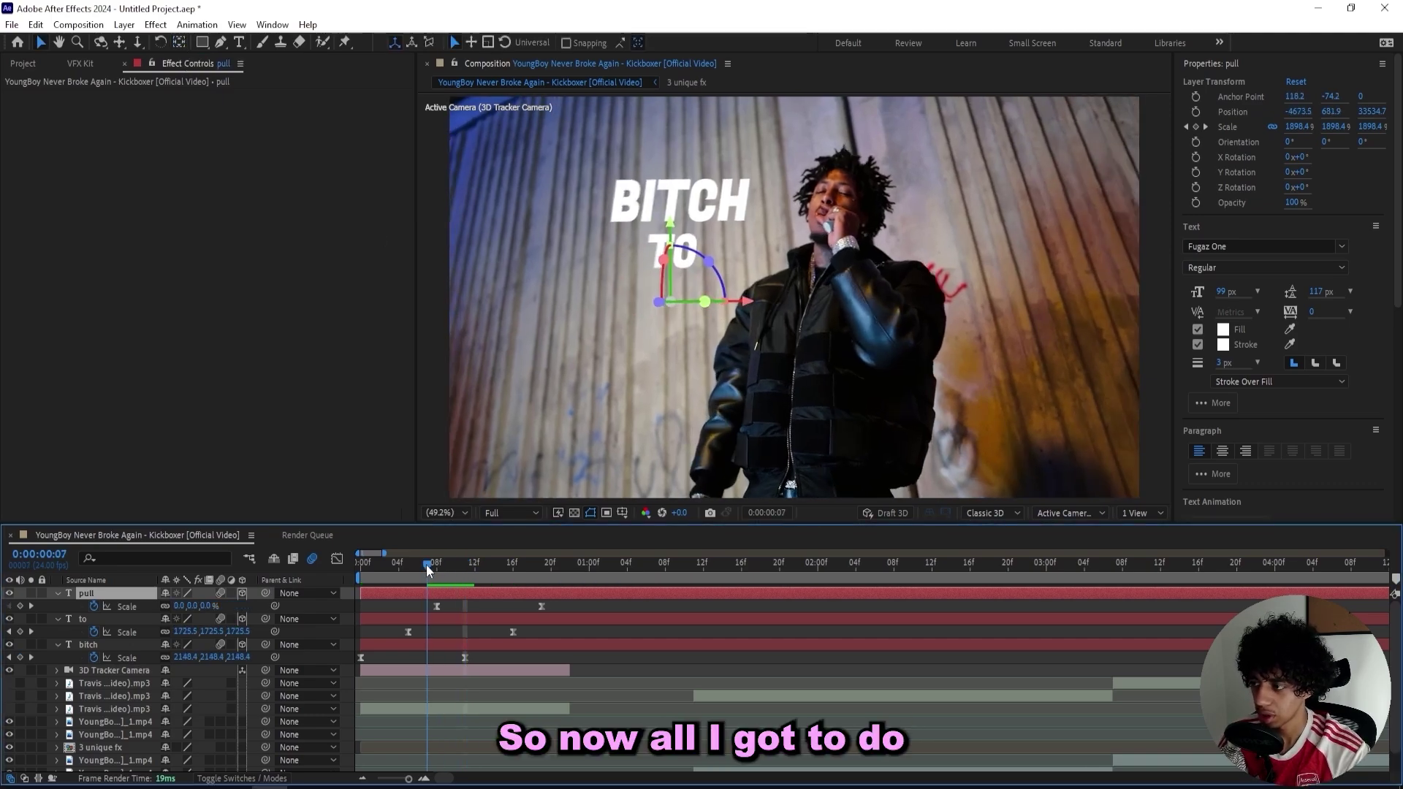
key(ctrl+d)
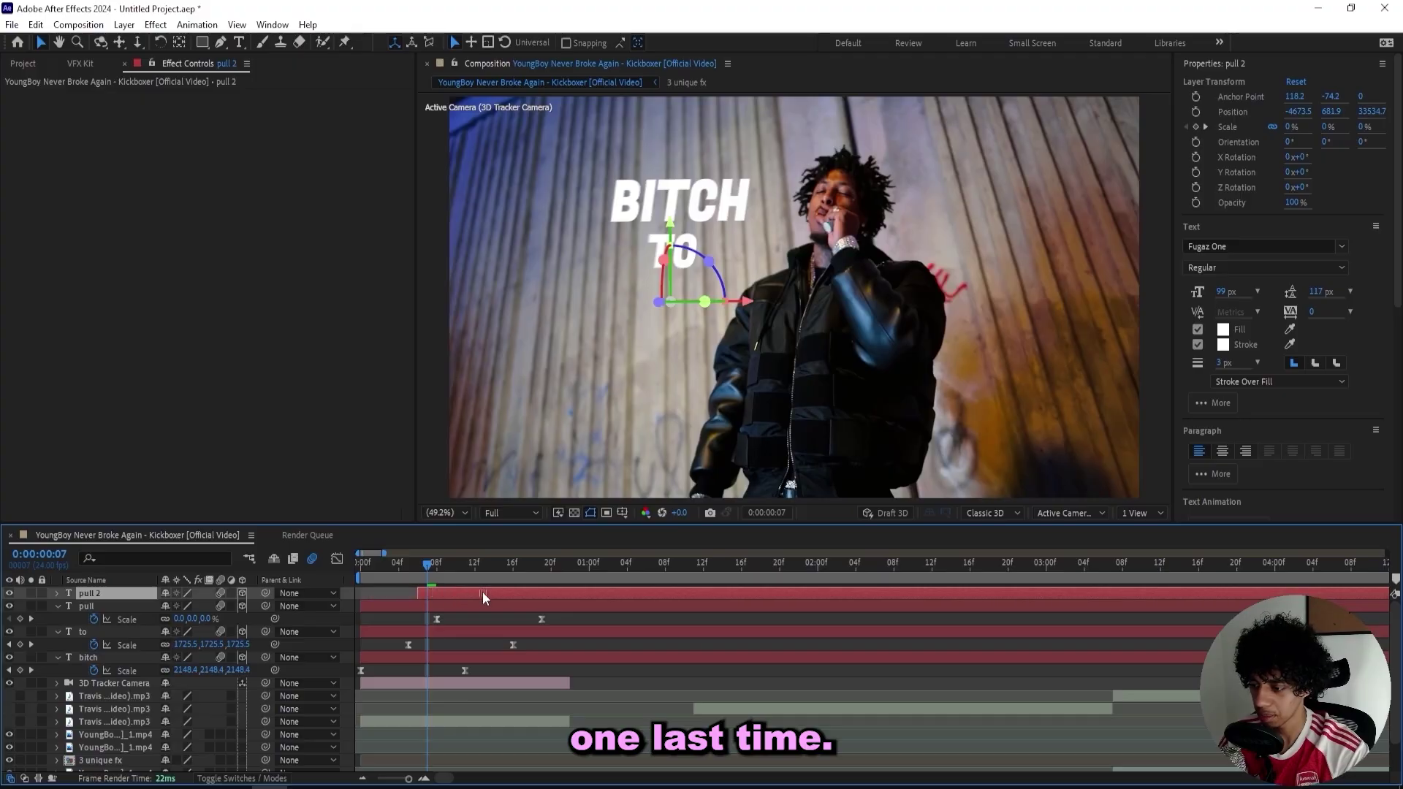
key(s)
drag(599, 603, 522, 564)
Change the copied layer's text to "up" and move it beneath "pull", to about X -3496, Y 2754
double_click(624, 305)
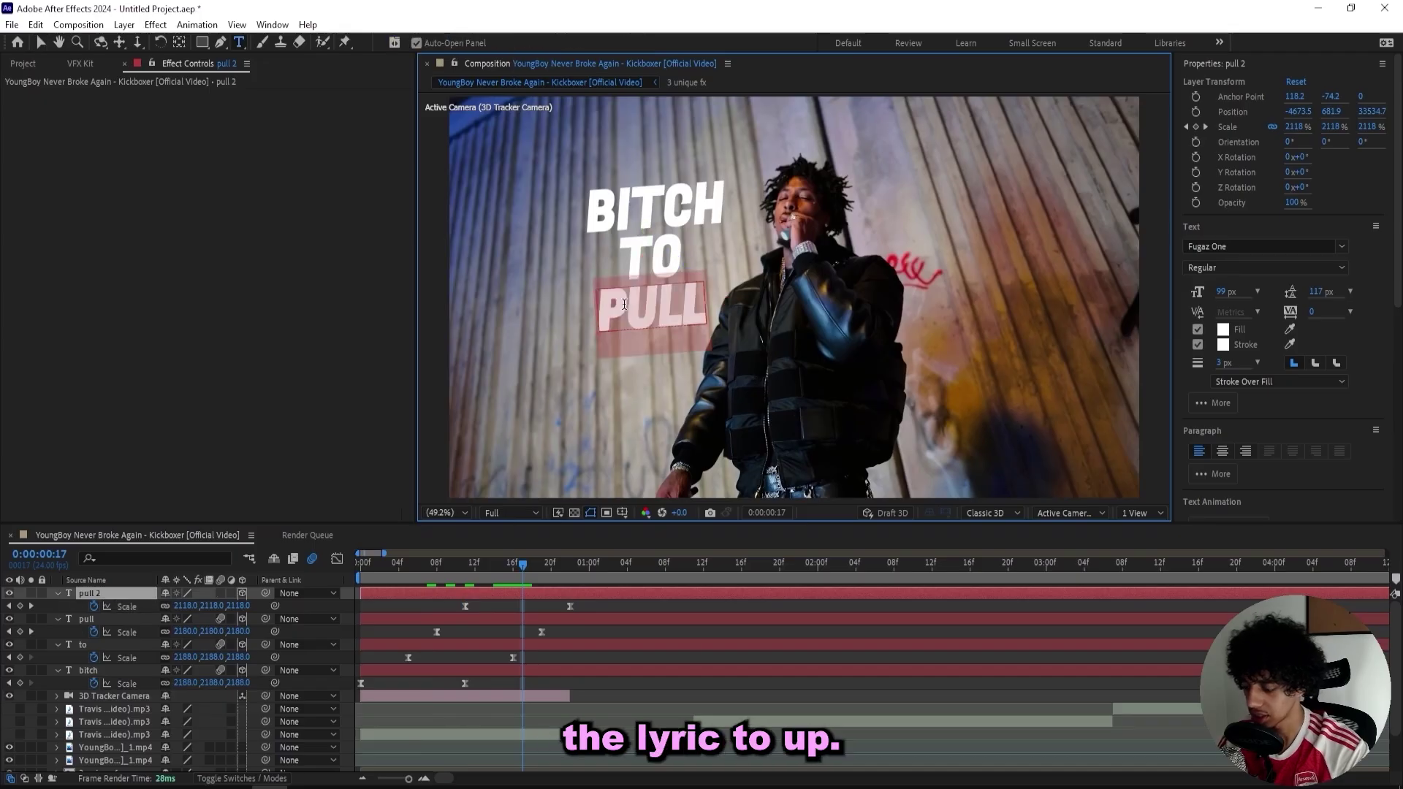
text(up)
key(Escape)
key(v)
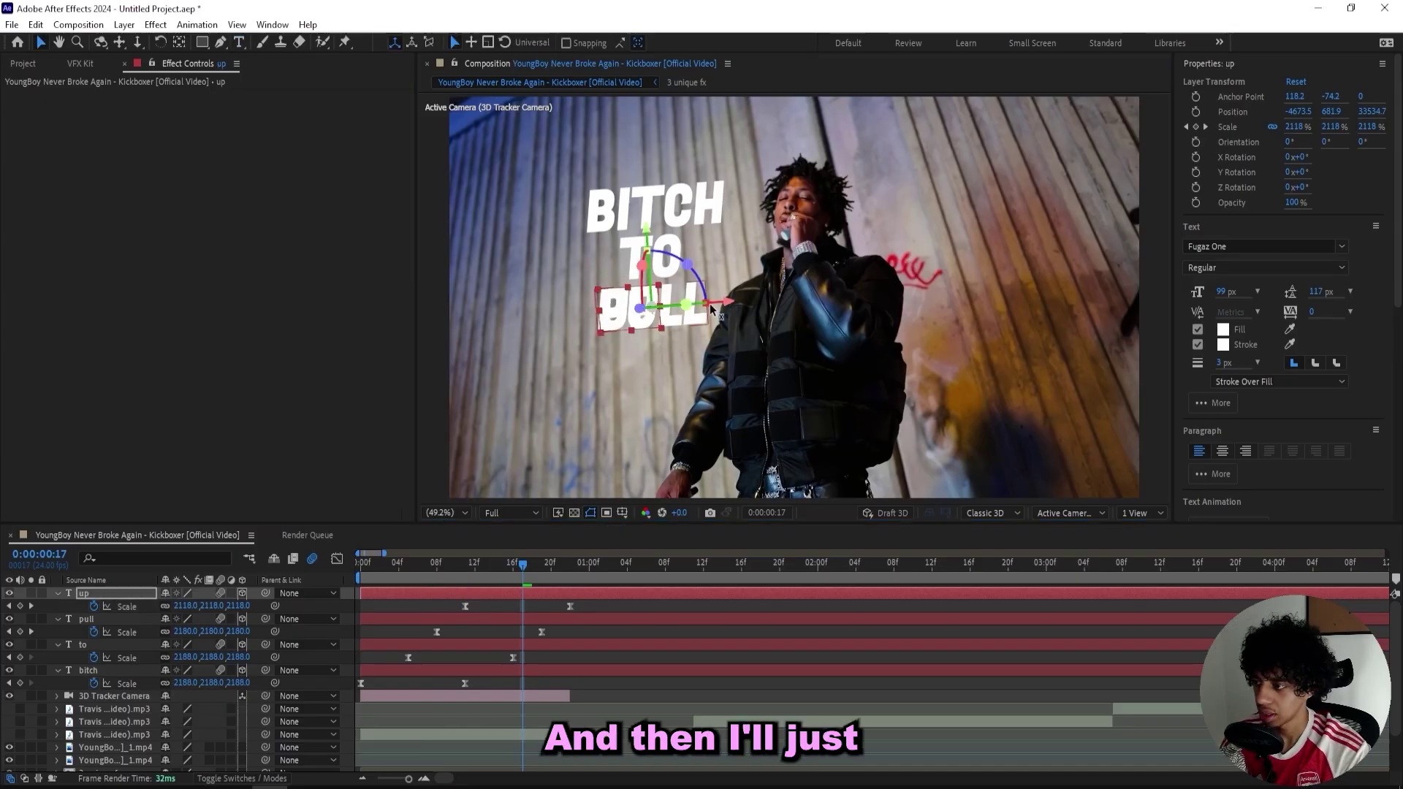
drag(745, 304, 789, 345)
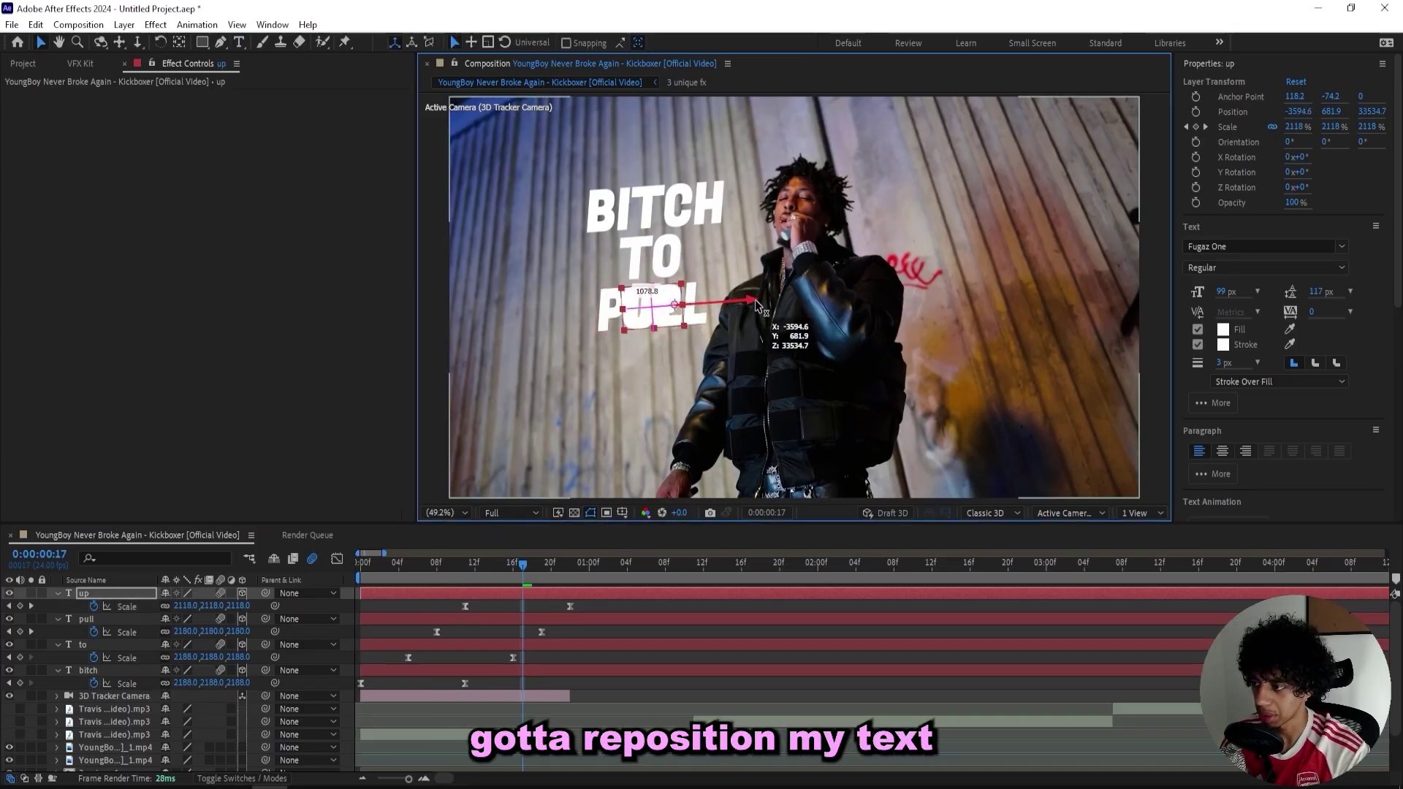
drag(674, 260, 678, 309)
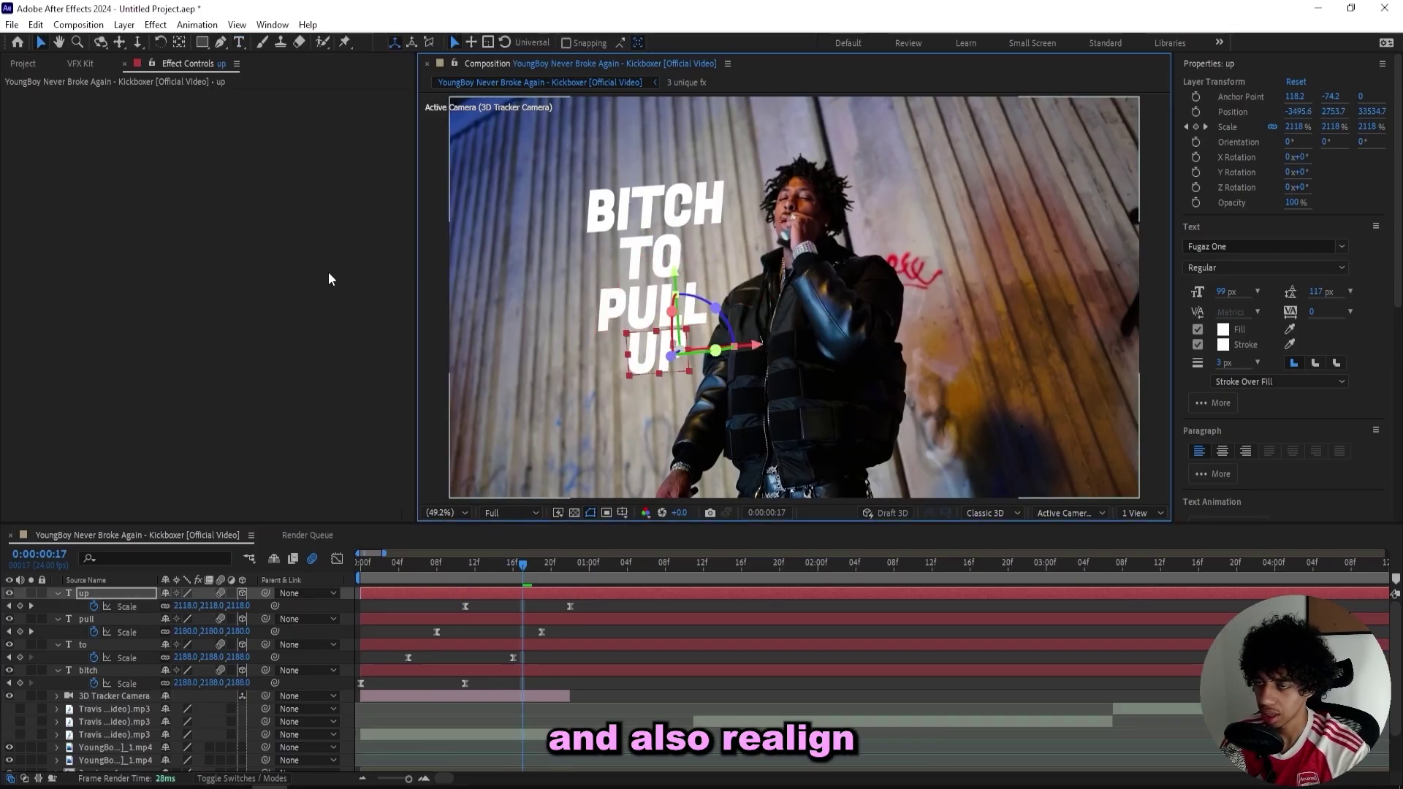
Centre the anchor point of the "up" layer on its word and return to frame 0
ctrl+double_click(178, 44)
key(v)
drag(520, 565, 231, 568)
Even out the line spacing at frame 19 by lowering "up" to about Y 3194 and "pull" to about Y 786
drag(356, 567, 545, 565)
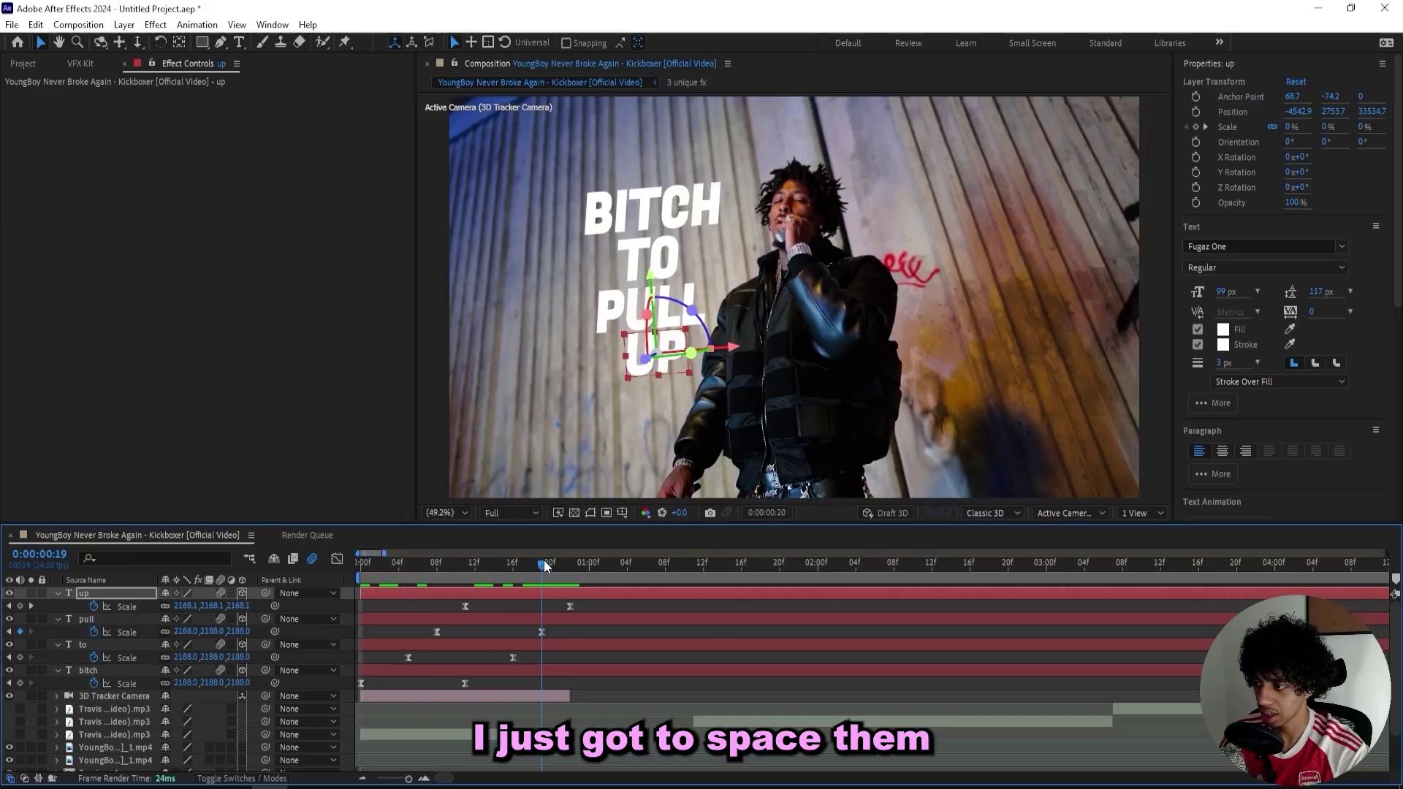
click(634, 296)
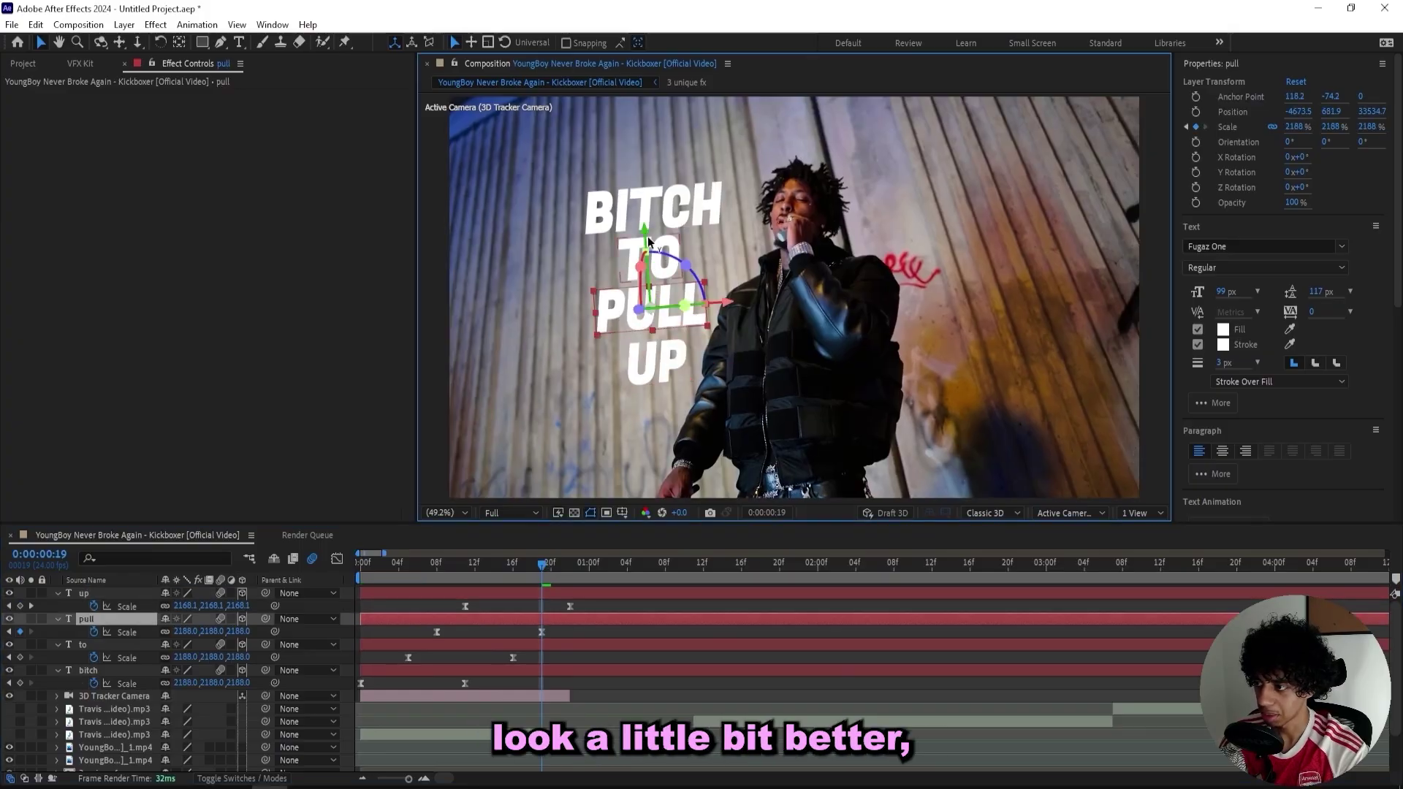
drag(648, 236, 647, 239)
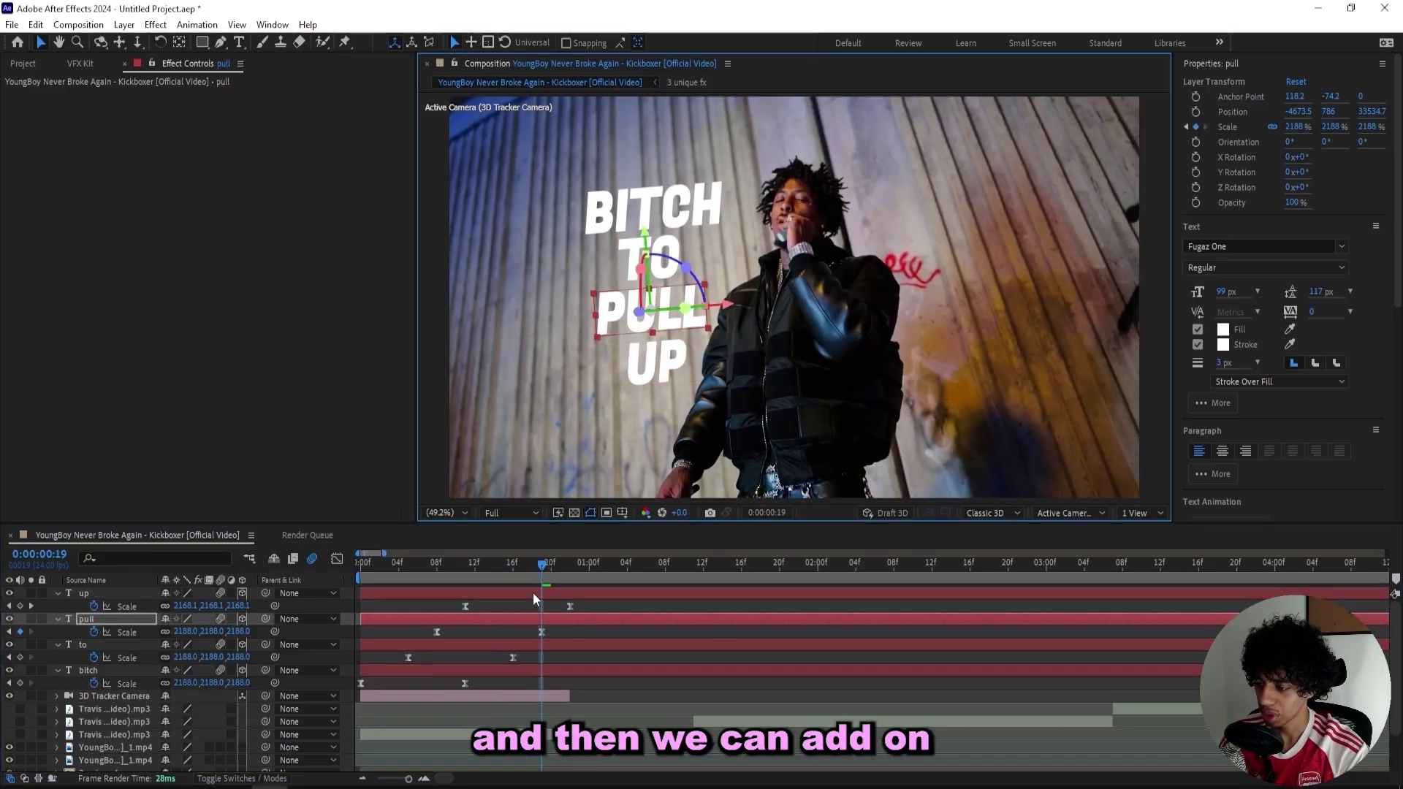
Apply the S_DropShadow effect to the "up" text layer
click(472, 589)
key(ctrl+space)
text(d)
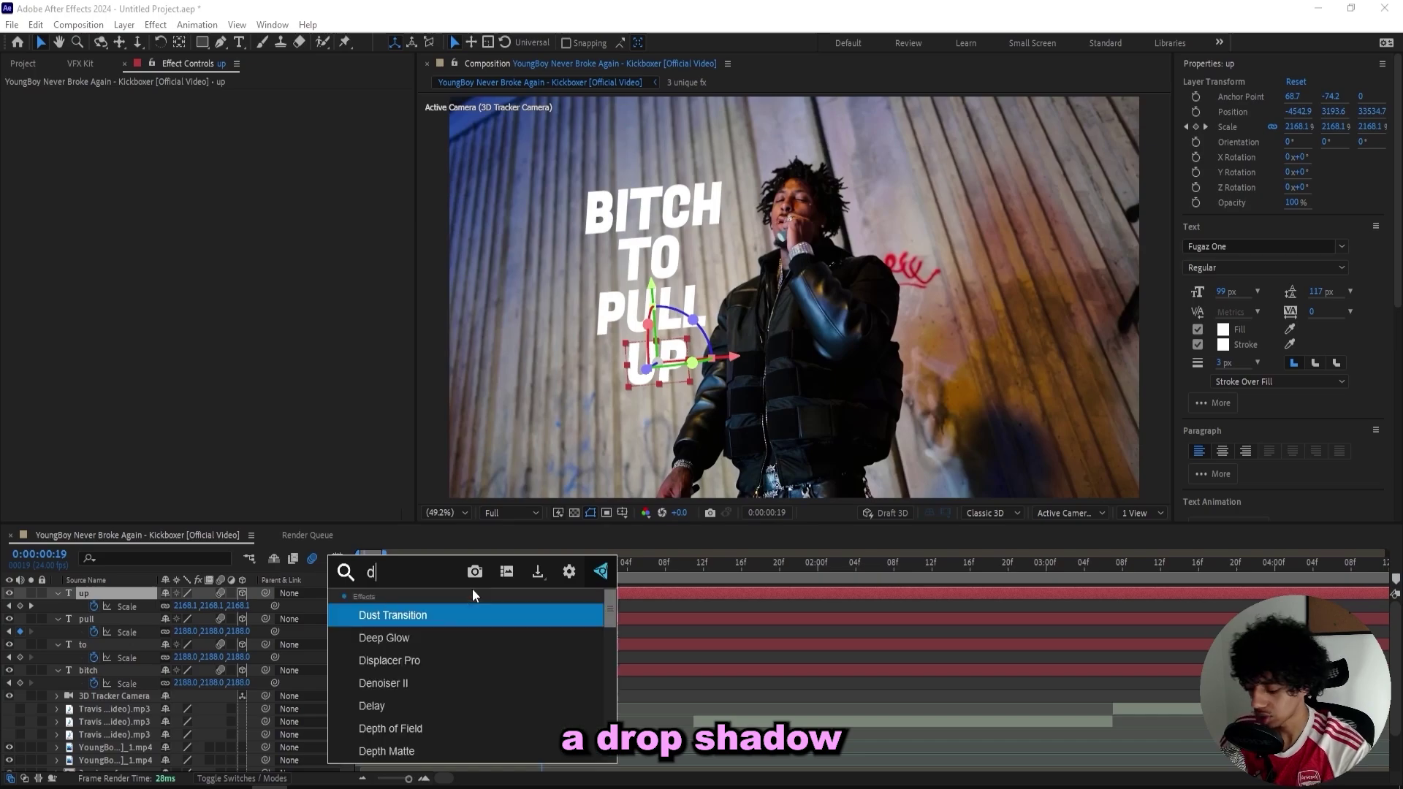
text(rop)
key(Return)
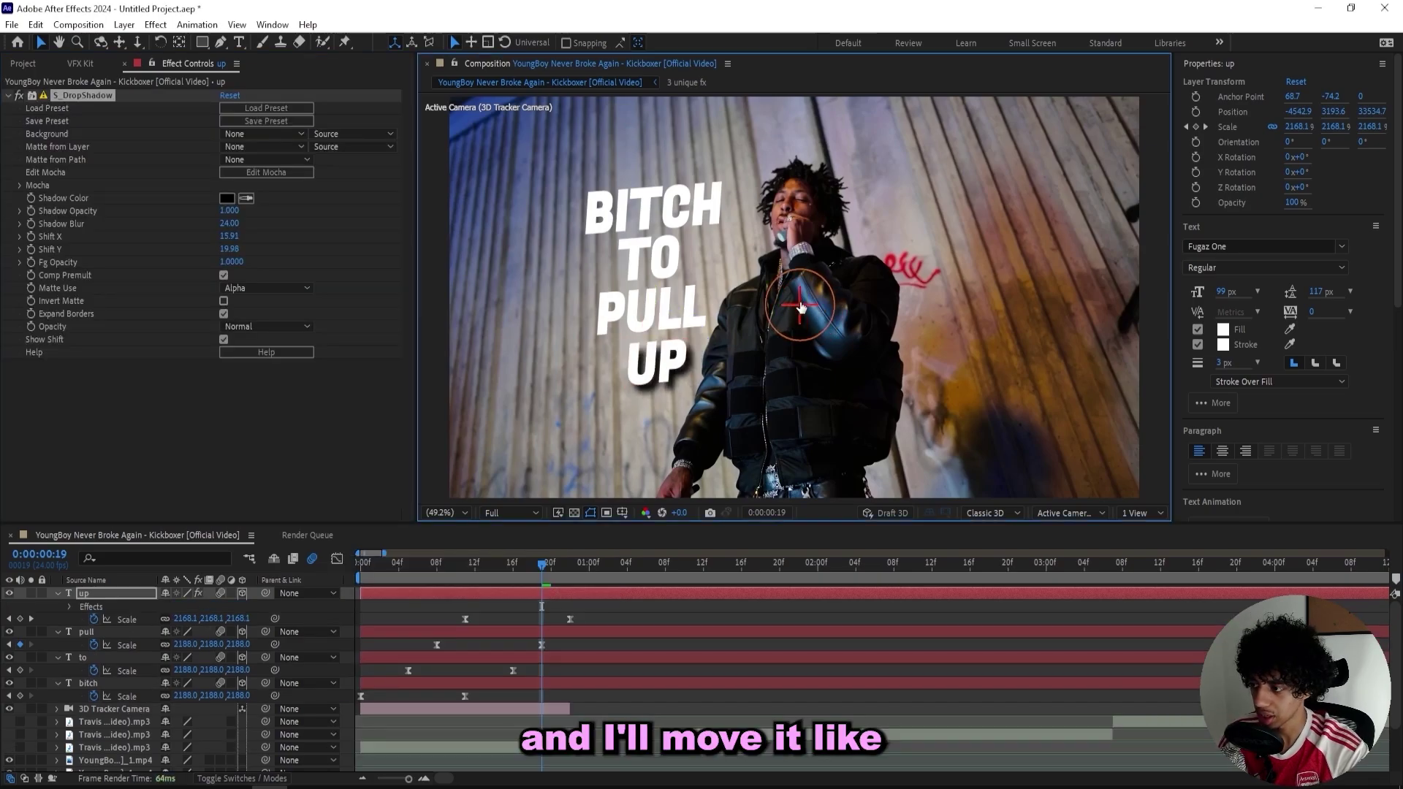
Set the drop shadow on "up" to Shift X 11.85, Shift Y 15.91, blur 40 and opacity 0.68
drag(801, 307, 802, 305)
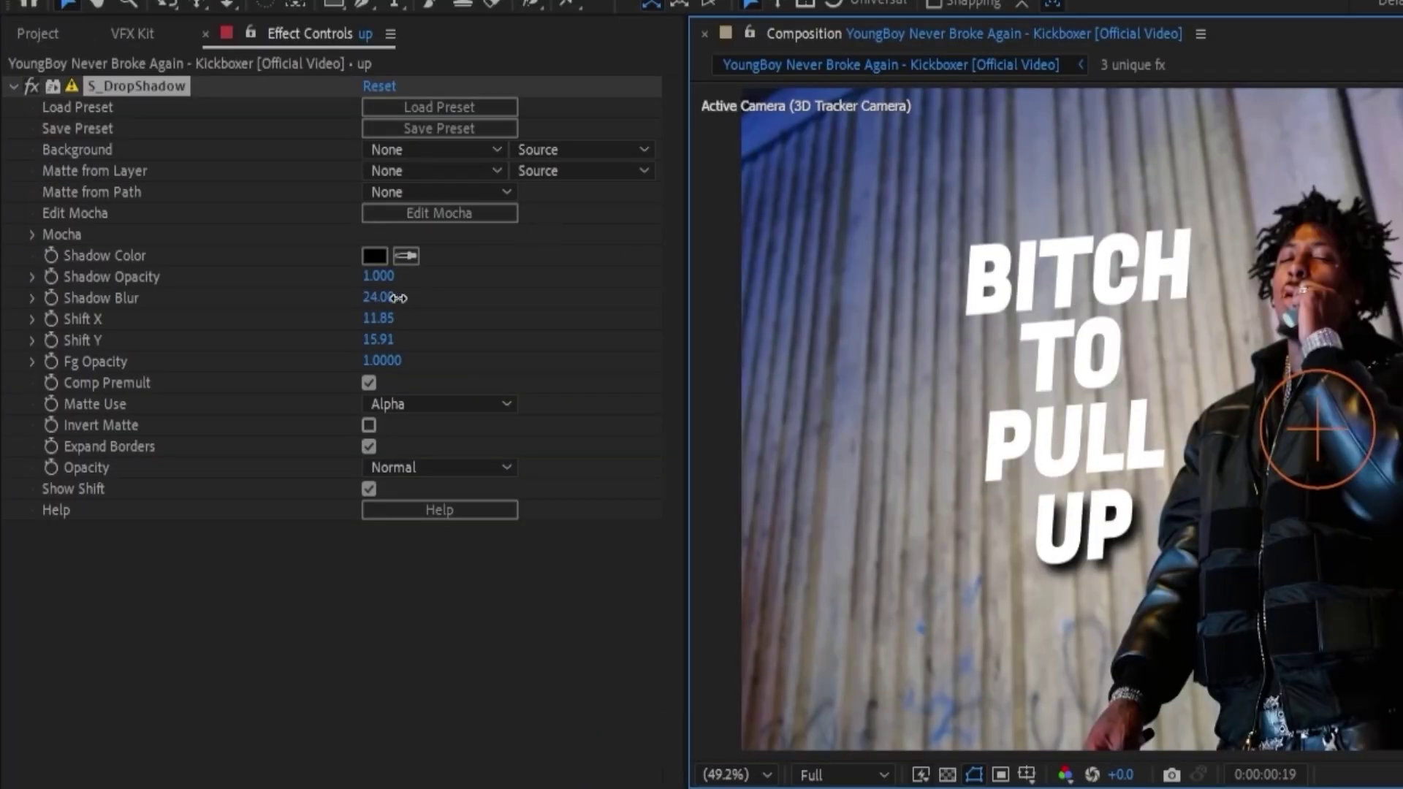
drag(398, 298, 349, 278)
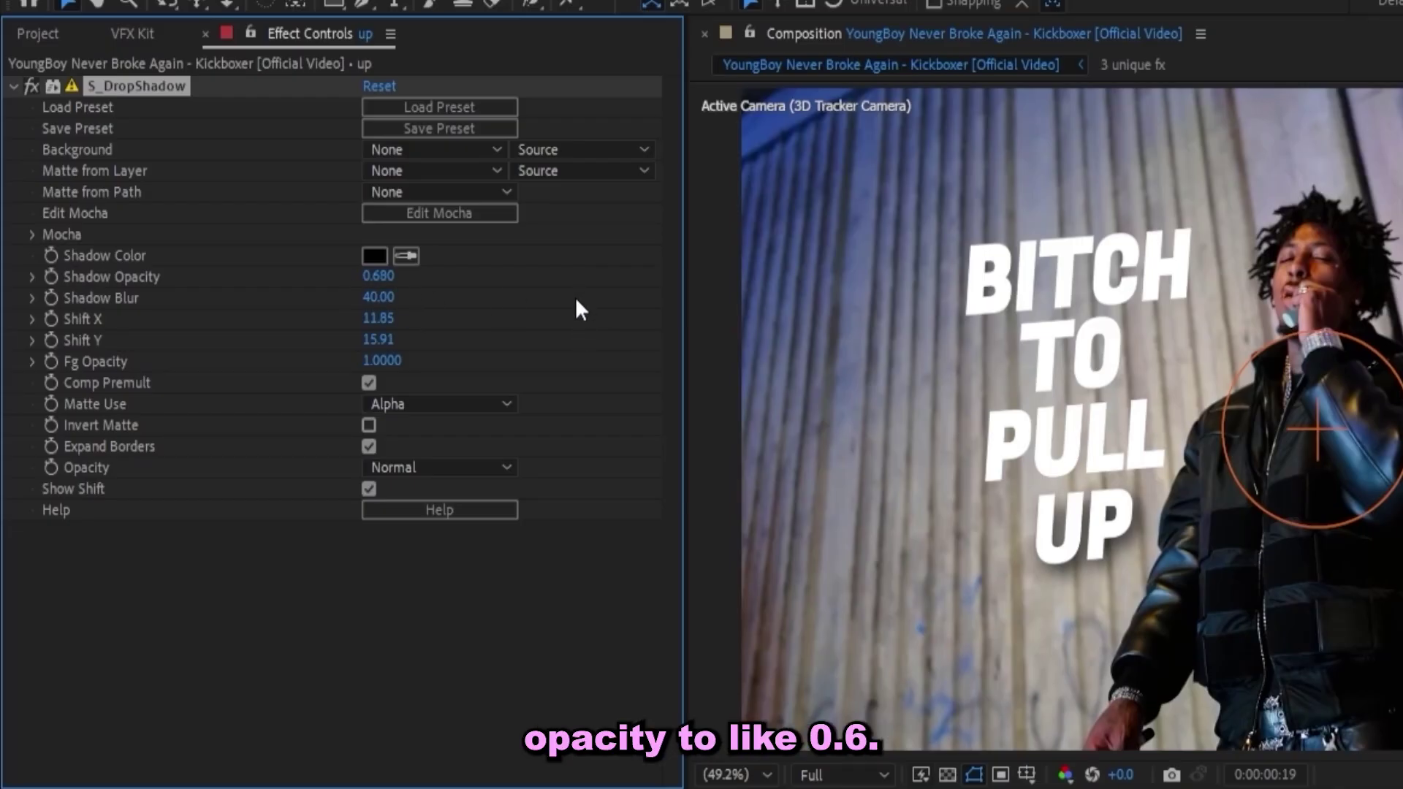
click(1160, 451)
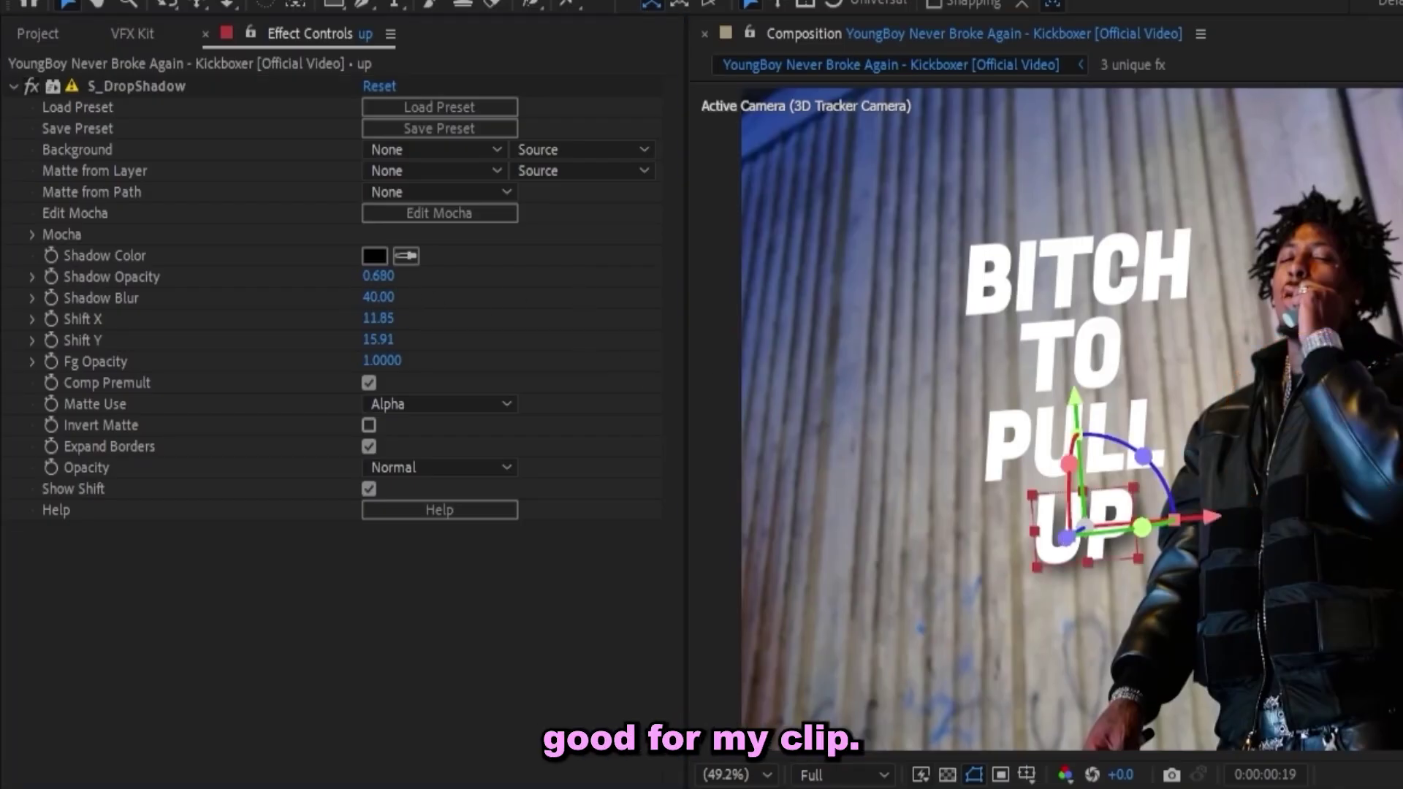
Add Deep Glow with Unmult enabled to the "up" layer and place it above S_DropShadow in the effect order
key(ctrl+space)
text(depe)
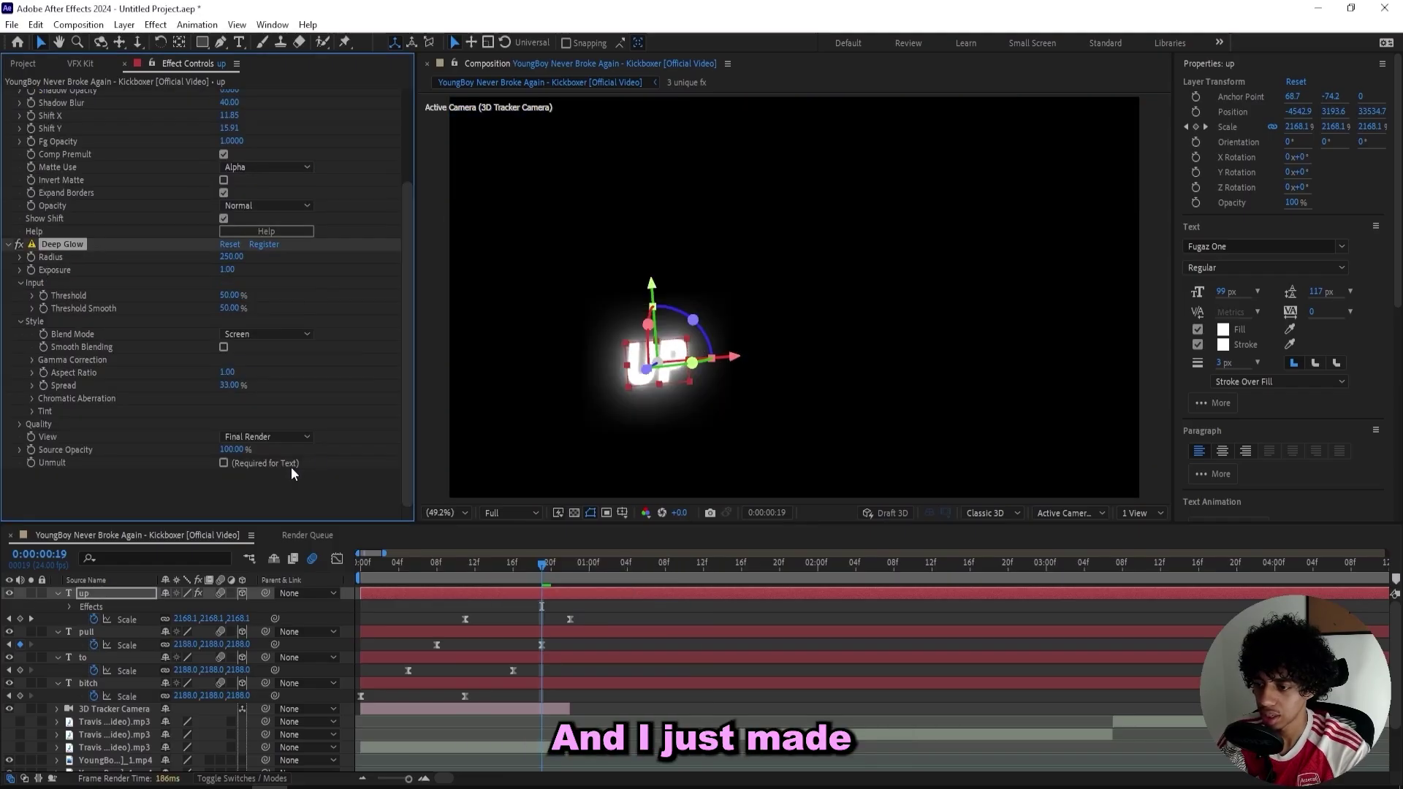
click(283, 462)
right_click(284, 461)
key(Escape)
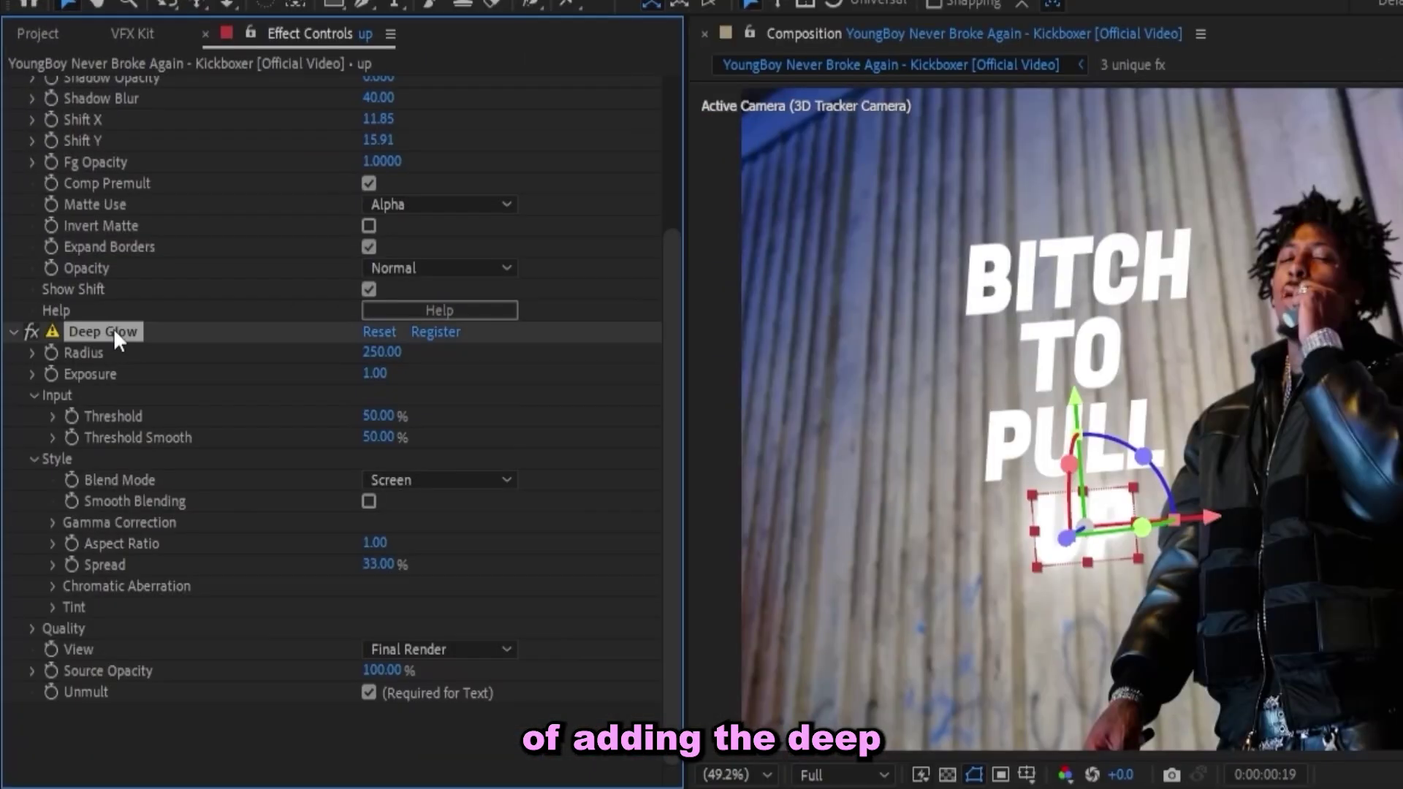
scroll(81, 369, up, 3)
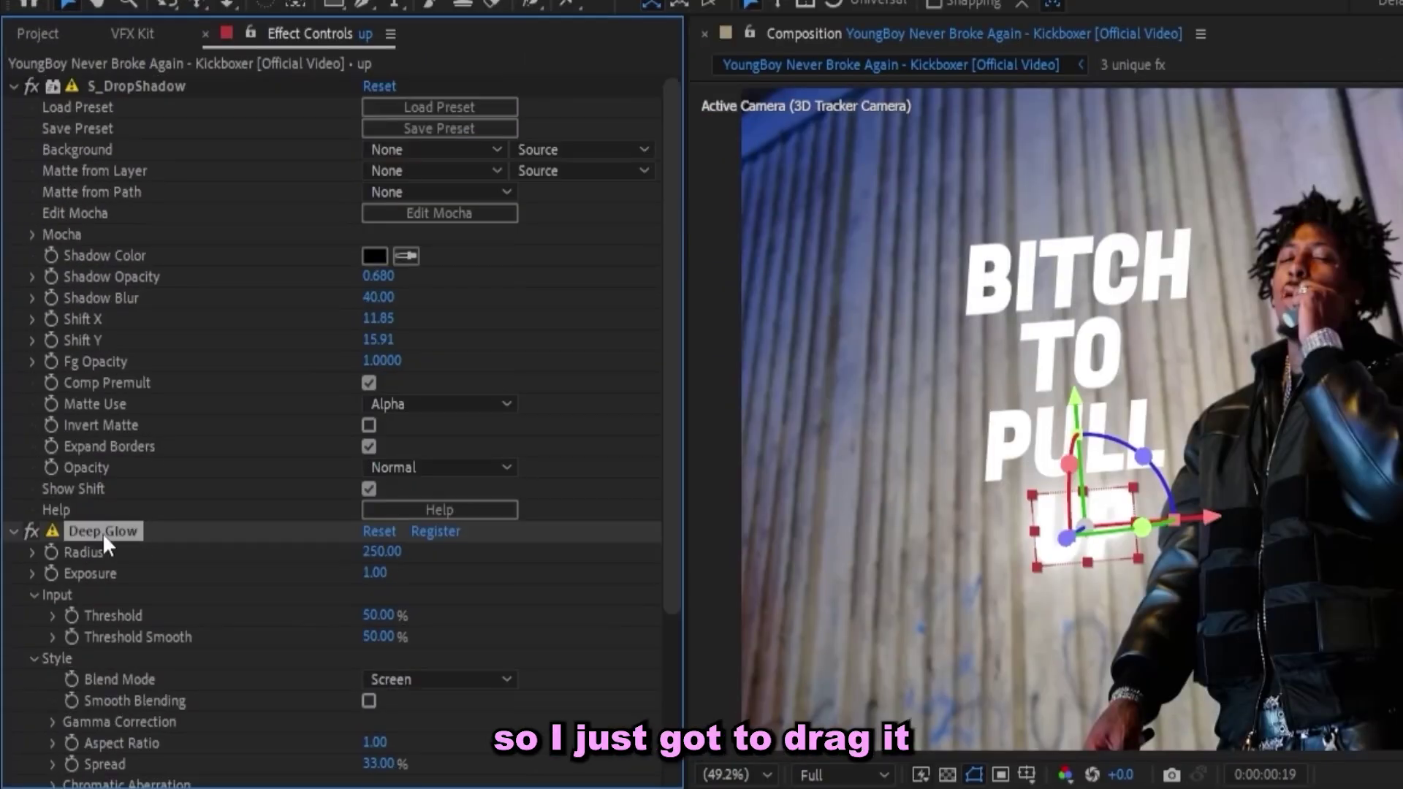
drag(128, 98, 128, 85)
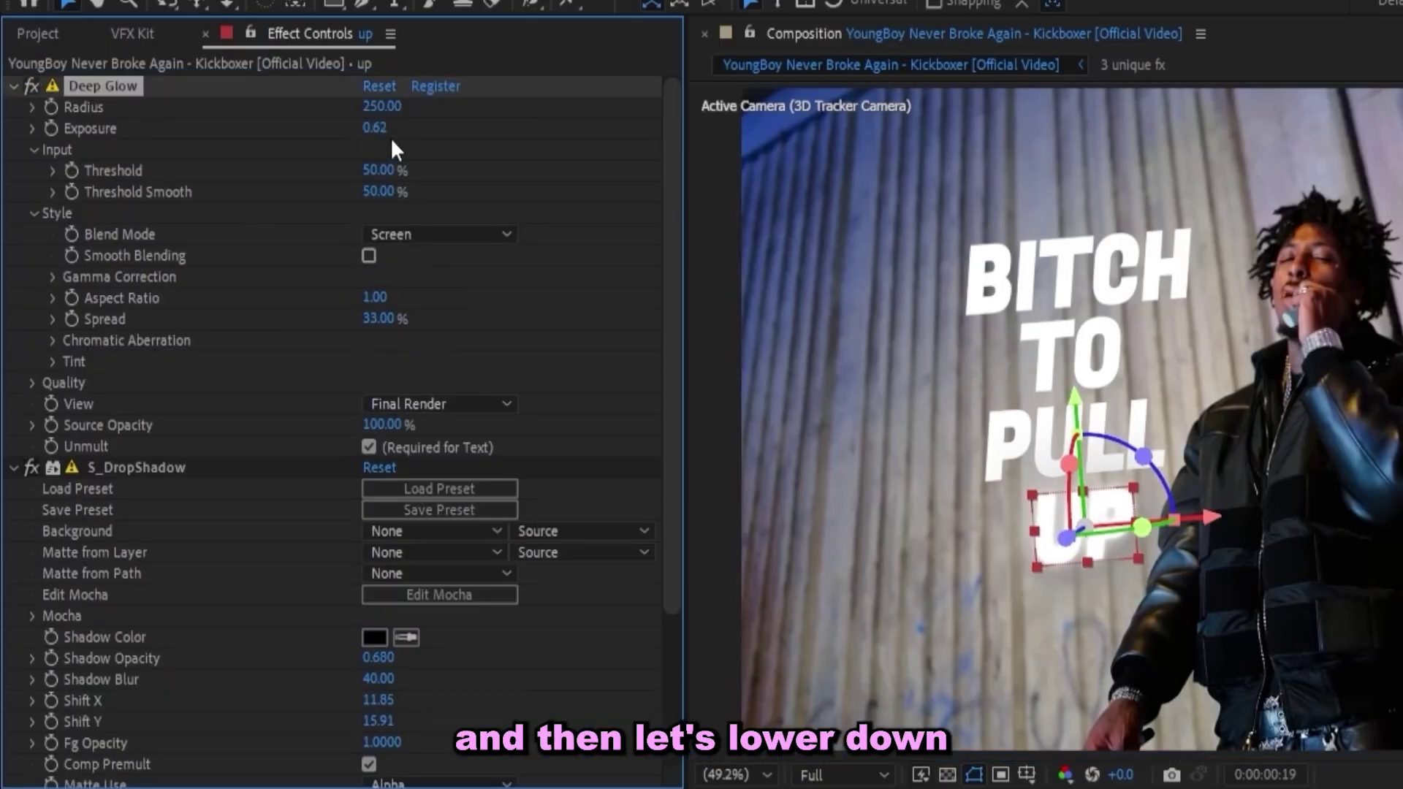
Set the Deep Glow exposure to 0.40 and its radius to 451 on the "up" layer
drag(374, 128, 340, 134)
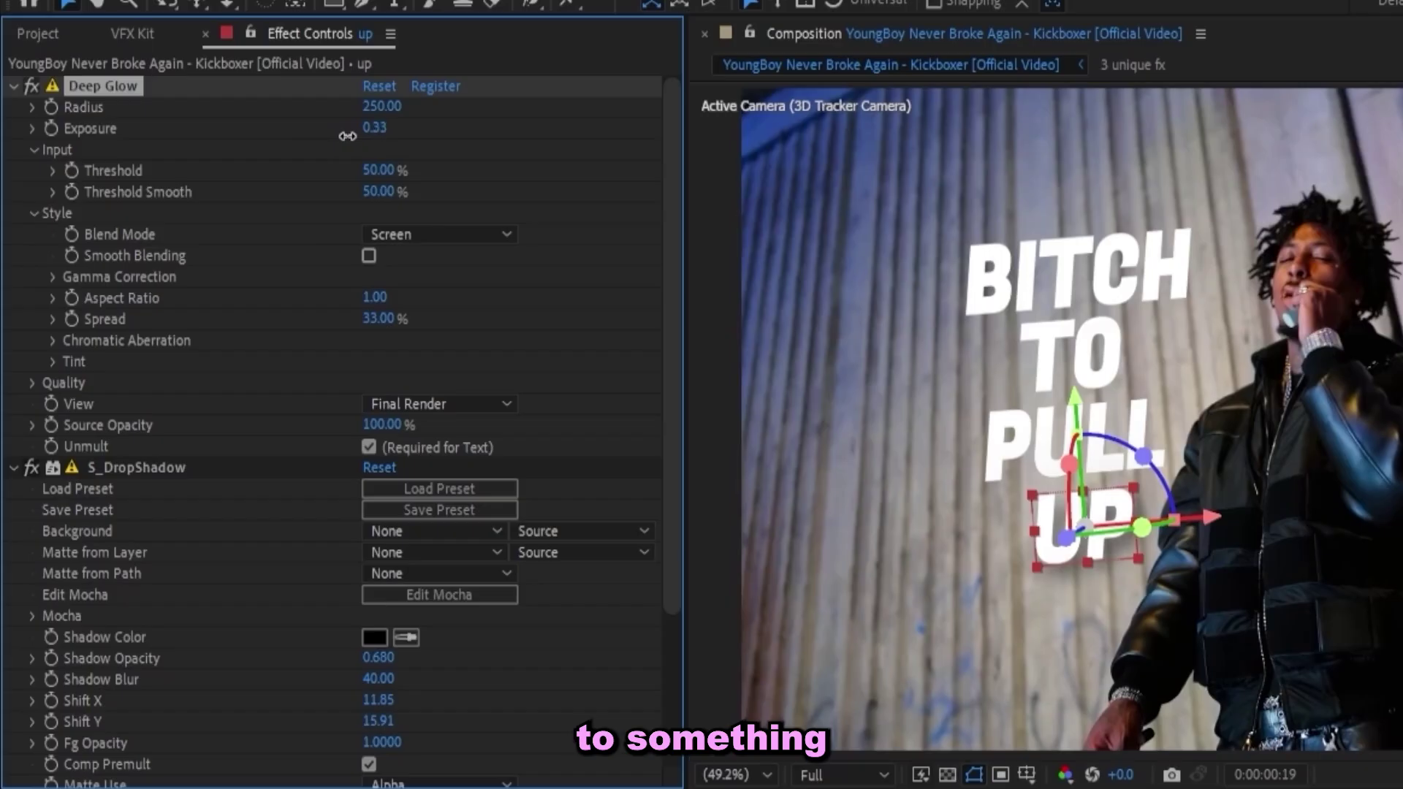
drag(449, 96, 541, 82)
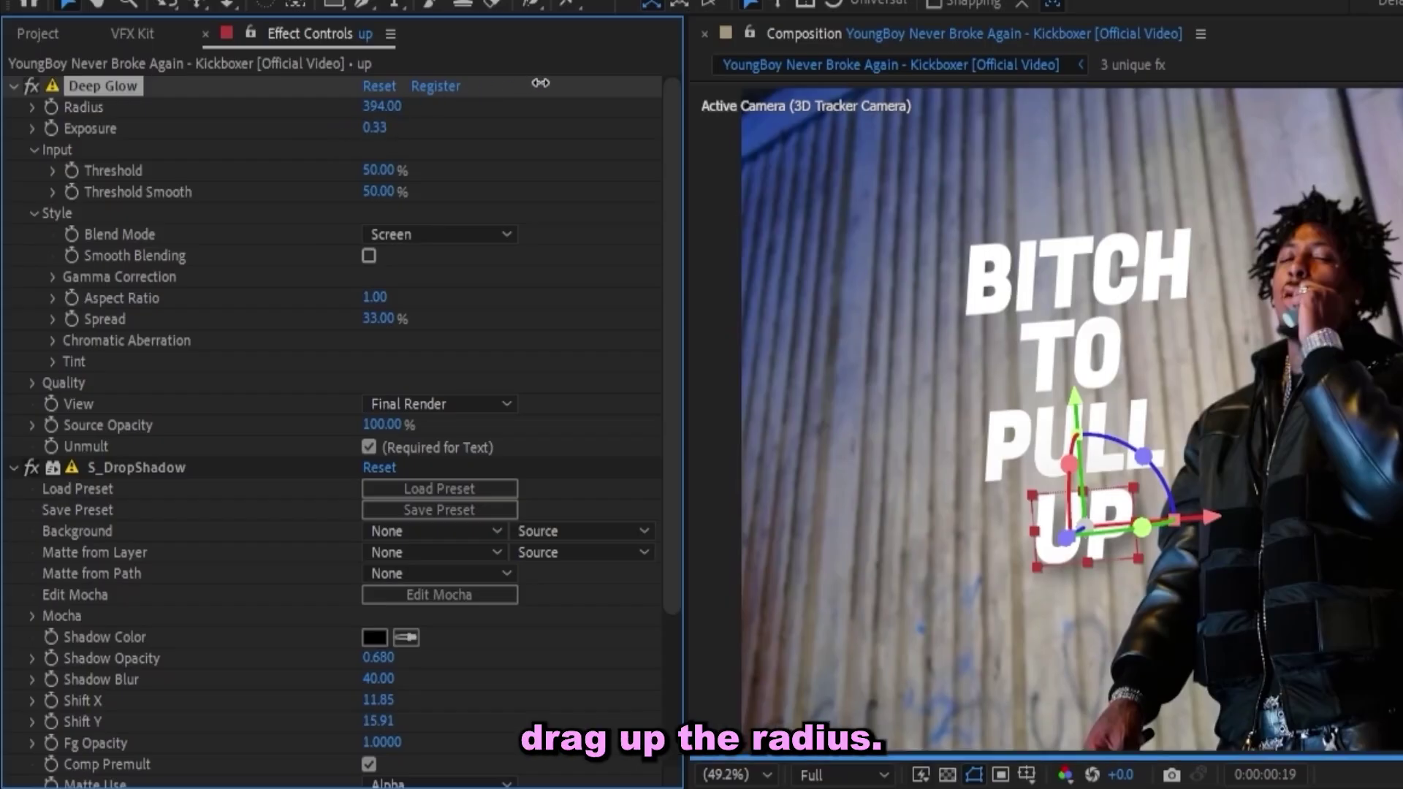
click(645, 254)
click(658, 788)
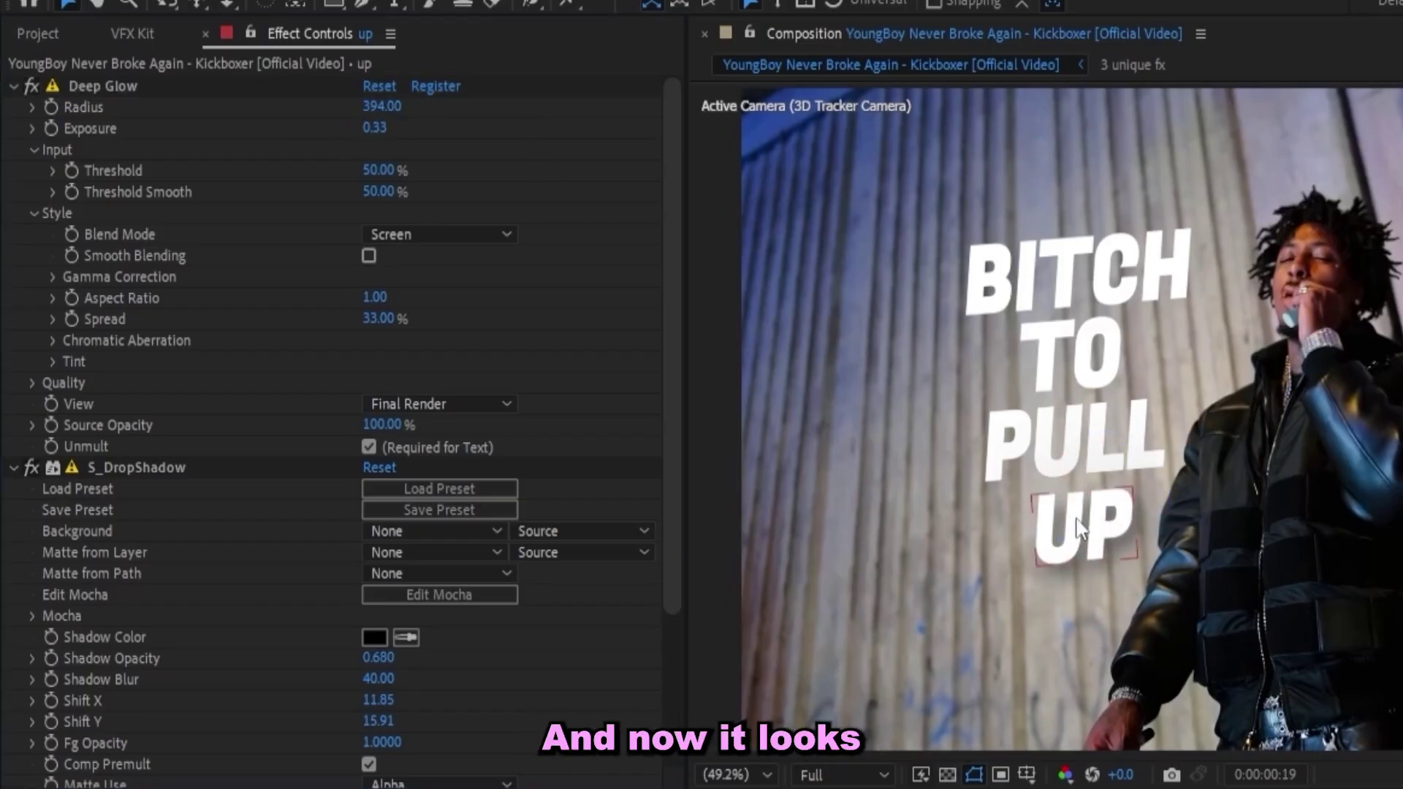
click(358, 129)
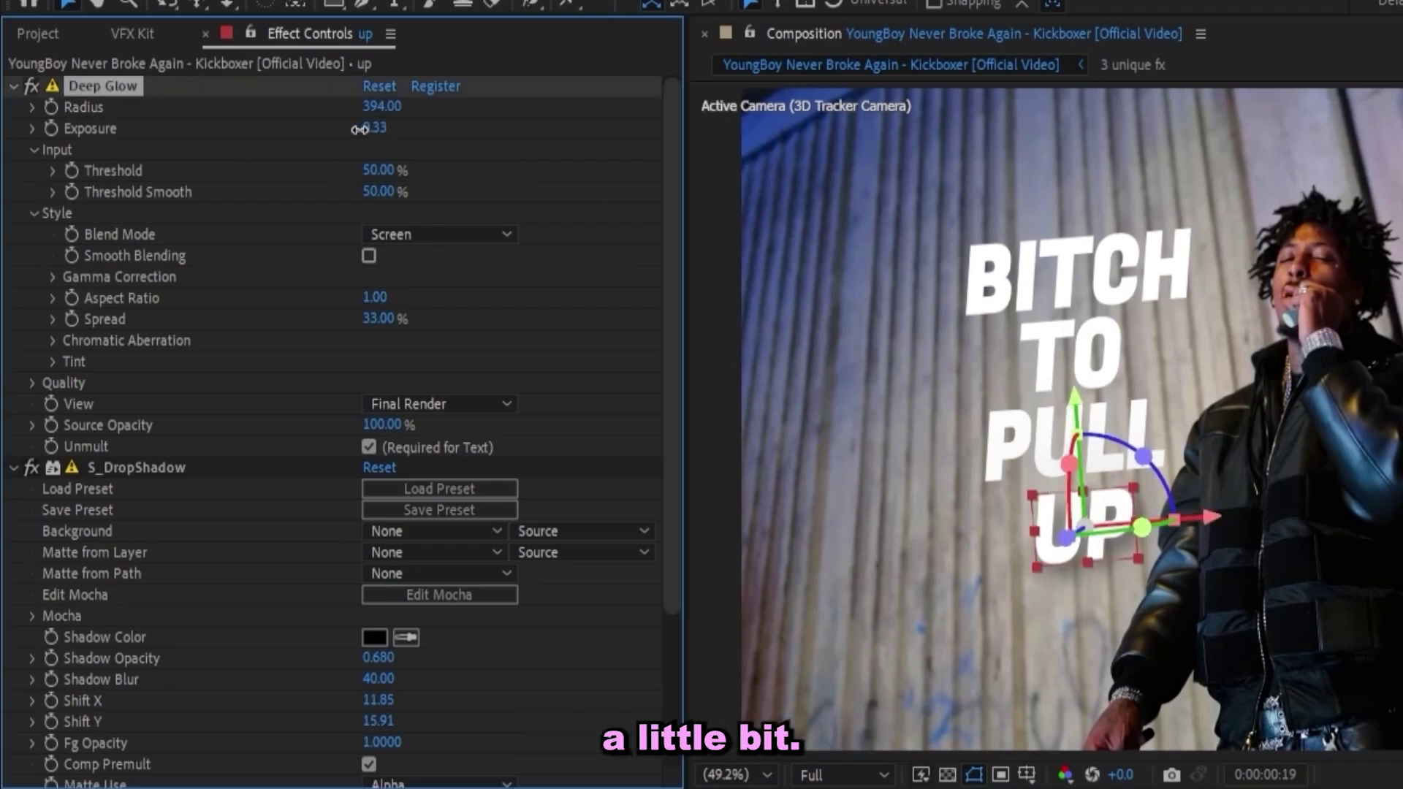
drag(395, 119, 426, 108)
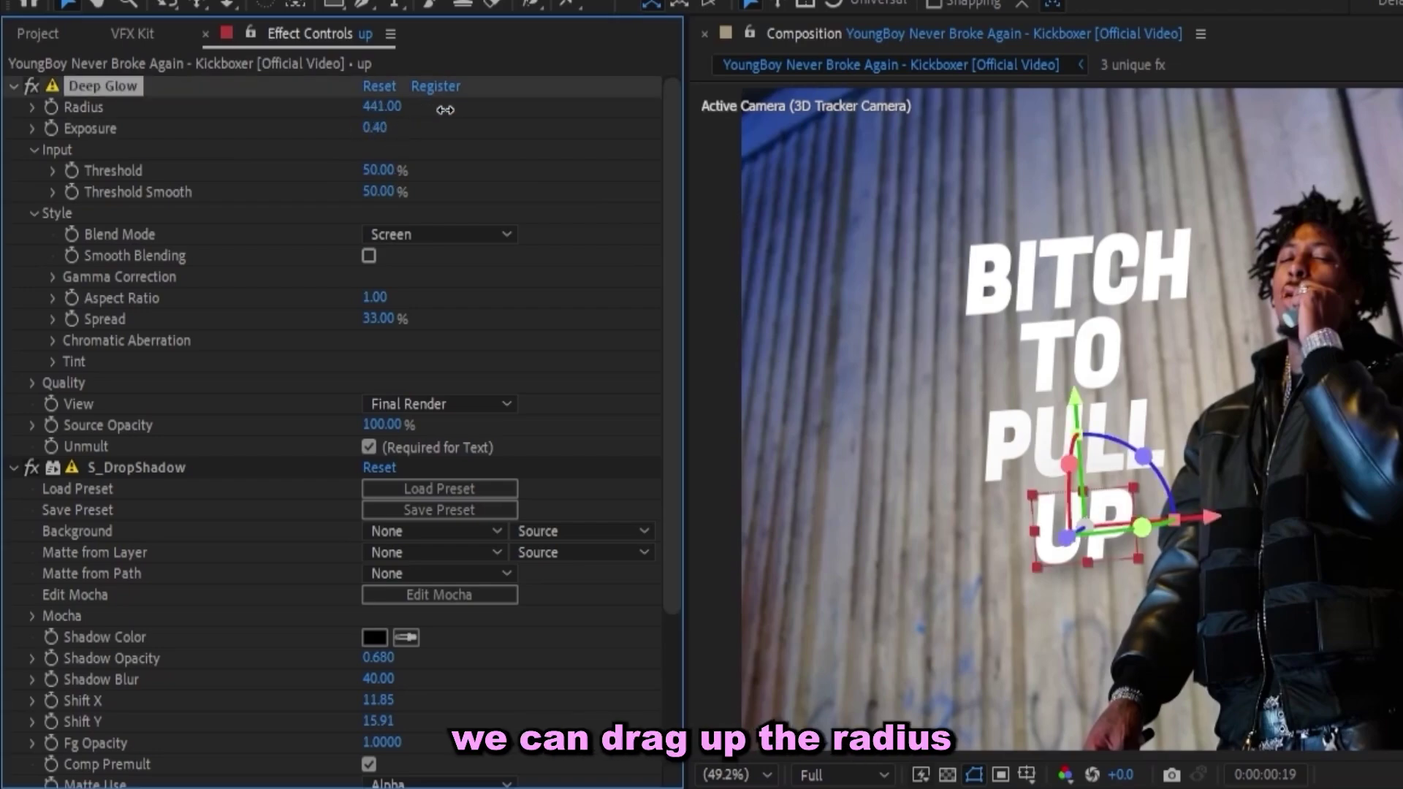
click(500, 139)
Copy Deep Glow and S_DropShadow from "up" and paste them onto the other three text layers
click(117, 87)
ctrl+click(137, 468)
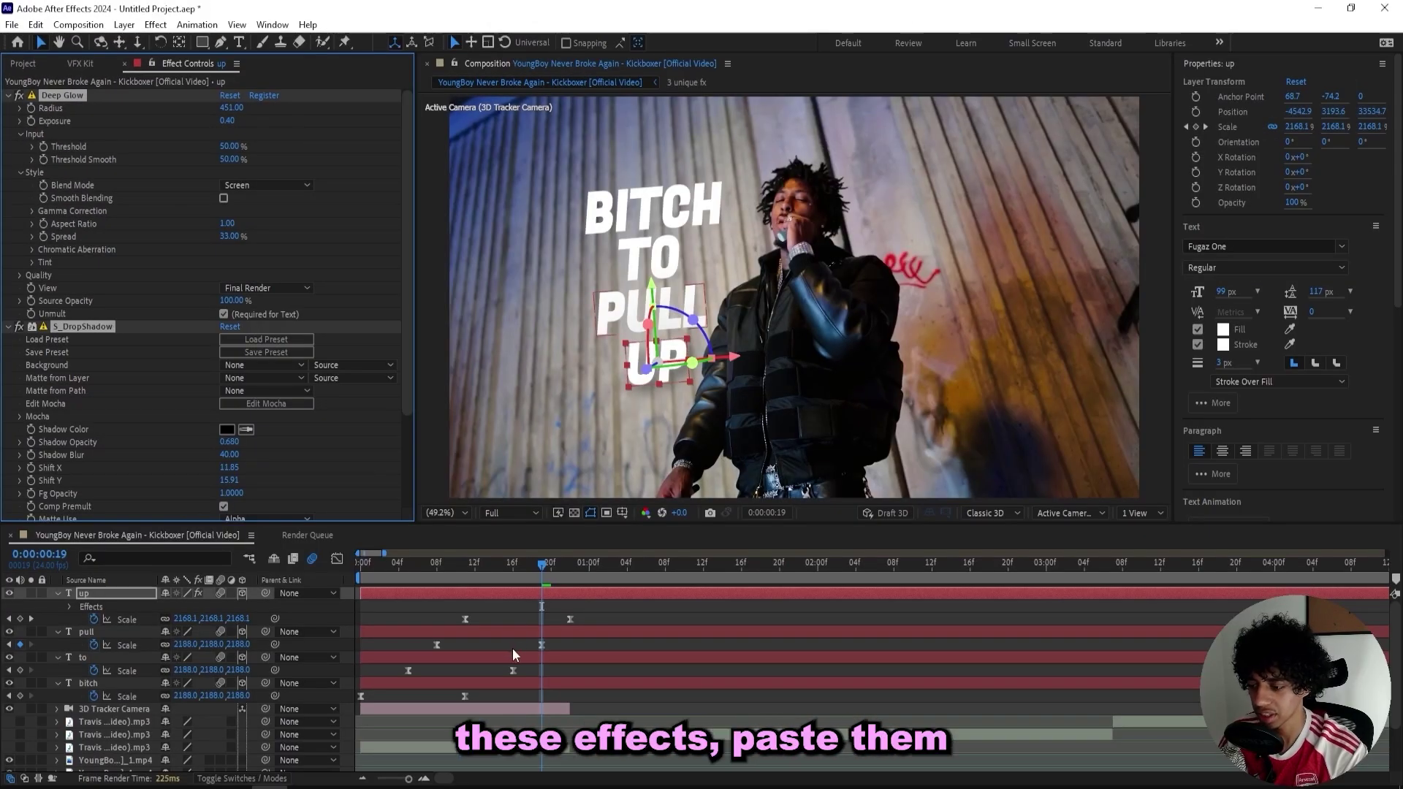
click(517, 633)
key(ctrl+v)
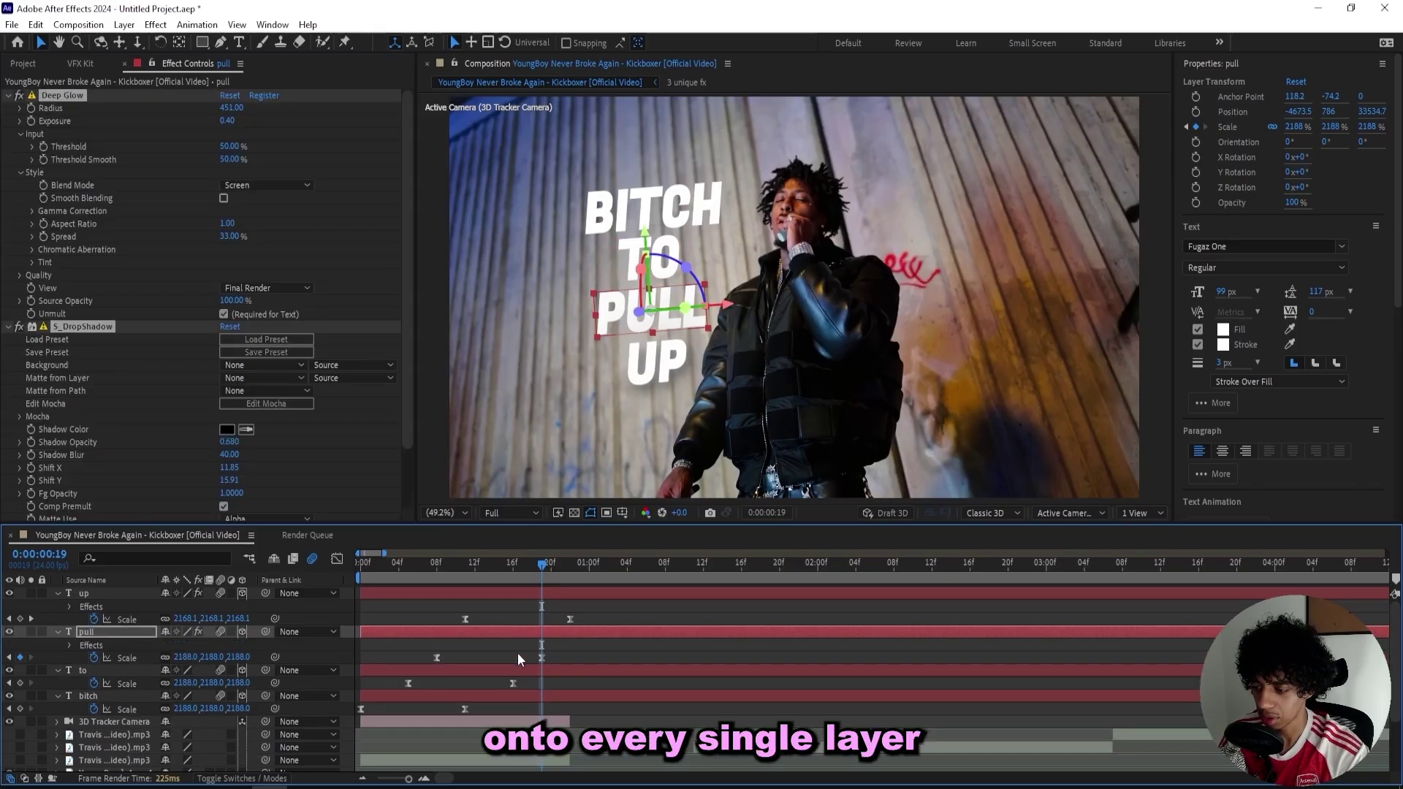
click(518, 653)
click(515, 671)
key(ctrl+v)
click(525, 698)
key(ctrl+v)
click(595, 695)
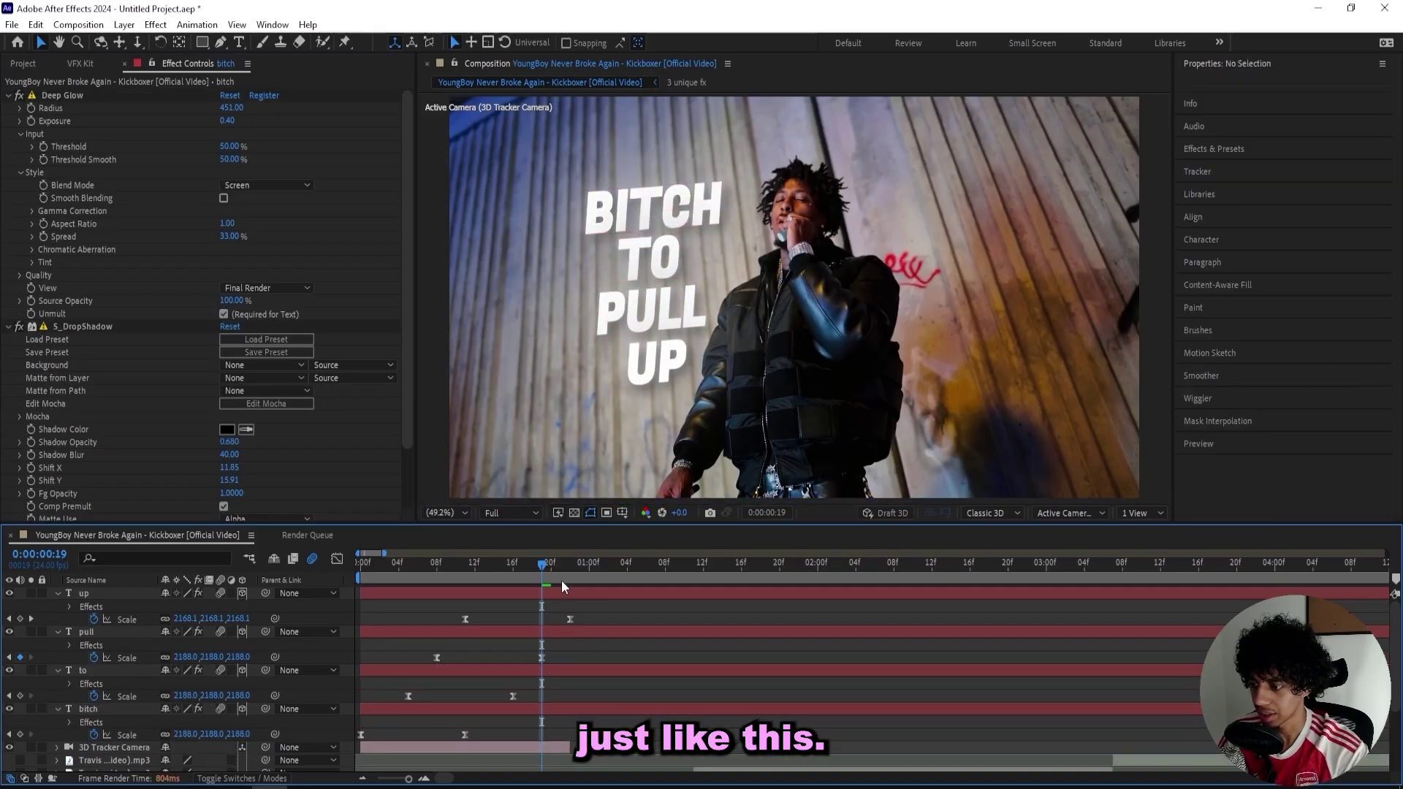
Play back the text animation to check the glow and shadow on all four words
drag(541, 564, 206, 568)
drag(524, 566, 229, 576)
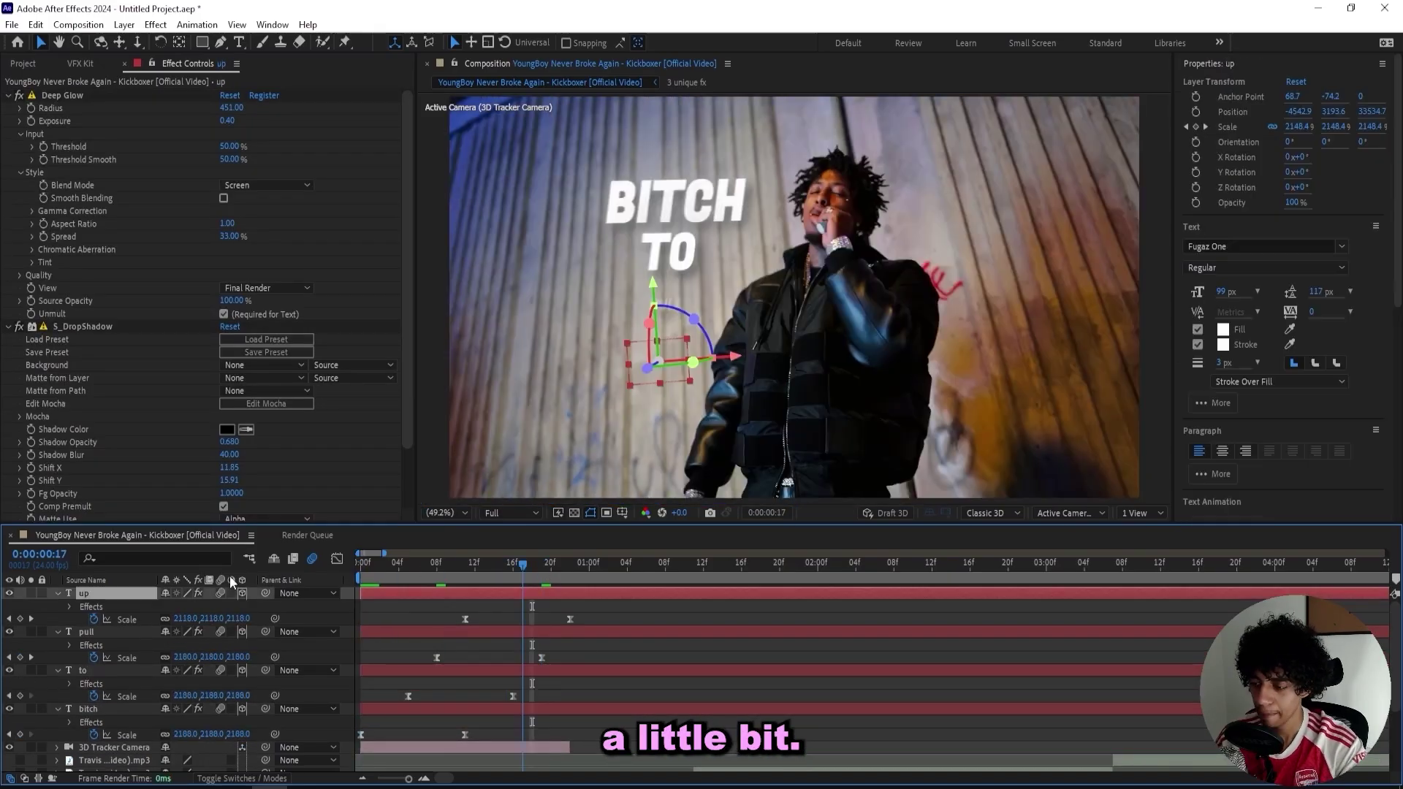
key(space)
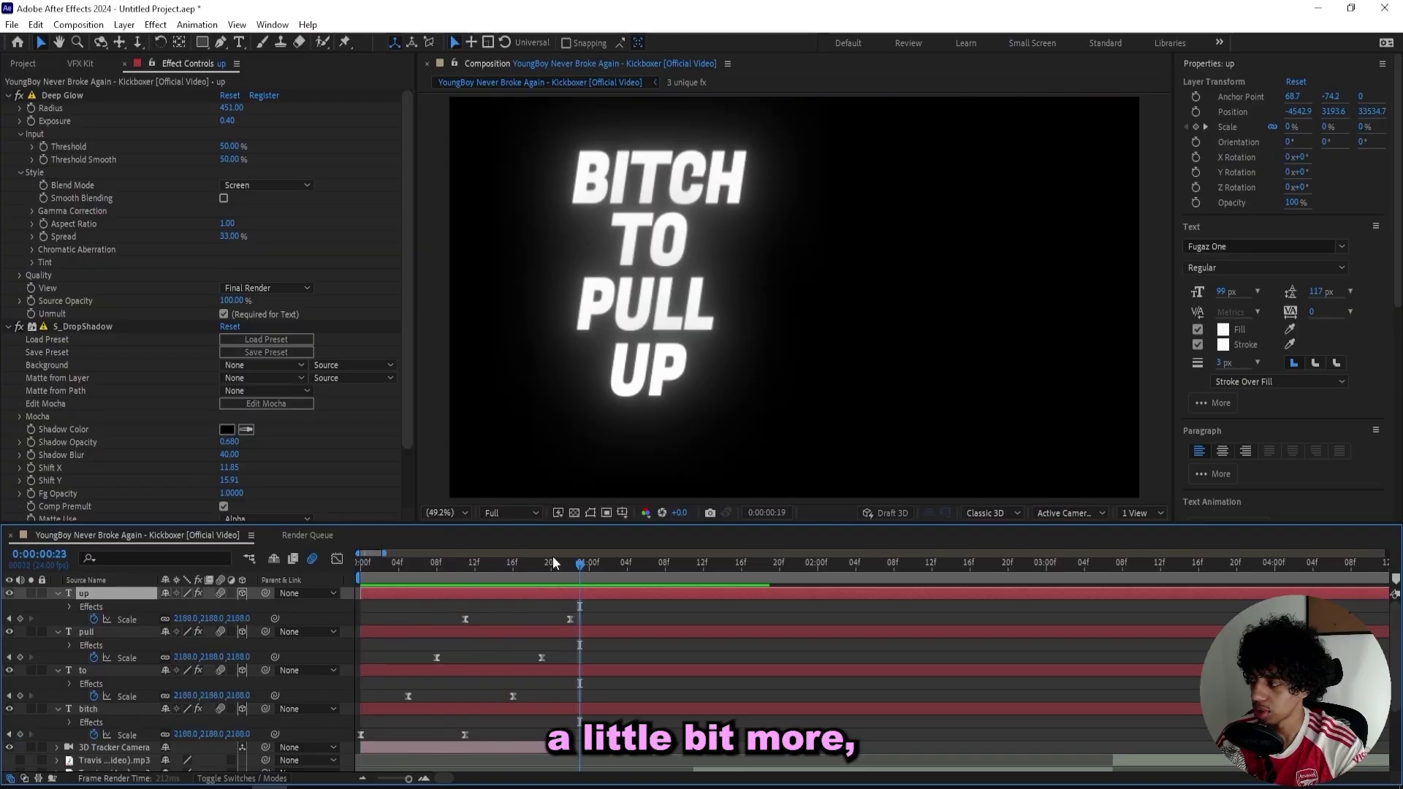
key(space)
Apply the S_Flicker effect to the "up" text layer at frame 19
click(545, 568)
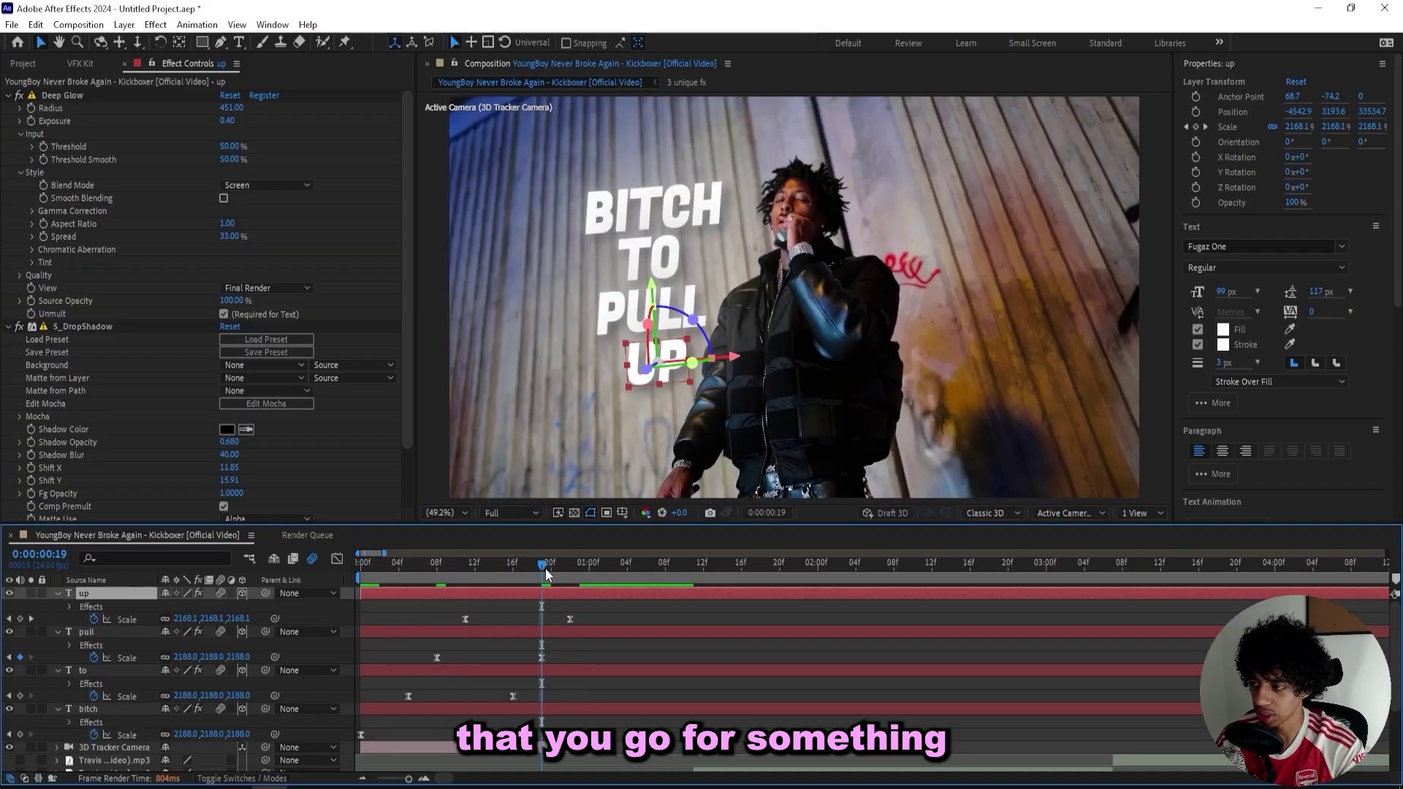
key(ctrl+space)
text(s_flick)
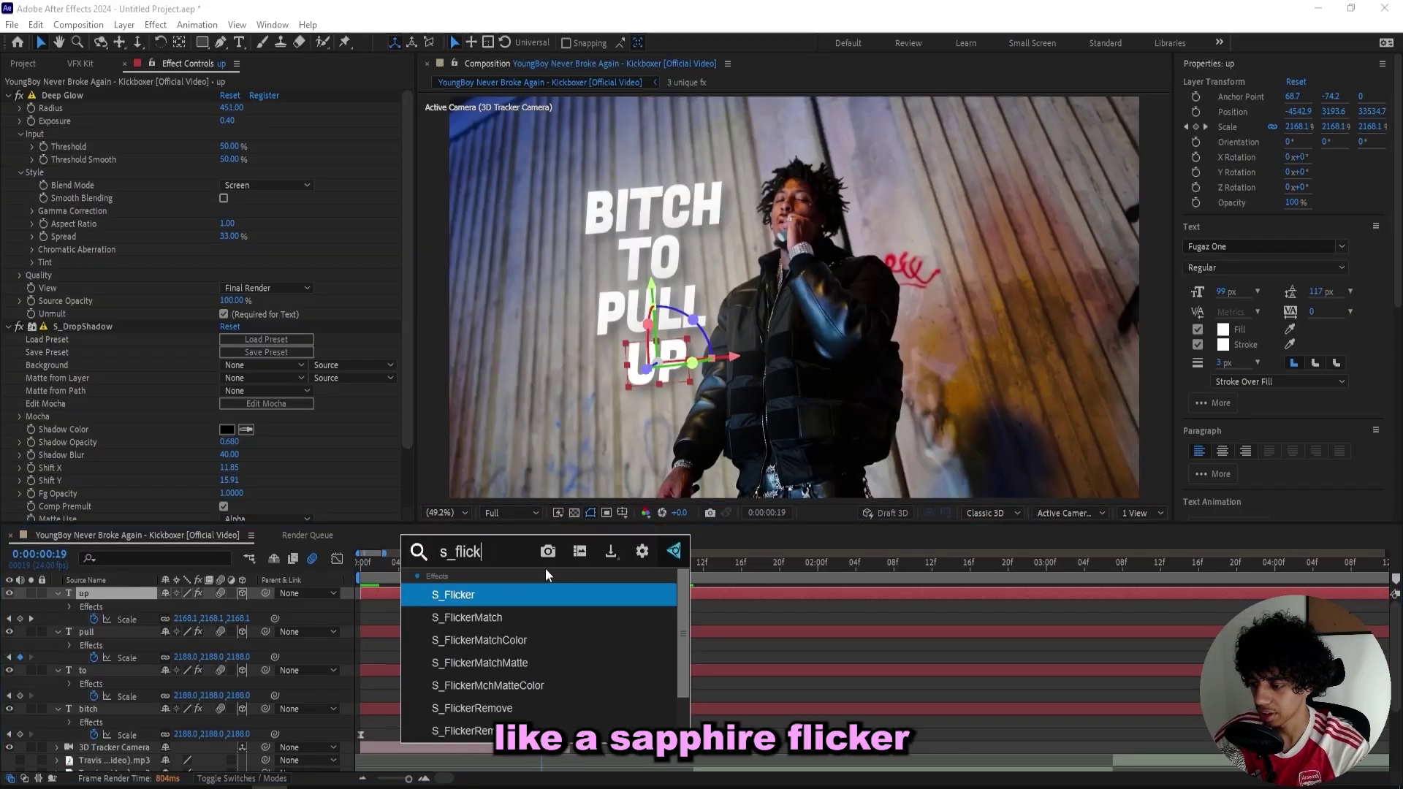
key(Return)
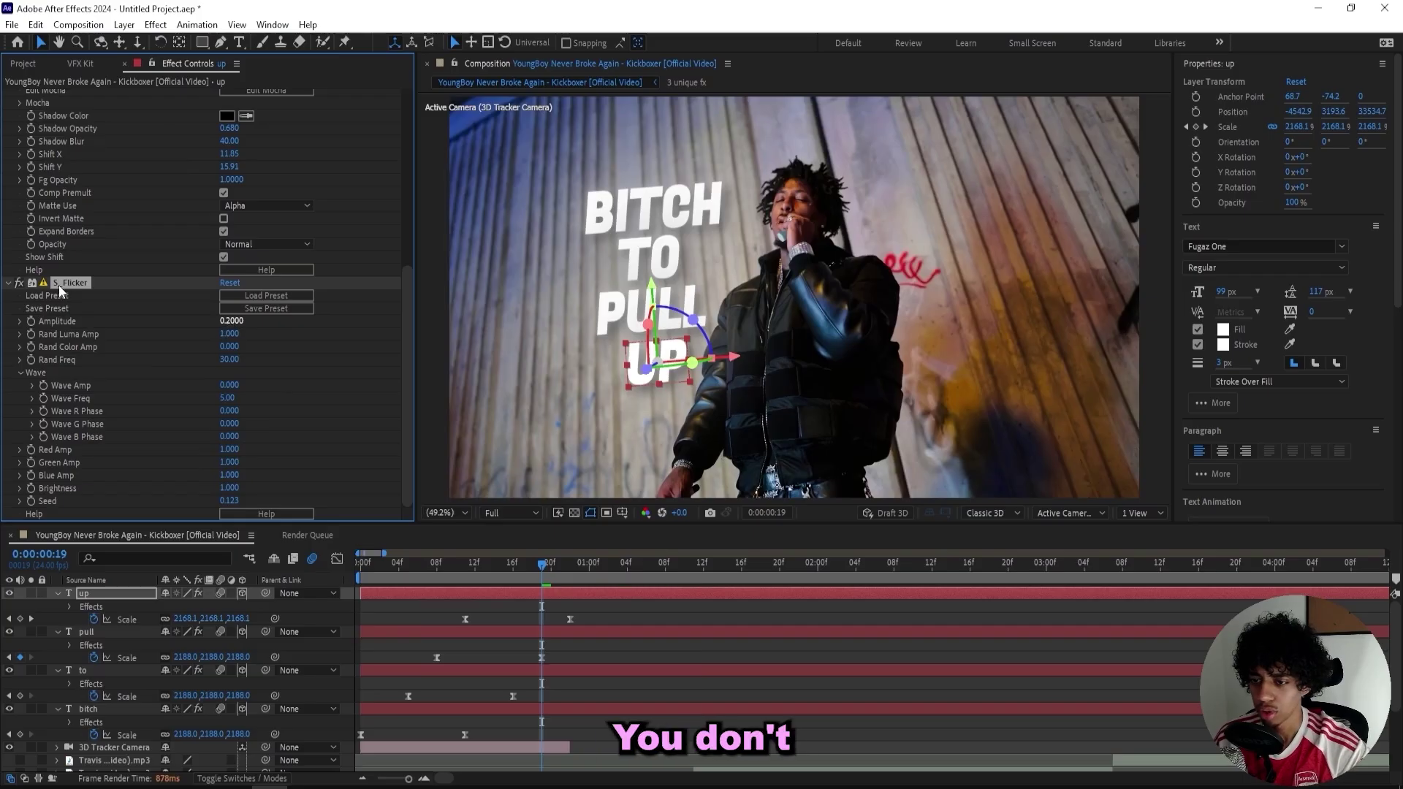
Paste the S_Flicker effect from "up" onto the other three text layers
click(428, 629)
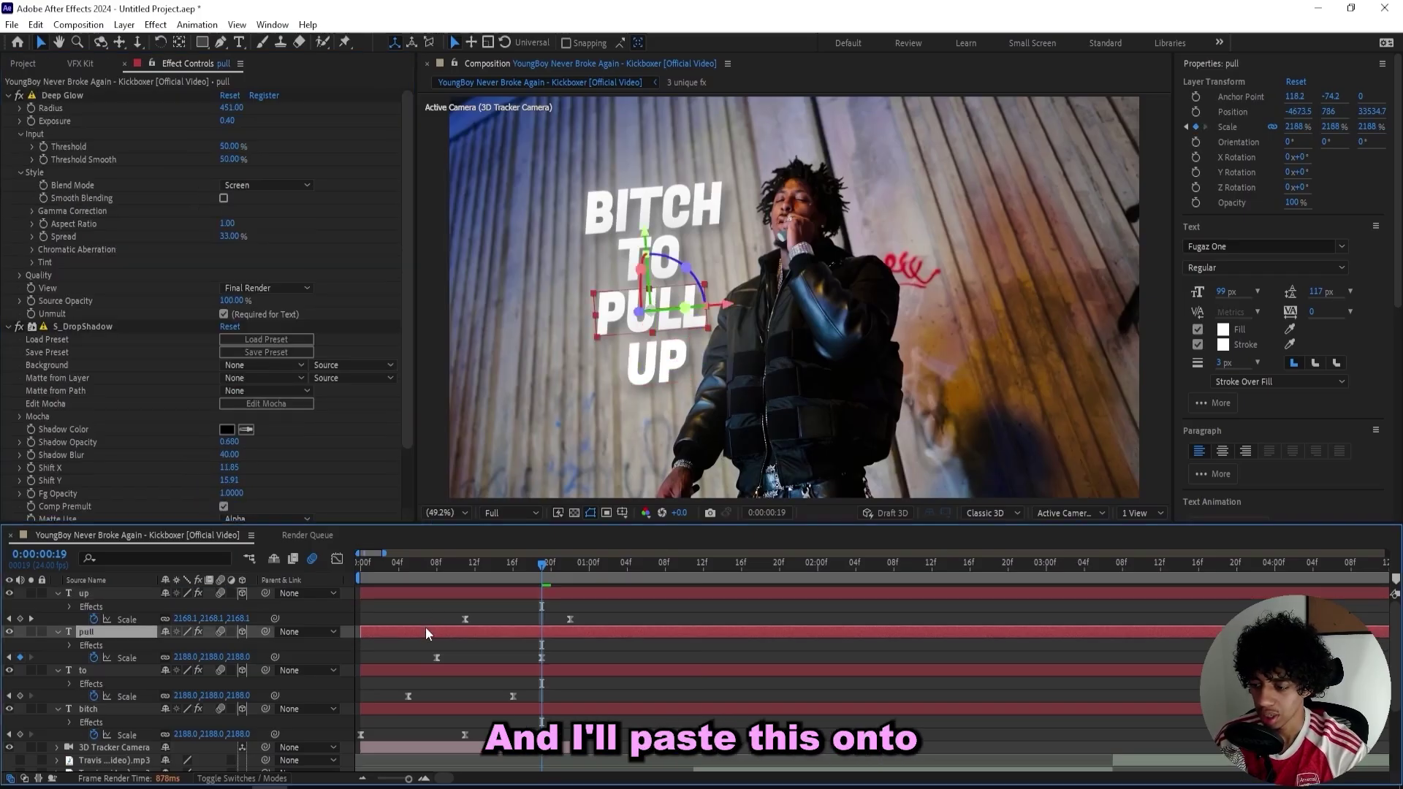
click(428, 669)
scroll(460, 658, down, 3)
click(475, 609)
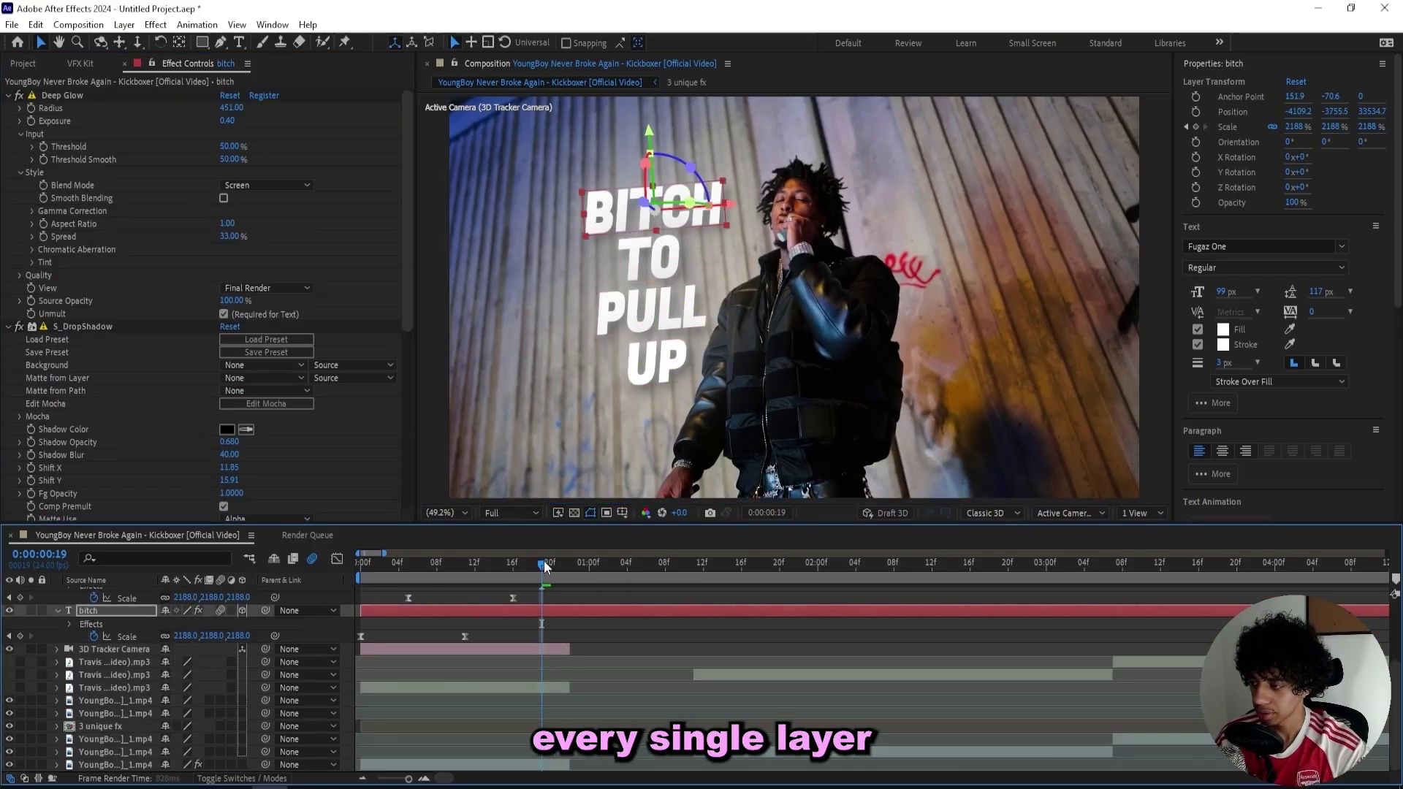
Return to frame 0 and collapse the properties of the four text layers
drag(543, 567, 343, 599)
scroll(348, 635, up, 3)
click(58, 594)
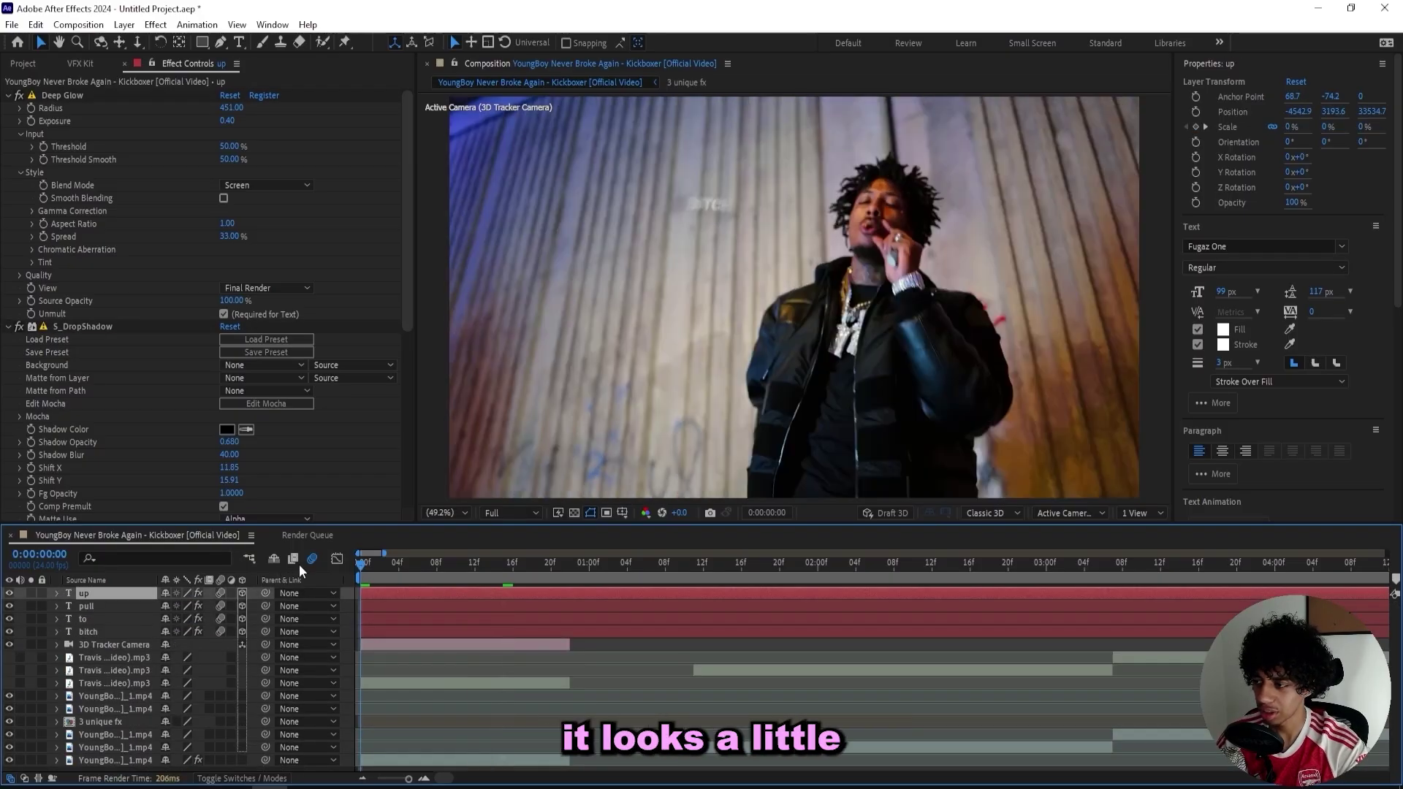
Trim the end of the work area to about frame 21 and preview the flickering text within it
key(space)
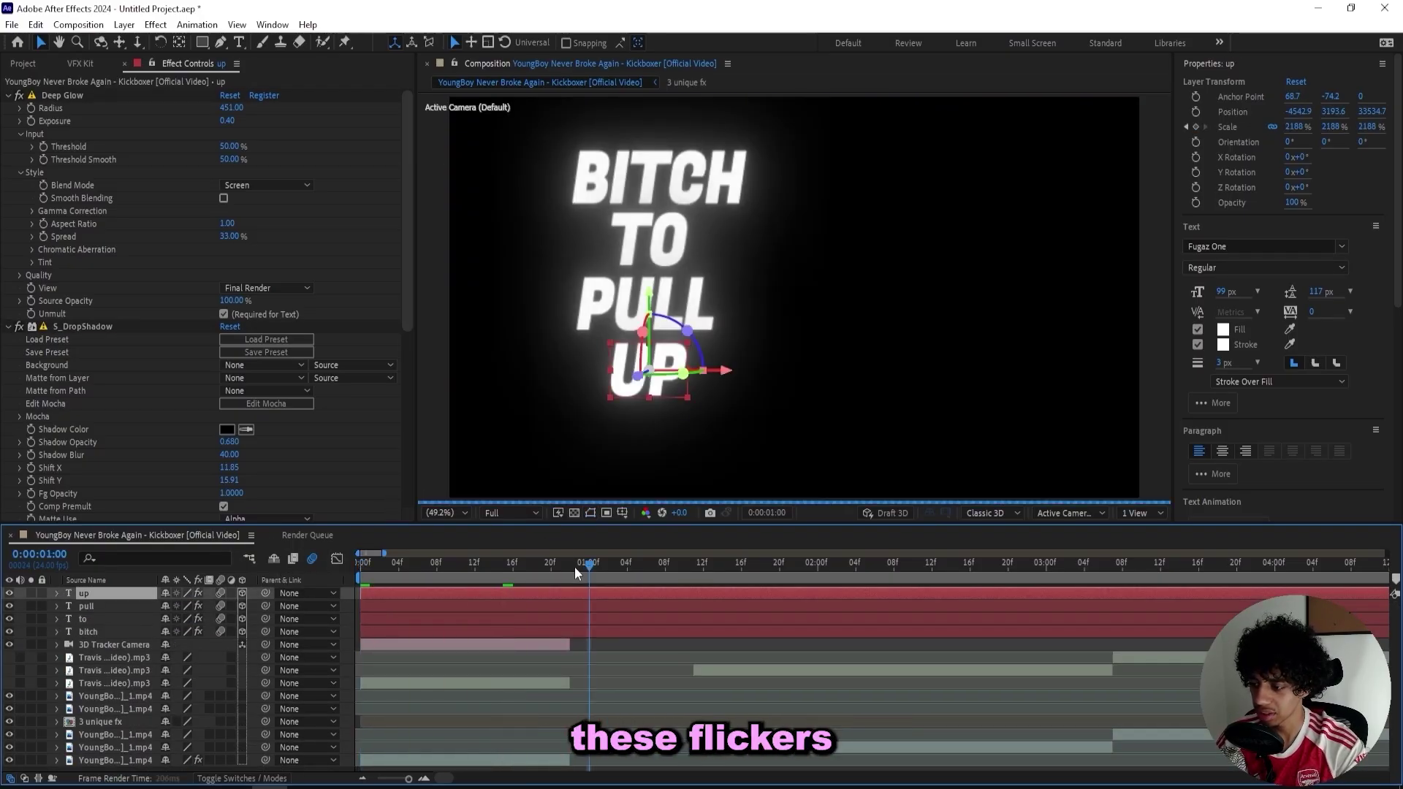
mouse_move(574, 568)
mouse_down()
mouse_move(475, 572)
mouse_move(554, 581)
mouse_up()
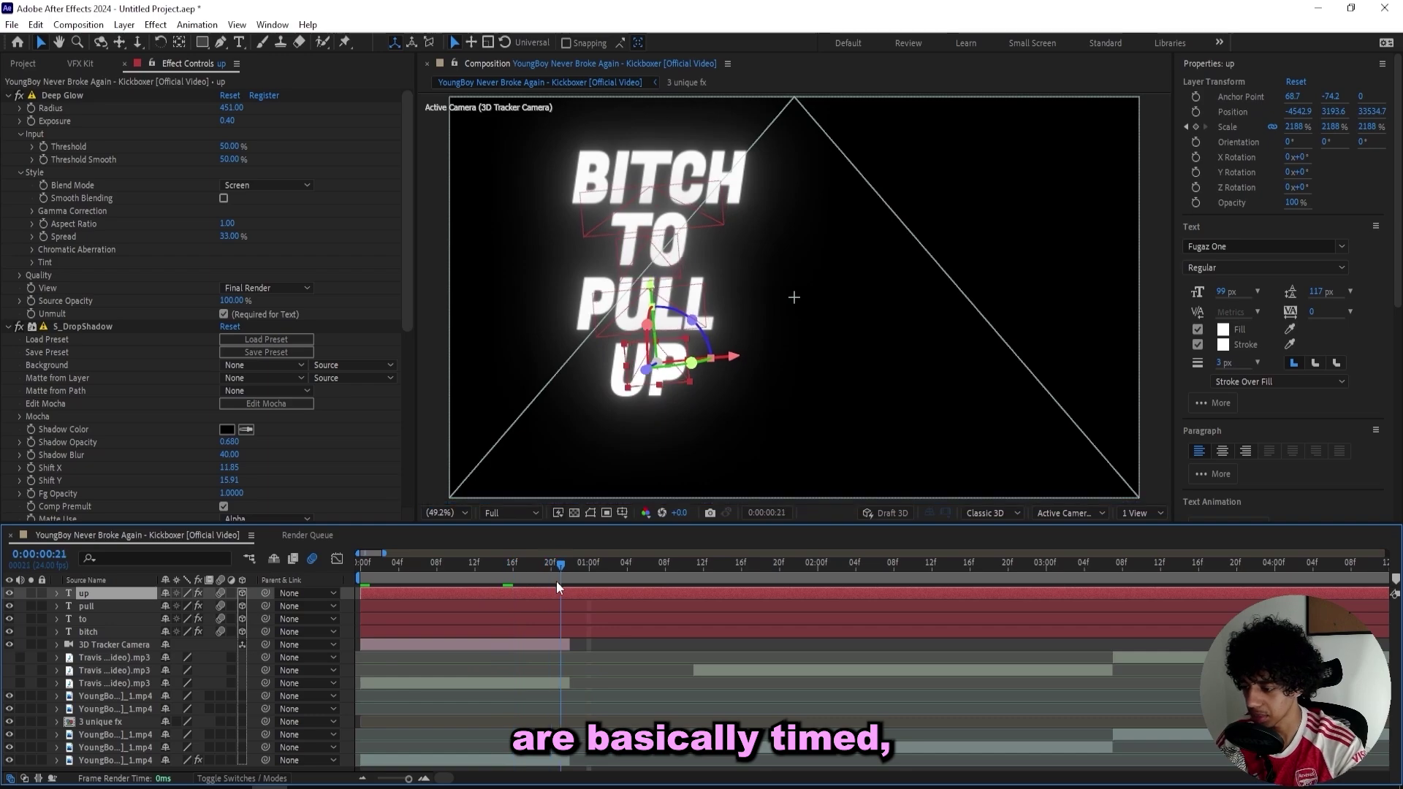
key(space)
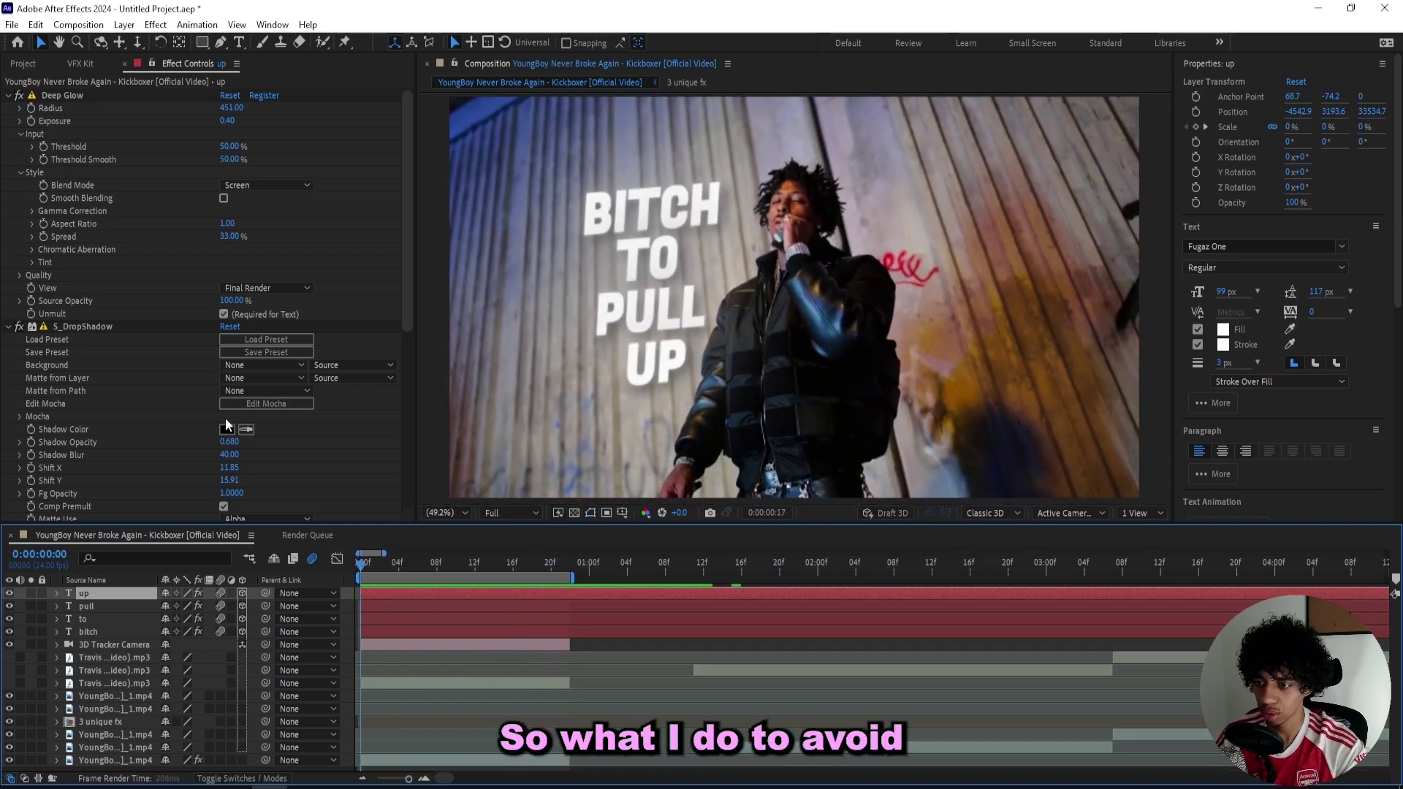
key(space)
Desynchronise the flickers by setting the S_Flicker seed to 0.543 on "up", 0.903 on "to", and another value on "pull"
scroll(212, 428, down, 6)
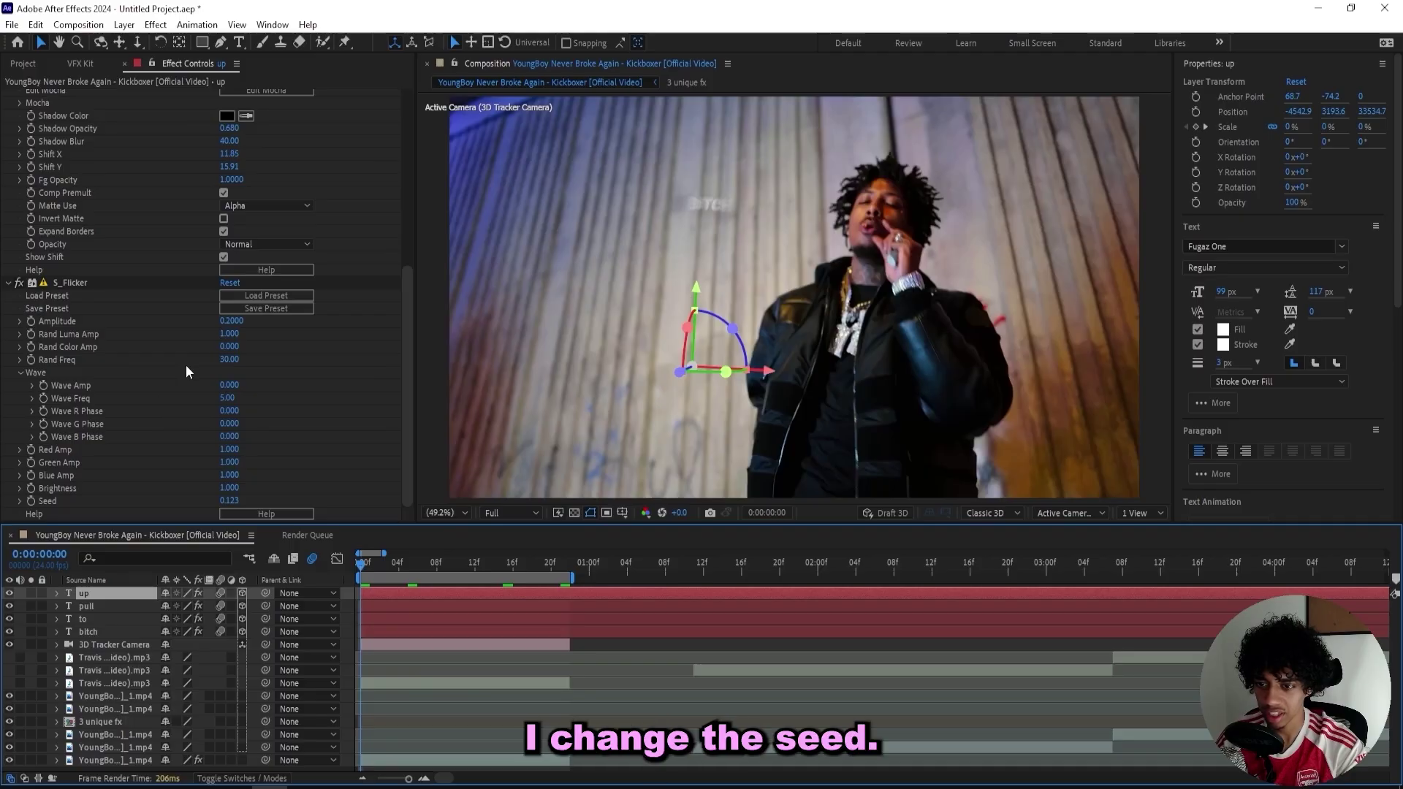
drag(224, 503, 227, 505)
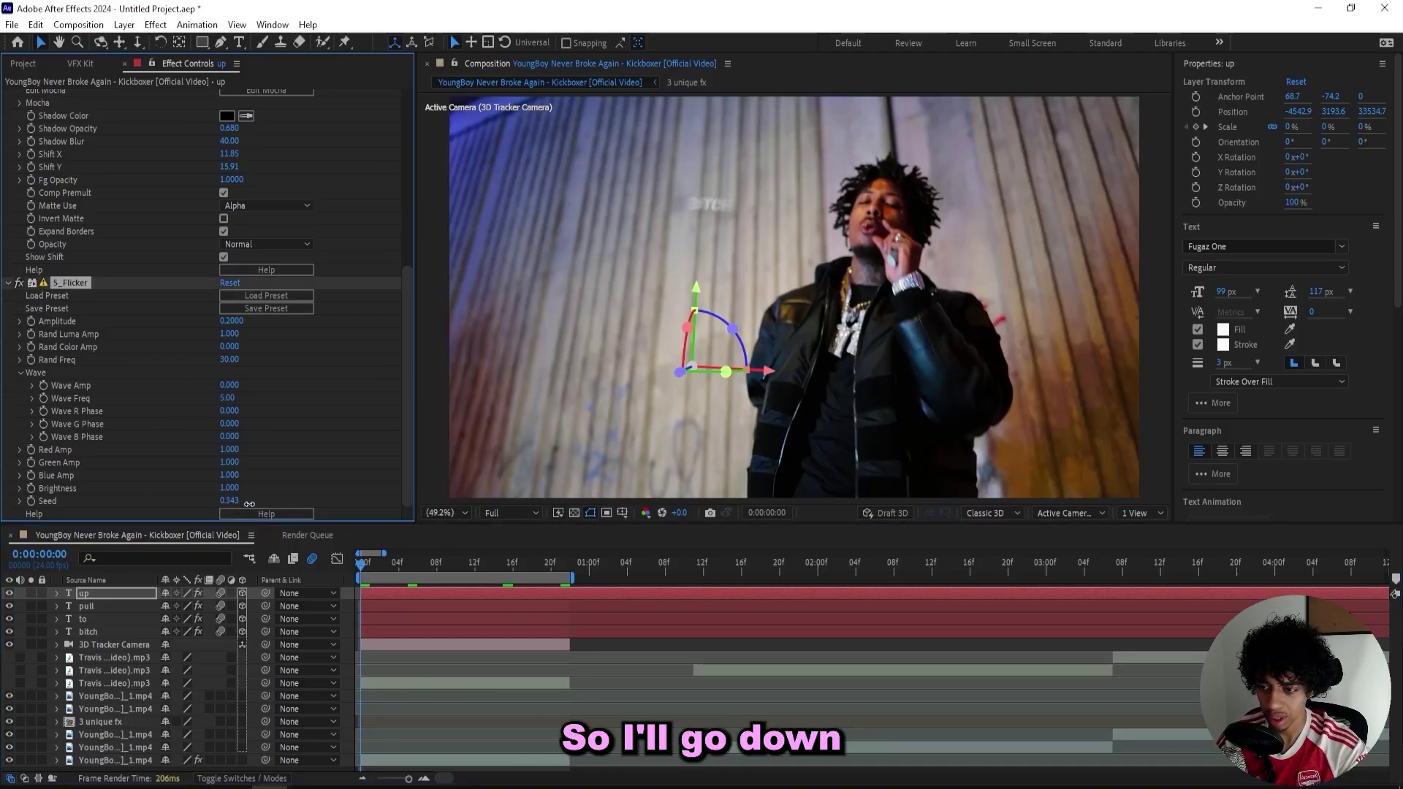
click(96, 606)
scroll(247, 495, down, 3)
scroll(247, 496, down, 3)
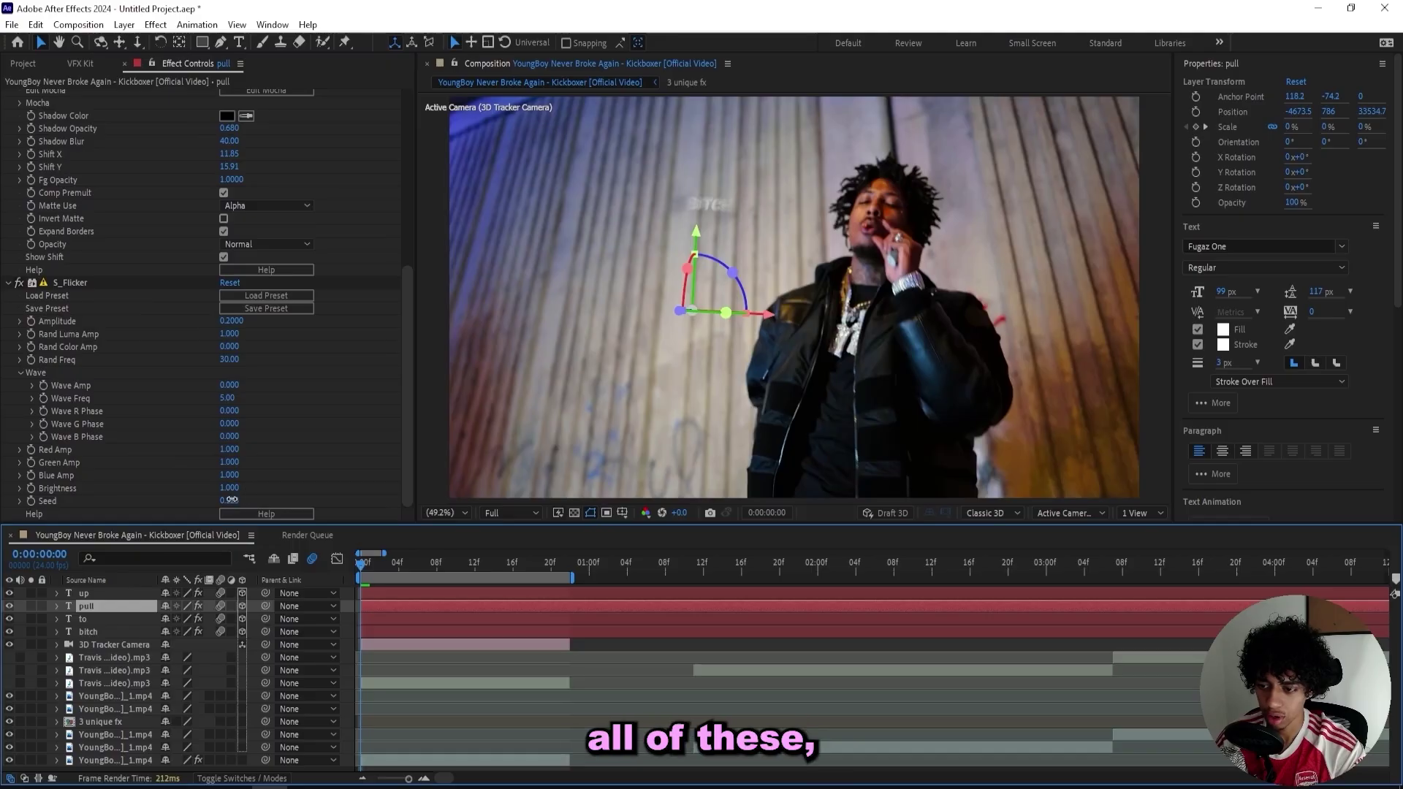
click(95, 619)
drag(231, 494, 272, 491)
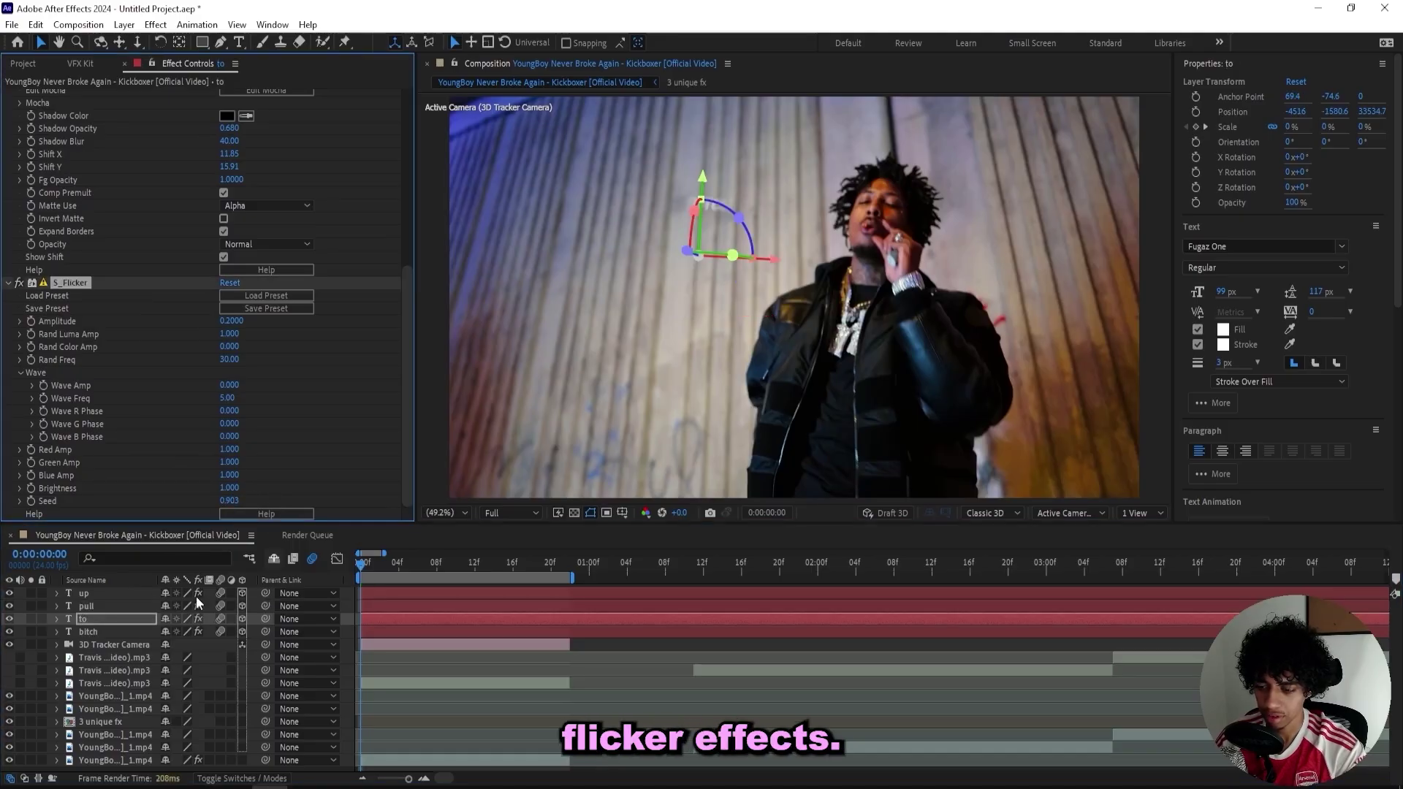
Preview the work area to check the differing flicker timing of the four words
click(125, 632)
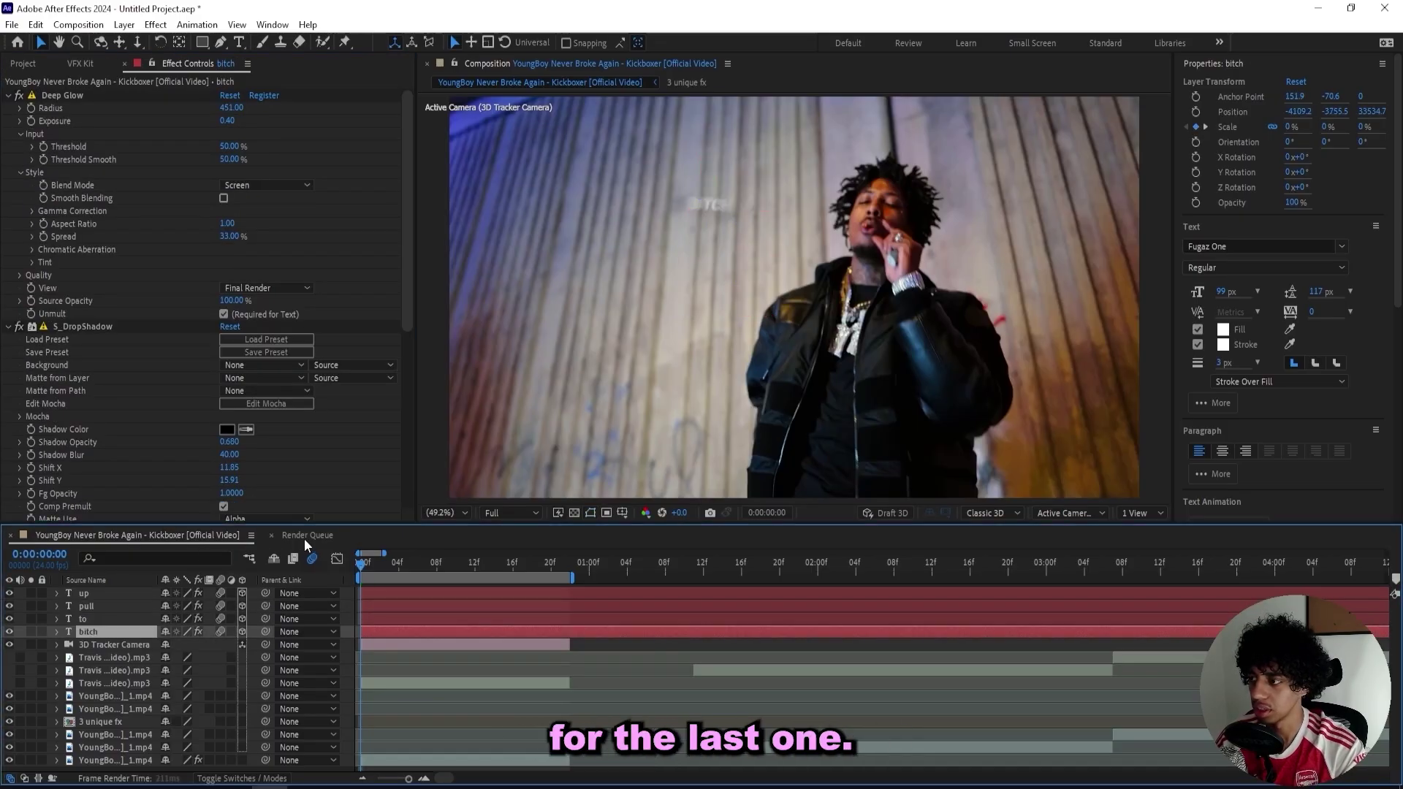
key(space)
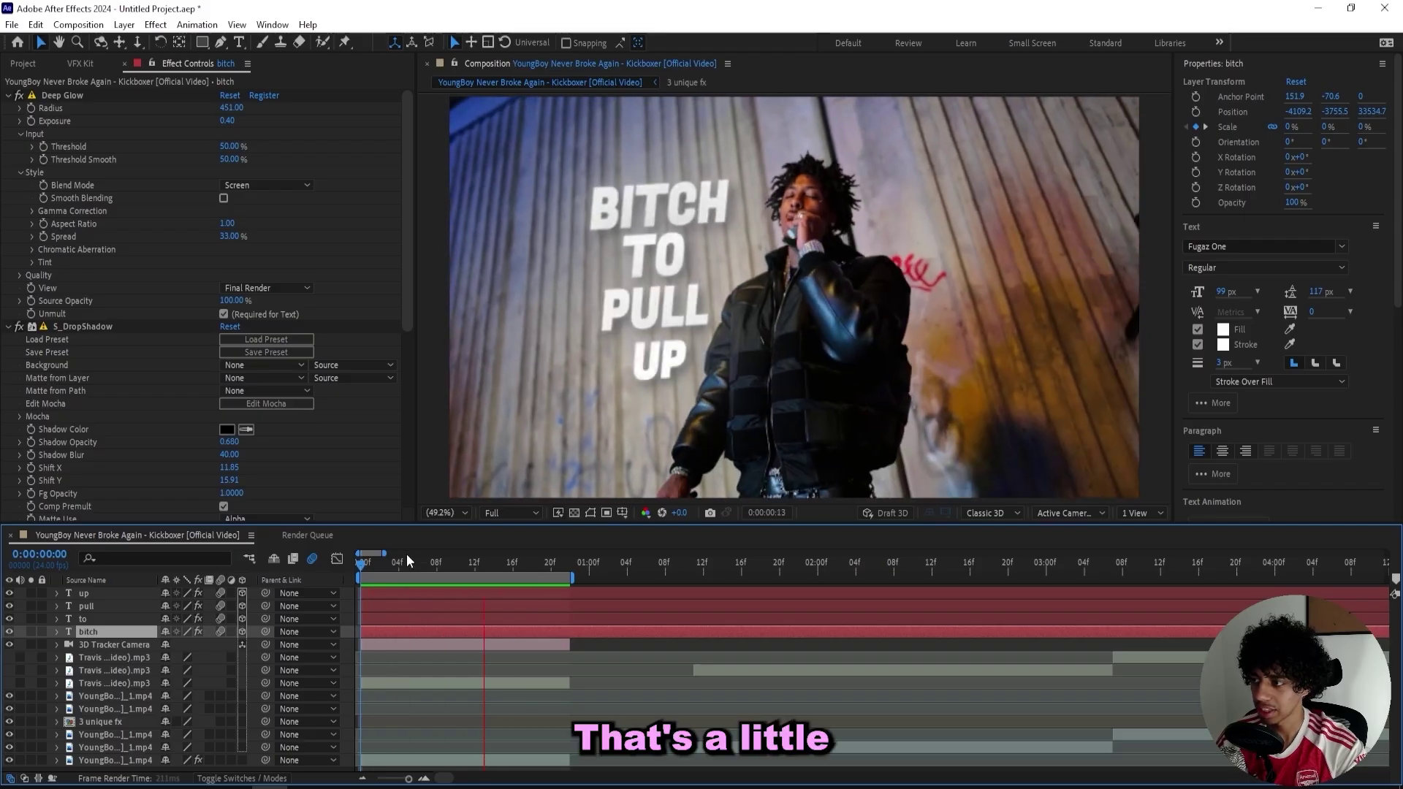
key(space)
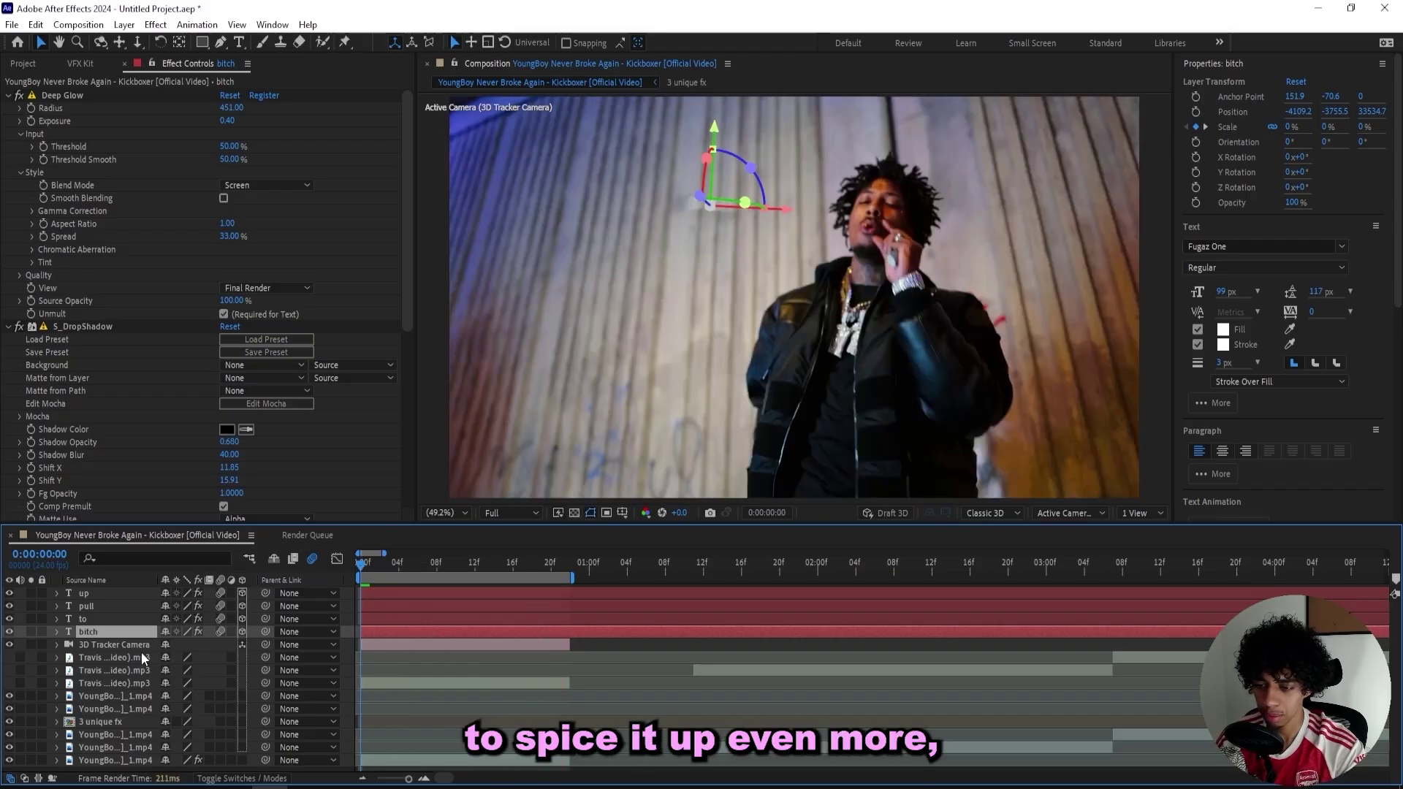
Create a new adjustment layer at the very top of the layer stack, above "up"
key(ctrl+alt+y)
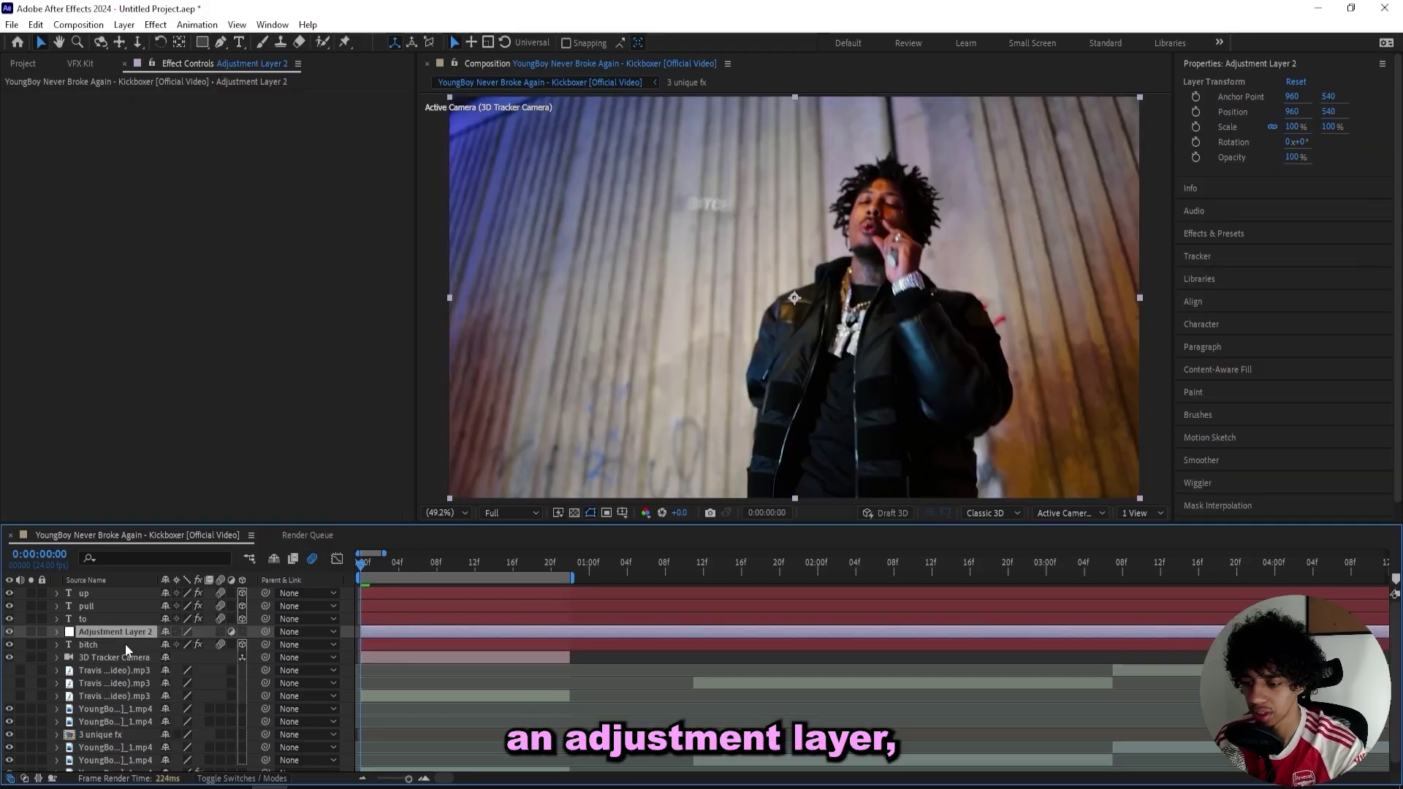
drag(113, 587, 116, 589)
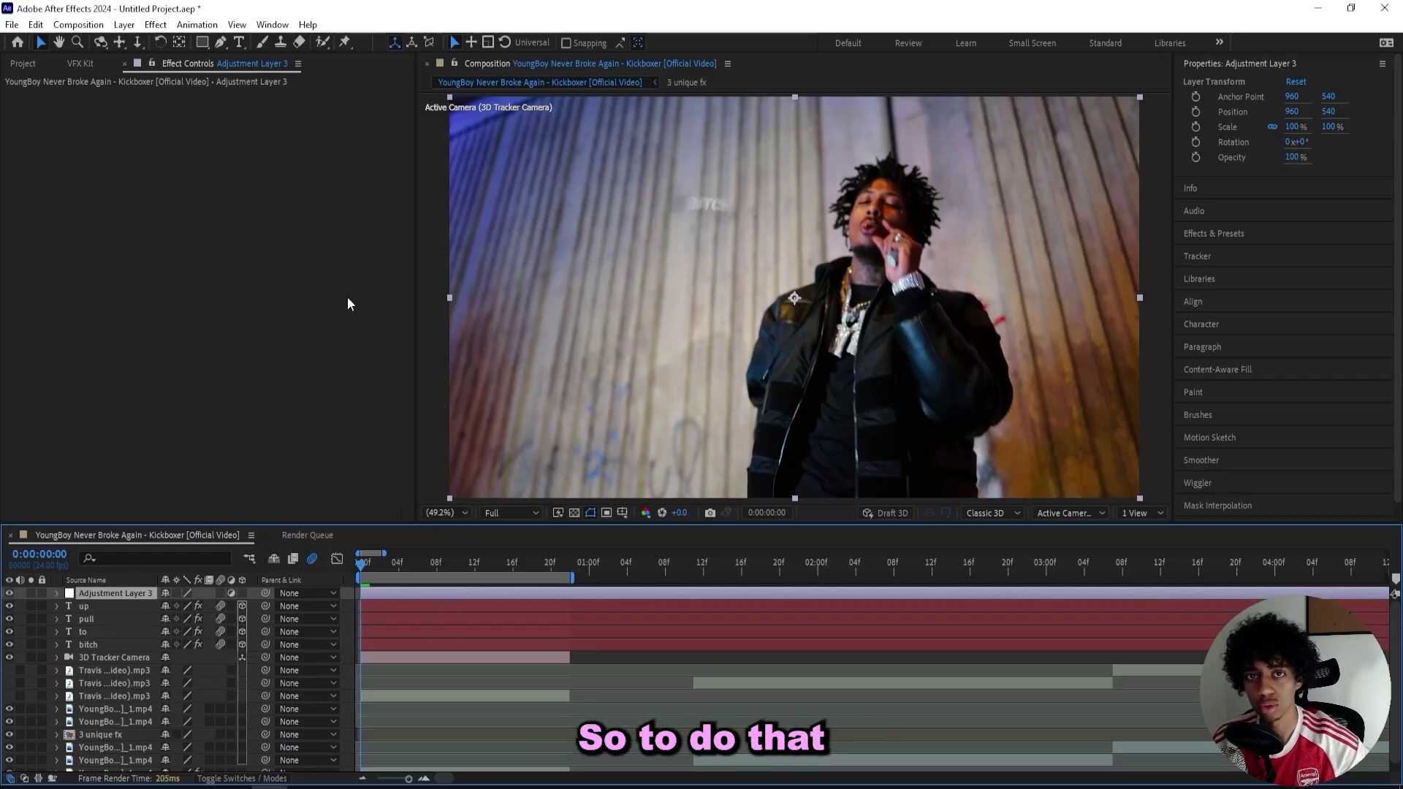
Apply the VFX Kit shake preset Subtle Vertical Shake to Adjustment Layer 3
click(79, 63)
scroll(353, 227, down, 2)
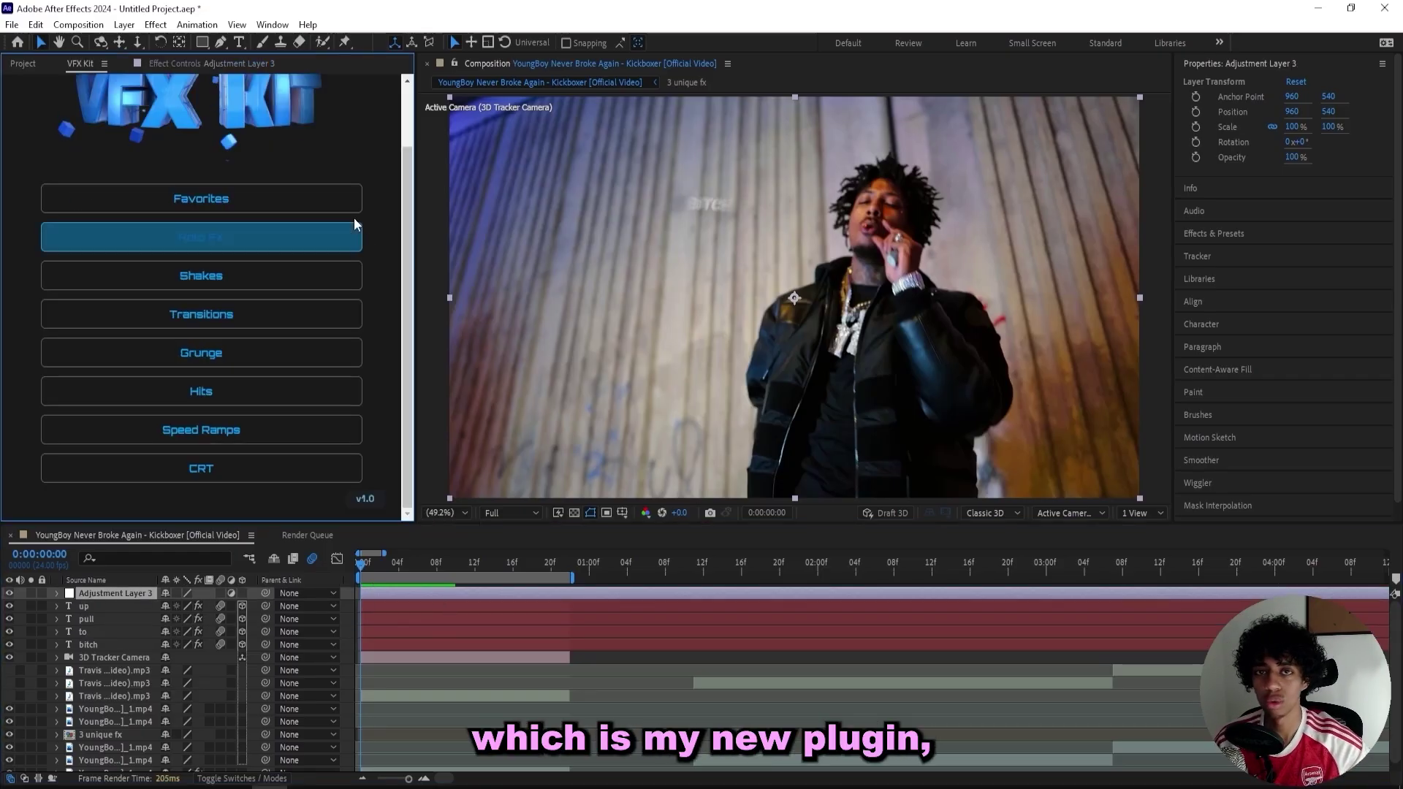
scroll(373, 206, up, 2)
scroll(367, 227, down, 2)
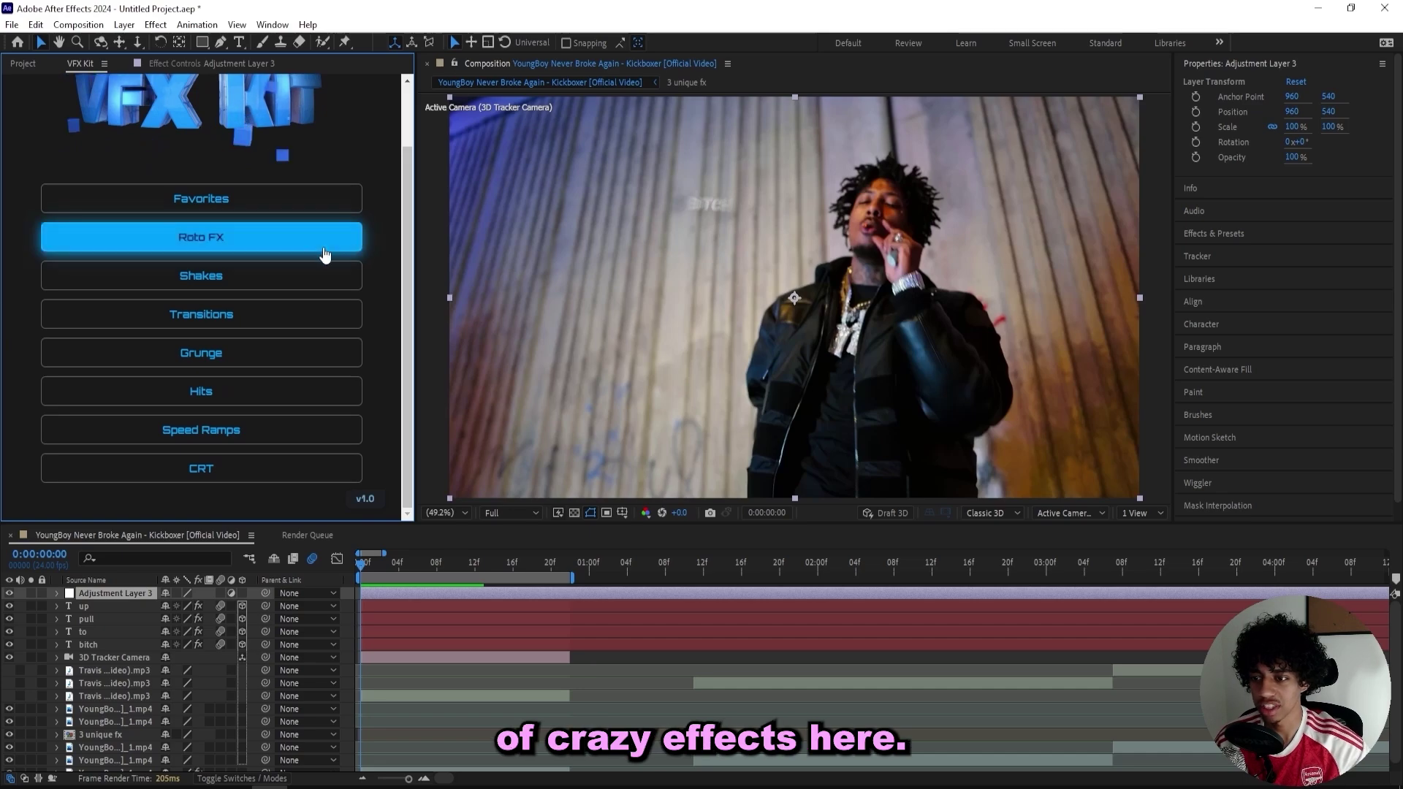
click(223, 275)
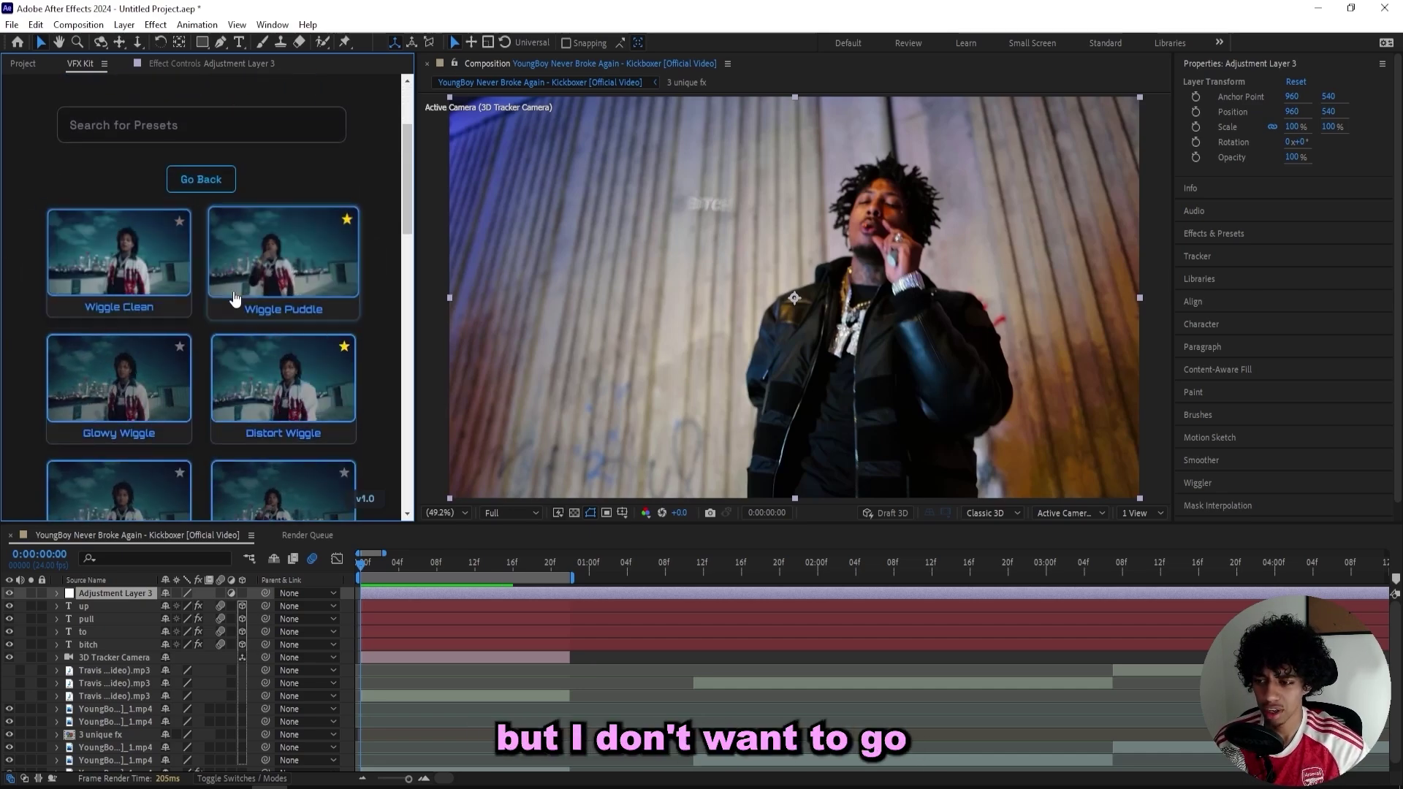
scroll(274, 352, down, 1)
scroll(275, 352, down, 5)
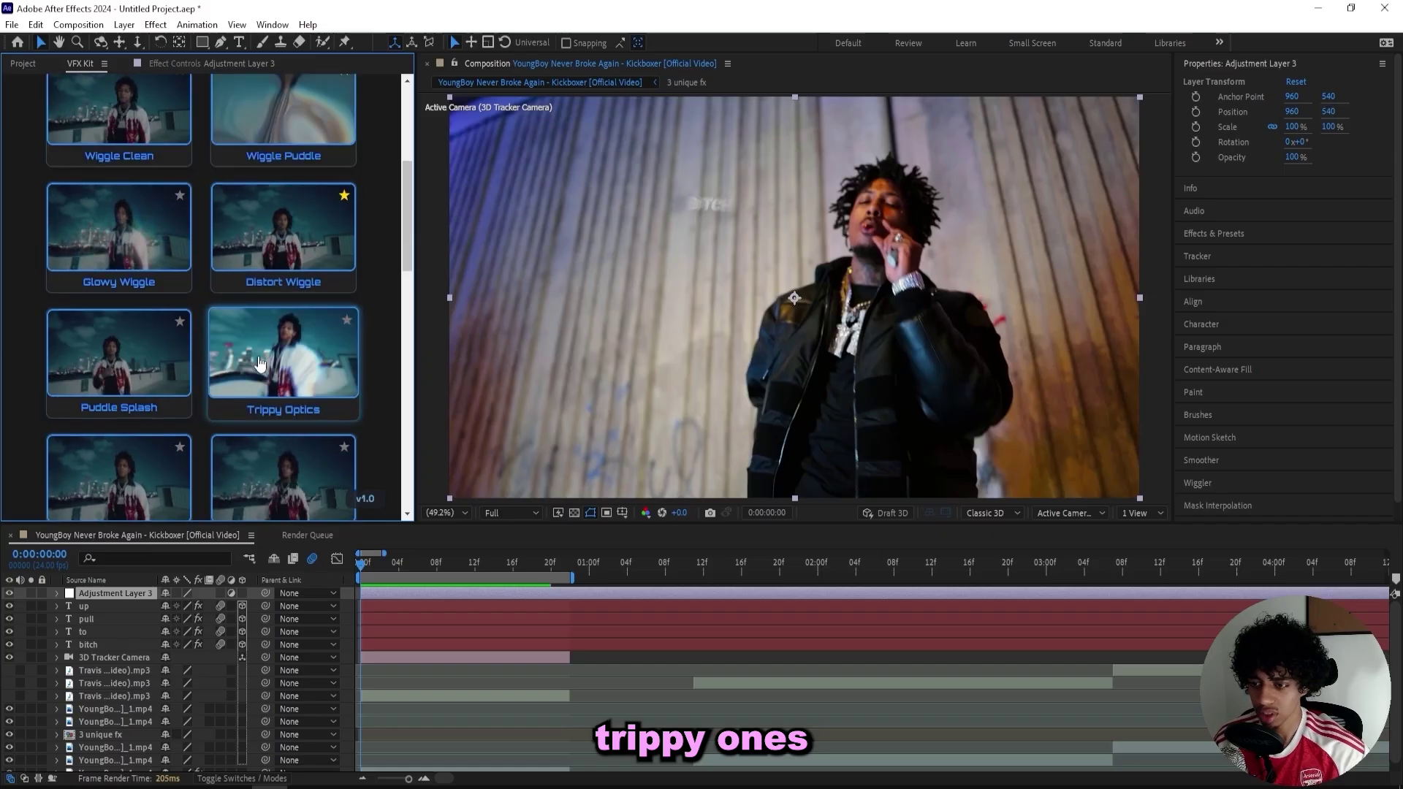
scroll(170, 322, down, 5)
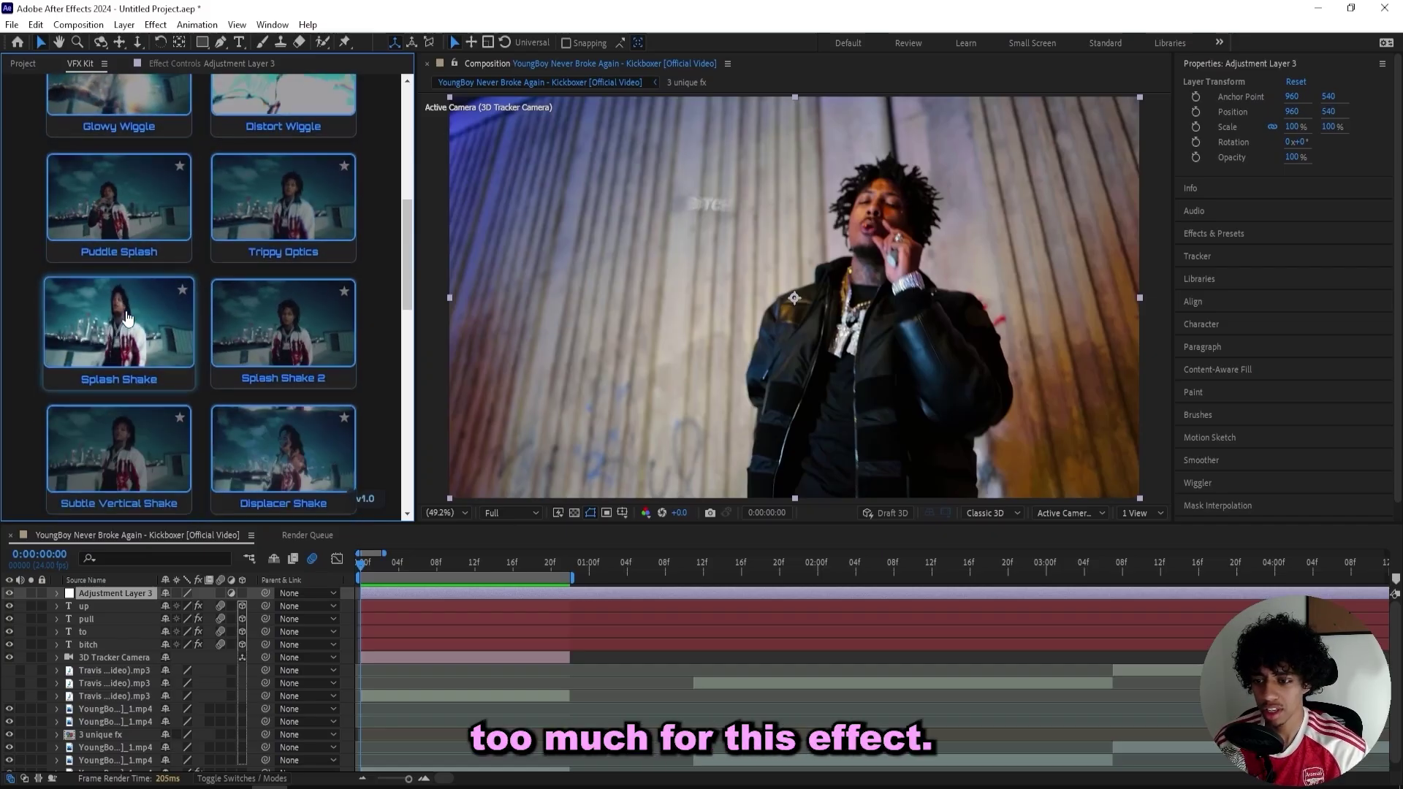
scroll(170, 321, down, 5)
scroll(128, 319, down, 5)
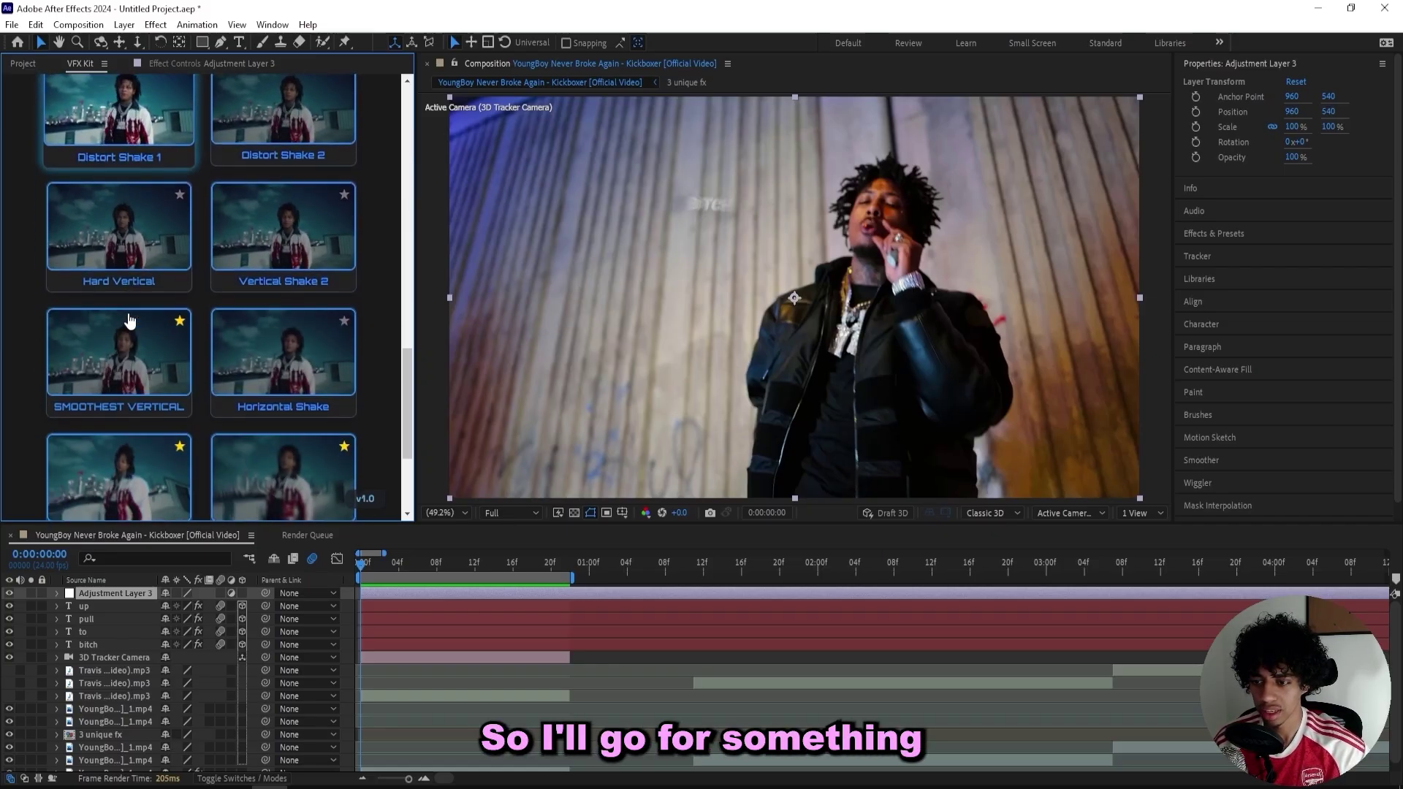
scroll(97, 253, up, 3)
scroll(120, 262, up, 5)
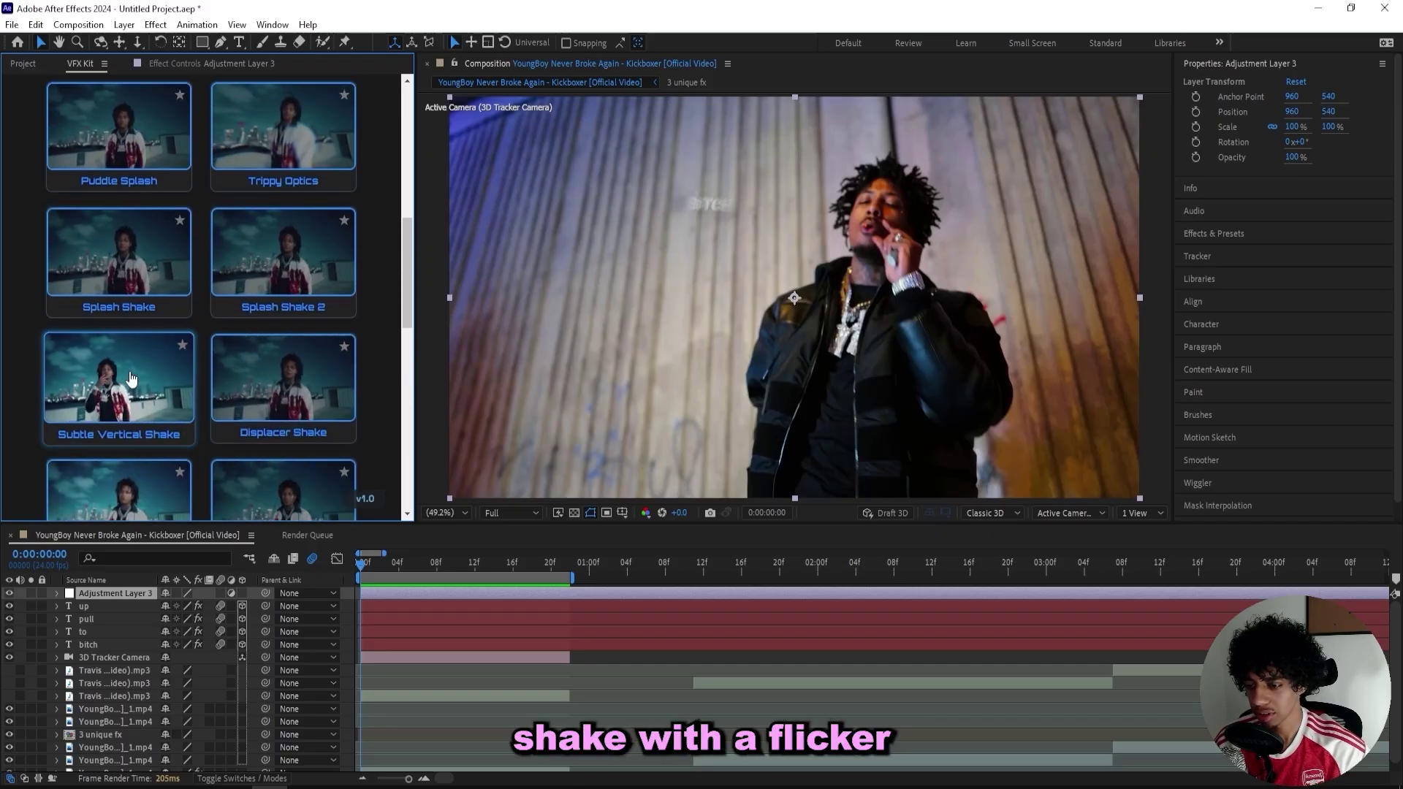
click(130, 378)
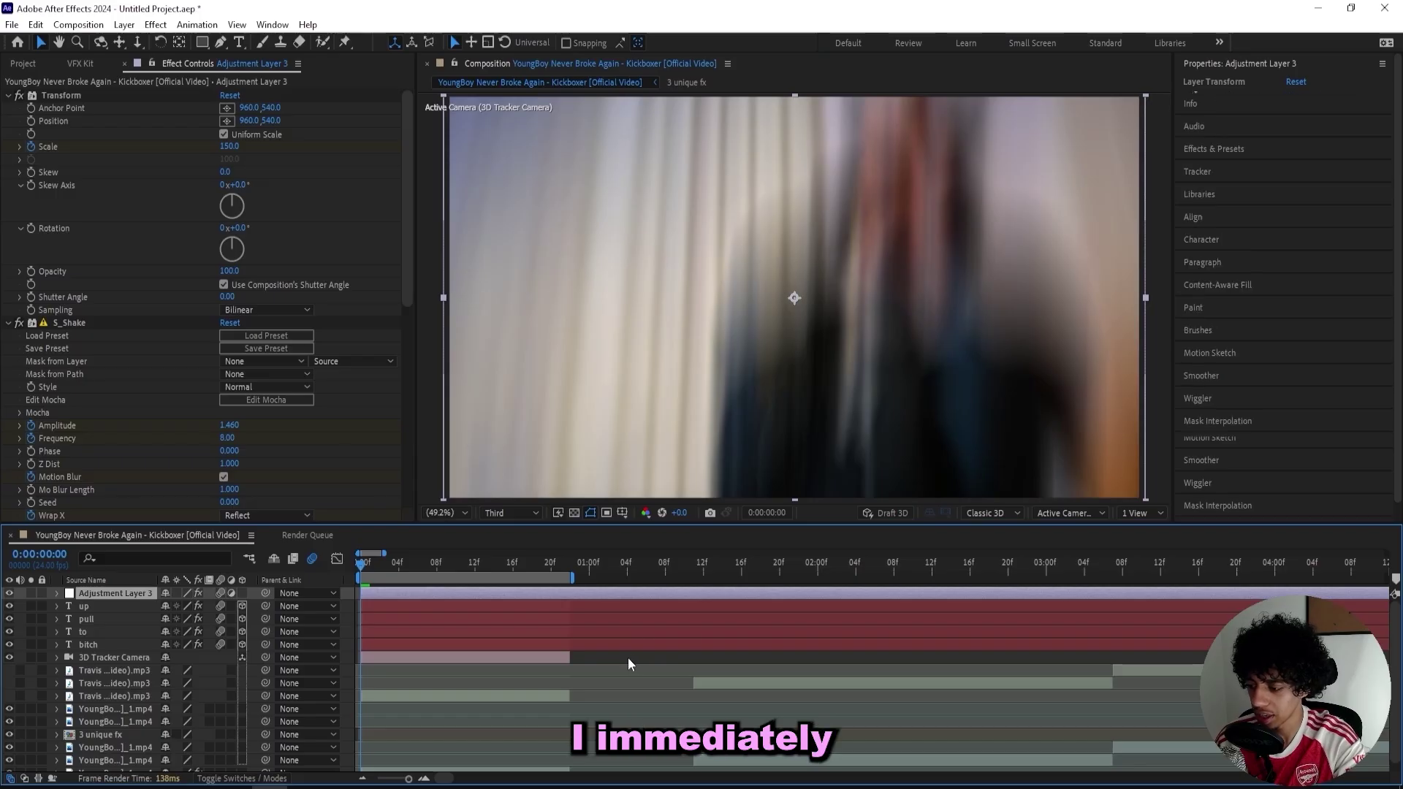
Raise the starting Transform scale of the adjustment layer's shake preset to 197 and preview the result
click(628, 657)
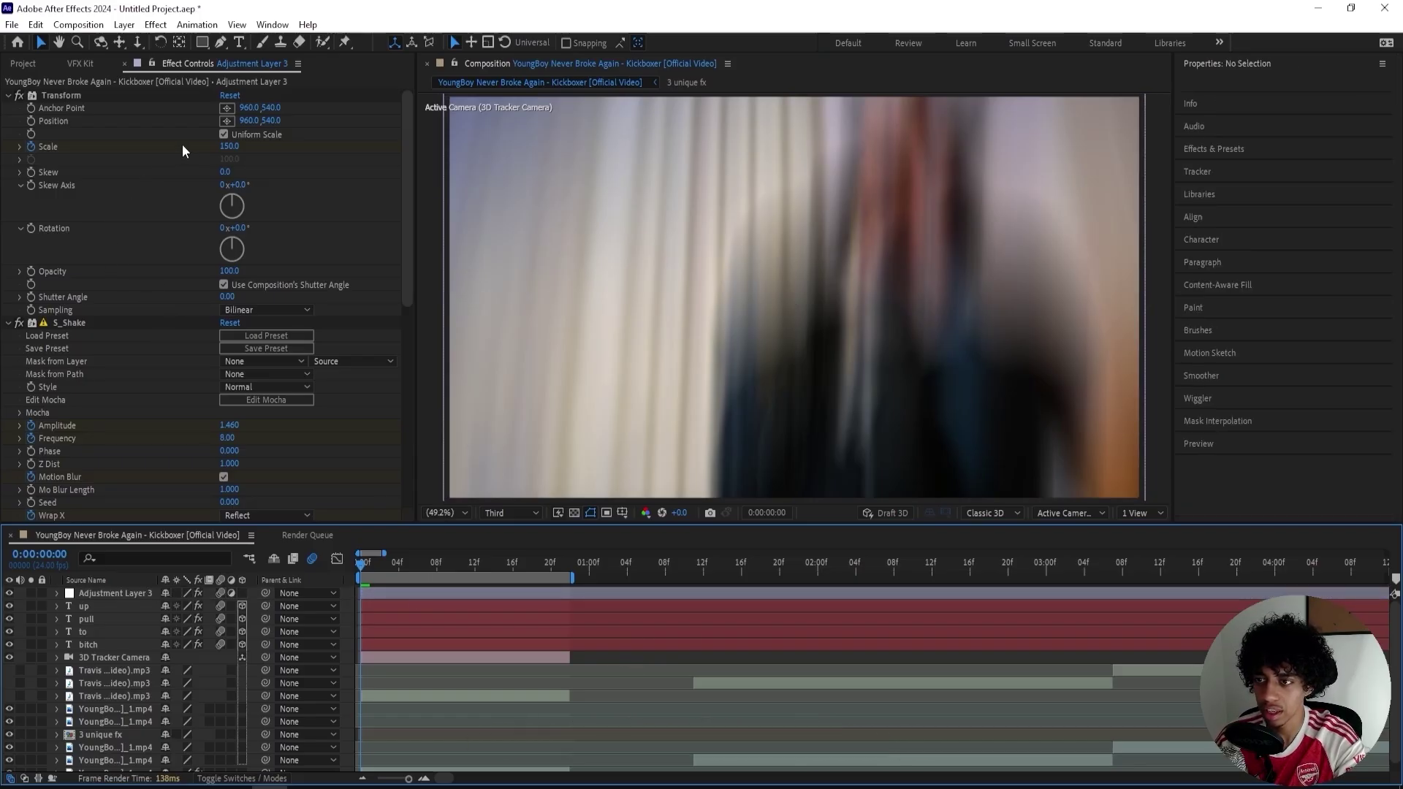
drag(228, 146, 267, 147)
click(336, 560)
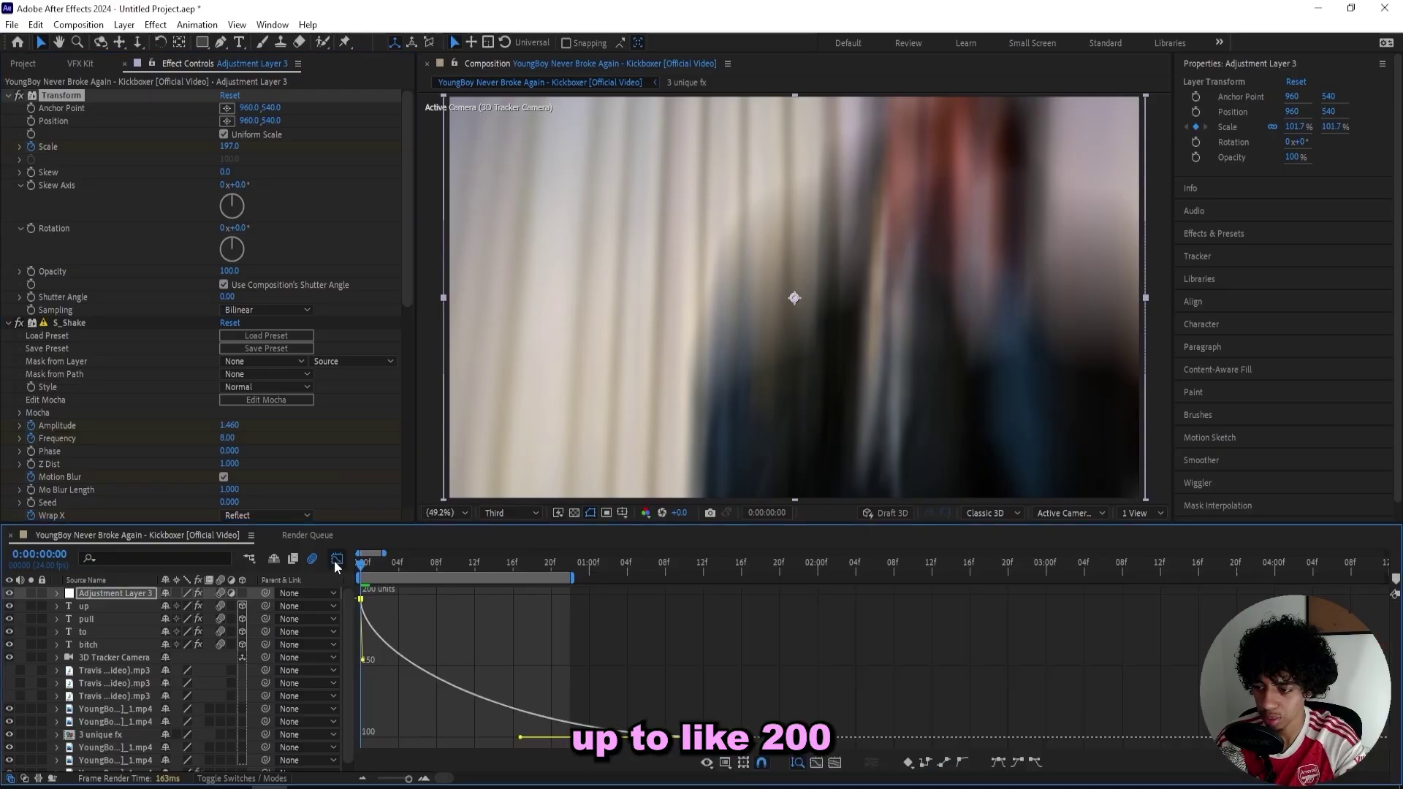
key(shift+F3)
click(646, 659)
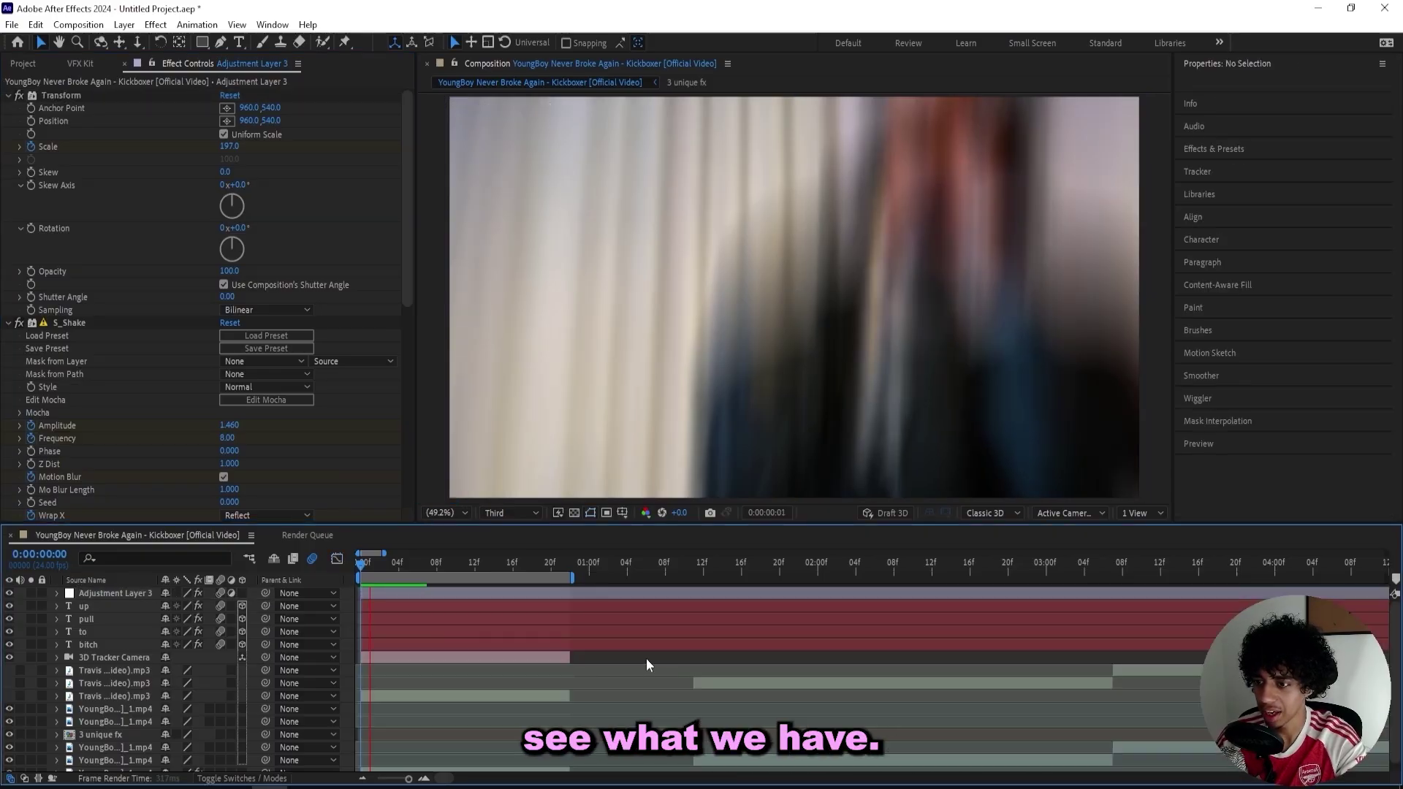
key(space)
key(space)
Delete the S_Flicker effect from Adjustment Layer 3
scroll(97, 414, down, 12)
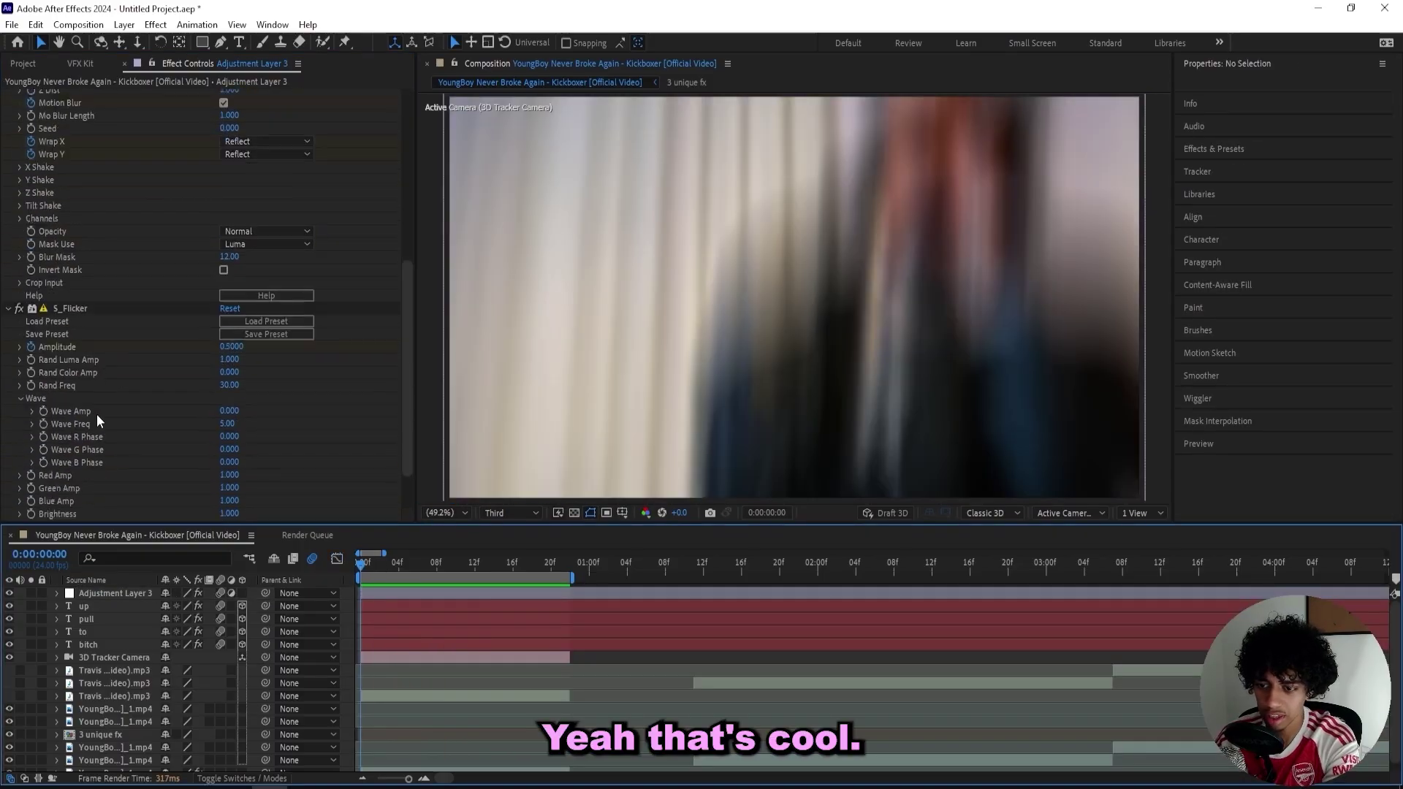
click(73, 291)
key(Delete)
scroll(160, 377, up, 3)
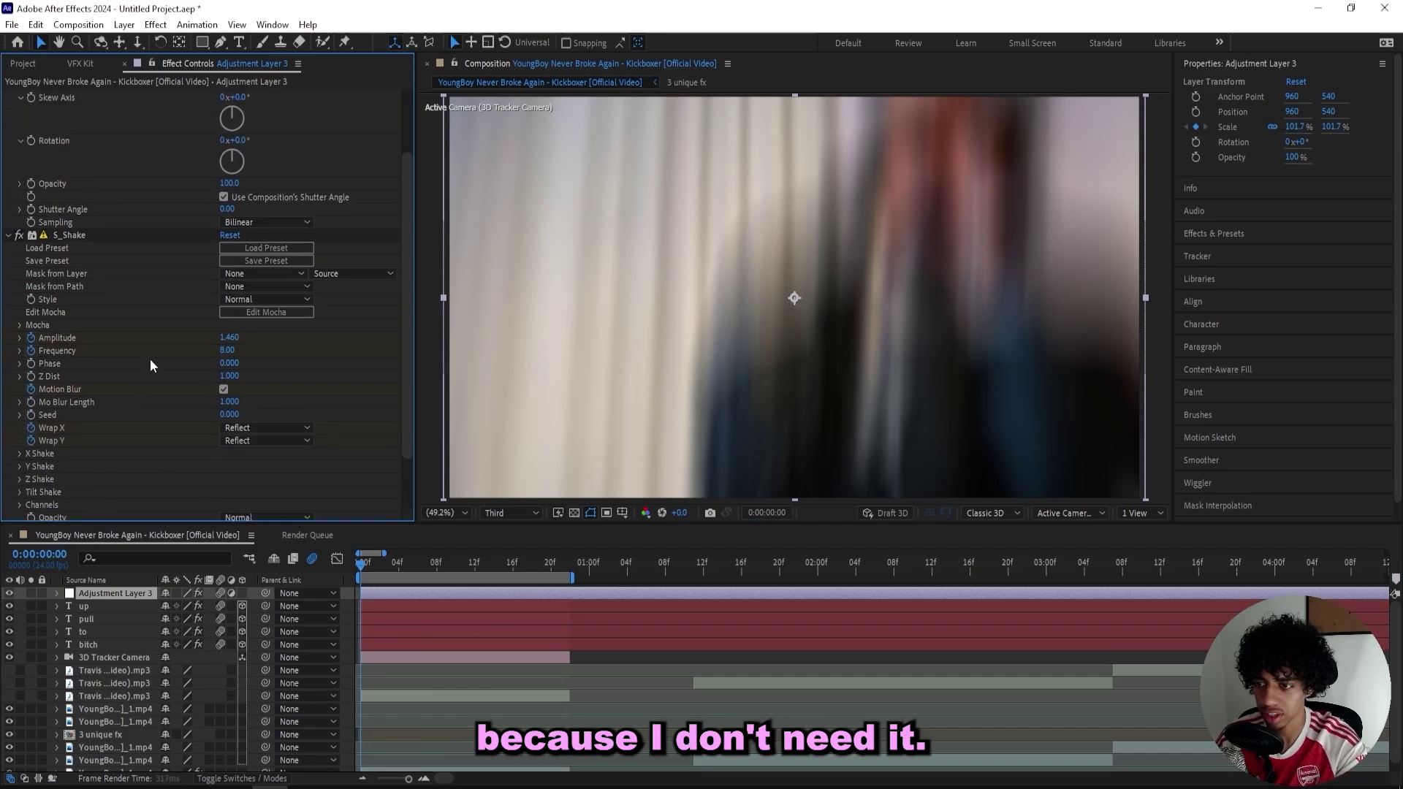
Move the adjustment layer's final Transform Scale and S_Shake Amplitude keyframes earlier, to the end of the first clip at about frame 22, and preview
drag(357, 564, 474, 599)
key(u)
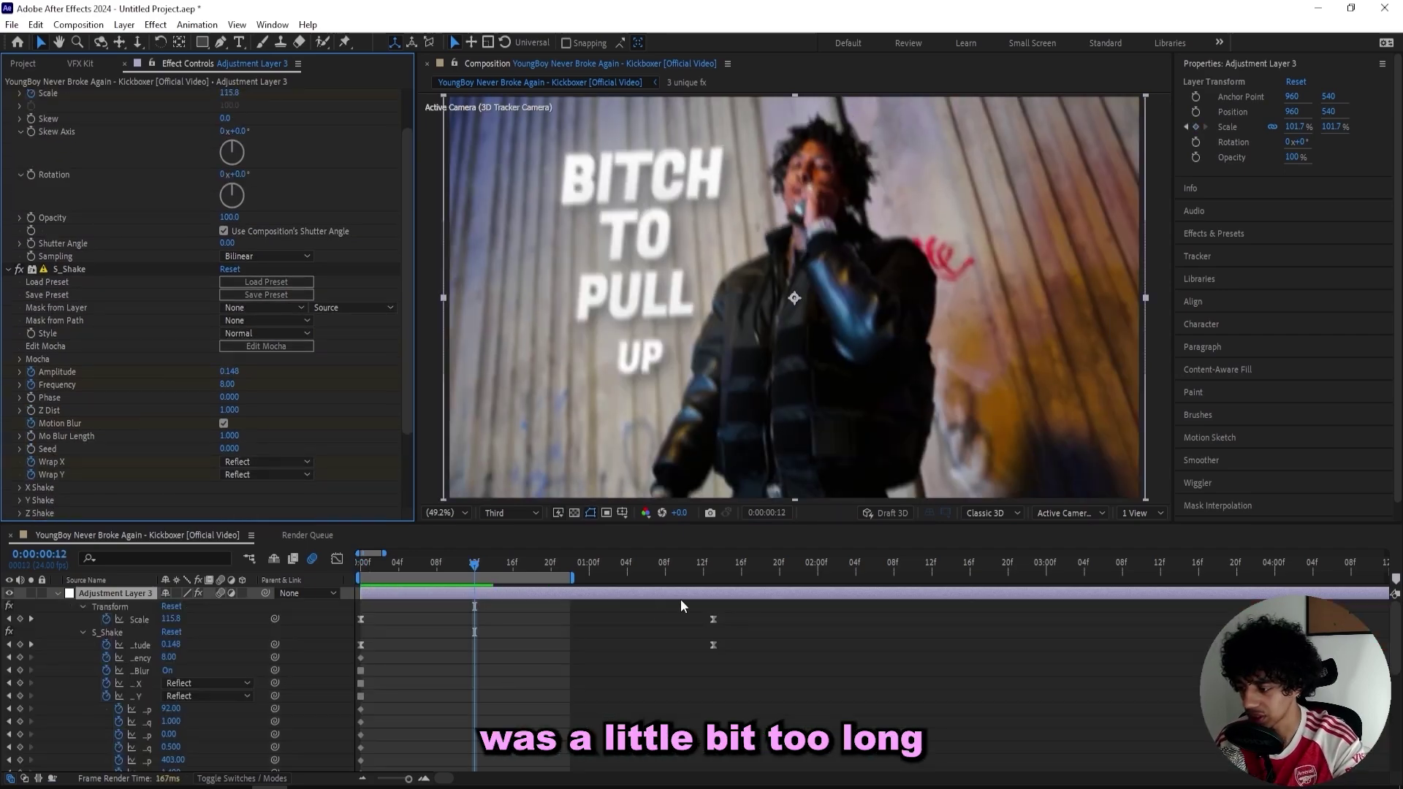
drag(689, 668, 570, 622)
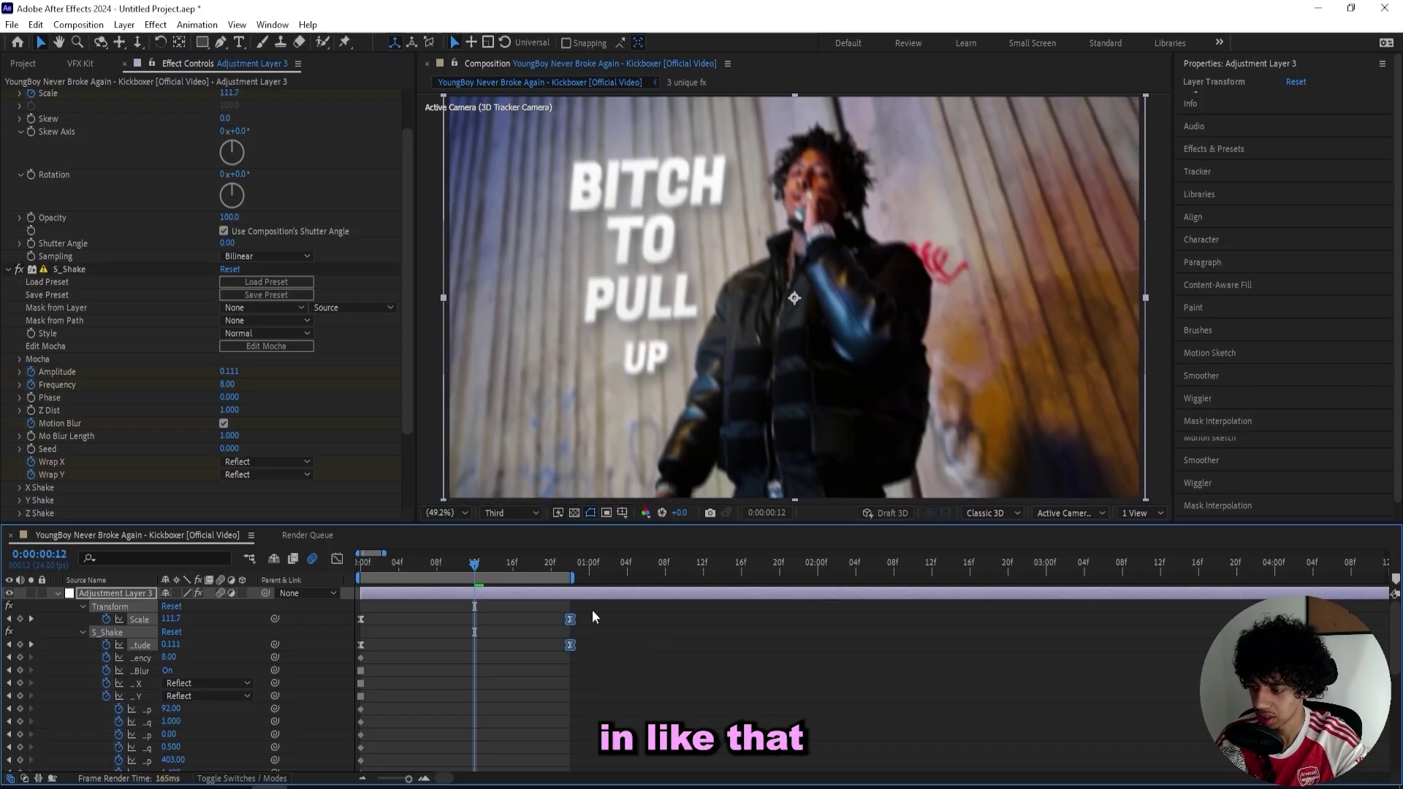
click(592, 610)
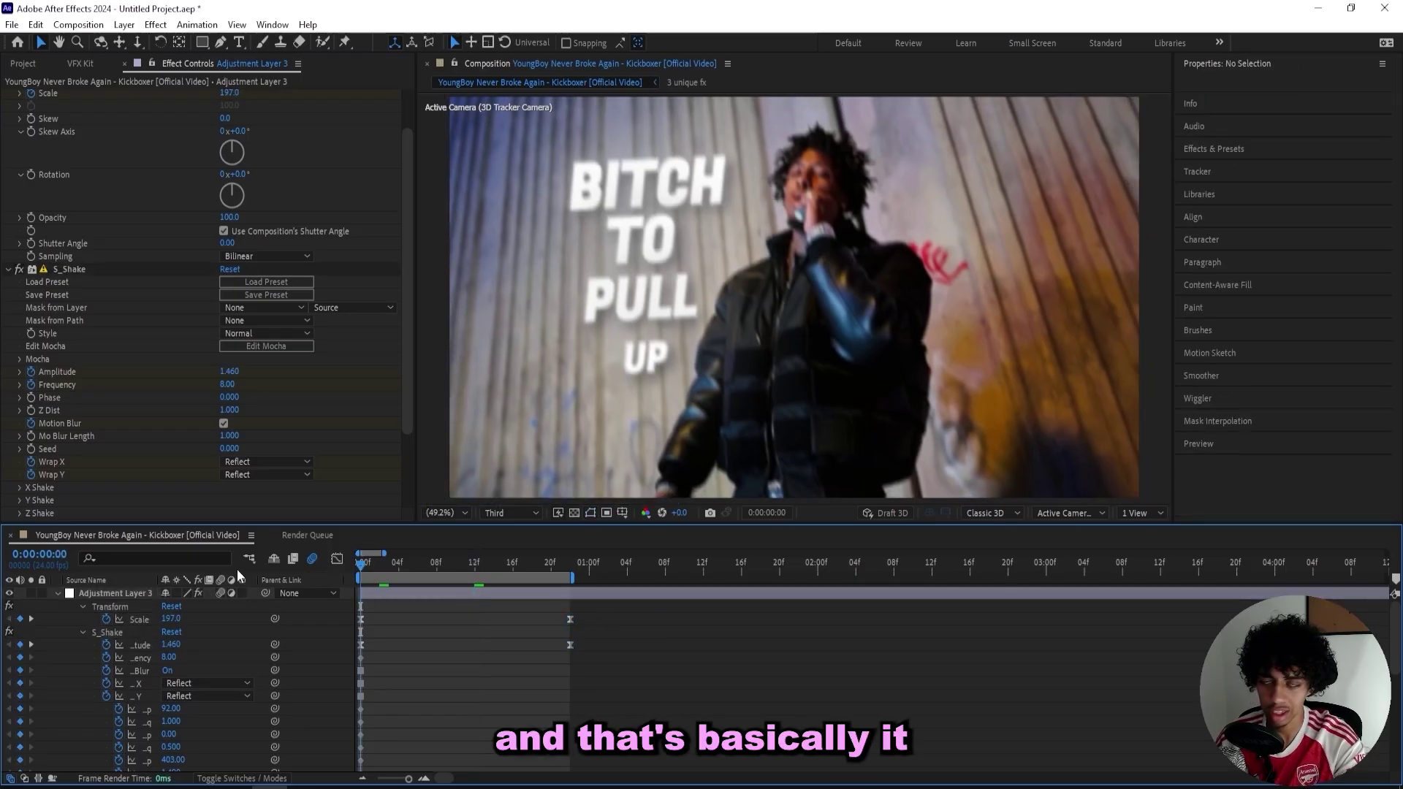
key(space)
key(u)
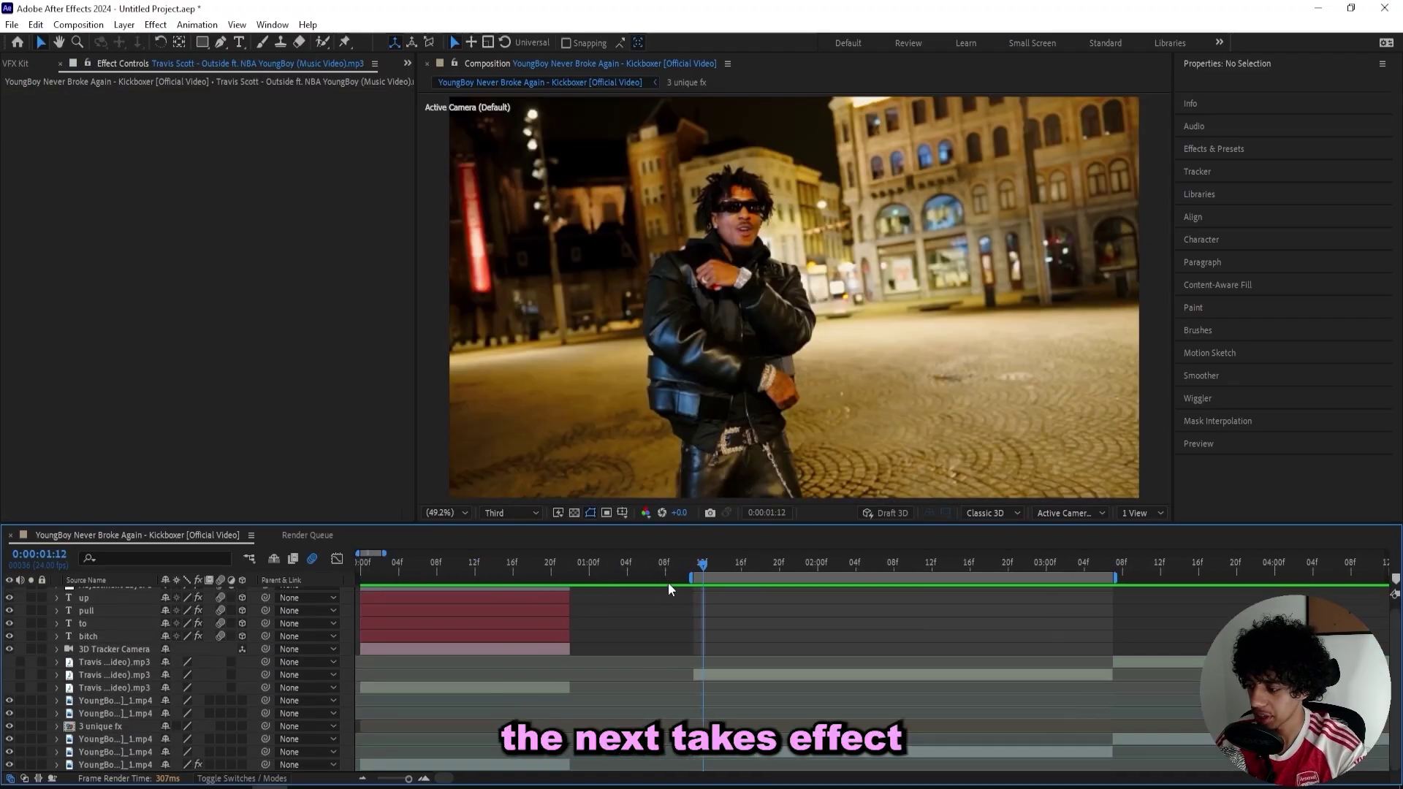
Unmute the second clip's song layer and play it to find the lyric cue
scroll(652, 638, right, 2)
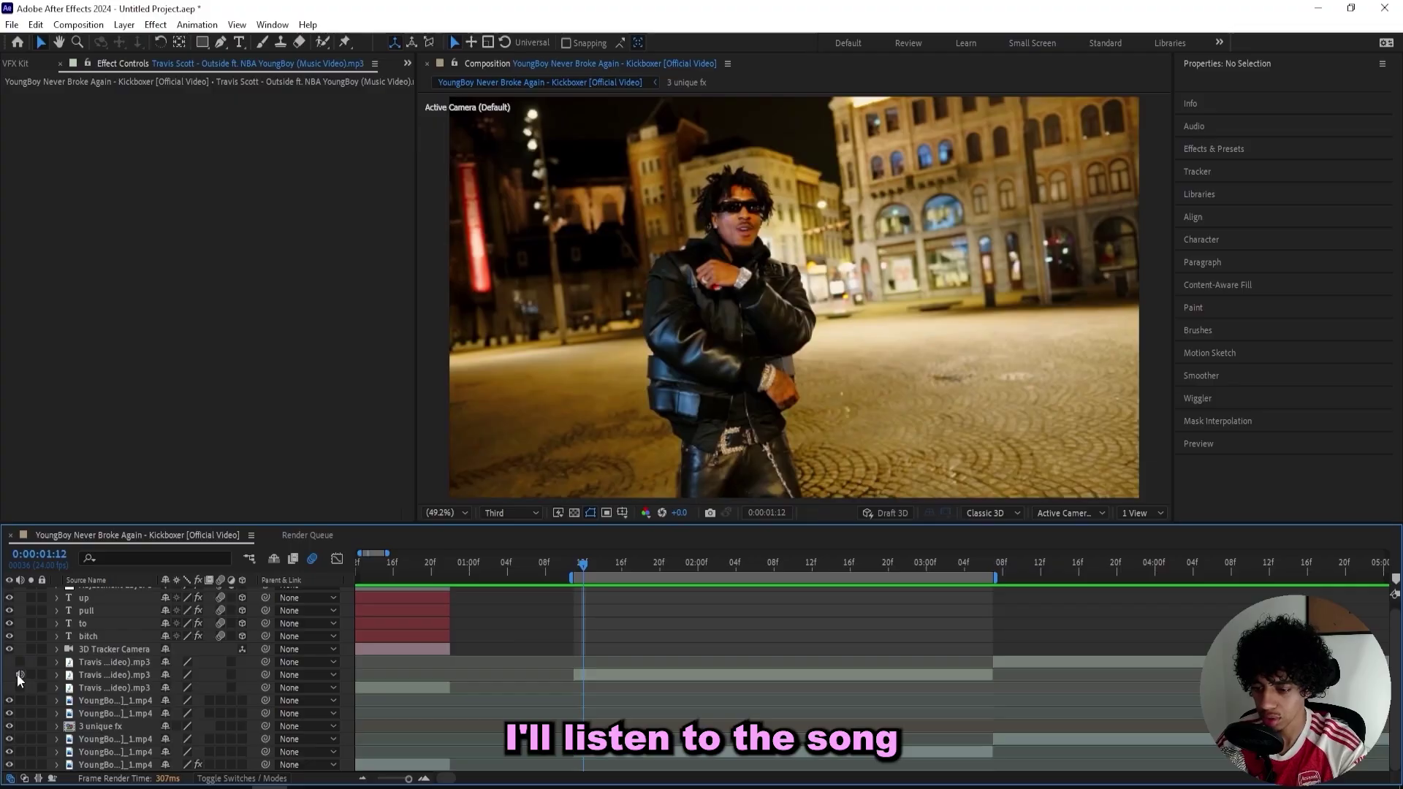
key(space)
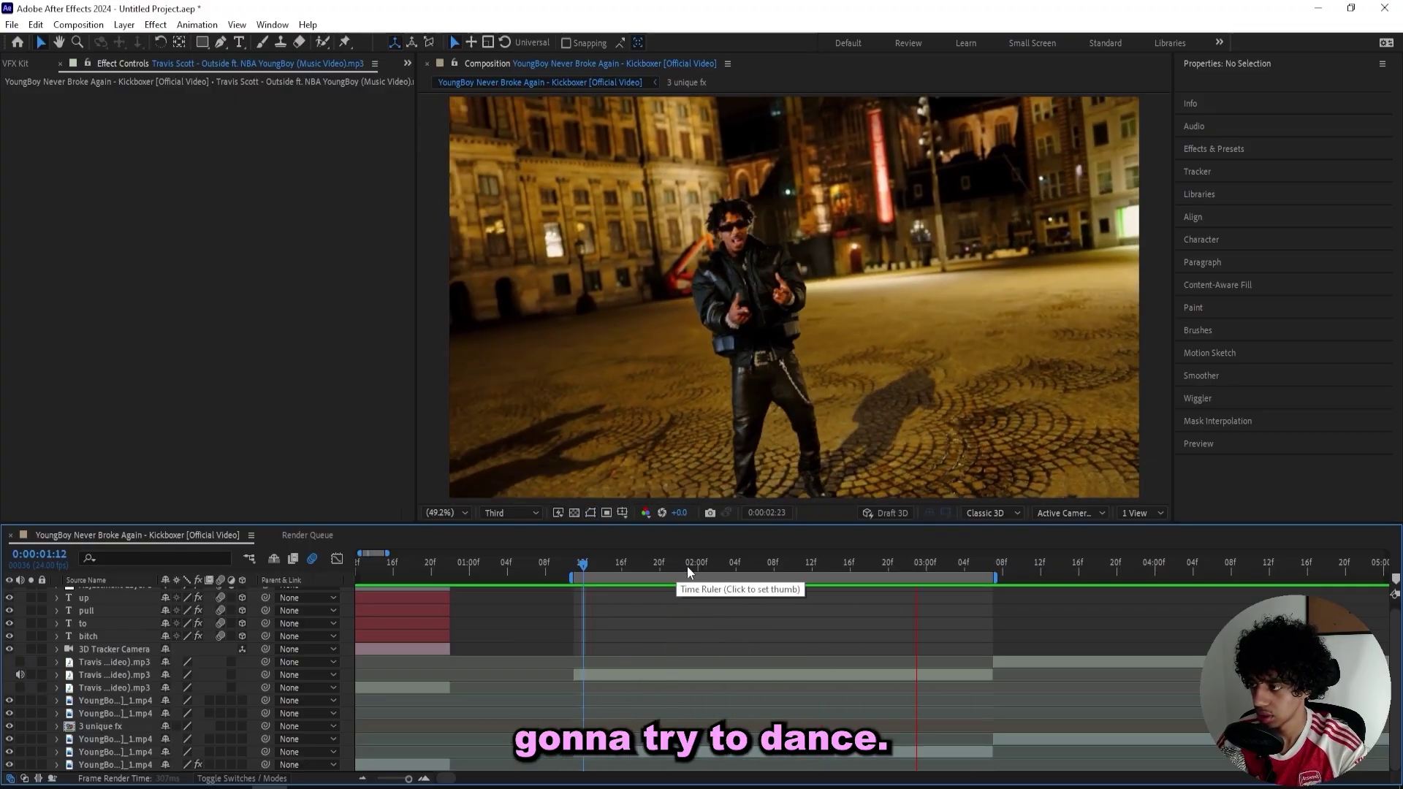
key(space)
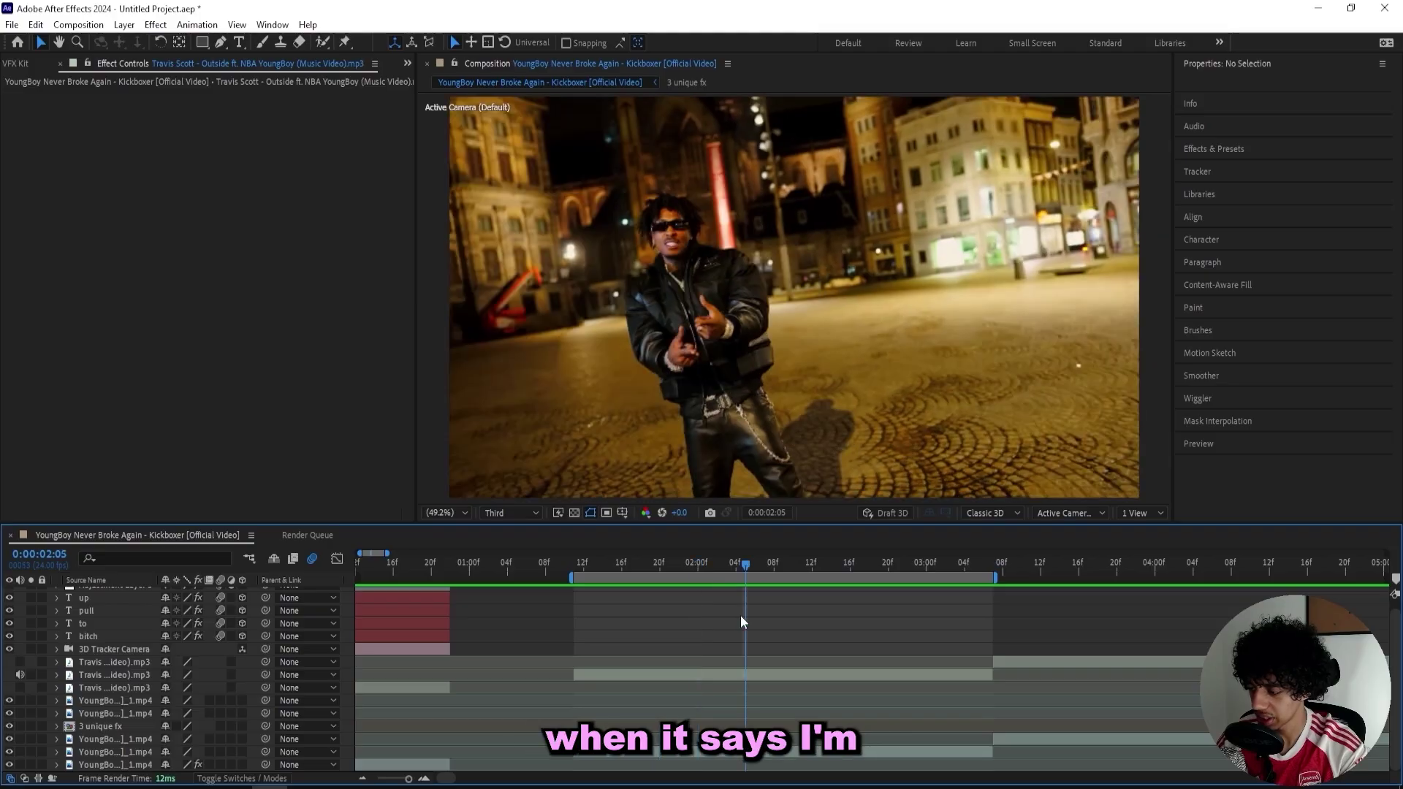
Split the second clip at 0:00:02:05, mute its song layer, and select the clip's second part
click(766, 753)
key(ctrl+shift+d)
drag(616, 651, 611, 638)
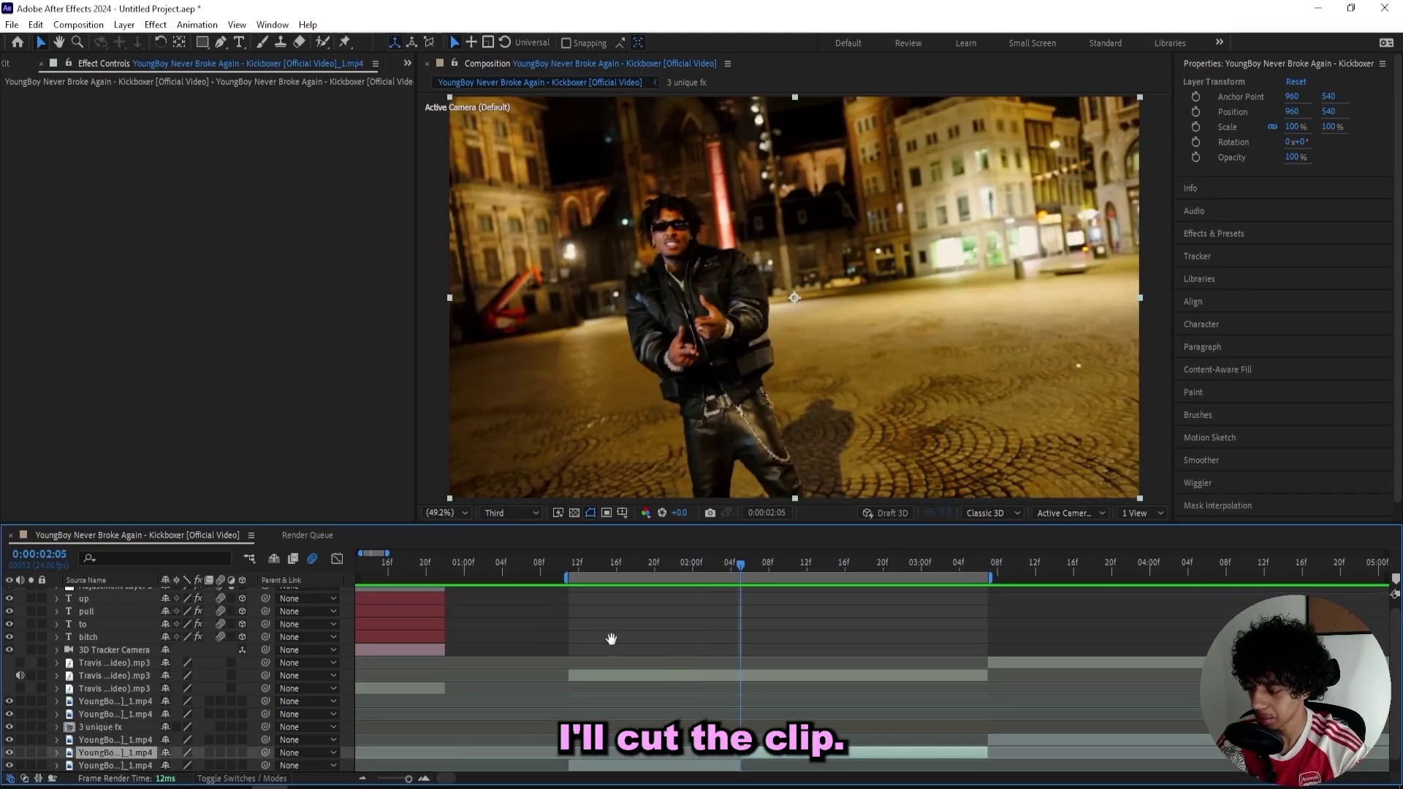
click(20, 662)
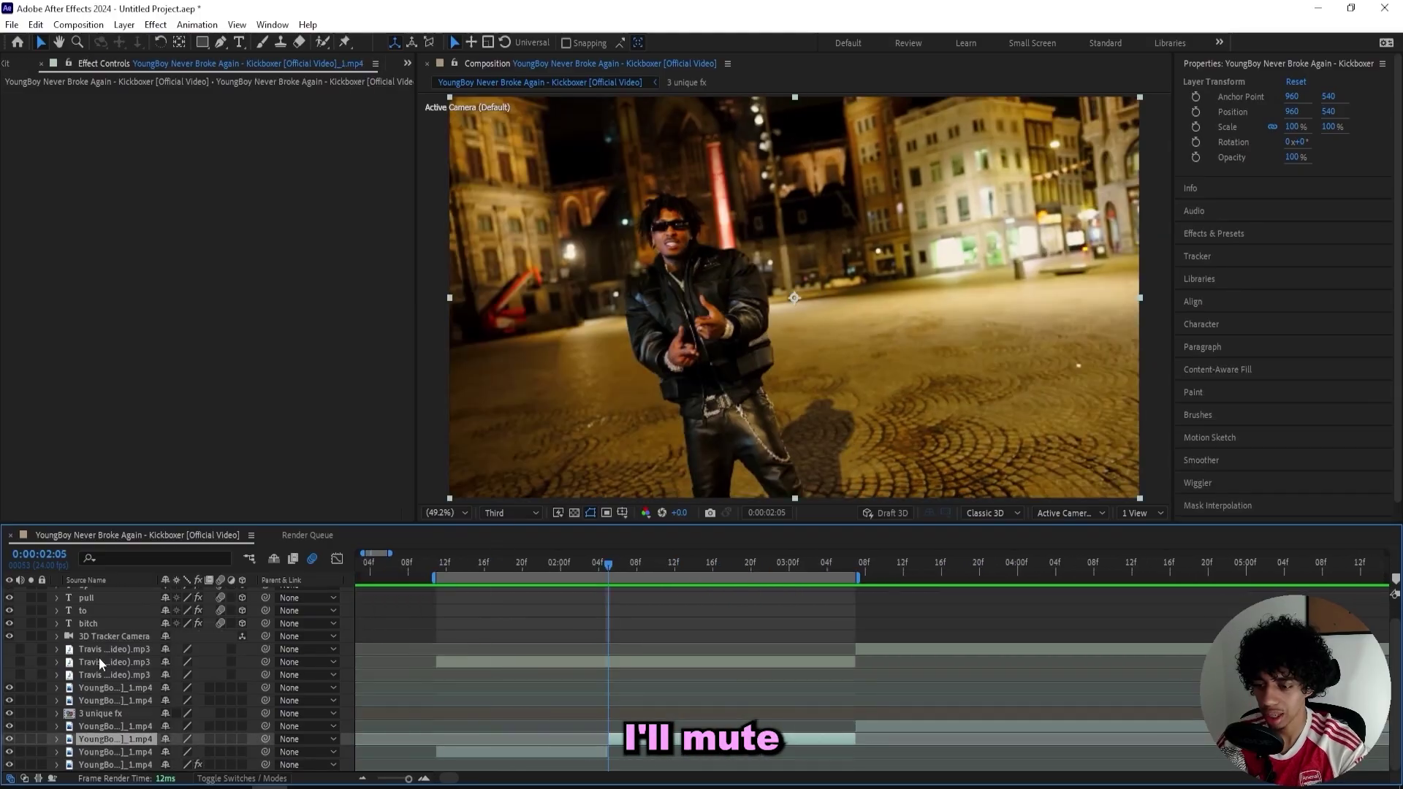
click(101, 663)
click(114, 739)
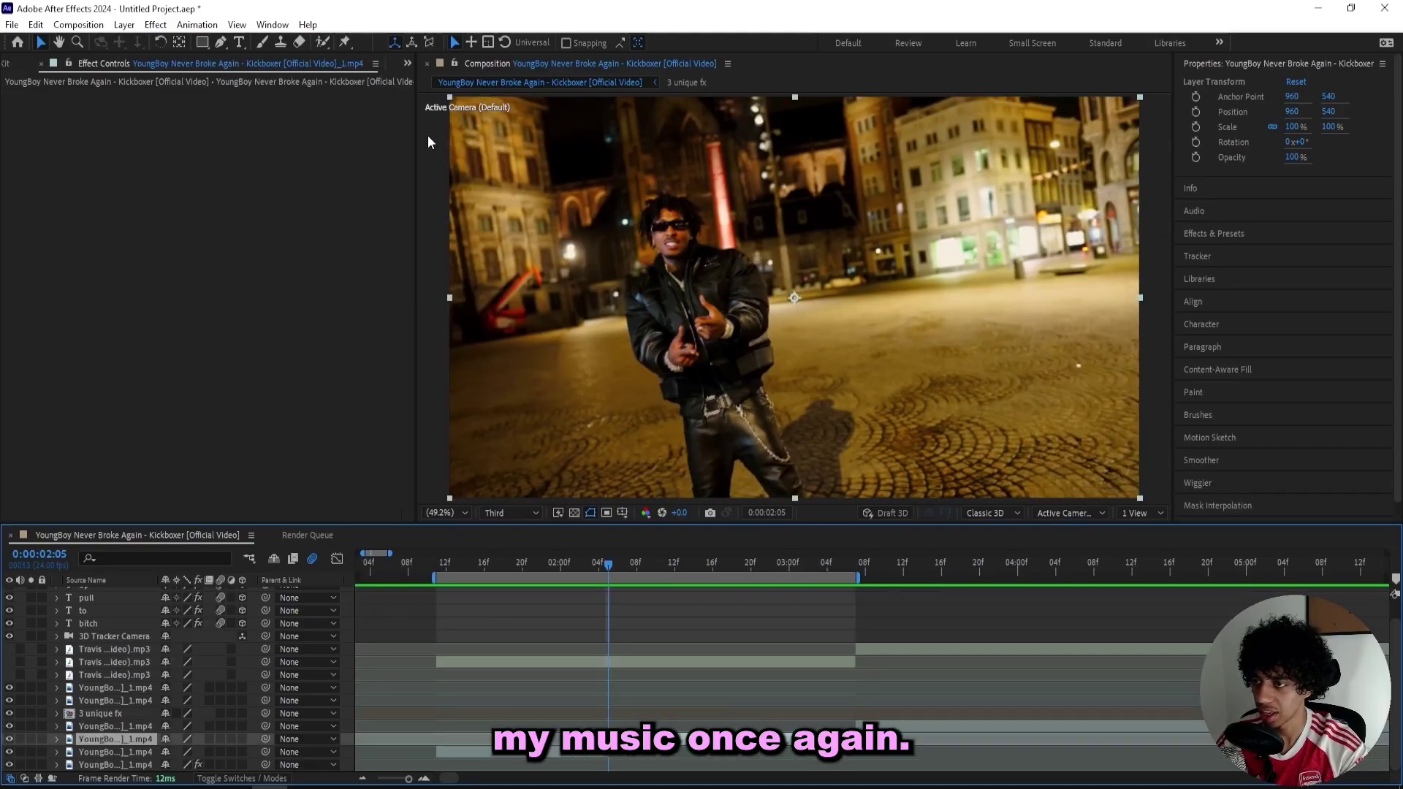
Draw a rectangular mask around the subject on the split clip, full frame height and about half the frame wide
click(202, 41)
key(comma)
key(comma)
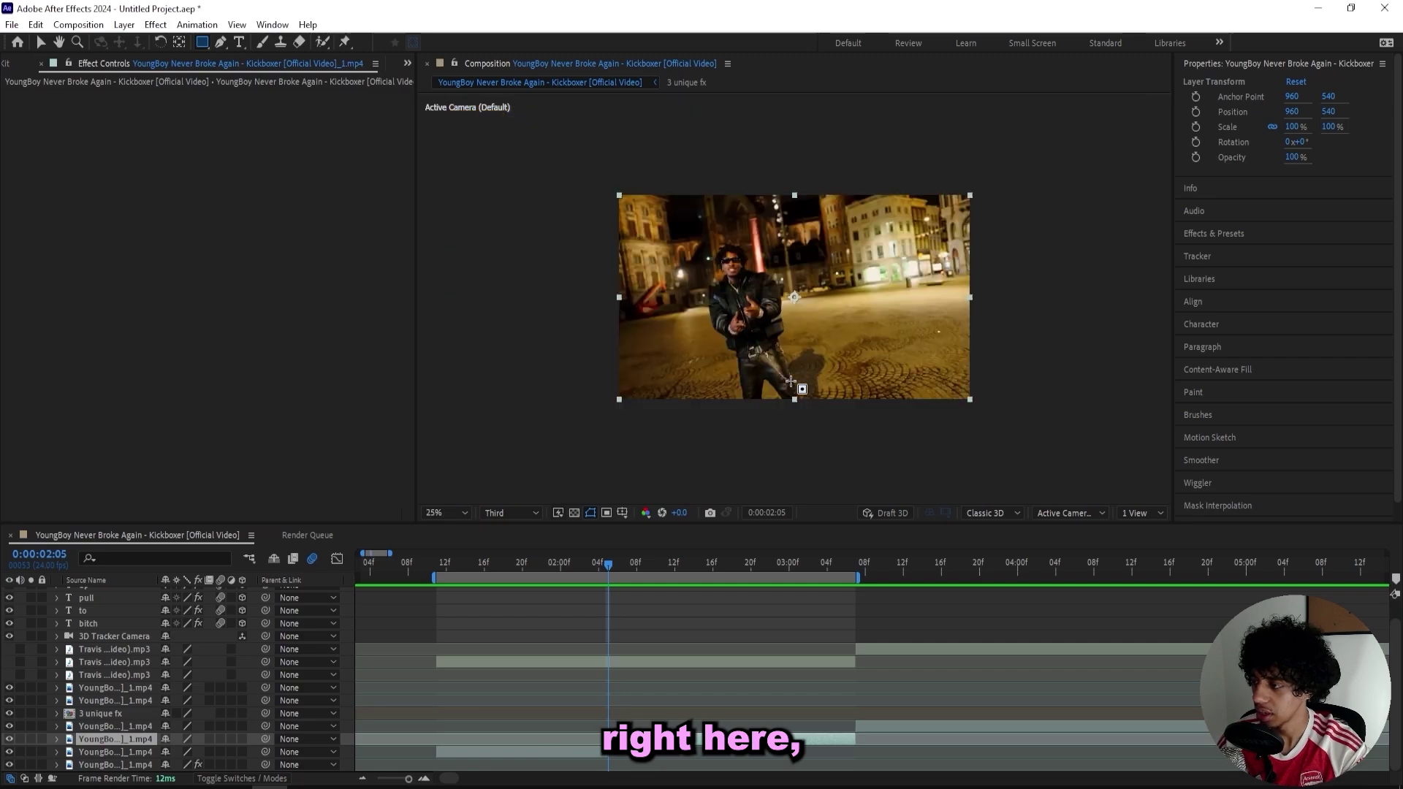
drag(813, 408, 642, 188)
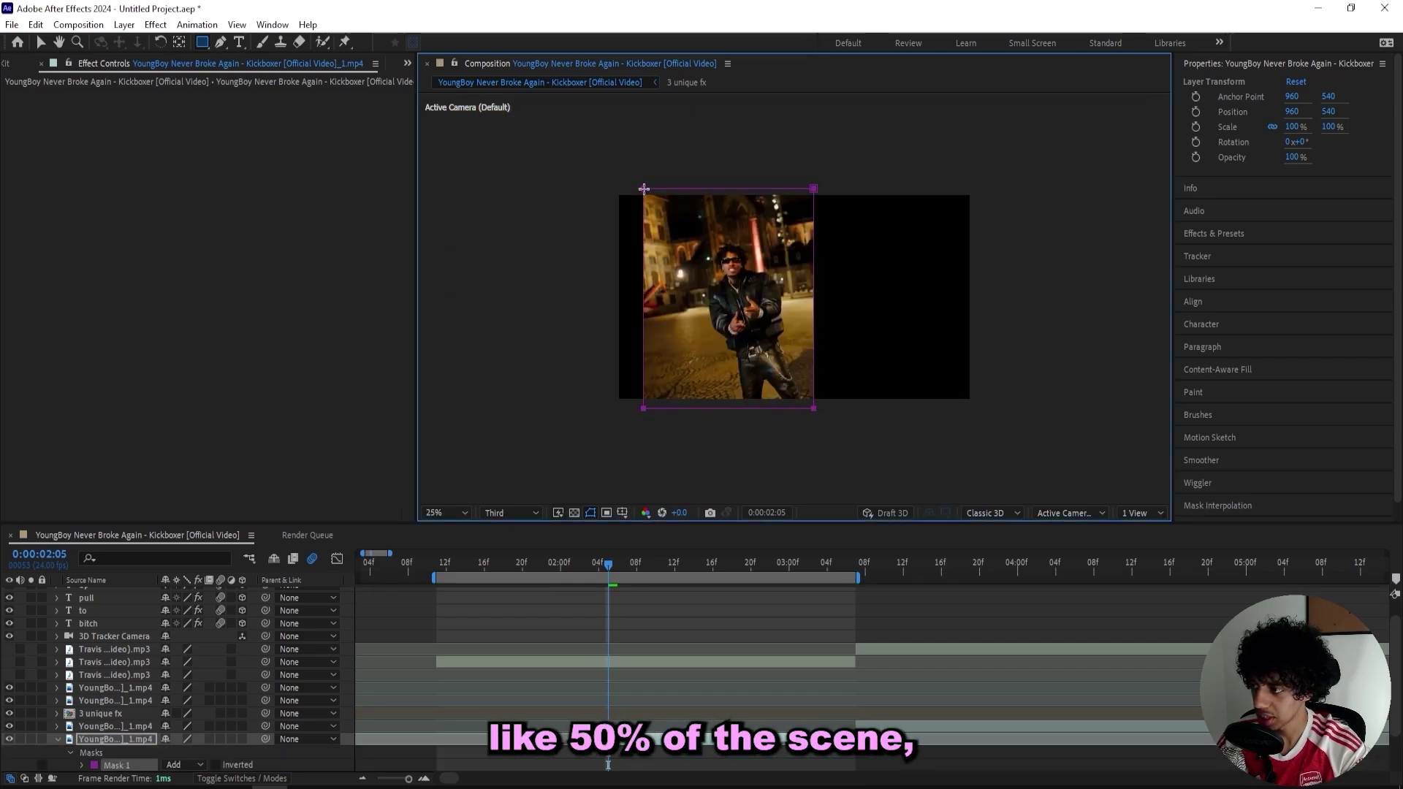
key(v)
key(period)
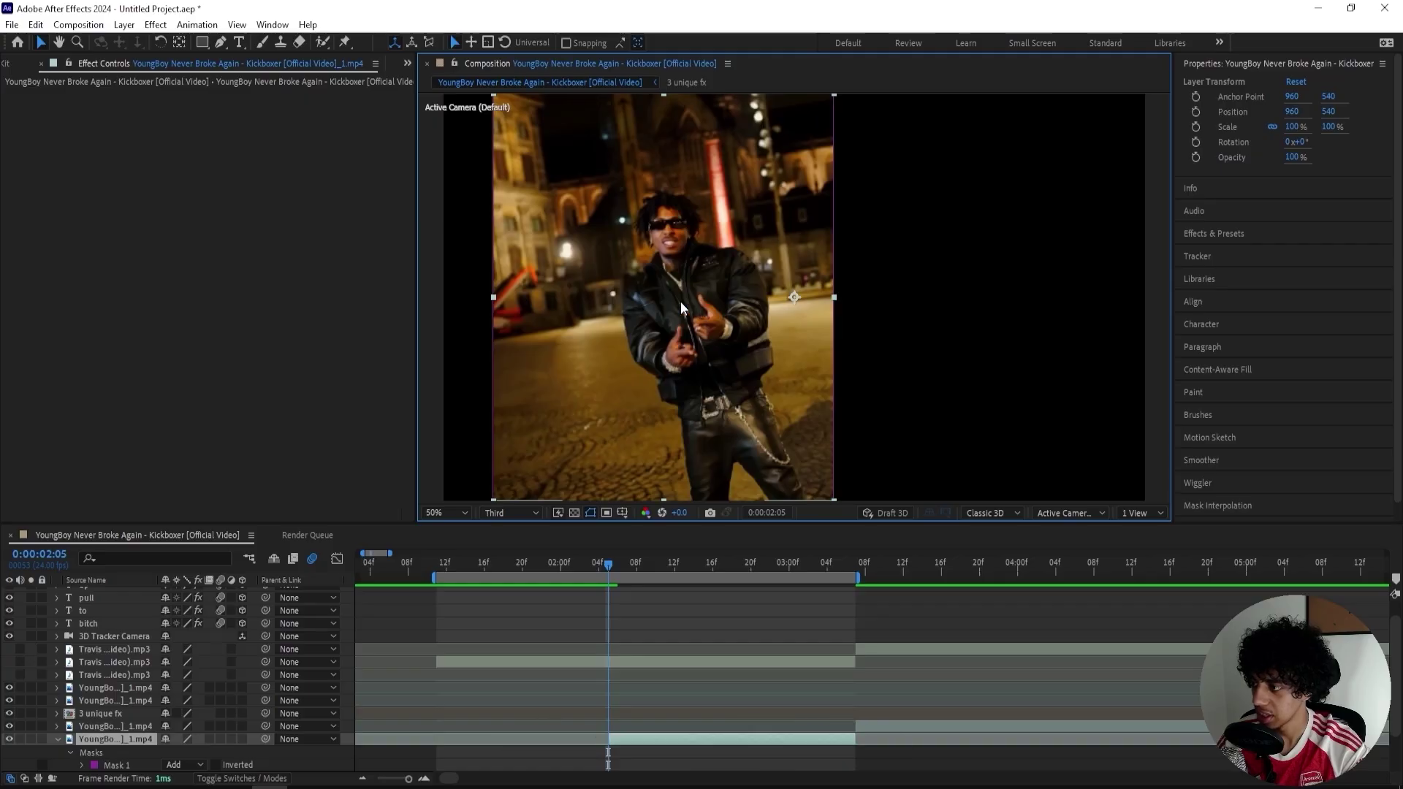
Move the masked clip to the right side of the frame, at about position 1816, 540
key(comma)
drag(687, 304, 843, 308)
key(comma)
key(period)
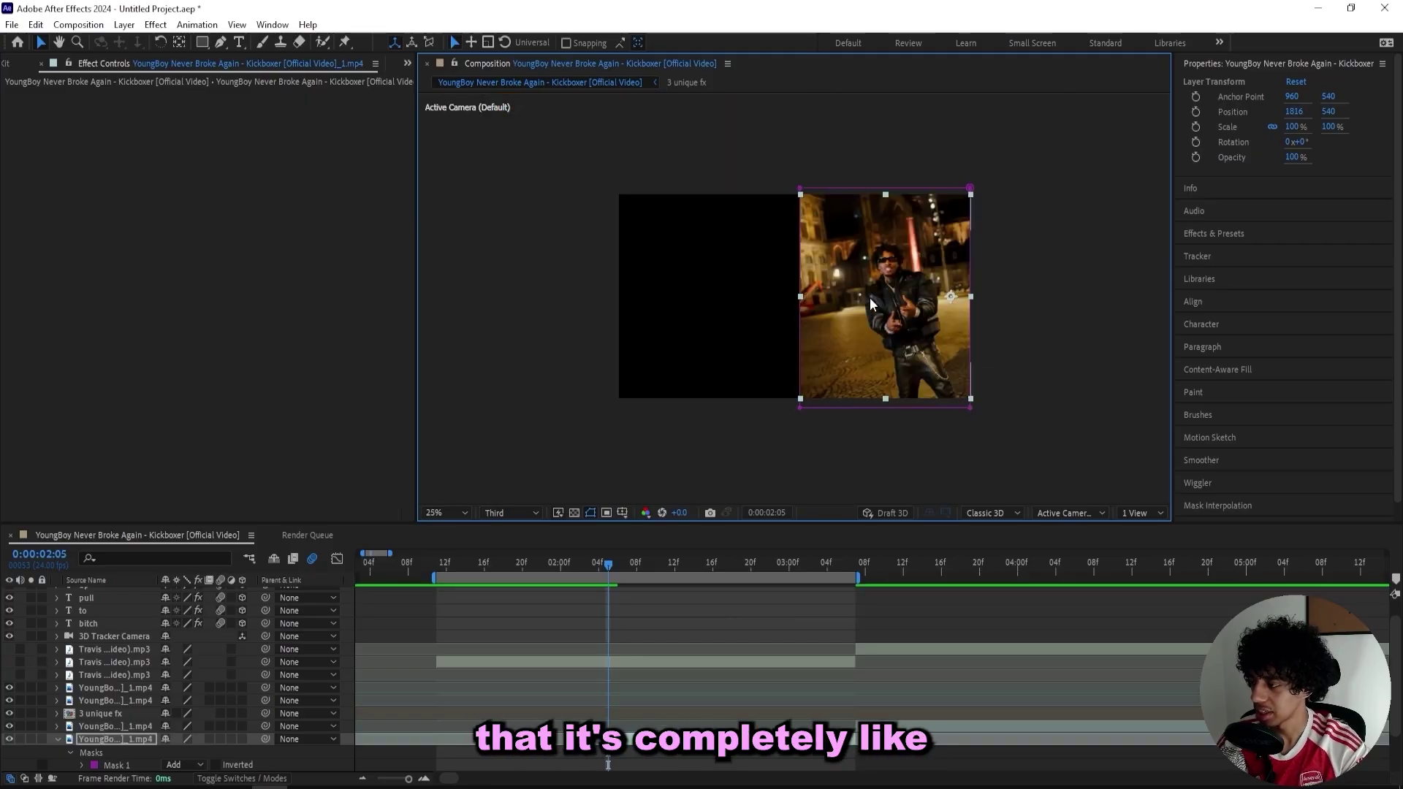
click(1033, 320)
click(884, 331)
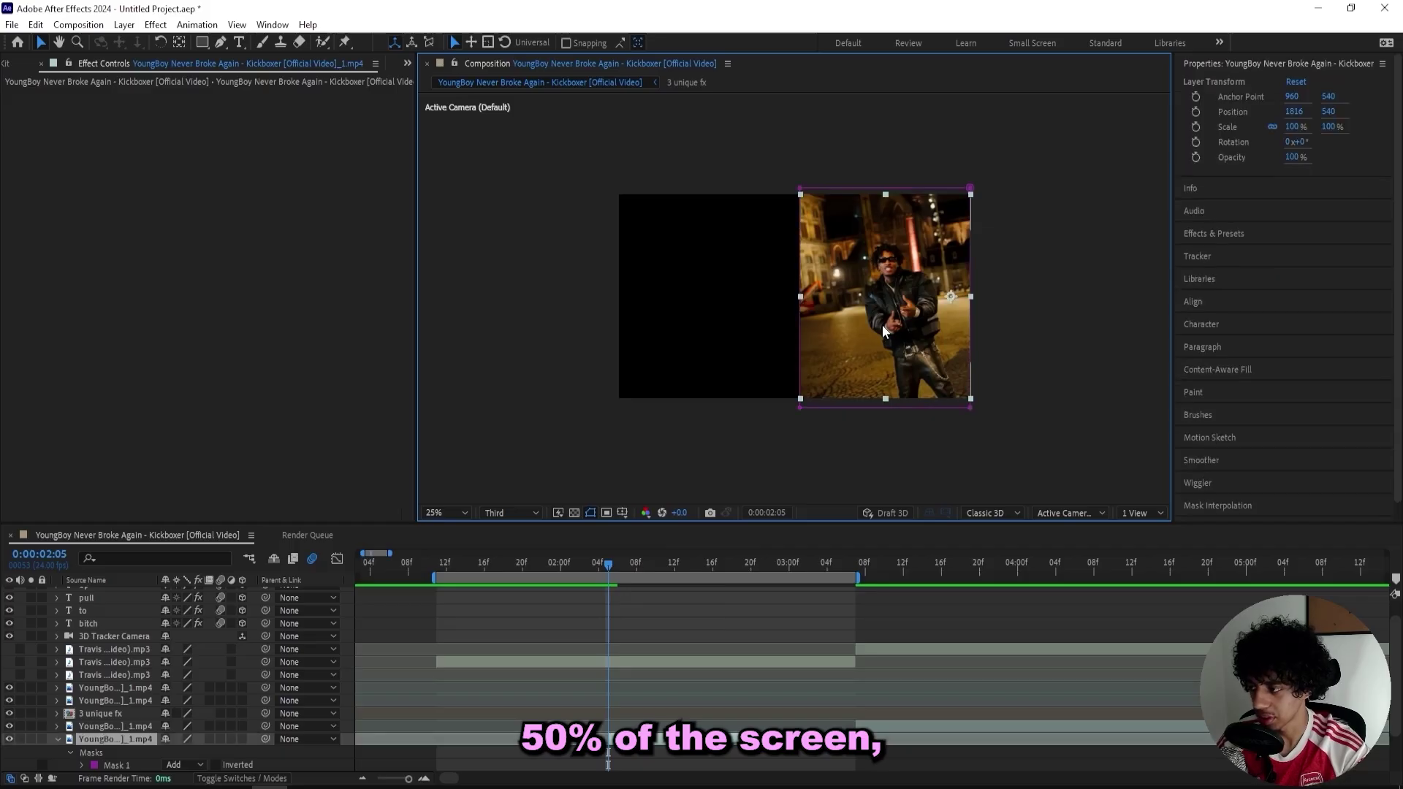
Show the proportional grid and align the mask's left edge with the frame's vertical center line
click(622, 512)
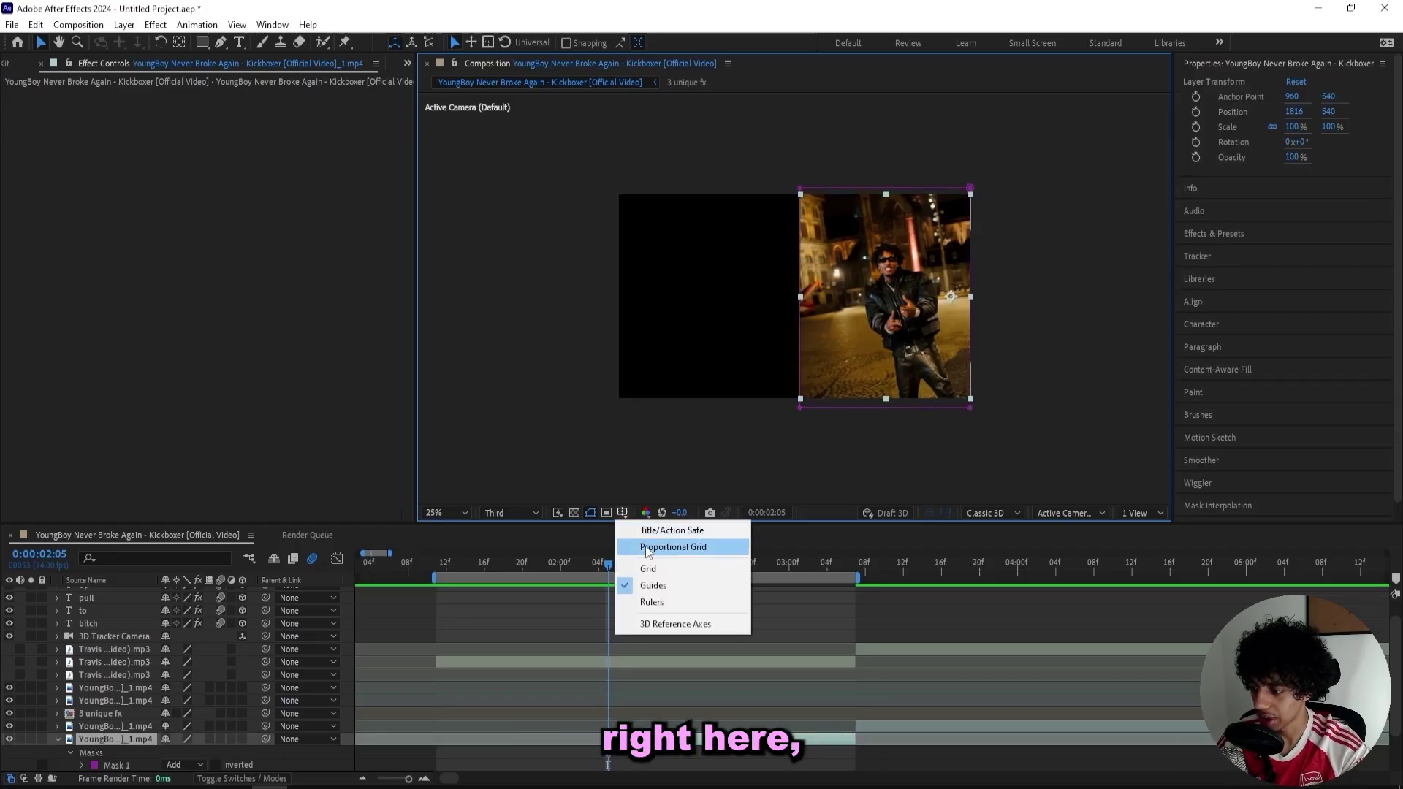
click(648, 547)
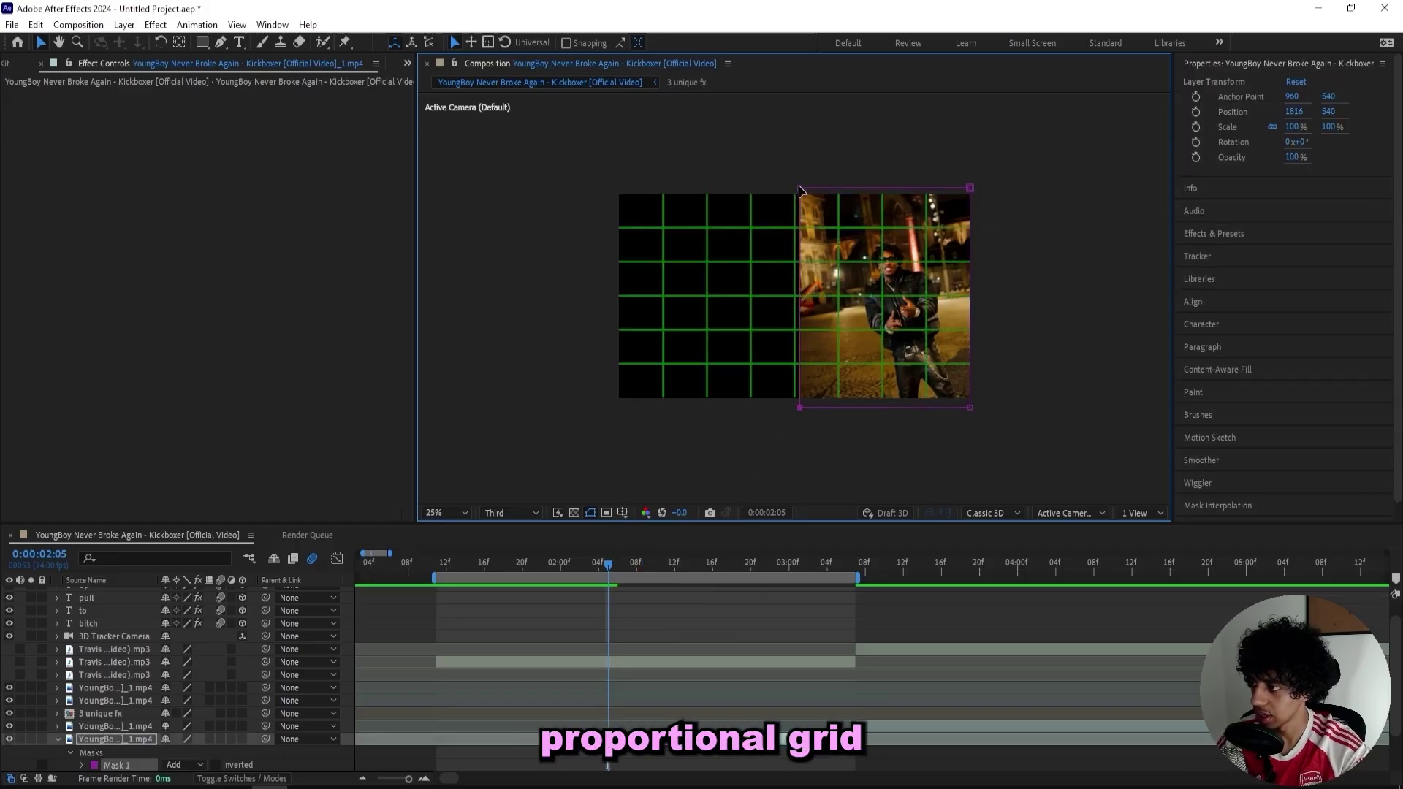
scroll(800, 189, up, 1)
scroll(817, 150, down, 1)
drag(799, 188, 794, 189)
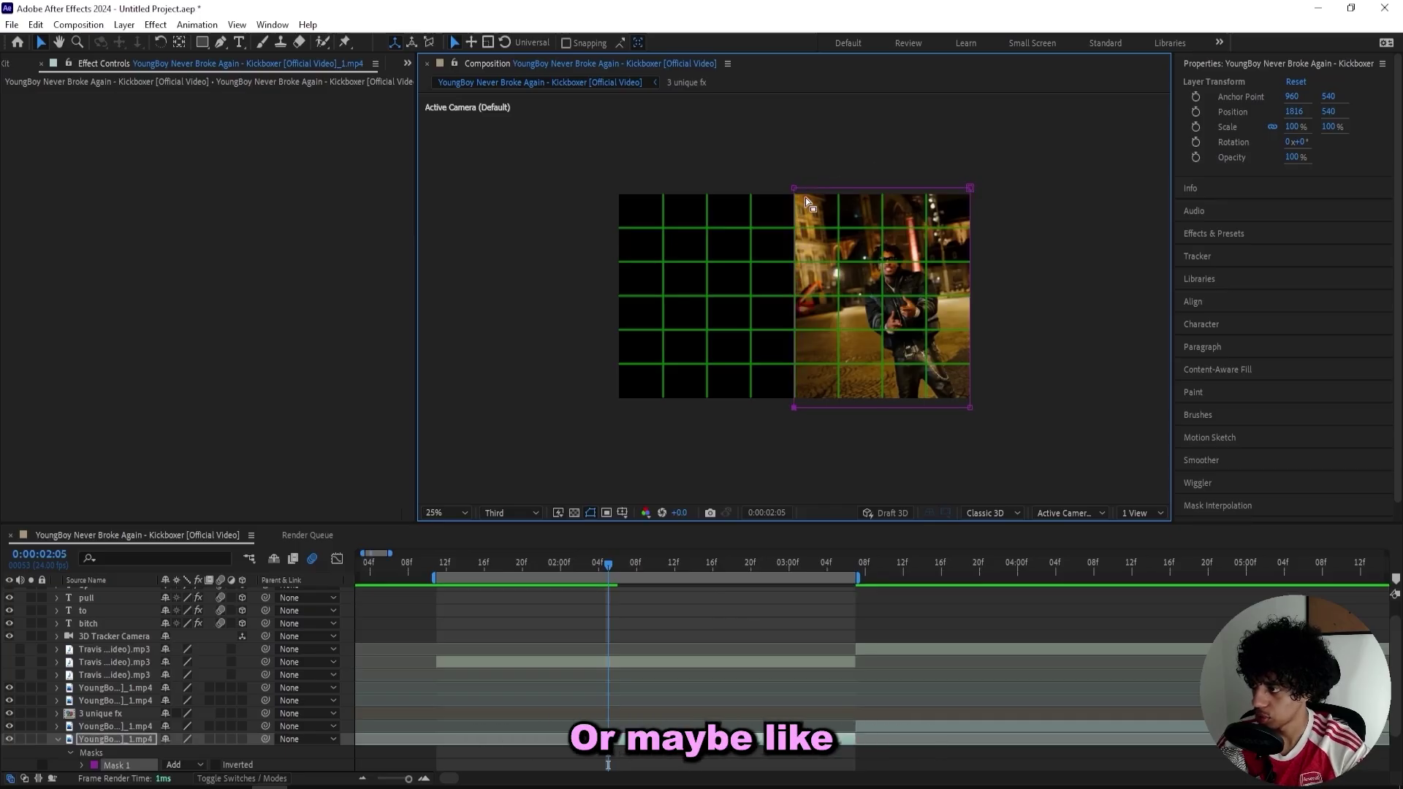
Narrow the mask from the left, shift the clip to position 1704, 540, and extend the mask to fill the frame's right half
drag(806, 191, 816, 192)
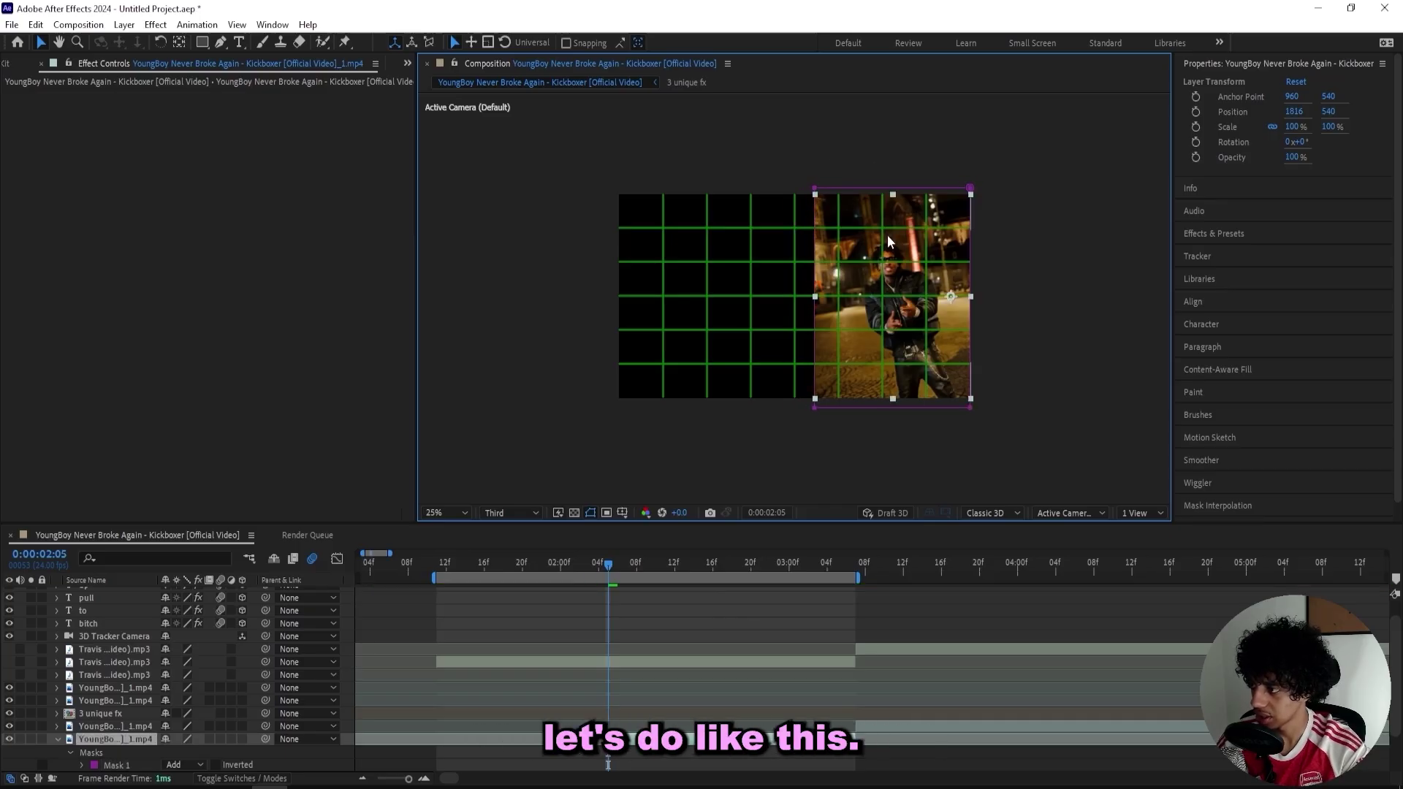
drag(889, 239, 884, 241)
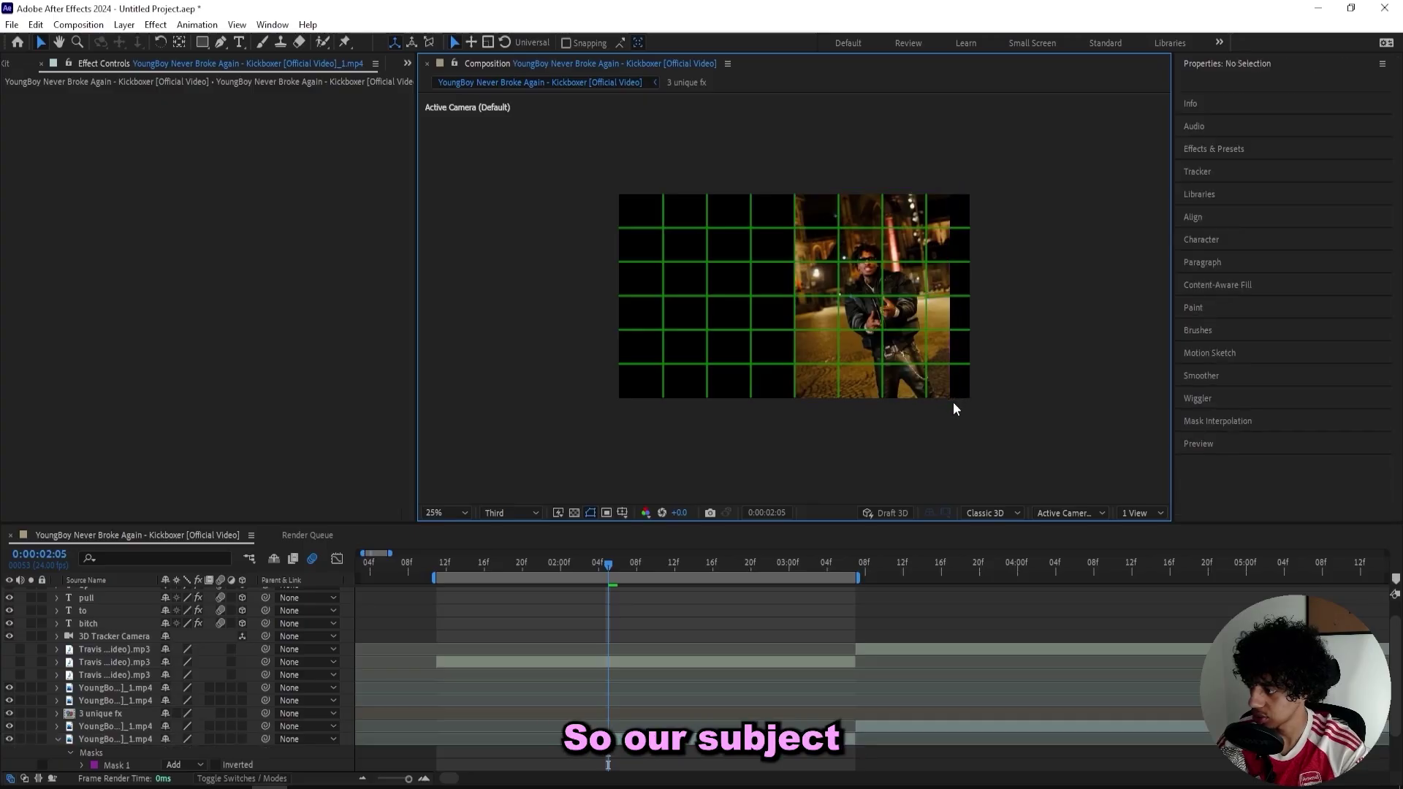
drag(952, 401, 970, 400)
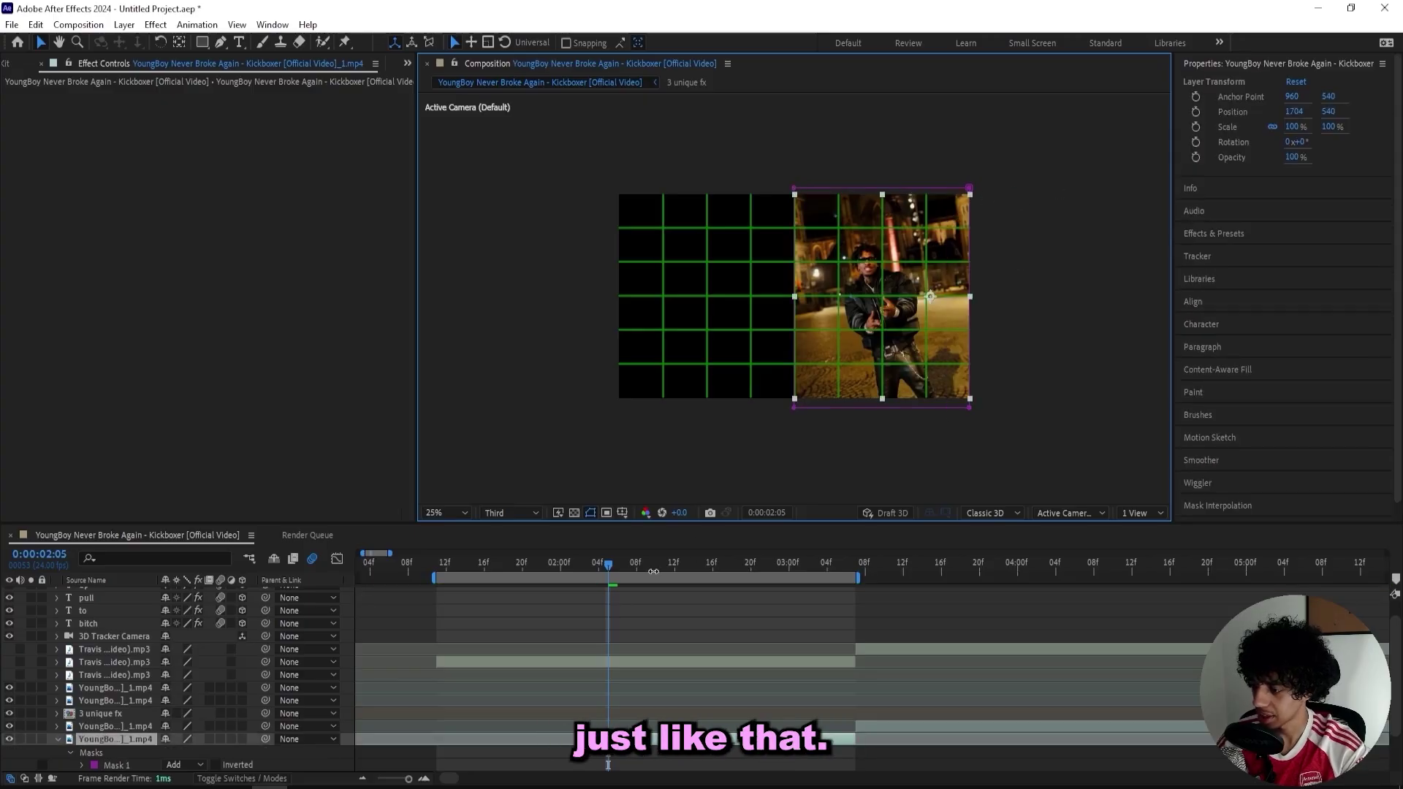
key(ctrl+shift+d)
drag(651, 568, 713, 570)
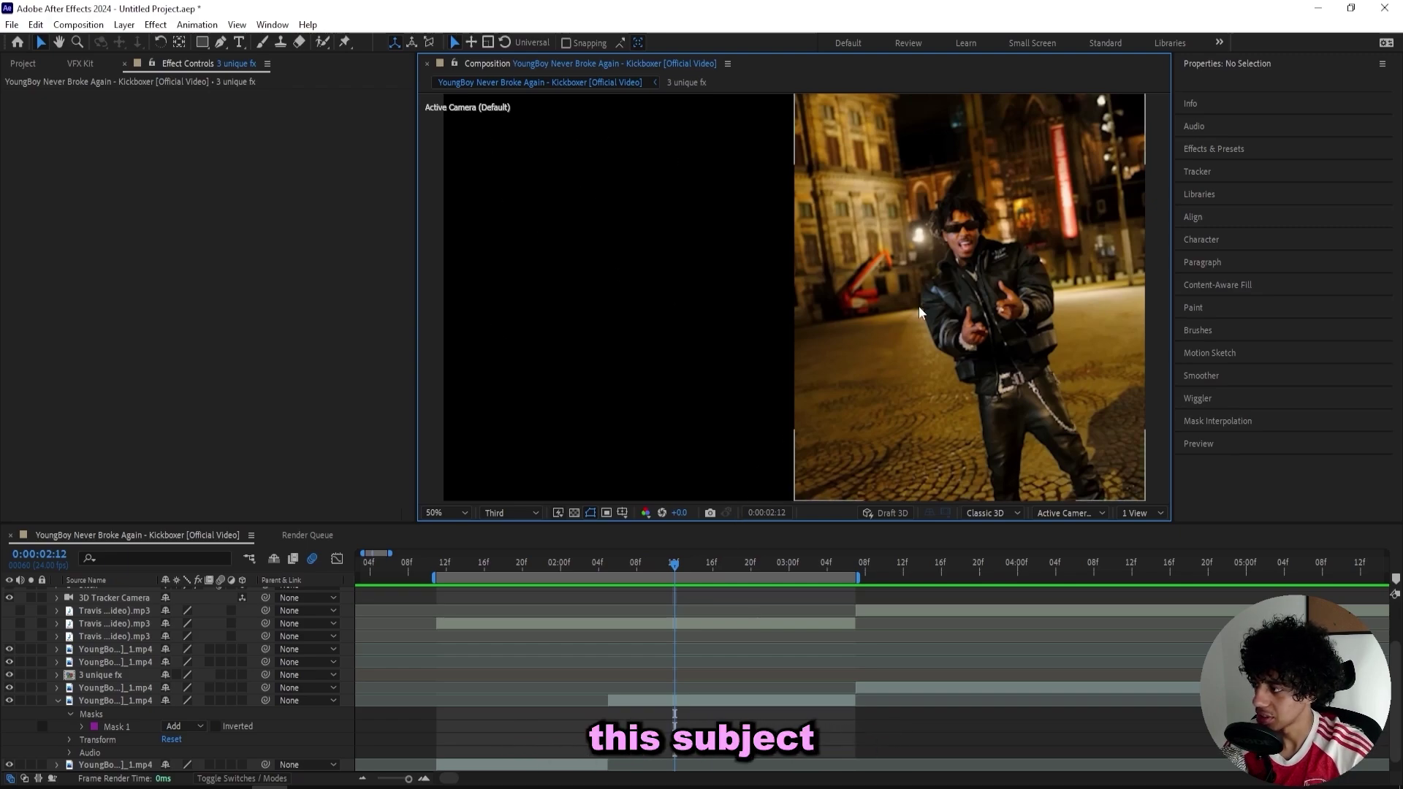
Create a white solid at the full 1920 × 1080 composition size
drag(674, 564, 674, 620)
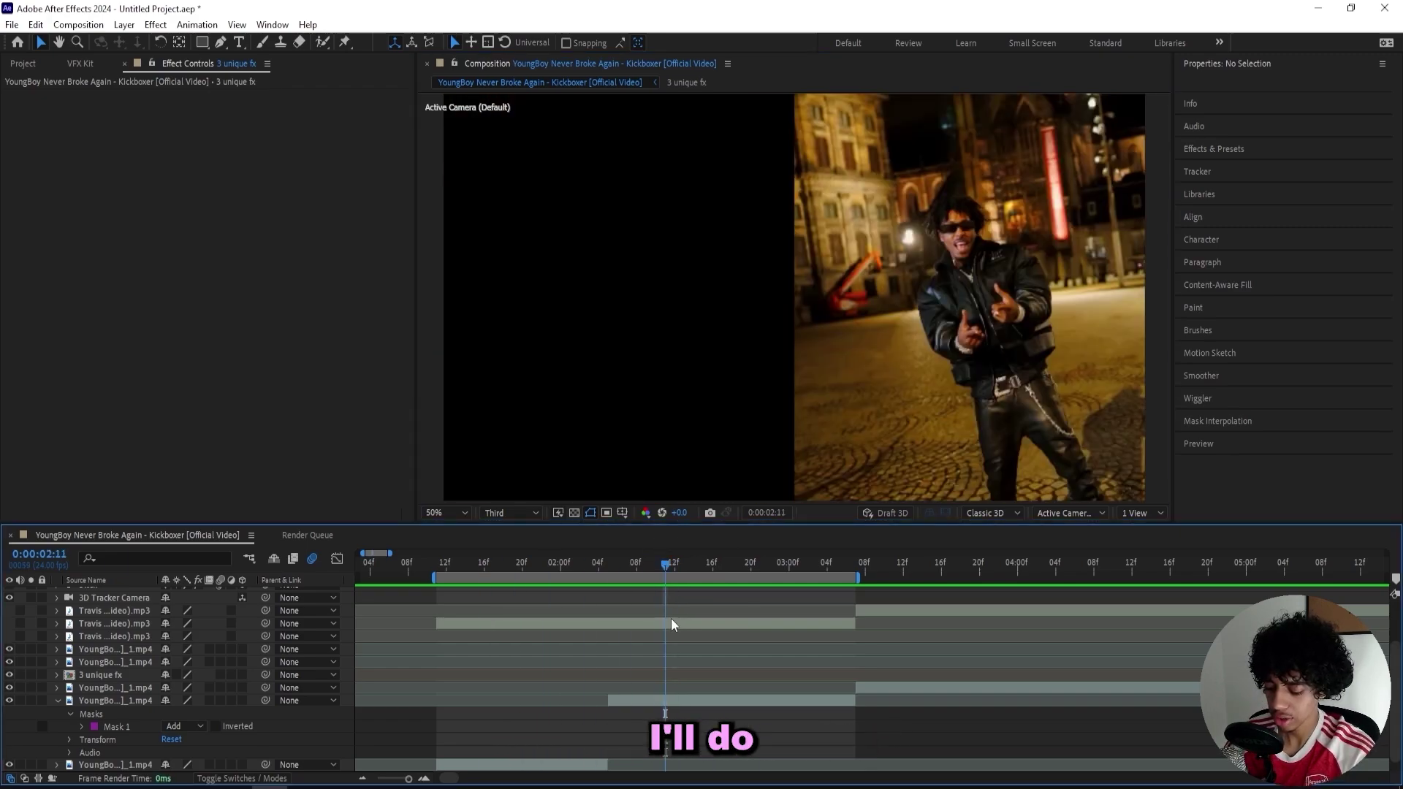
key(ctrl+y)
click(694, 497)
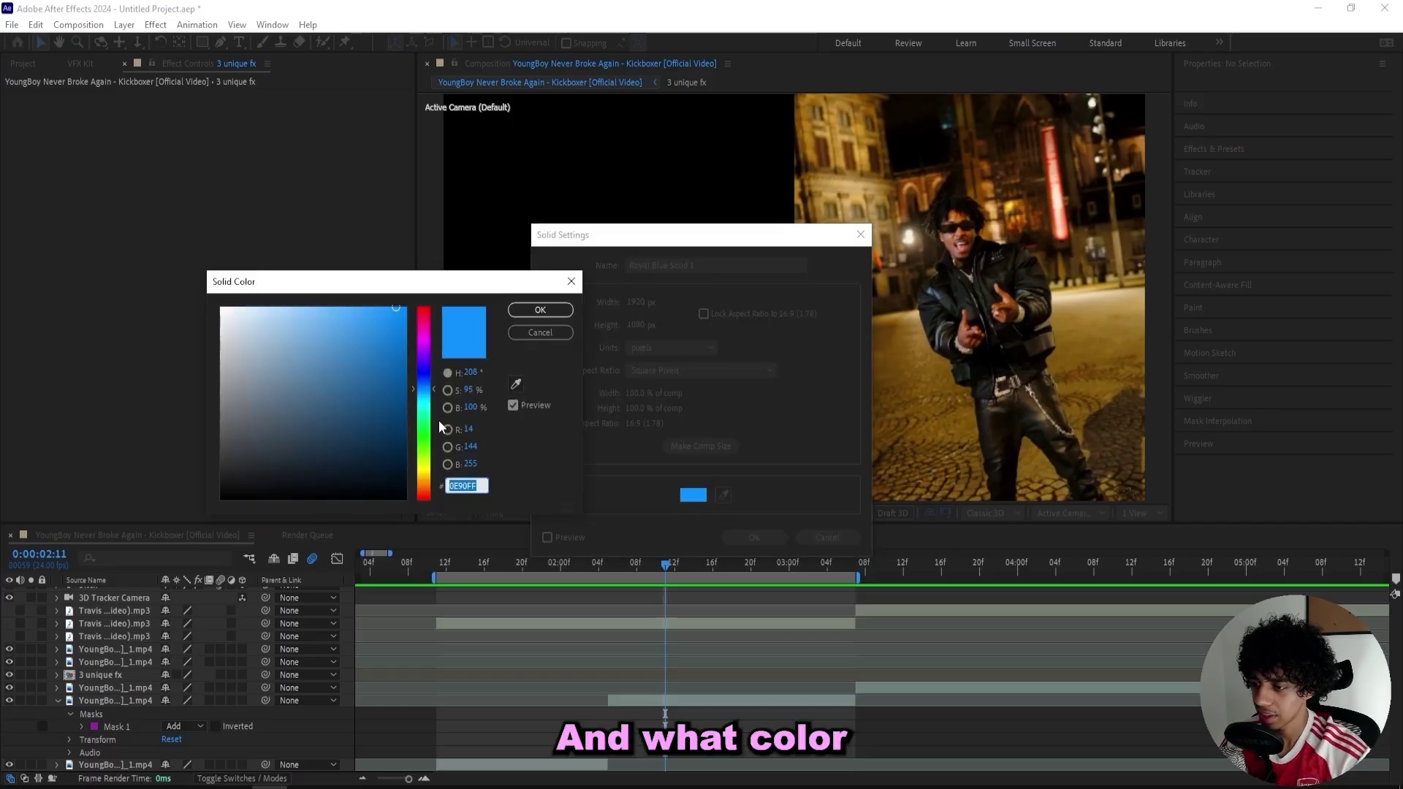
click(541, 310)
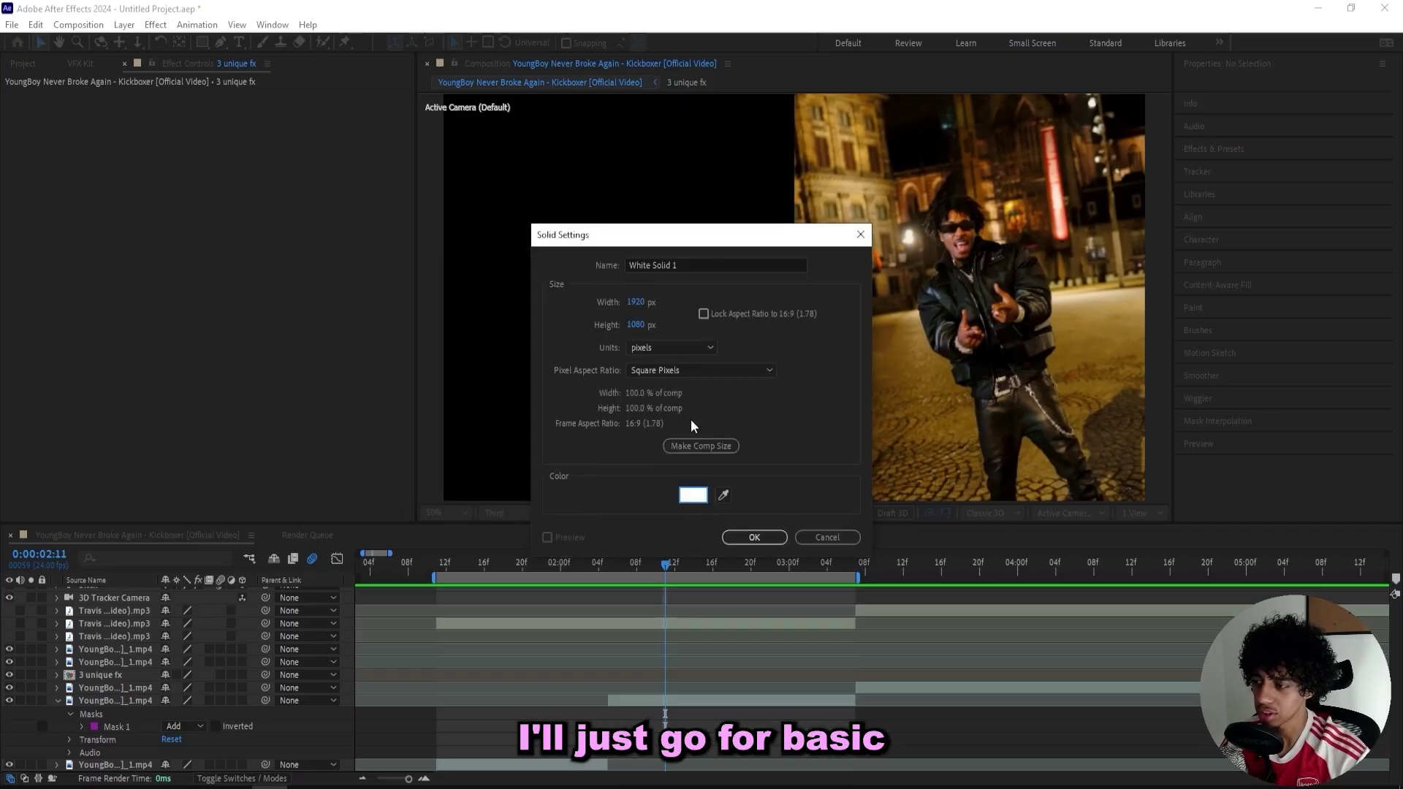
click(773, 540)
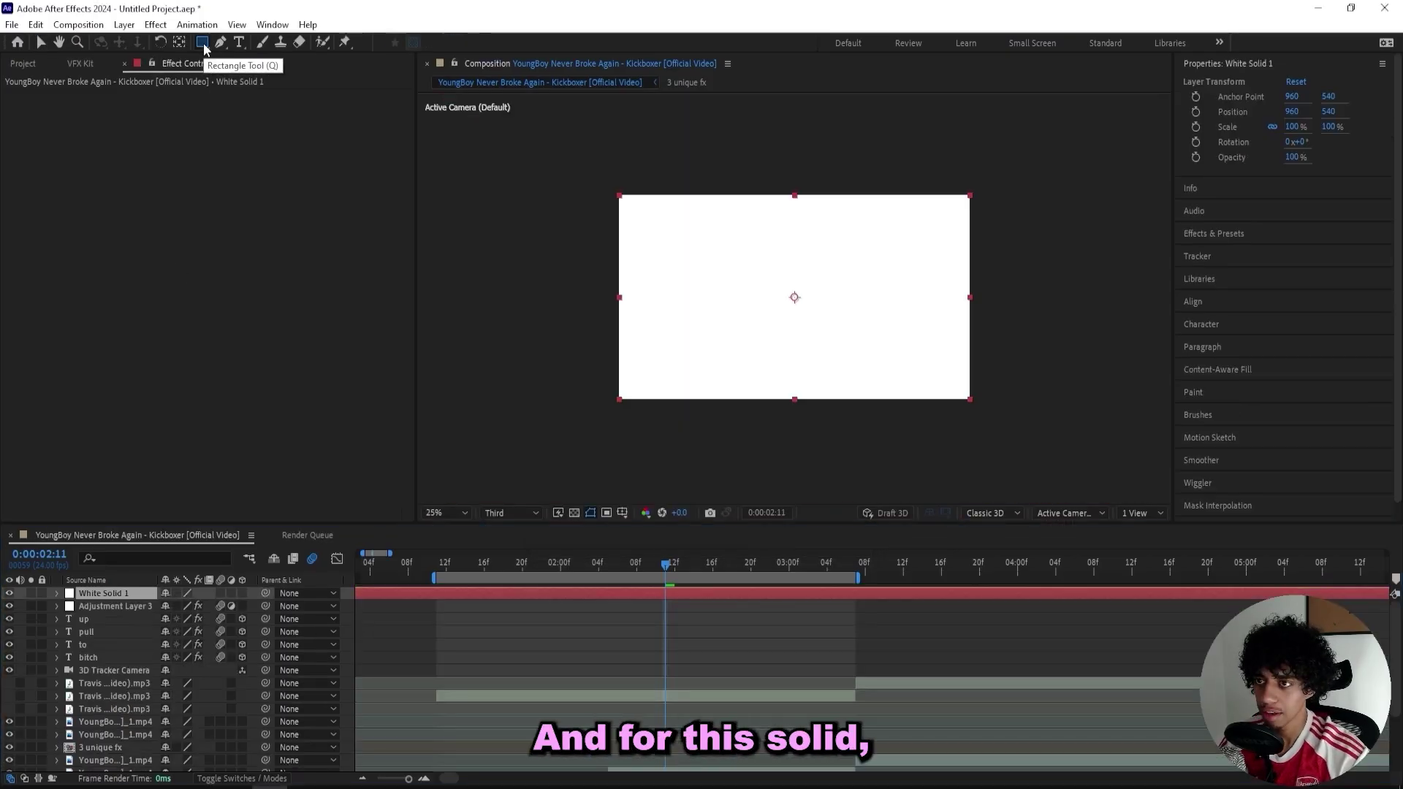
Mask the white solid down to a thin full-height vertical strip on the frame's center line
scroll(806, 442, up, 1)
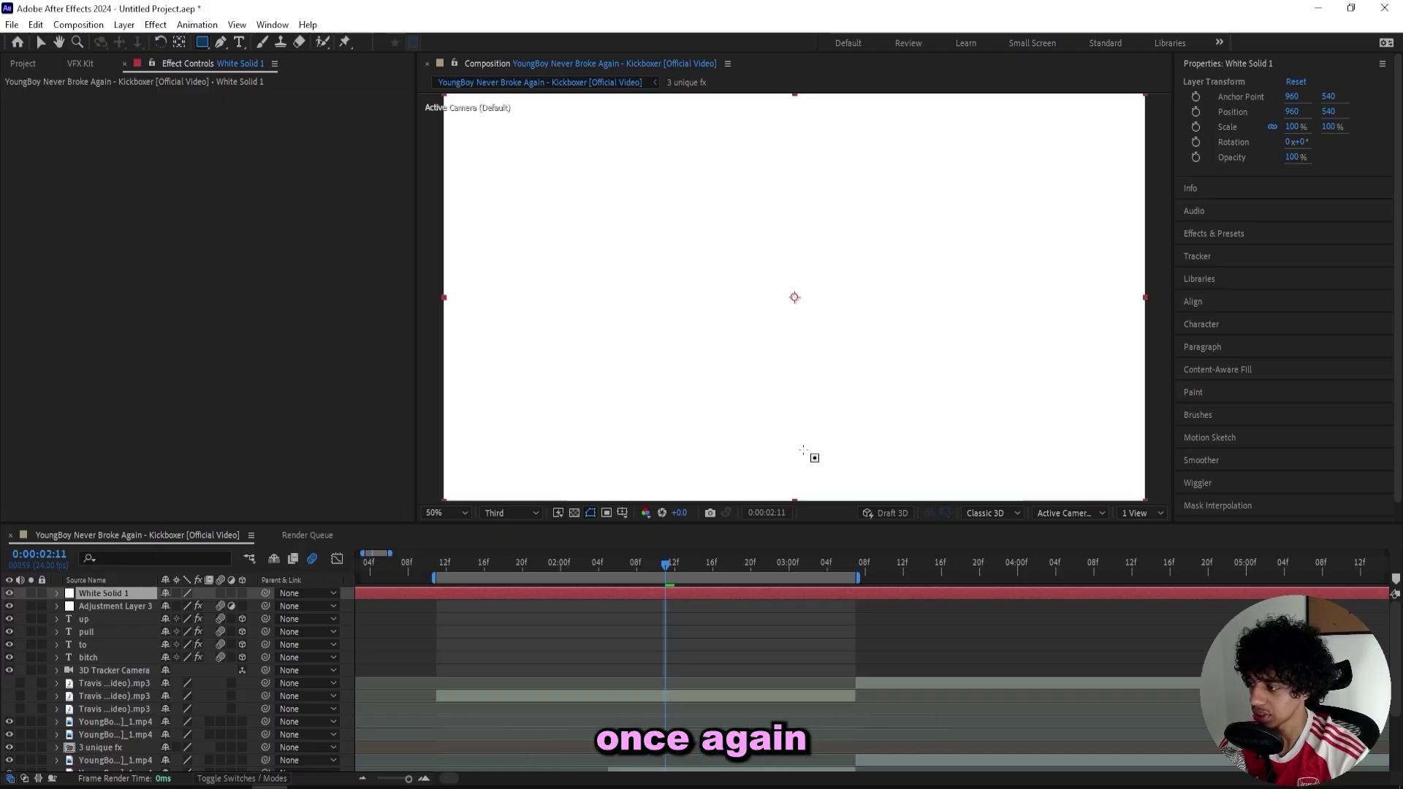
scroll(806, 453, down, 1)
drag(798, 405, 795, 392)
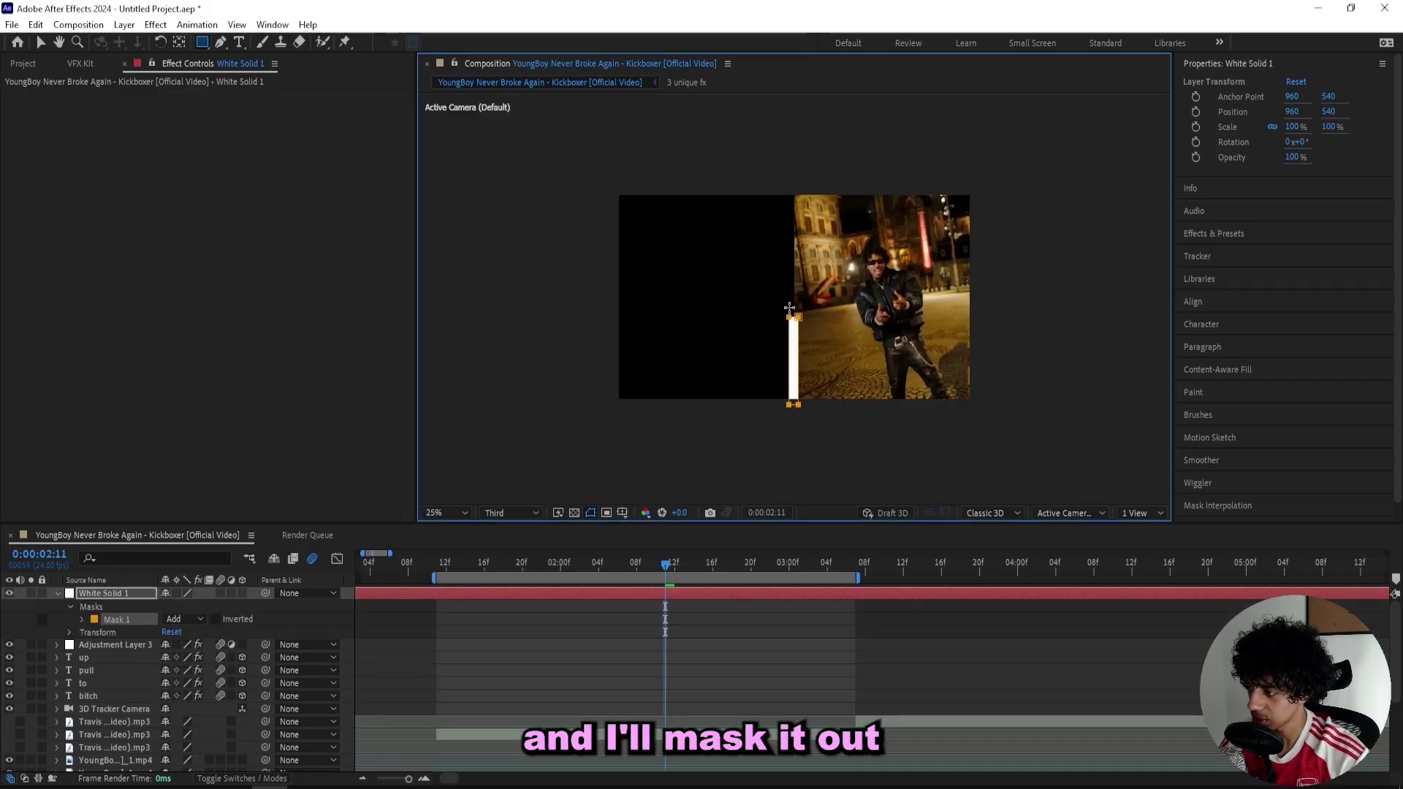
drag(790, 308, 797, 181)
scroll(795, 180, up, 2)
Shift the white strip slightly left to position 949, 540, along the edge of the masked clip
key(v)
key(p)
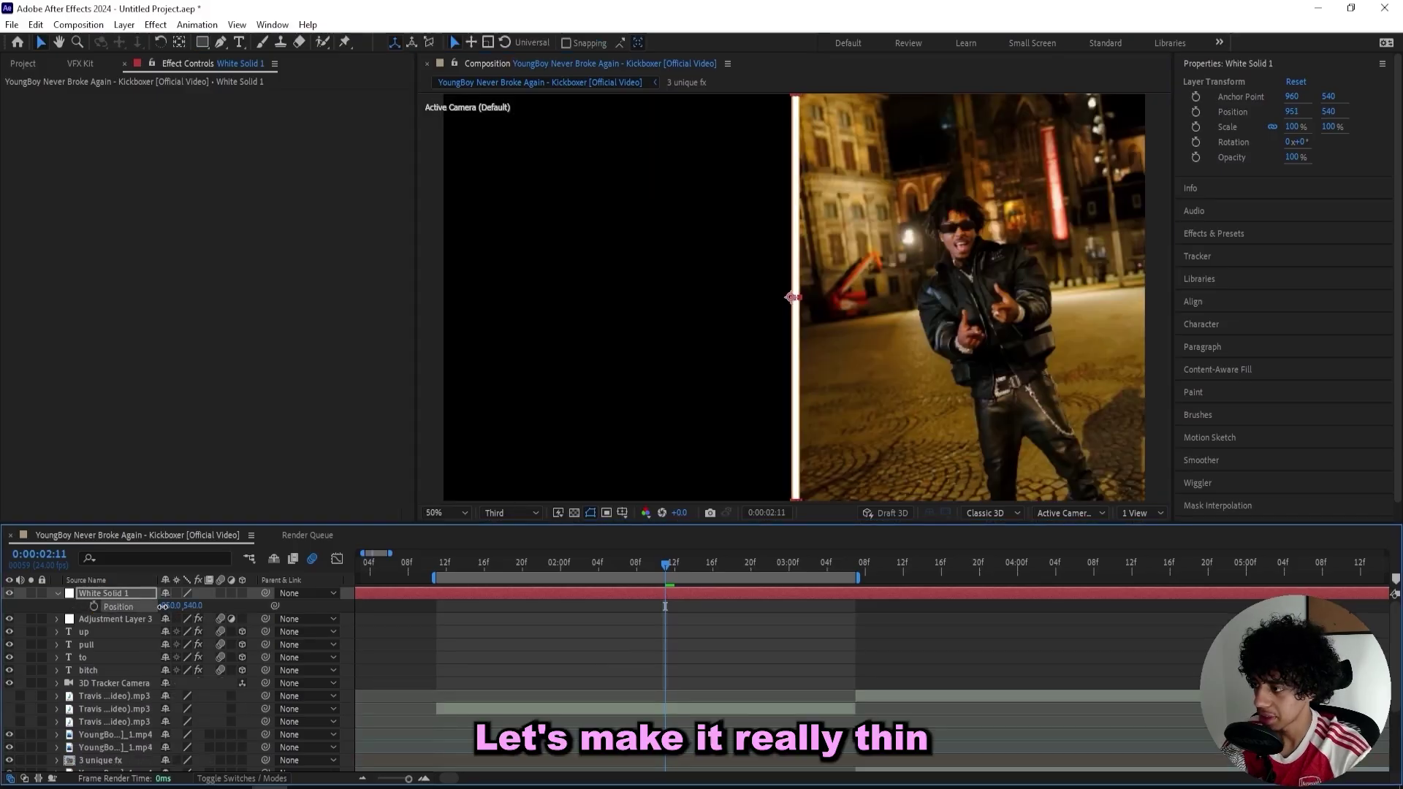
drag(163, 606, 159, 606)
scroll(721, 354, down, 2)
Apply the Deep Glow effect to the white strip and lower its exposure to 0.34
click(725, 595)
key(ctrl+space)
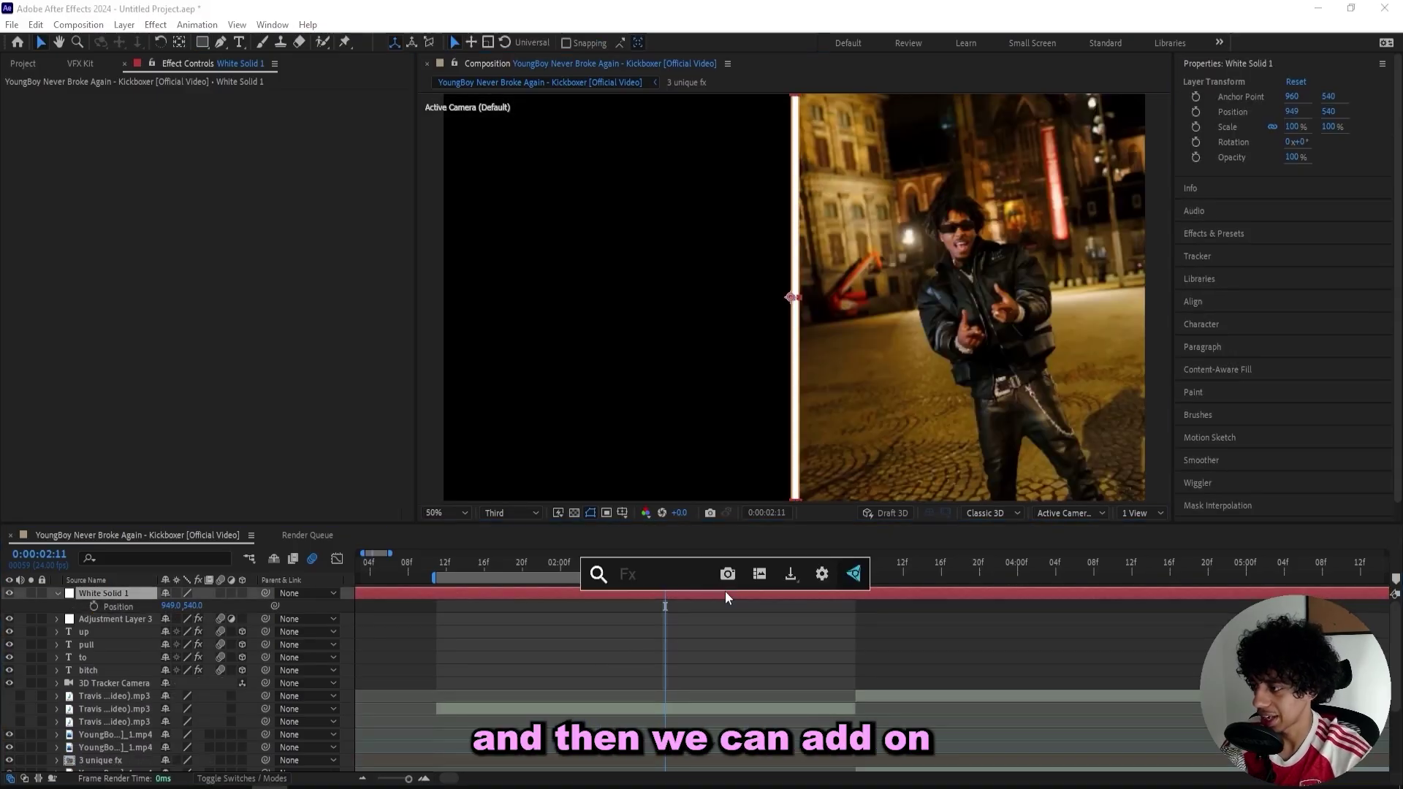
text(deep glow)
key(Return)
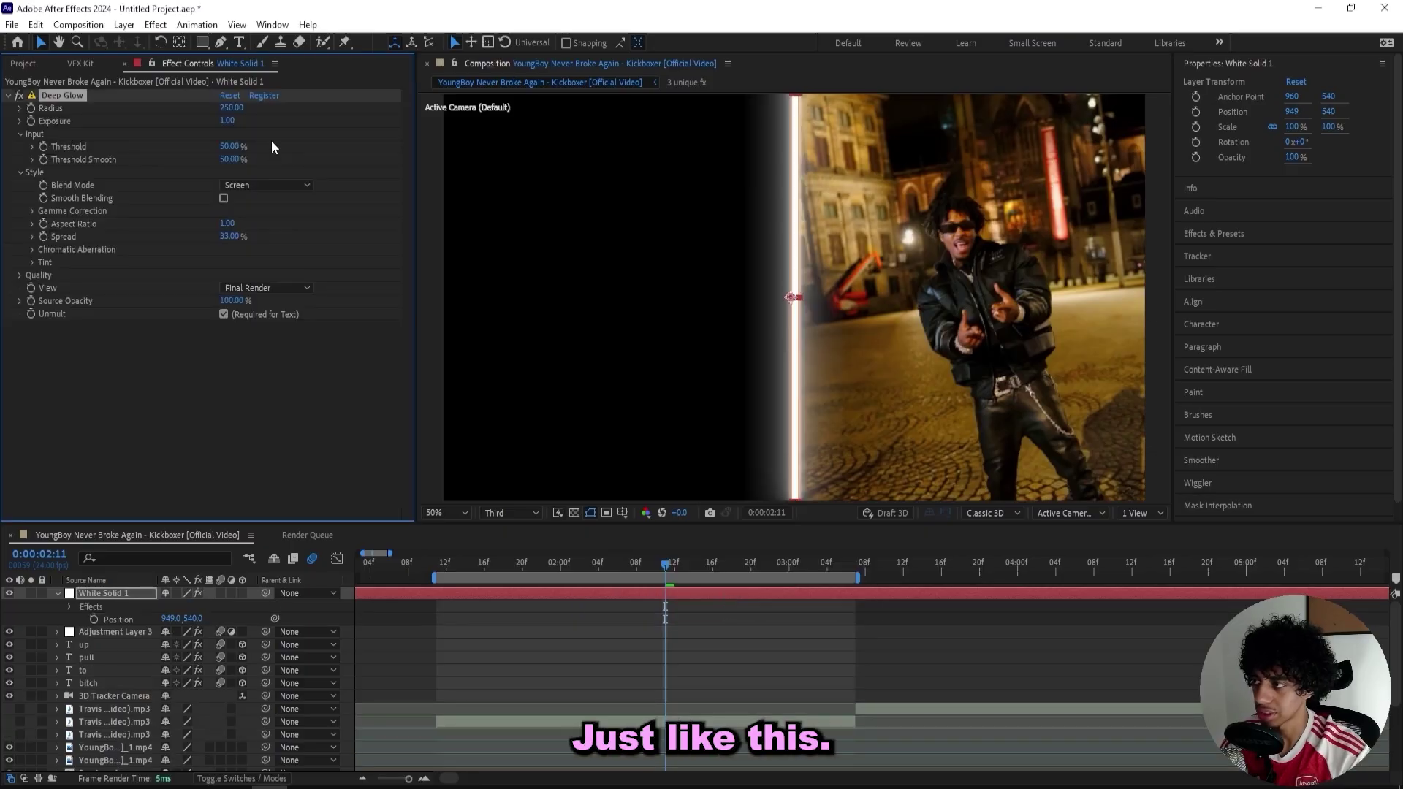
drag(222, 122, 174, 121)
click(446, 513)
click(452, 248)
click(450, 274)
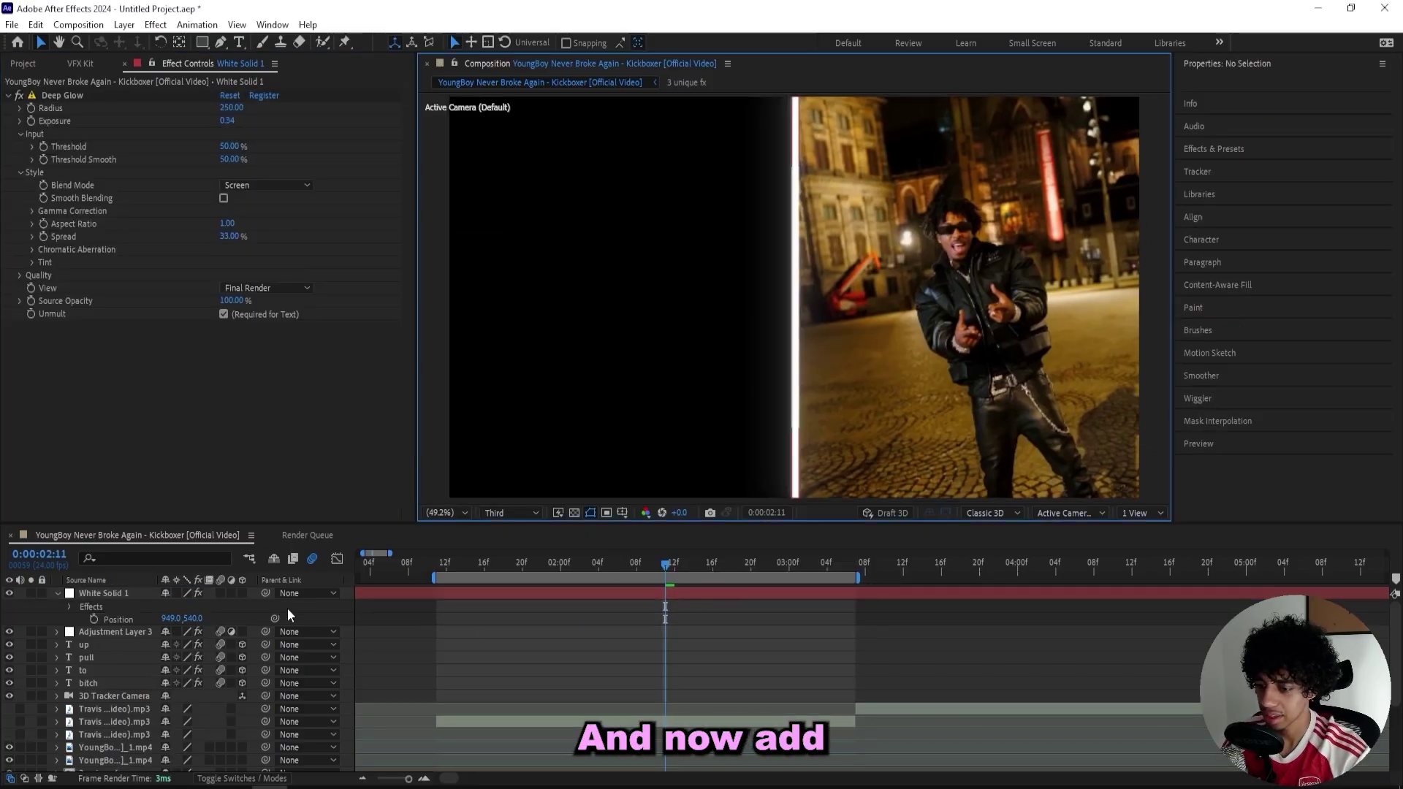
Add the text "ima" near the top of the black half, with the playhead at 0:00:02:05
drag(541, 564, 610, 566)
scroll(591, 566, down, 3)
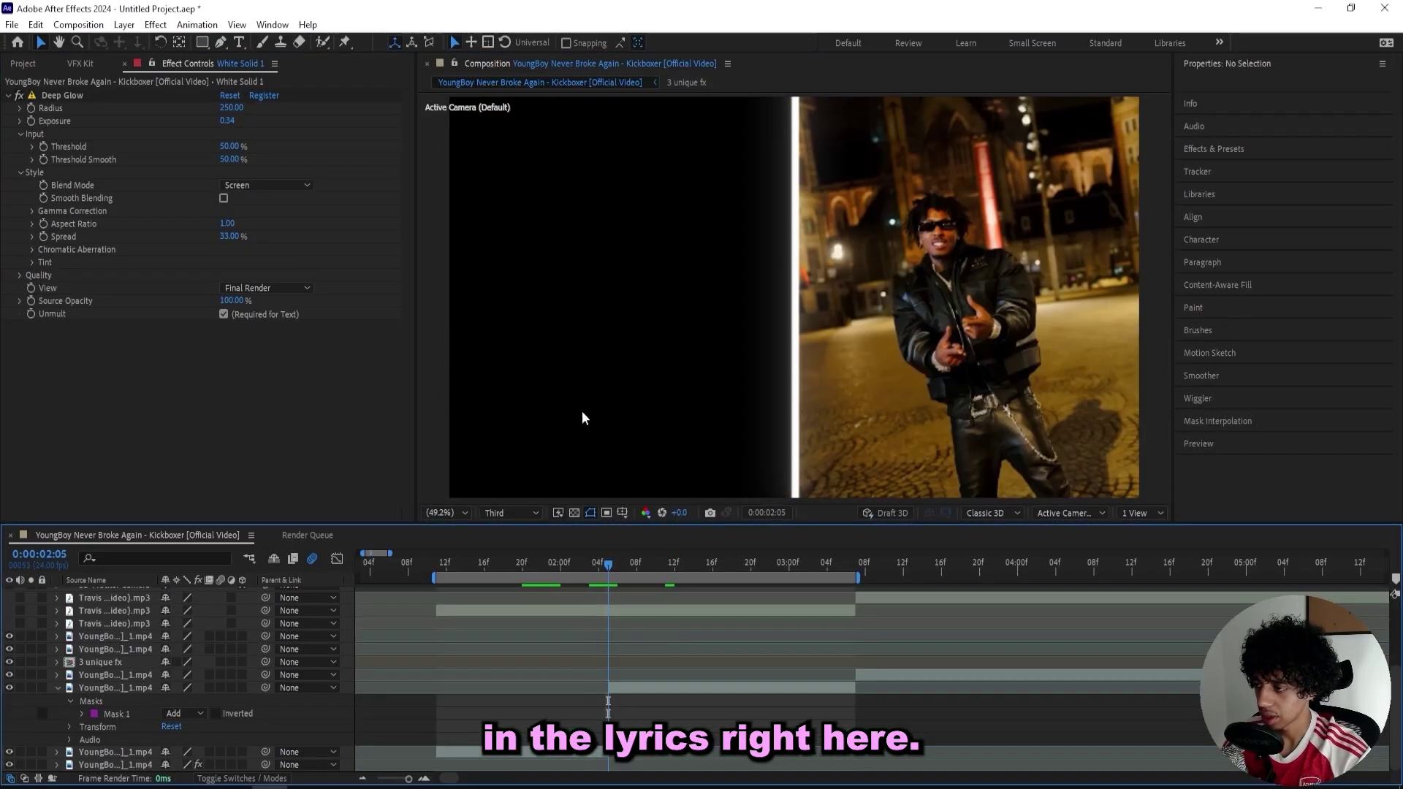
key(ctrl+t)
click(683, 212)
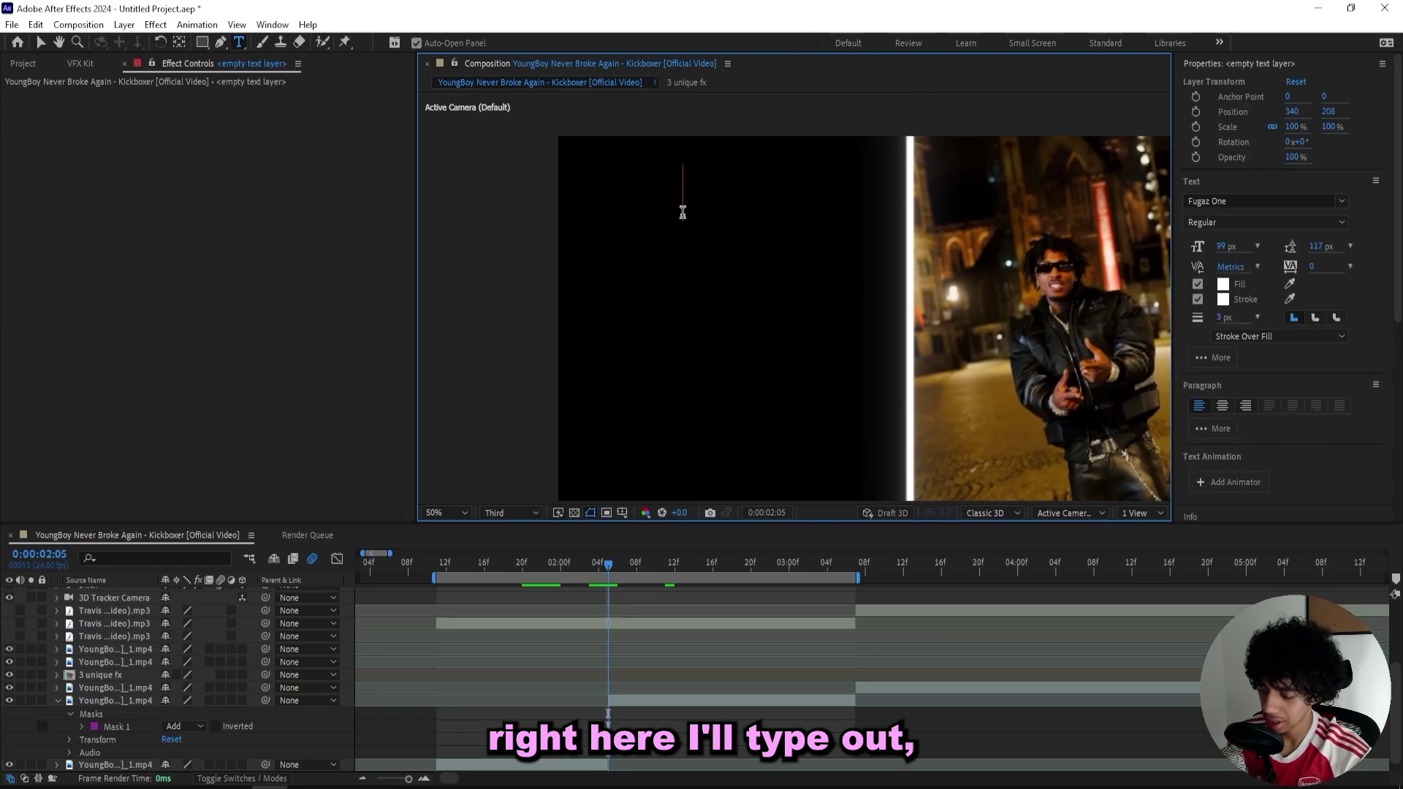
text(ima)
Set the font of the "ima" text to Arial Black
click(1208, 198)
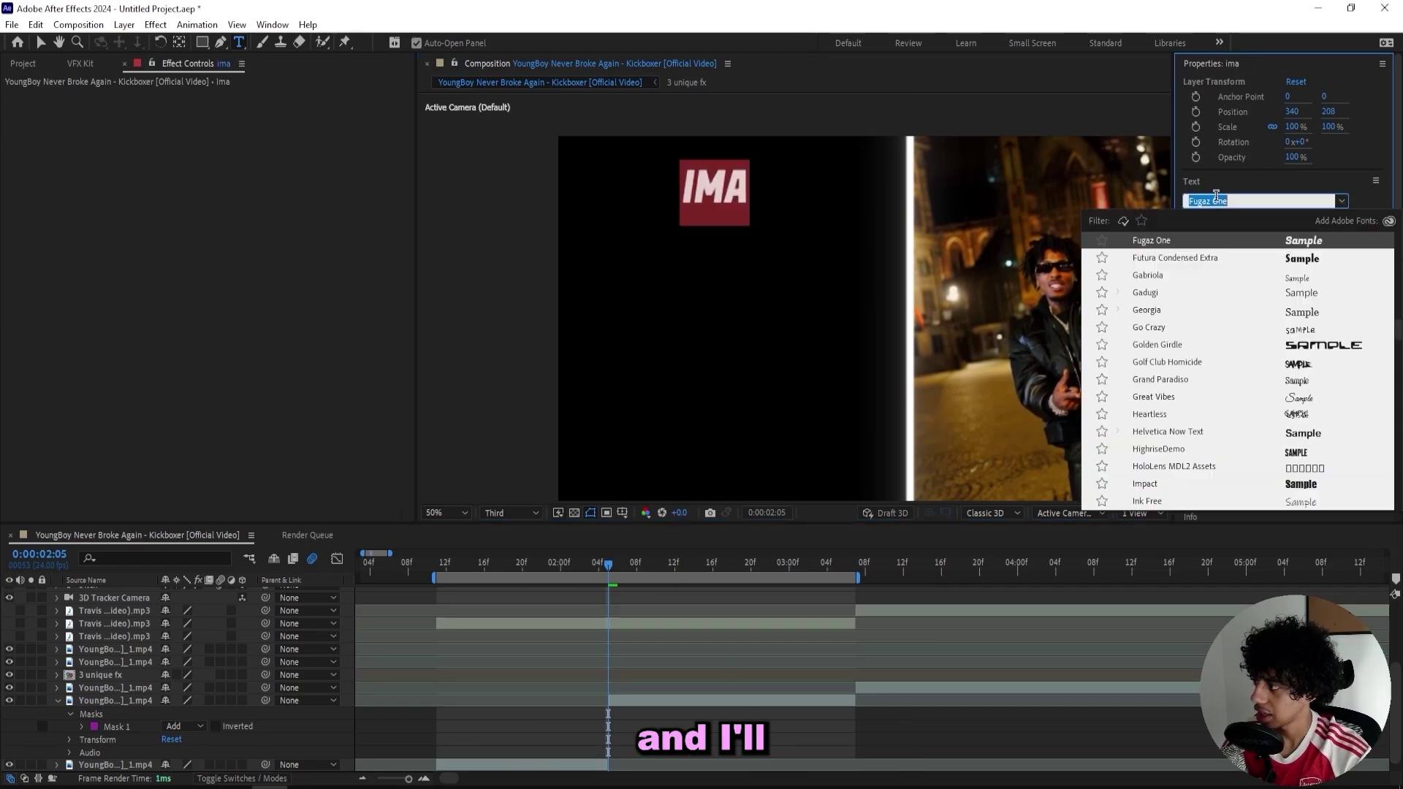
text(arial black)
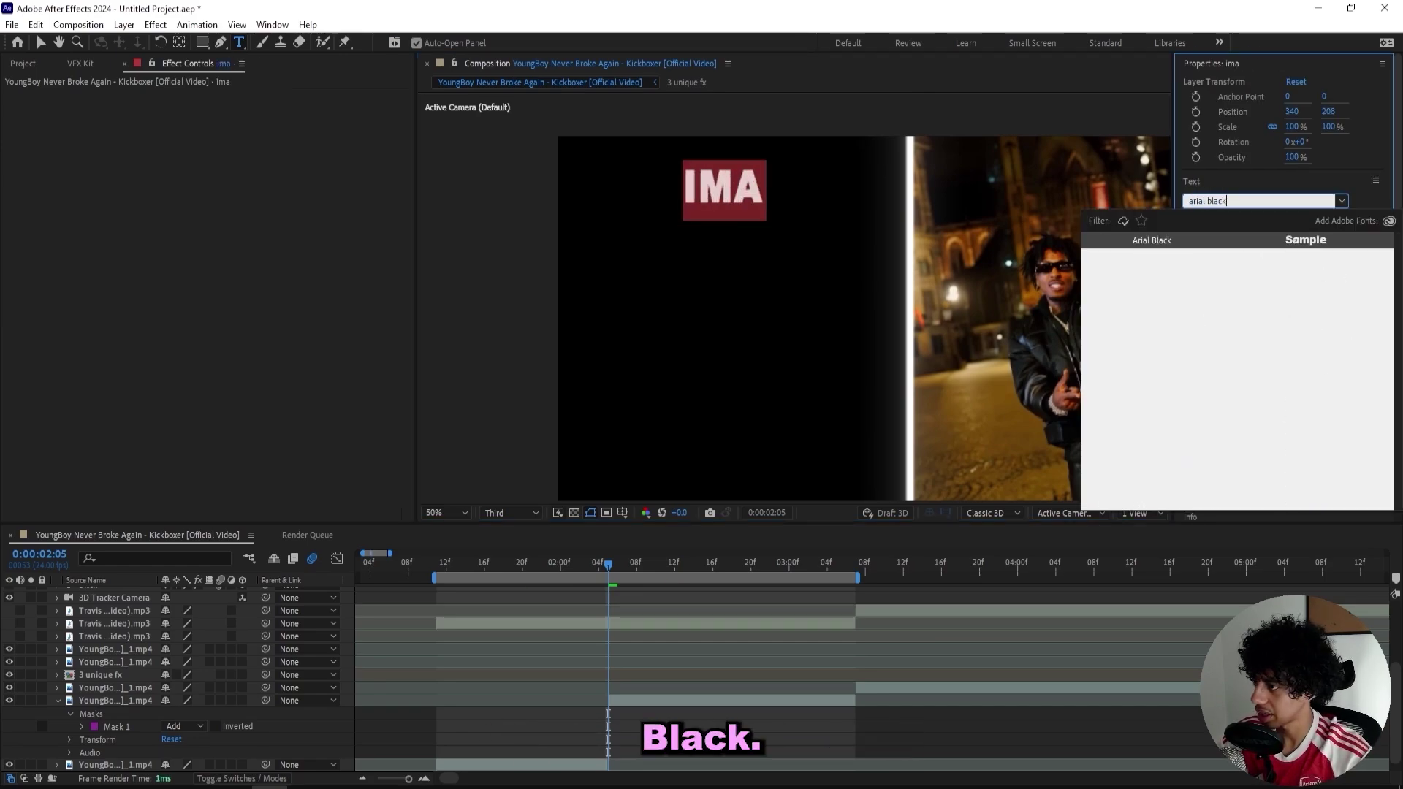
key(Return)
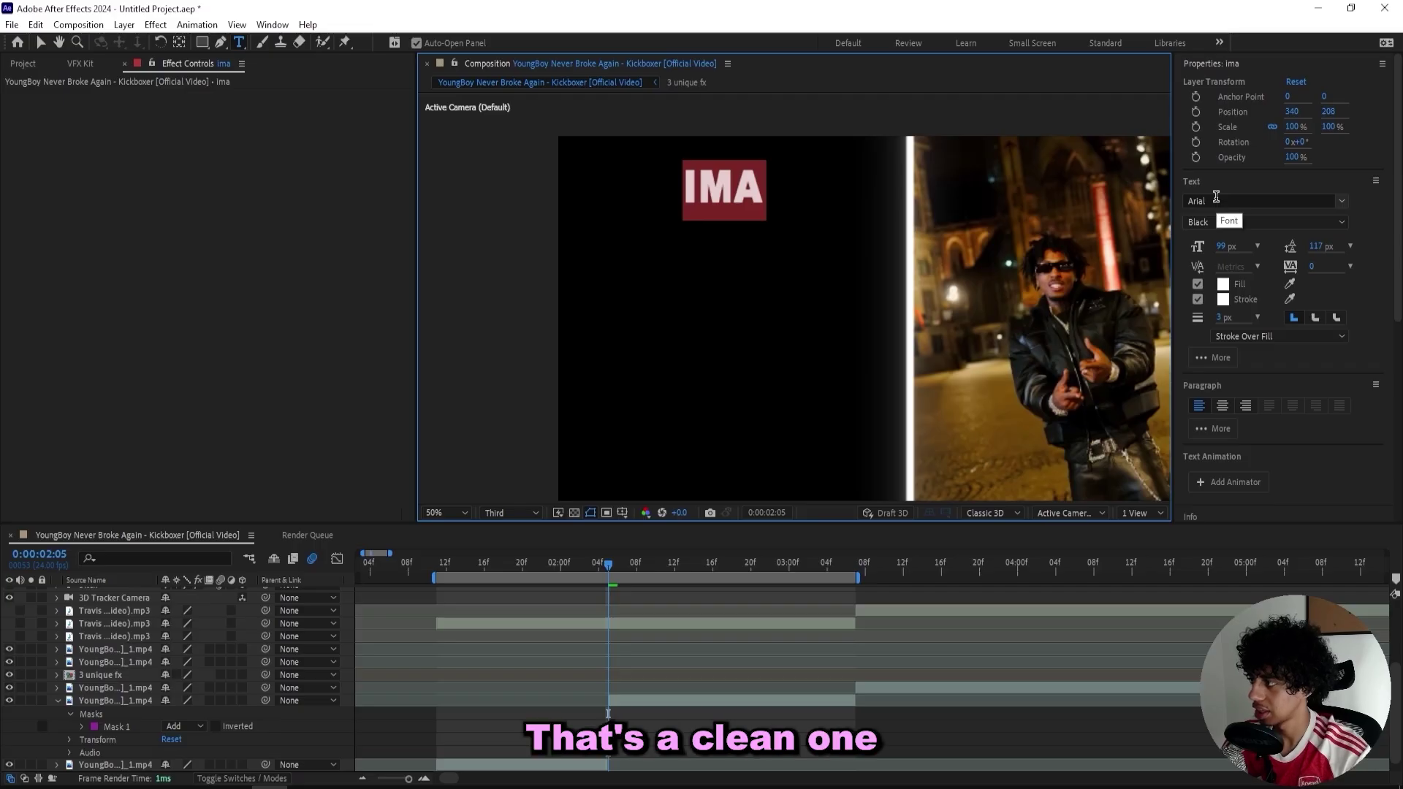
click(41, 42)
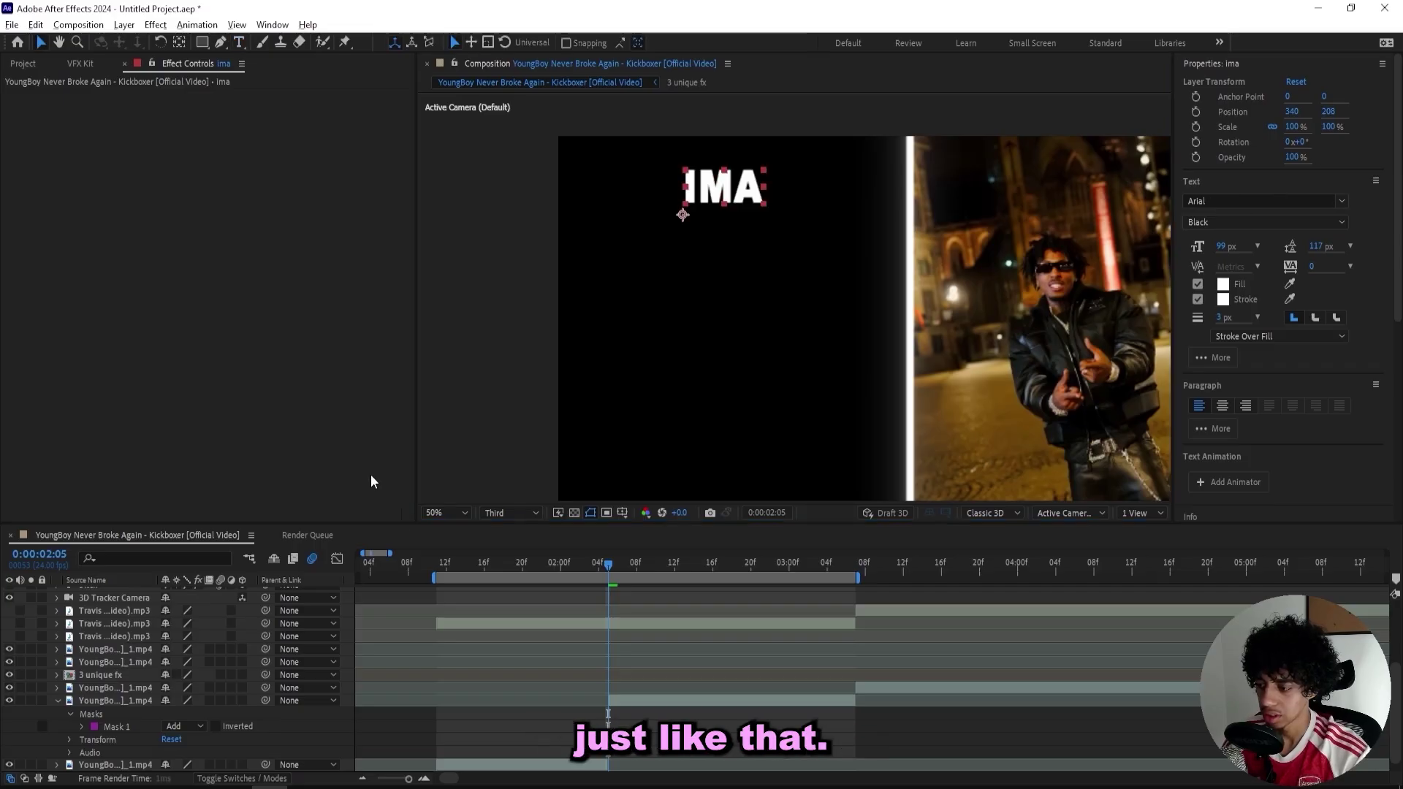
Split the "ima" text layer at 0:00:02:05 and delete the part before it
scroll(687, 630, up, 3)
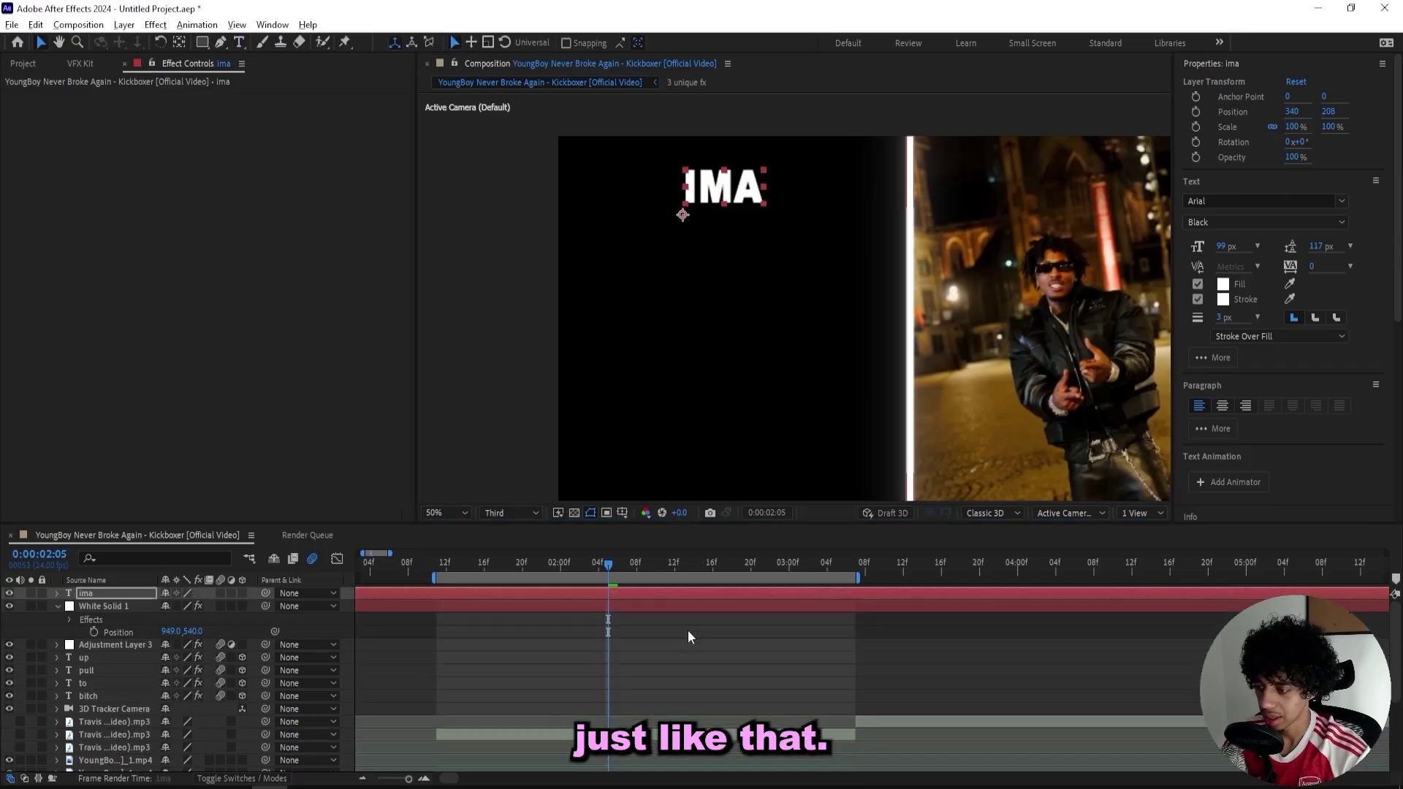
key(ctrl+shift+d)
key(Delete)
Place the "ima" layer directly above the masked clip in the layer stack and scale it to 173%
click(620, 595)
drag(131, 594, 99, 761)
drag(98, 762, 100, 771)
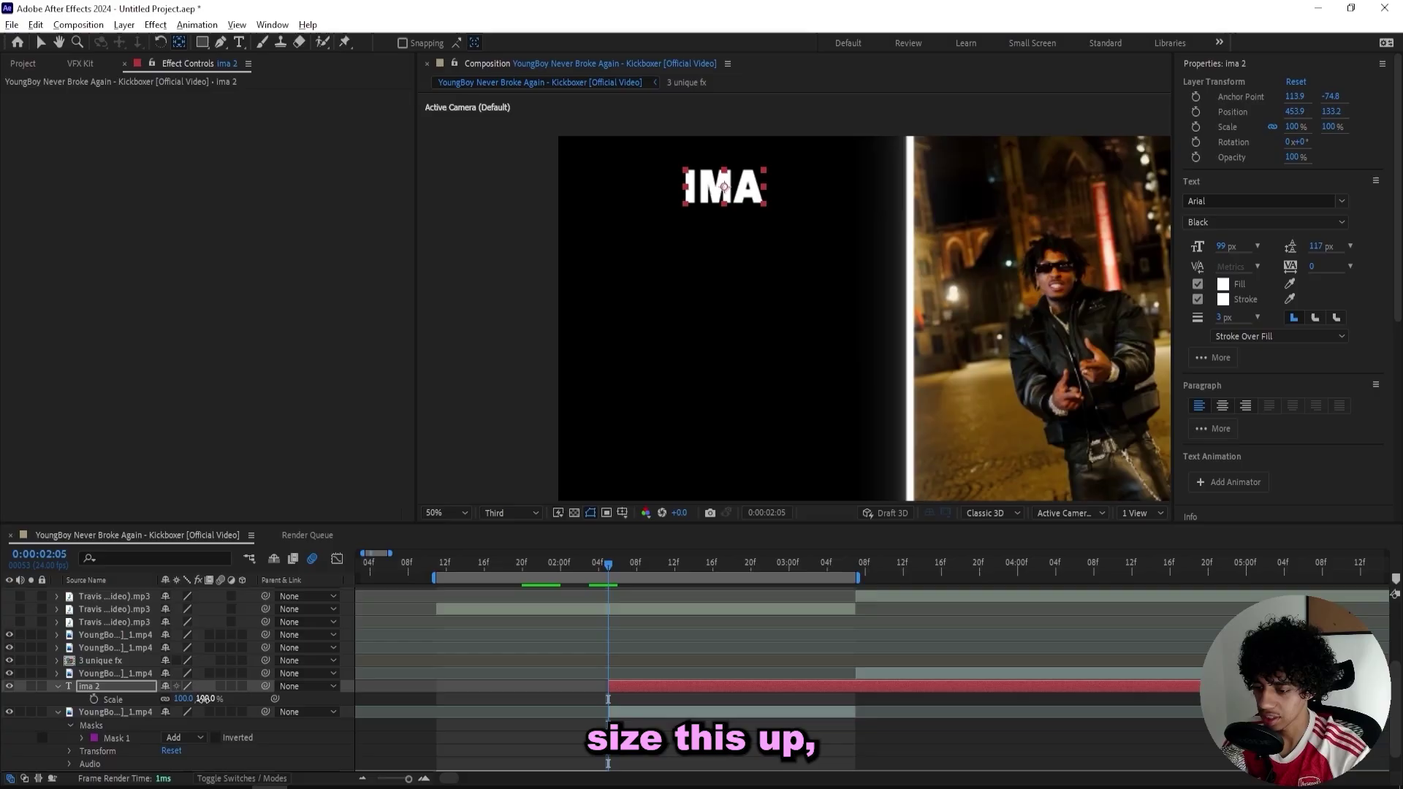
drag(207, 699, 260, 699)
Start the work area at 0:00:02:05 and duplicate the "ima" layer with the copy beginning at 0:00:02:10
key(ctrl+d)
key(b)
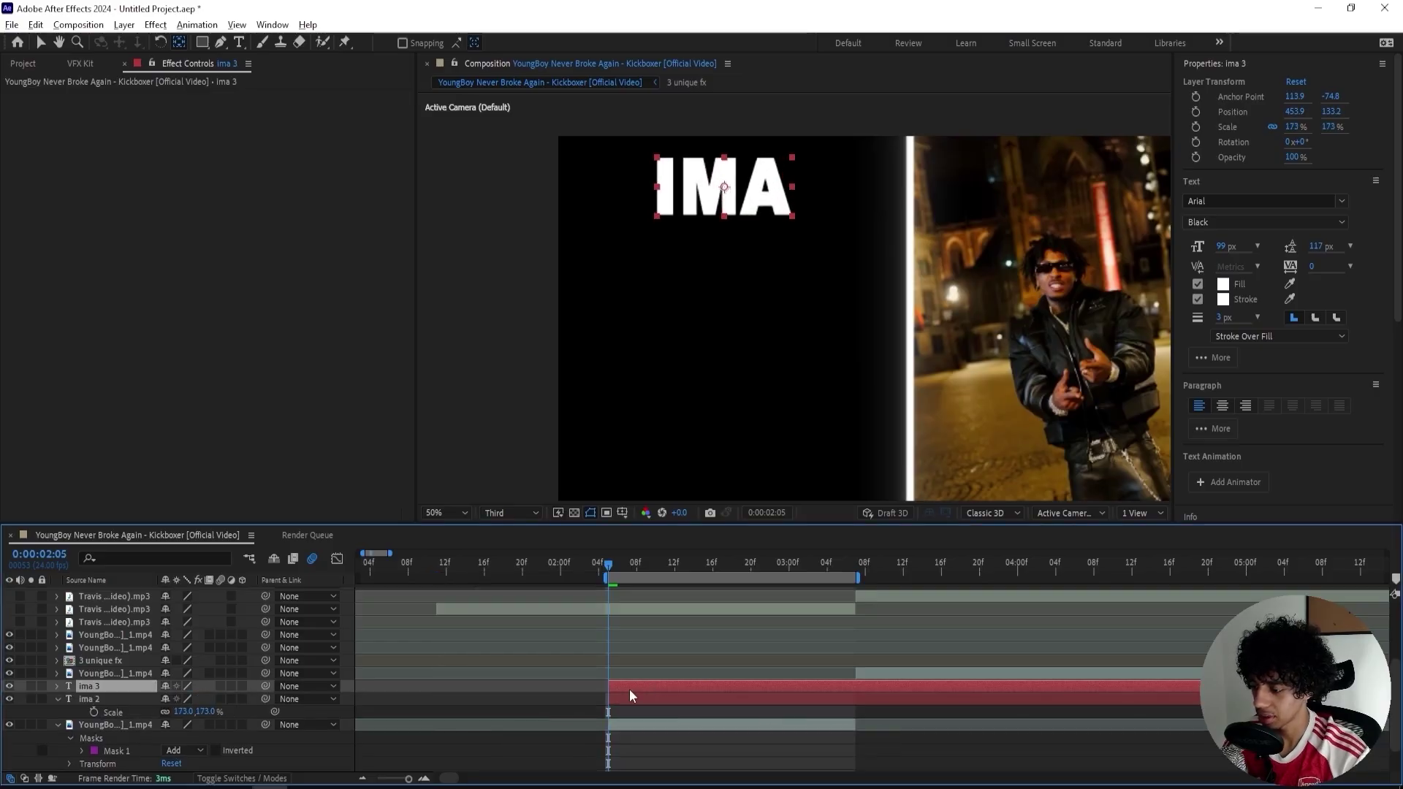
drag(637, 693, 673, 683)
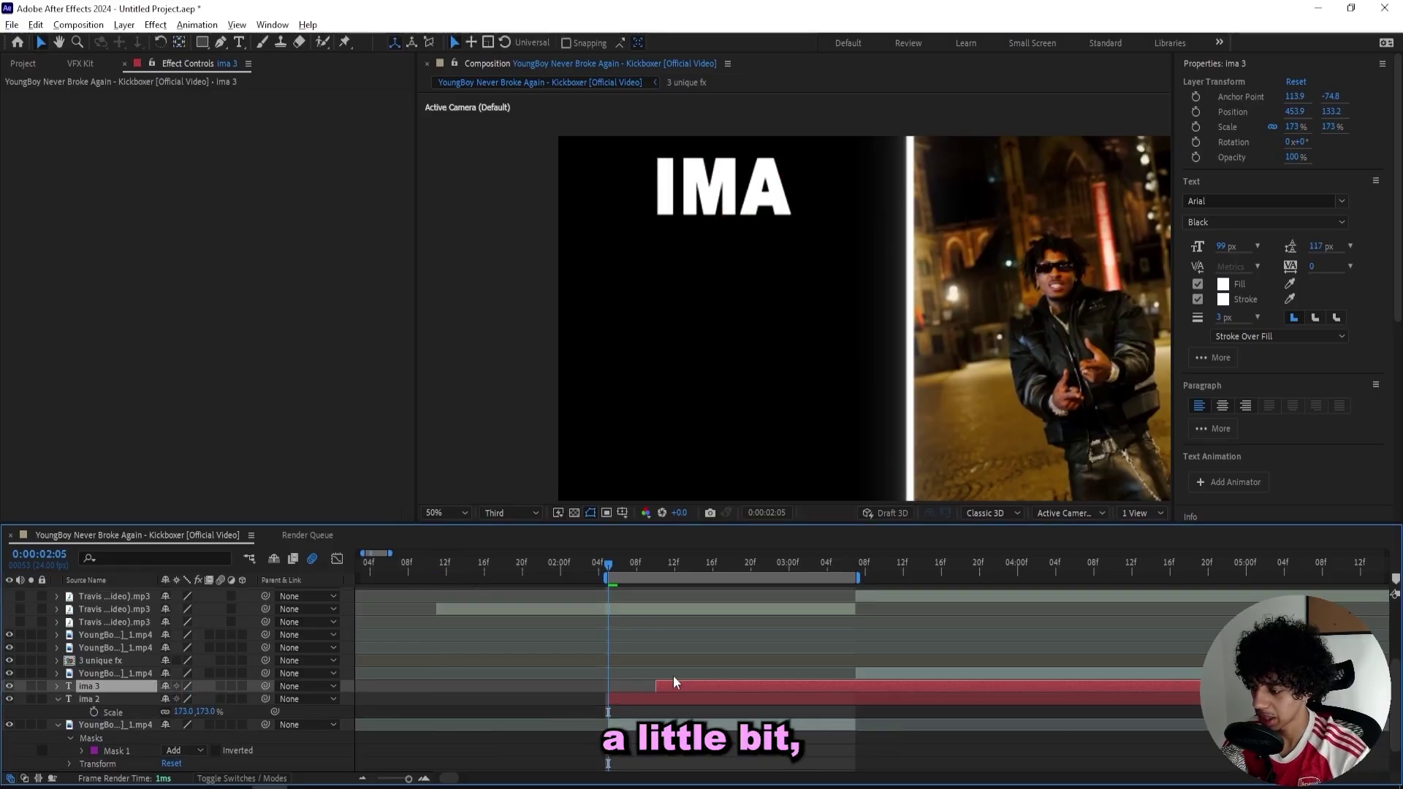
click(647, 564)
click(655, 567)
Move the text copy below IMA, change it to "flood" and center its anchor point on the word
drag(715, 223, 681, 293)
double_click(683, 283)
text(flood)
click(42, 43)
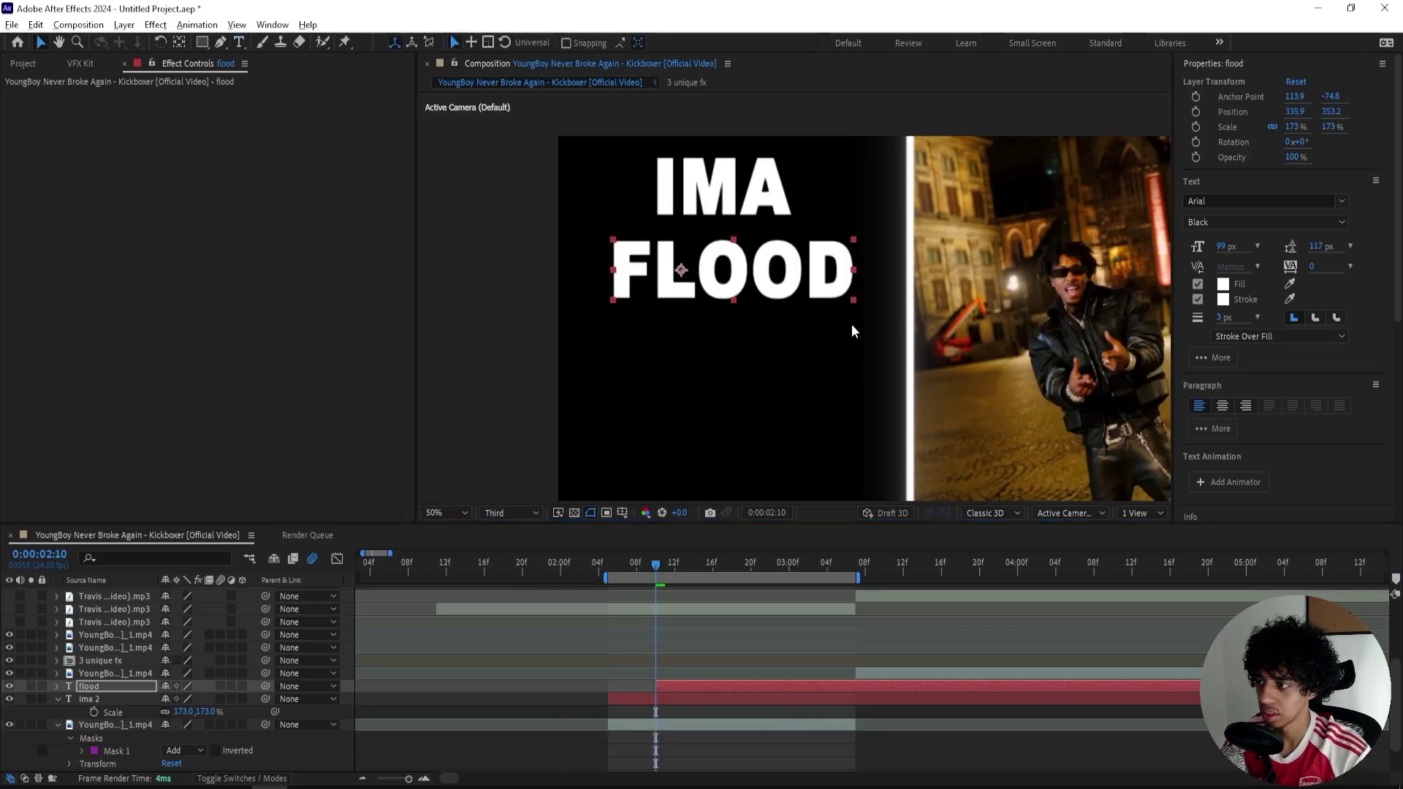
ctrl+double_click(181, 42)
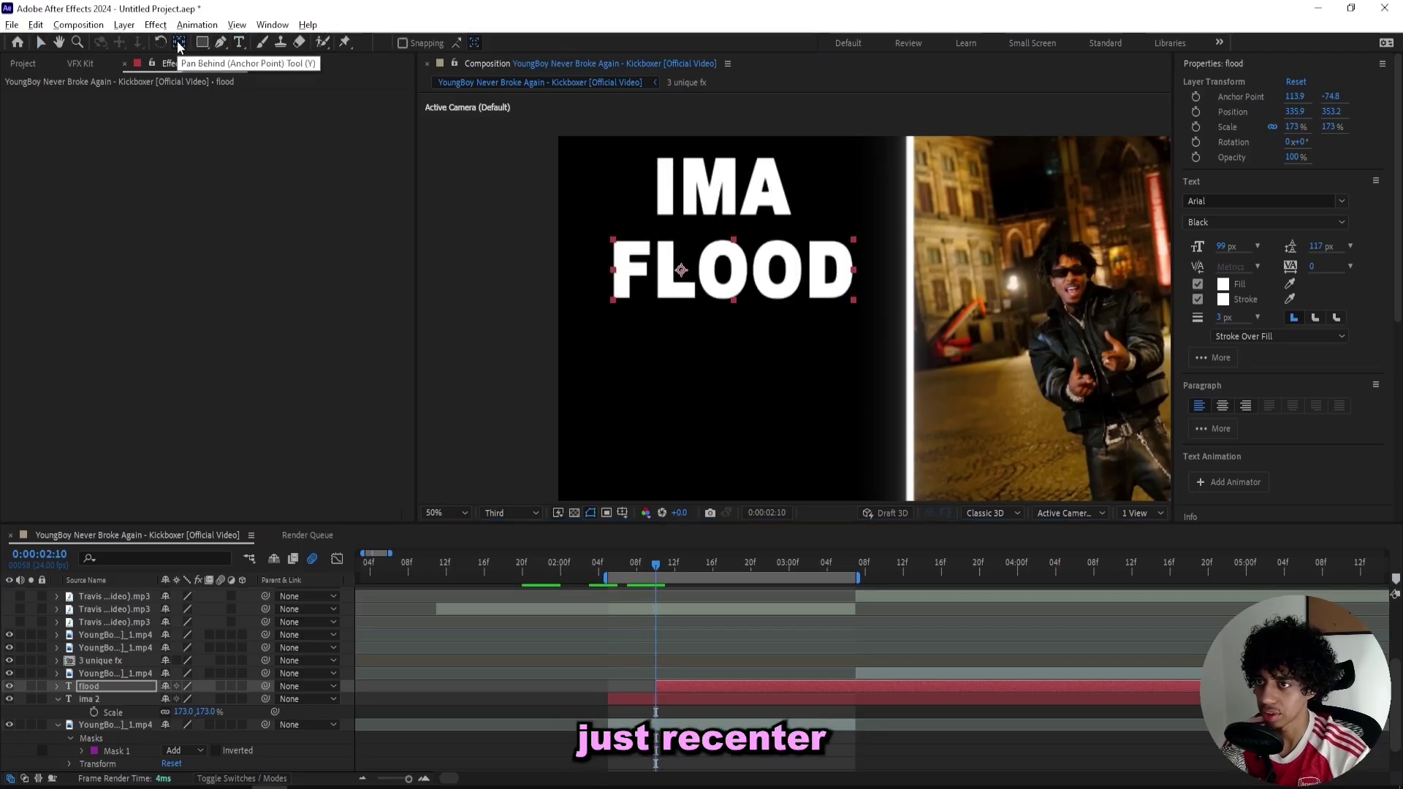
Try rotating FLOOD by 90°, placing it vertically left of IMA and shrinking it to about 143.6 × 168.7%
text(9)
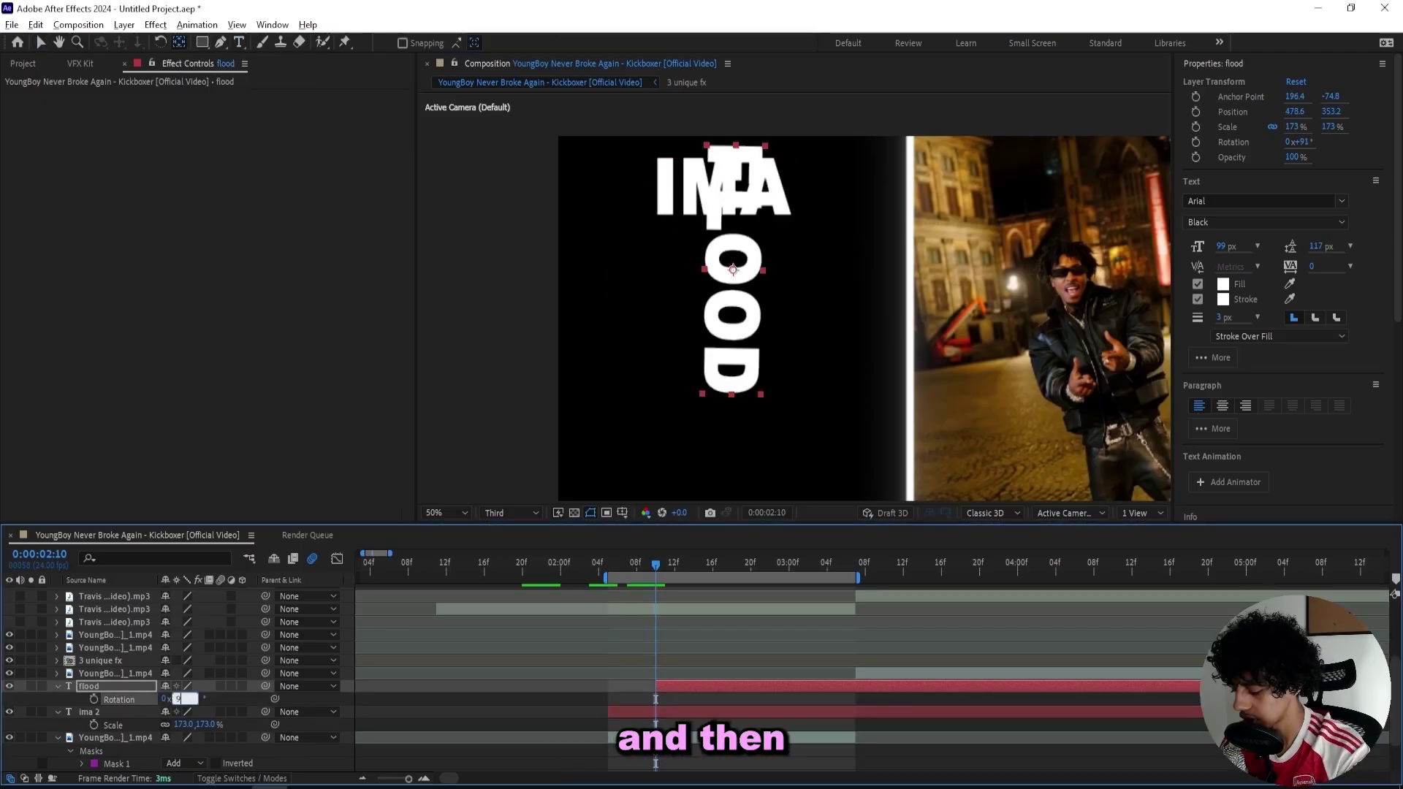
text(0)
key(Return)
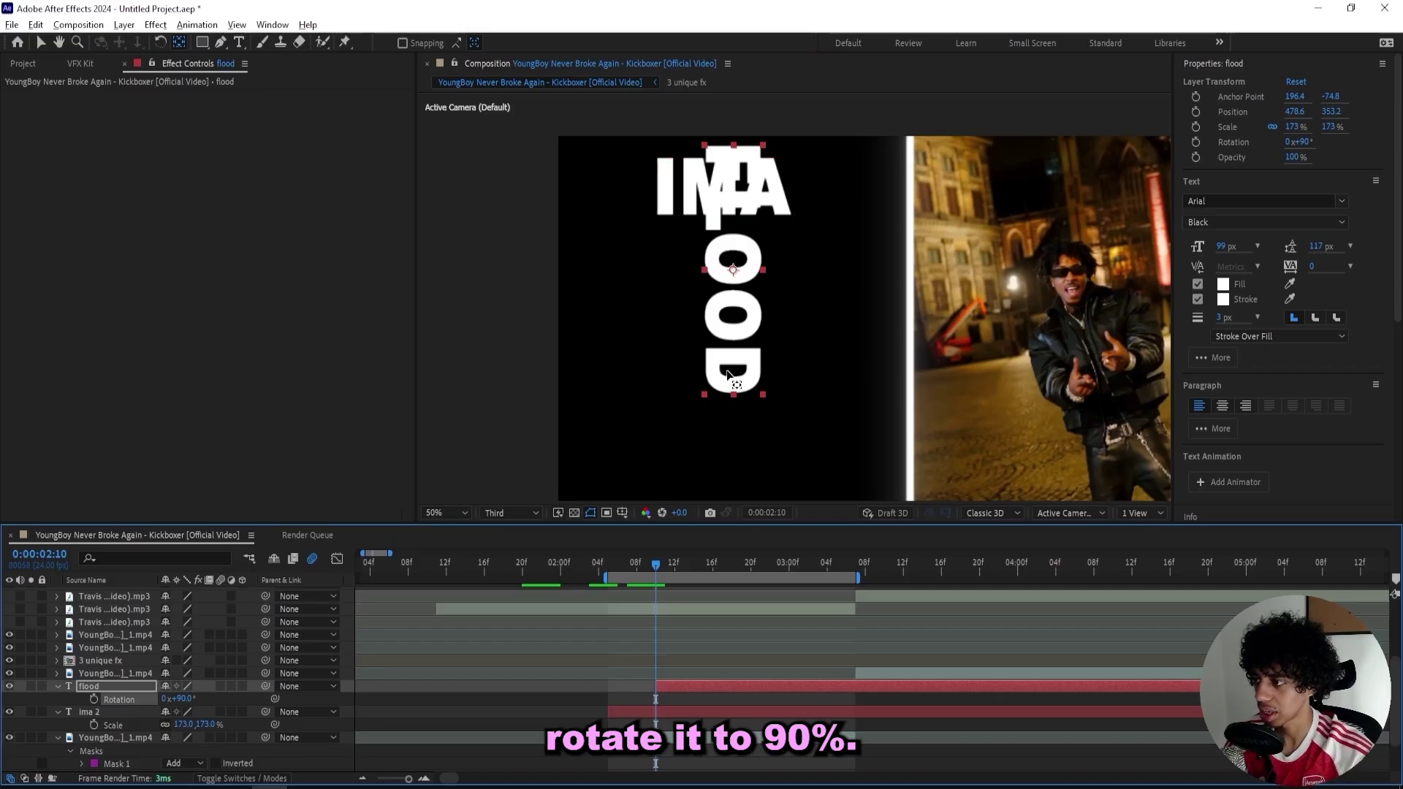
key(v)
drag(747, 324, 638, 389)
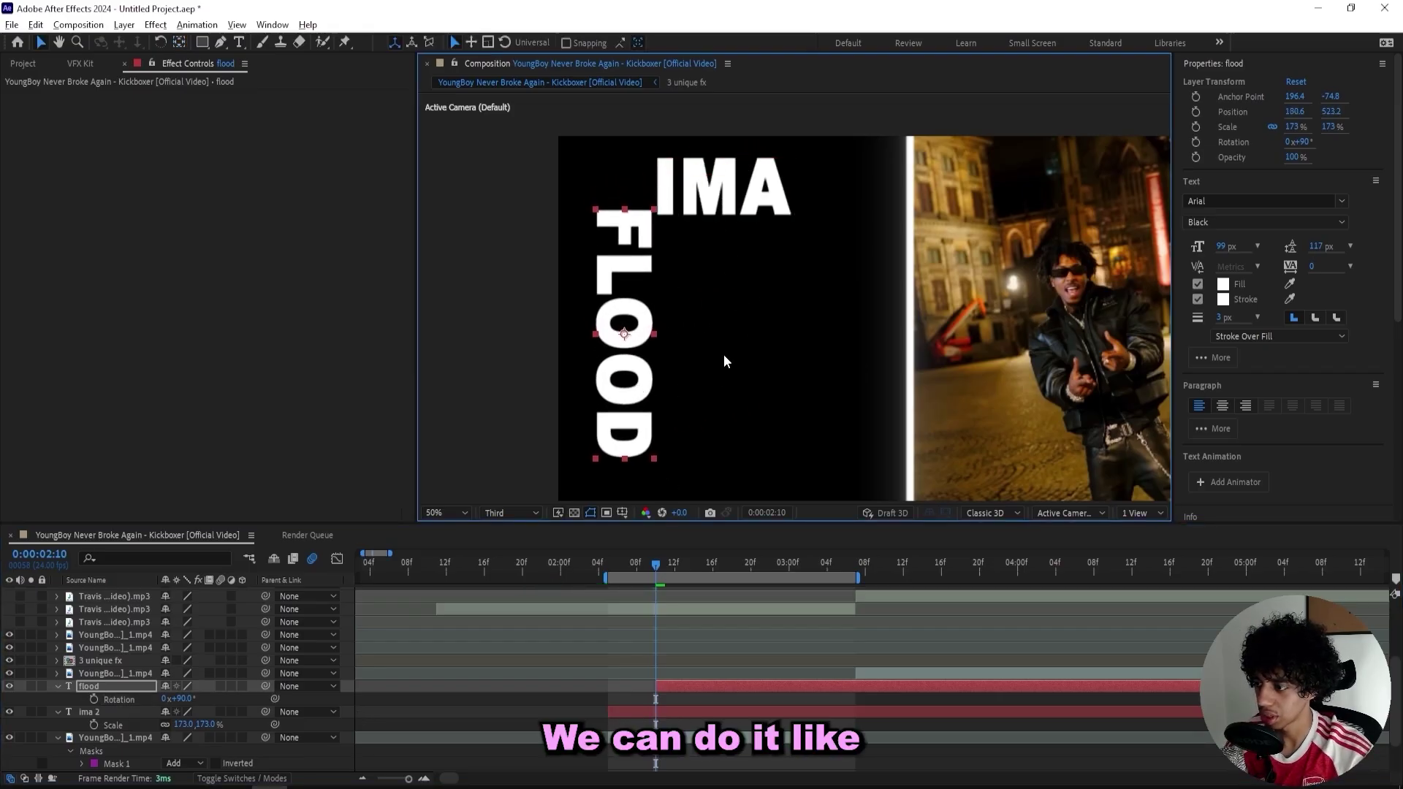
drag(713, 289, 698, 225)
drag(639, 392, 638, 371)
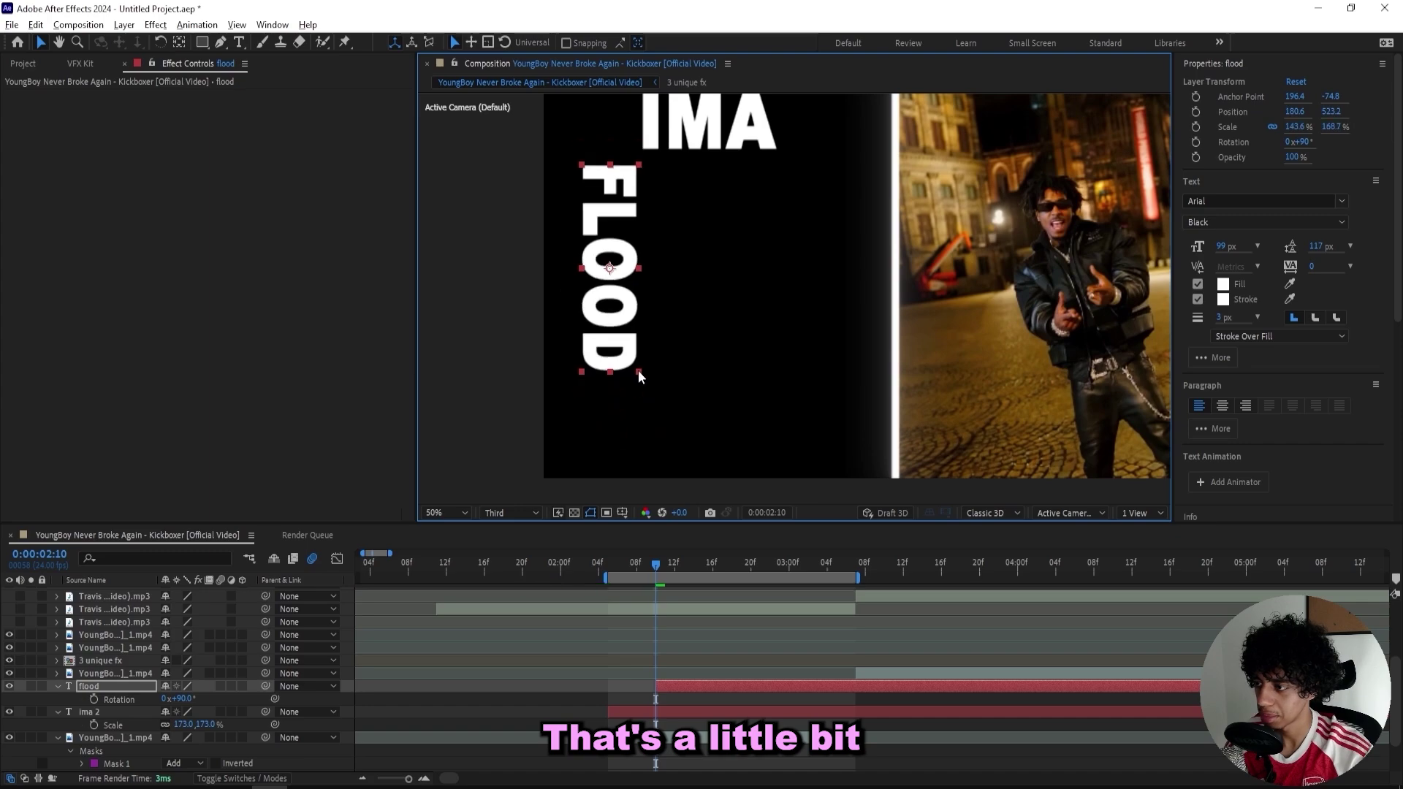
Undo the resizing, repositioning and rotation of the word FLOOD
key(ctrl+z)
key(ctrl+z)
key(ctrl+z)
key(ctrl+z)
key(ctrl+z)
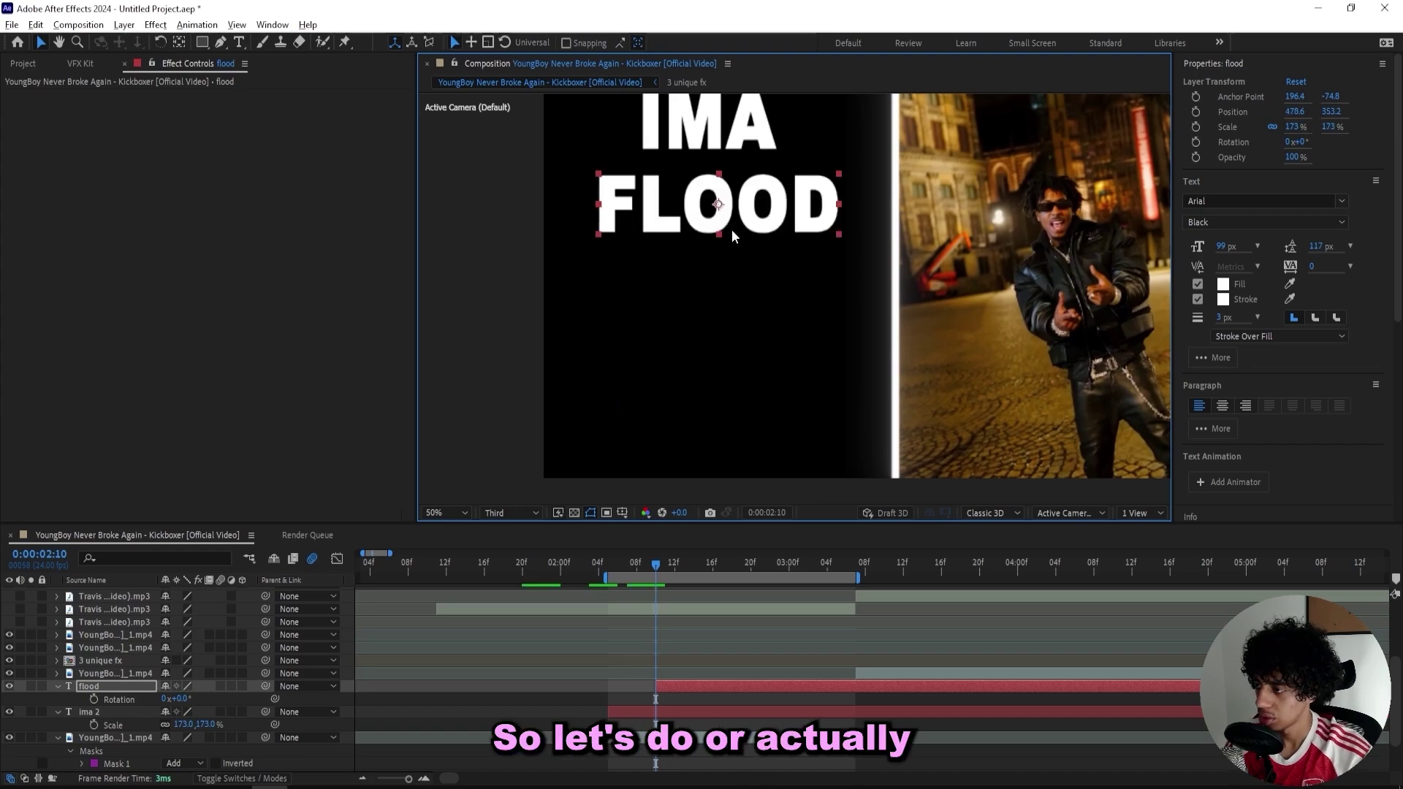
Enlarge FLOOD to about 185.4 × 198.2% and fit it closely under IMA at about position 464.6, 291.2
drag(192, 700, 186, 700)
click(779, 206)
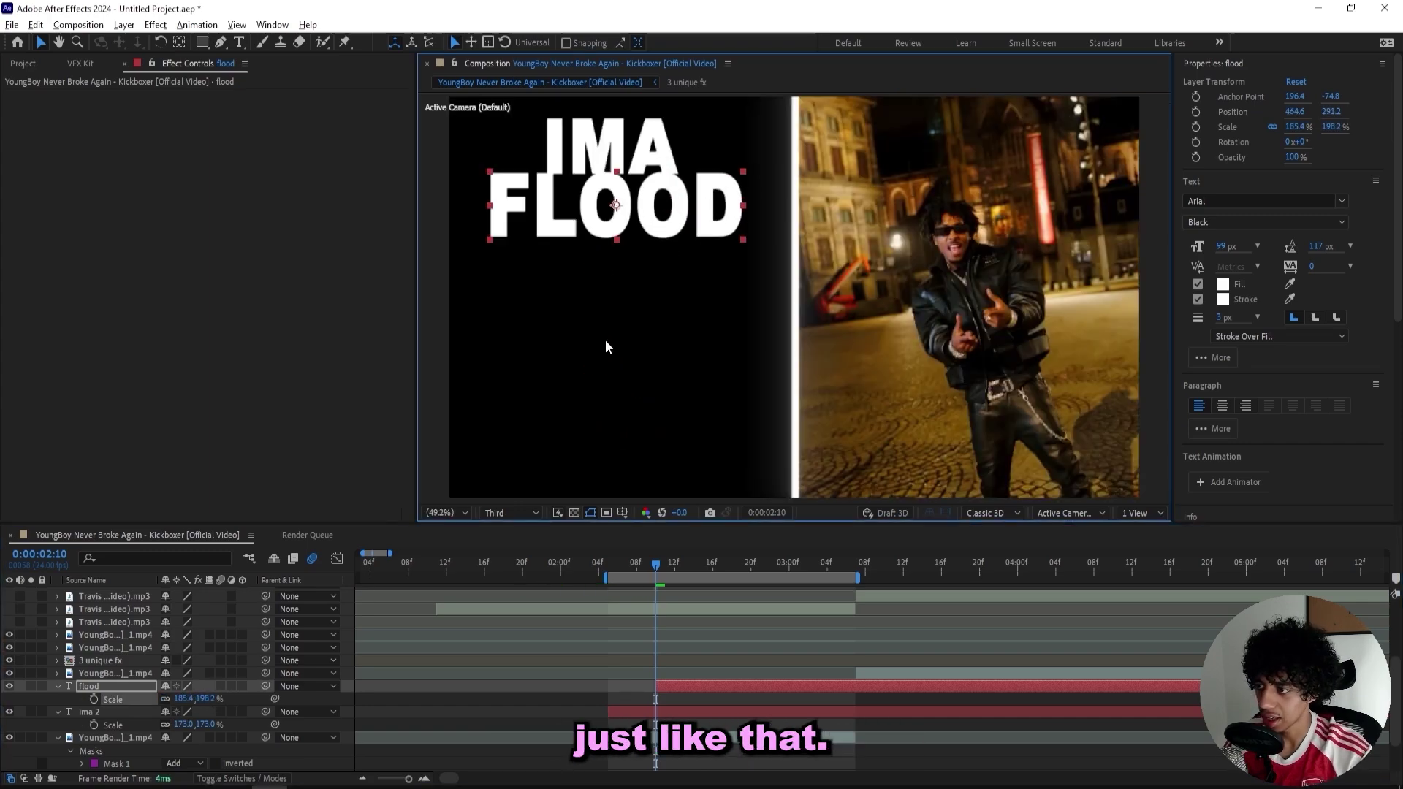
Duplicate the "flood" text layer and shift the copy to start at 0:00:02:13
click(112, 687)
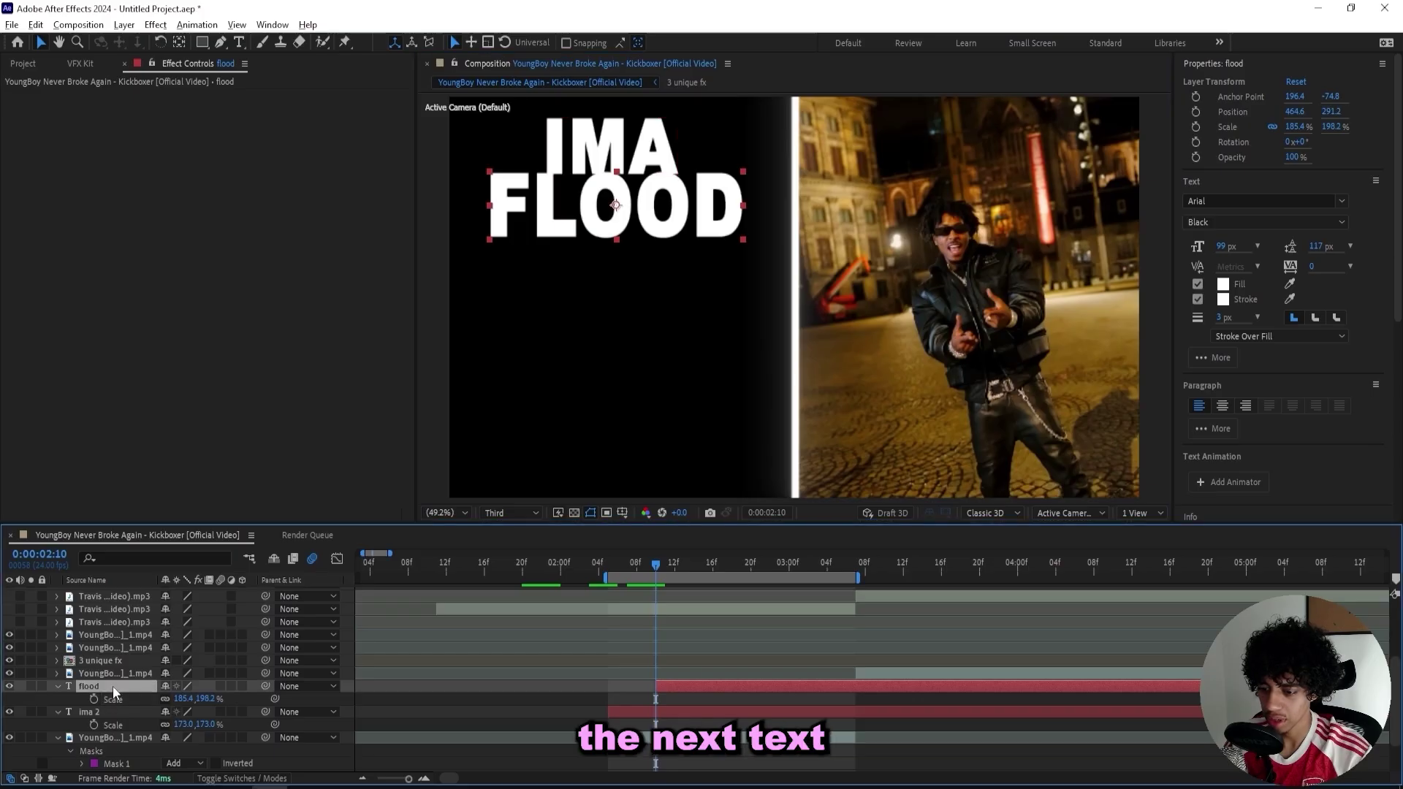
key(ctrl+d)
click(693, 676)
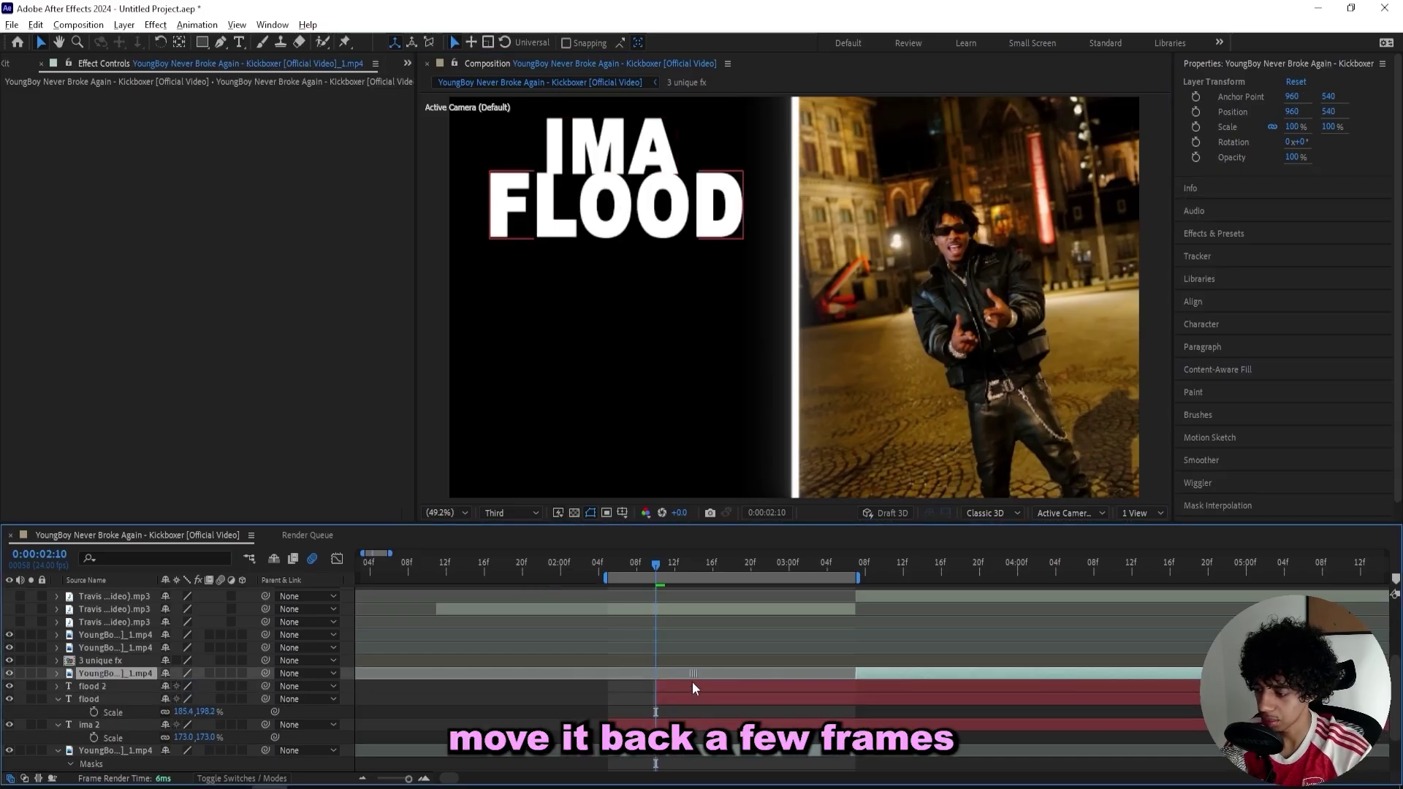
drag(683, 689, 711, 689)
drag(661, 573, 685, 566)
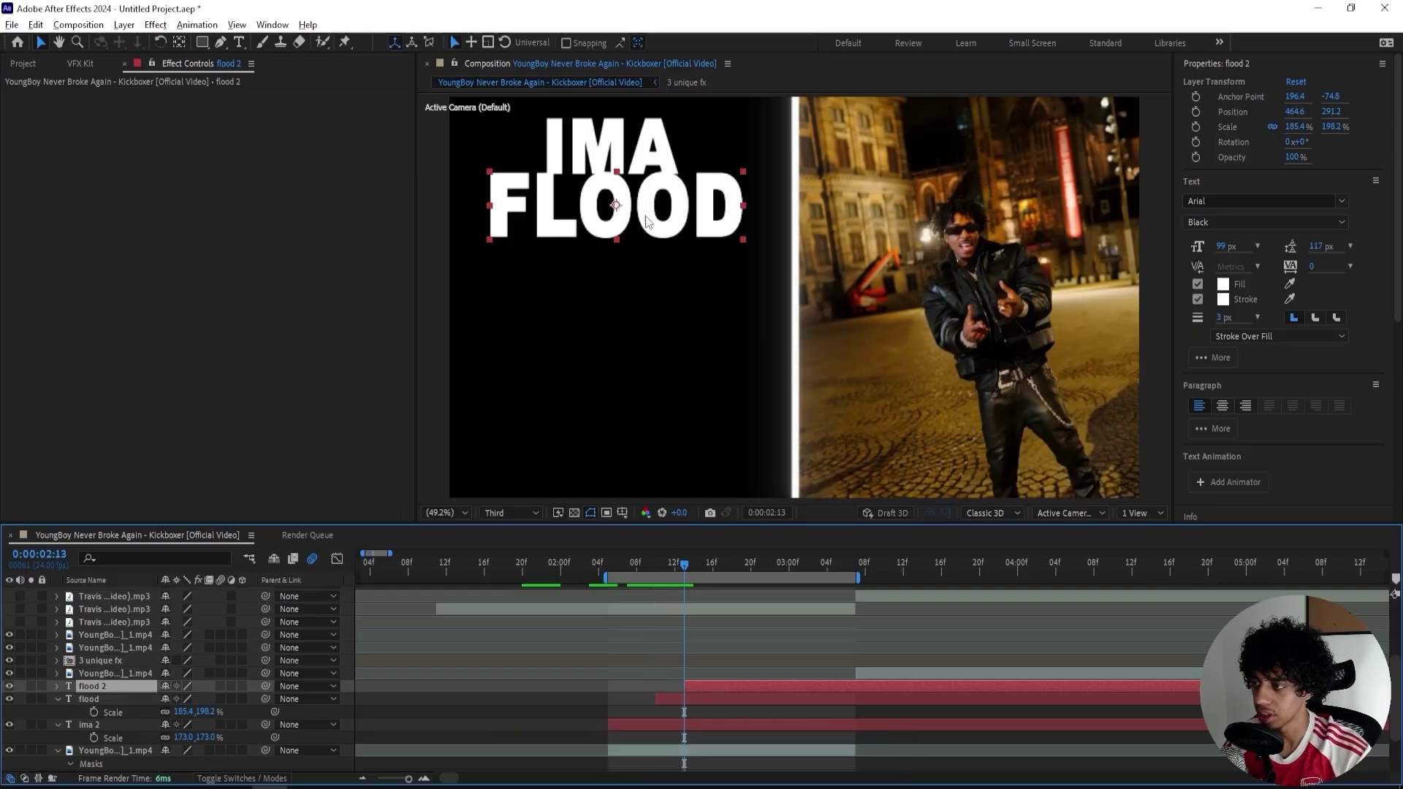
Move the copy directly below FLOOD and change its text to "her"
drag(644, 223, 644, 279)
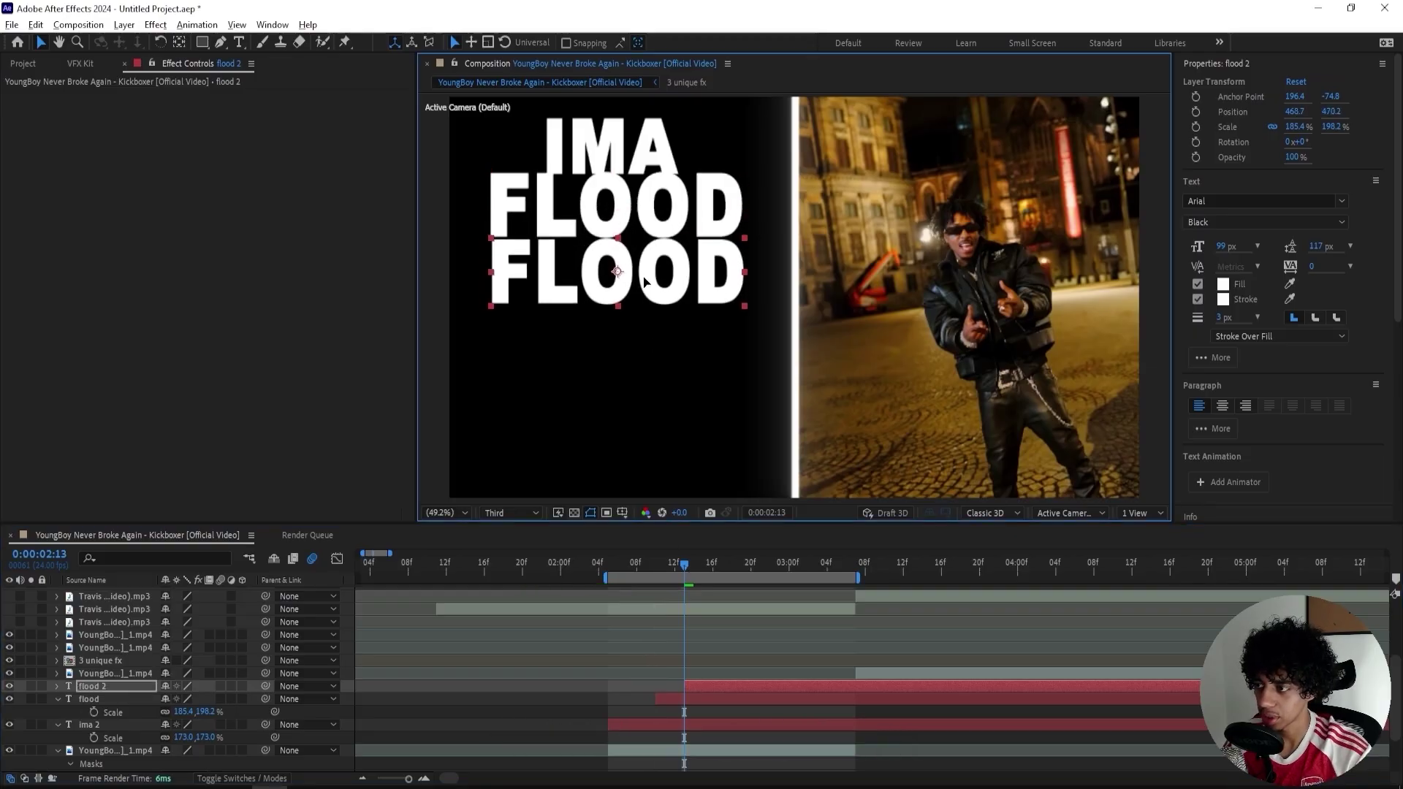
double_click(644, 277)
text(HER)
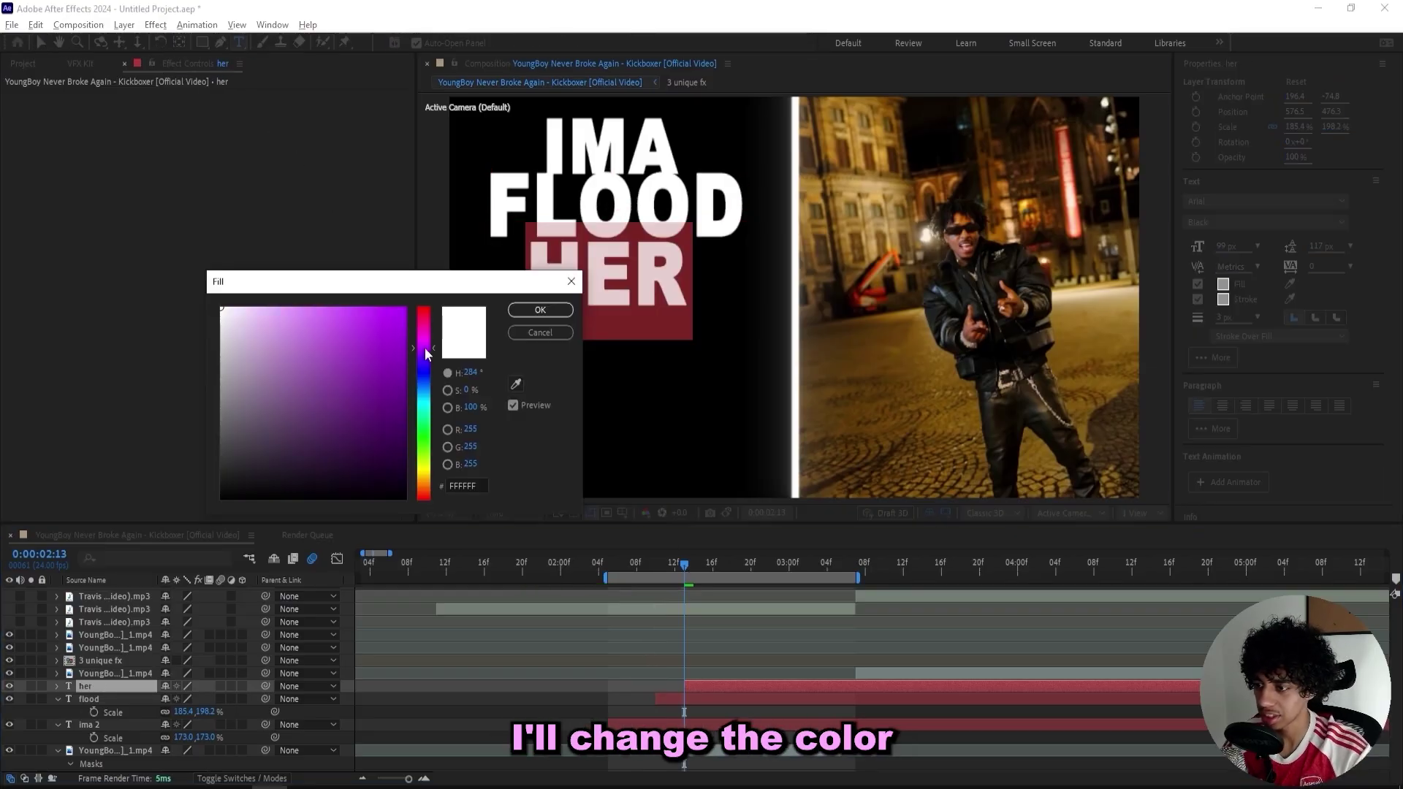
Change HER's fill and stroke colour to light purple and centre its anchor point within the text
drag(356, 333, 304, 284)
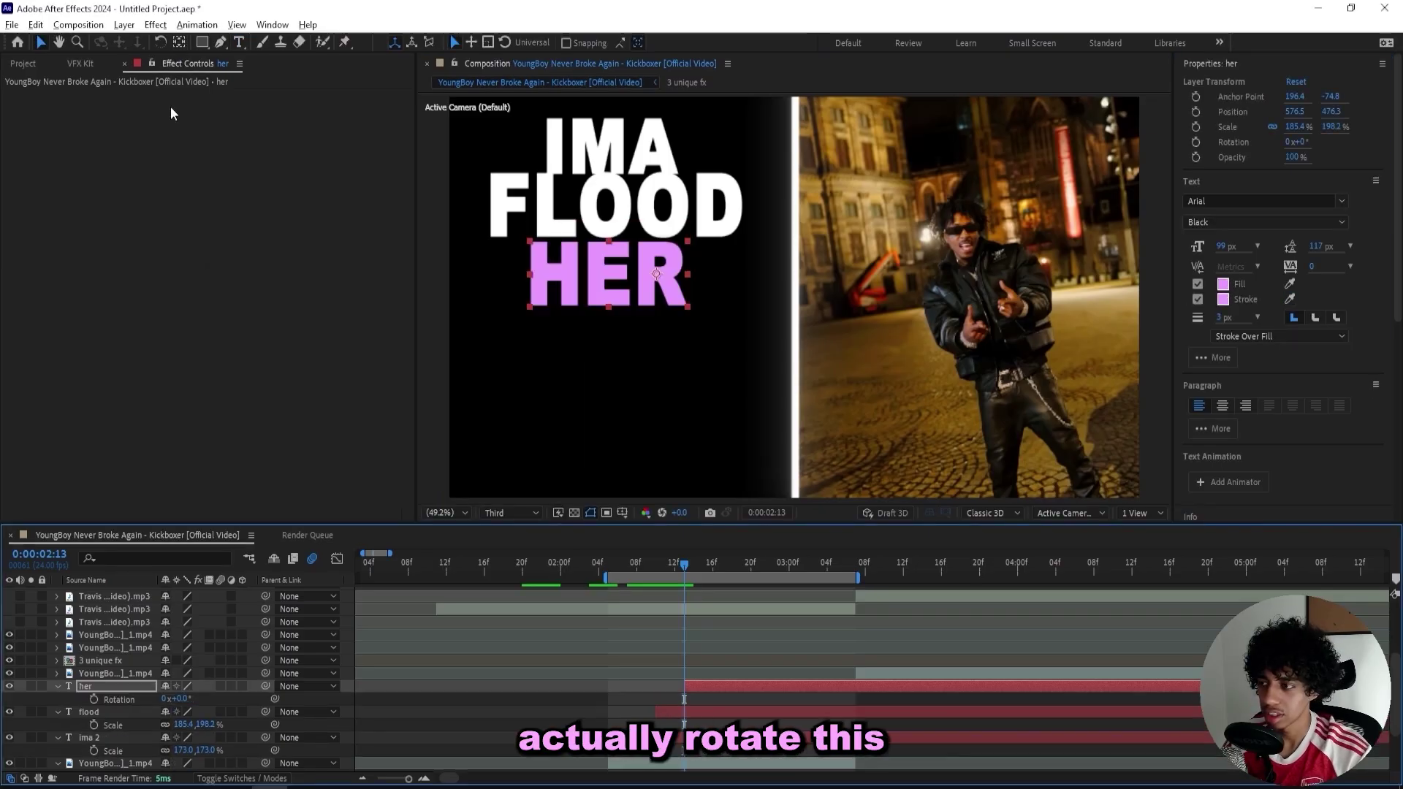
key(ctrl+alt+Home)
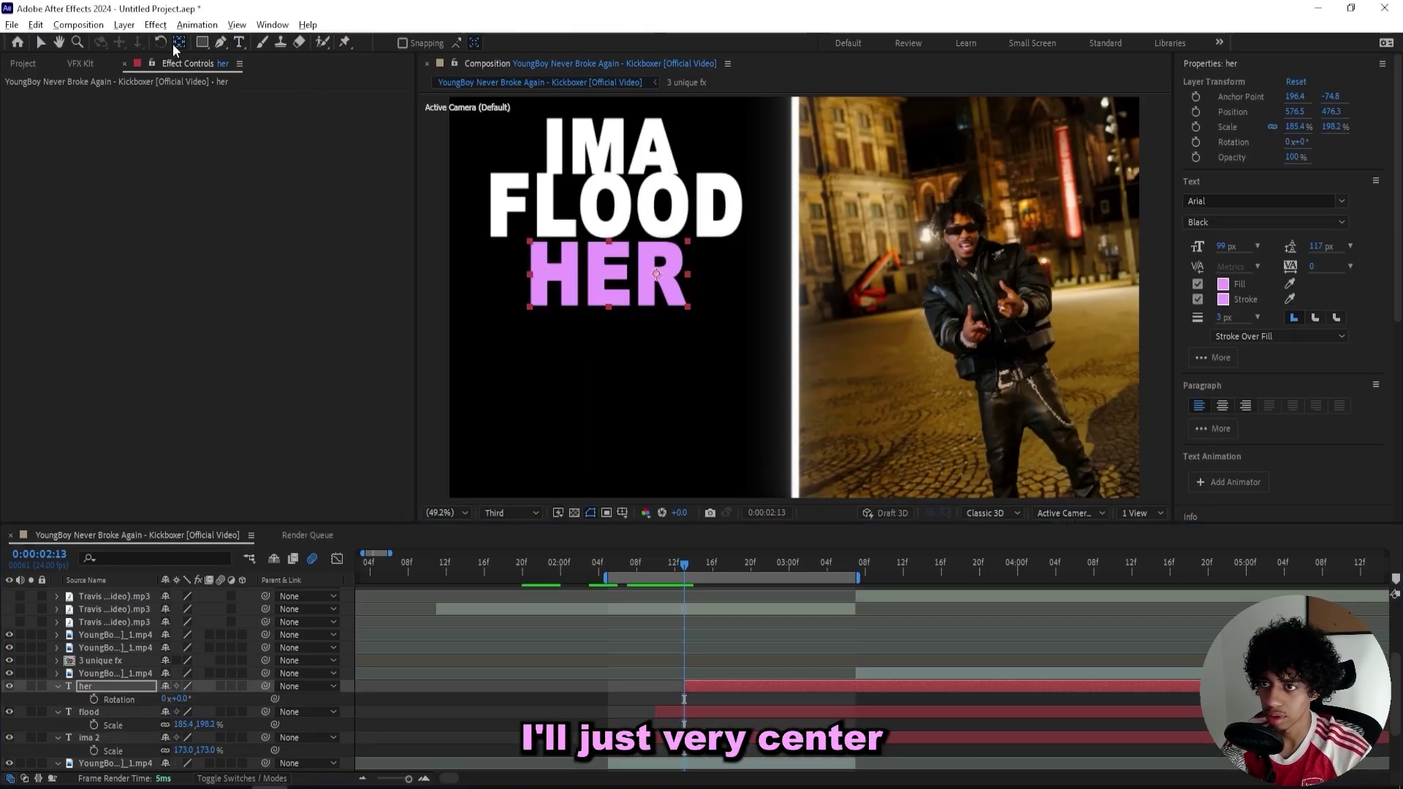
click(173, 44)
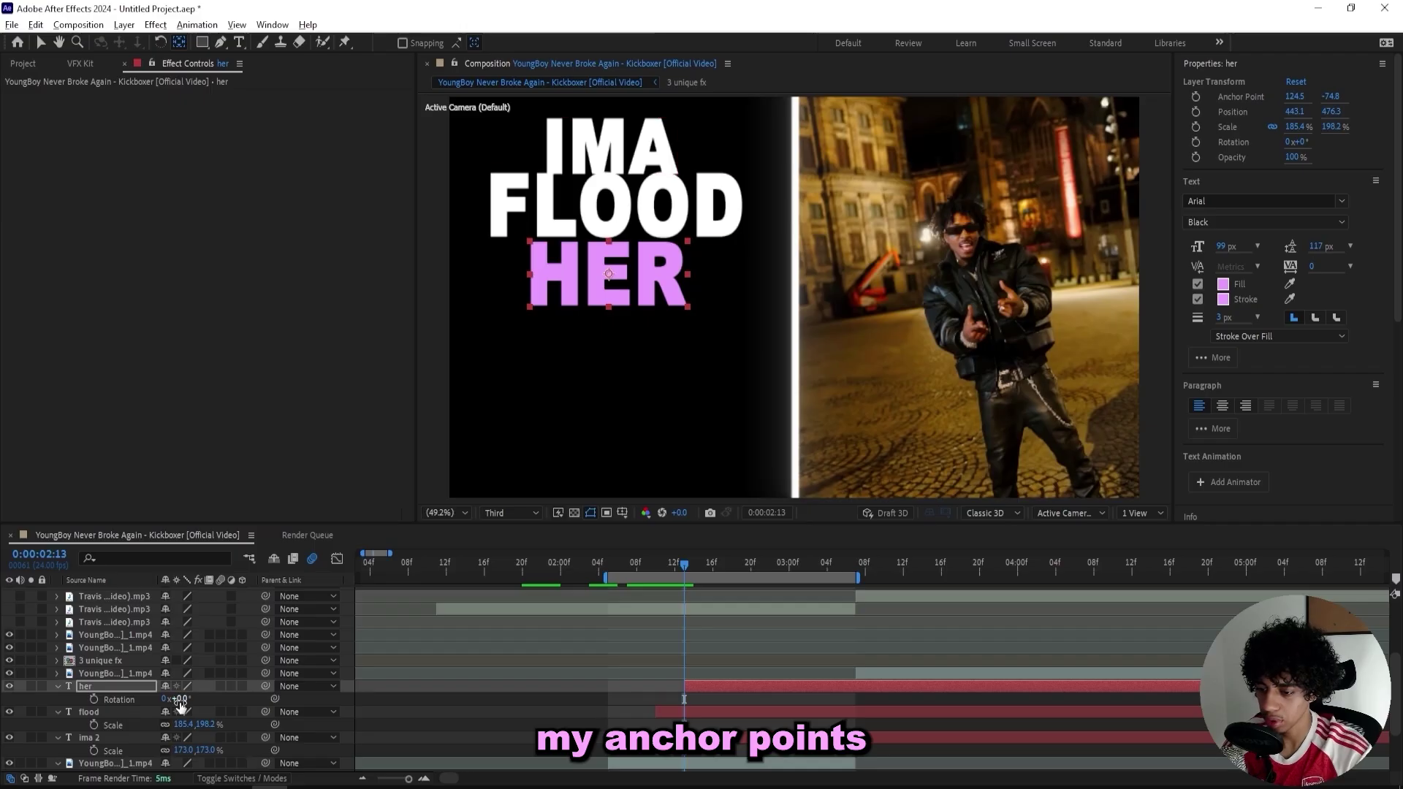
Rotate HER to 90° and fit it tightly below FLOOD at about position 424.8, 600.5
drag(180, 704, 239, 697)
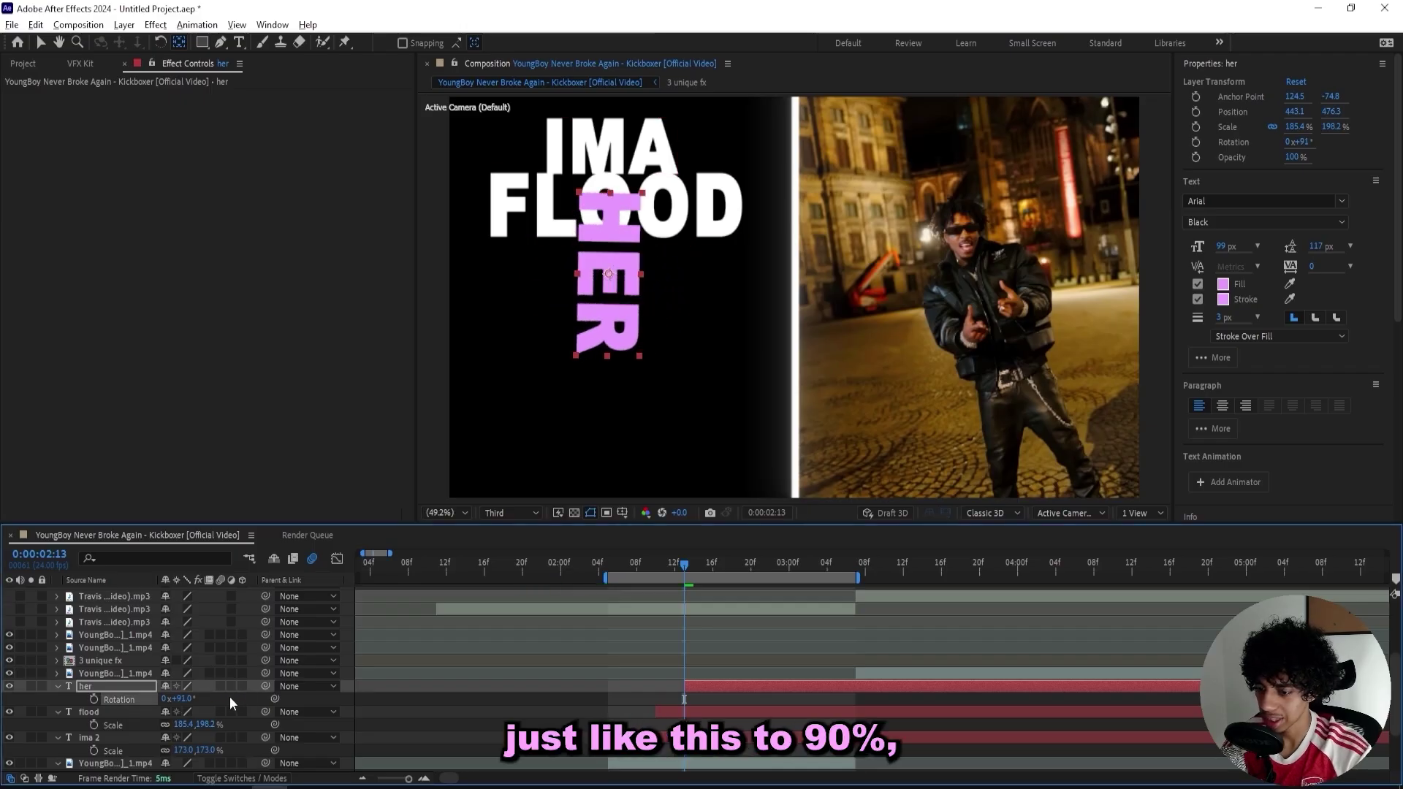
text(90)
key(Return)
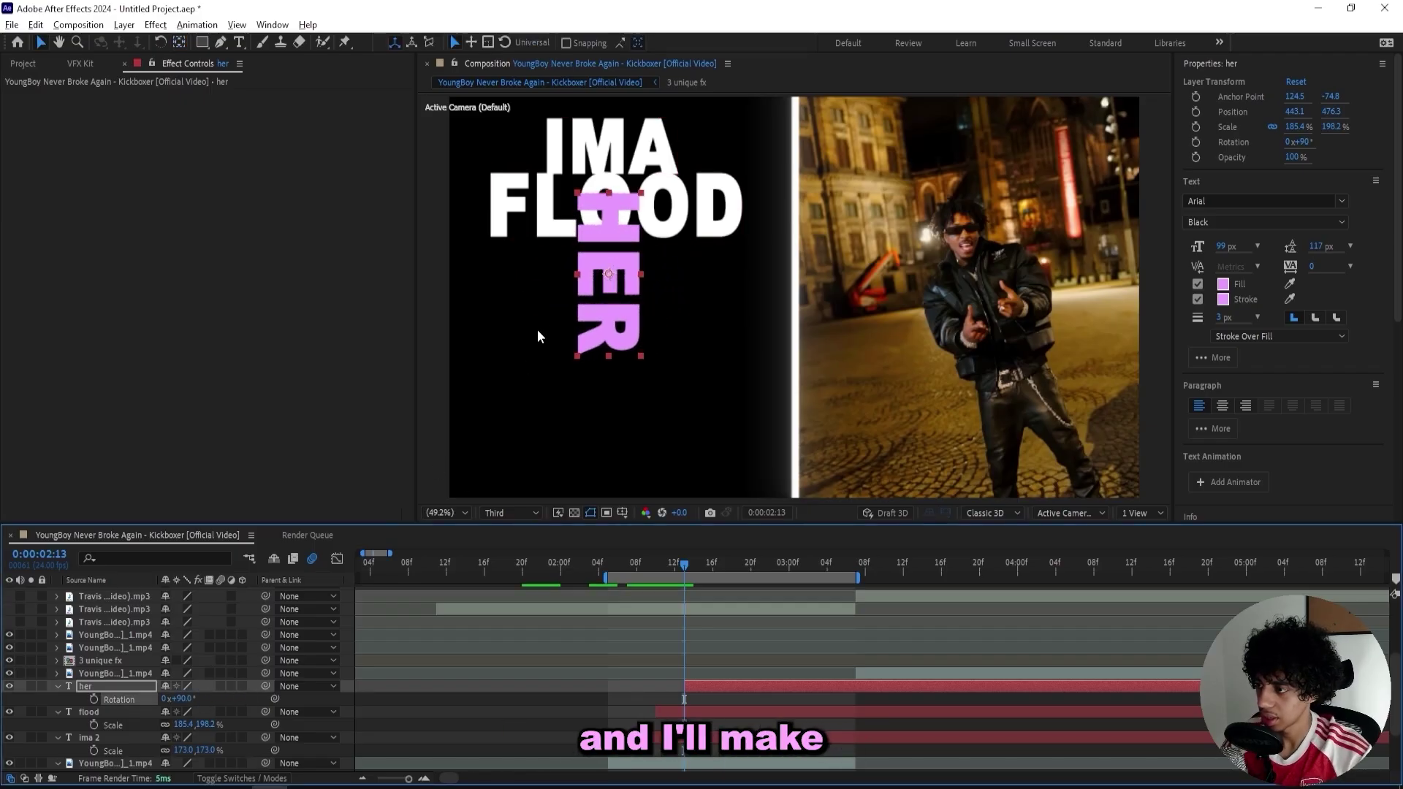
drag(617, 301, 610, 347)
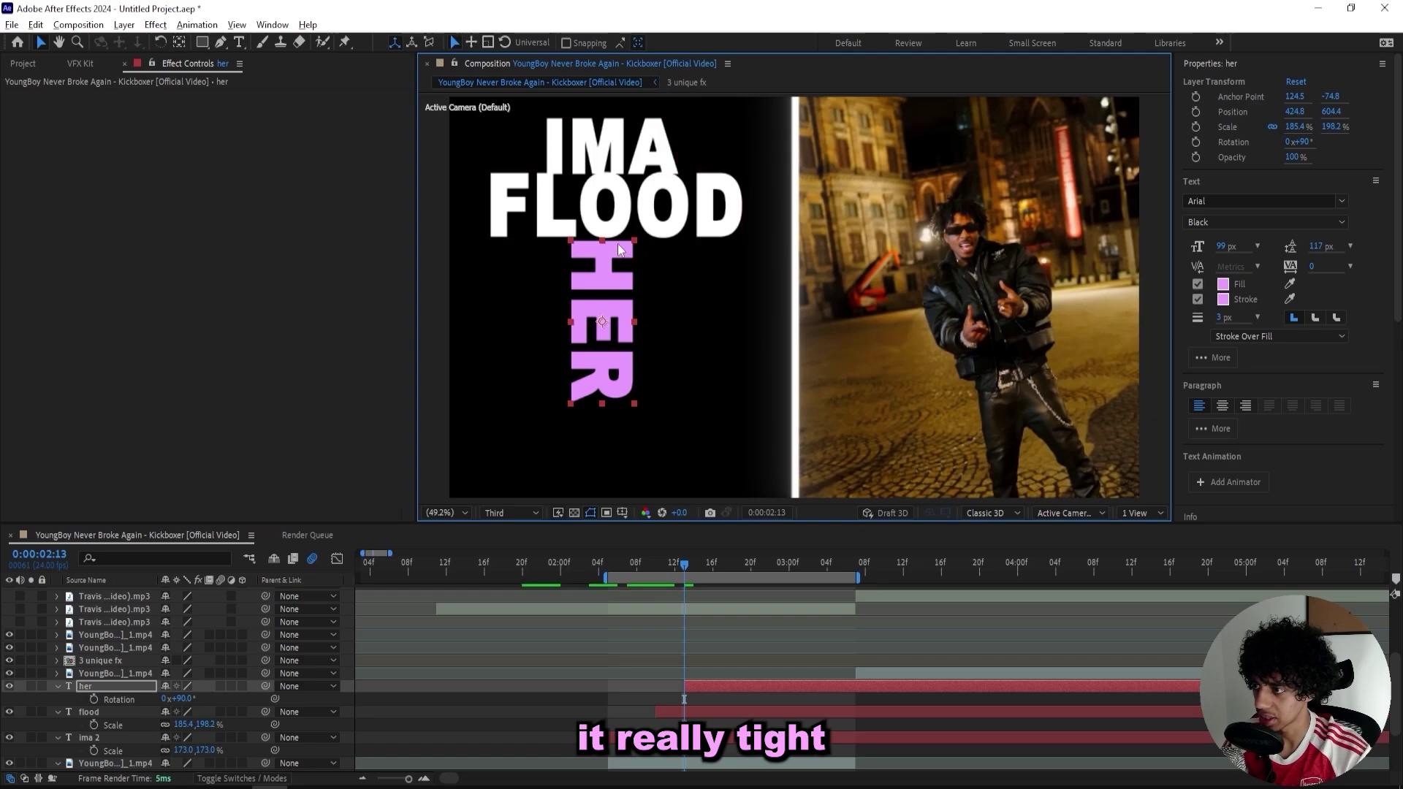
click(631, 219)
drag(630, 217, 627, 219)
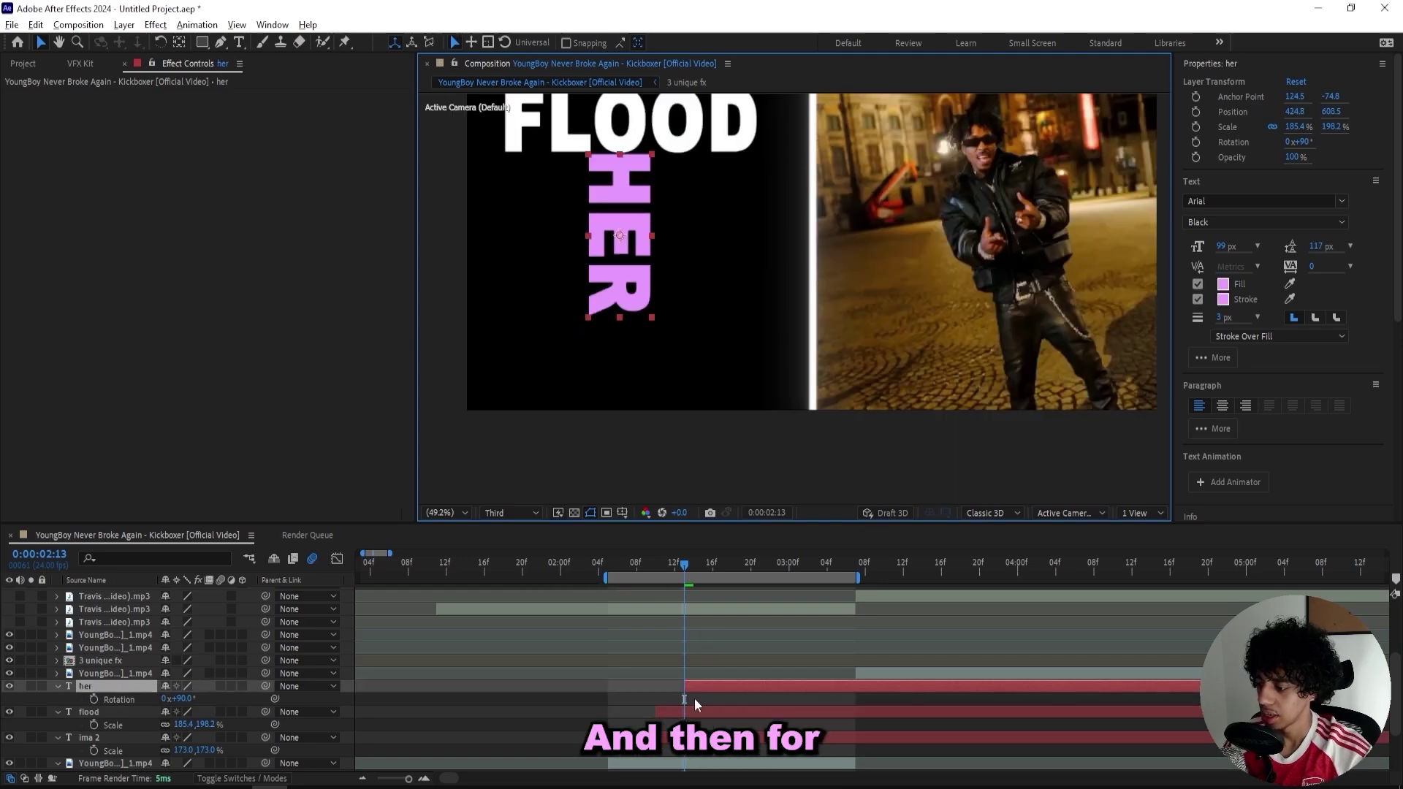
Duplicate the "flood" text layer, shift the copy to start at 0:00:02:17 and place it above the "her" layer
click(683, 713)
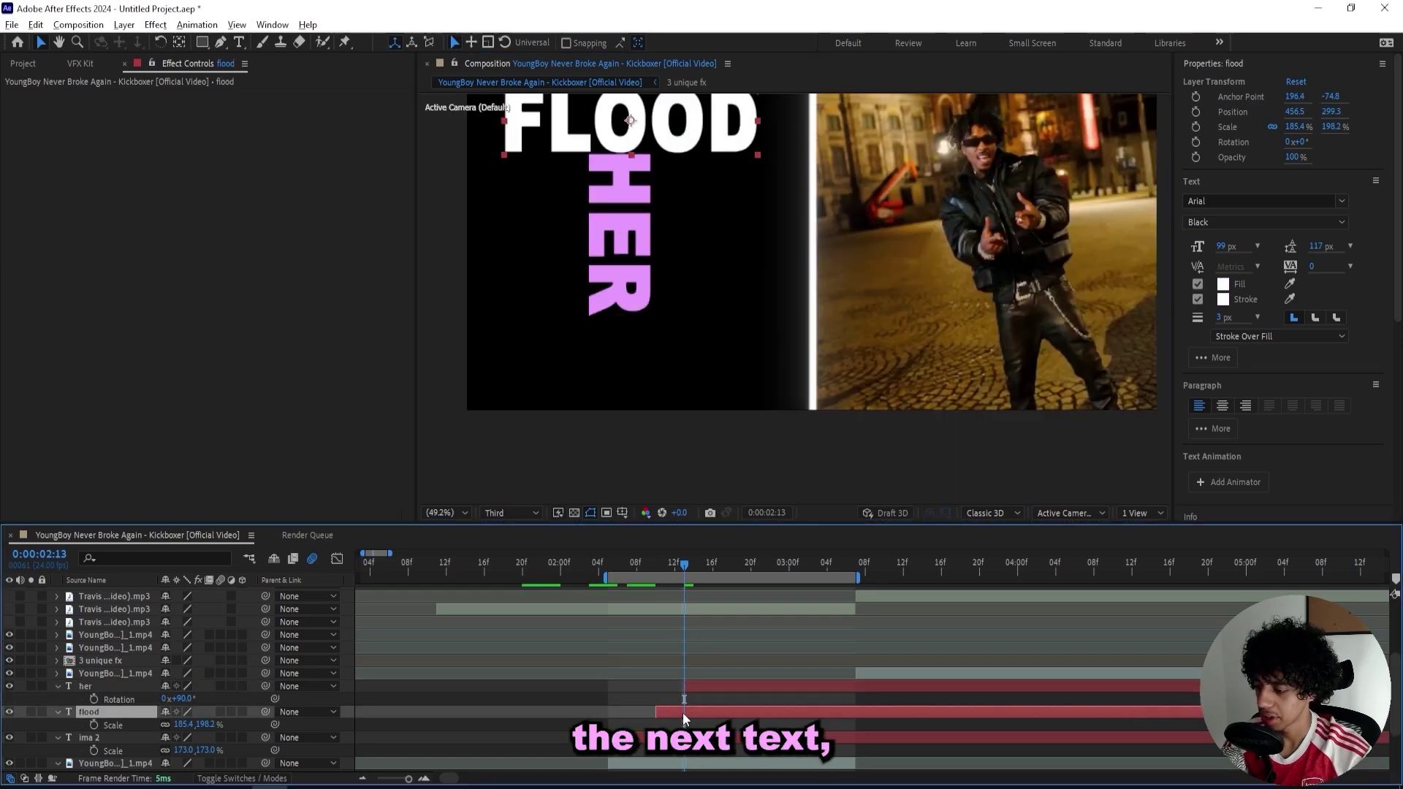
key(ctrl+d)
drag(668, 712, 731, 713)
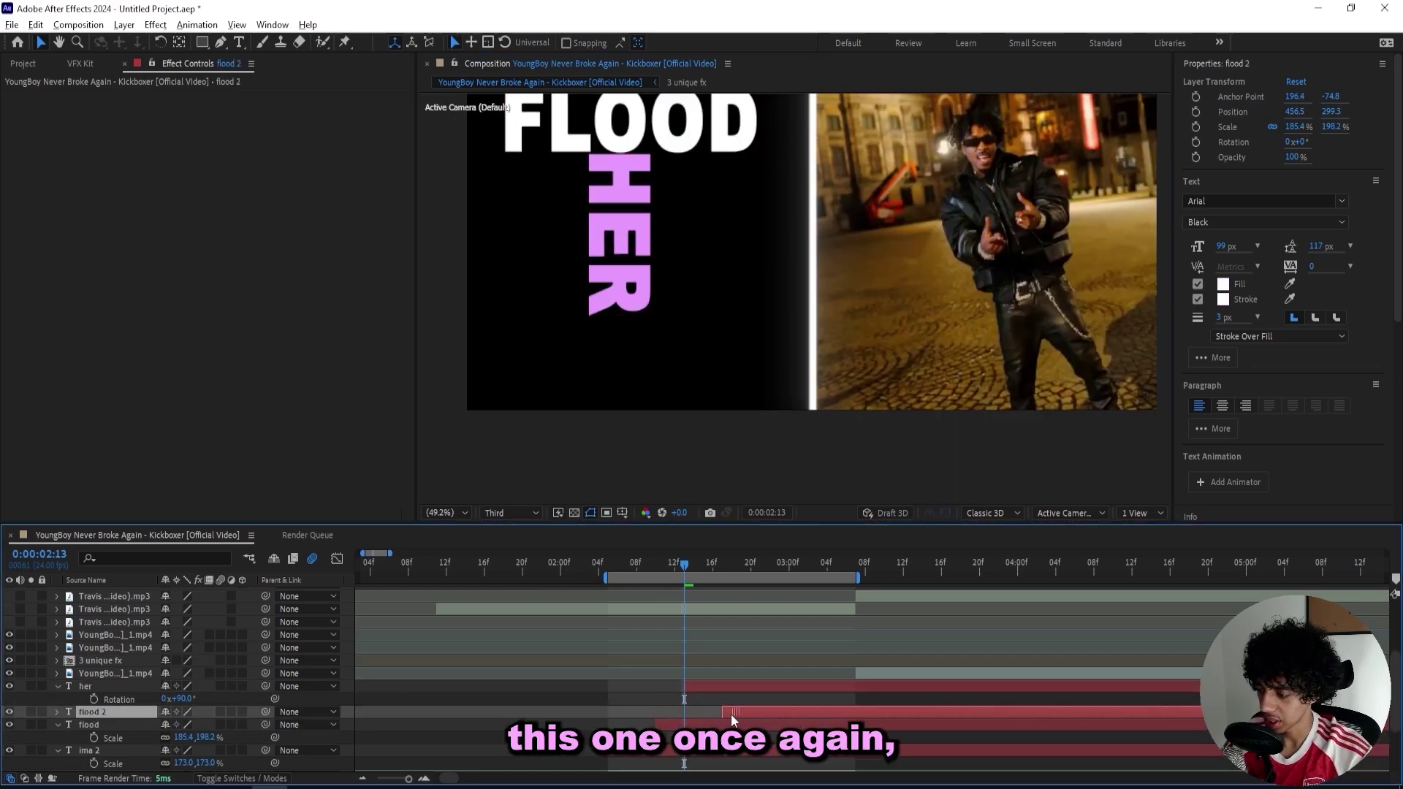
drag(102, 712, 102, 682)
key(i)
Move the FLOOD copy directly below HER and change its text to "with"
drag(695, 218, 695, 277)
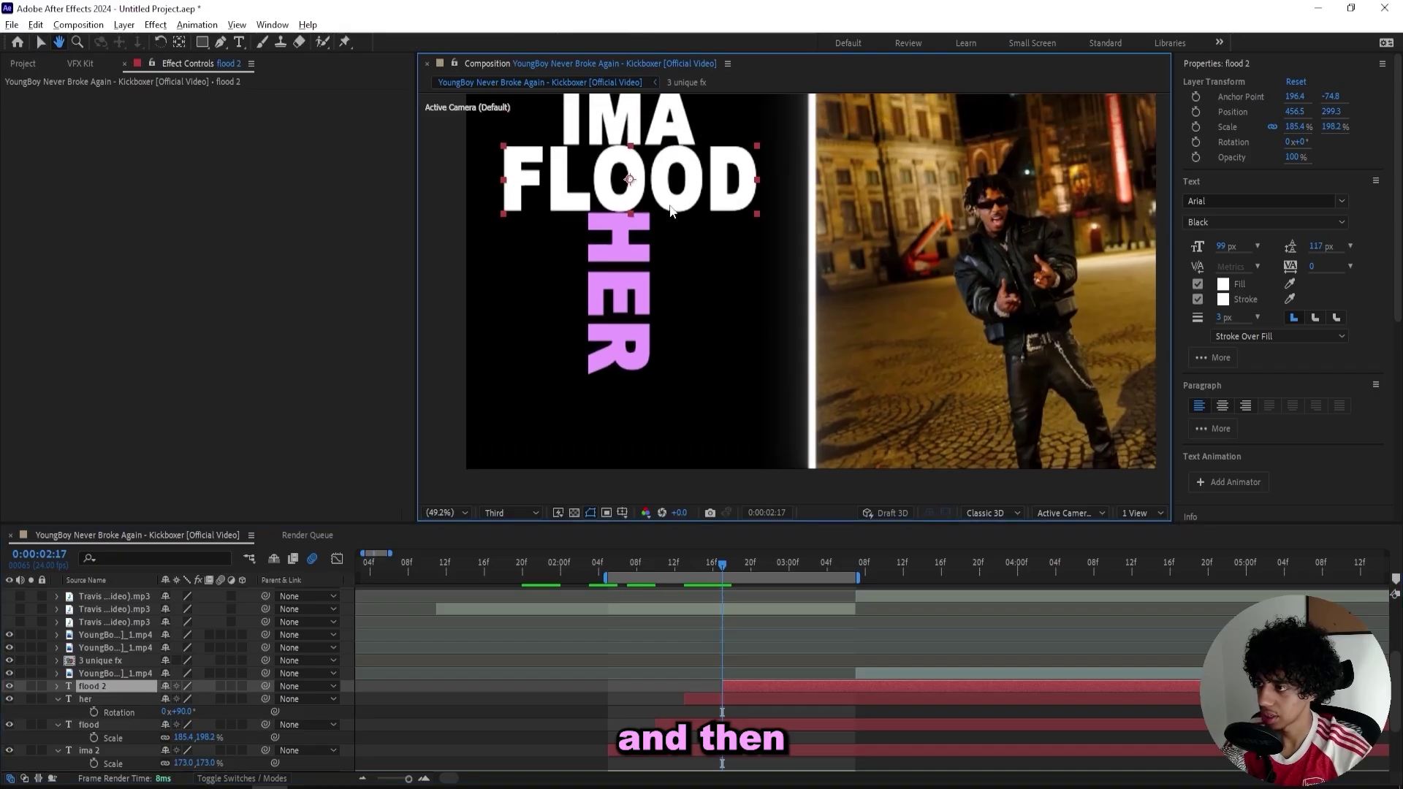
drag(672, 191, 666, 412)
scroll(665, 391, down, 2)
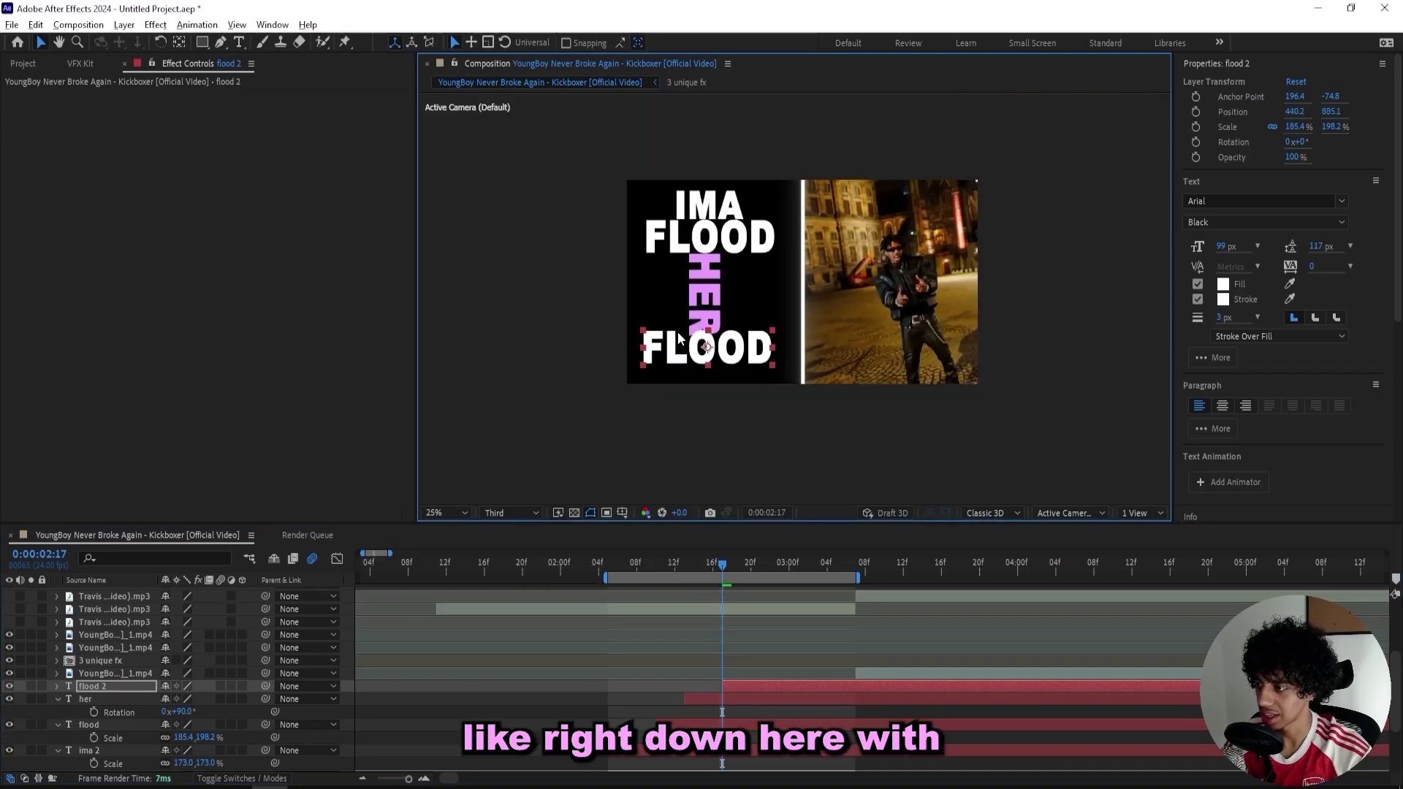
scroll(686, 348, up, 2)
double_click(690, 358)
text(with)
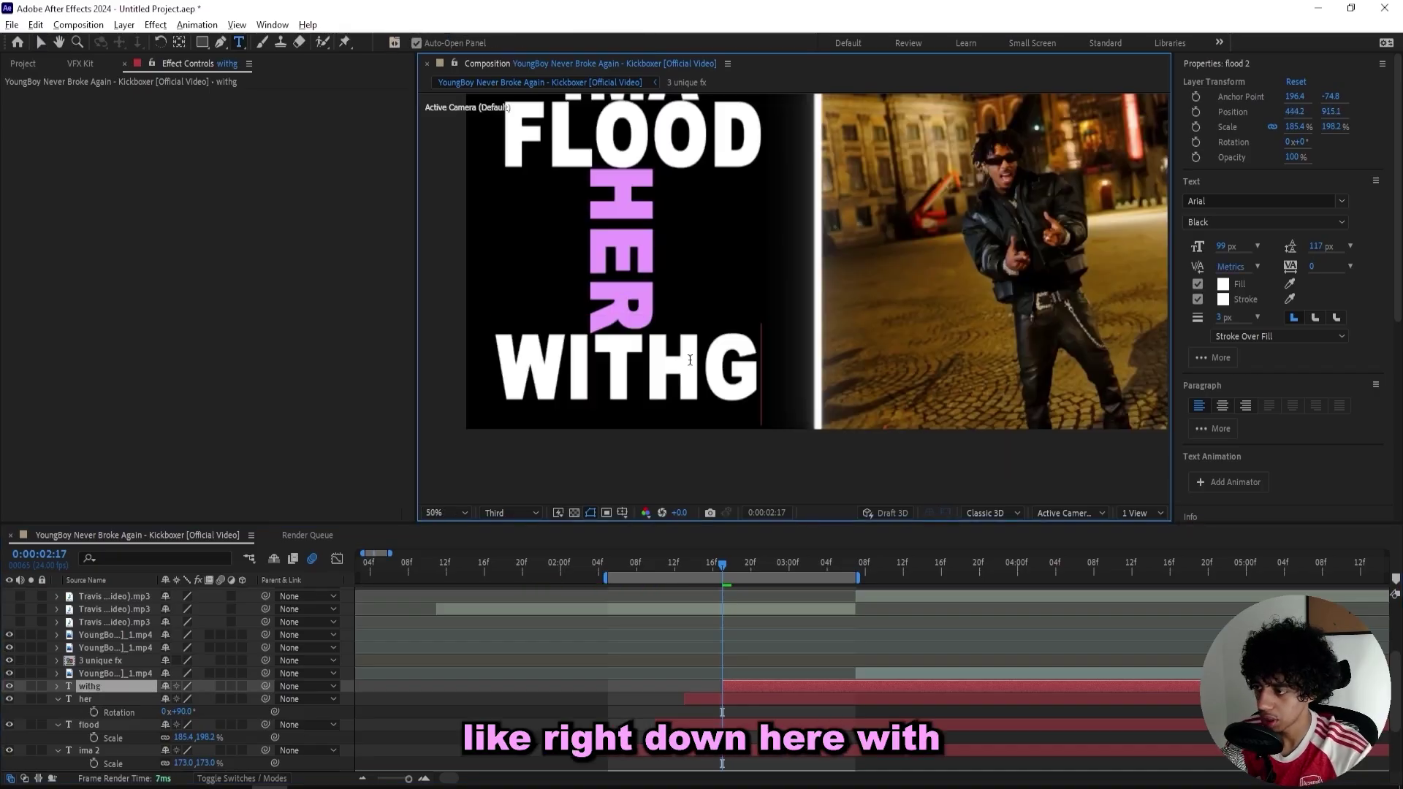
key(Escape)
Centre the anchor point of WITH and shift its layer to start at 0:00:02:18
click(183, 44)
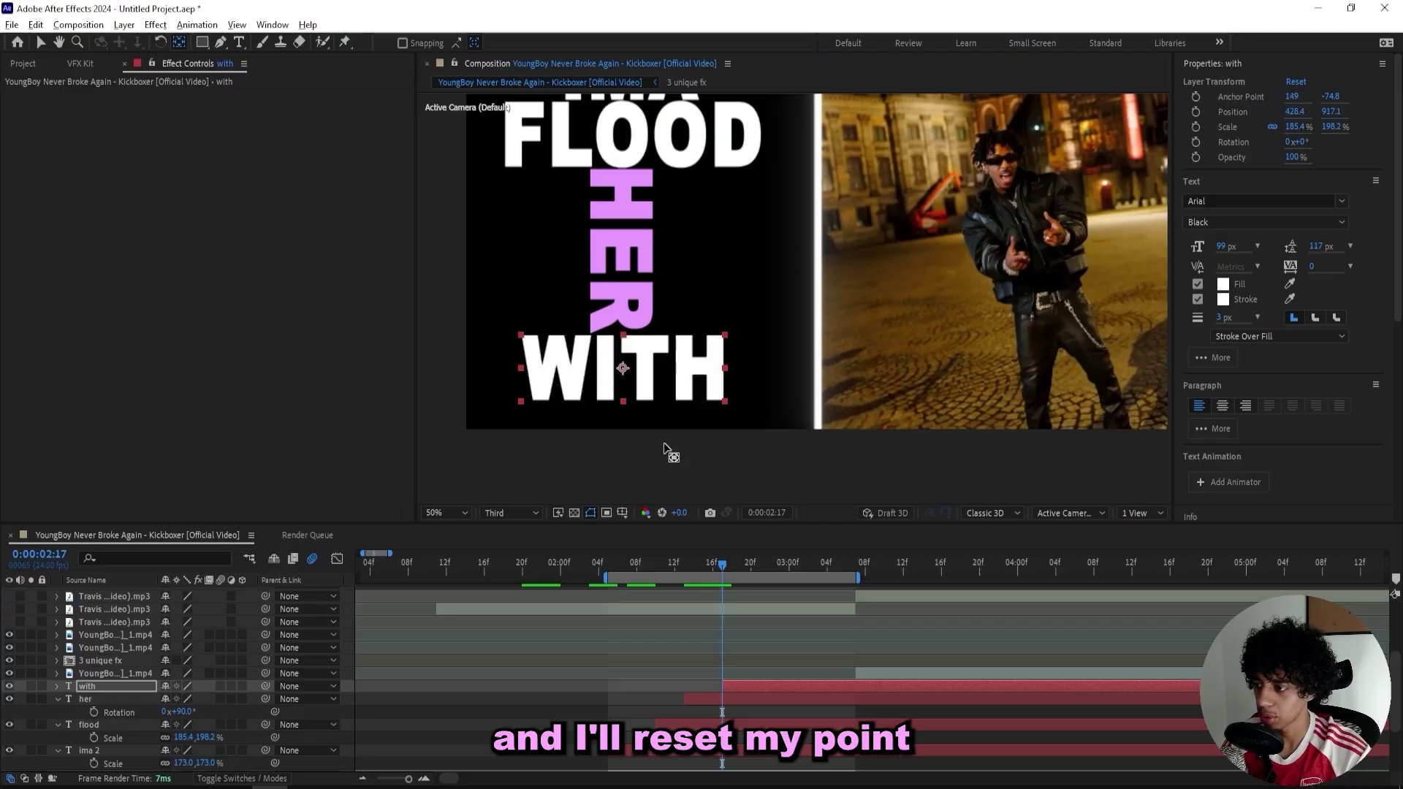
key(h)
drag(725, 364, 732, 436)
drag(724, 439, 730, 410)
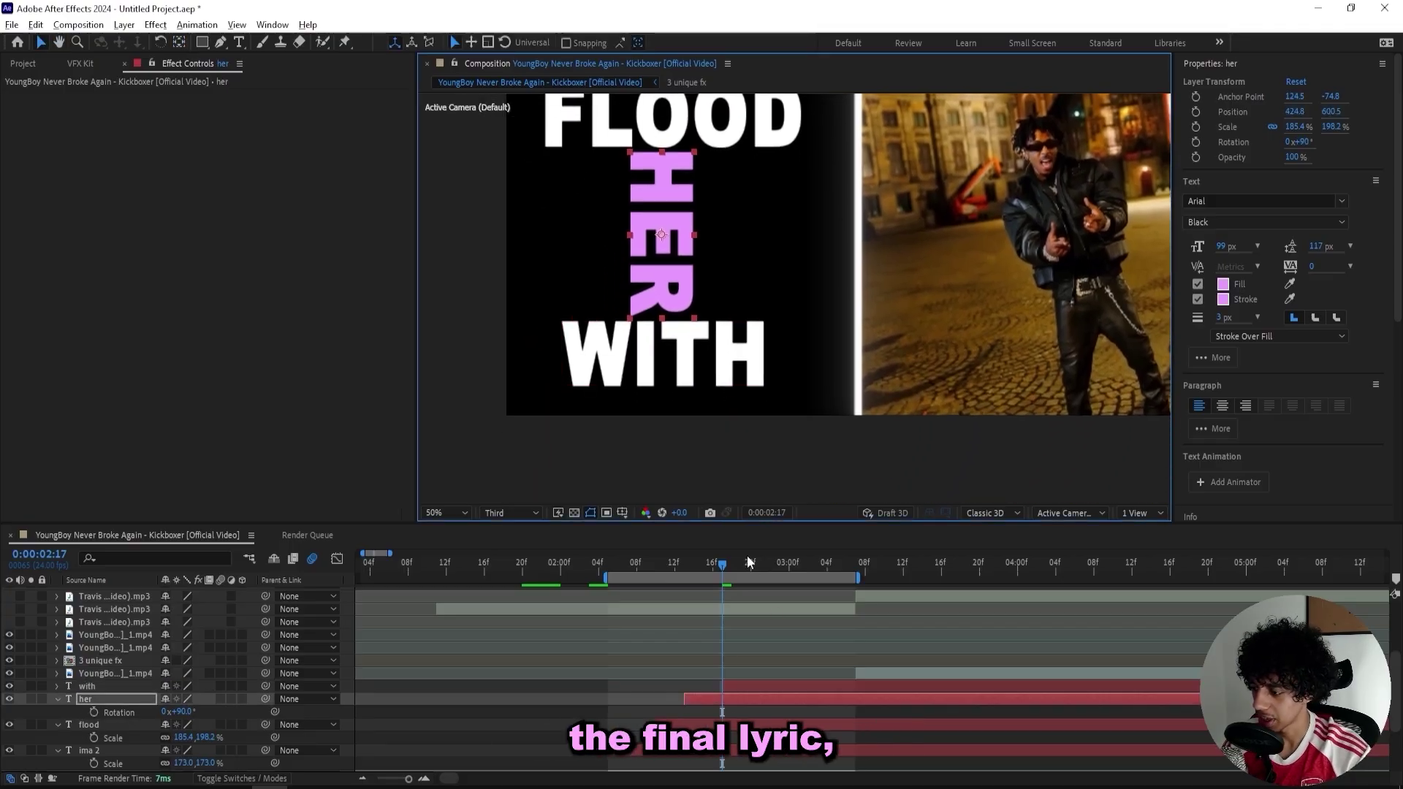
drag(740, 687, 794, 684)
Try placing a copy of WITH over HER from 0:00:02:22 with its text changed to "diamonds"
key(ctrl+d)
click(770, 565)
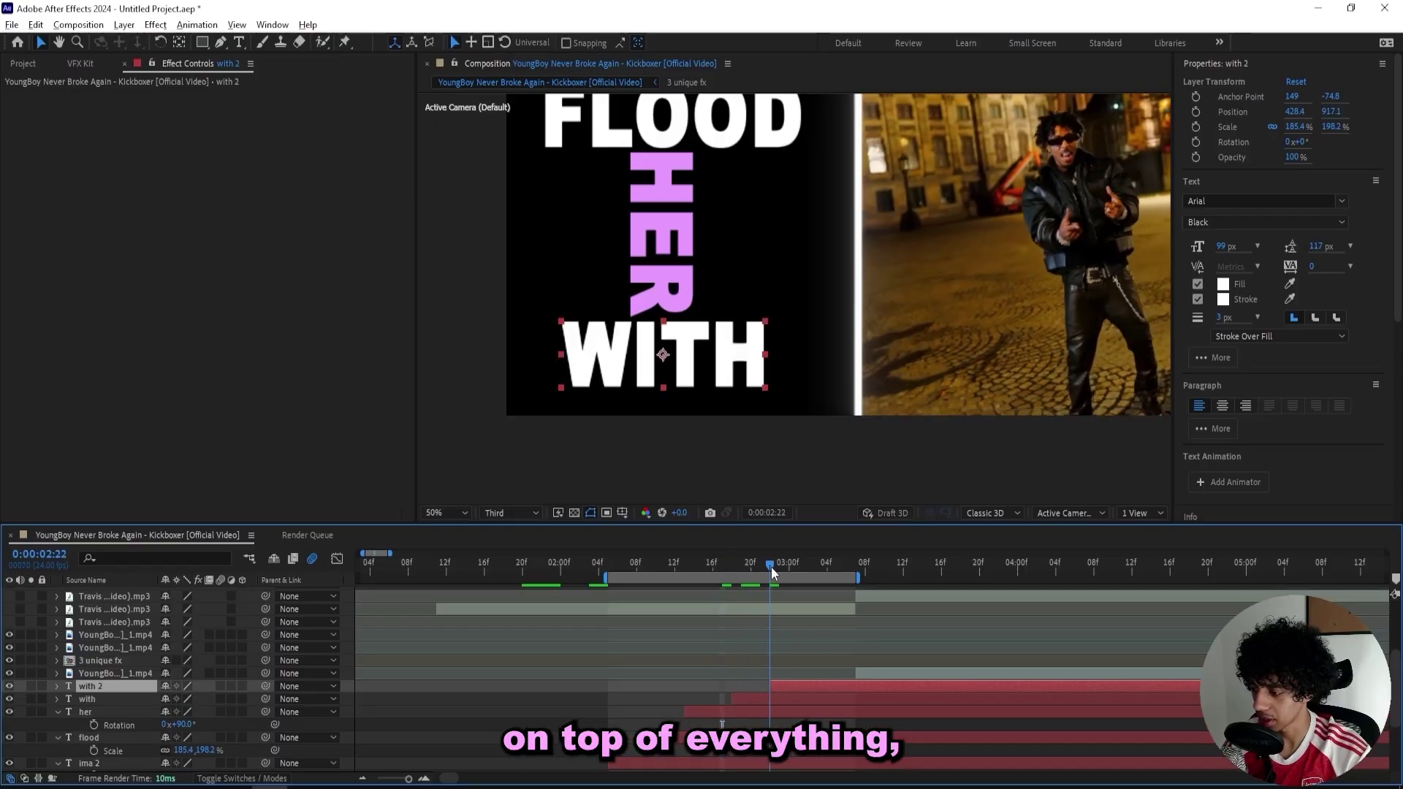
scroll(759, 328, down, 2)
drag(758, 314, 761, 268)
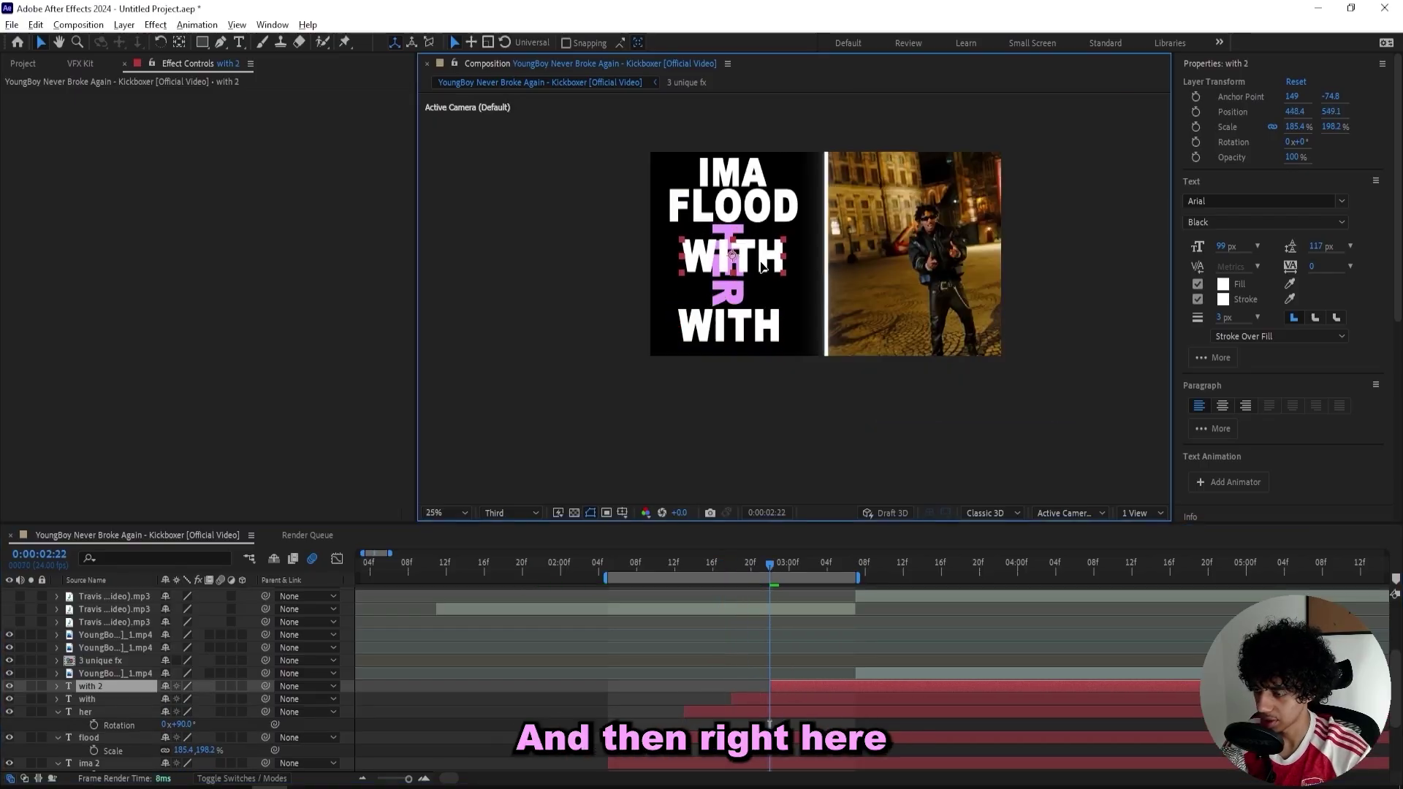
double_click(110, 684)
text(diamonds)
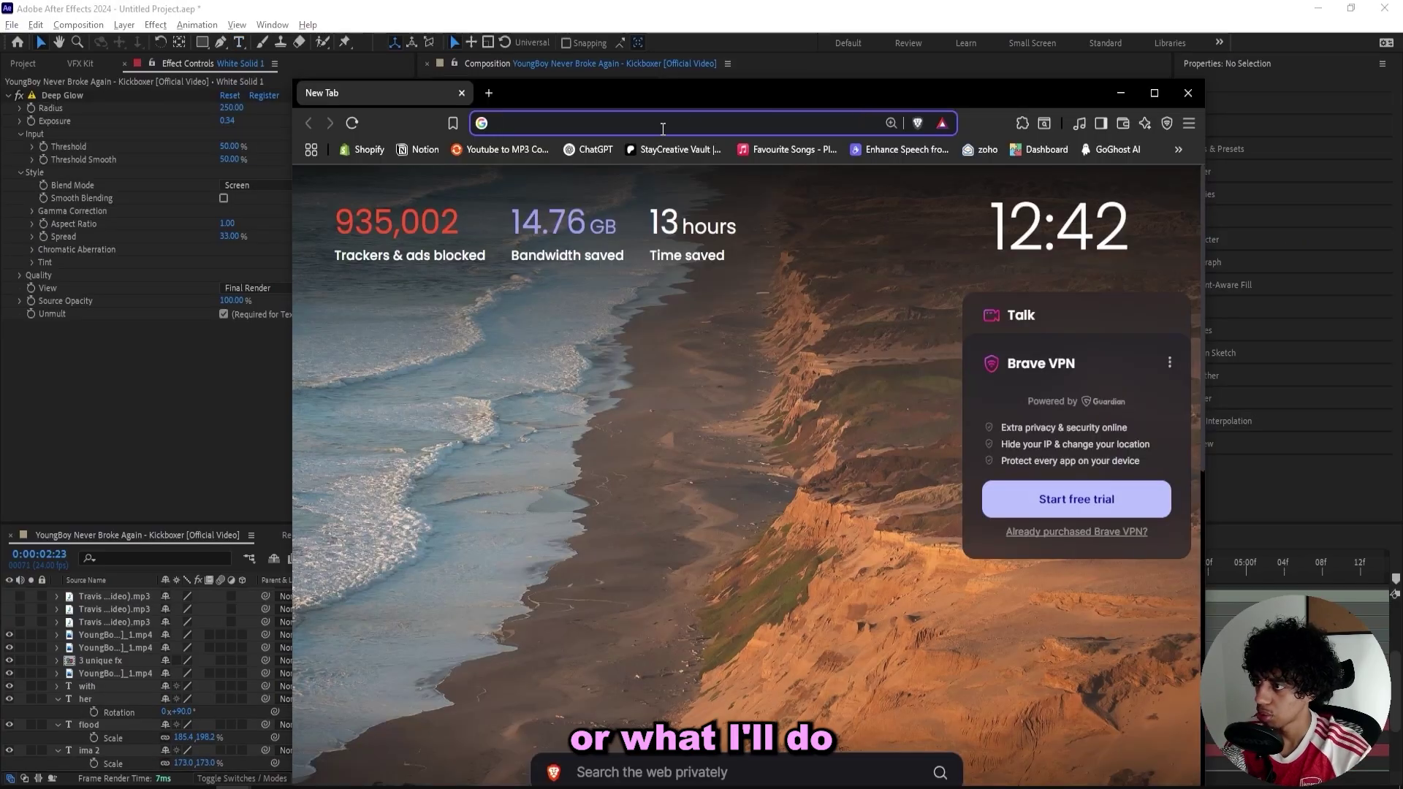
Switch to the web browser, search for "diamond png" images and open the source page of the PNGWing diamond clipart
click(663, 130)
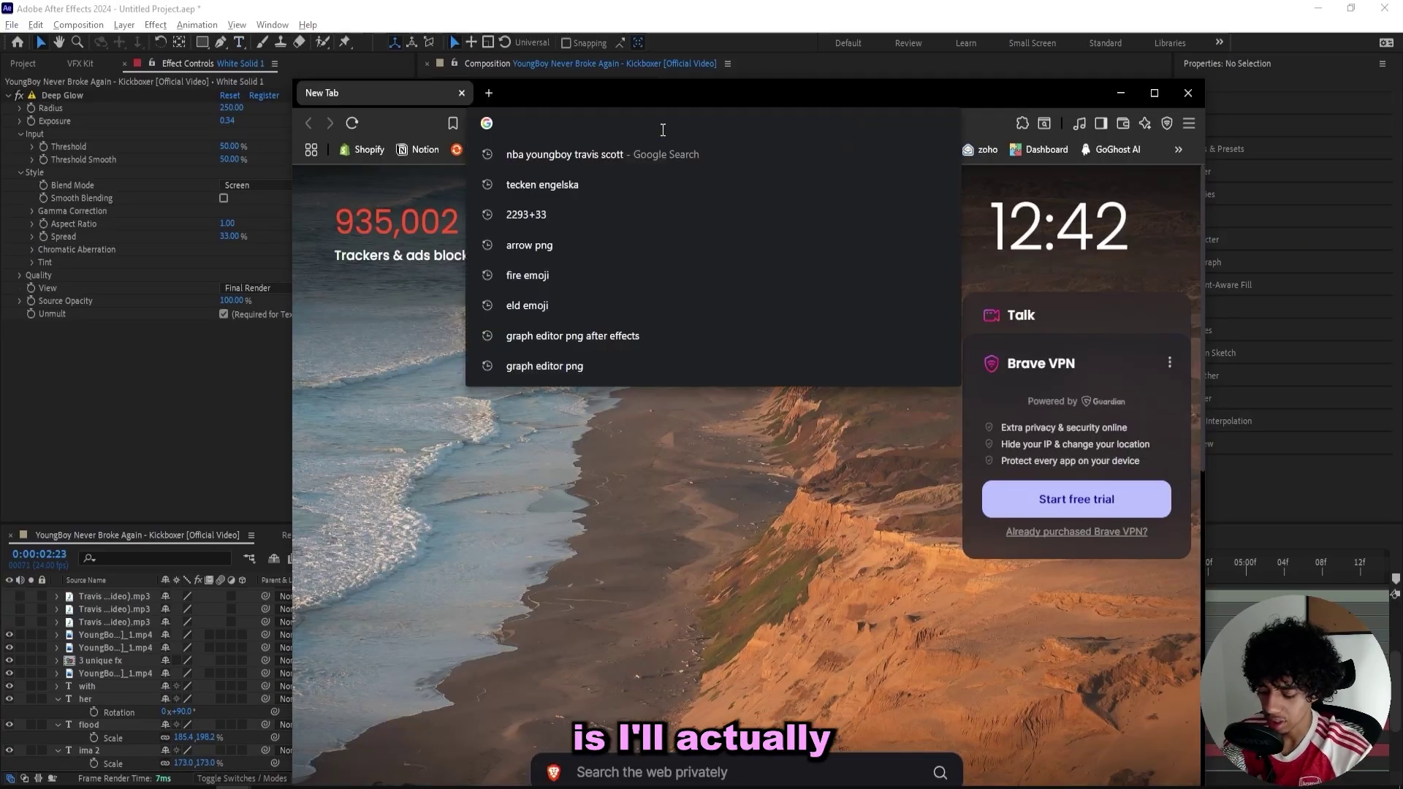
text(diamond p)
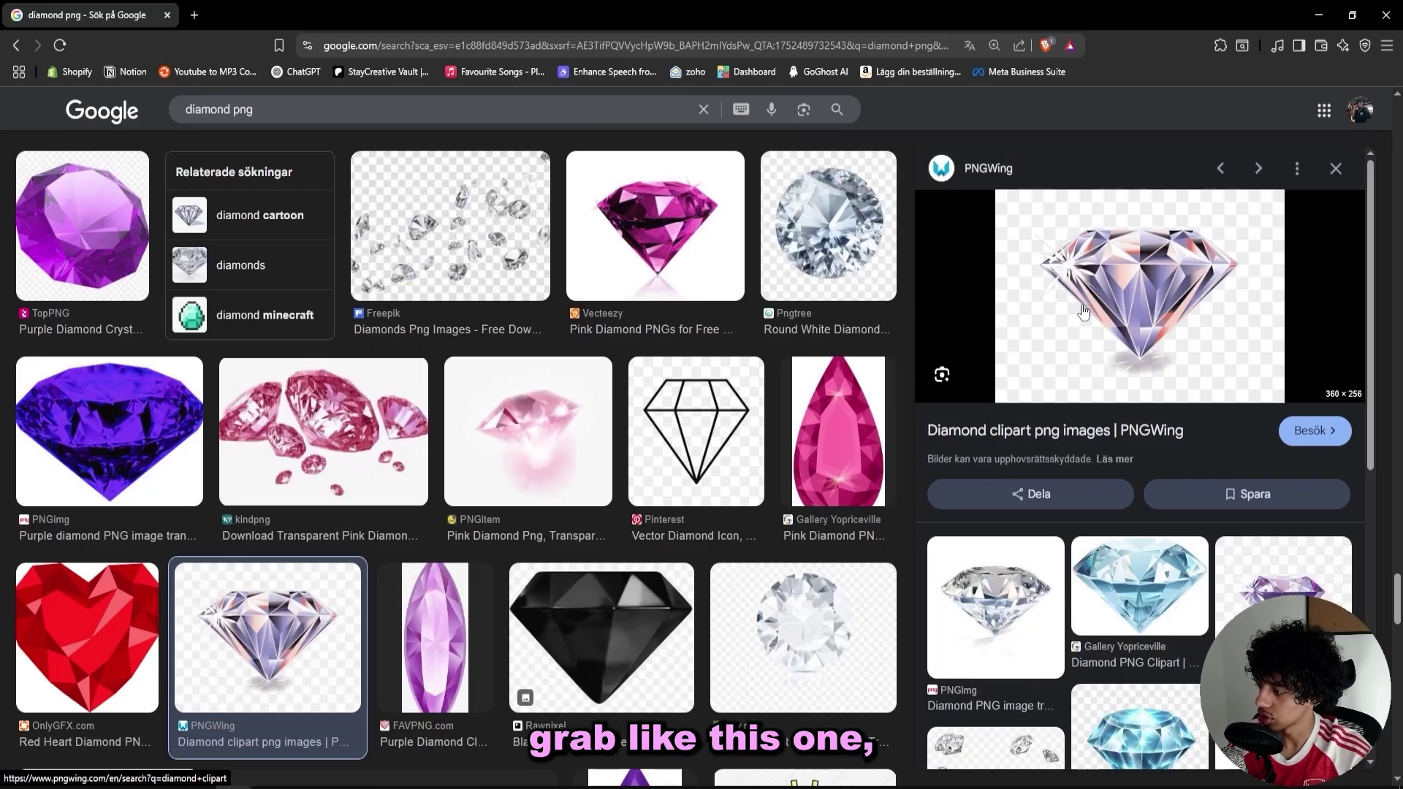
click(1309, 429)
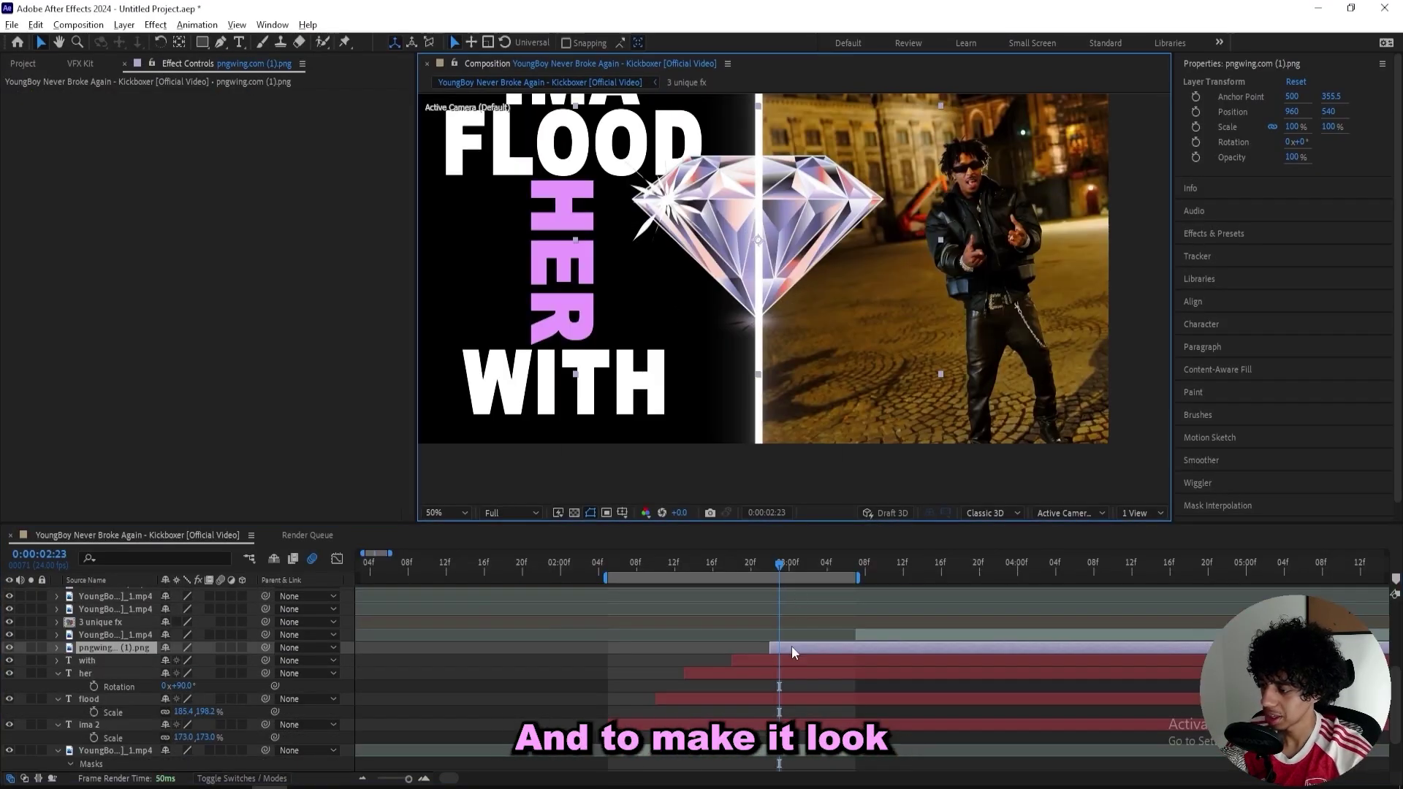
Add a Bevel and Emboss layer style to the diamond image layer
right_click(791, 646)
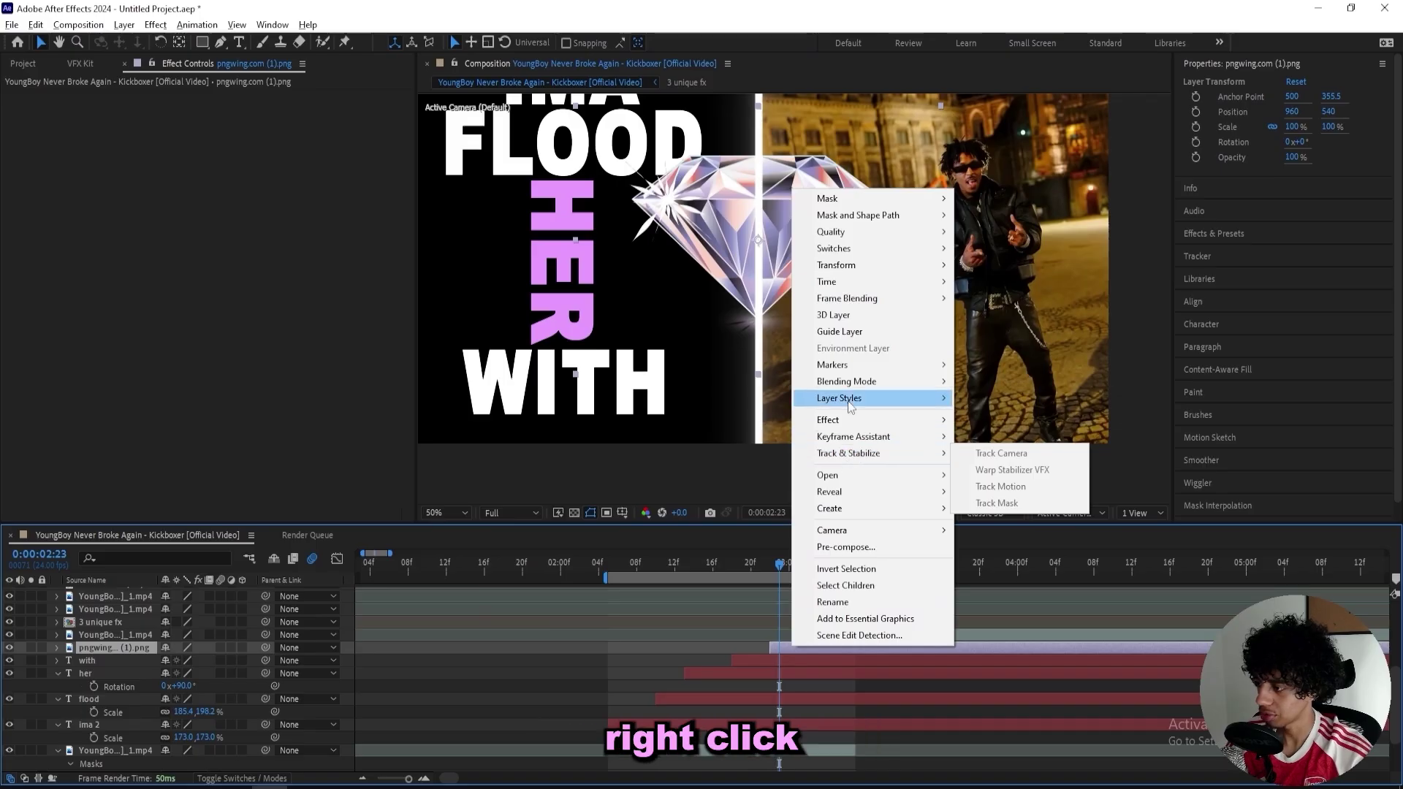
mouse_move(848, 398)
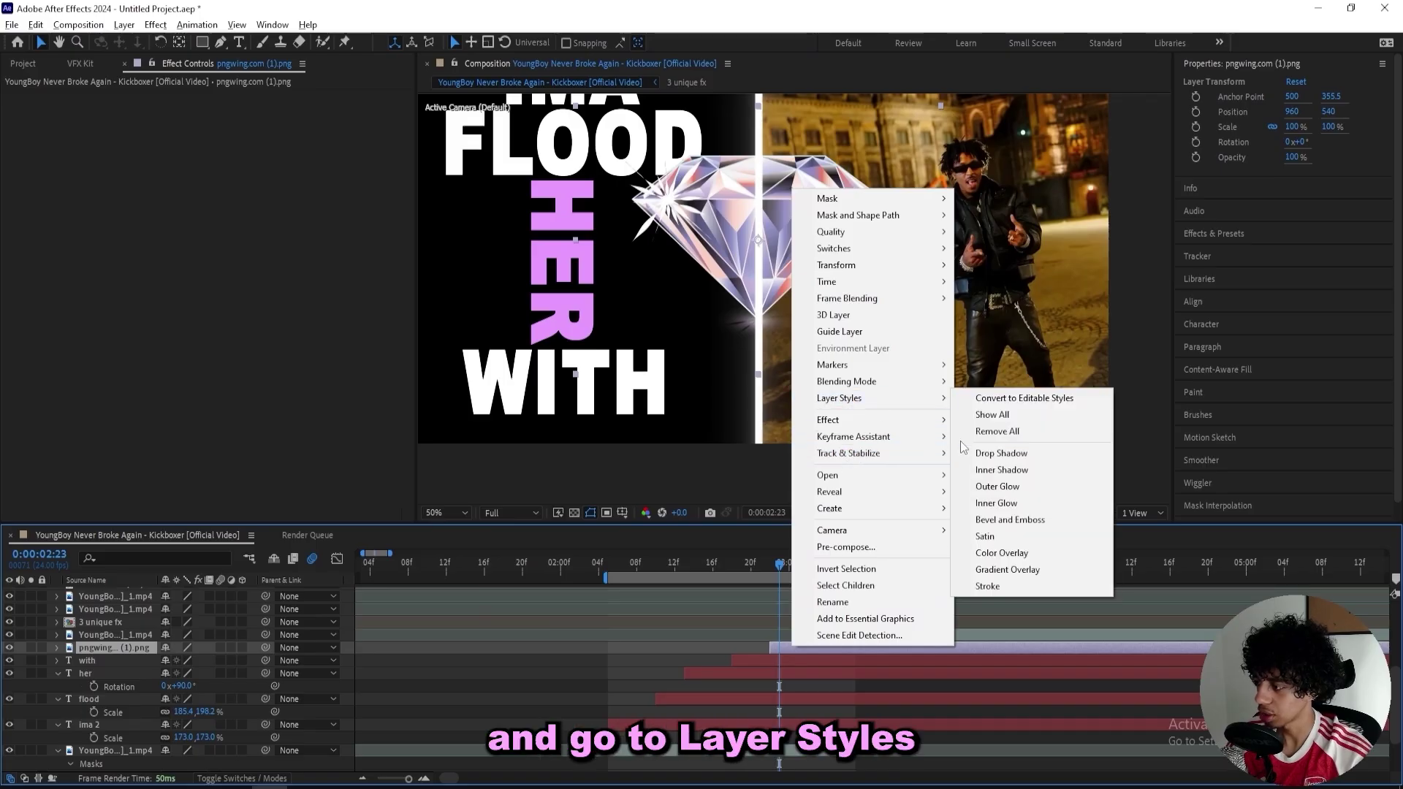
click(1004, 524)
Move the diamond over the purple HER text and scale it down to 76%
drag(830, 221, 677, 247)
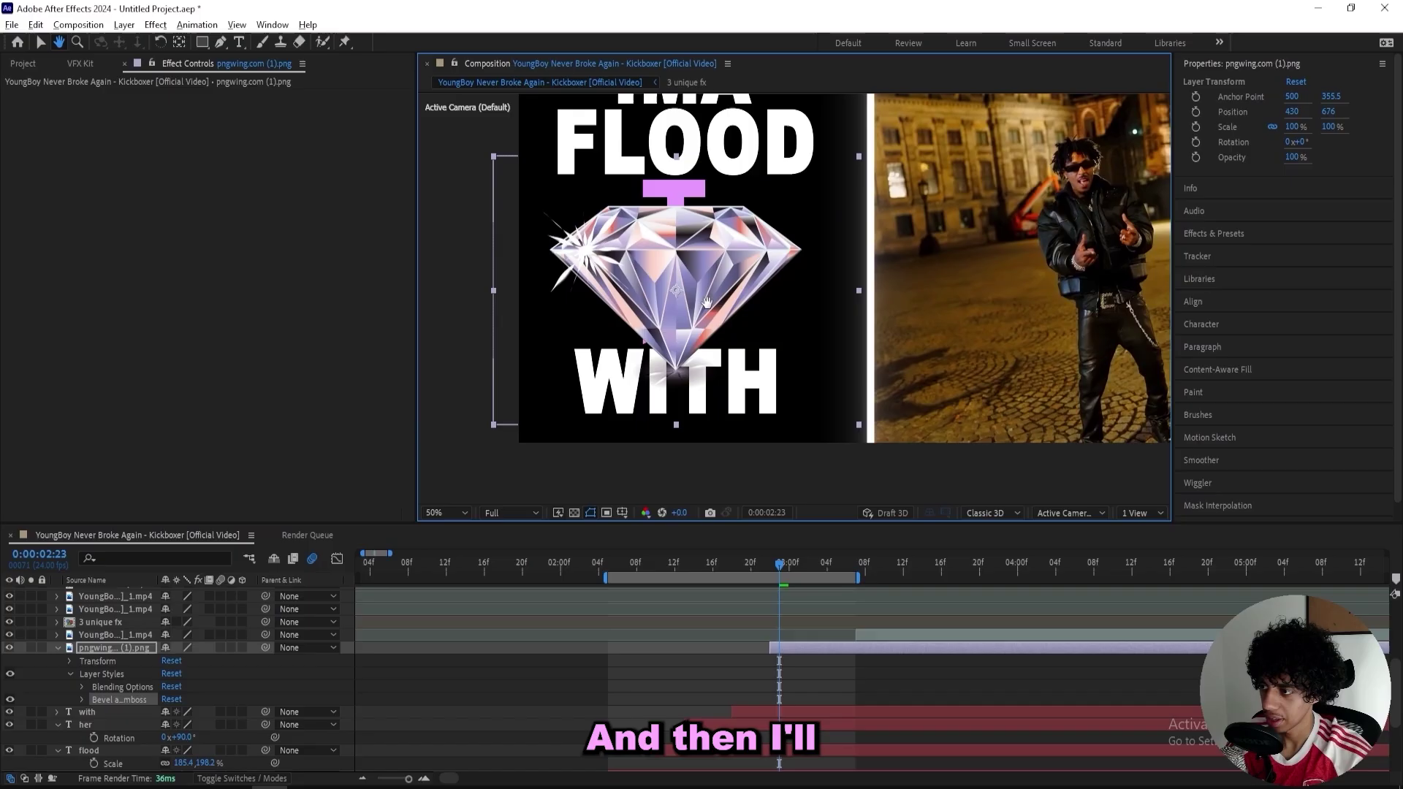
mouse_move(707, 302)
mouse_down()
mouse_move(704, 343)
mouse_move(710, 296)
mouse_up()
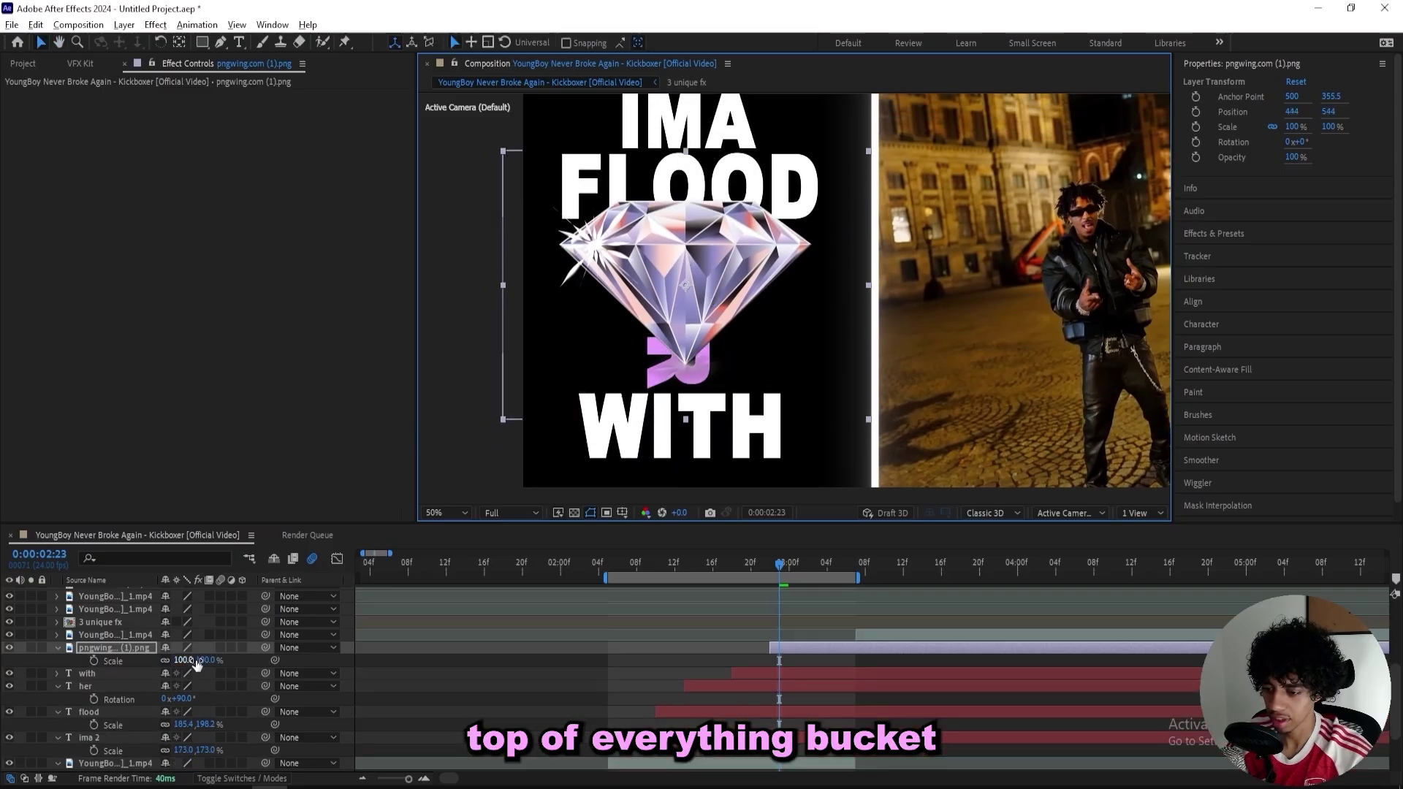
key(s)
drag(181, 660, 163, 660)
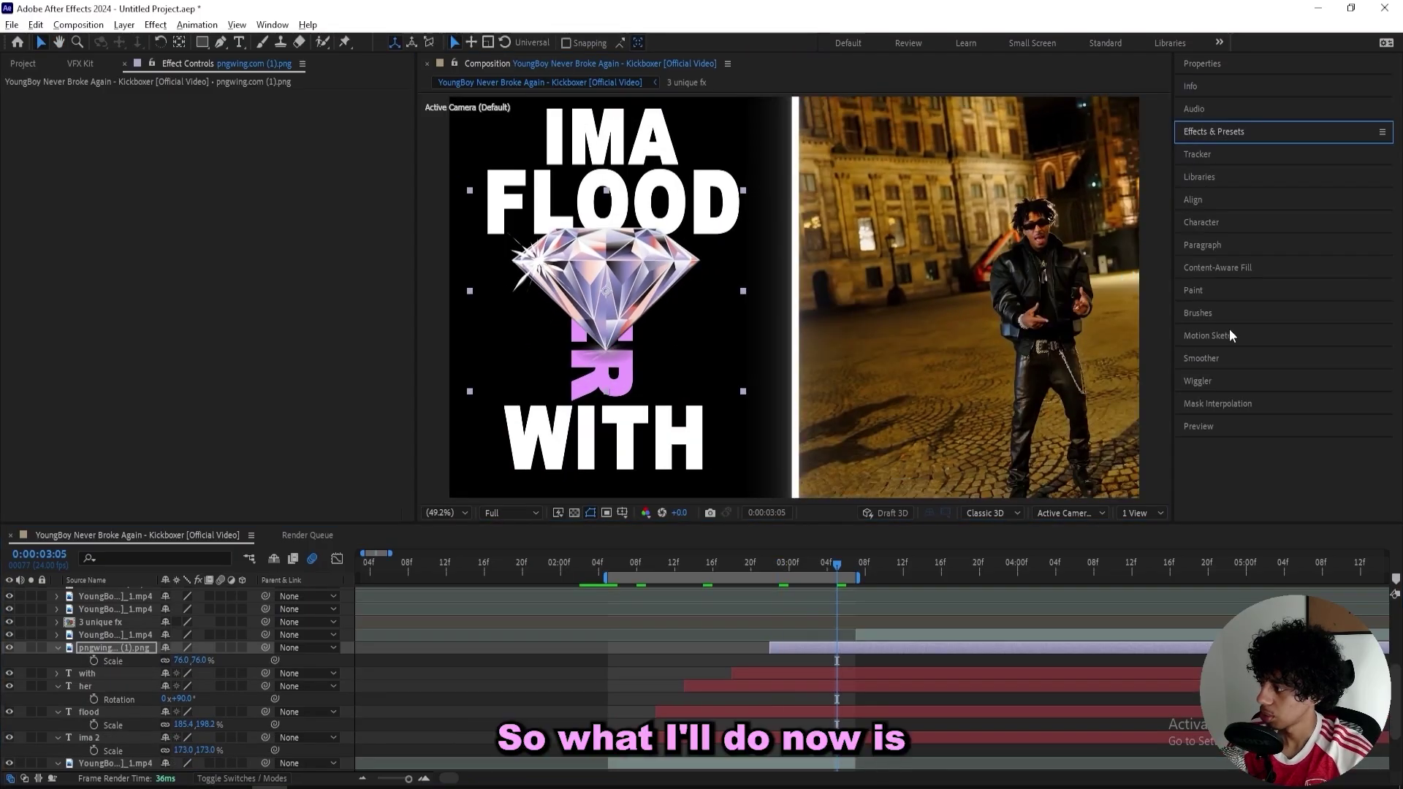
Set the preview resolution to Full and play back the stacked lyric sequence
click(1202, 425)
scroll(1308, 402, down, 3)
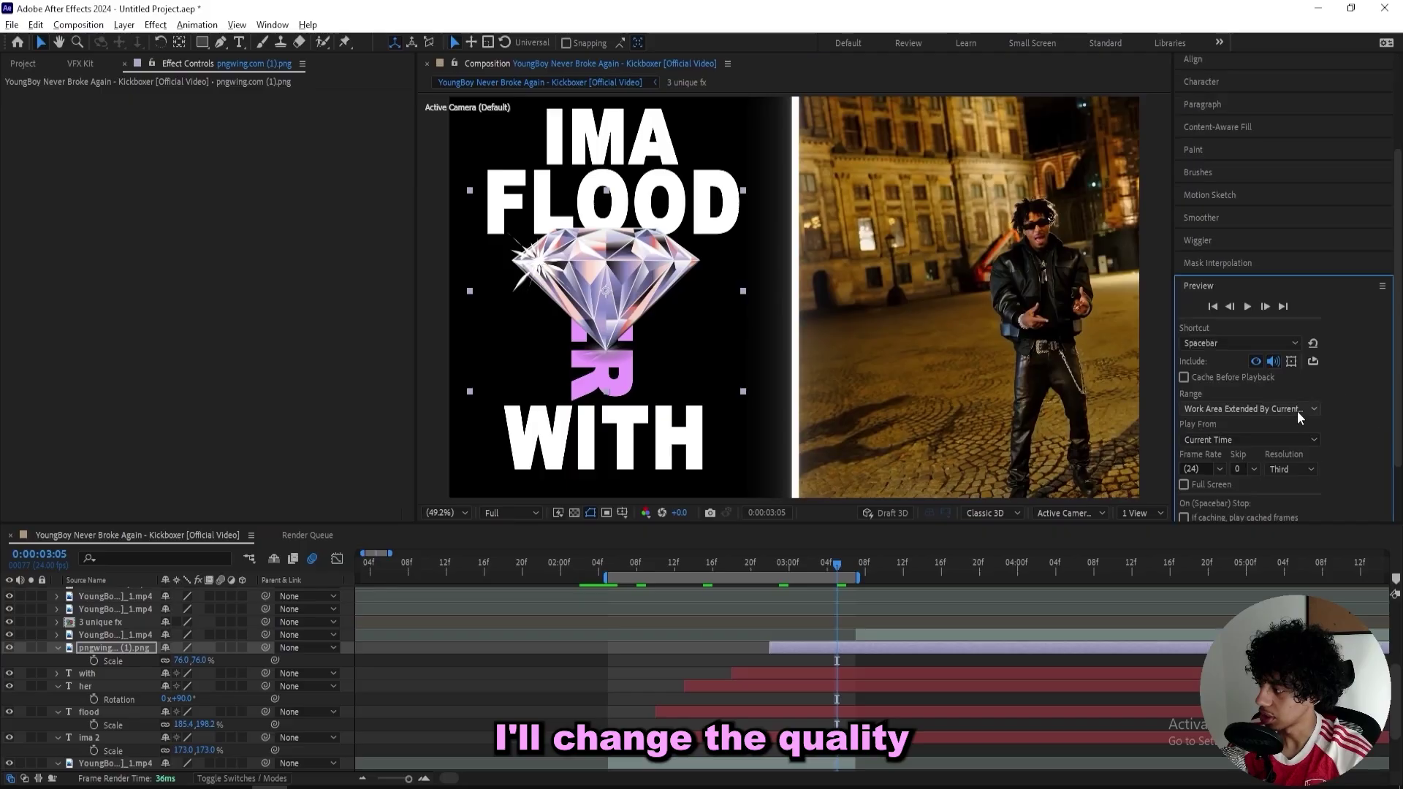
click(1290, 471)
click(1288, 504)
drag(728, 579, 719, 580)
key(space)
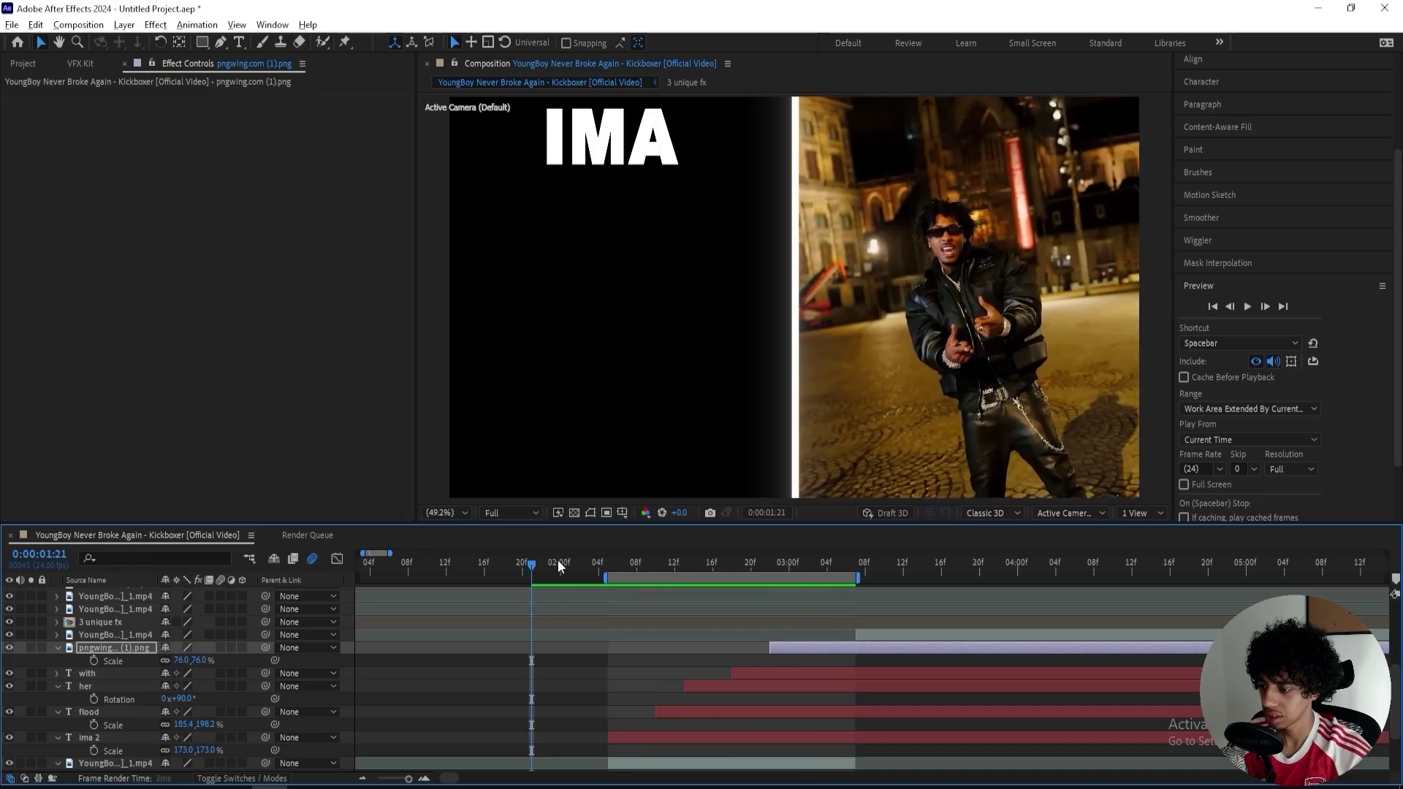
key(space)
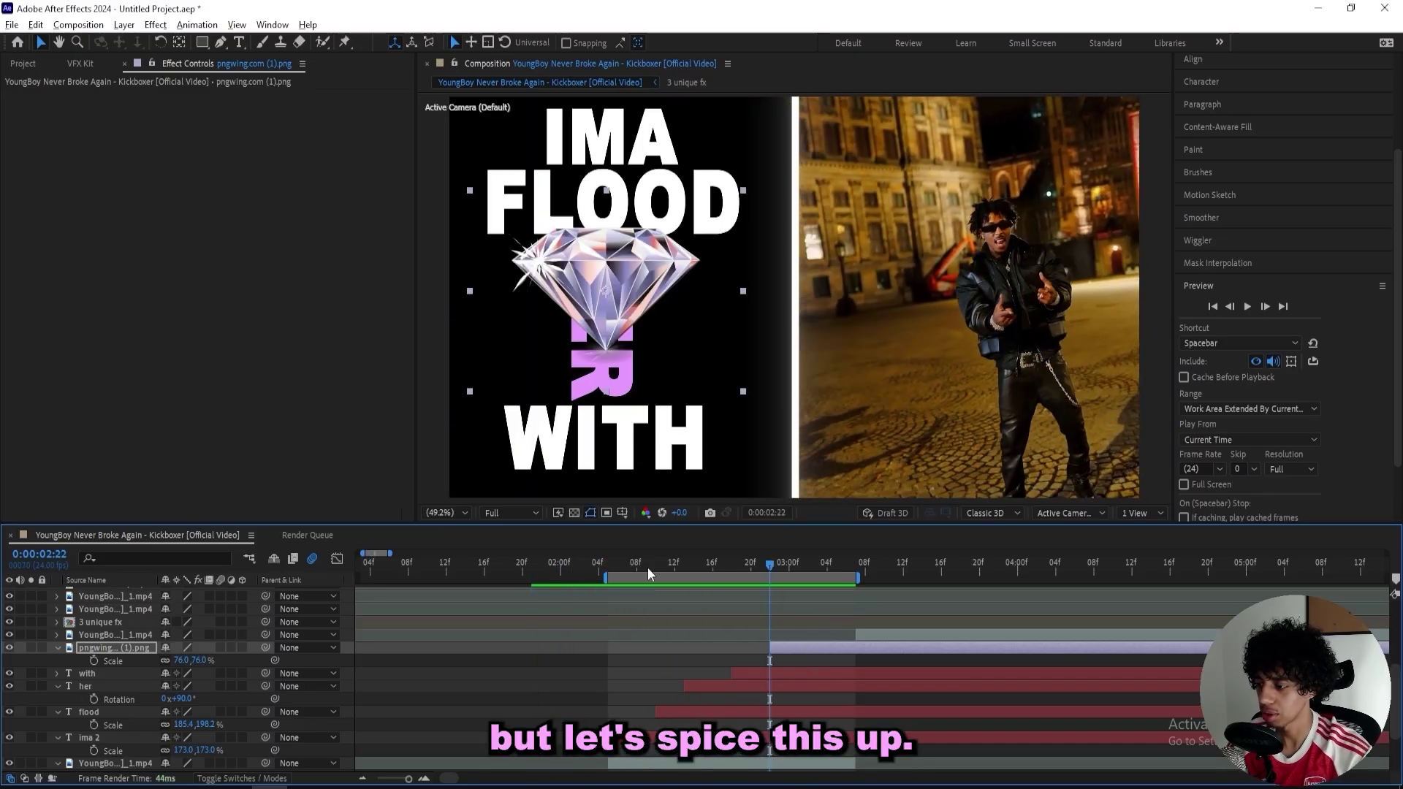
Apply the Mosaic effect to the "ima 2" text layer with the current time at 0:00:02:08
drag(617, 560, 637, 561)
click(653, 738)
click(664, 739)
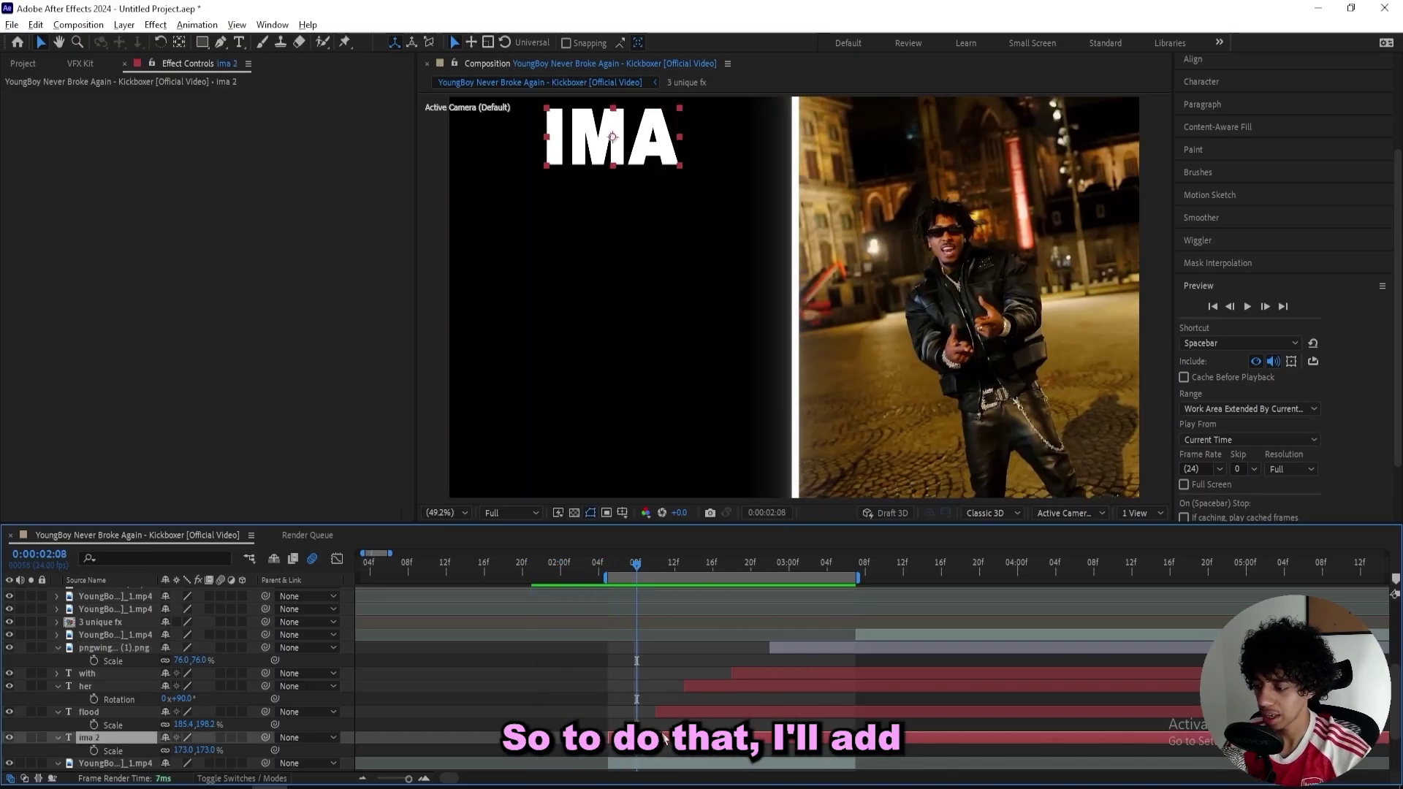
key(ctrl+space)
text(mos)
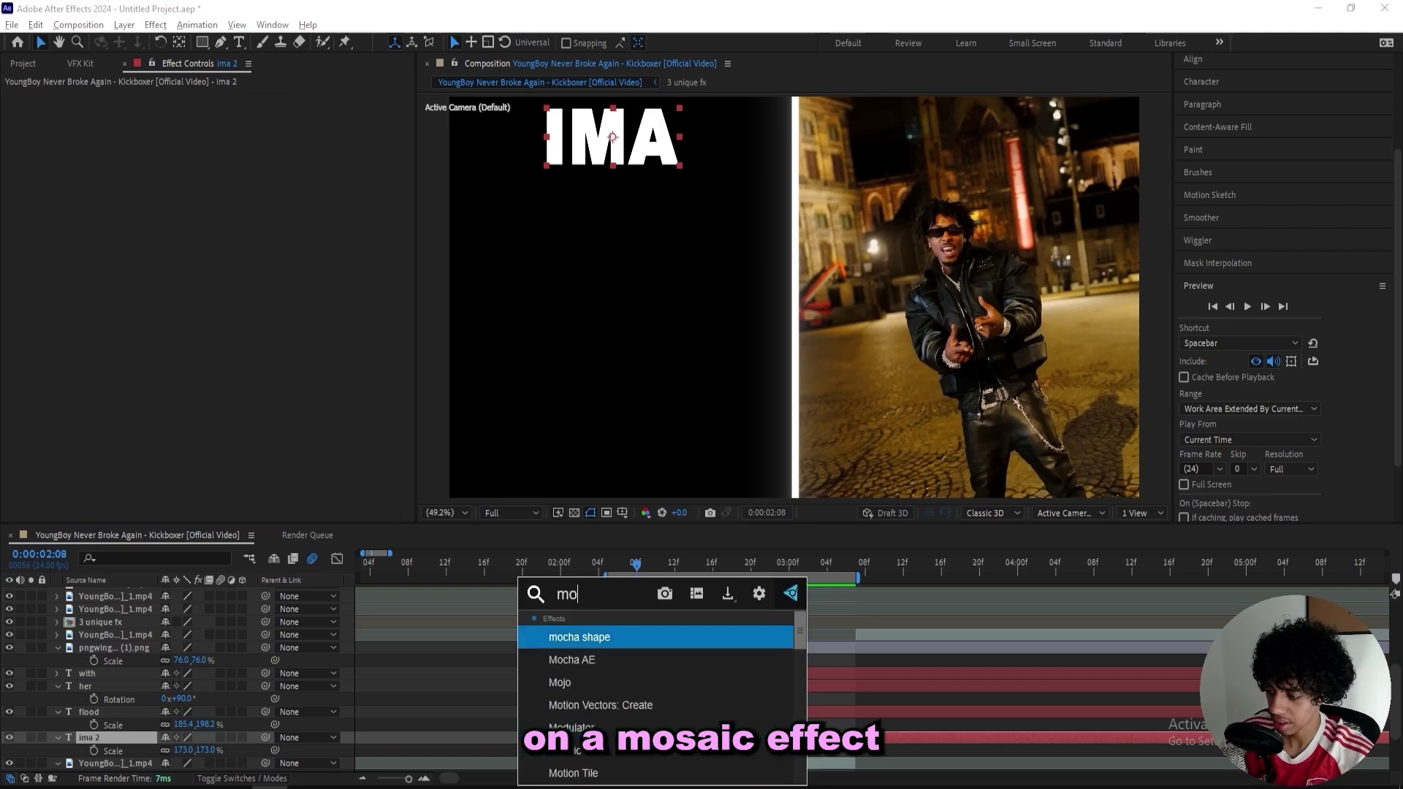
key(Return)
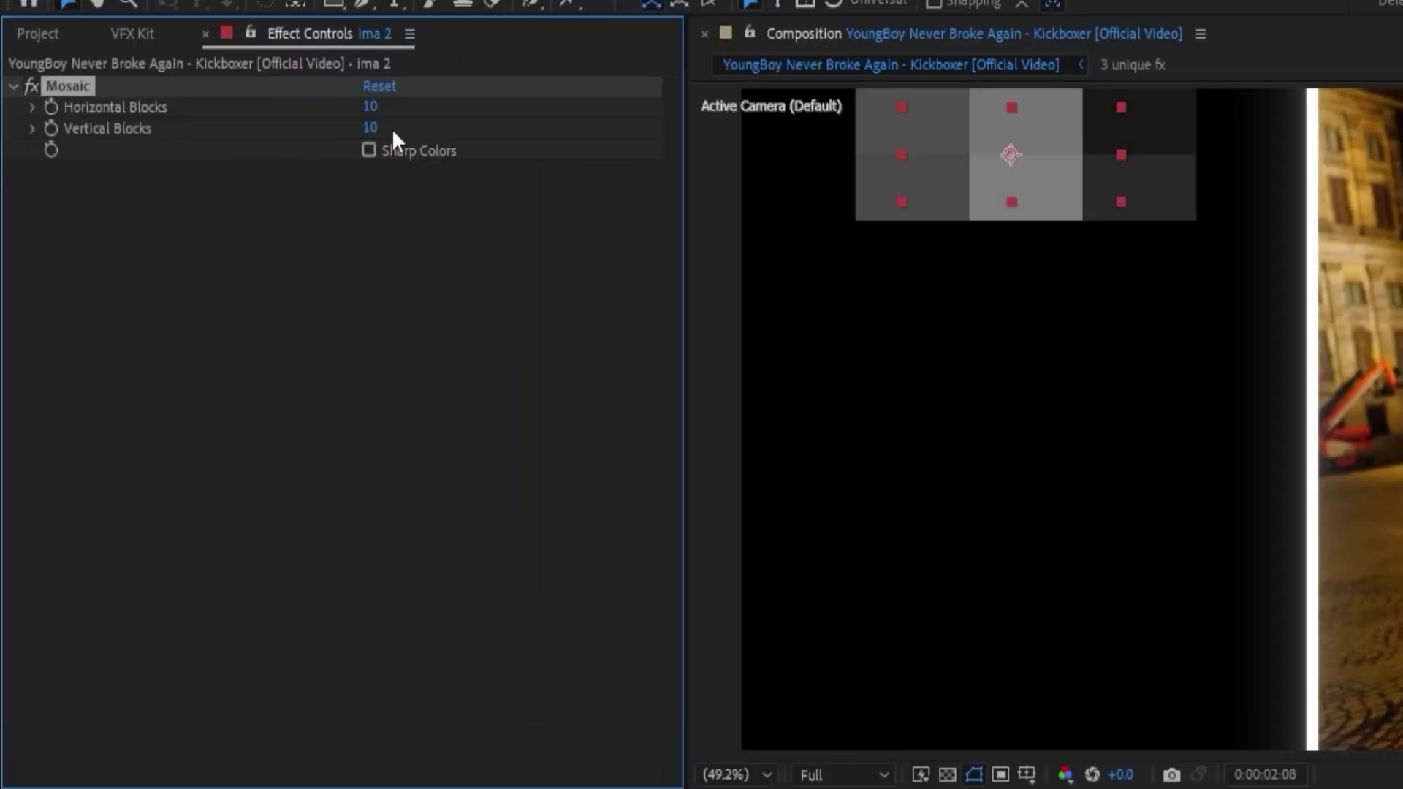
Set the Mosaic effect's horizontal and vertical blocks on IMA to 150
click(371, 107)
text(15)
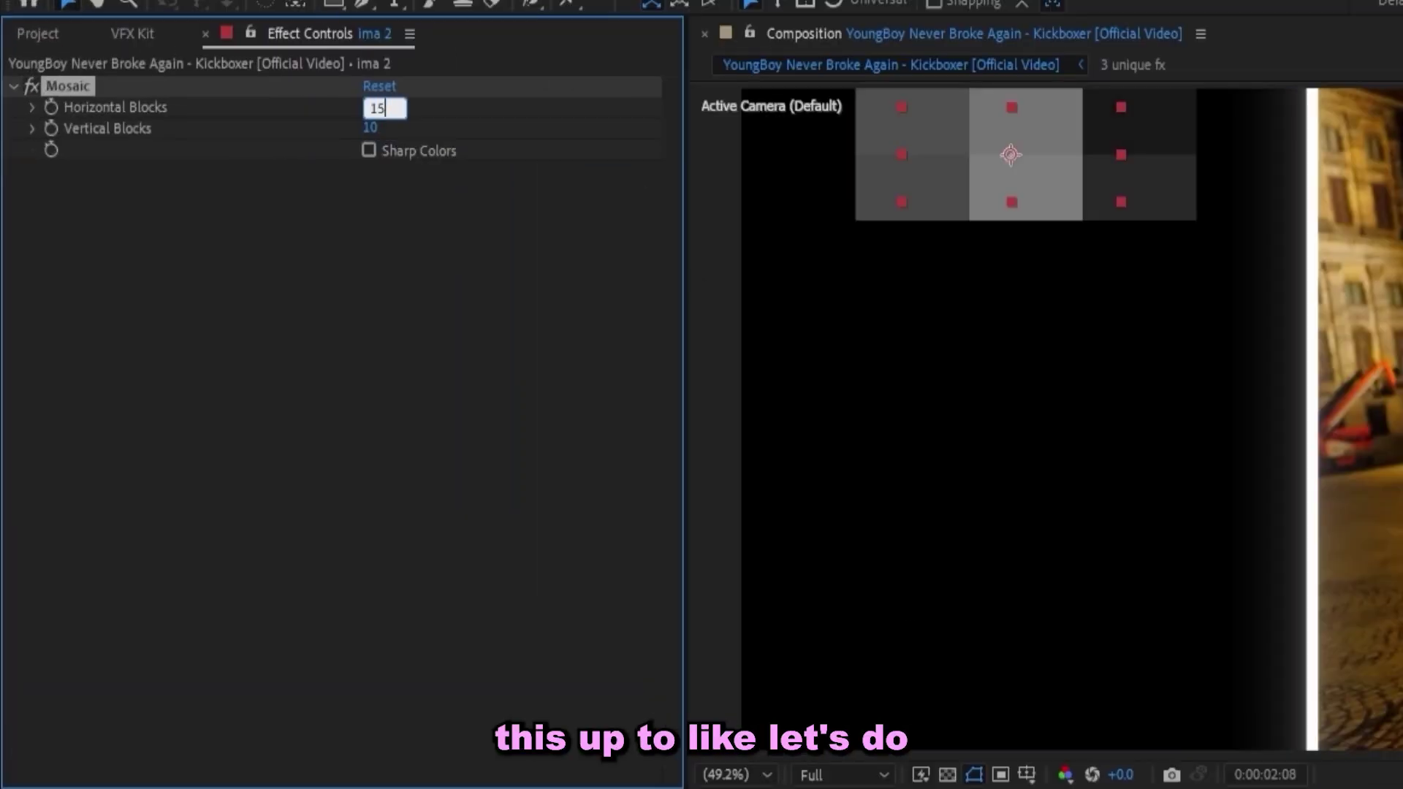
text(0)
key(Return)
click(376, 109)
key(ctrl+c)
click(375, 128)
key(ctrl+v)
key(Return)
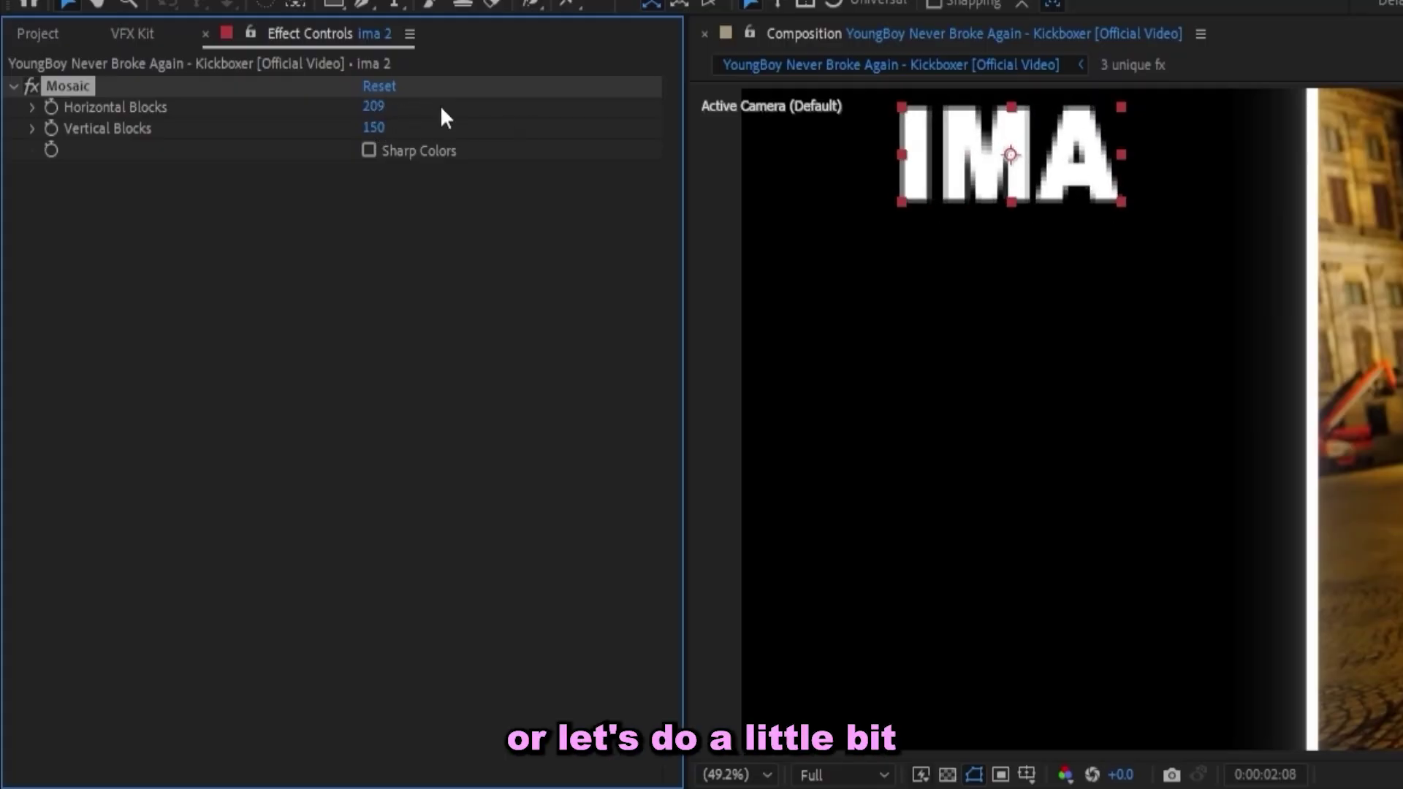
Set the Mosaic effect's horizontal and vertical blocks on IMA to 250
click(385, 108)
text(250)
key(Tab)
text(250)
key(Return)
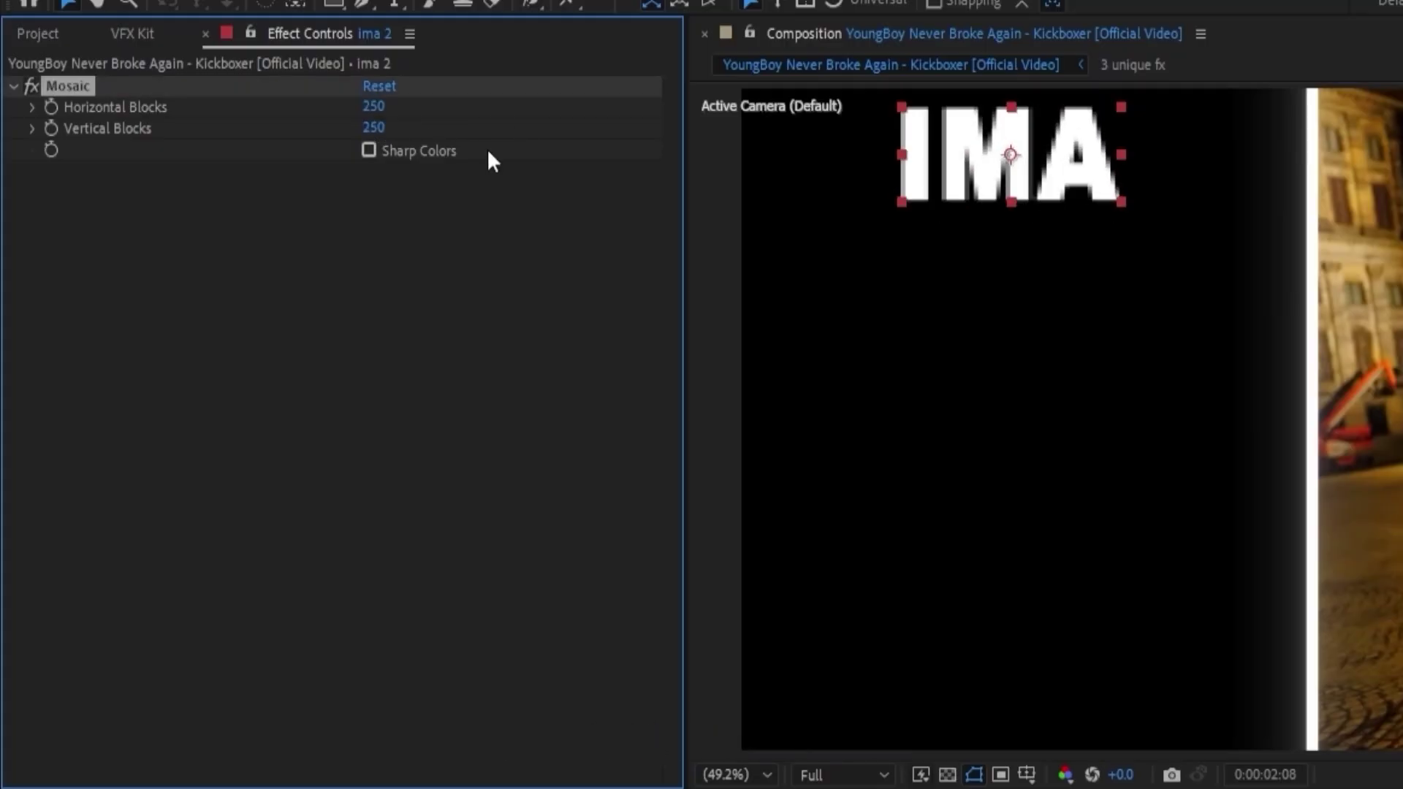
click(1065, 179)
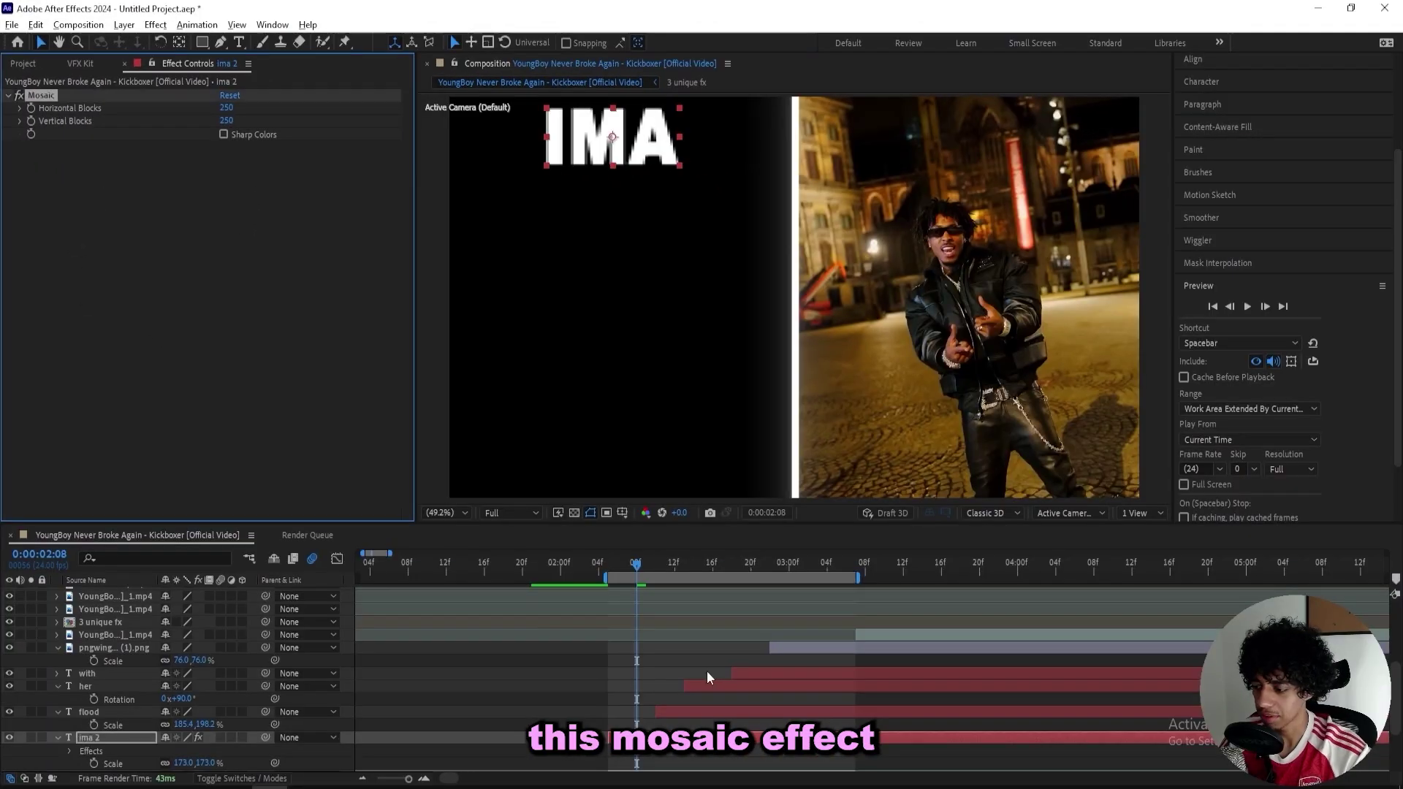
Paste the Mosaic effect onto the flood, her, with and diamond image layers, and play back the stacked lyrics
click(680, 711)
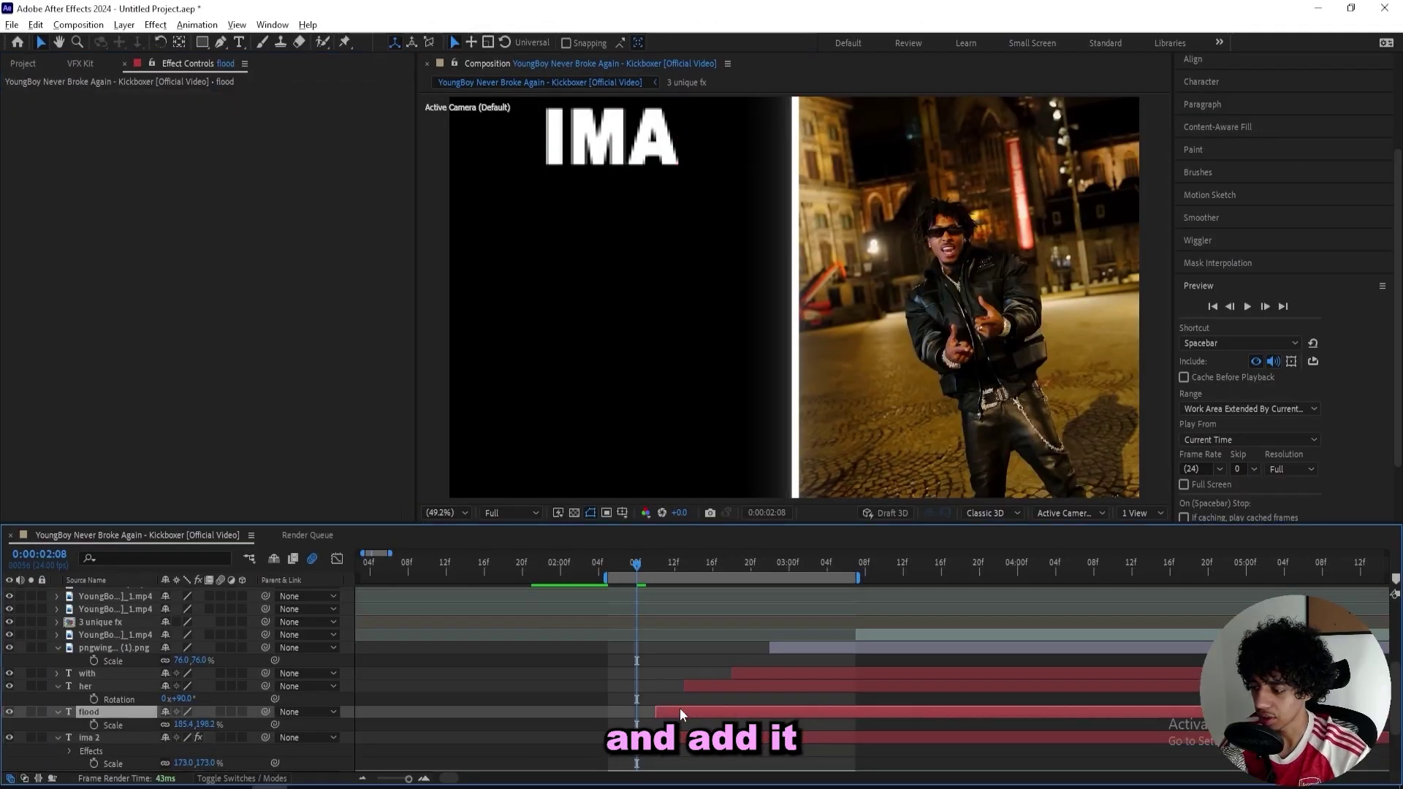
key(ctrl+v)
click(719, 688)
key(ctrl+v)
click(760, 673)
key(ctrl+v)
key(space)
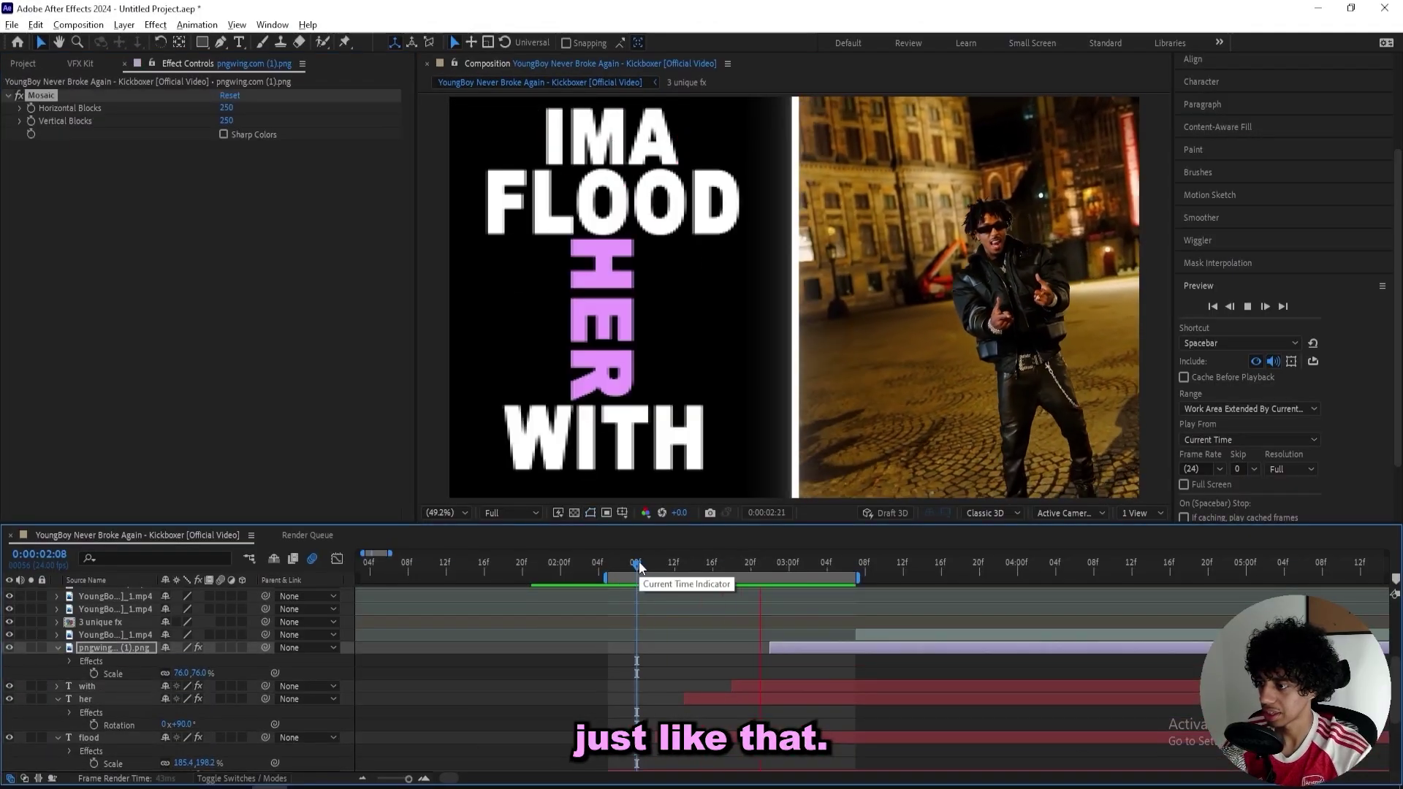
key(space)
Add an adjustment layer above the diamond image layer and trim it to start at 0:00:02:05
key(r)
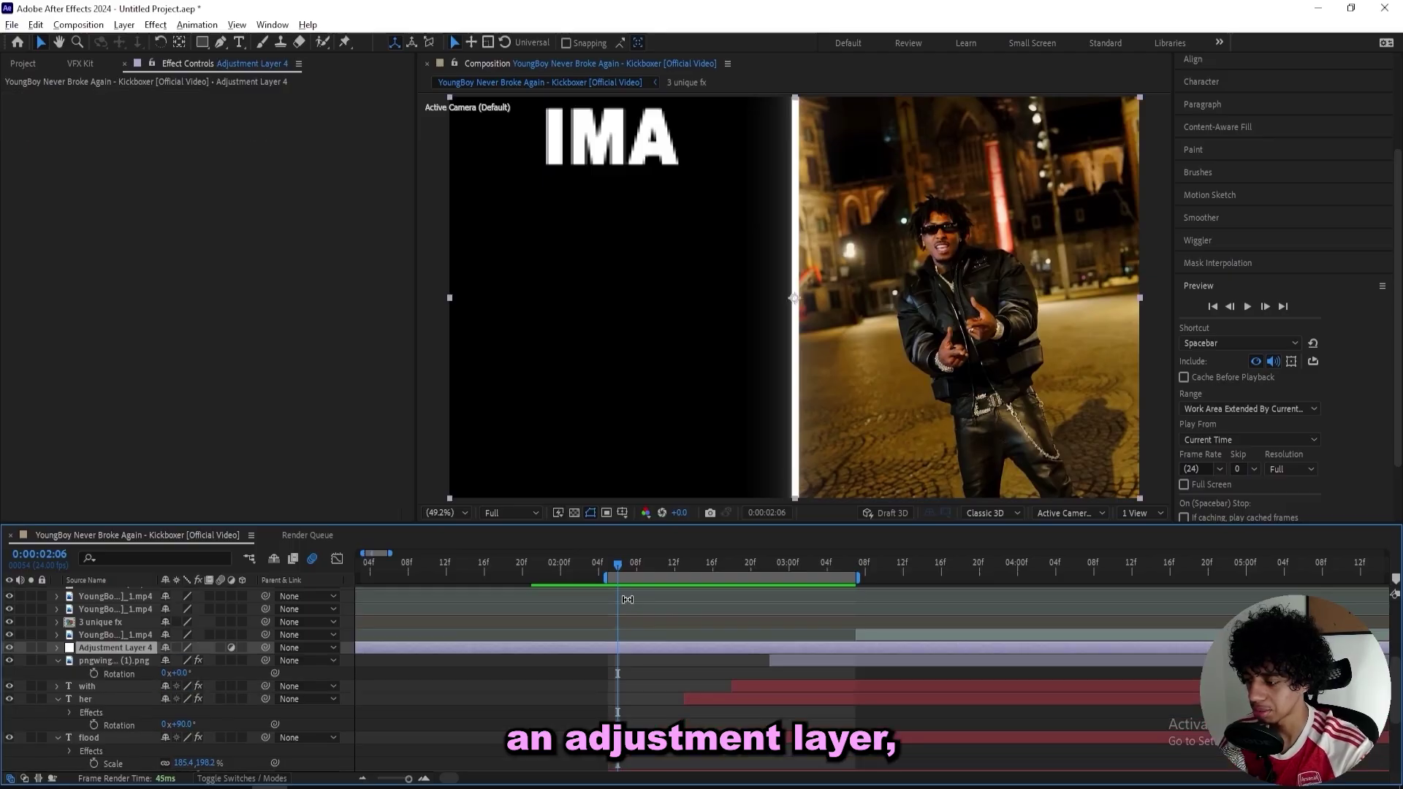
key(ctrl+alt+y)
key(ctrl+shift+d)
scroll(671, 627, down, 2)
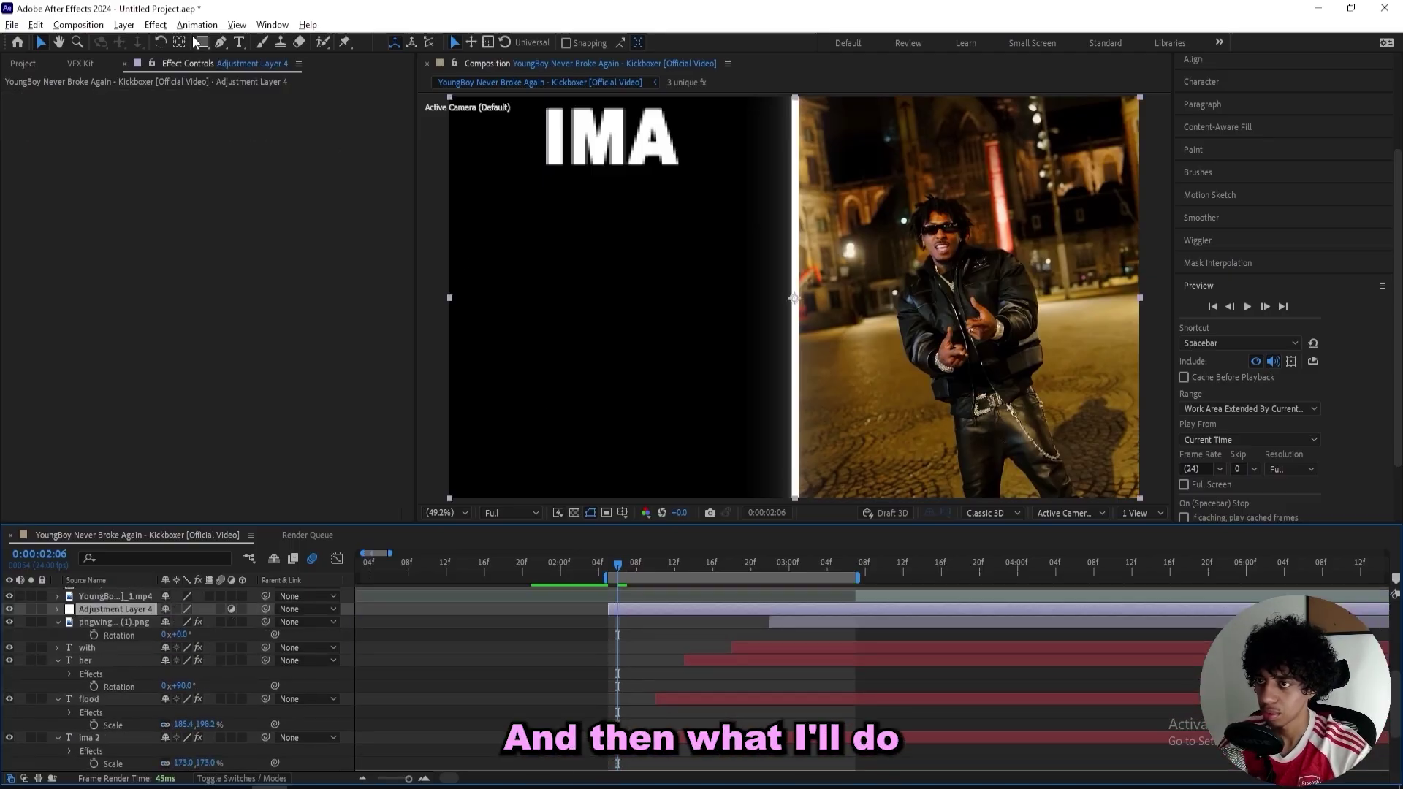
Draw a rectangular mask on Adjustment Layer 4 covering the black lyric half of the frame up to the white divider
click(202, 42)
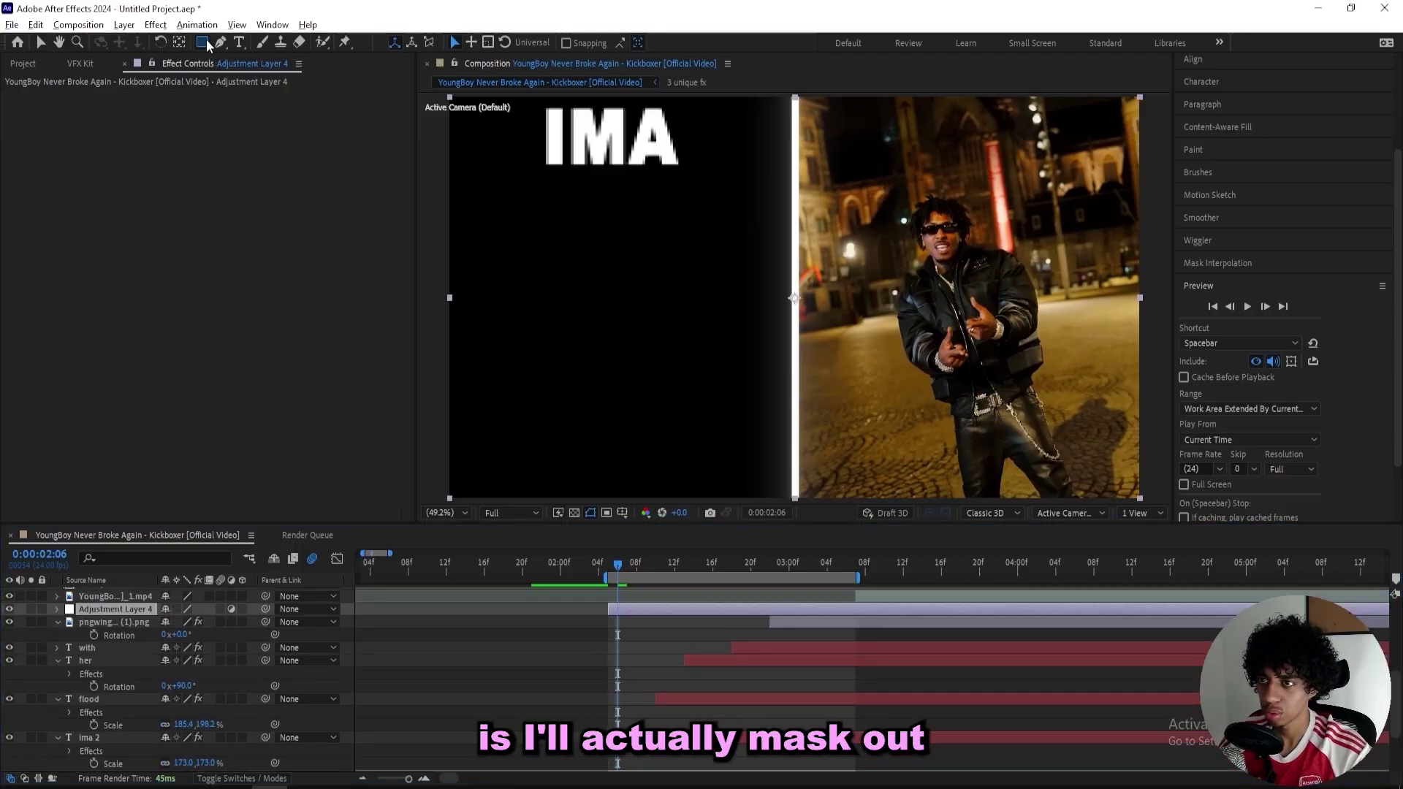
key(comma)
key(comma)
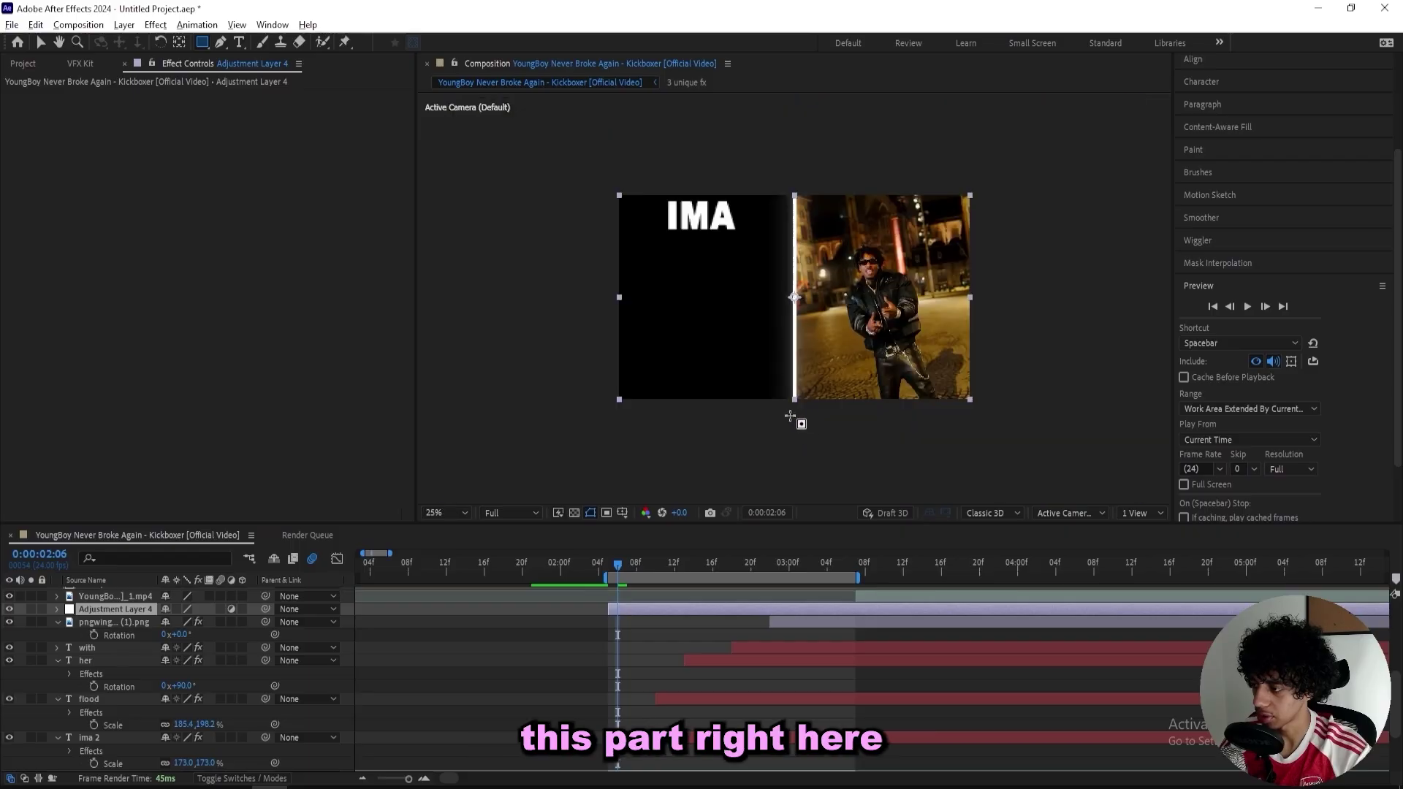
drag(795, 408, 600, 189)
key(v)
click(59, 611)
click(58, 611)
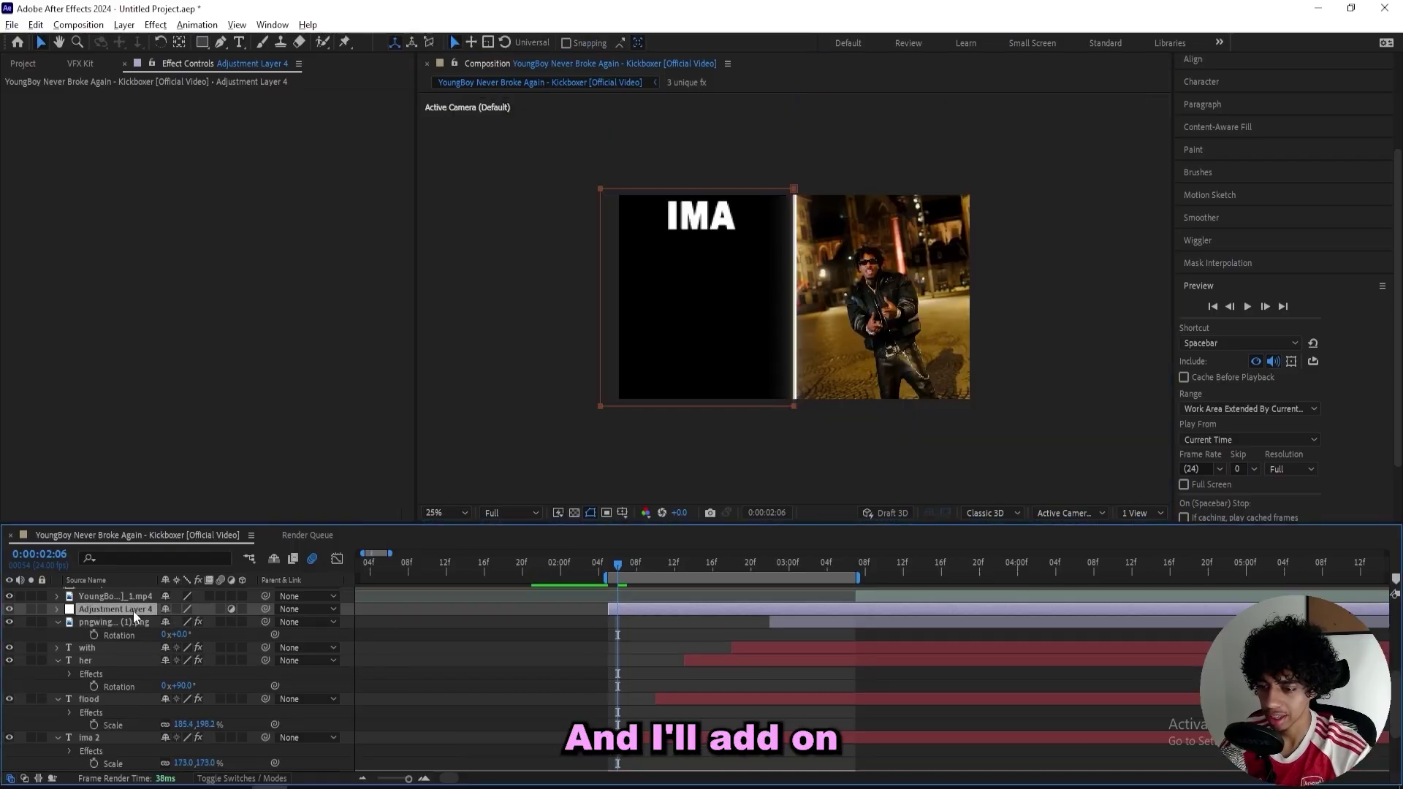
Apply the Signal effect to Adjustment Layer 4 and set its signal amplification to 1.80
key(ctrl+space)
text(sign)
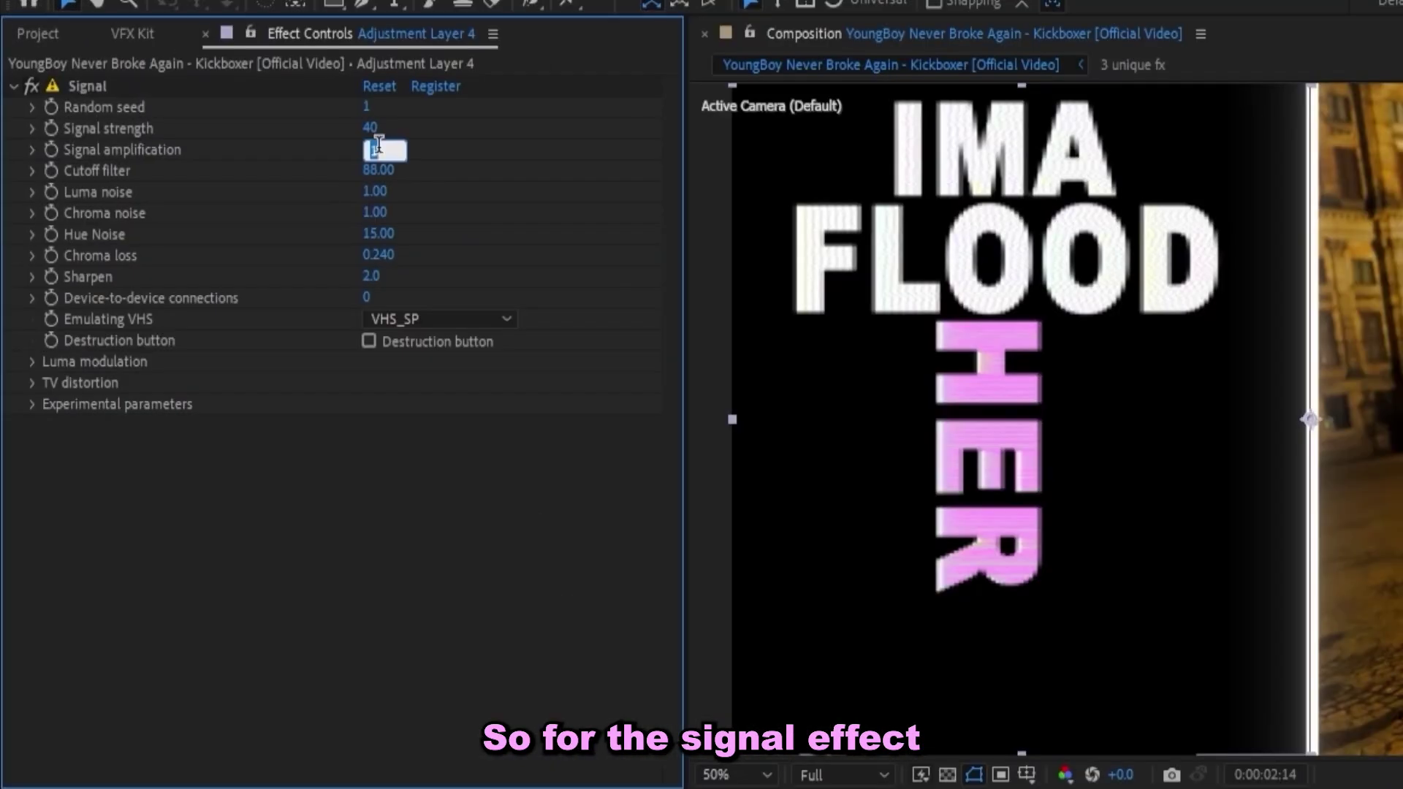
text(1.)
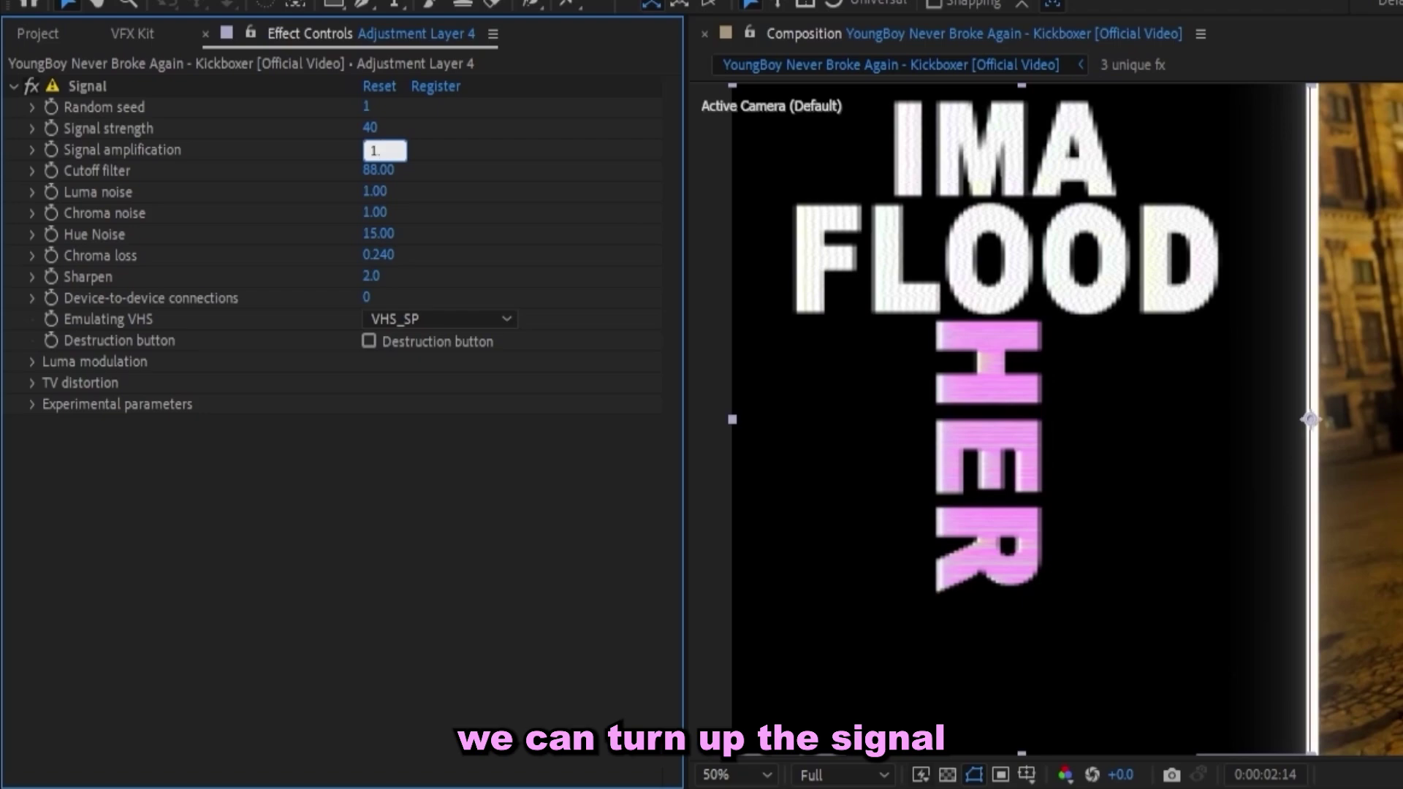
text(3)
key(Return)
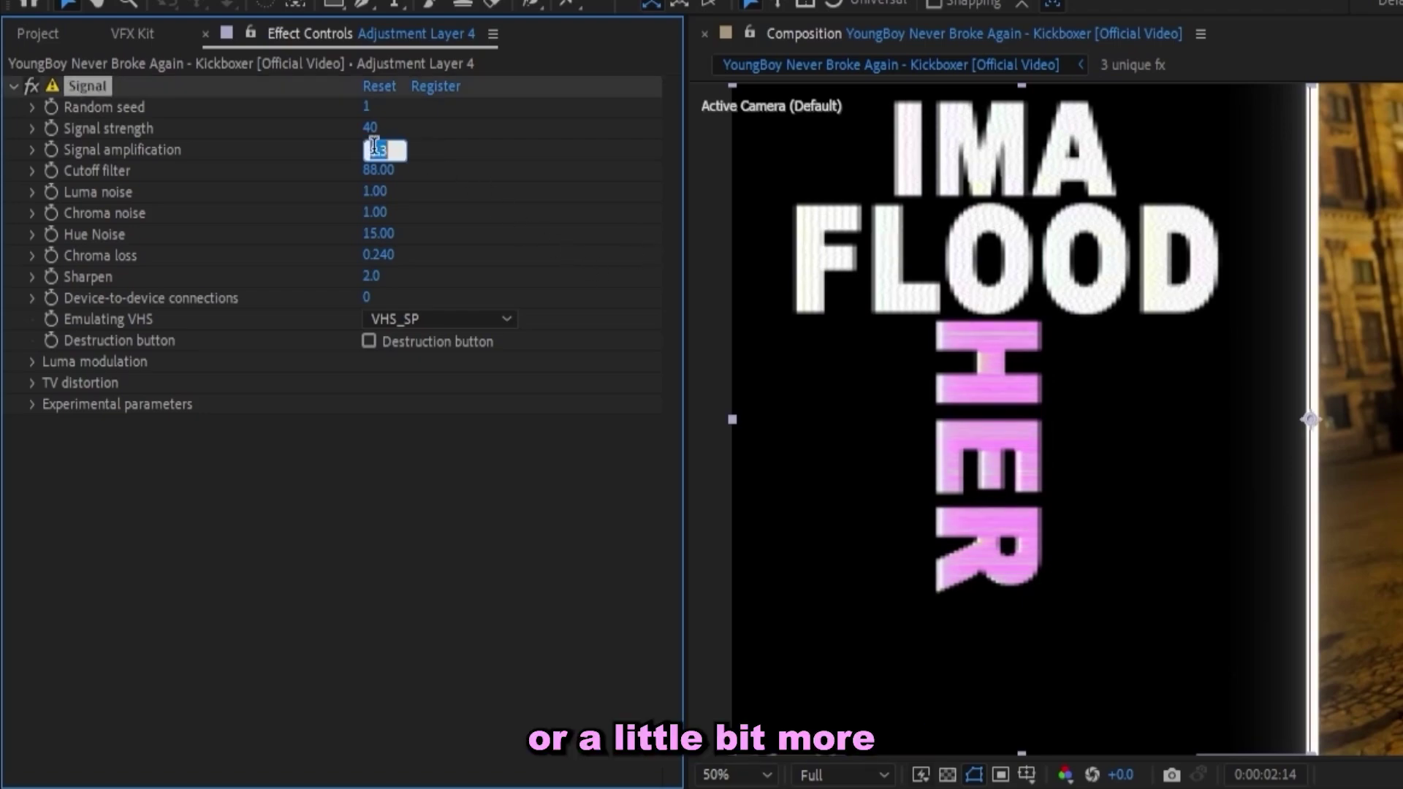
text(1.8)
key(Return)
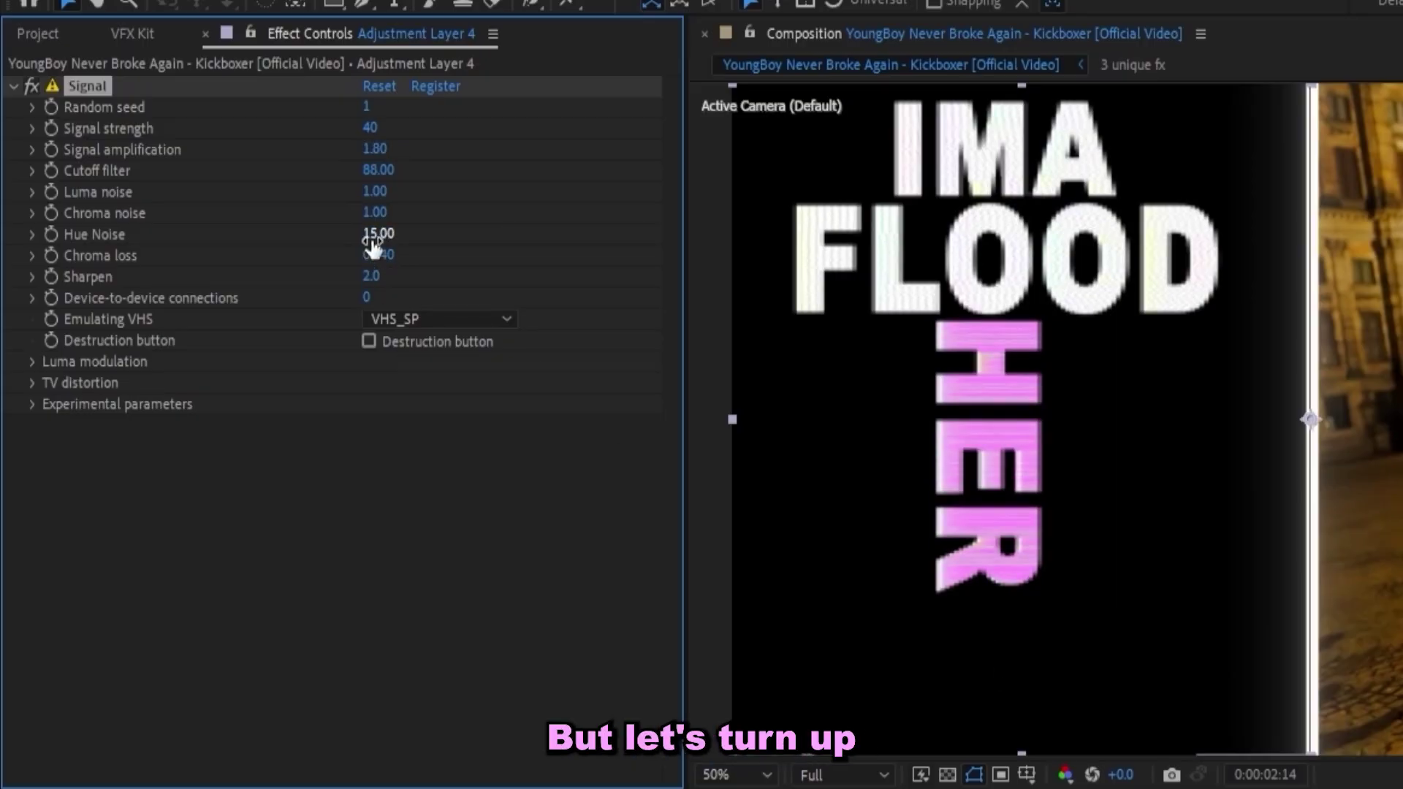
Set the Signal effect's hue noise to 62 and its sharpen value to 8
drag(410, 233, 382, 287)
click(371, 276)
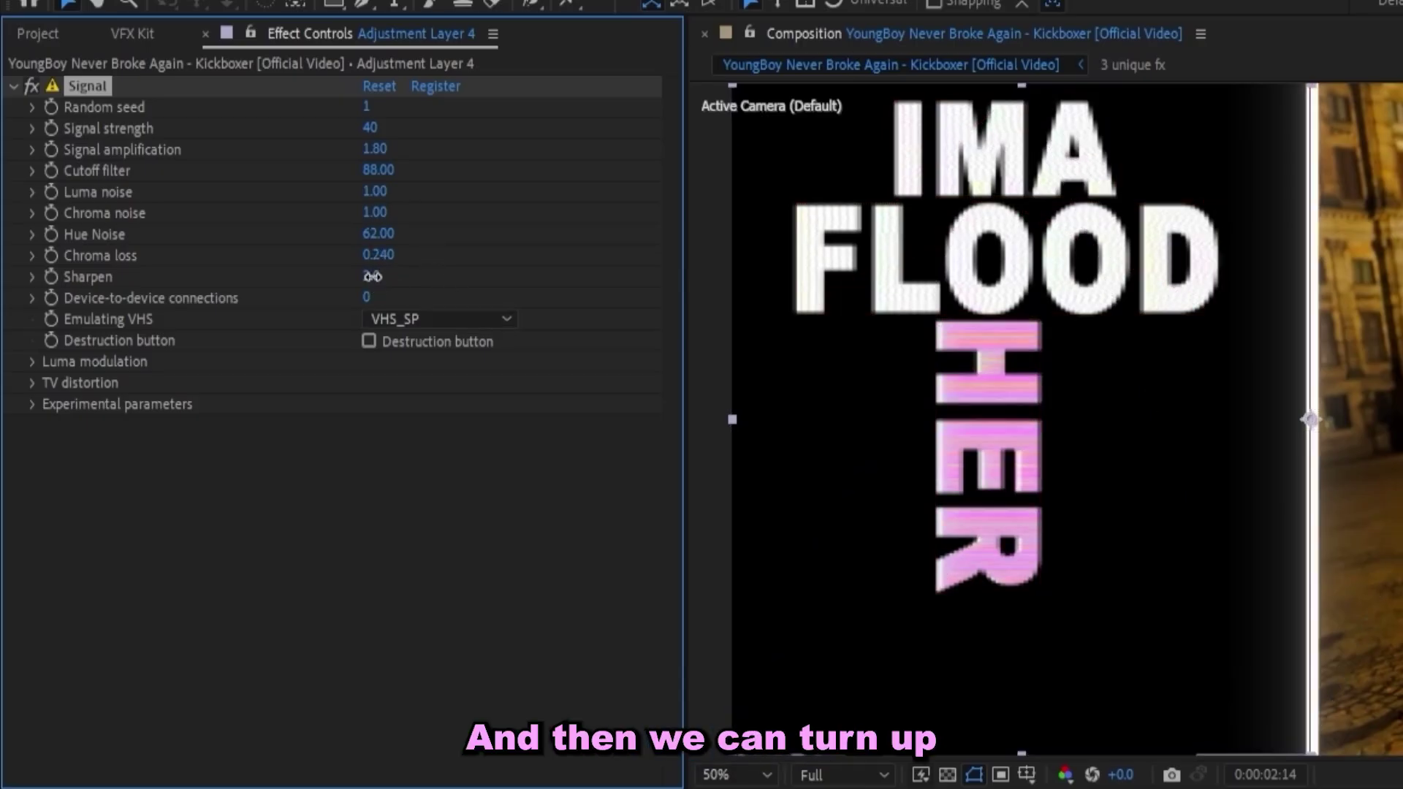
text(8)
Turn off the Signal effect's luma modulation and set its emulated VHS mode to VHS_LP
click(33, 361)
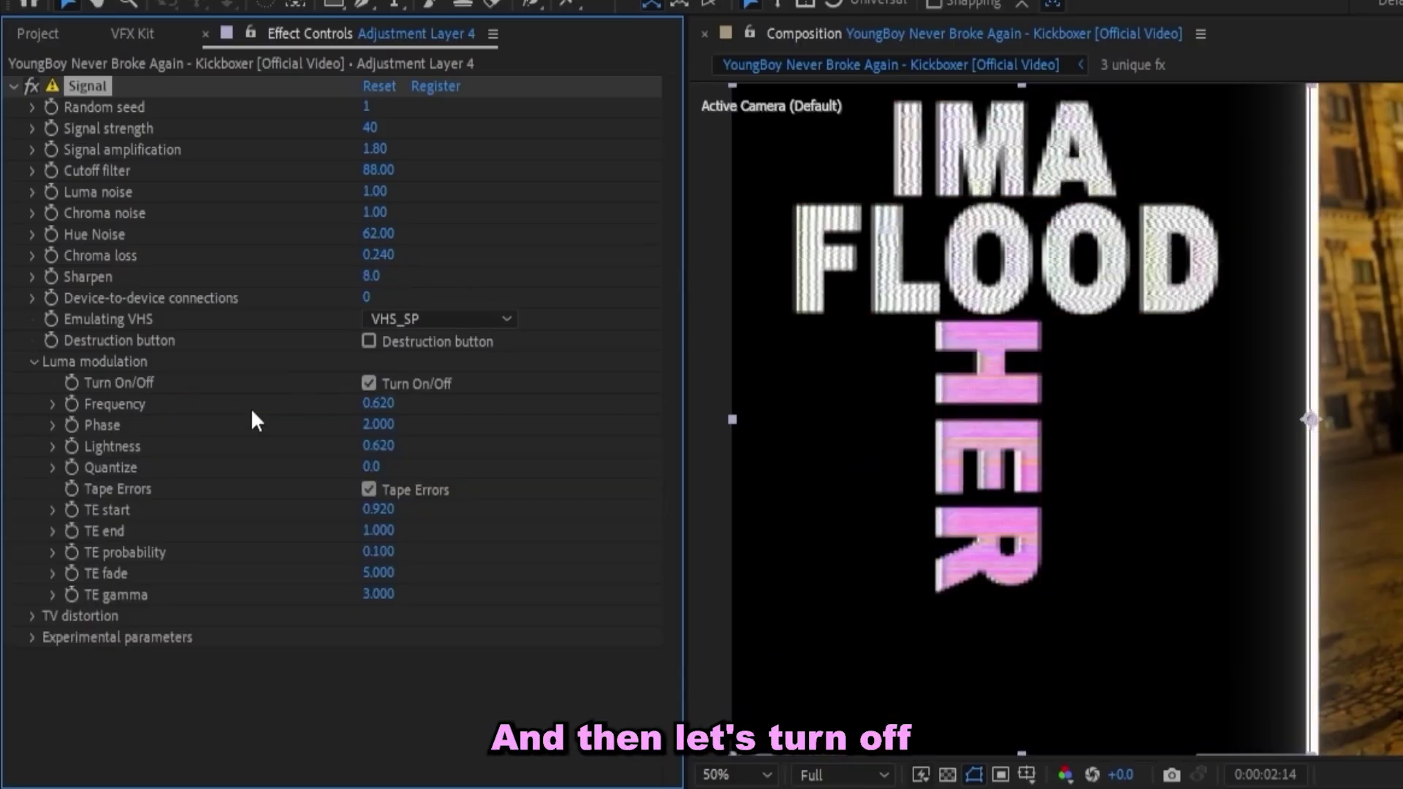
click(370, 384)
click(33, 361)
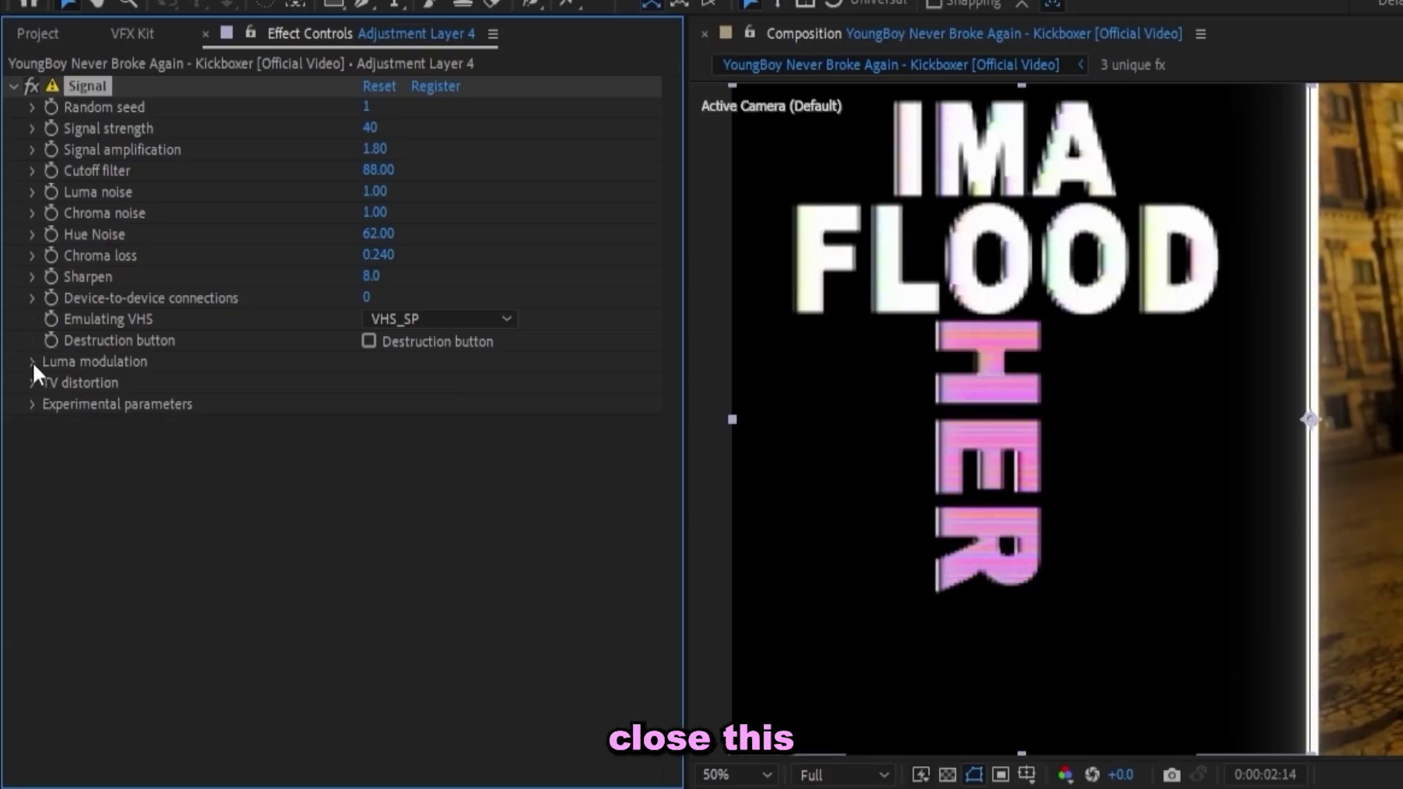
click(32, 382)
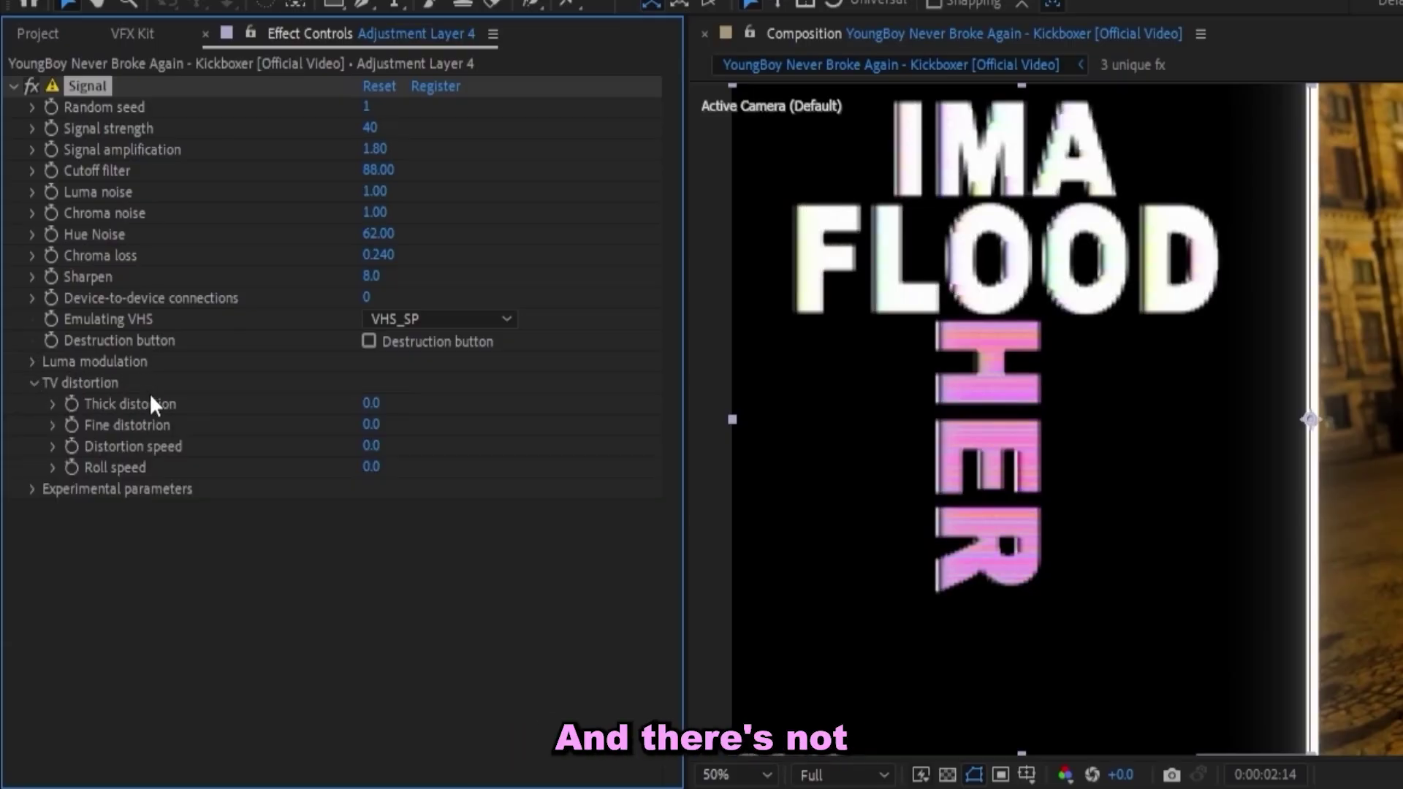
click(34, 489)
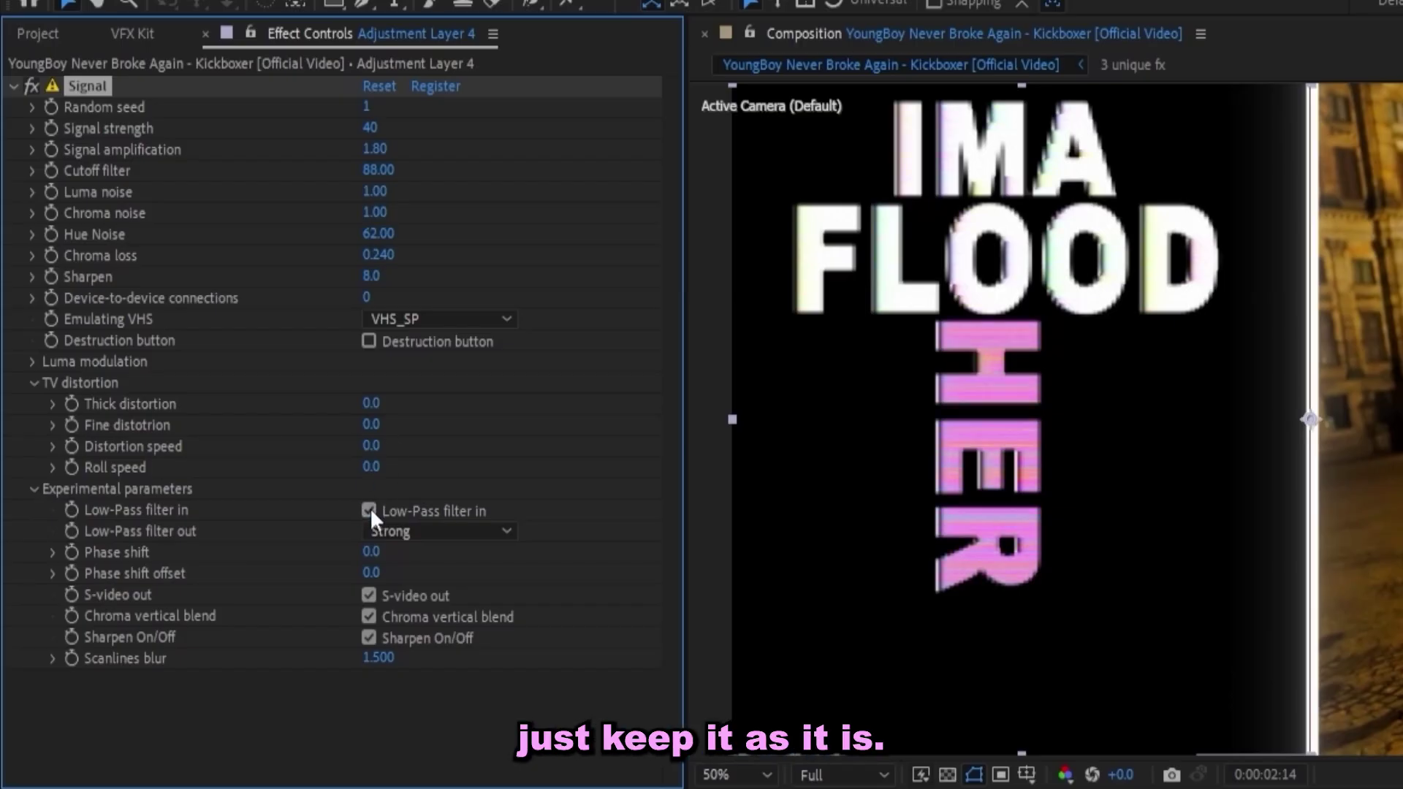
click(475, 320)
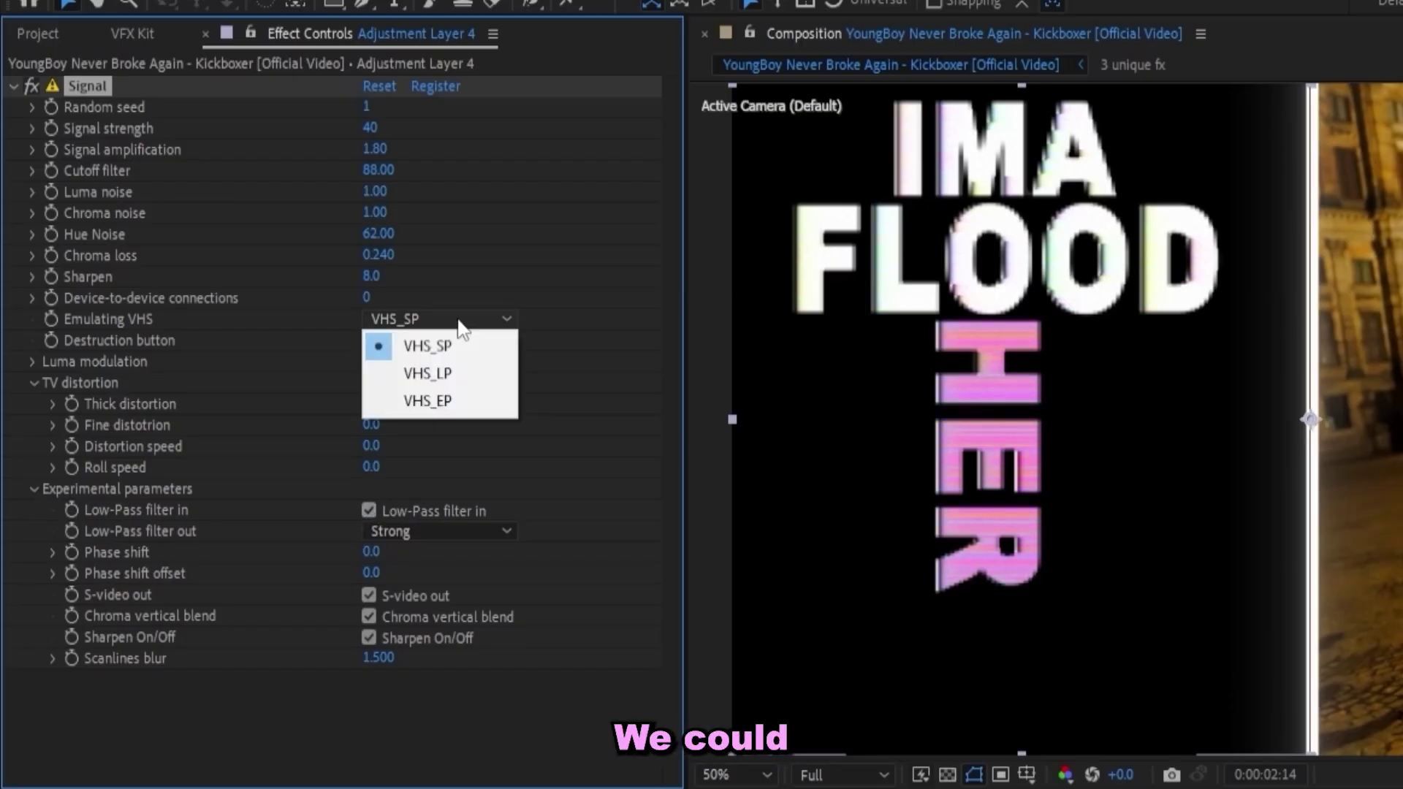
click(428, 374)
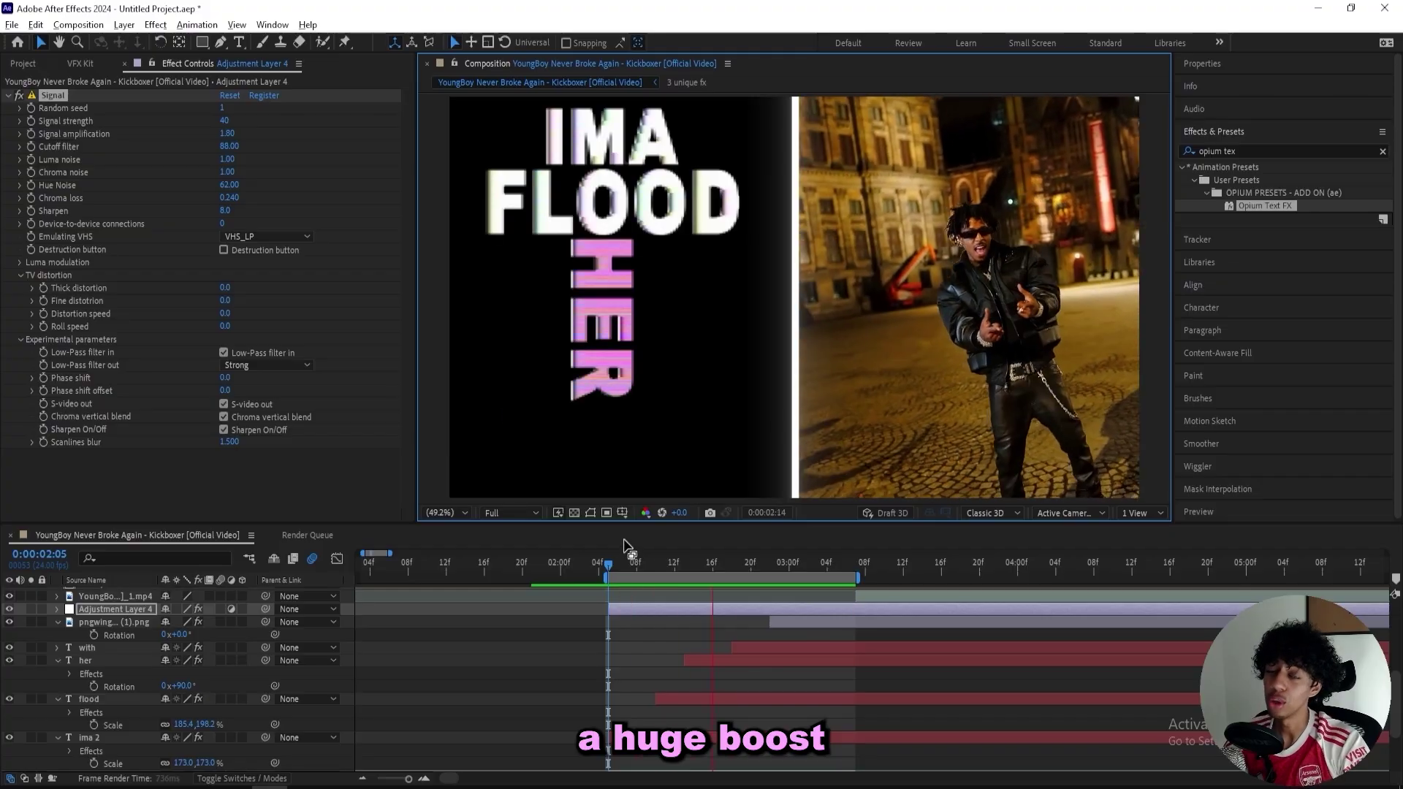
Play back the signal look and add the S_Flicker effect to Adjustment Layer 4 with an amplitude of 0.2500
click(638, 564)
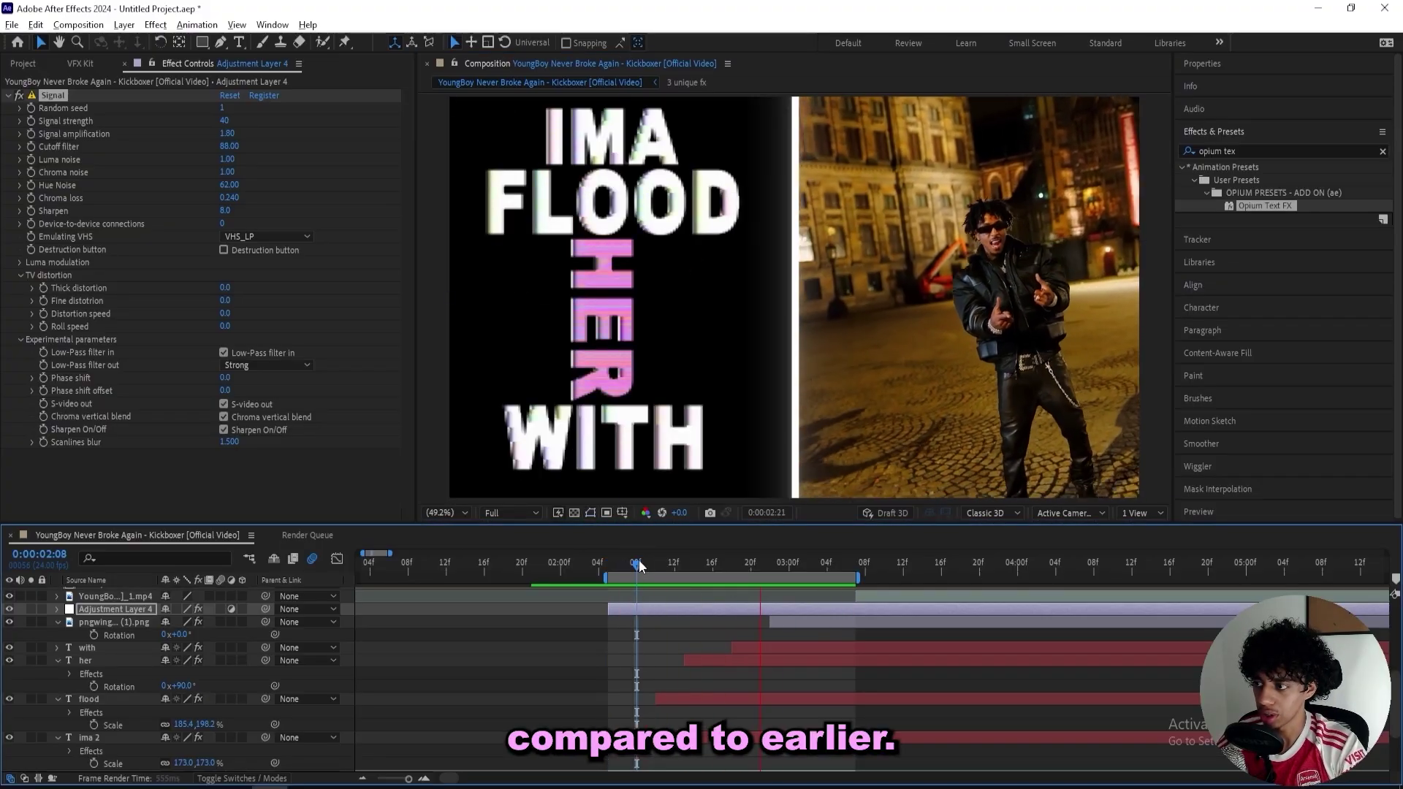
key(space)
key(ctrl+space)
text(flicker)
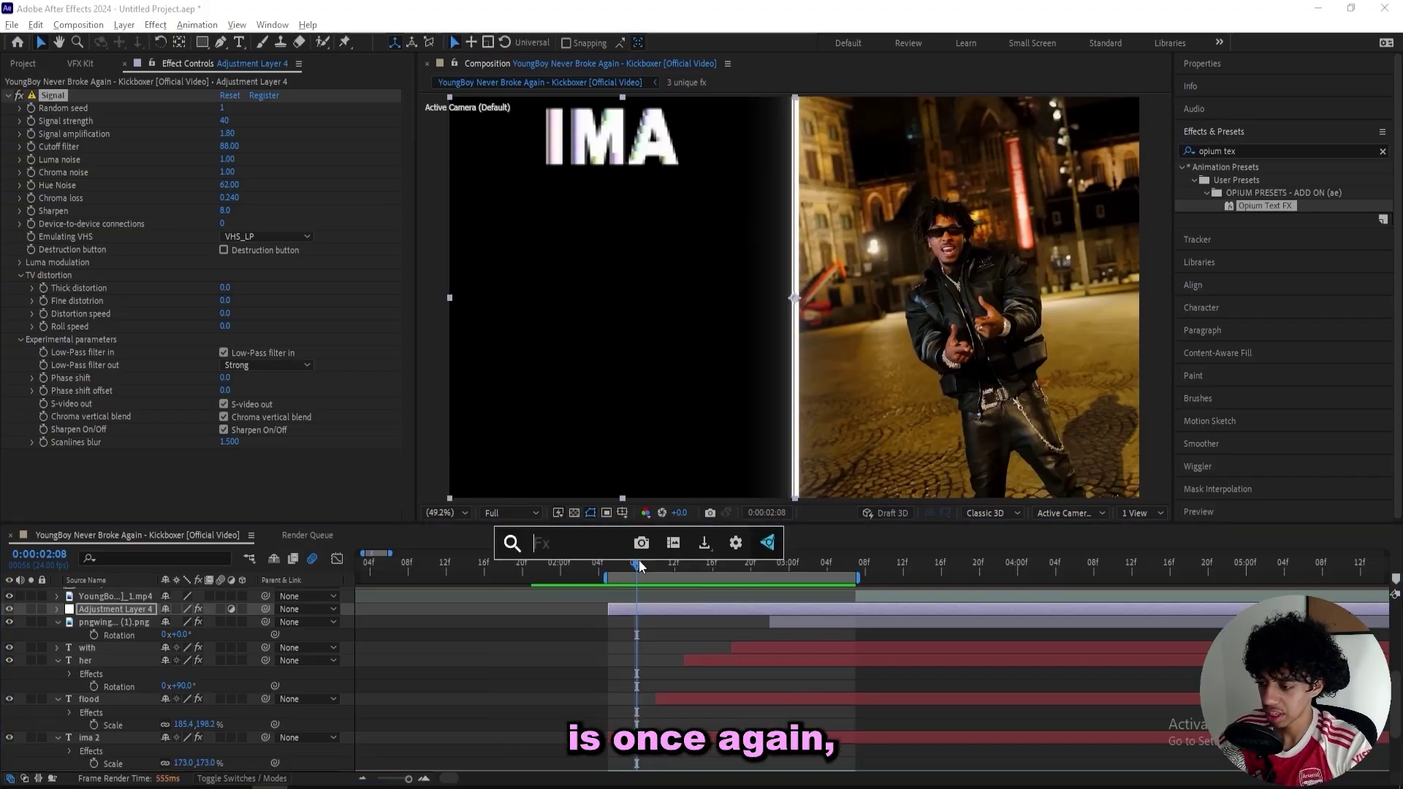
click(547, 700)
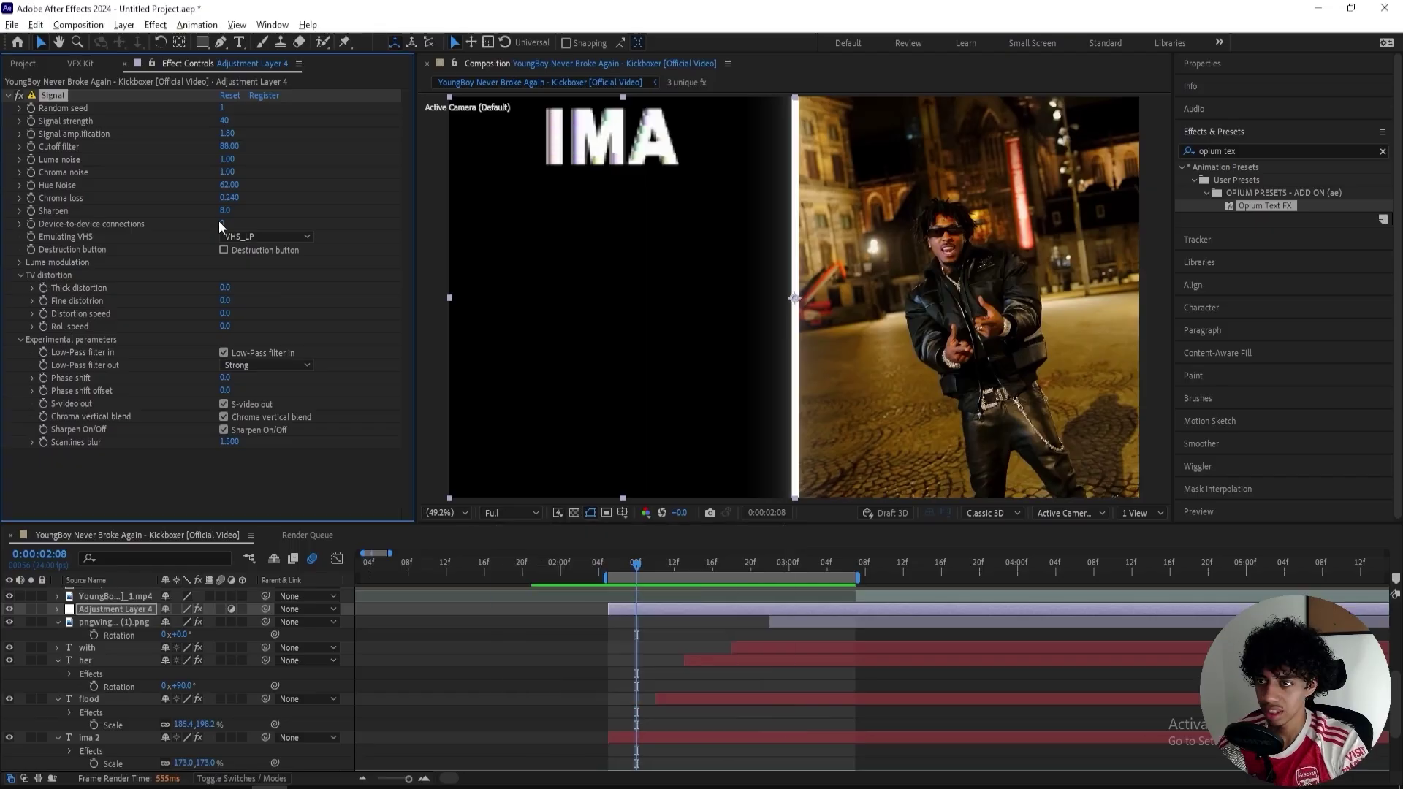
text(0.2500)
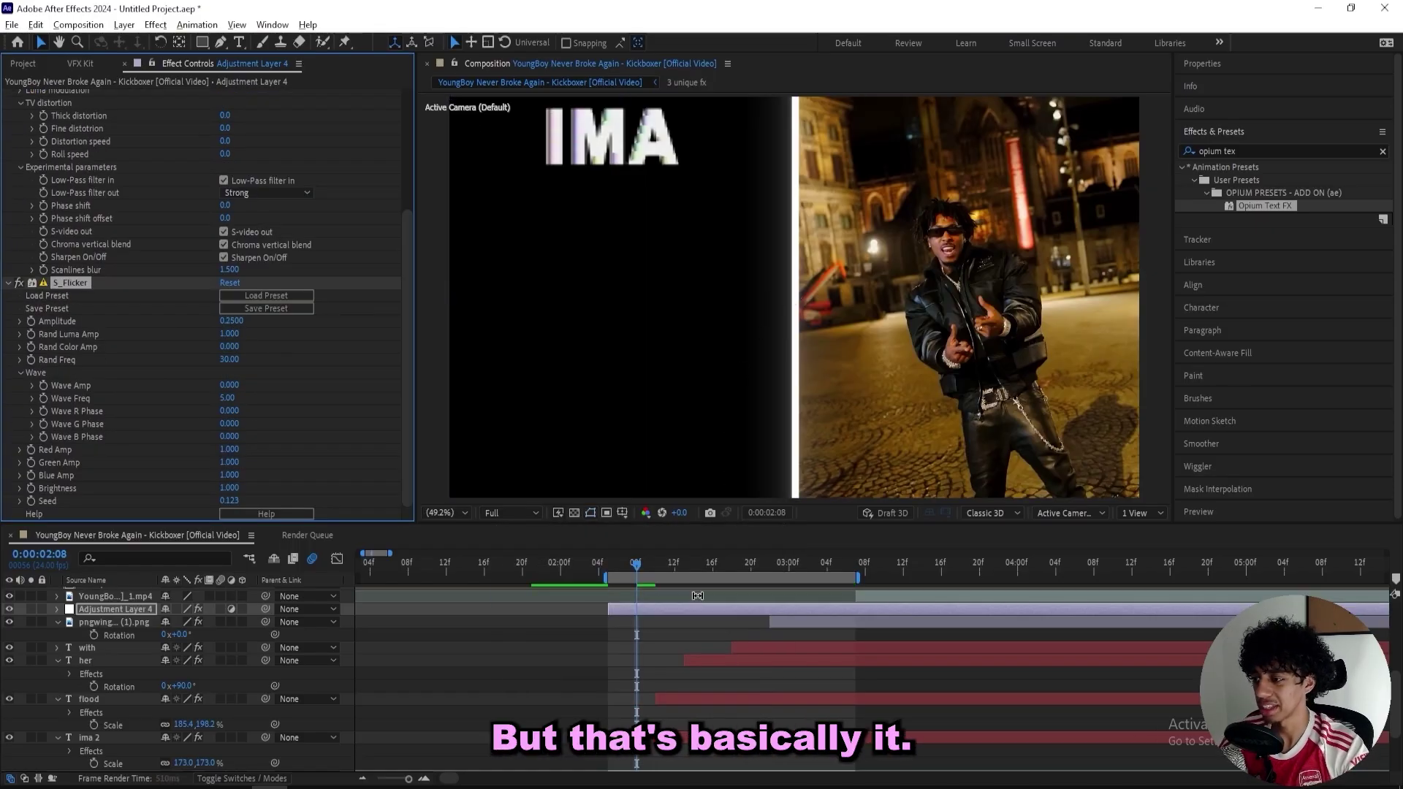
Copy the Signal effect from Adjustment Layer 4 onto White Solid 1 and delete the solid's Deep Glow effect
scroll(69, 188, up, 5)
click(57, 91)
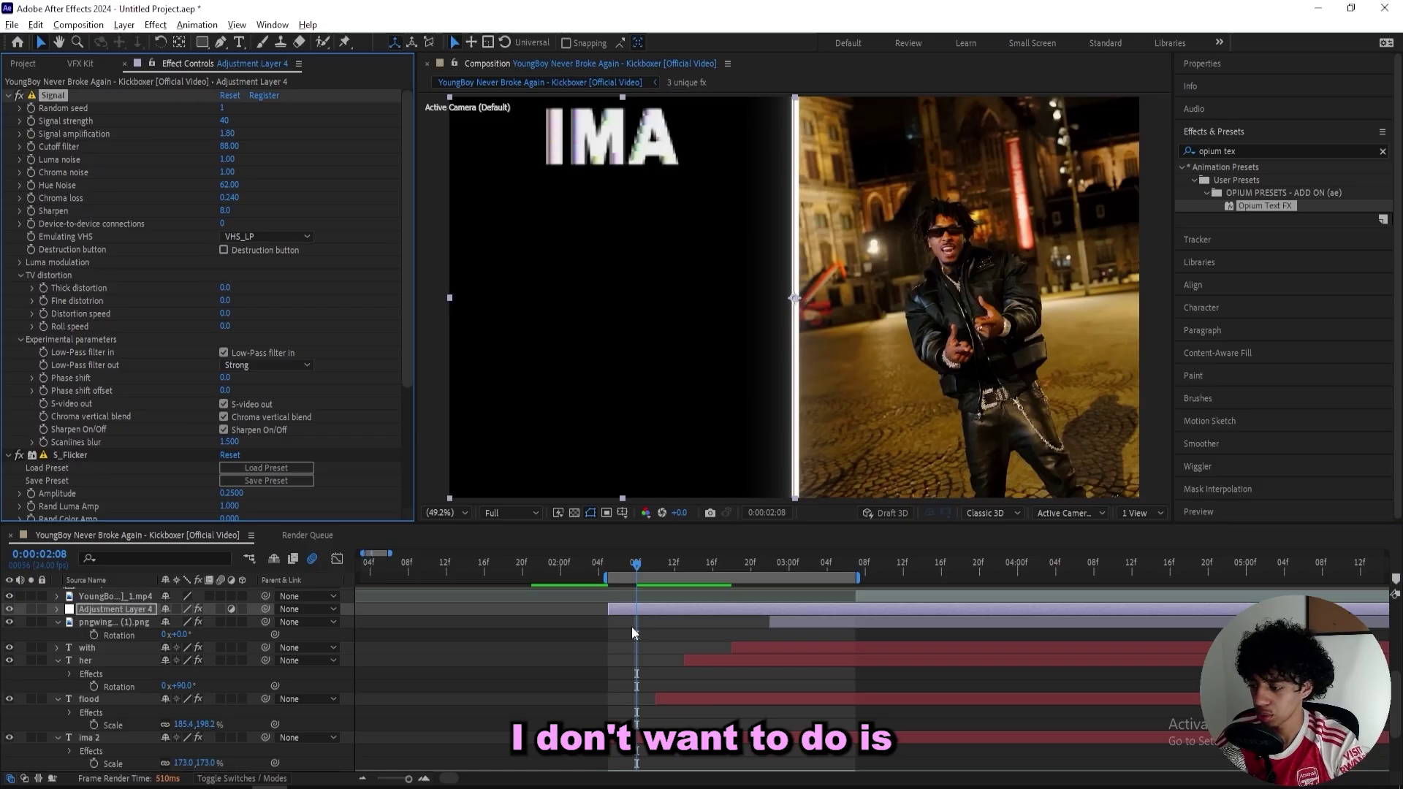
scroll(632, 626, up, 10)
click(664, 592)
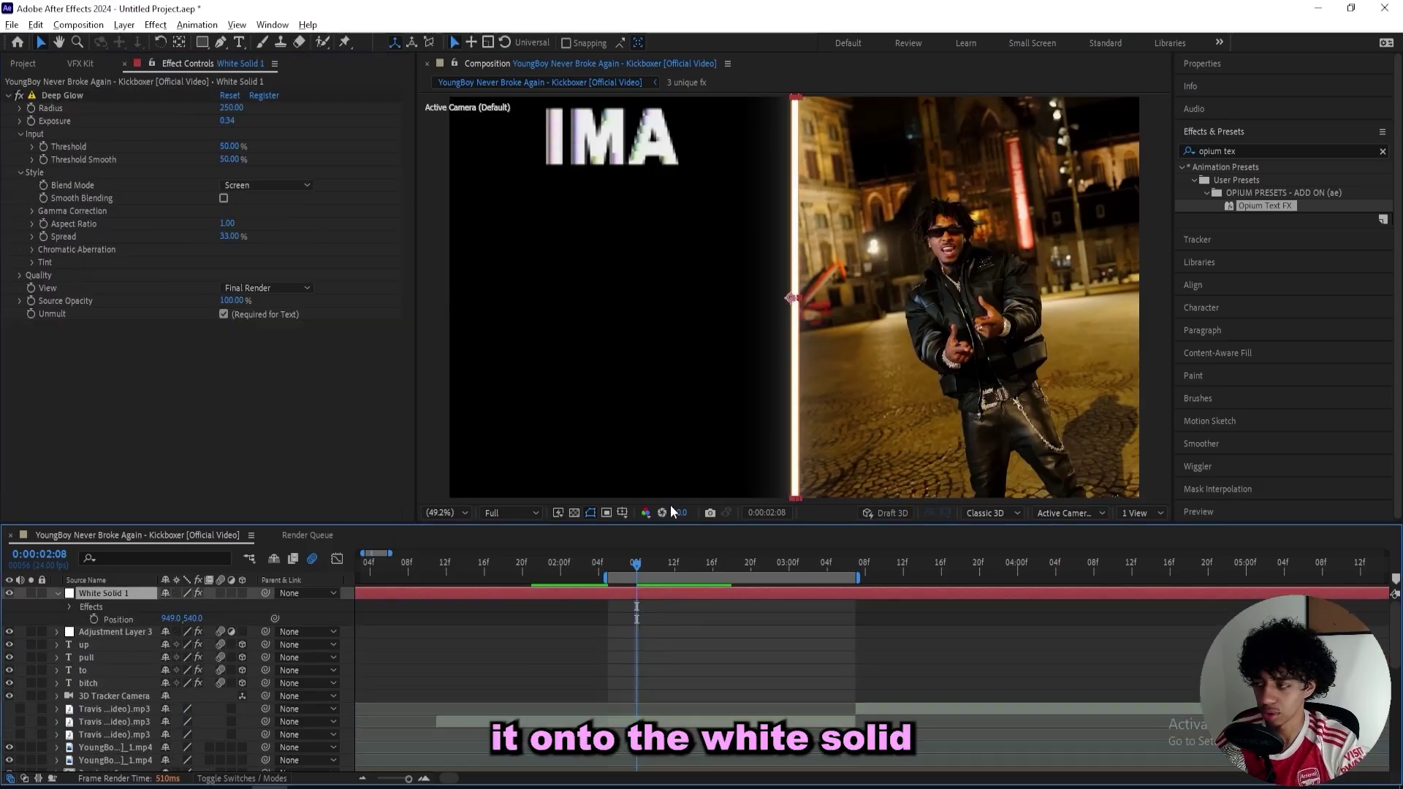
key(ctrl+v)
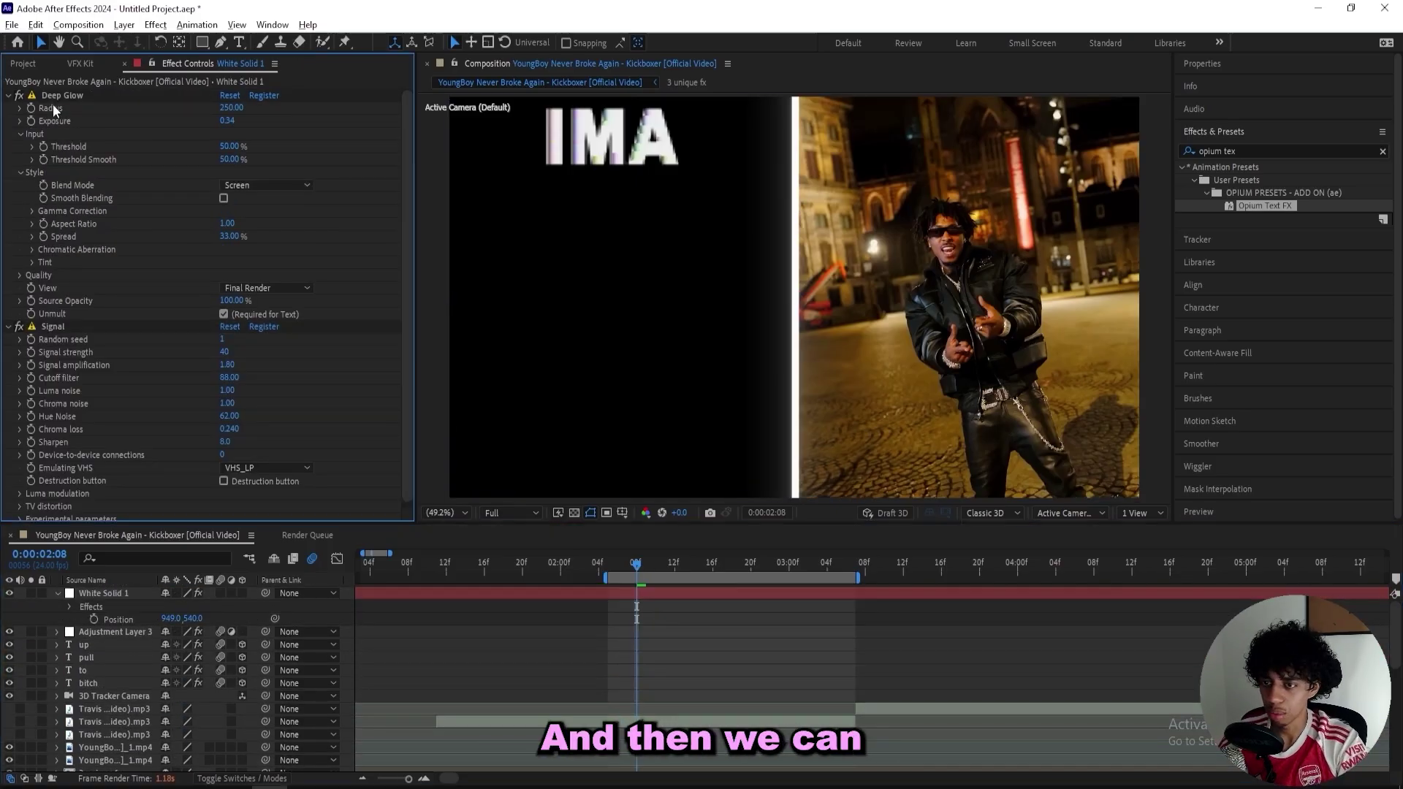
click(19, 96)
key(Delete)
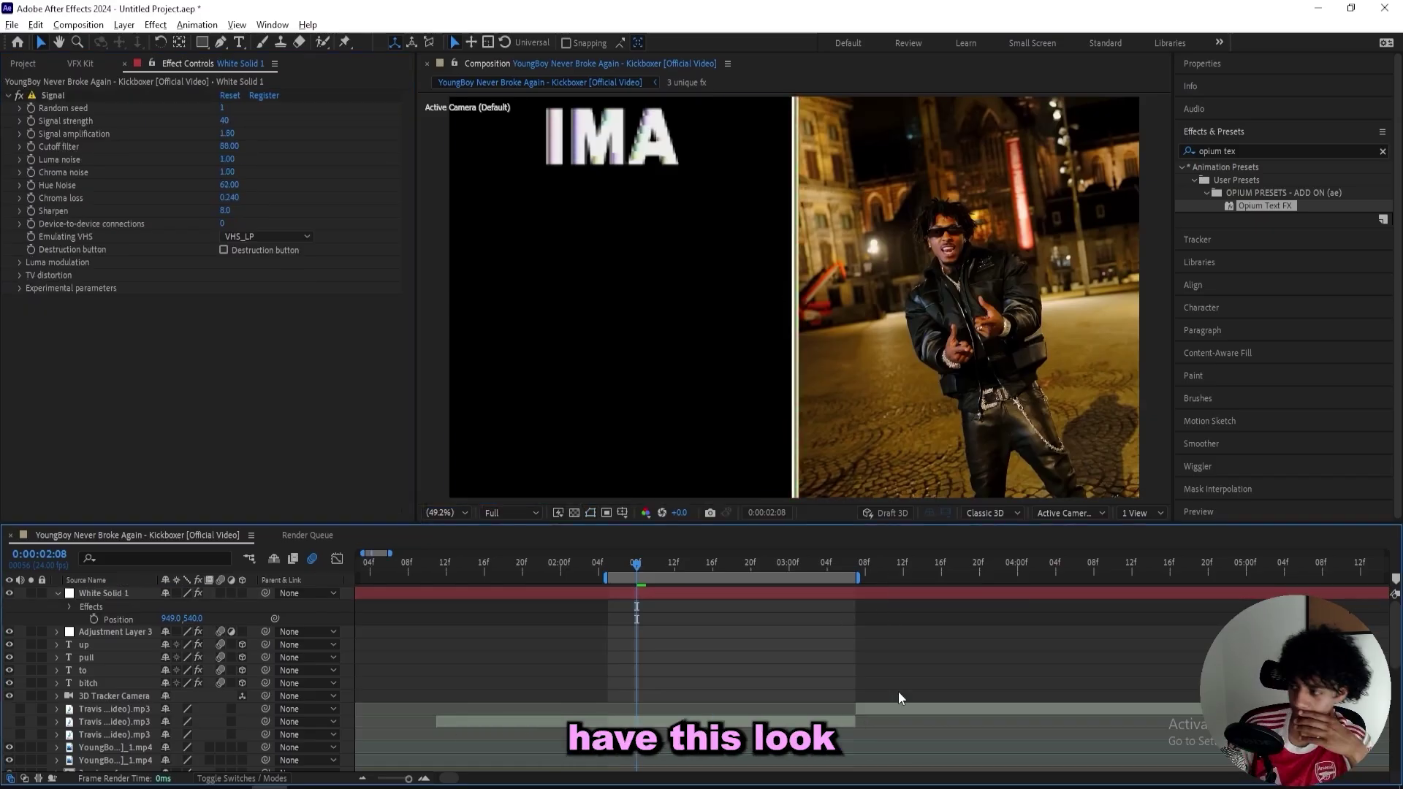
Trim White Solid 1 to start with Adjustment Layer 4, and extend the work area back to about 0:00:01:11
click(552, 576)
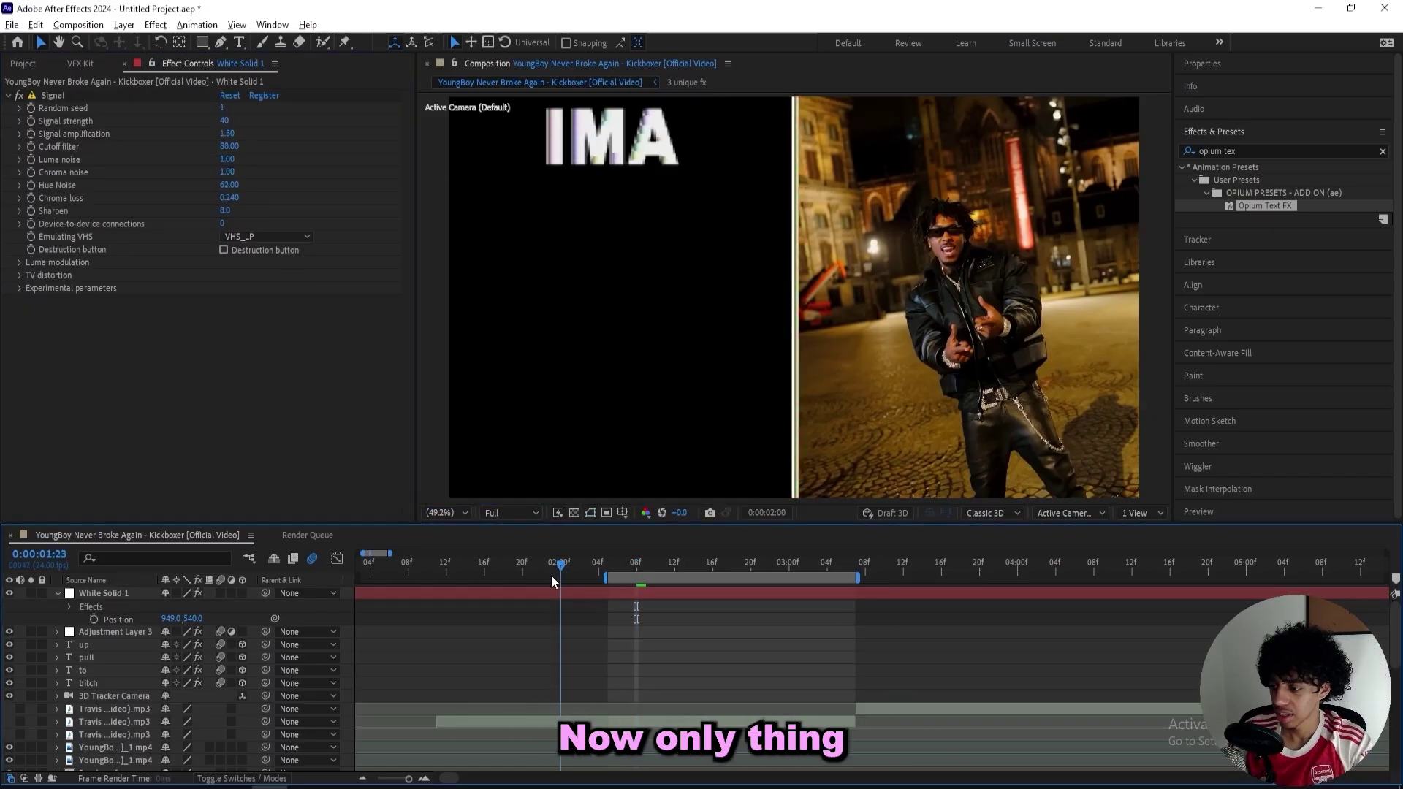
scroll(561, 698, down, 5)
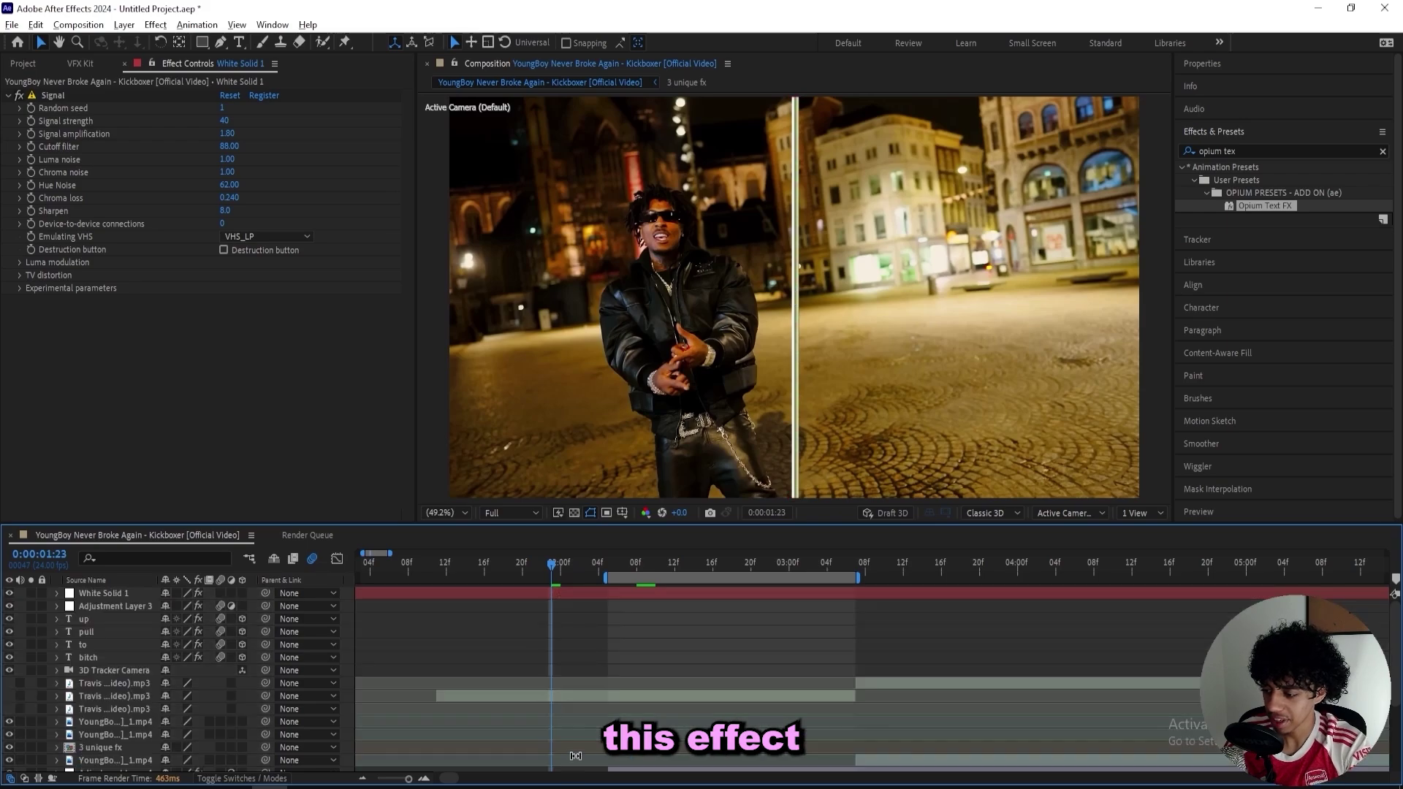
scroll(611, 602, left, 3)
drag(632, 568, 535, 577)
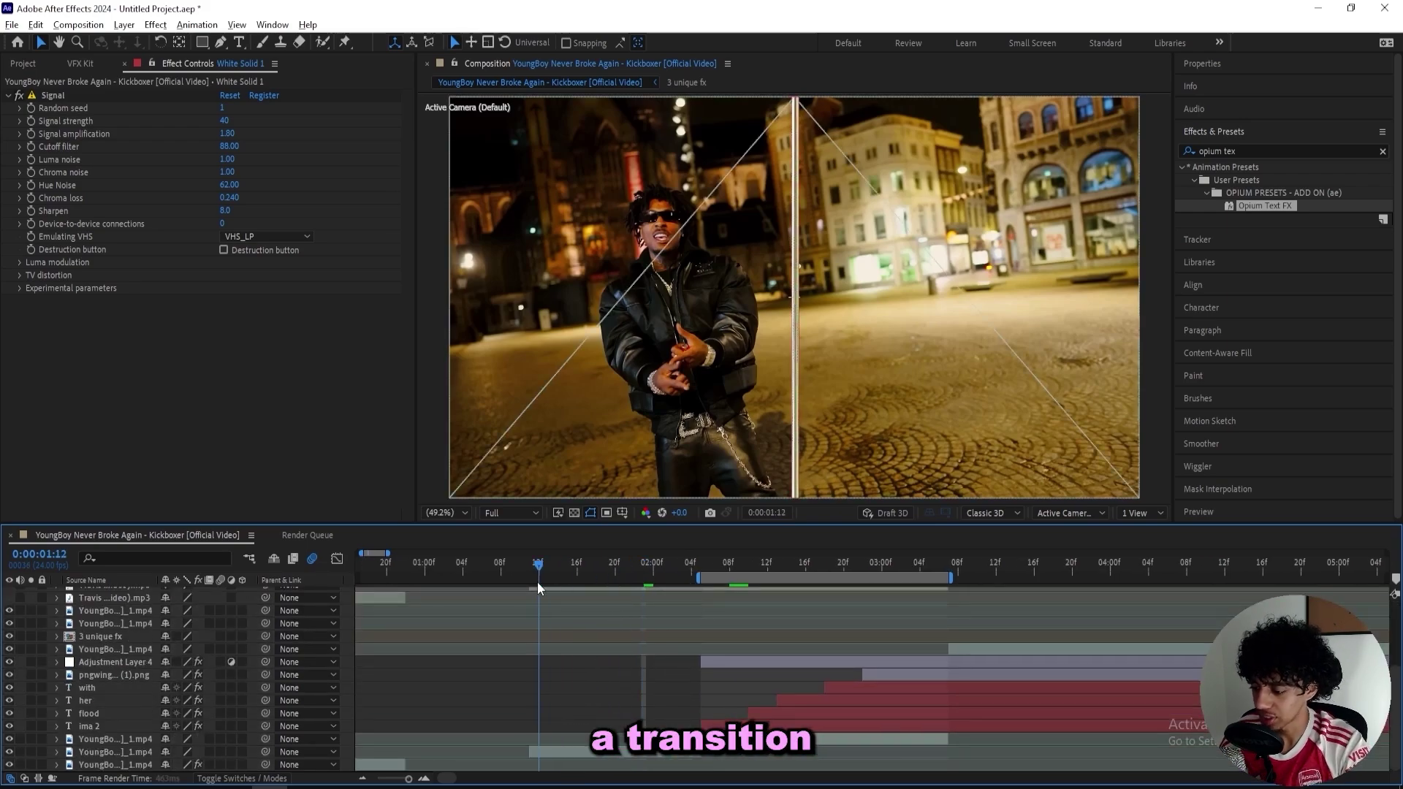
key(b)
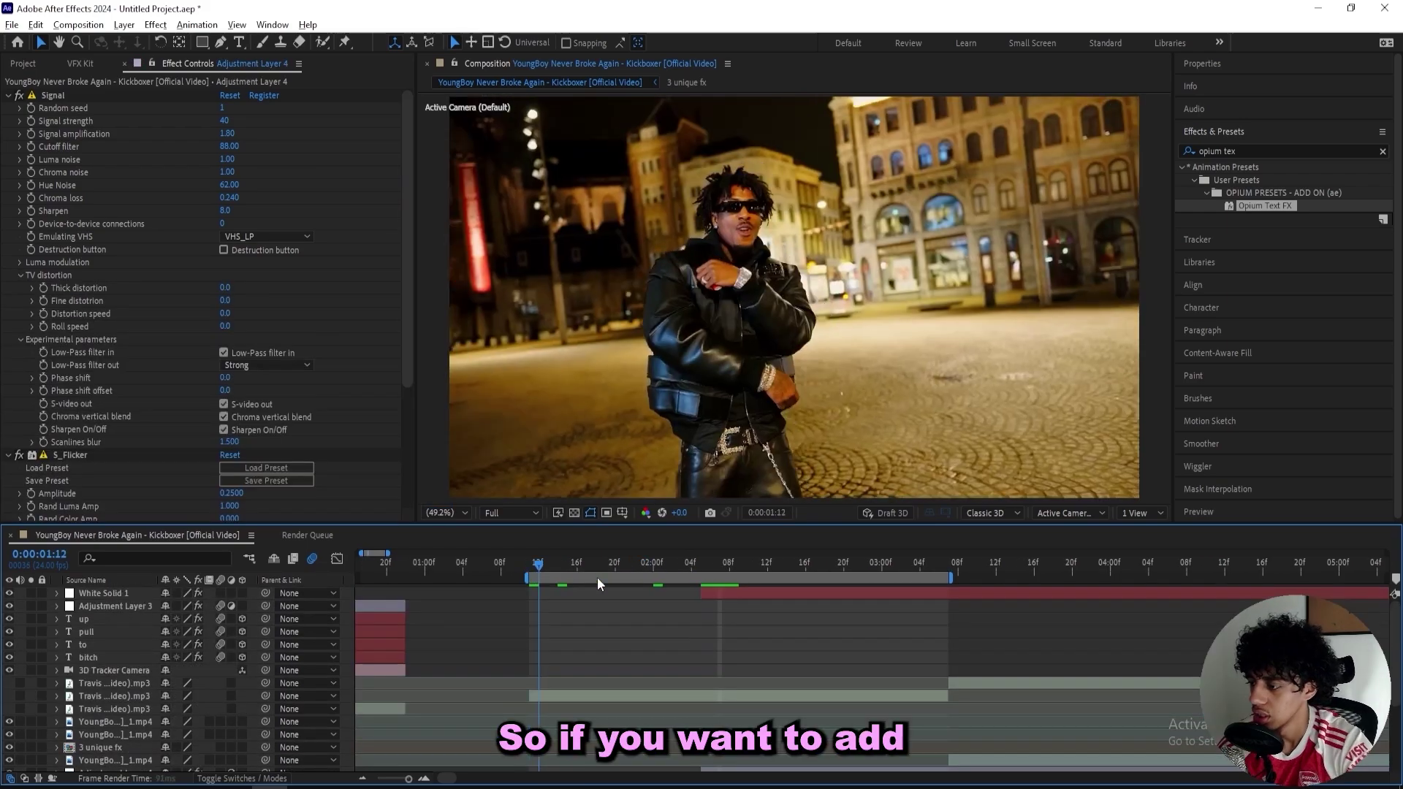
Play back the lead-in clip and its cut into the split-frame lyric shot
click(641, 569)
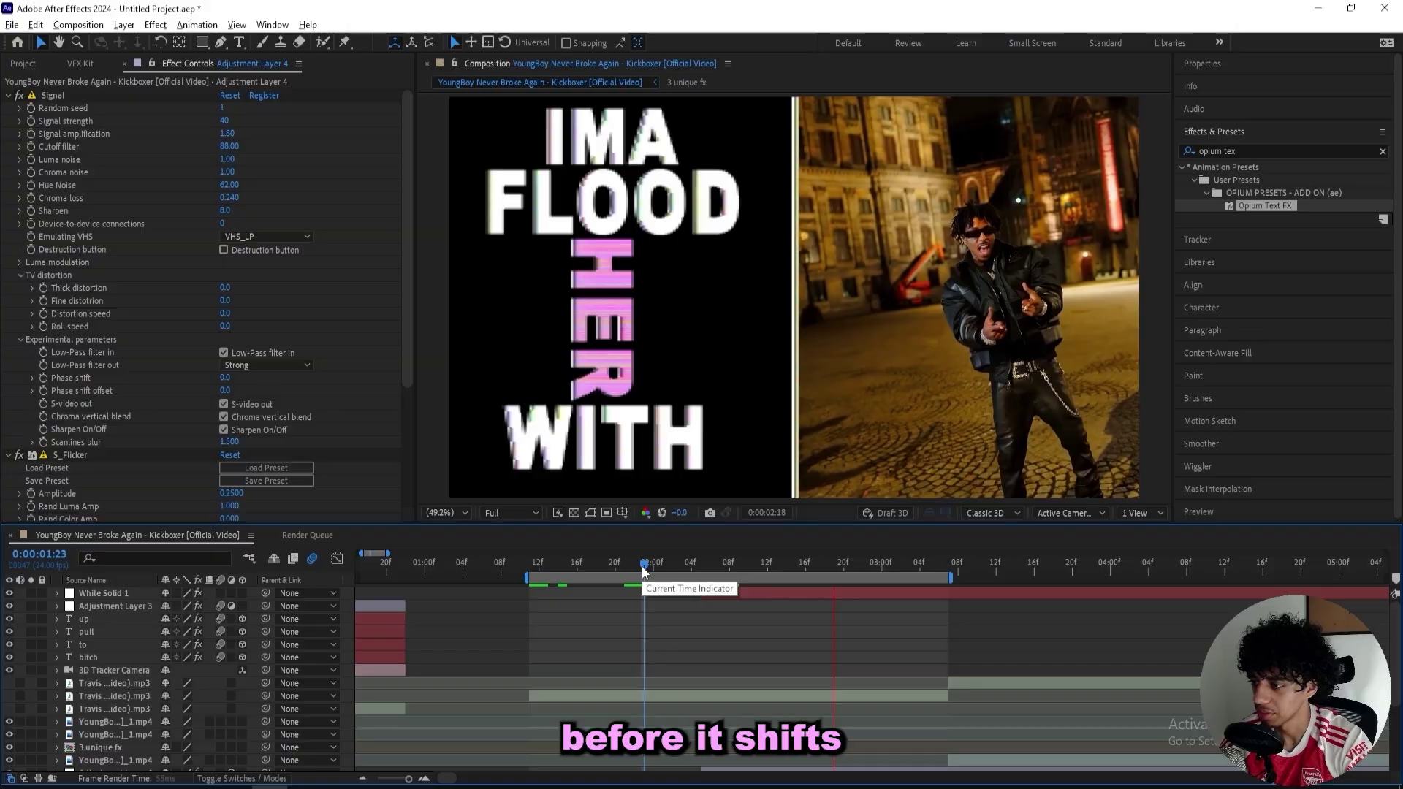
key(space)
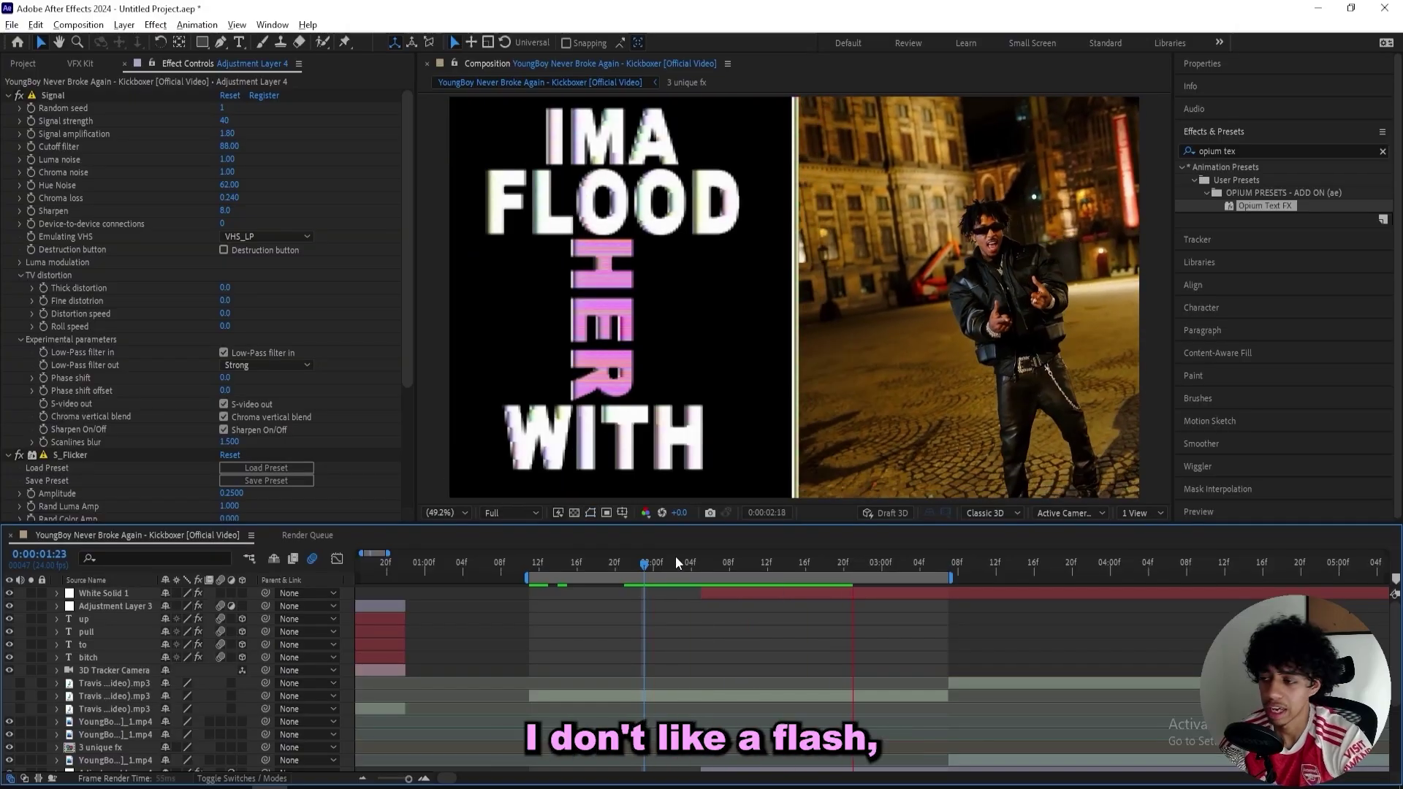
click(652, 564)
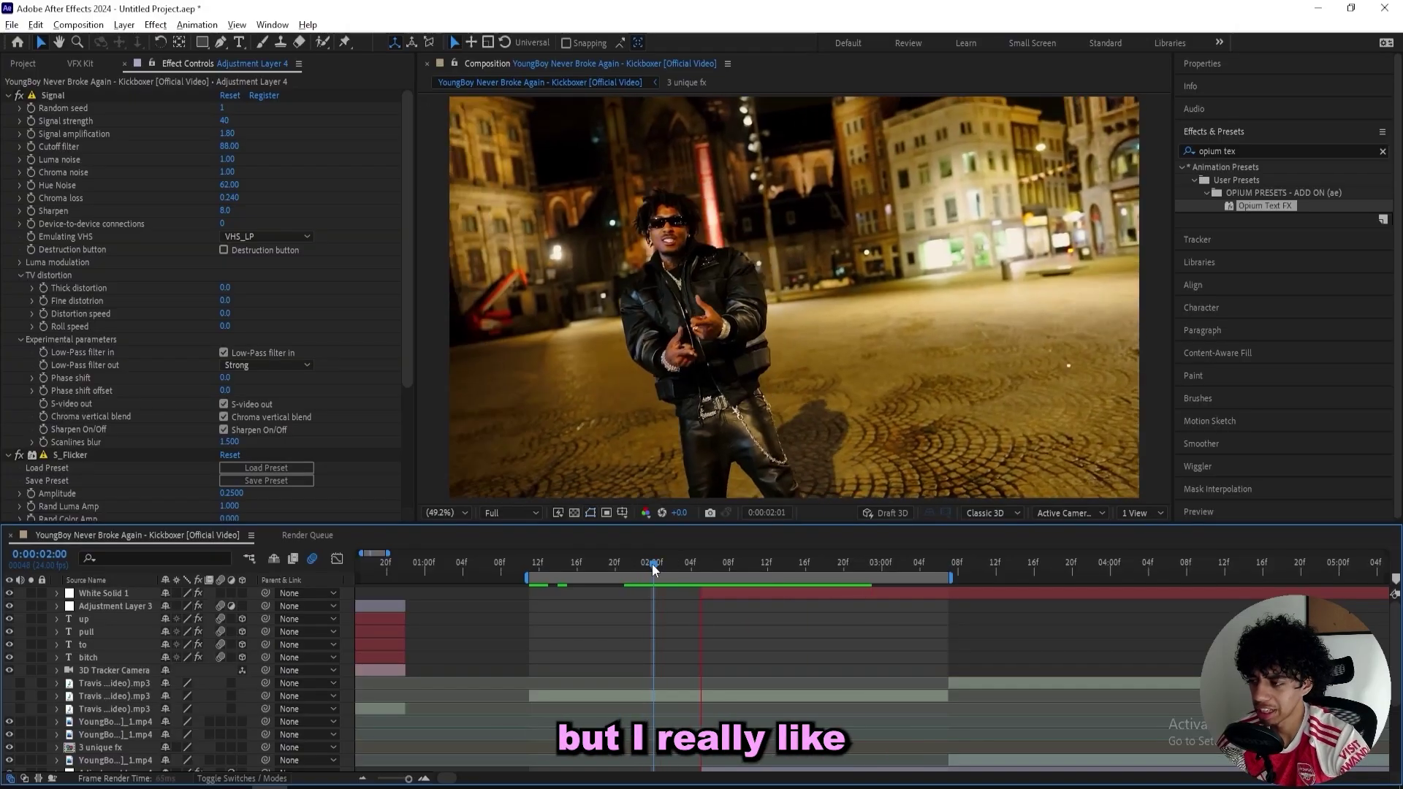
drag(652, 564, 564, 568)
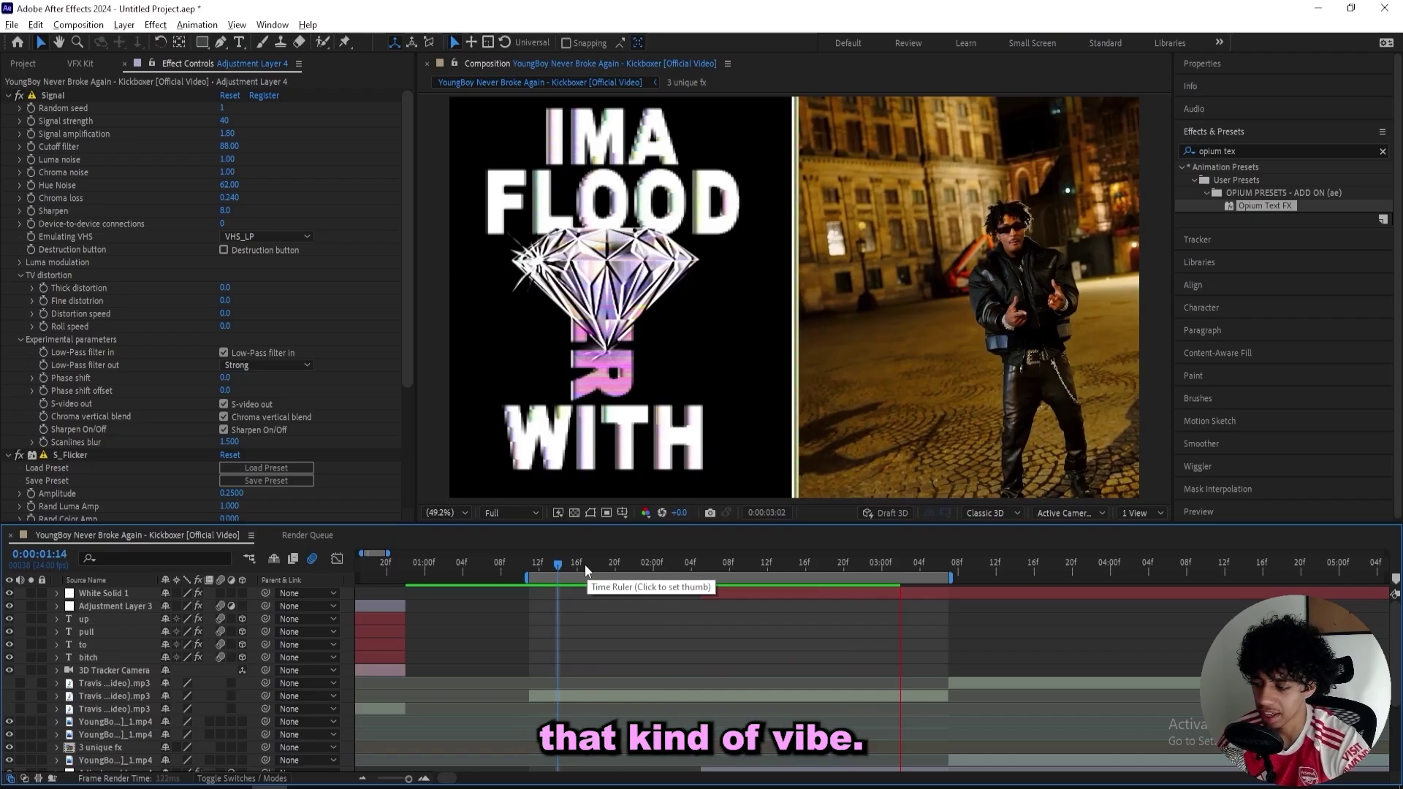
Move the current time to the next clip at 0:00:03:07 and start the work area there
click(641, 564)
scroll(639, 635, down, 2)
drag(788, 594, 582, 516)
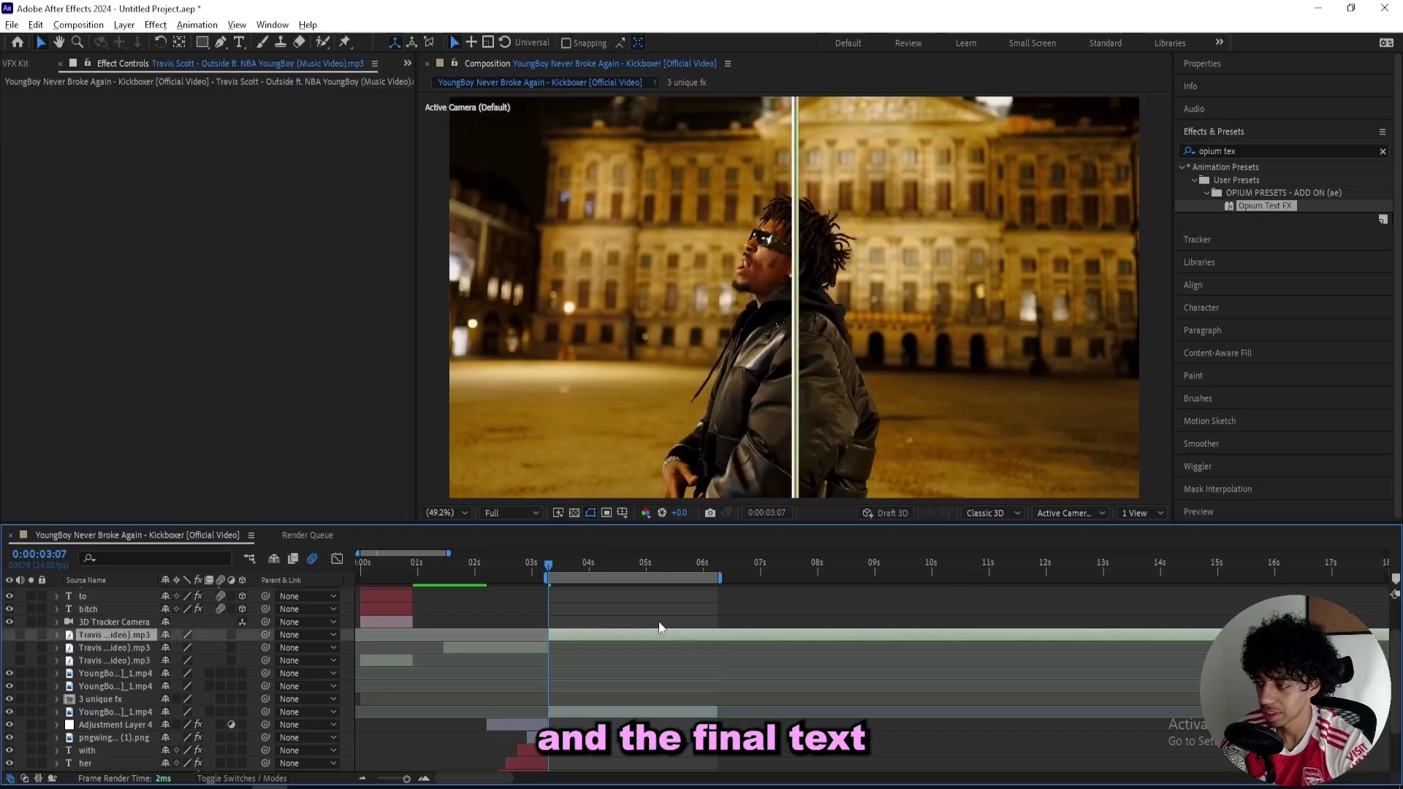
Cut White Solid 1 at 0:00:03:07 and delete the part after the cut
scroll(567, 629, up, 2)
click(571, 594)
key(ctrl+shift+d)
key(Delete)
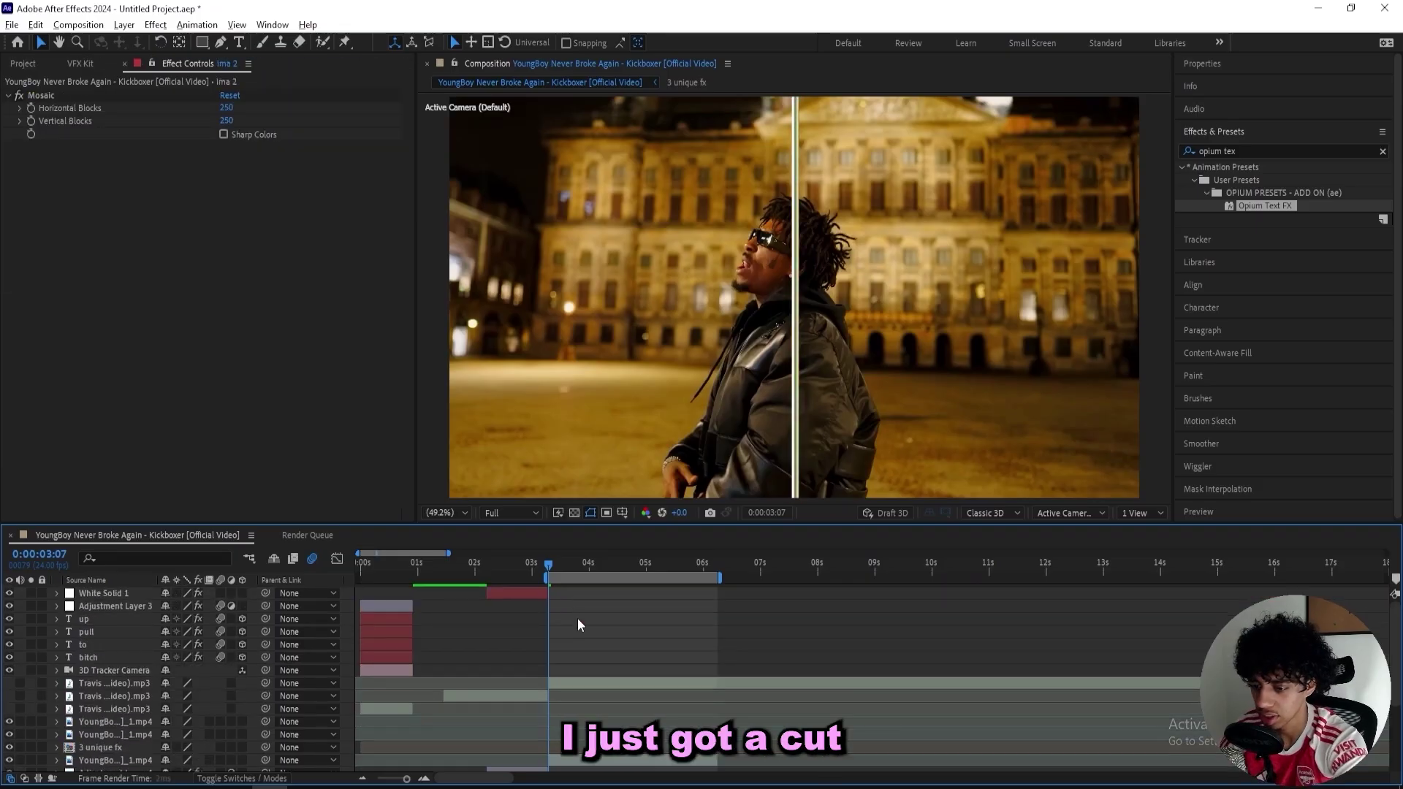
Turn on the audio of the Travis Scott track starting at 0:00:03:07 and play back to find the "kick it" lyric
scroll(589, 626, down, 3)
scroll(591, 629, up, 1)
scroll(591, 629, up, 3)
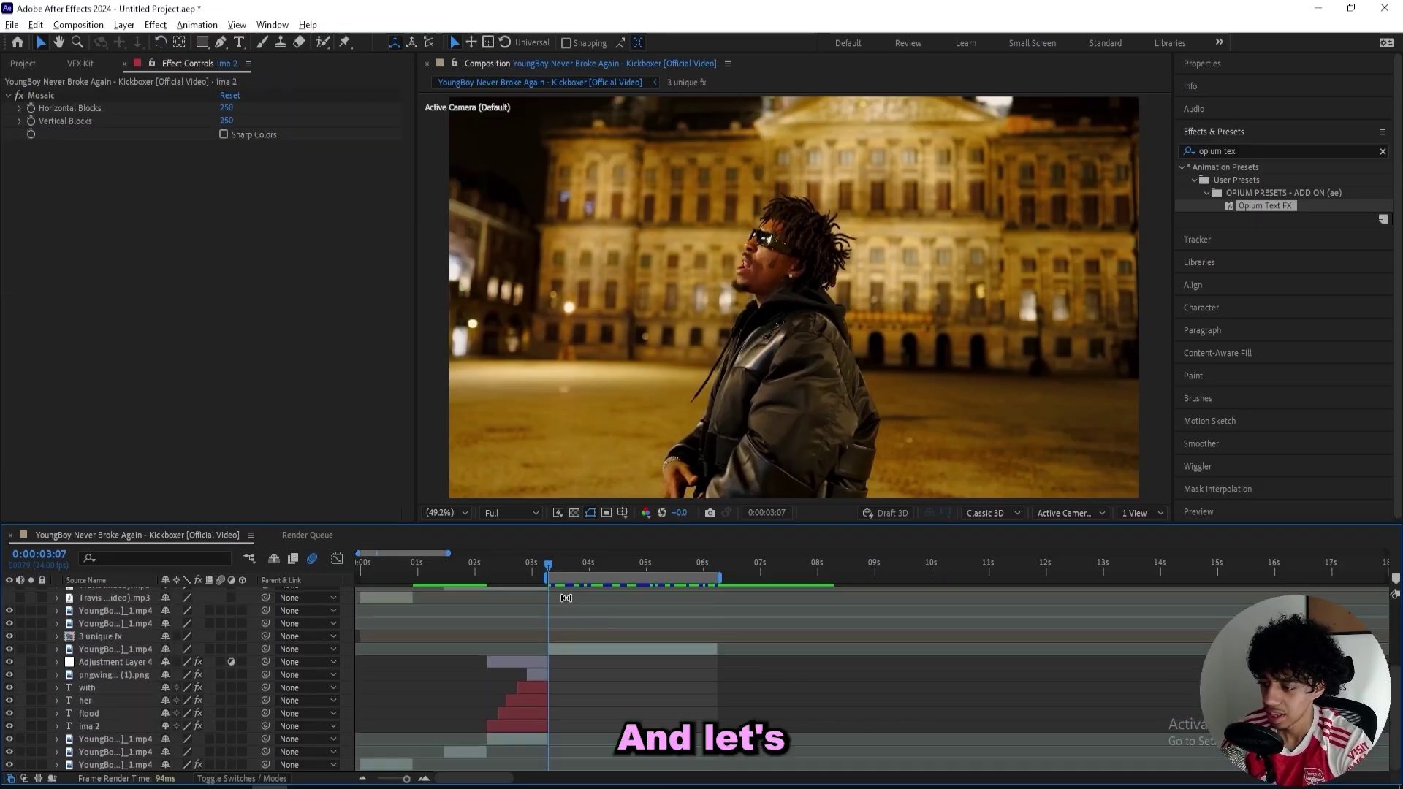
click(461, 649)
click(20, 649)
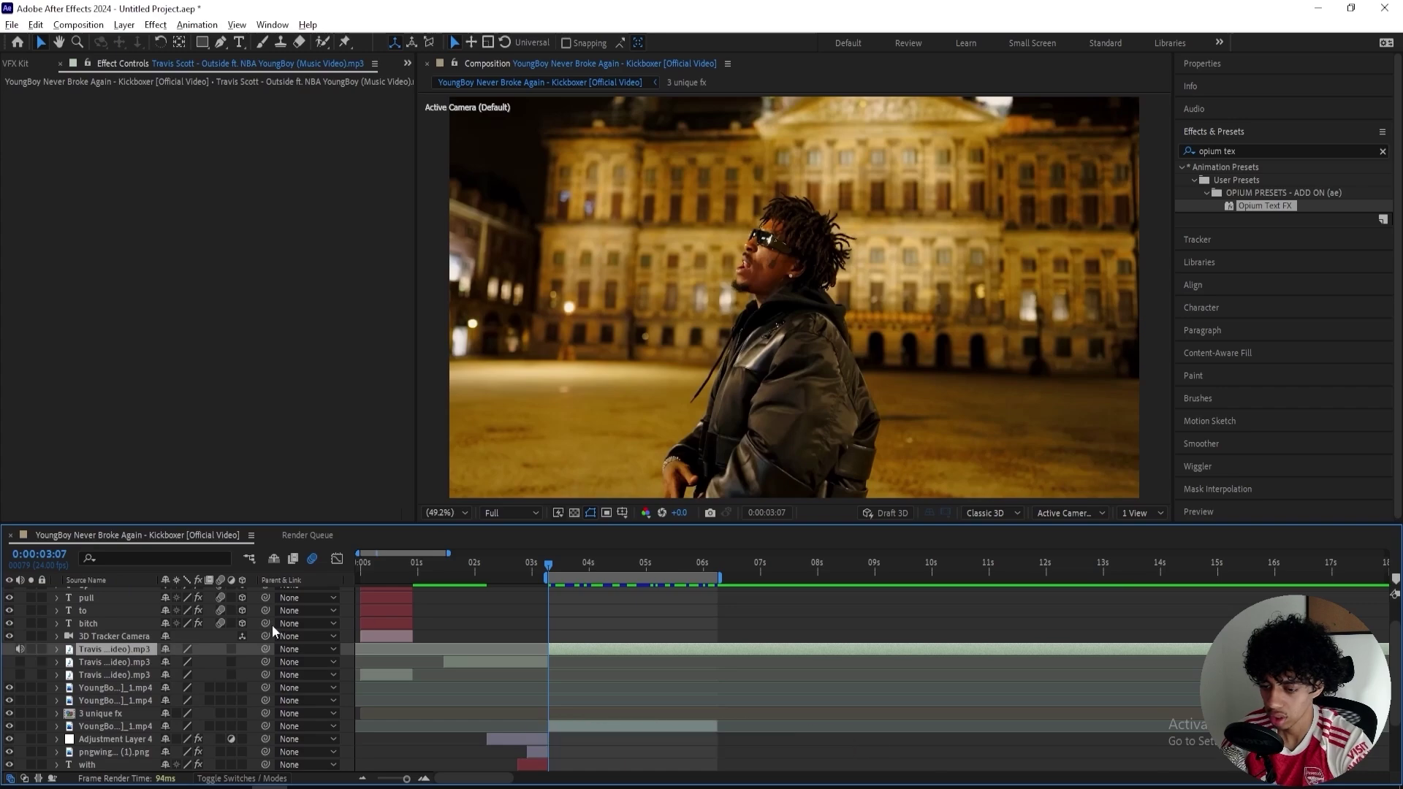
key(space)
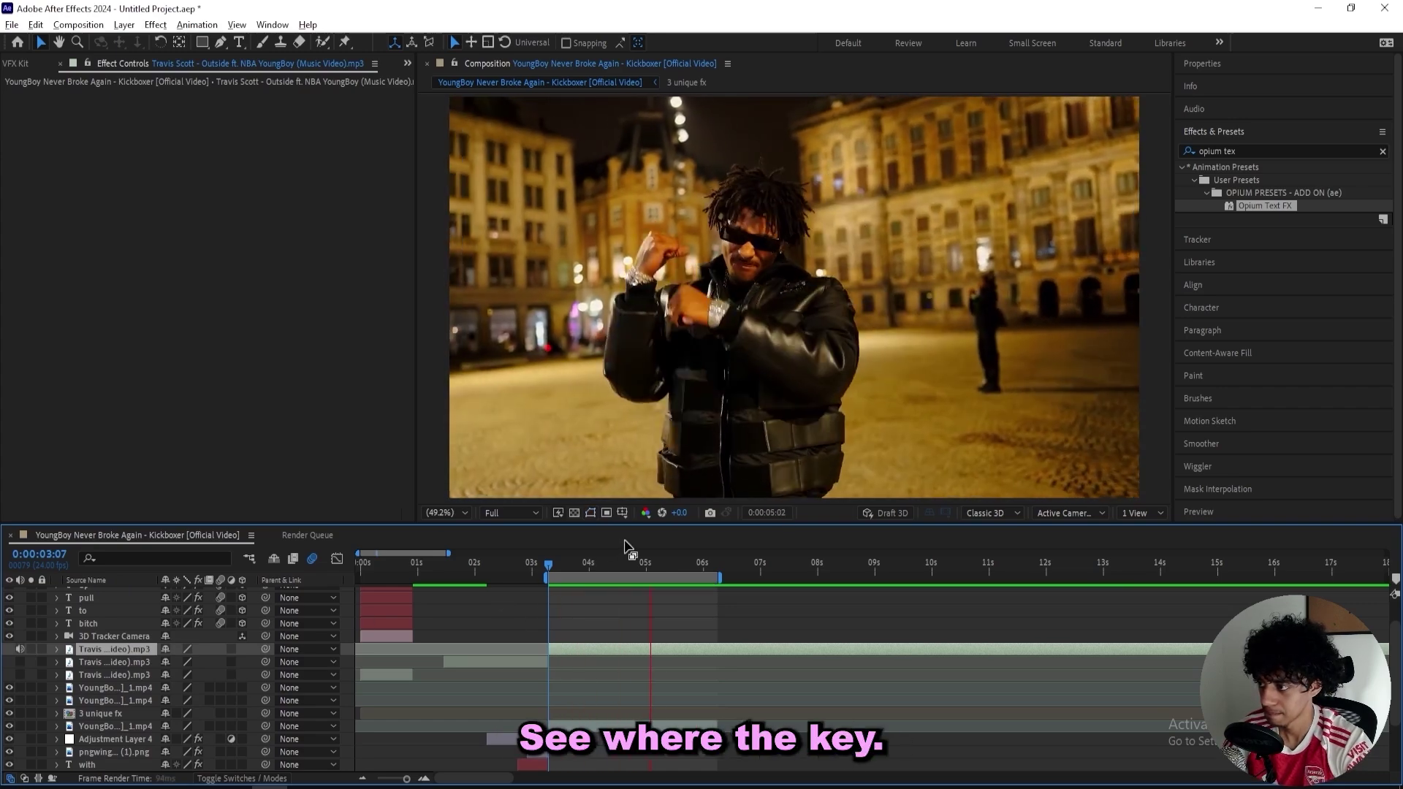
drag(626, 564, 646, 568)
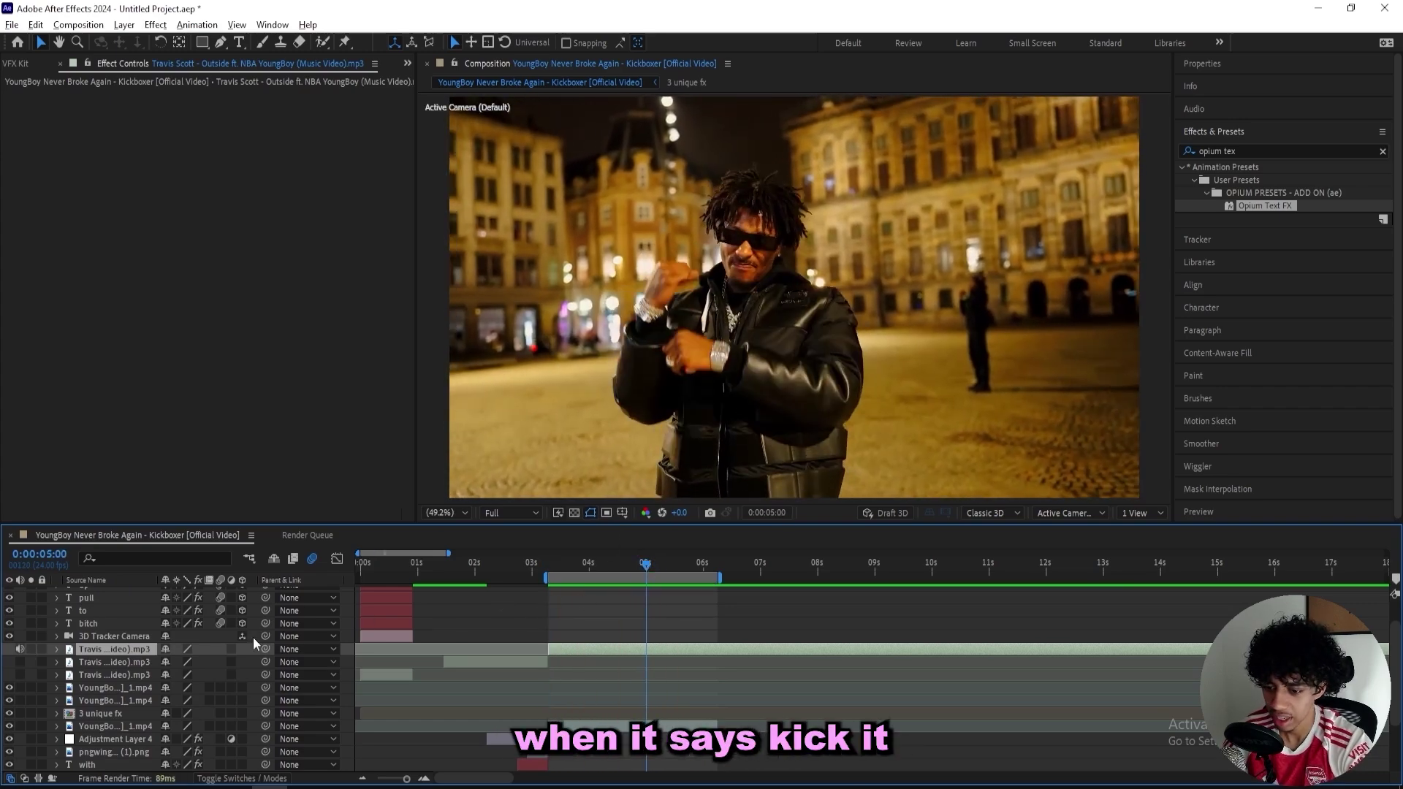
Split the YoungBoy video clip starting at 0:00:03:07 in two at 0:00:04:23
scroll(38, 662, down, 3)
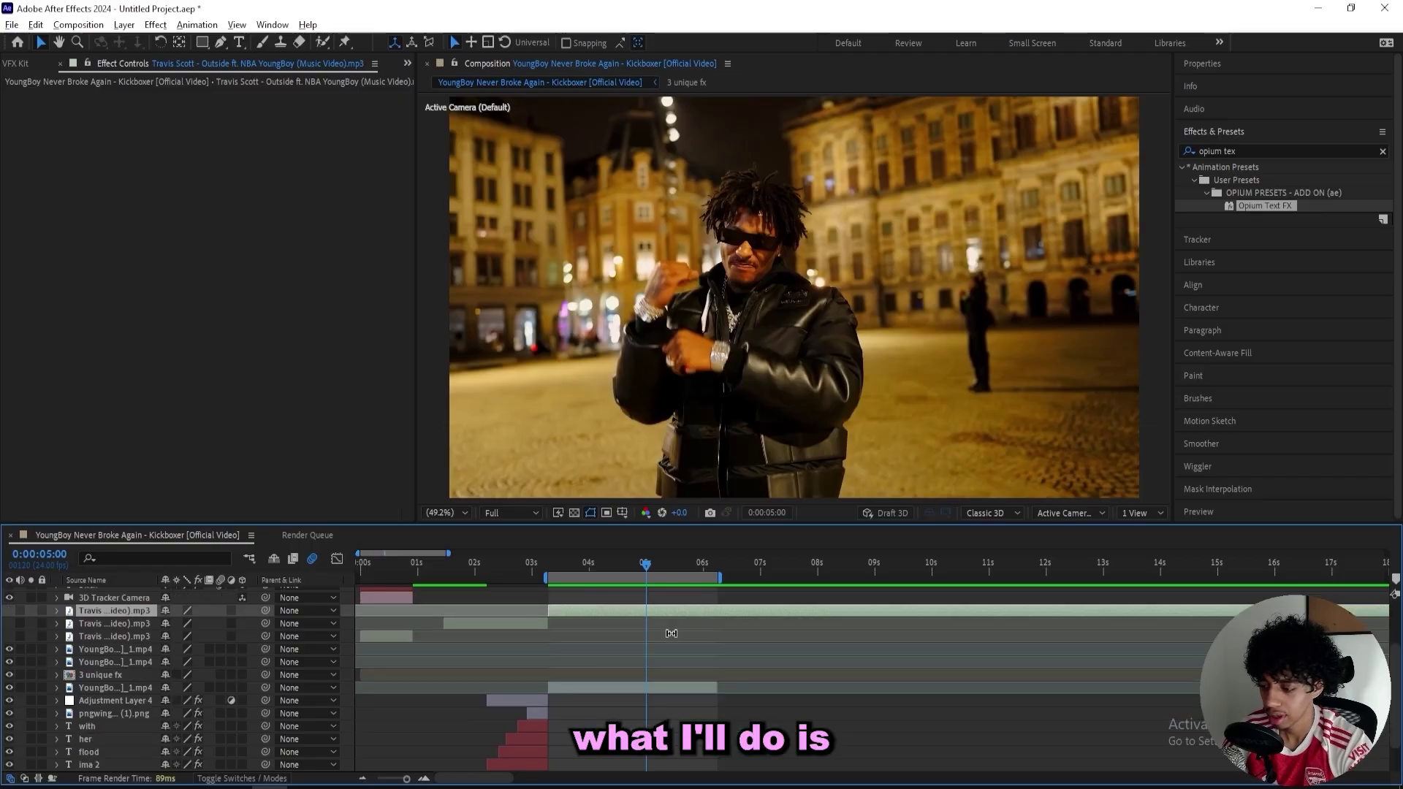
click(645, 567)
click(645, 638)
click(645, 649)
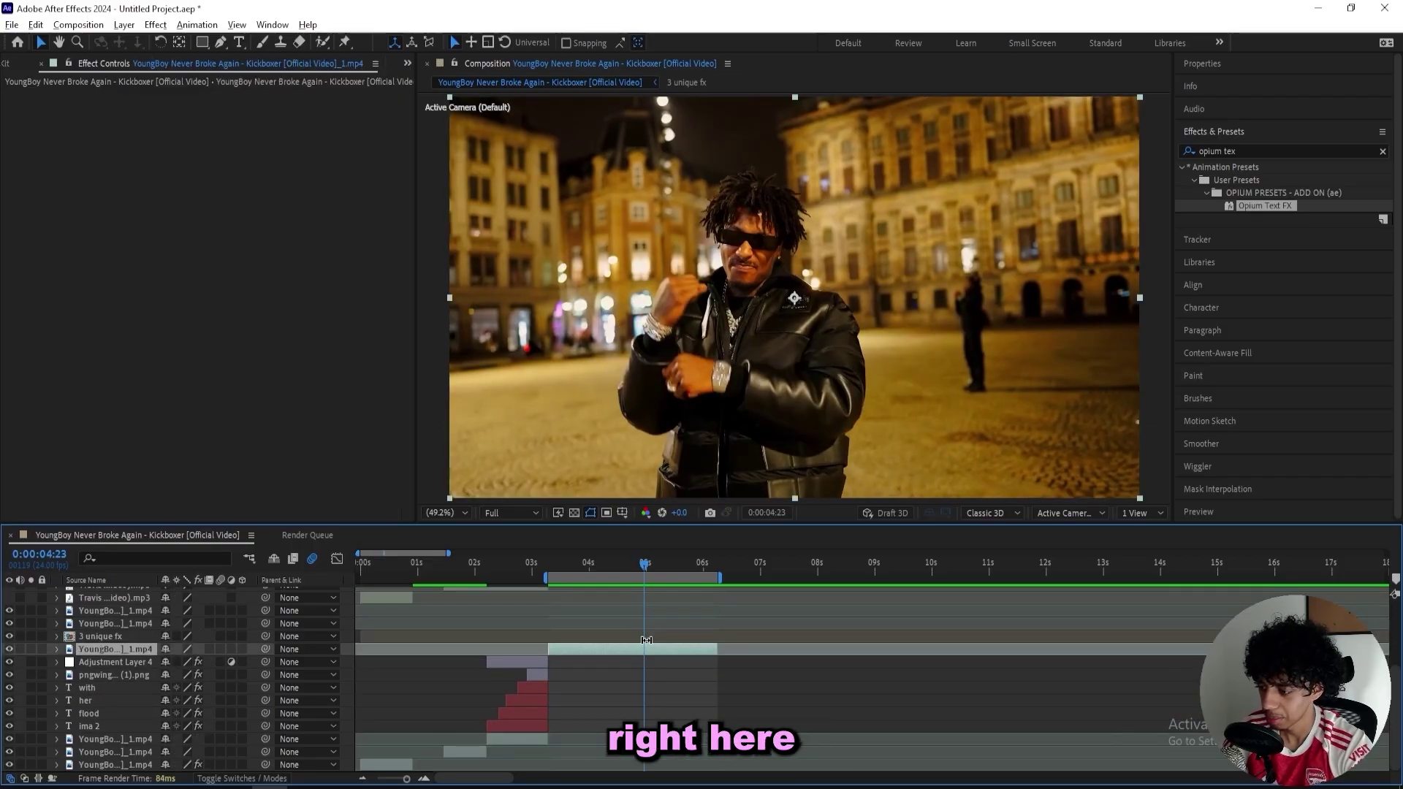
key(ctrl+shift+d)
Create a text layer reading "kick it" over the performer and colour its letters bright red
scroll(645, 649, up, 3)
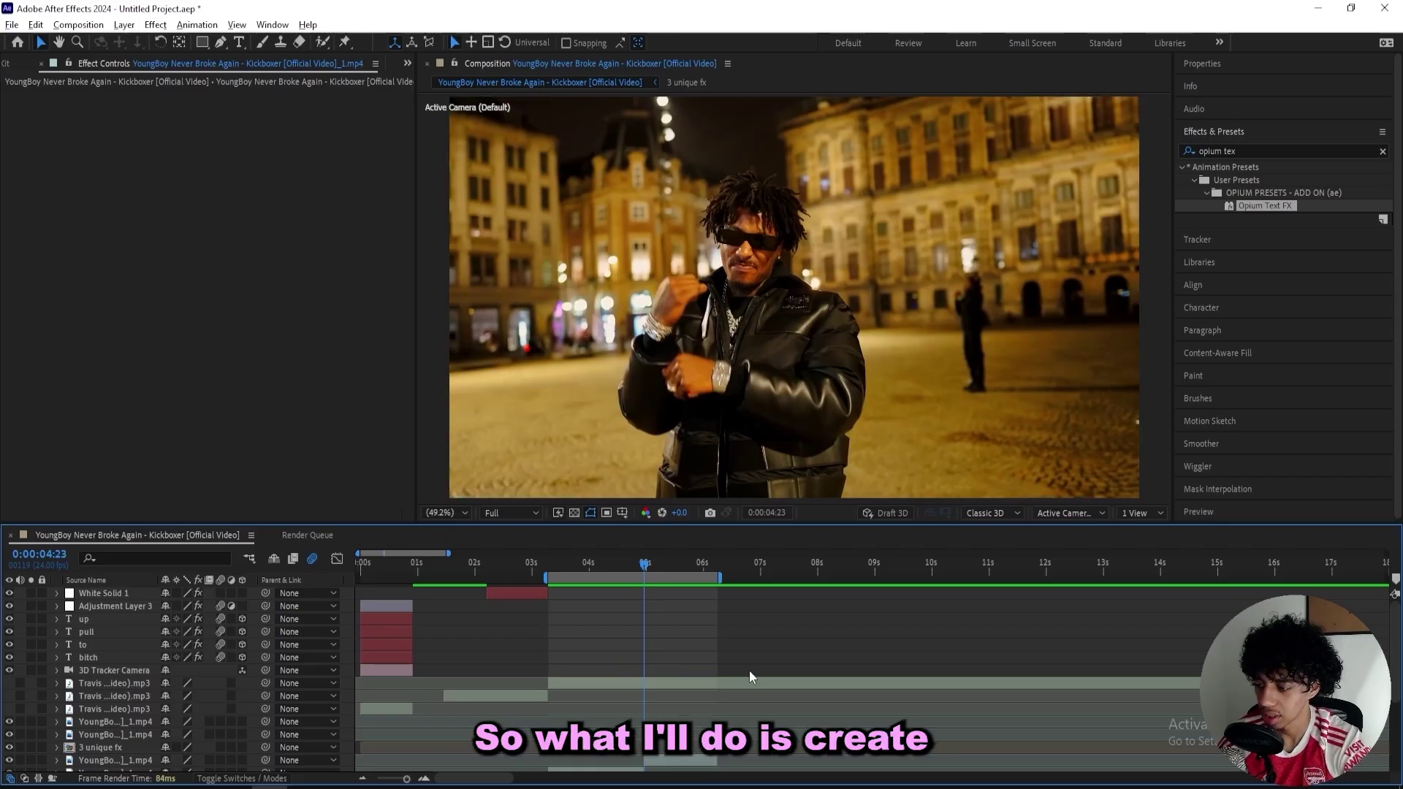
scroll(714, 640, down, 3)
click(239, 42)
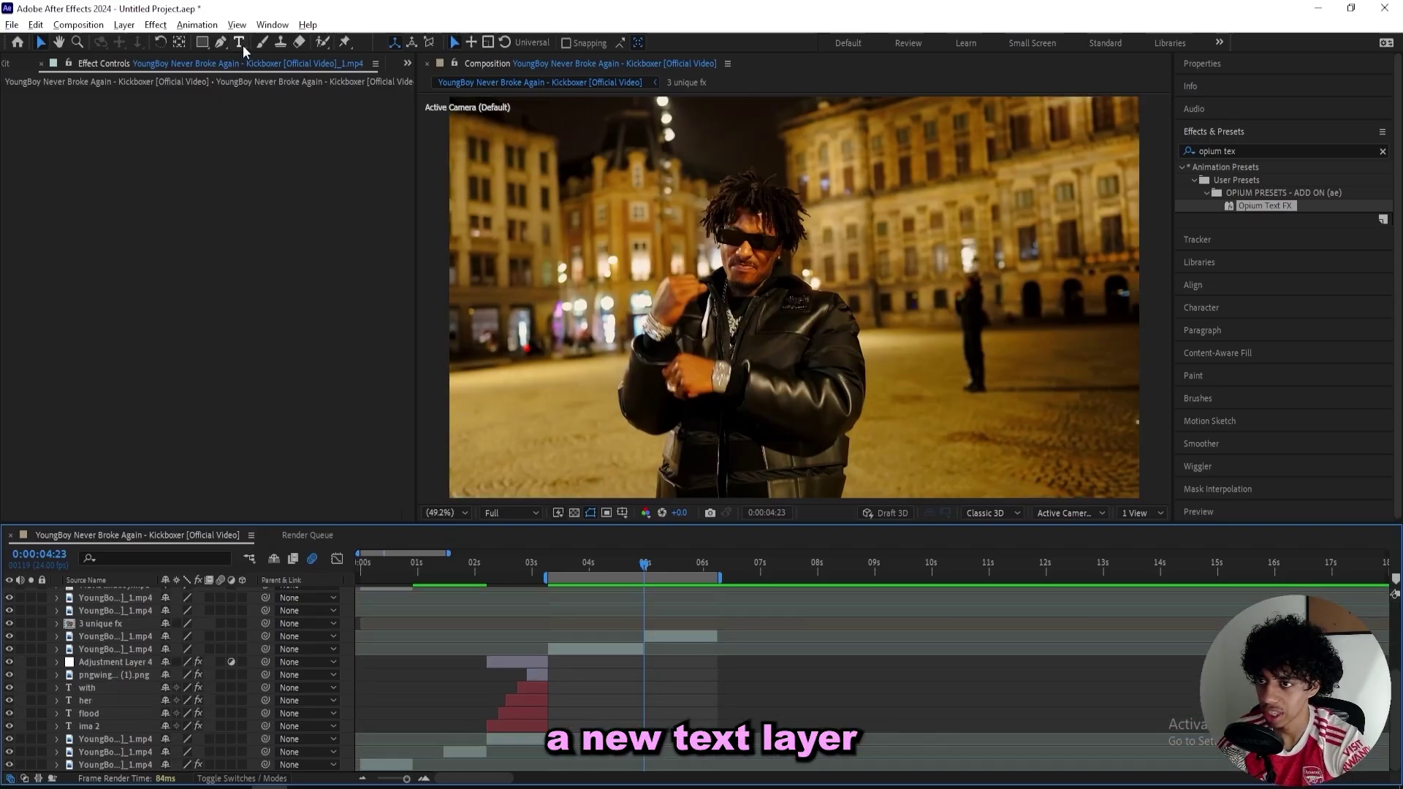
click(695, 289)
text(kc)
key(BackSpace)
text(ick)
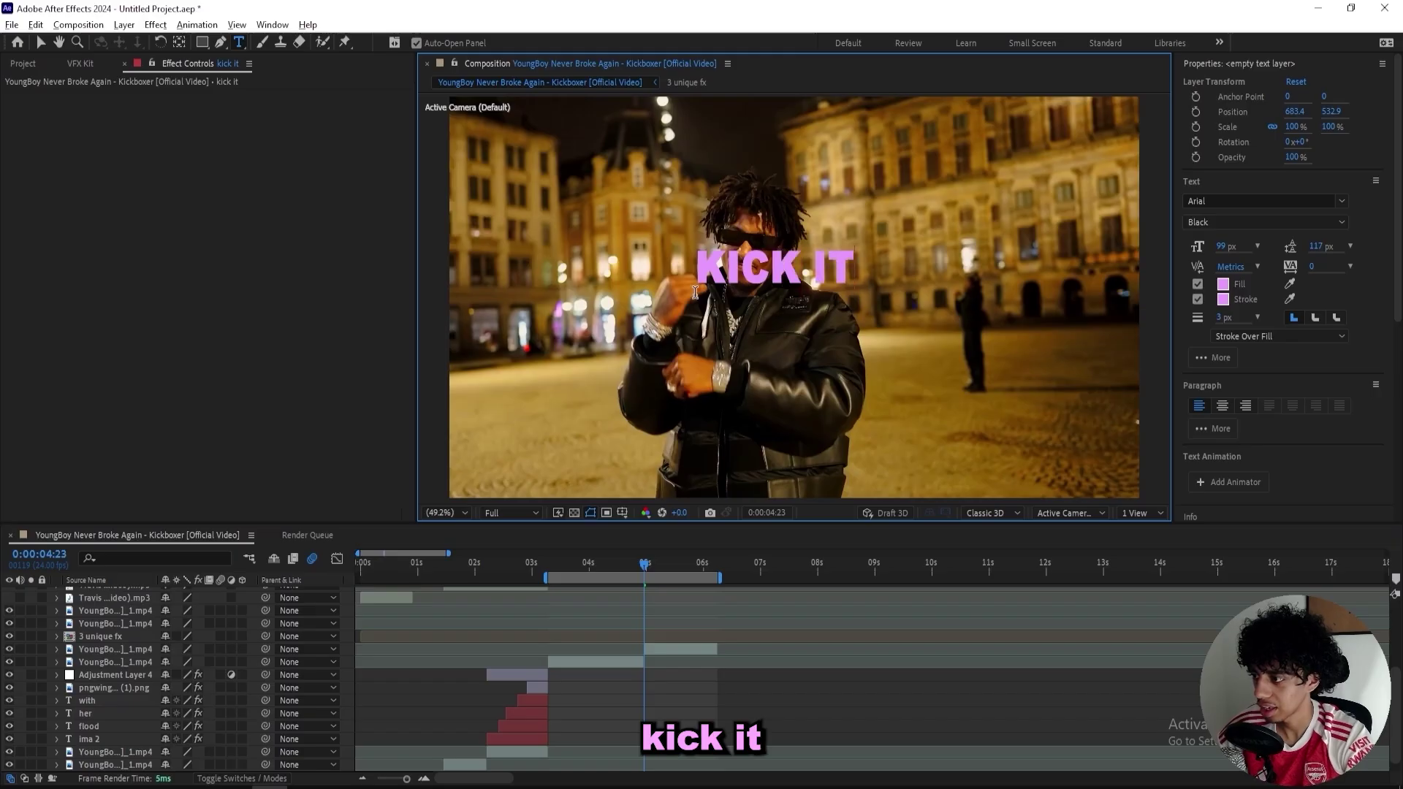
key(ctrl+a)
click(1223, 284)
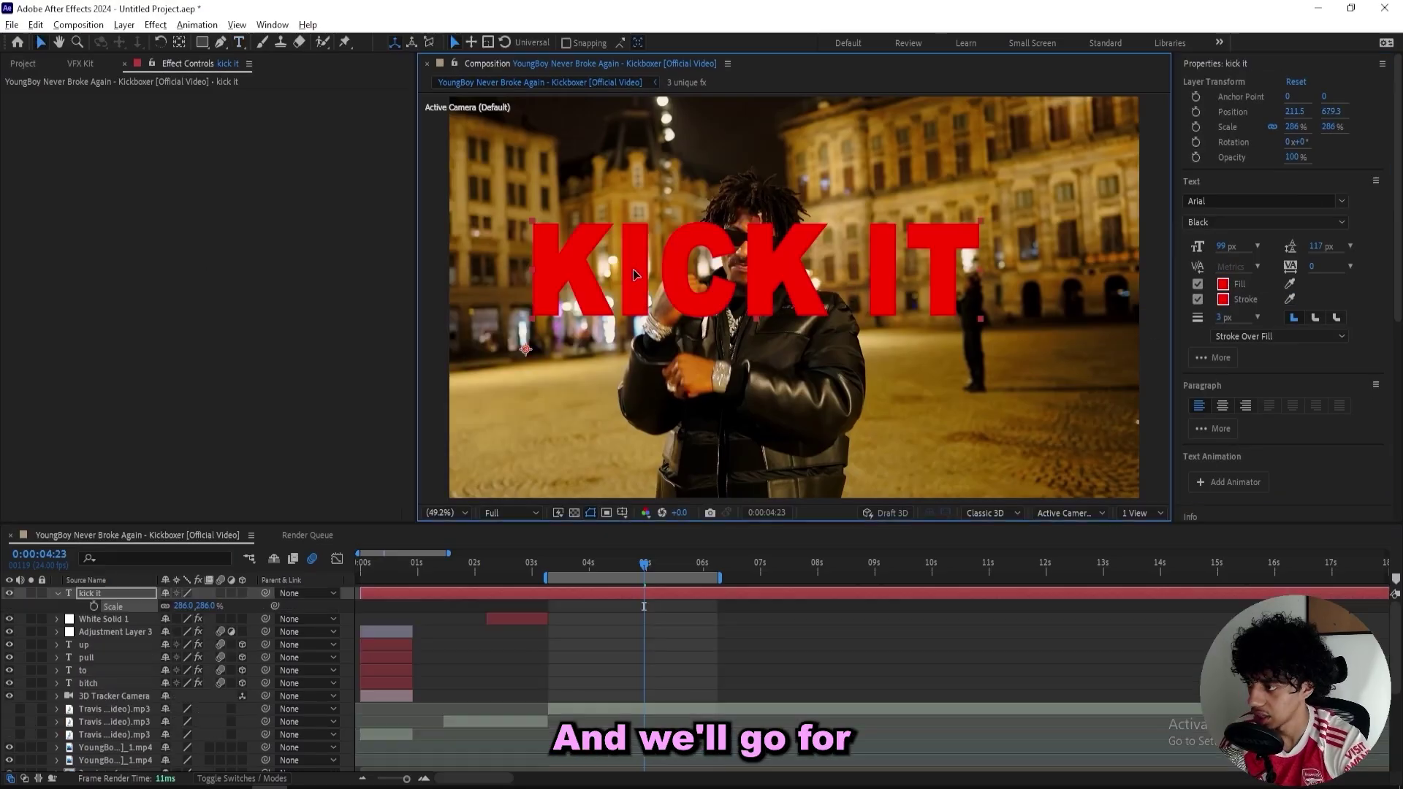
Enlarge the KICK IT text to 370% across the middle of the frame and split its layer at 0:00:04:23
drag(1034, 219, 1122, 207)
drag(1064, 260, 1024, 277)
click(656, 593)
key(ctrl+shift+d)
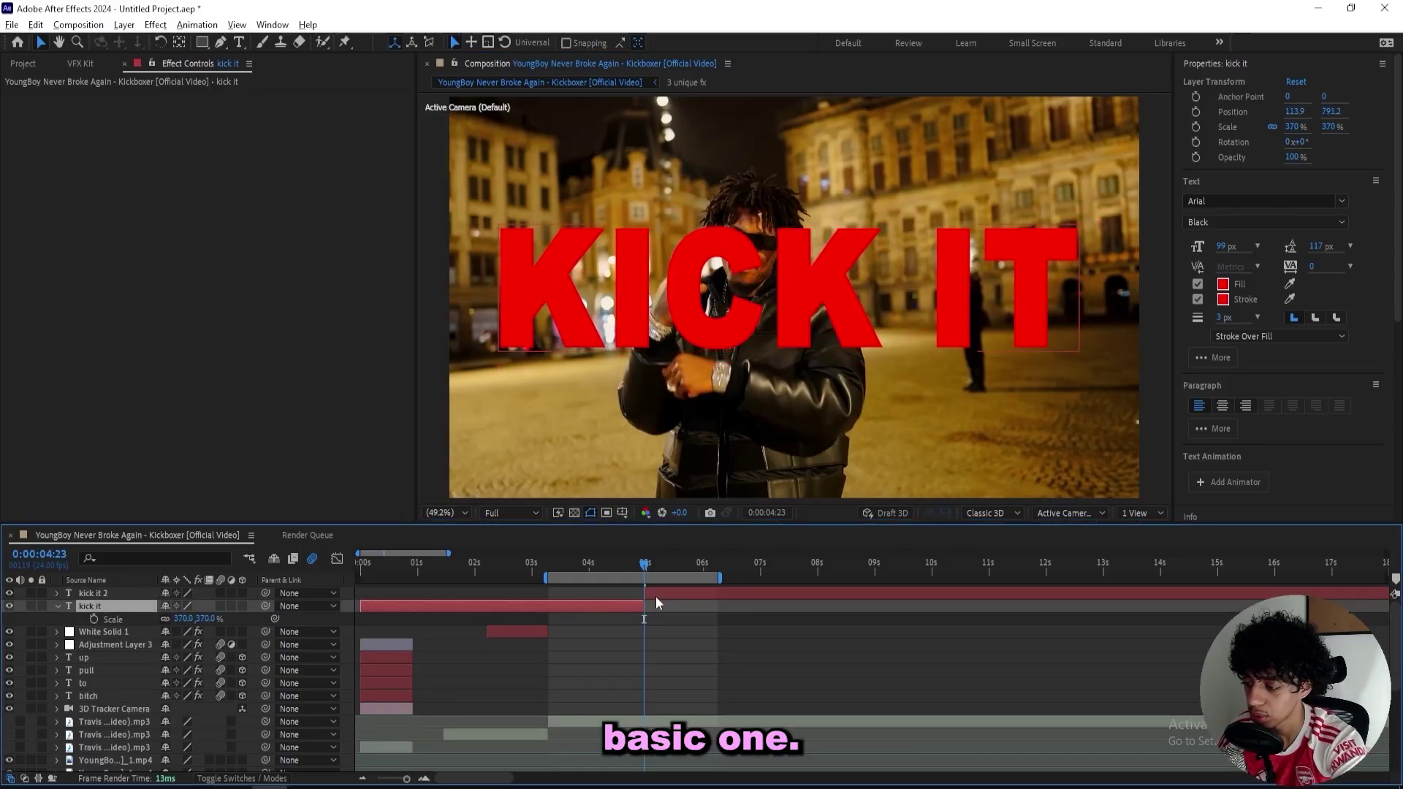
click(655, 595)
scroll(497, 655, down, 3)
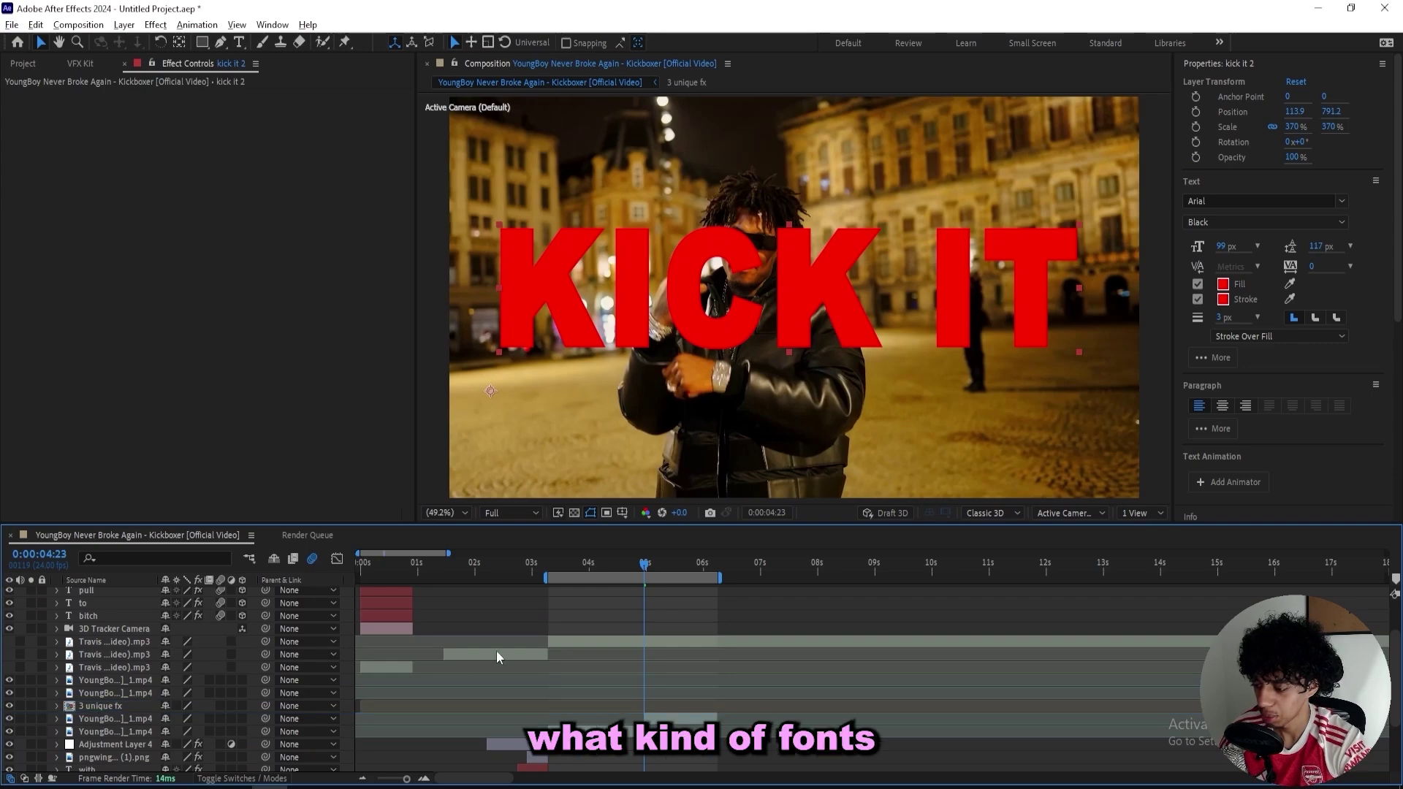
Restyle the KICK IT text in the Peckham Press font without a stroke and fit it at about 347 by 367% scale
click(1212, 205)
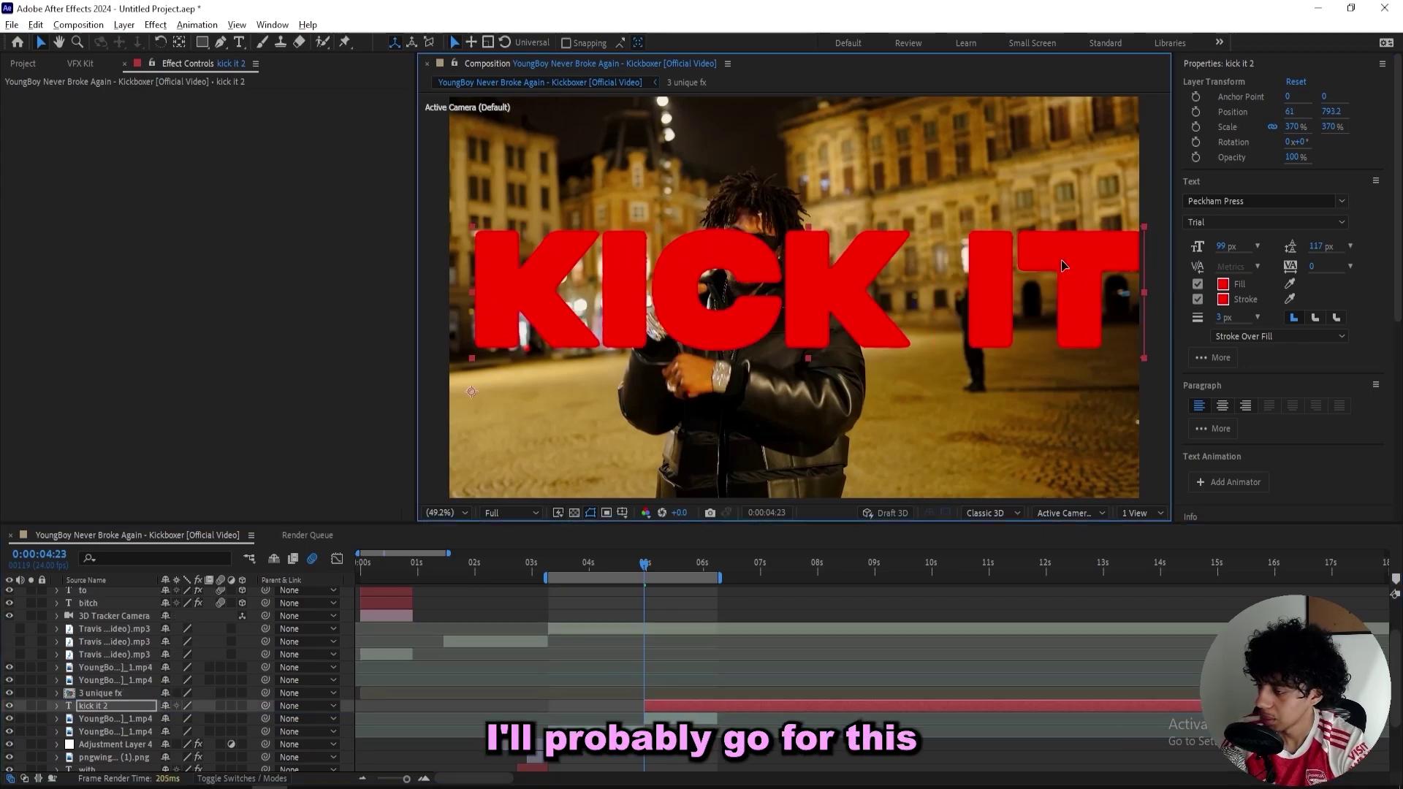
drag(1061, 260, 1059, 260)
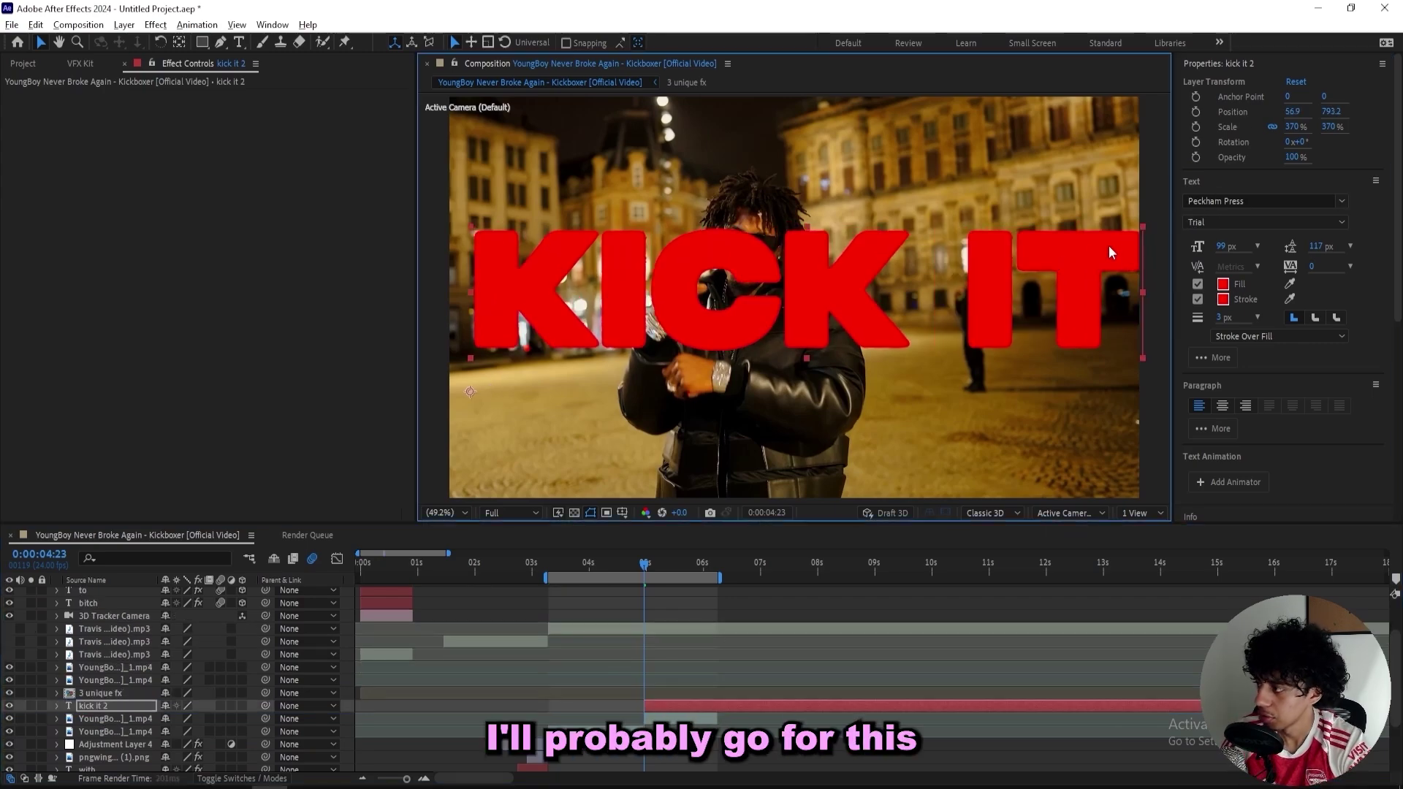
drag(1127, 229, 1085, 257)
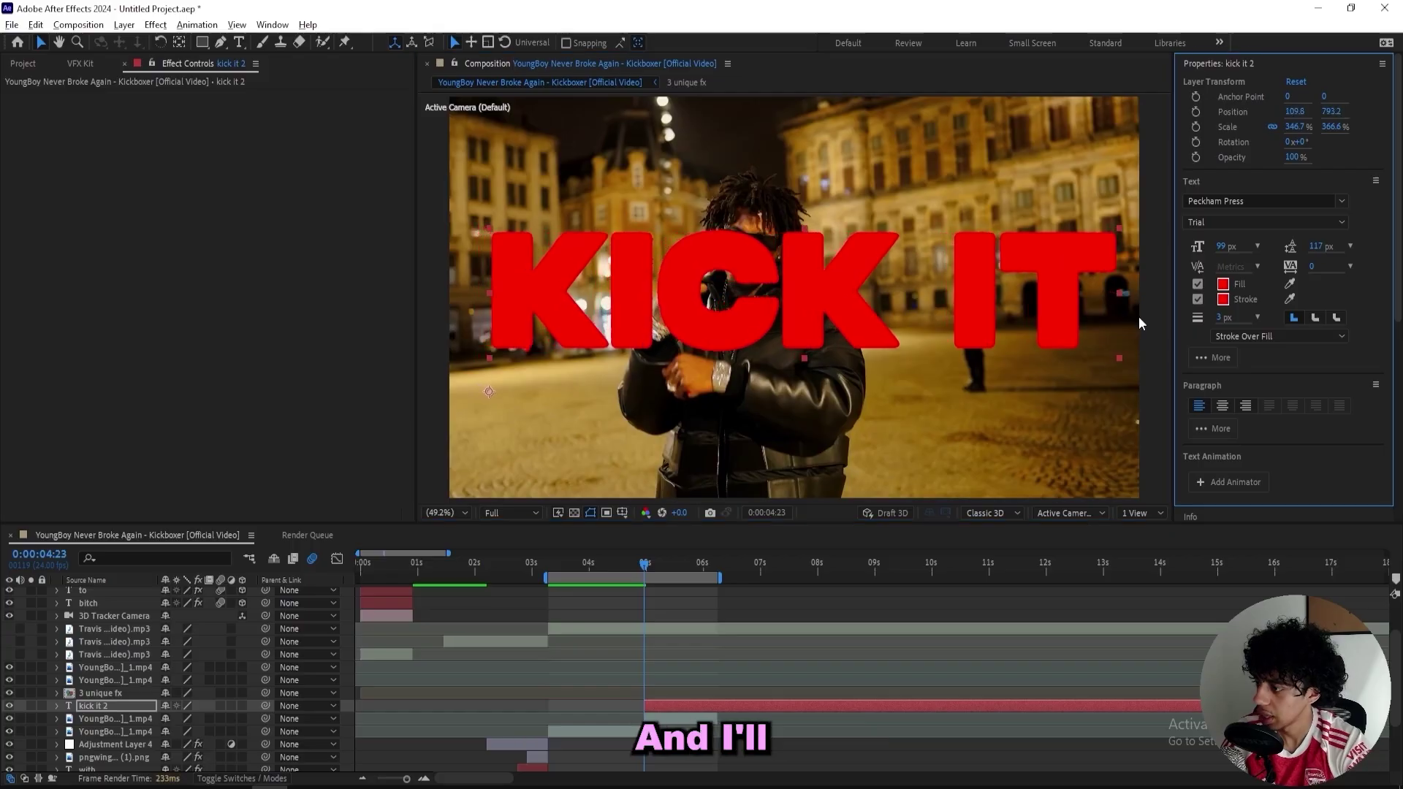
click(1198, 299)
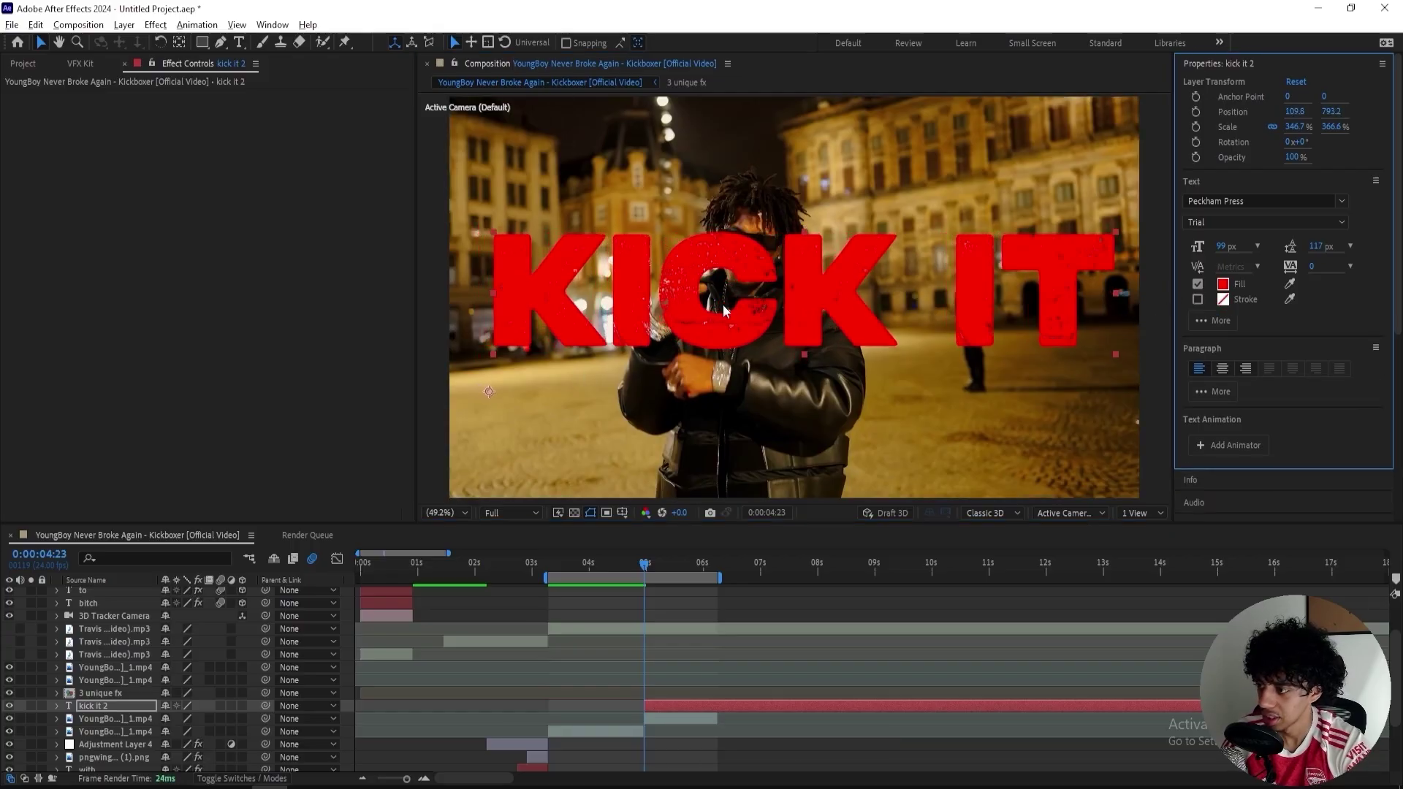
drag(708, 322, 705, 323)
Try a black stroke on the KICK IT text and undo it
click(1198, 299)
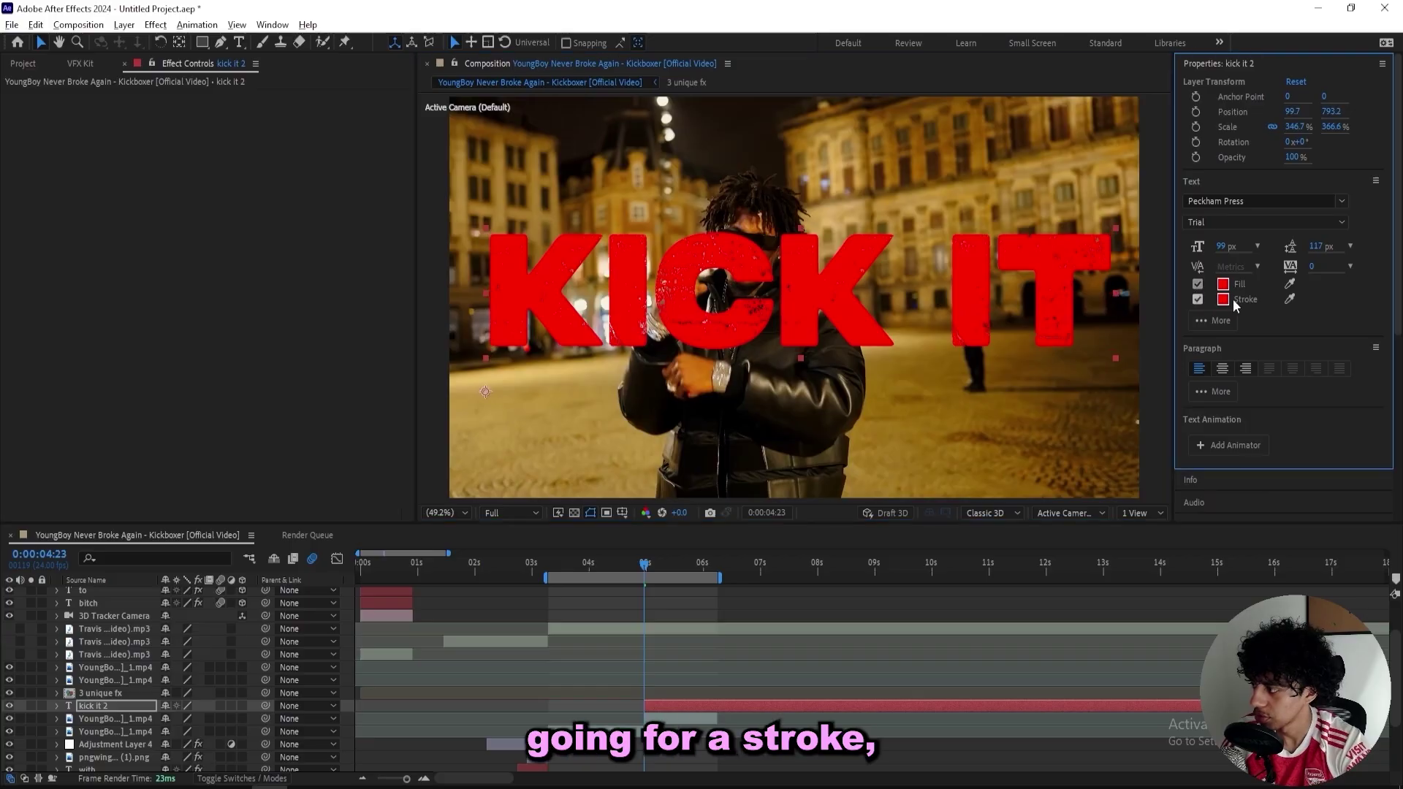
click(1223, 299)
drag(318, 360, 229, 568)
click(540, 310)
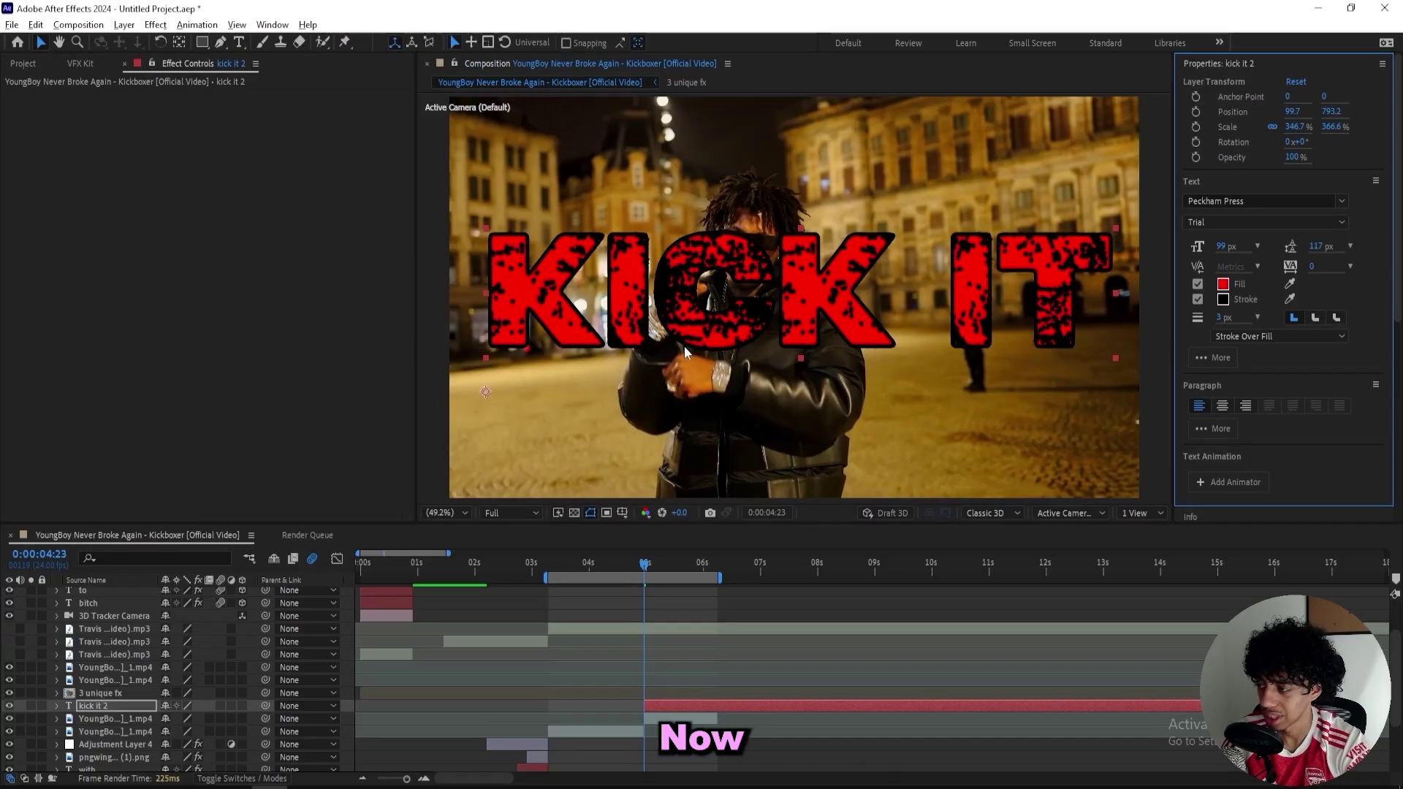
key(ctrl+z)
key(ctrl+z)
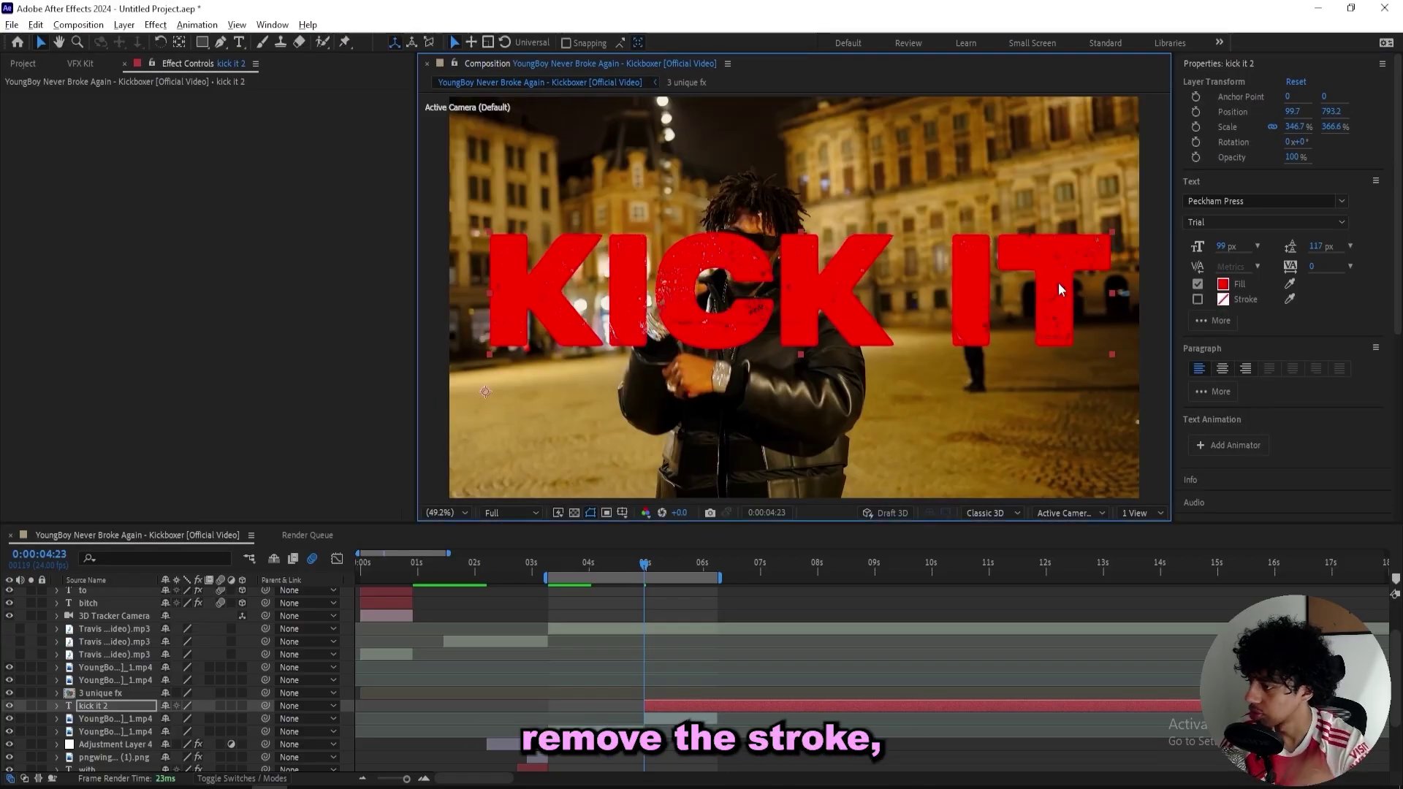
Nudge the KICK IT text 6 px to the left
key(Left)
key(Left)
key(Left)
key(Left)
key(Left)
key(Left)
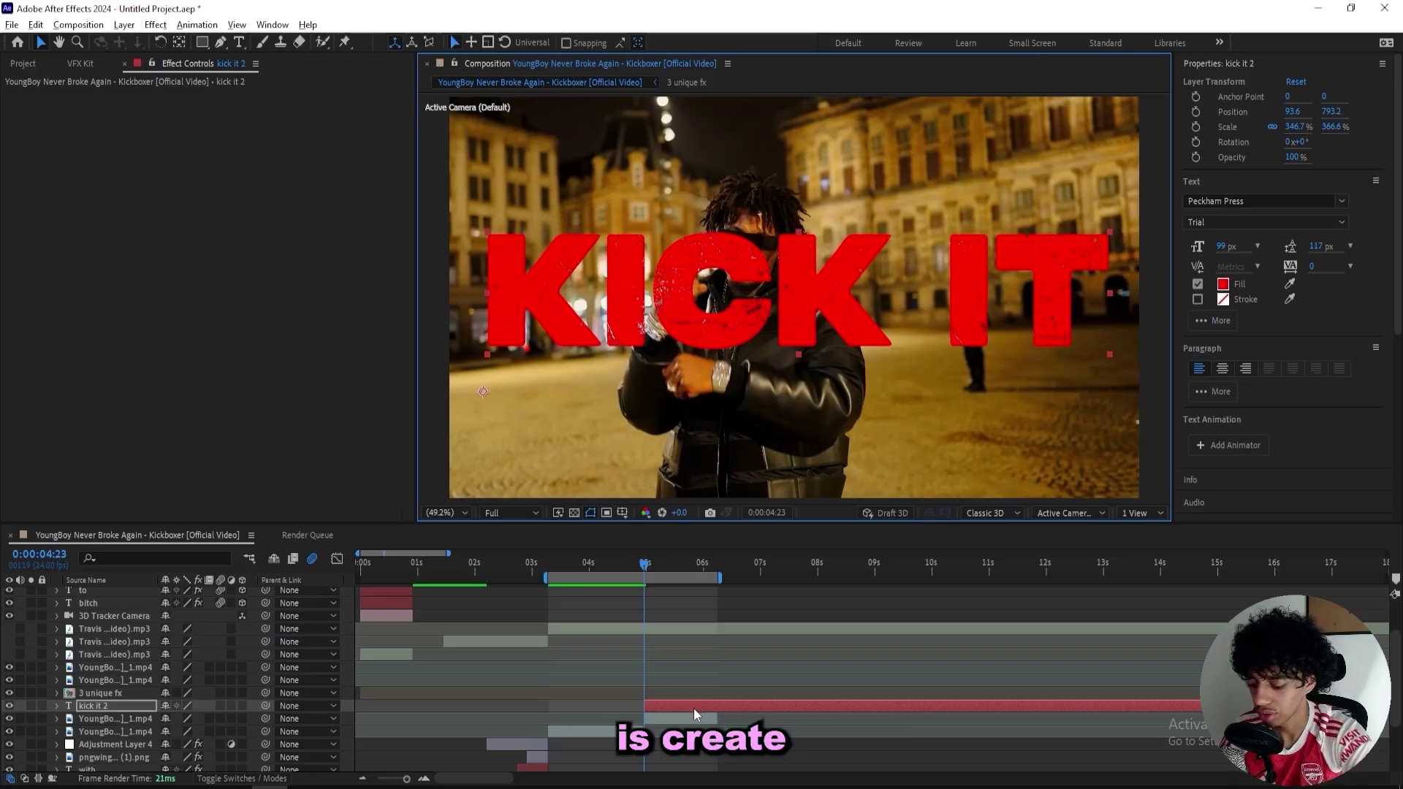
Add an adjustment layer directly above the kick it 2 layer and apply the Crop Edges preset to it
key(ctrl+alt+y)
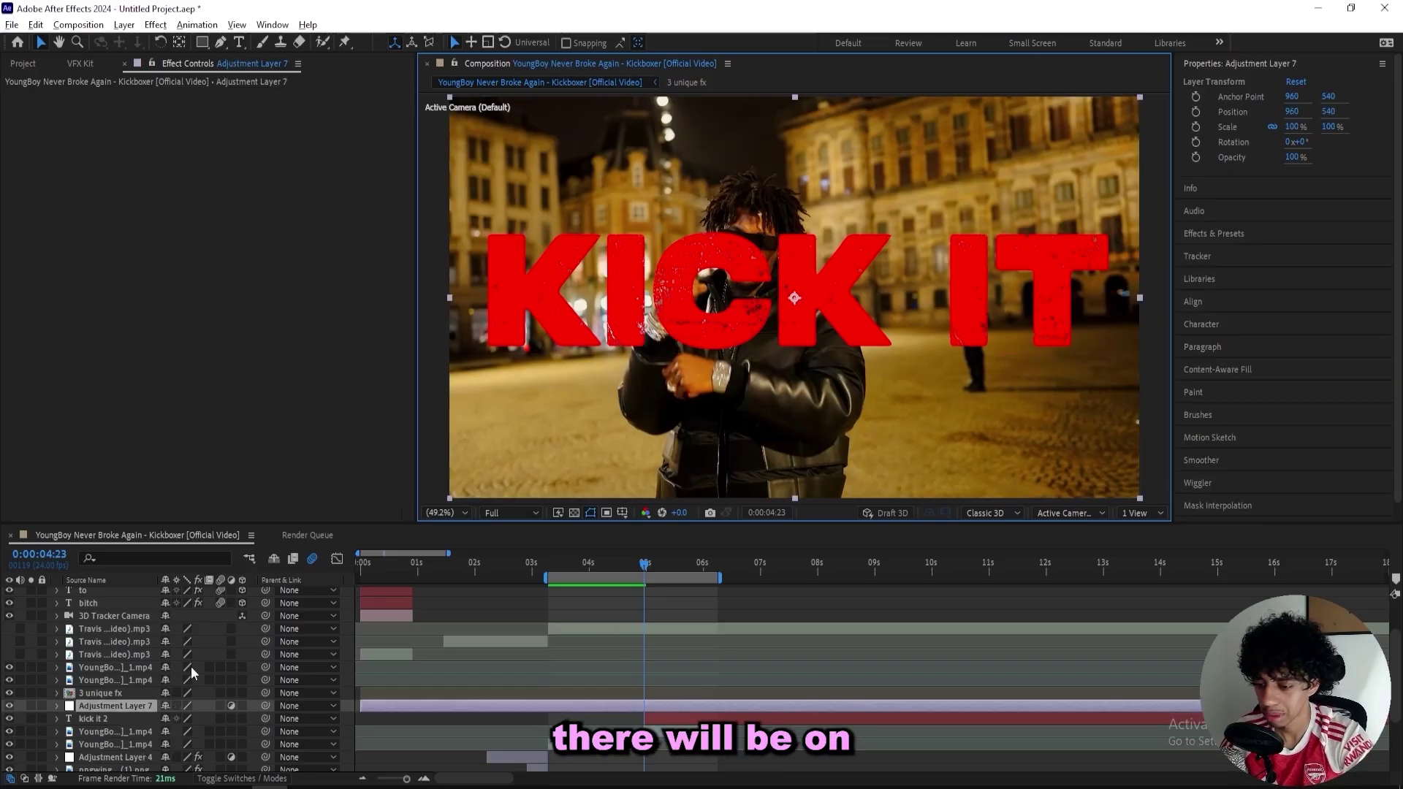
click(139, 706)
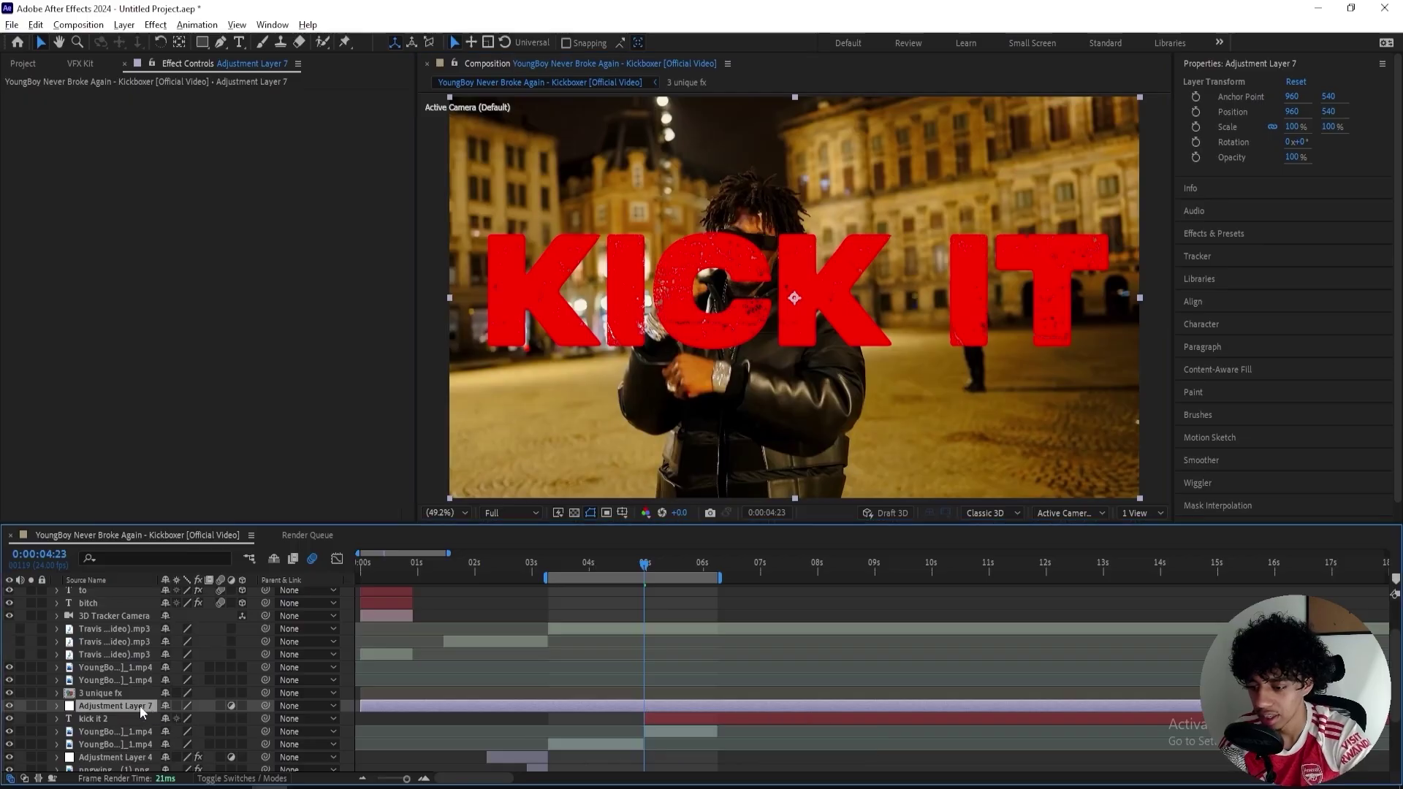
key(ctrl+space)
text(crop)
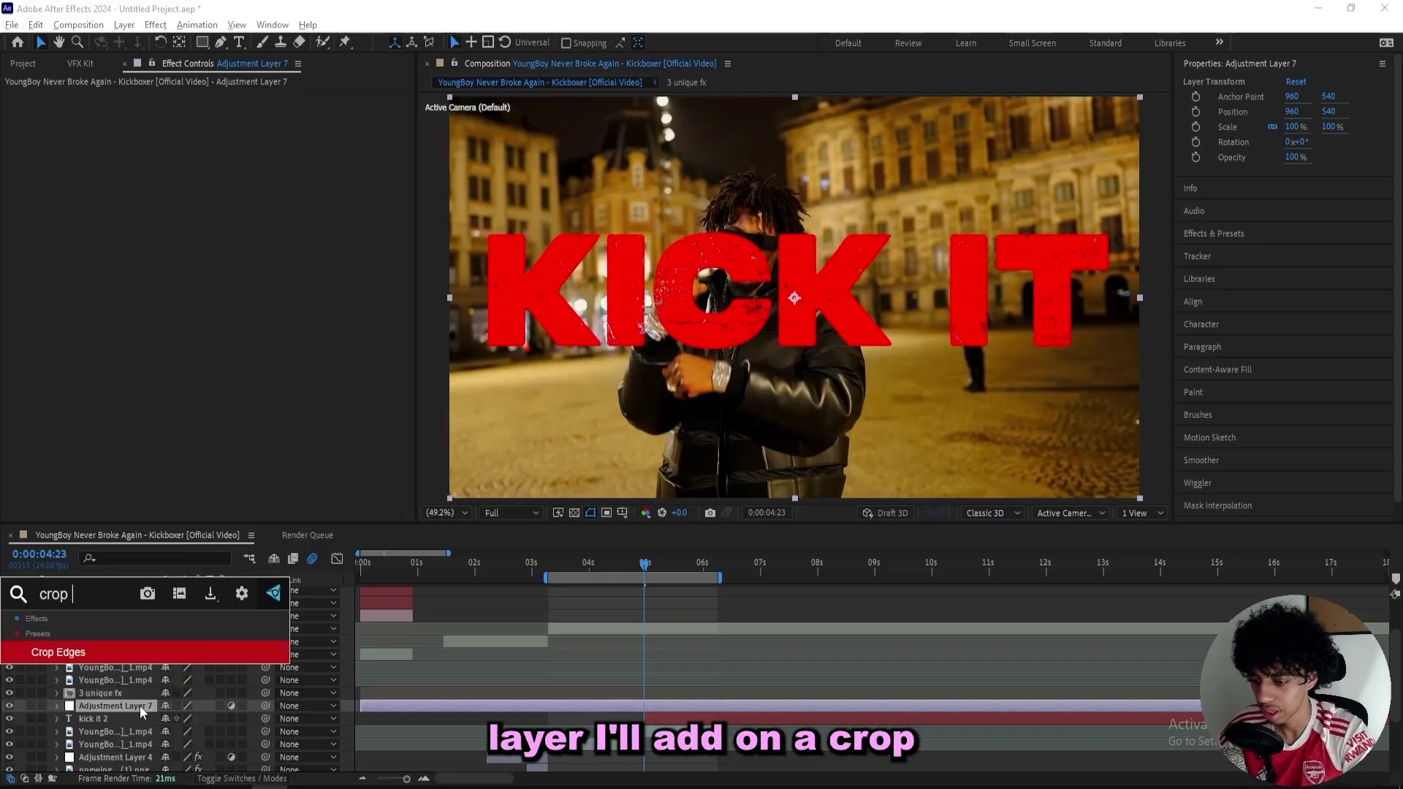
key(Return)
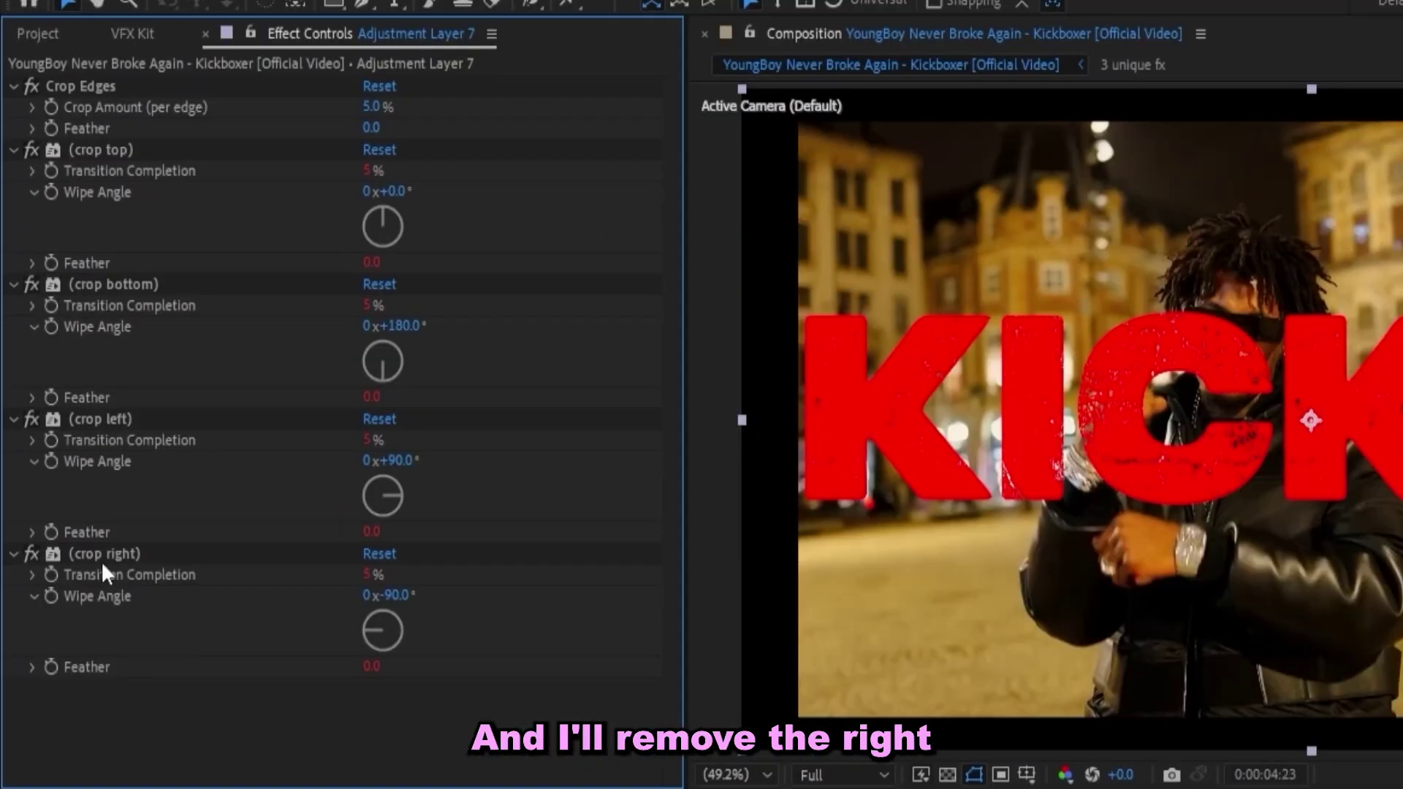
Delete the crop right and crop left effects from Adjustment Layer 7
click(62, 376)
key(Delete)
click(100, 420)
key(Delete)
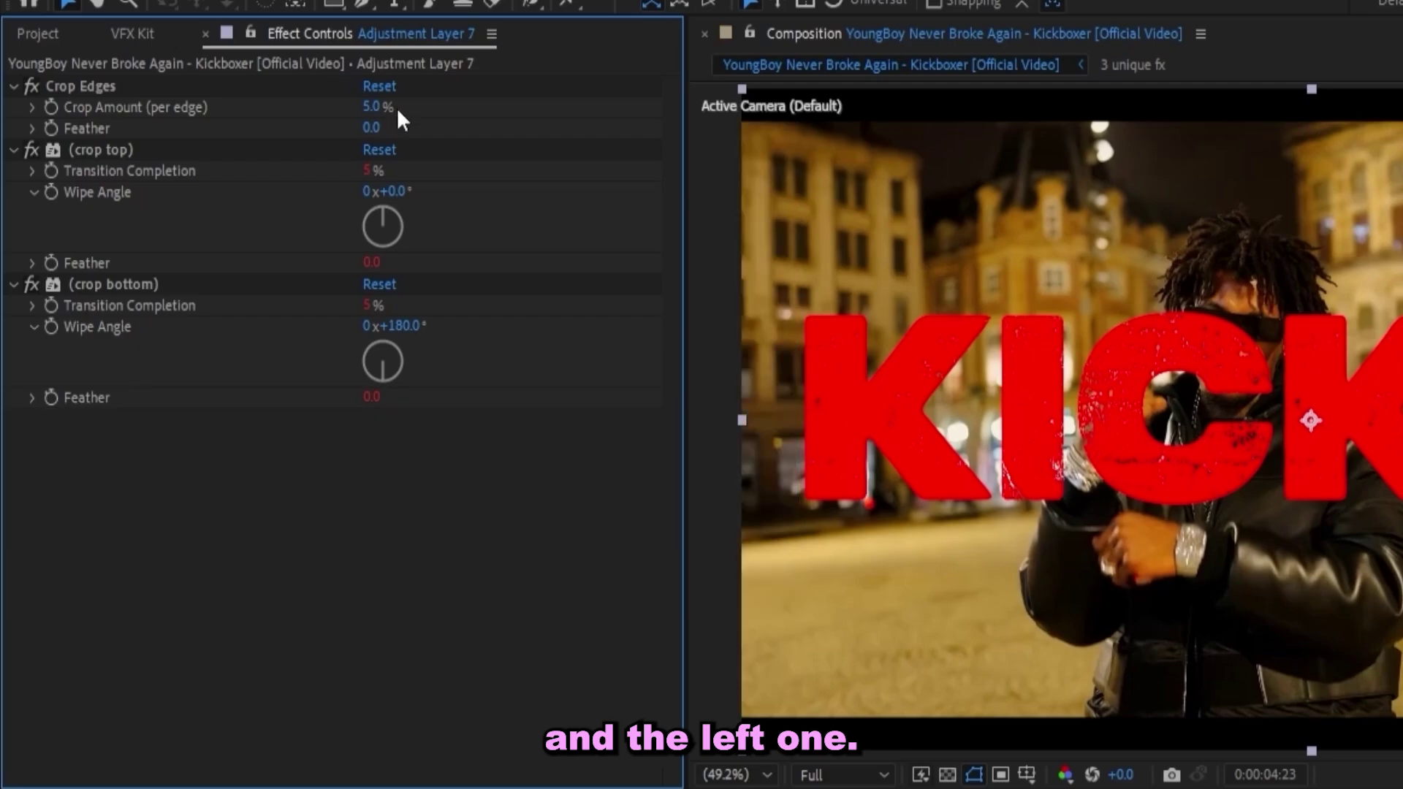
Set the Crop Edges amount to 10% and preview the cut into the KICK IT shot
click(372, 108)
text(1)
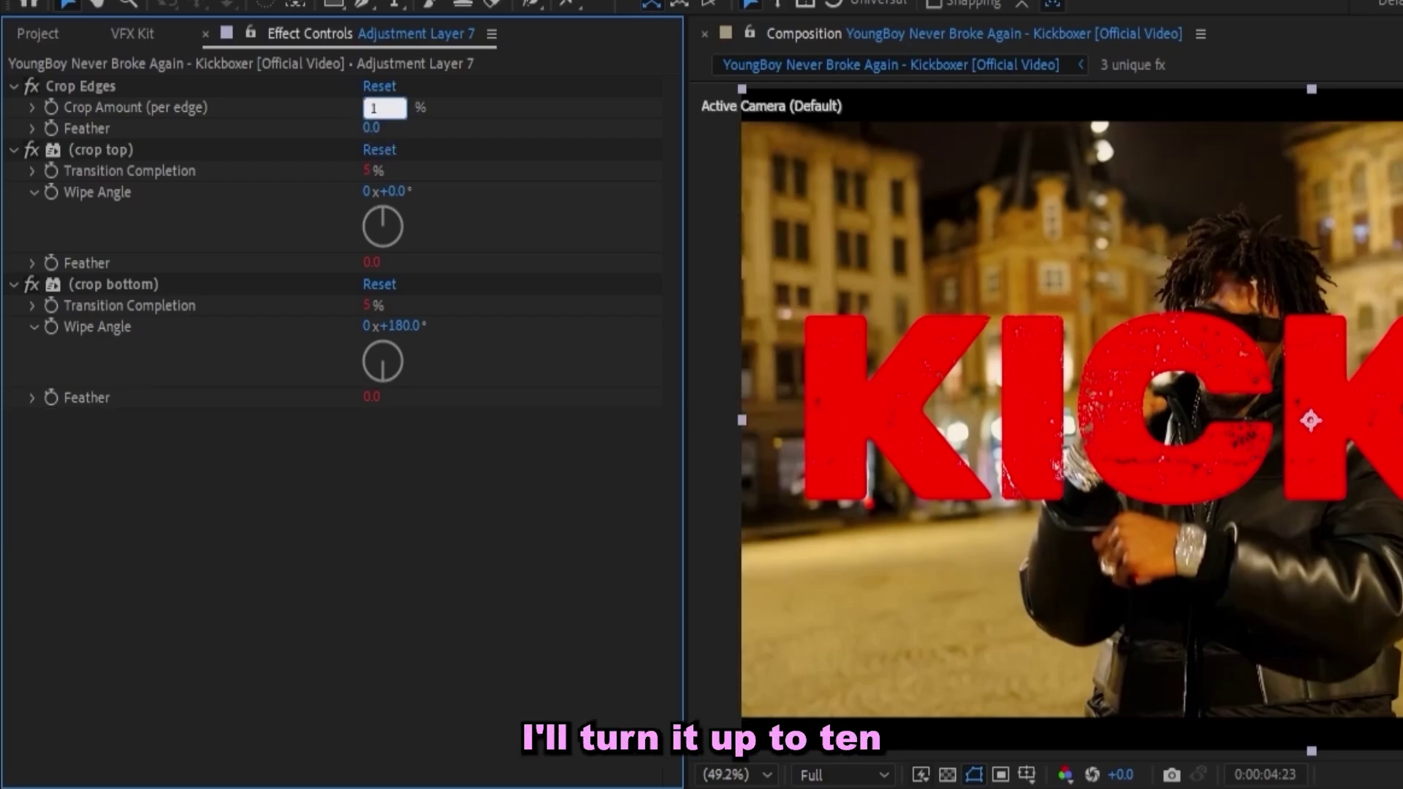
text(0)
key(Return)
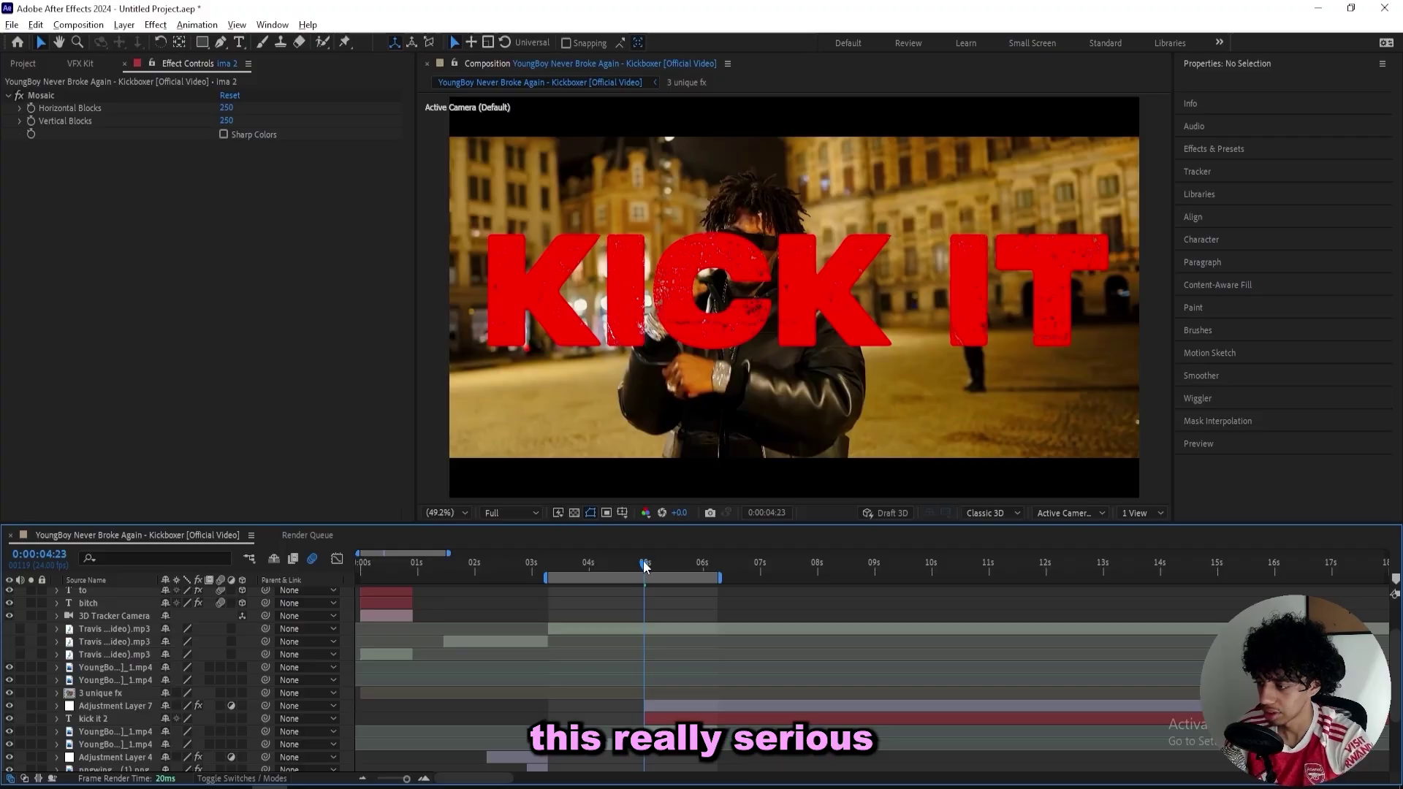
drag(644, 565, 638, 567)
key(space)
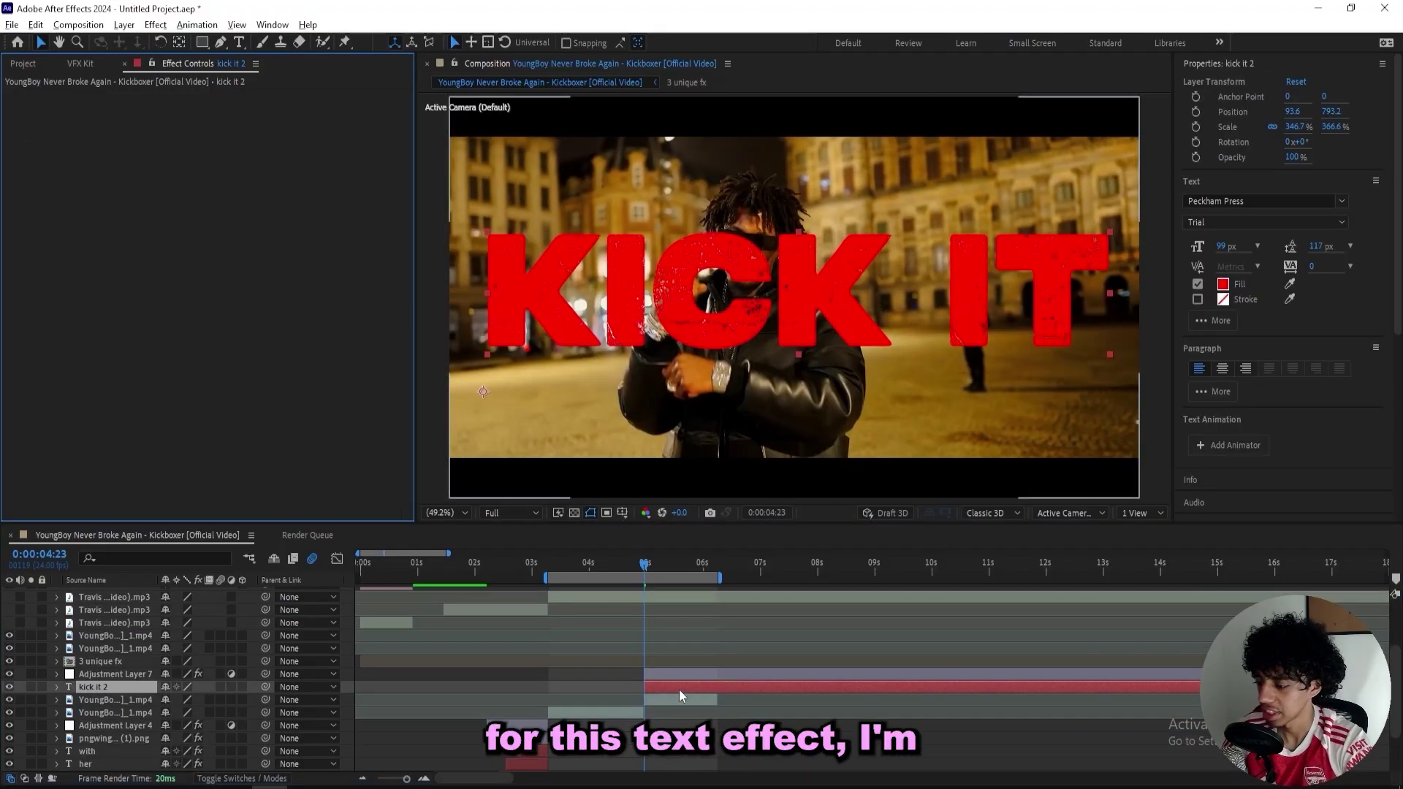
Apply Deep Glow to the kick it 2 layer with exposure 0.28 and radius 578
key(ctrl+space)
text(deep)
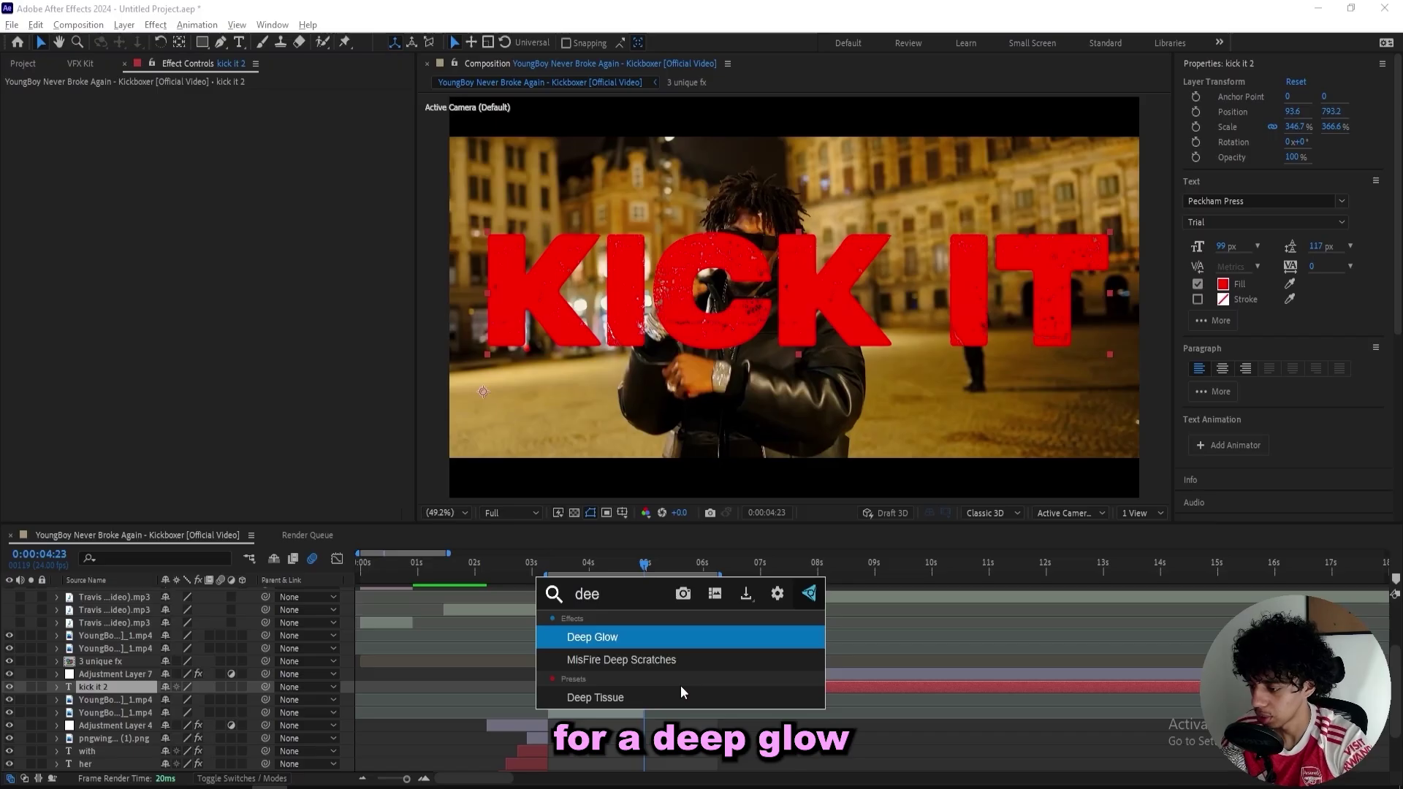
key(Return)
mouse_move(204, 117)
mouse_down()
mouse_move(161, 121)
mouse_move(179, 123)
mouse_up()
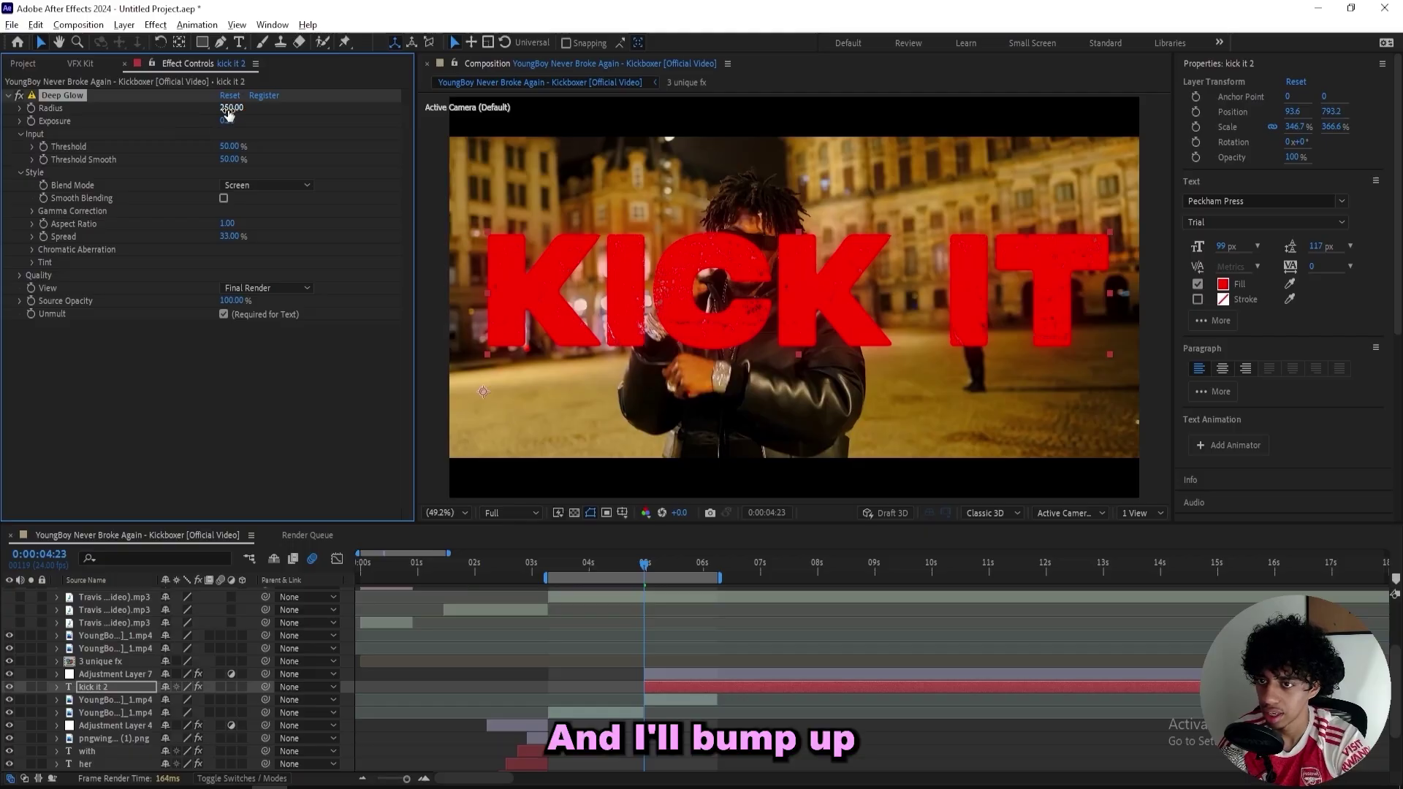
drag(448, 99, 467, 101)
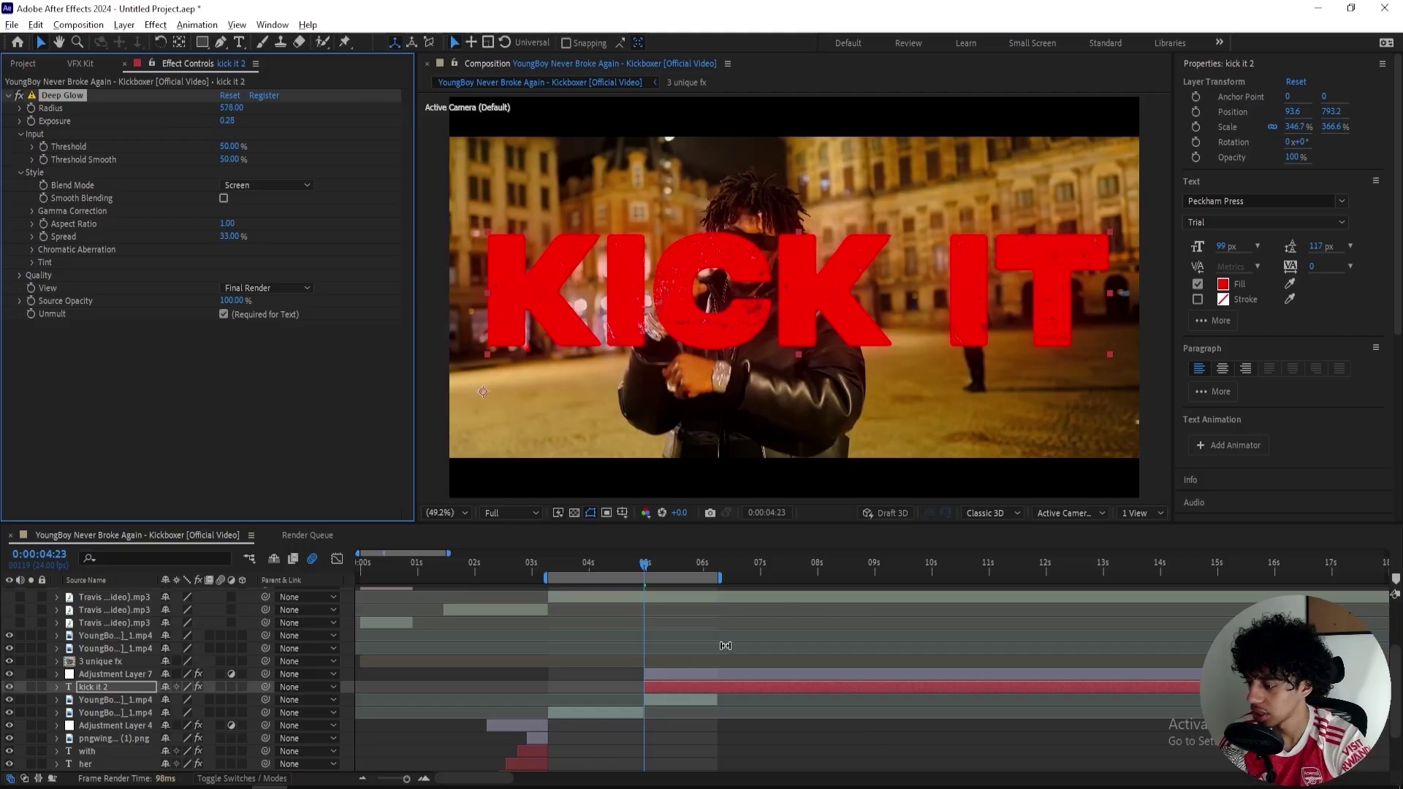
Apply S_DropShadow to the kick it 2 layer and move the shadow close to the text, about 3.7 in X and 22 in Y
click(675, 686)
key(ctrl+space)
text(dr)
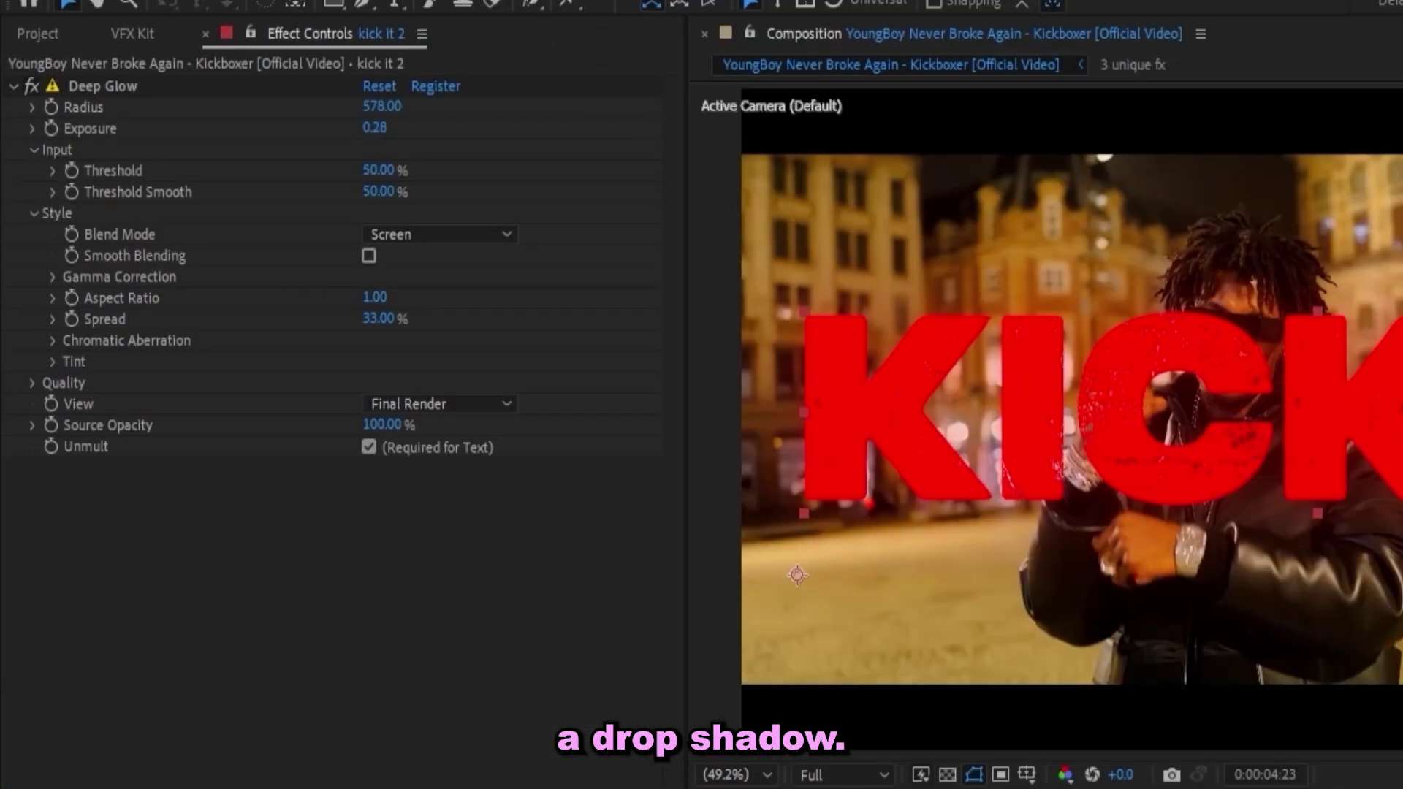
click(597, 773)
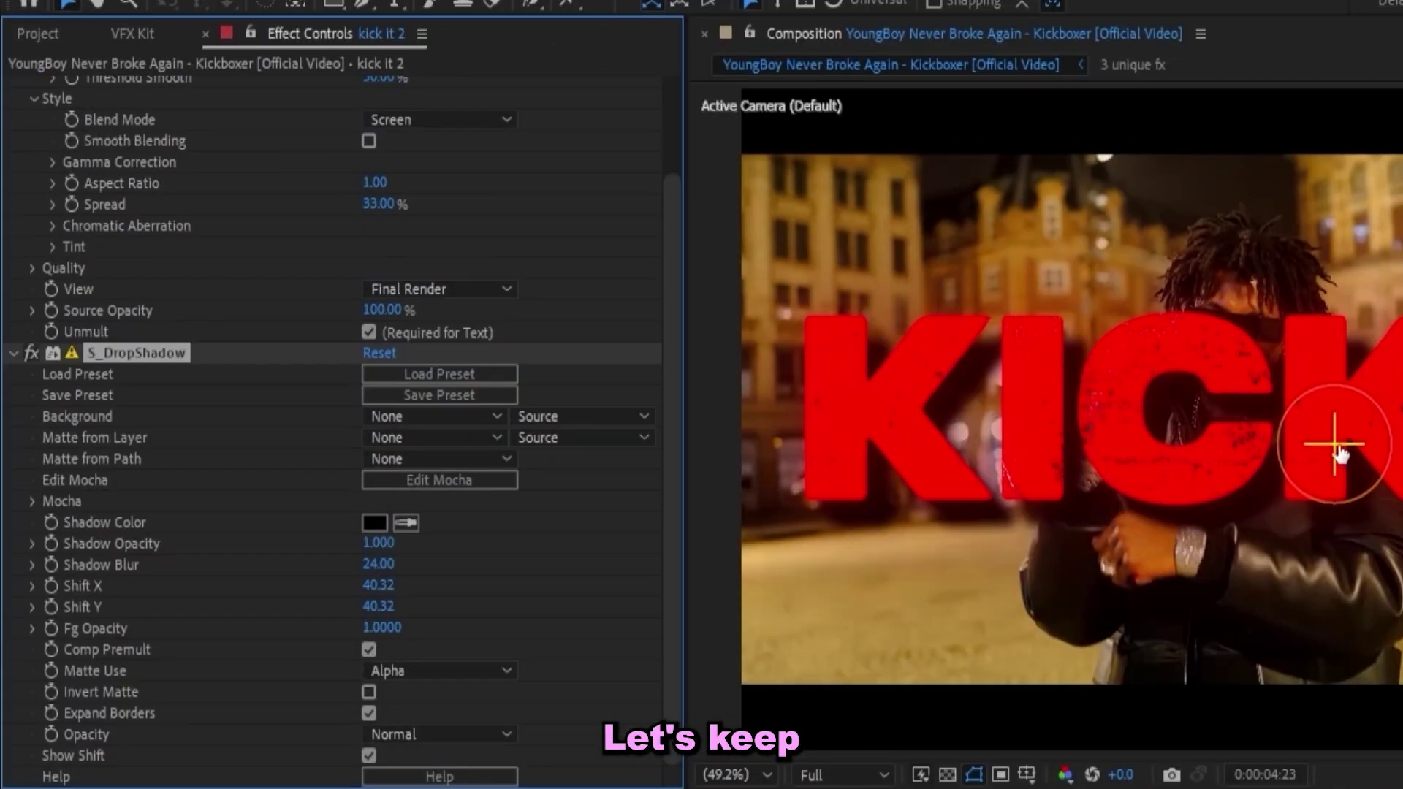
drag(809, 315, 800, 311)
drag(1322, 445, 1316, 439)
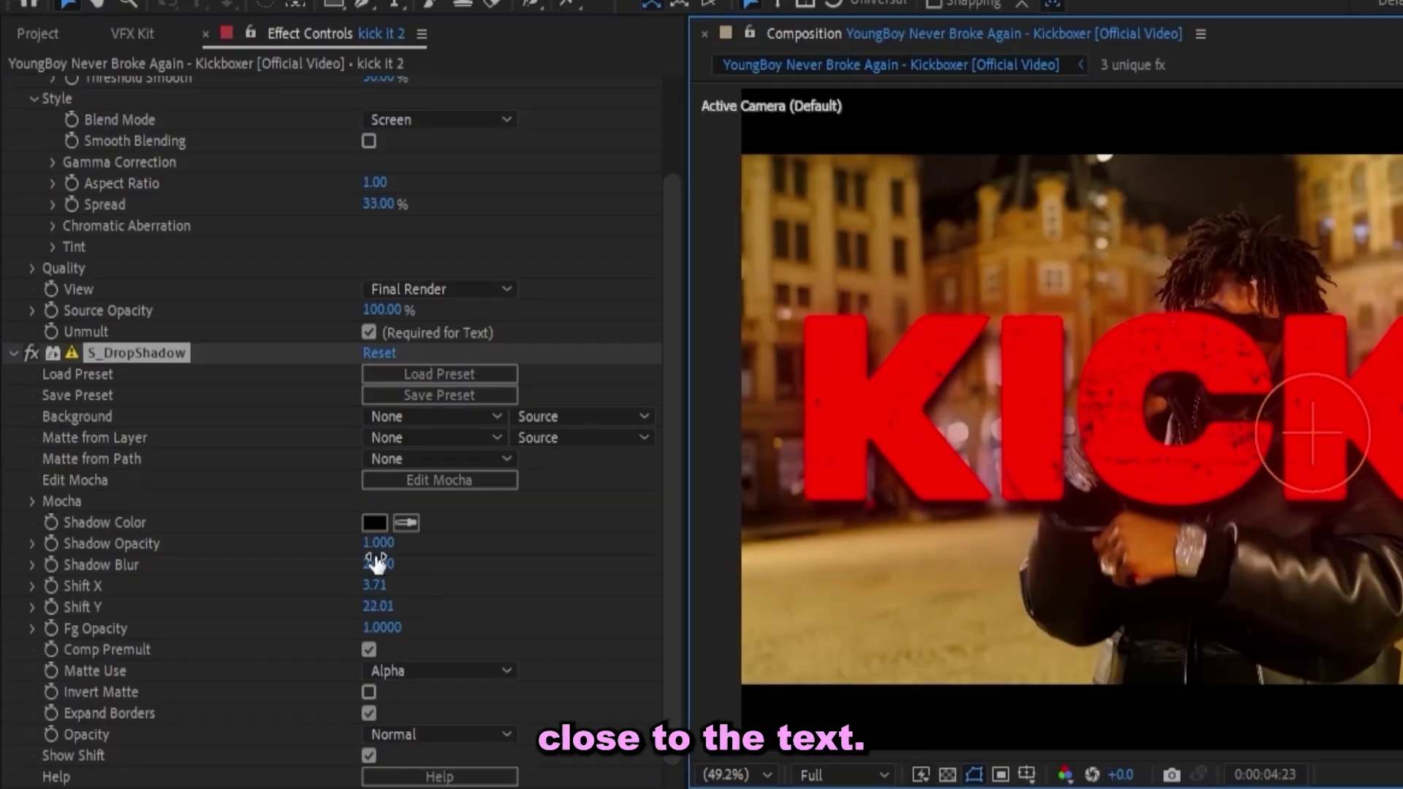
Set the kick it 2 drop shadow's opacity to 0.62 and its blur to 49
drag(376, 562, 339, 545)
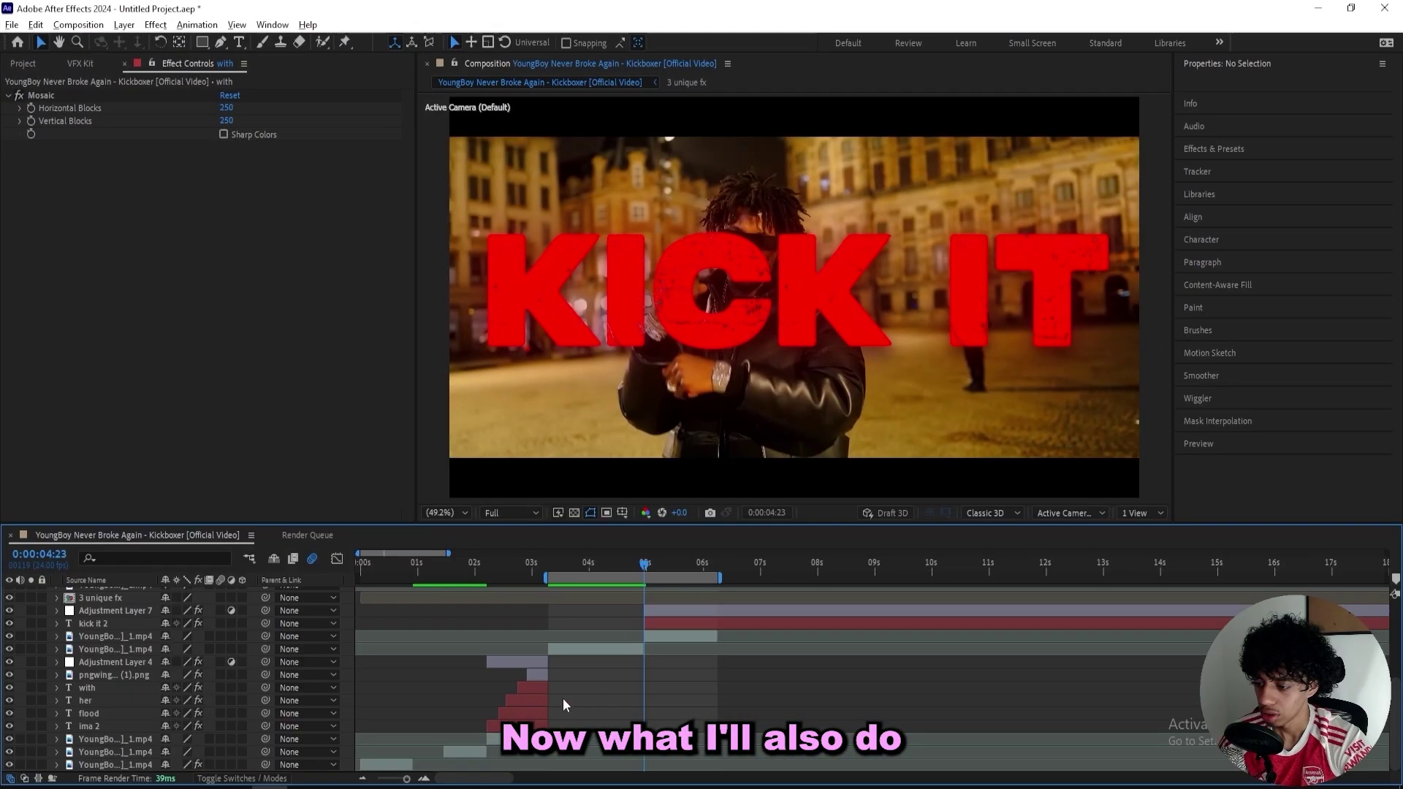
Copy the Signal effect from Adjustment Layer 4 onto the kick it 2 layer and collapse its effect settings
click(512, 661)
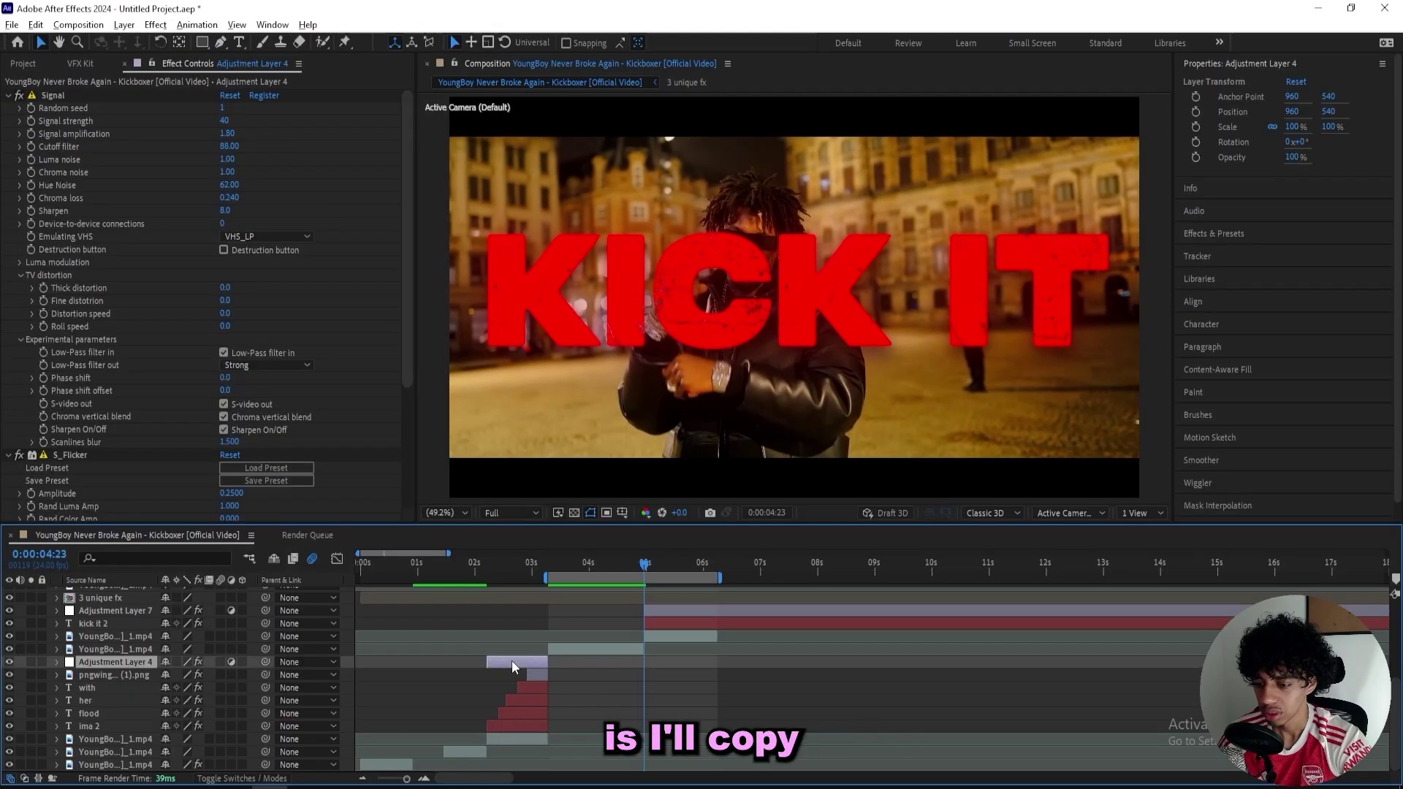
click(54, 92)
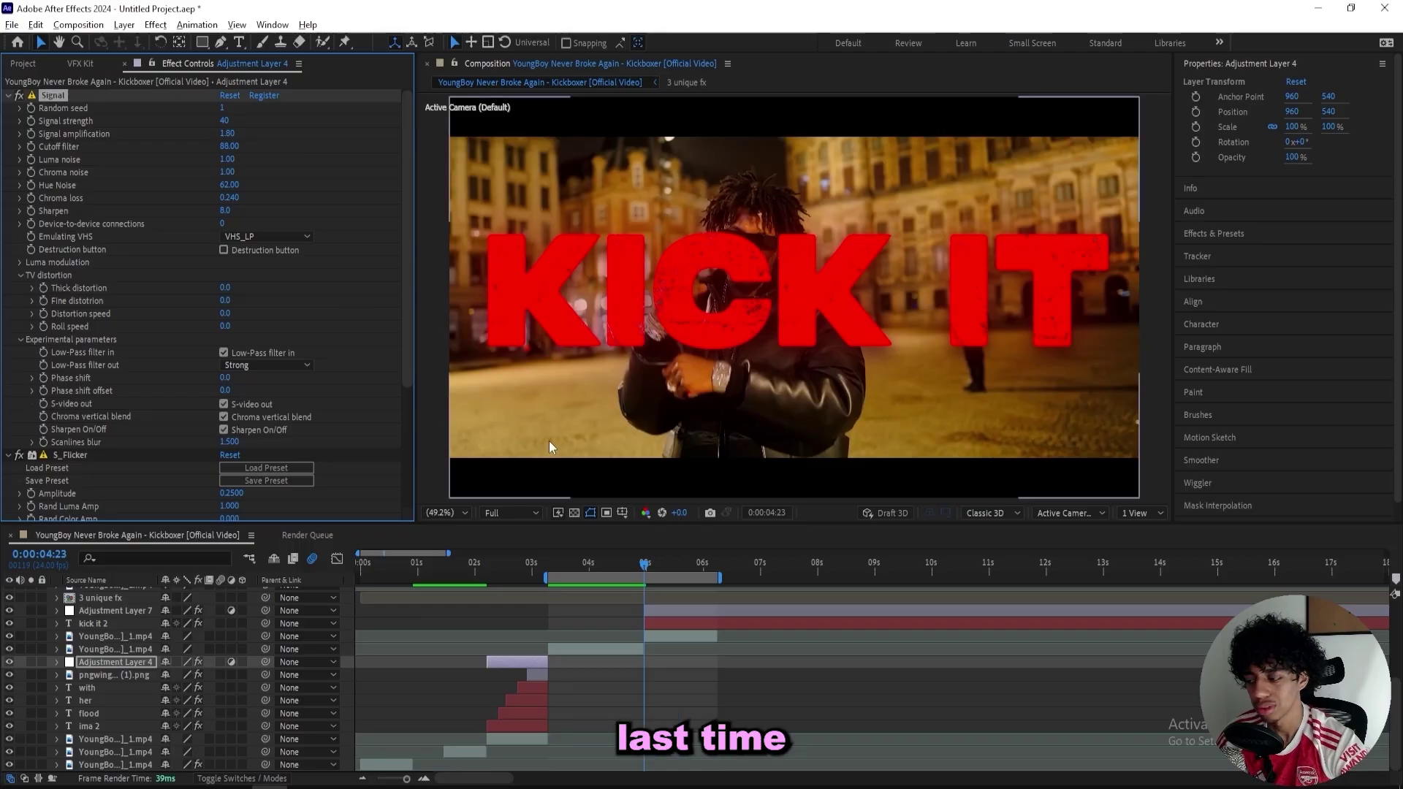
click(664, 625)
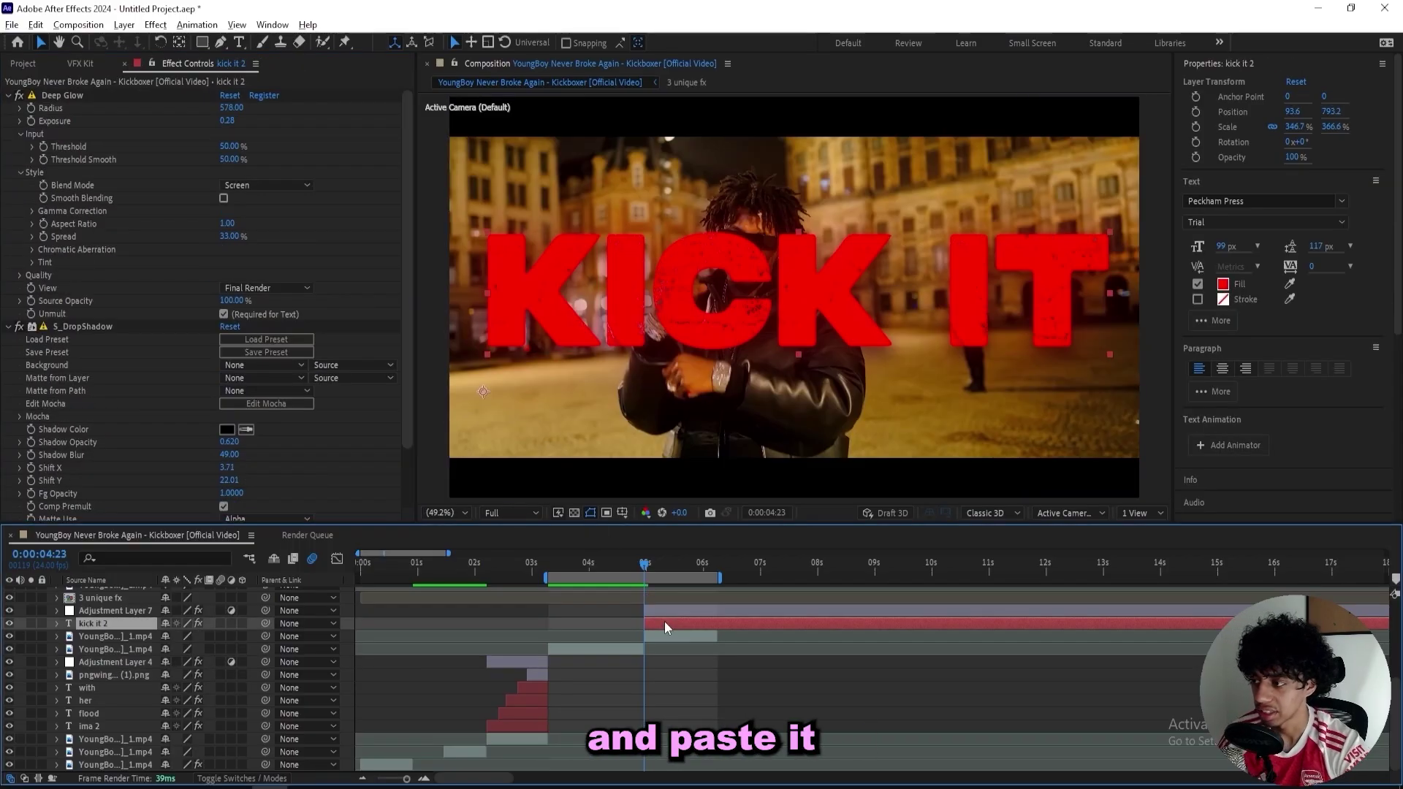
key(ctrl+v)
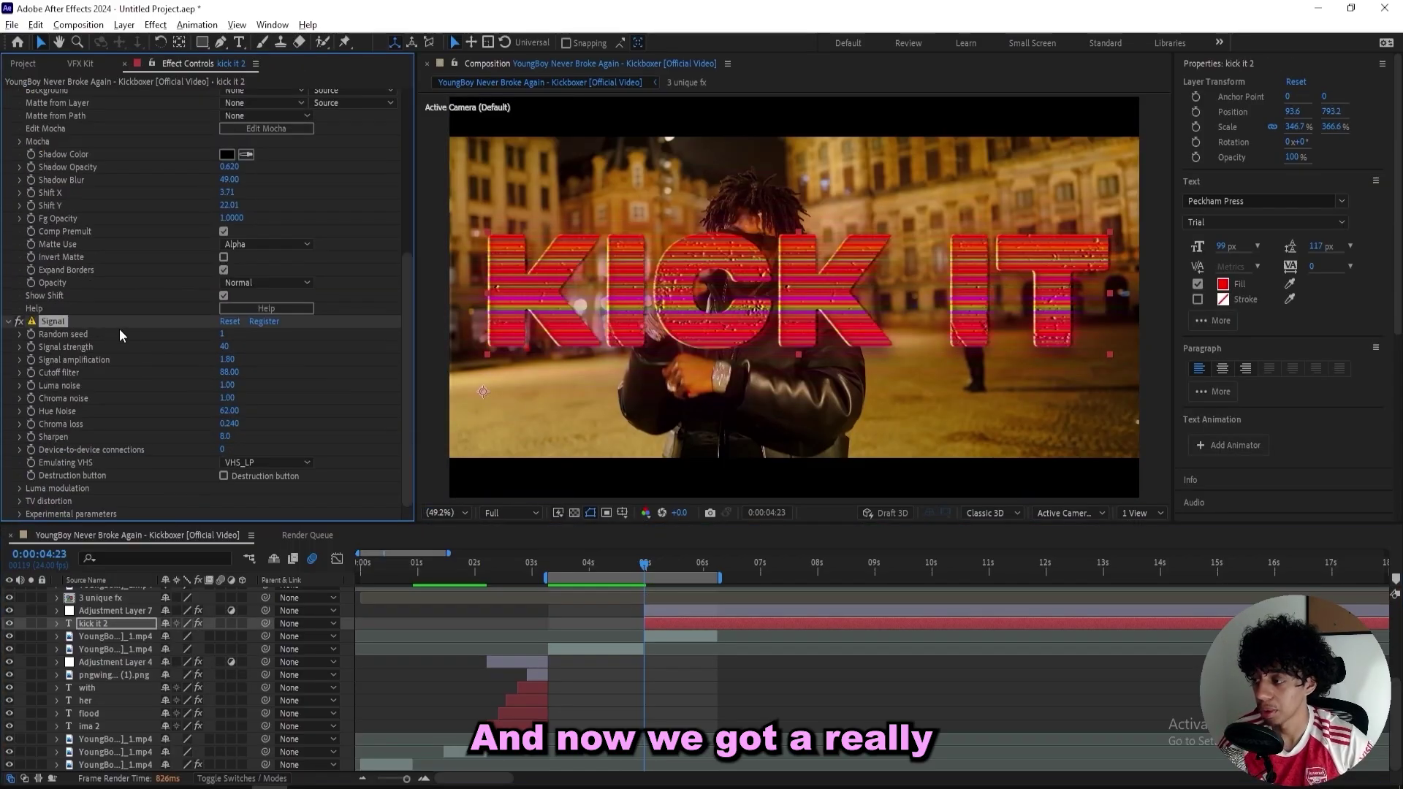
click(8, 322)
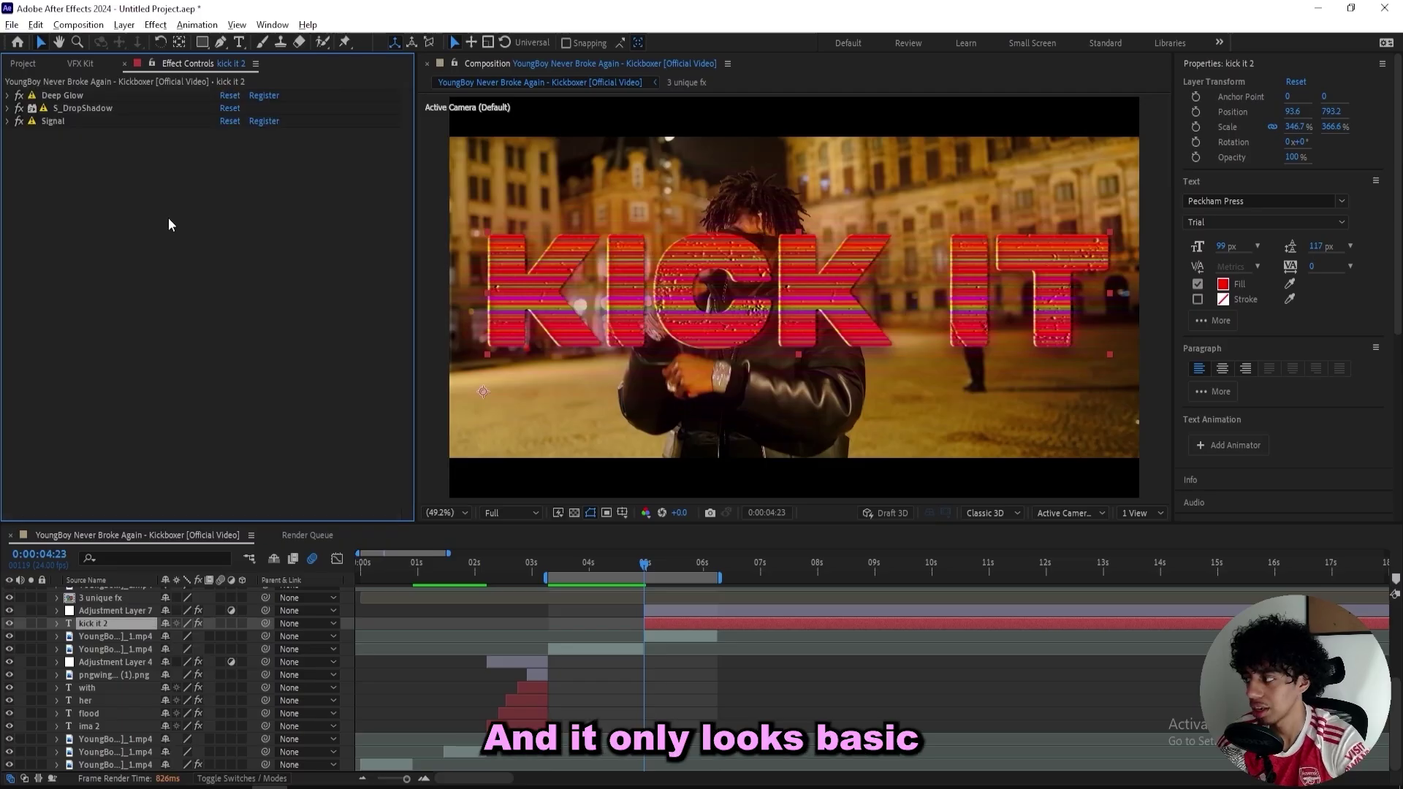
Compare the KICK IT text with S_DropShadow and Deep Glow each switched off and on again
click(19, 108)
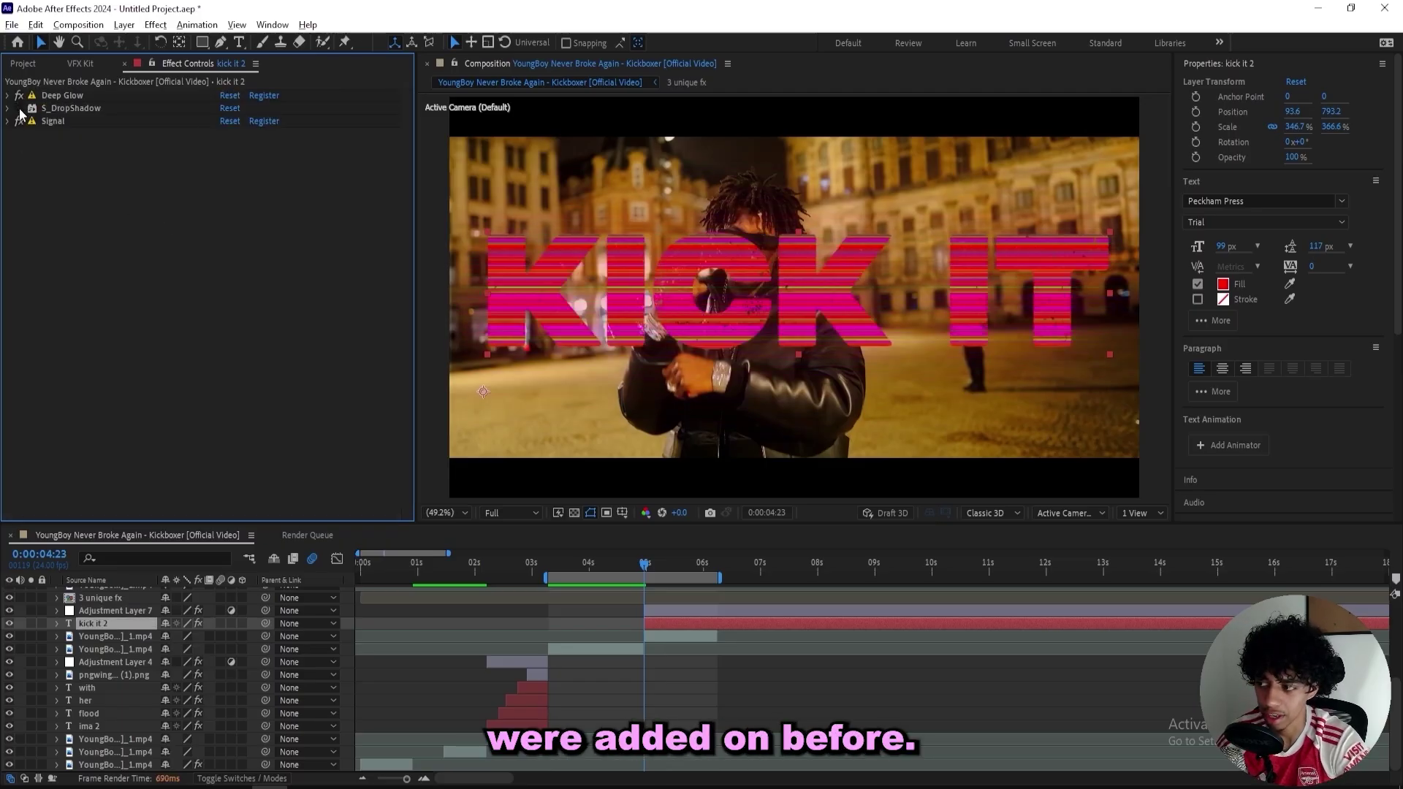
click(19, 109)
click(19, 108)
click(19, 108)
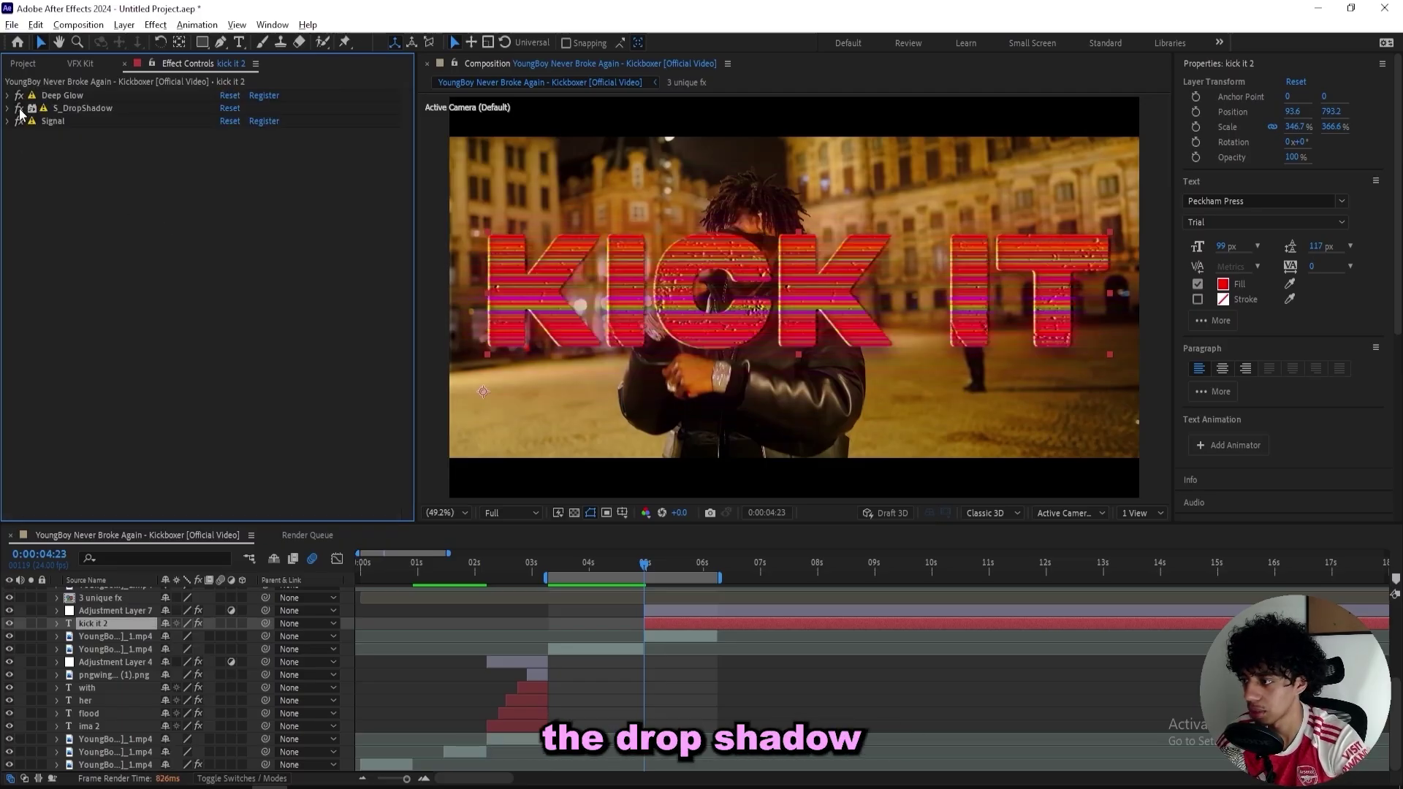
click(19, 108)
click(19, 109)
click(19, 108)
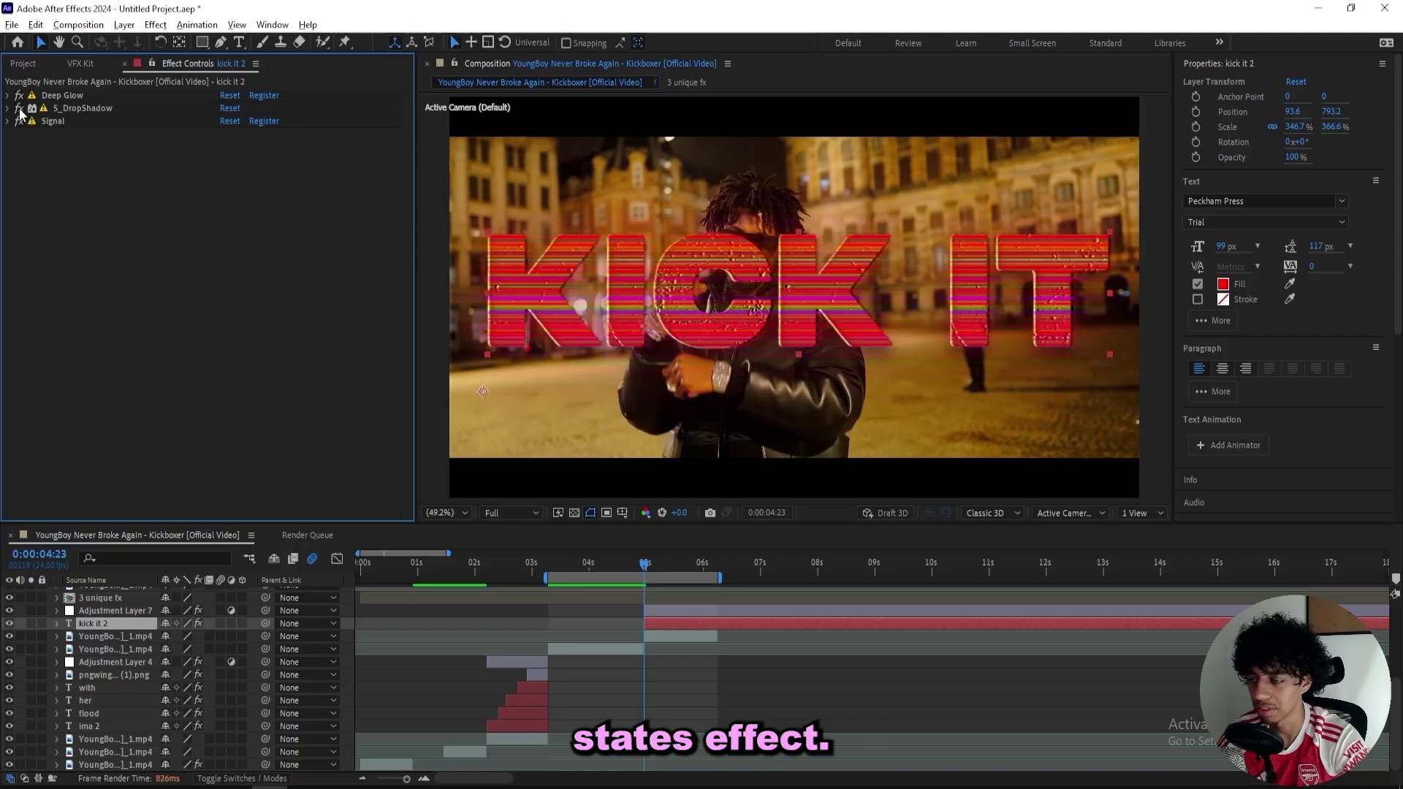
click(19, 96)
click(19, 96)
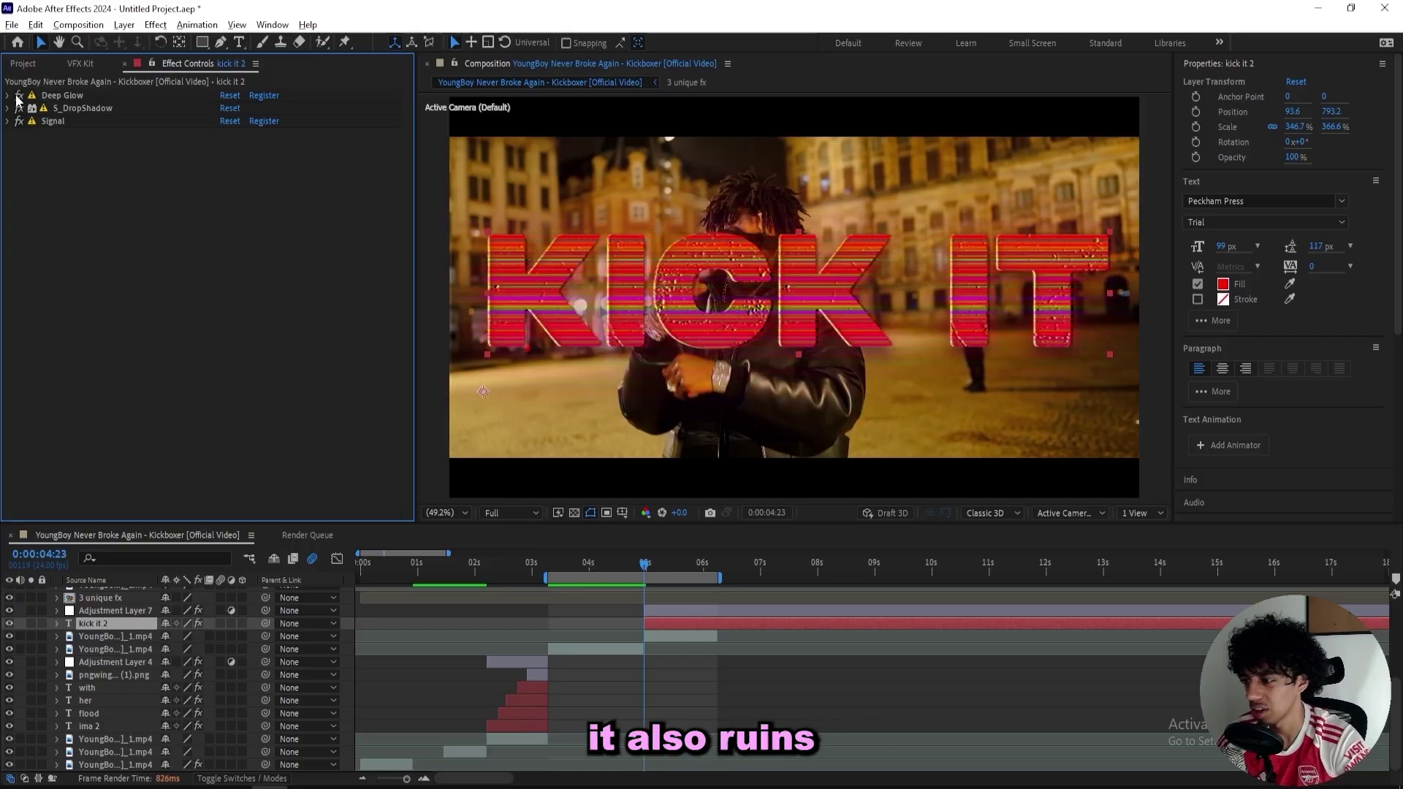
click(41, 98)
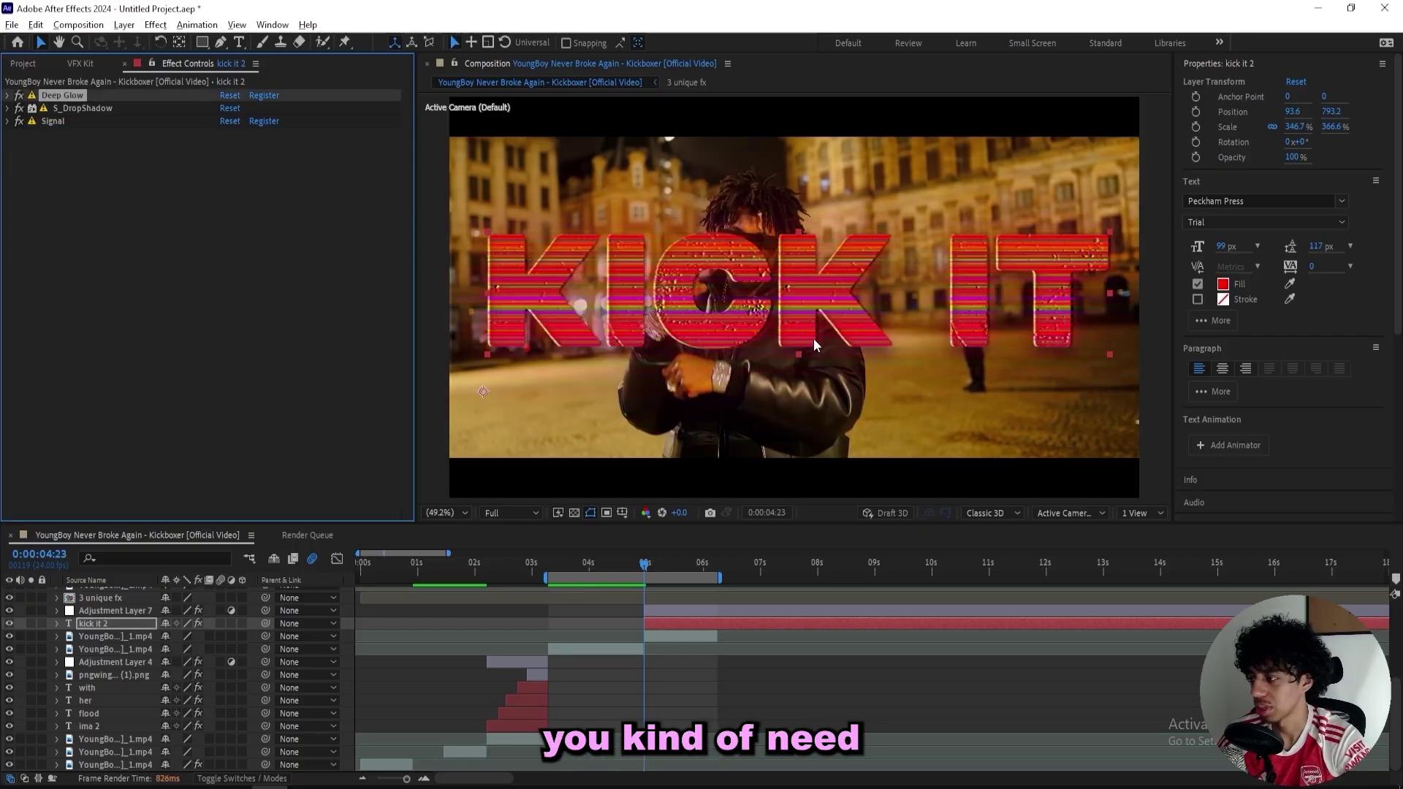
Add an Opacity text animator to the kick it 2 layer and set it to 0%
click(669, 623)
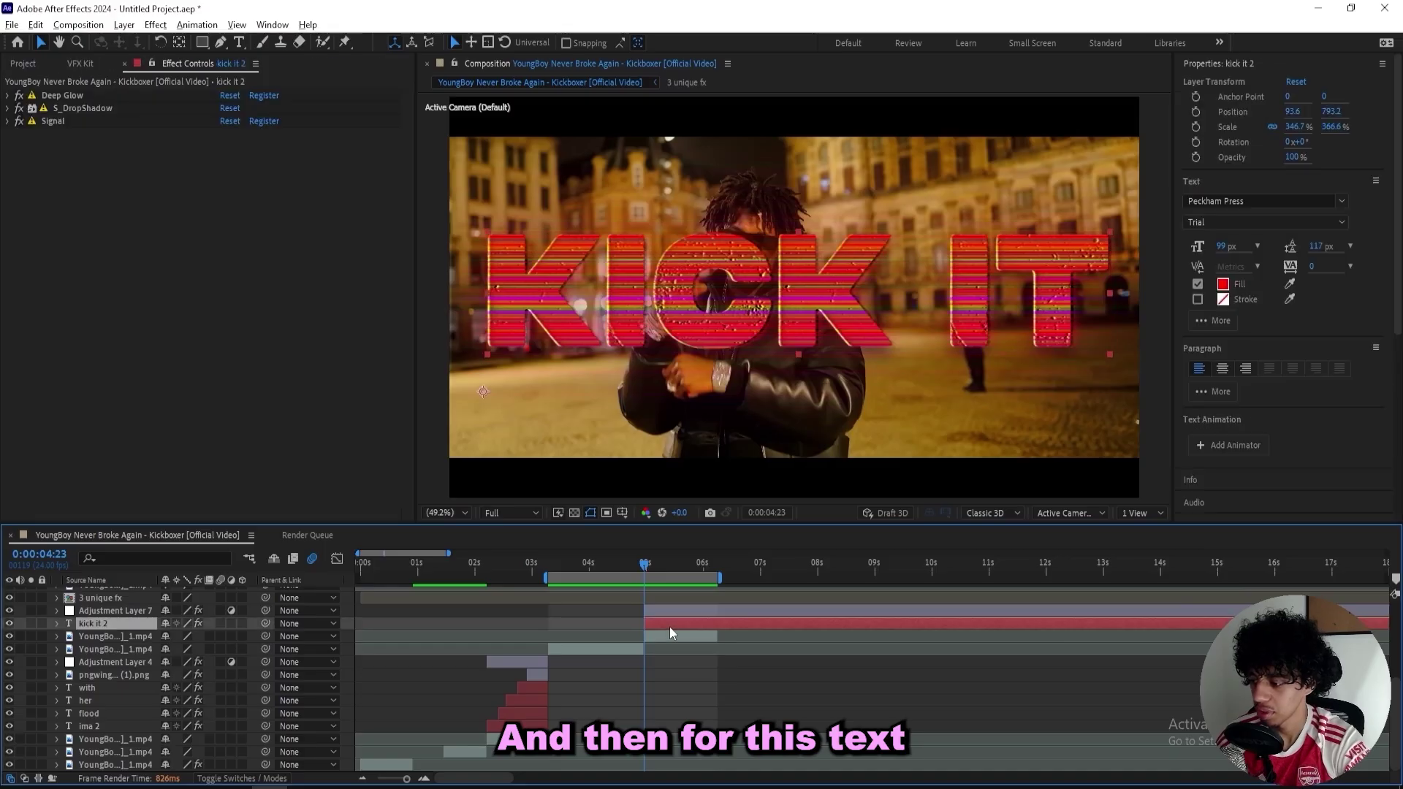
click(57, 625)
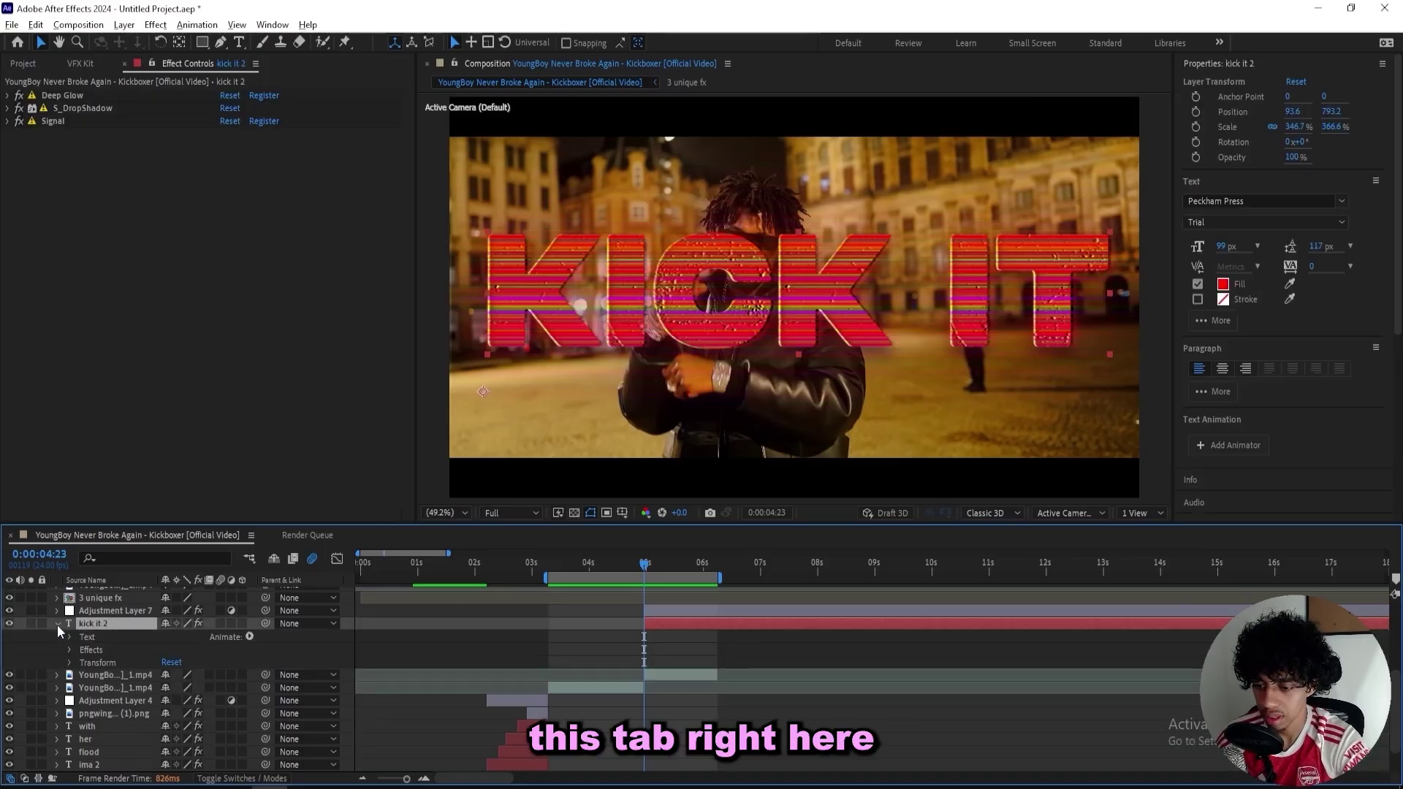
click(249, 637)
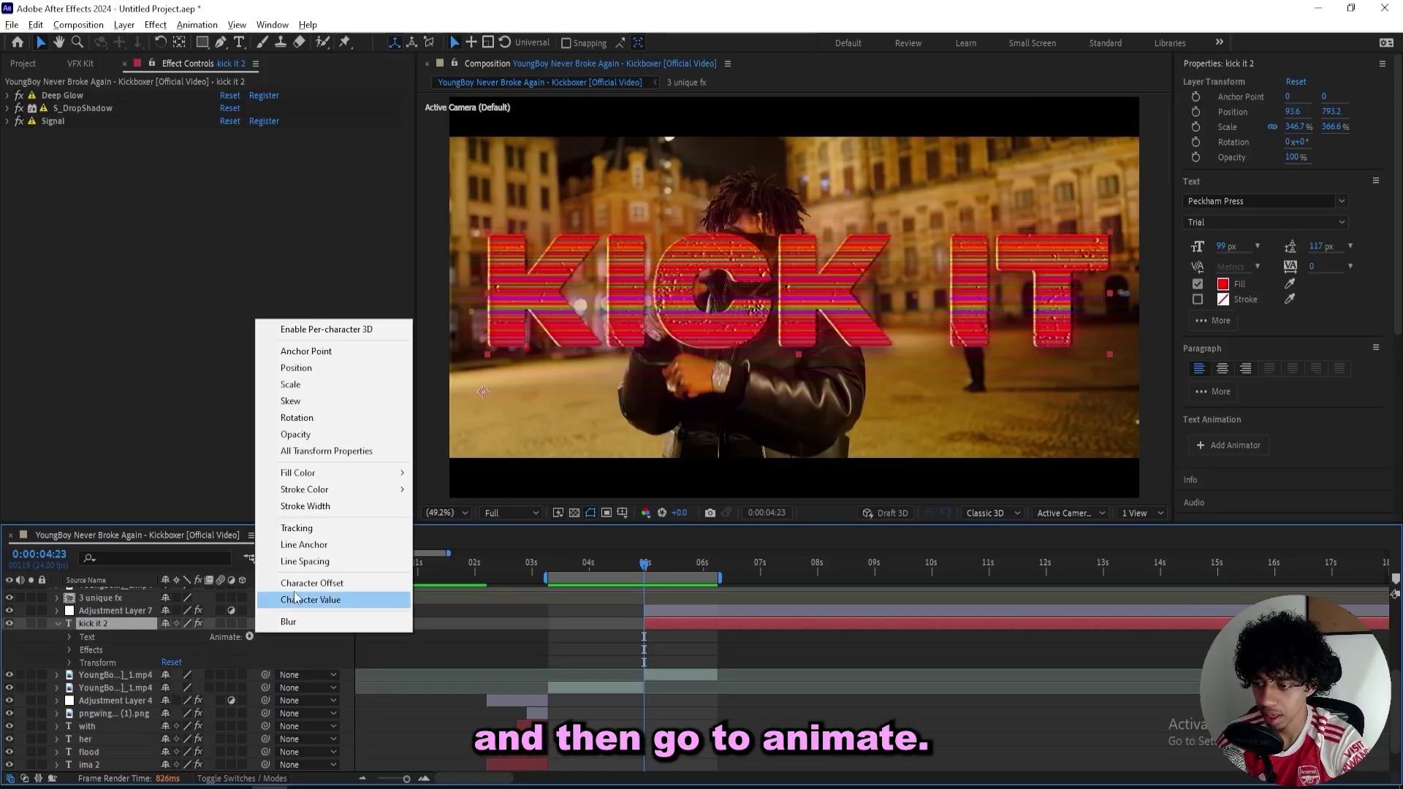
click(308, 434)
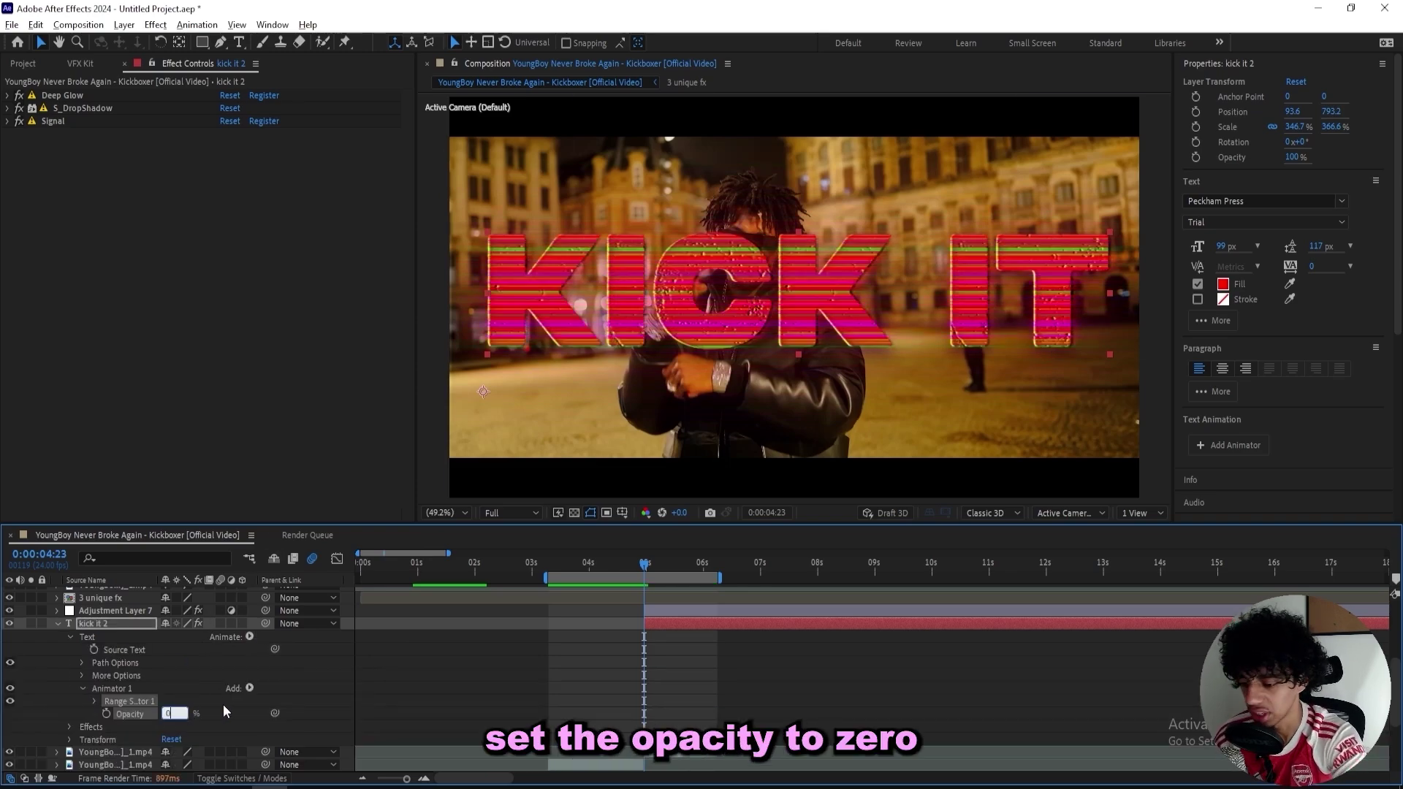
key(Return)
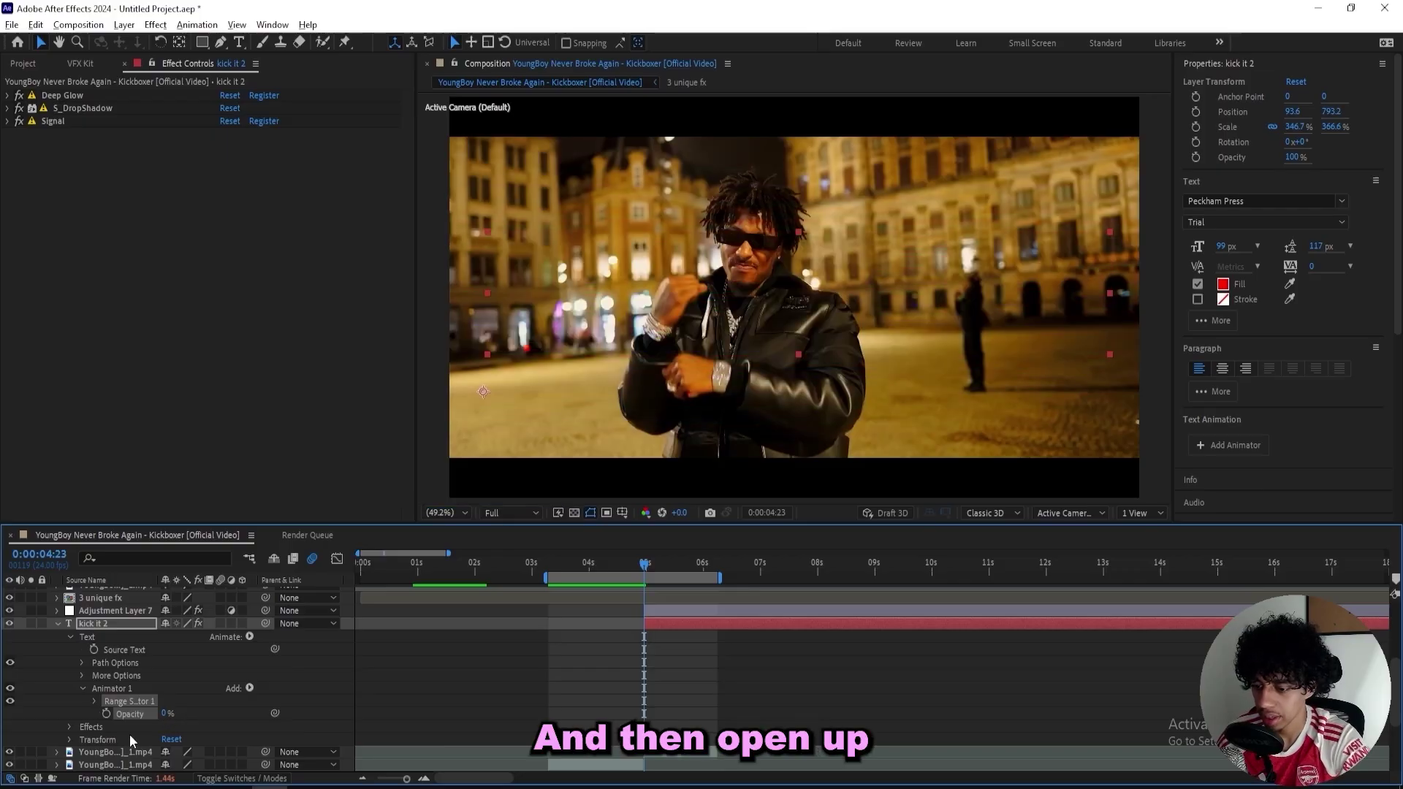
Keyframe the Range Selector's Start from 0% at 0:00:04:23 to 100% at the end of the shot
click(94, 701)
scroll(95, 705, down, 1)
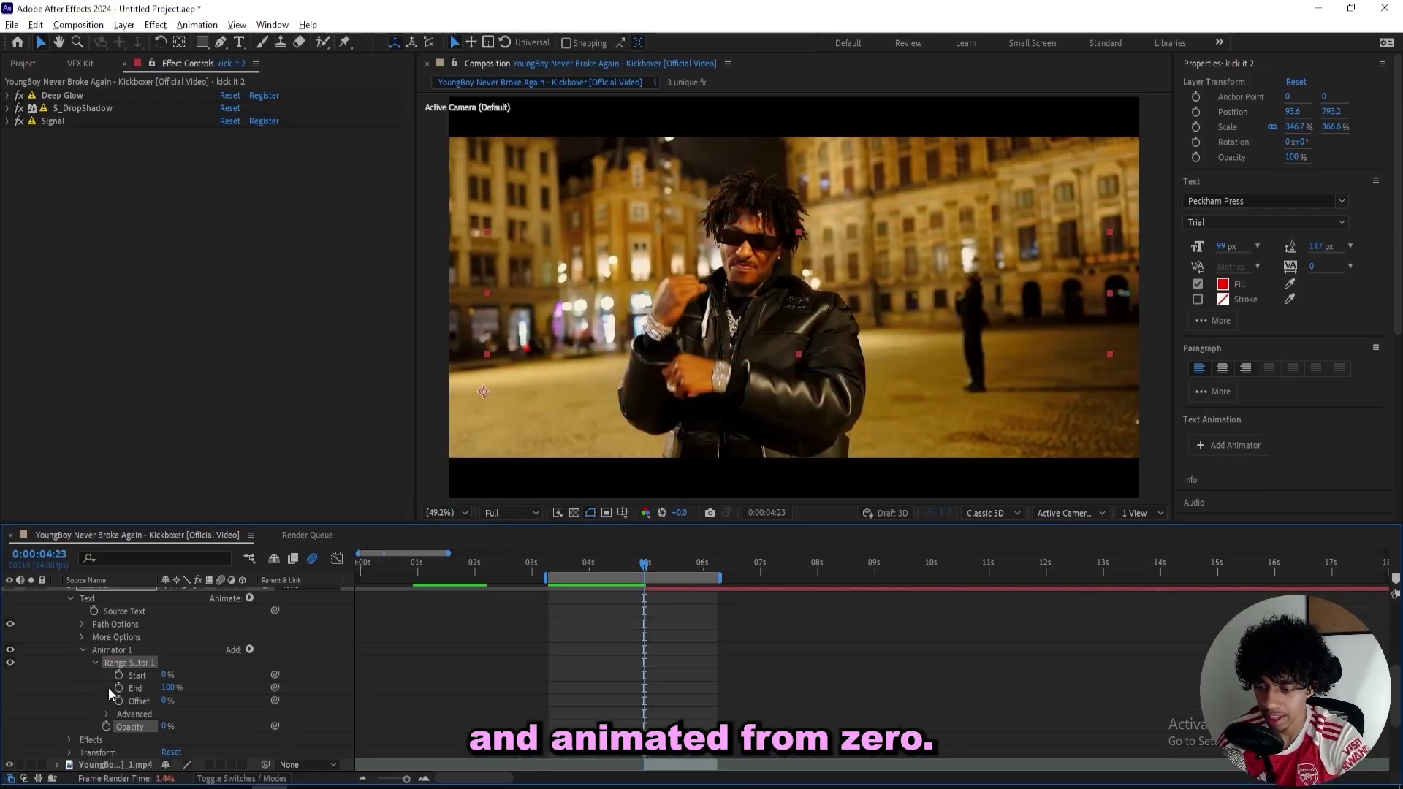
click(120, 675)
scroll(381, 669, up, 2)
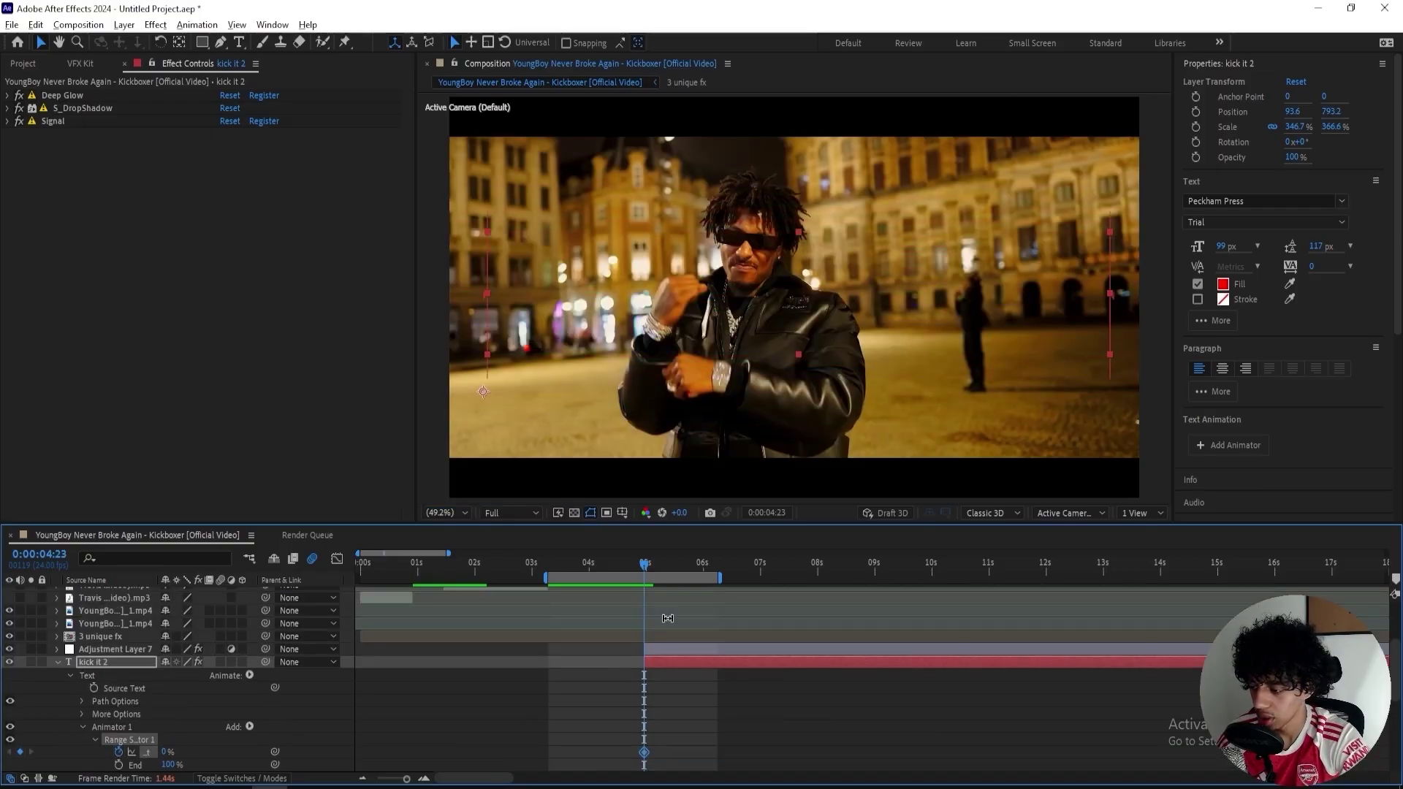
drag(652, 571, 699, 566)
scroll(170, 685, down, 2)
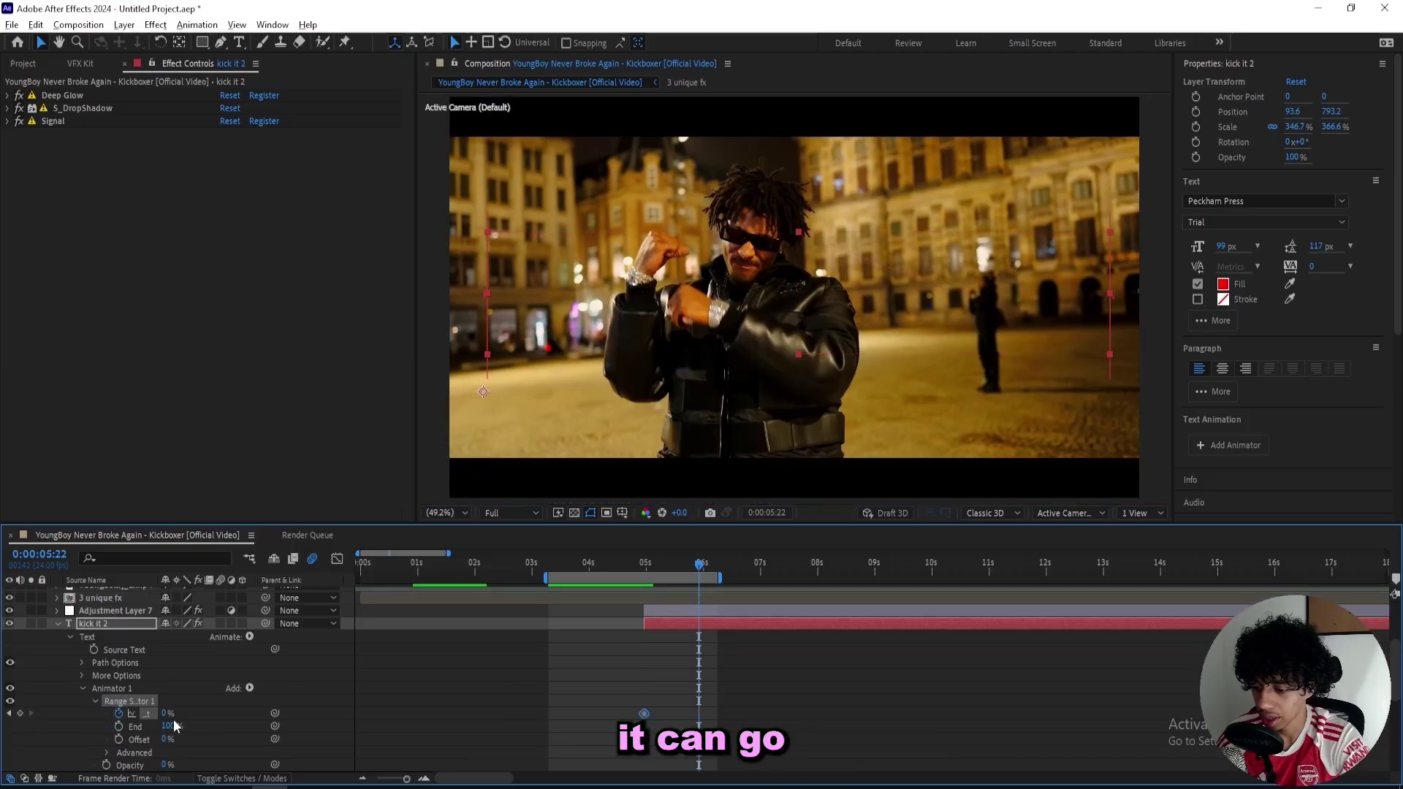
click(166, 673)
text(100)
key(Return)
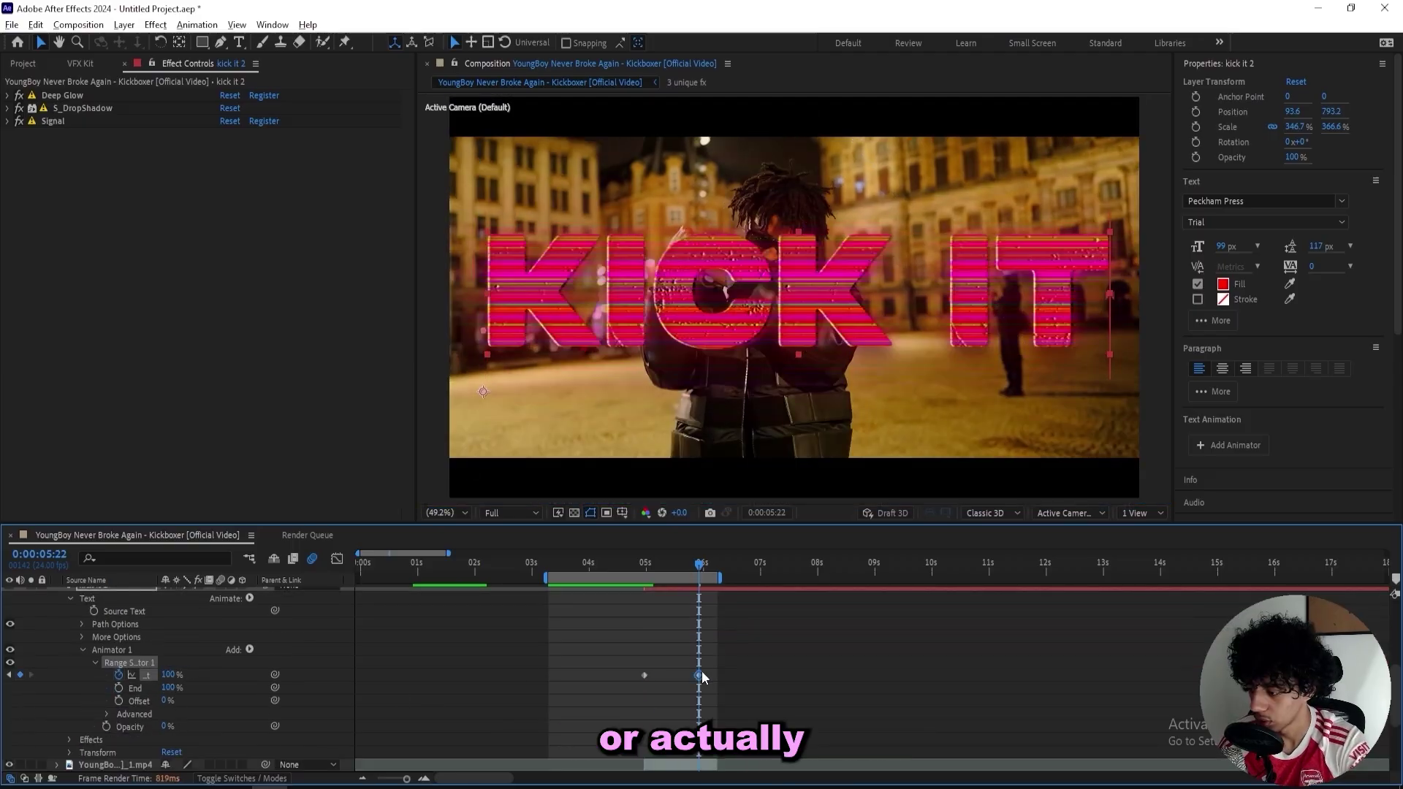
drag(700, 675, 718, 677)
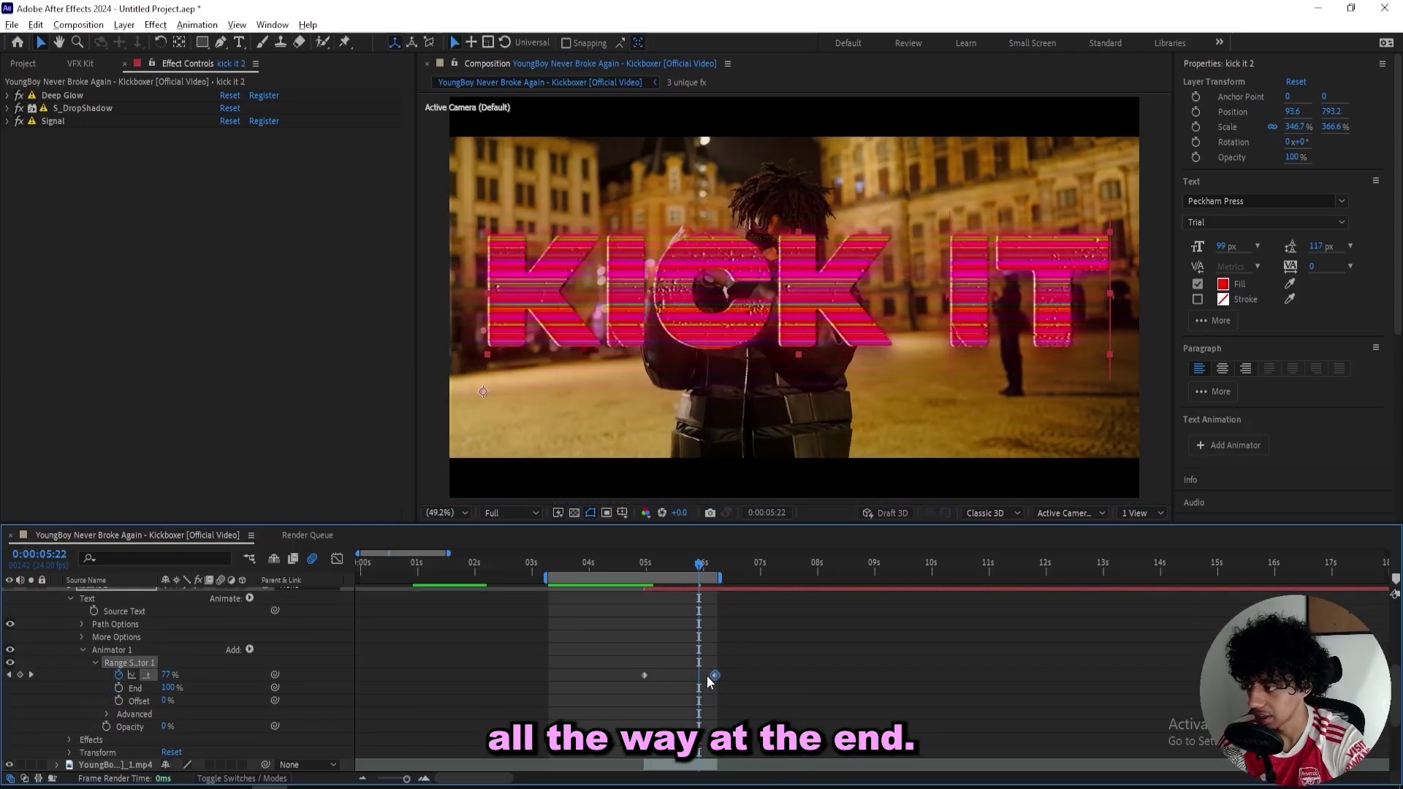
Turn on Randomize Order in the Range Selector's advanced options and base it on Characters Excluding Spaces
click(107, 714)
scroll(111, 714, down, 2)
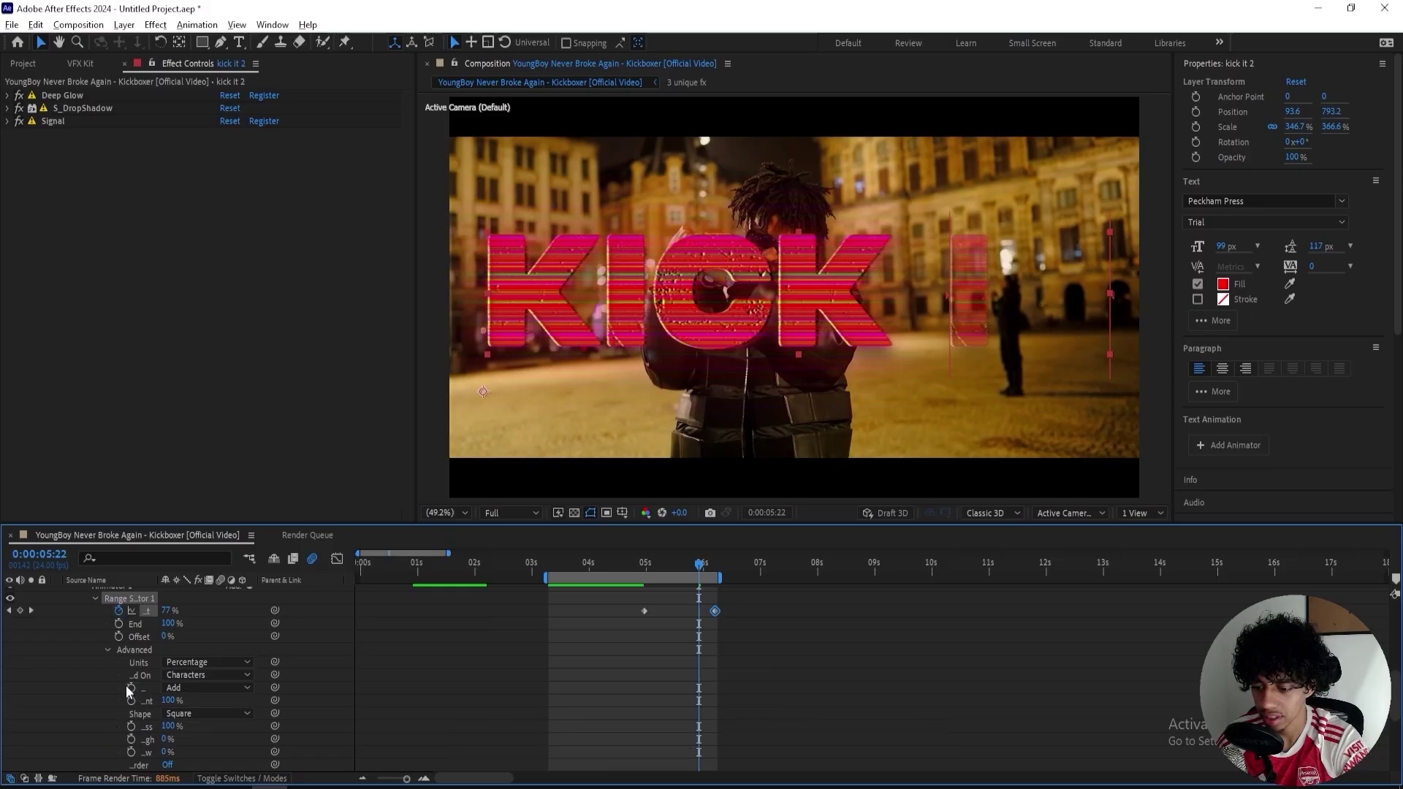
scroll(111, 714, down, 2)
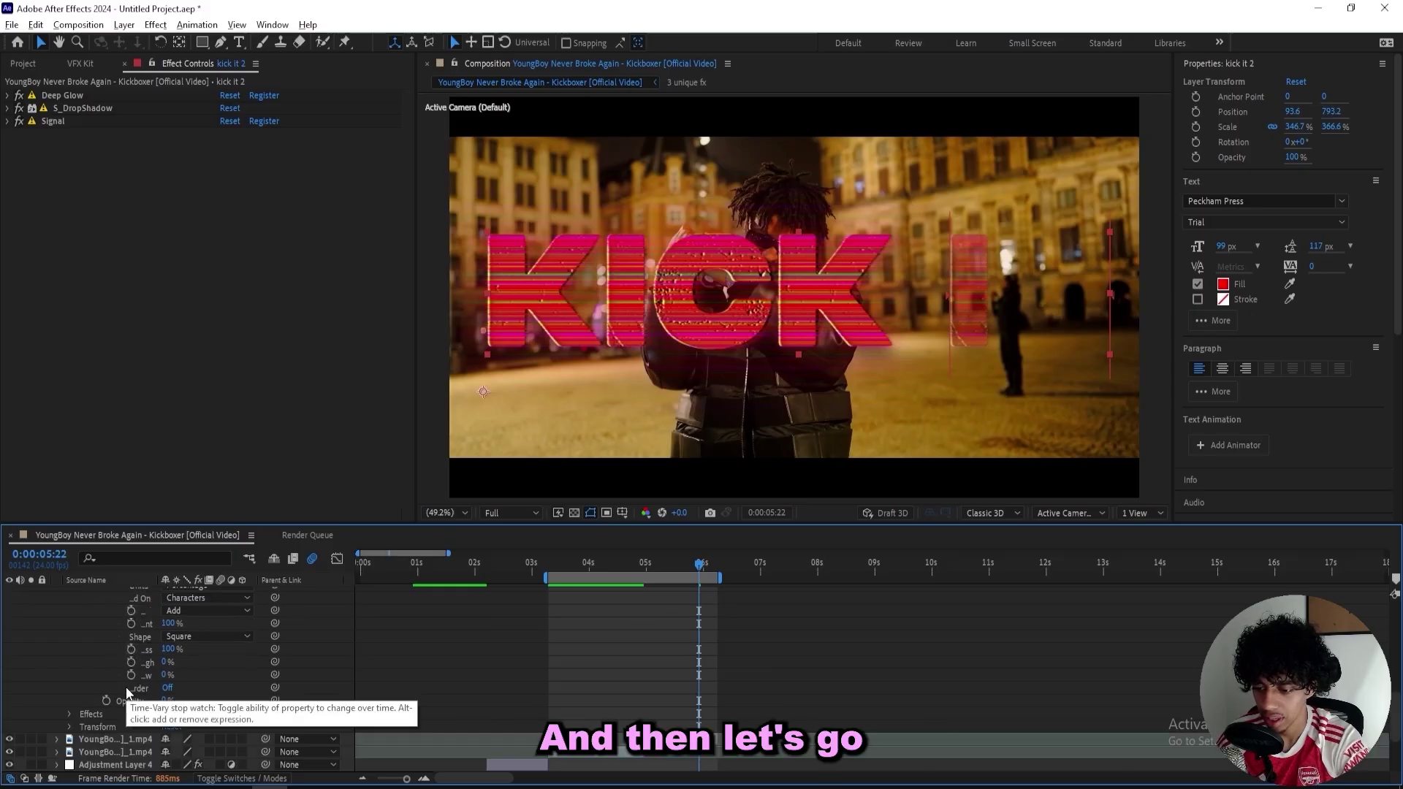
click(167, 688)
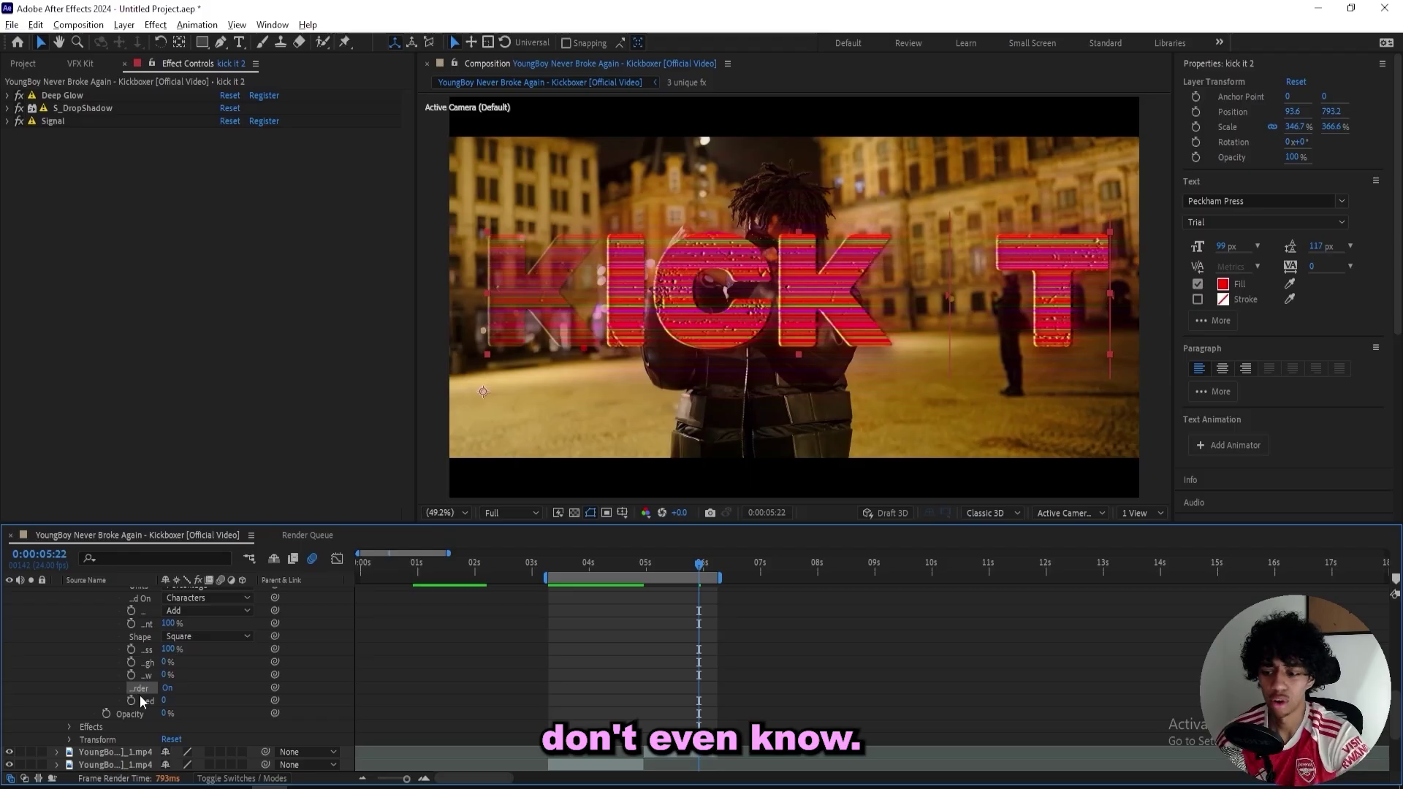
scroll(139, 695, up, 1)
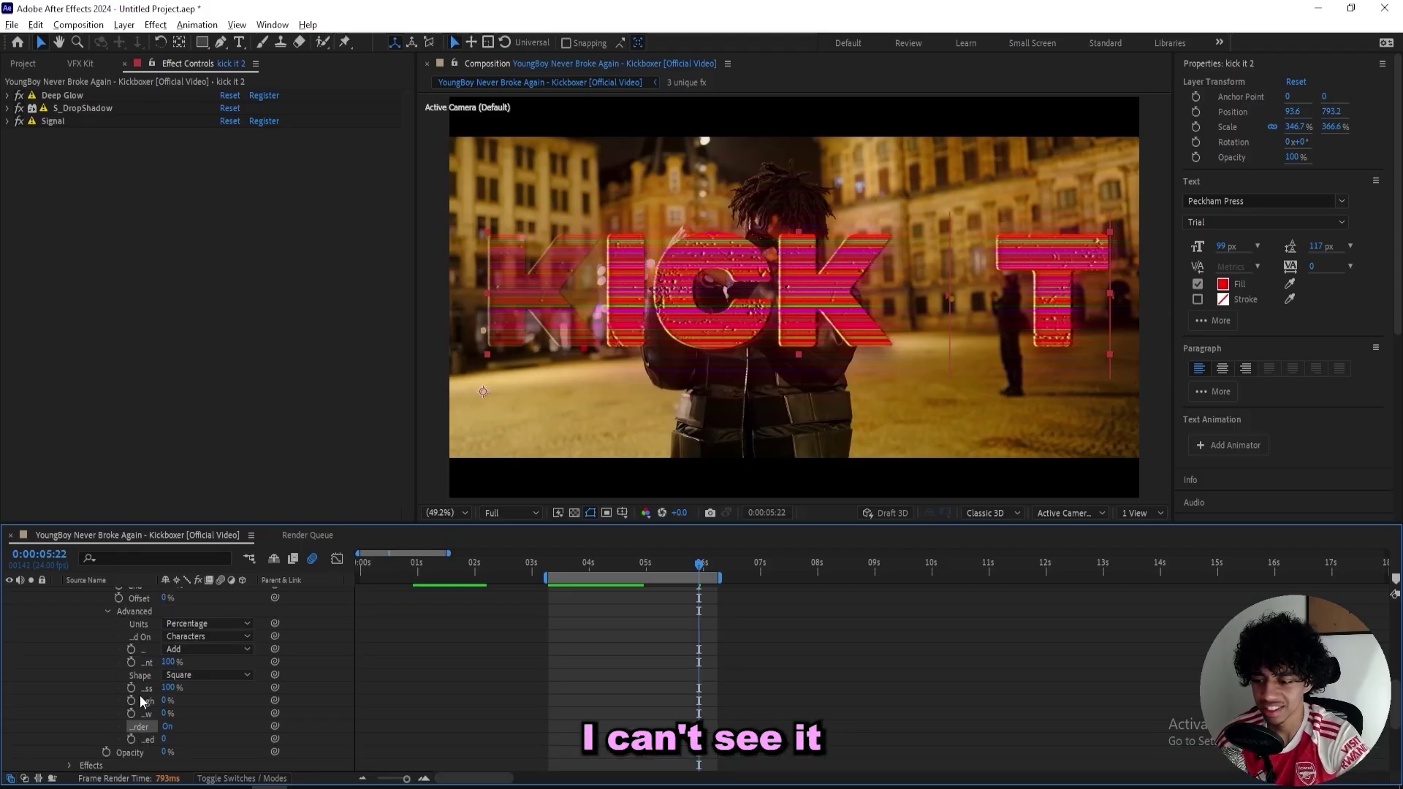
click(207, 636)
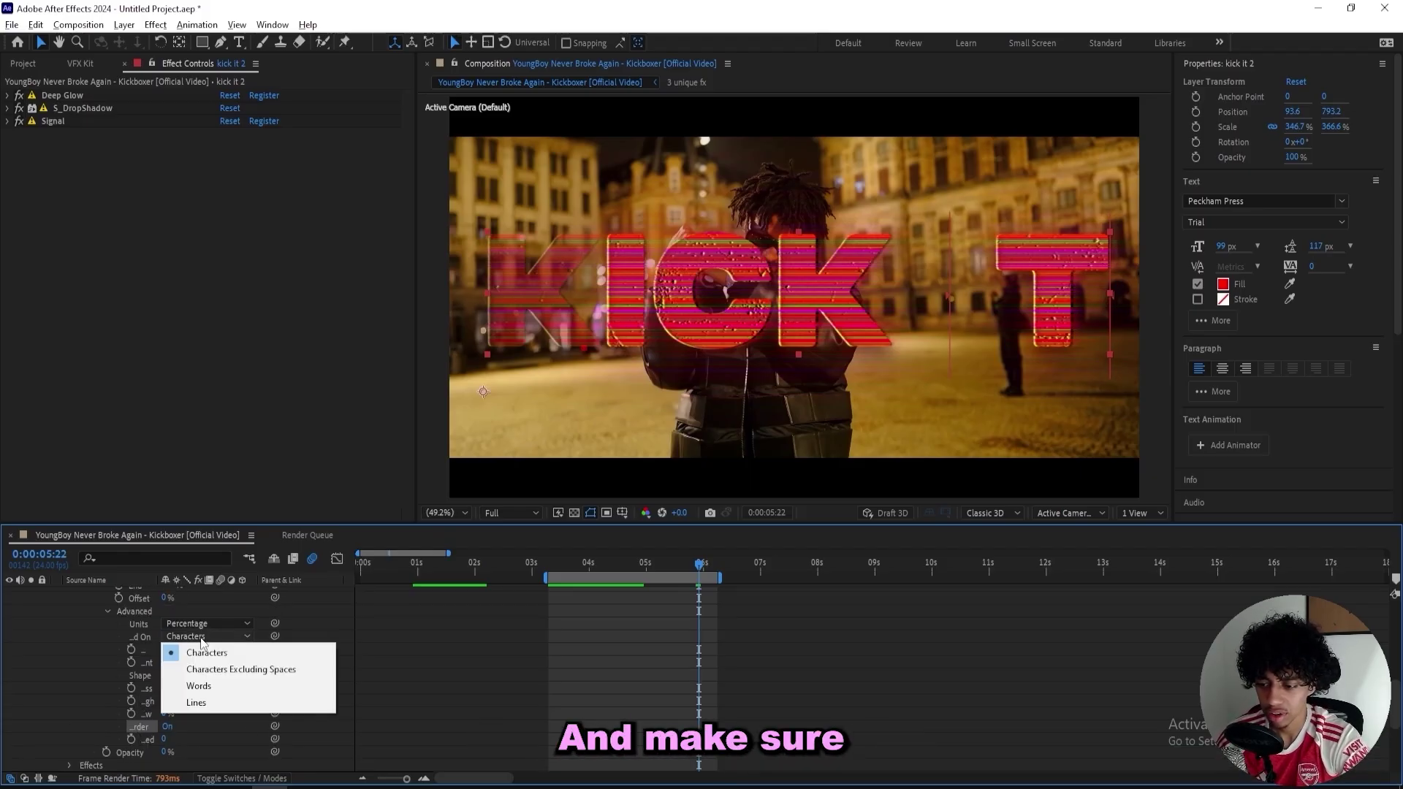
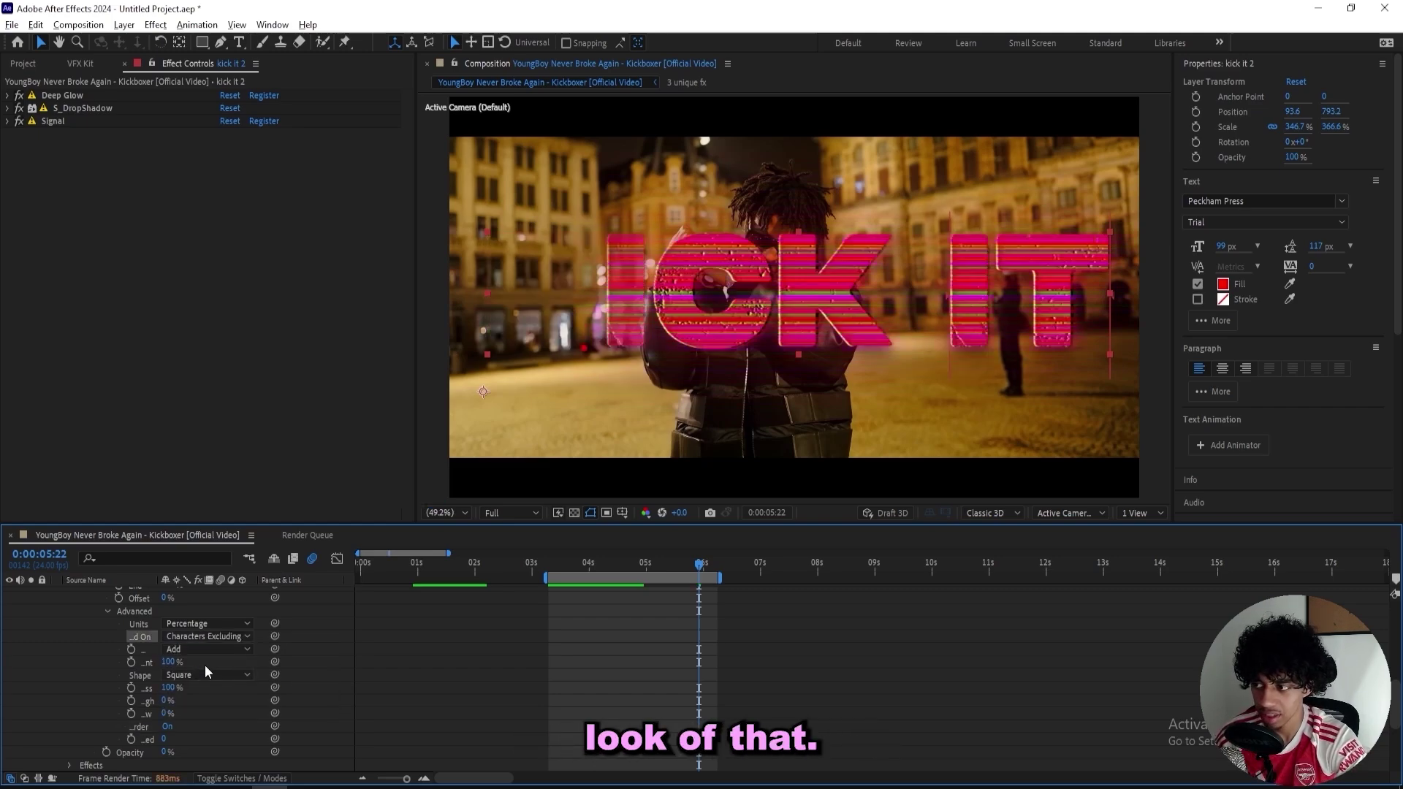
Add the expression time*20 to the Range Selector's Random Seed
scroll(221, 731, down, 3)
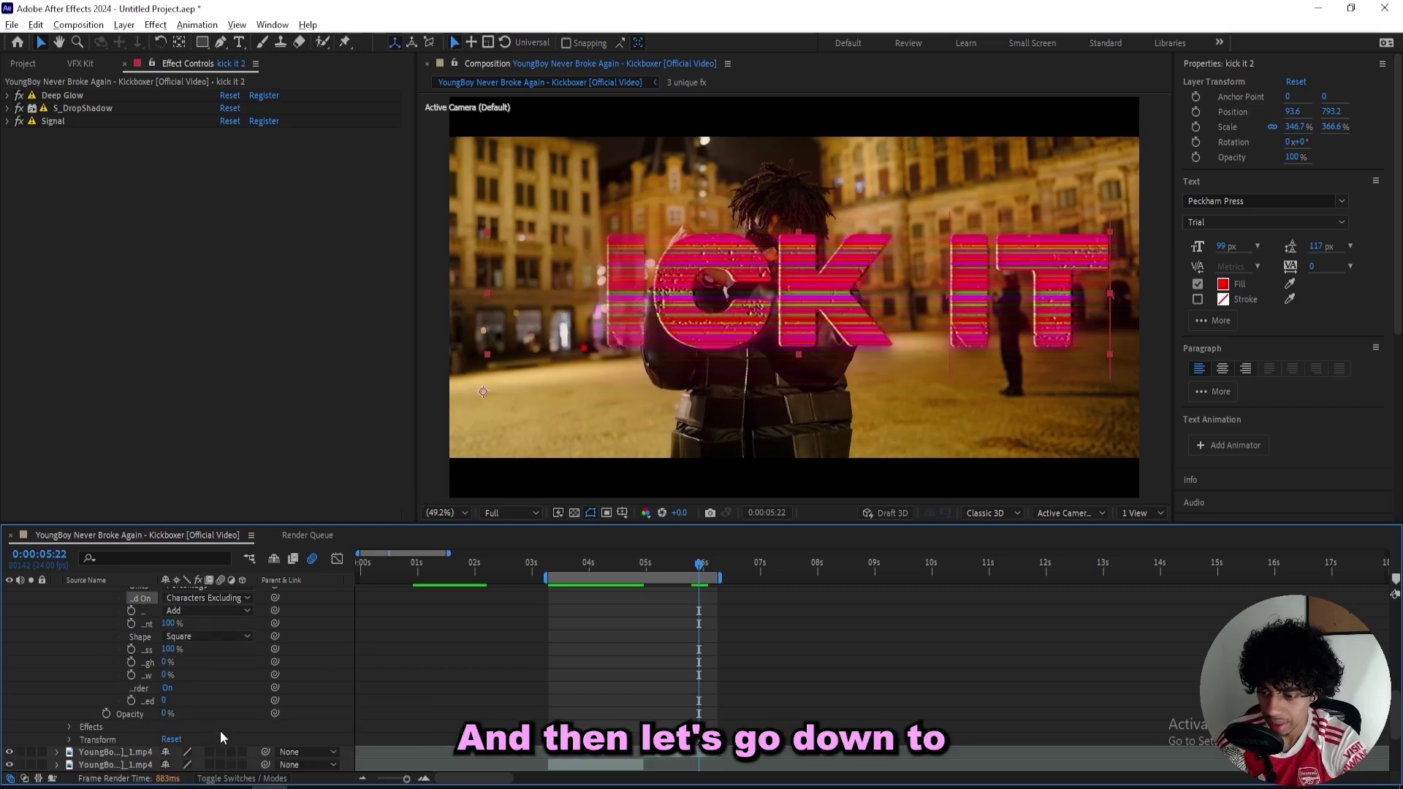
alt+click(131, 701)
text(t)
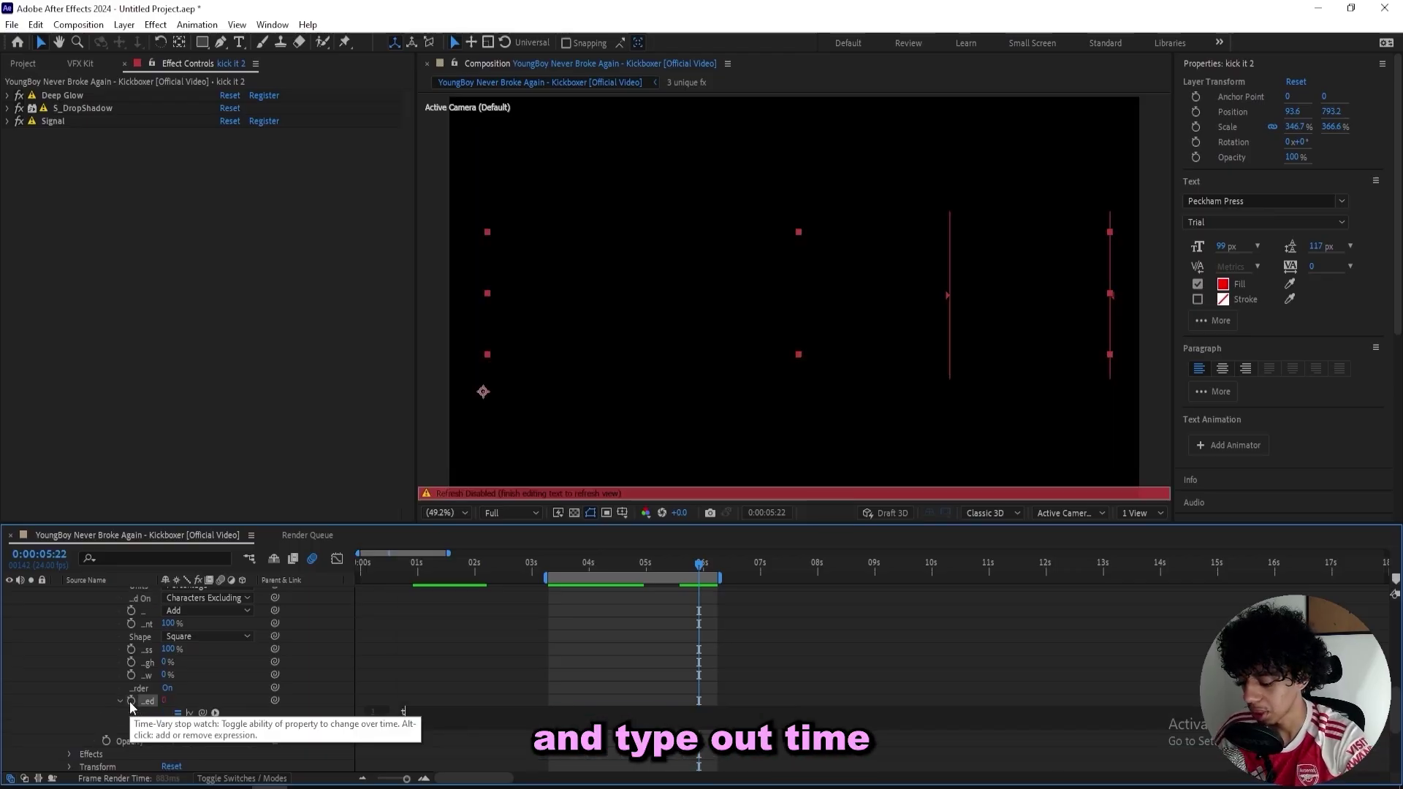
text(ime*20)
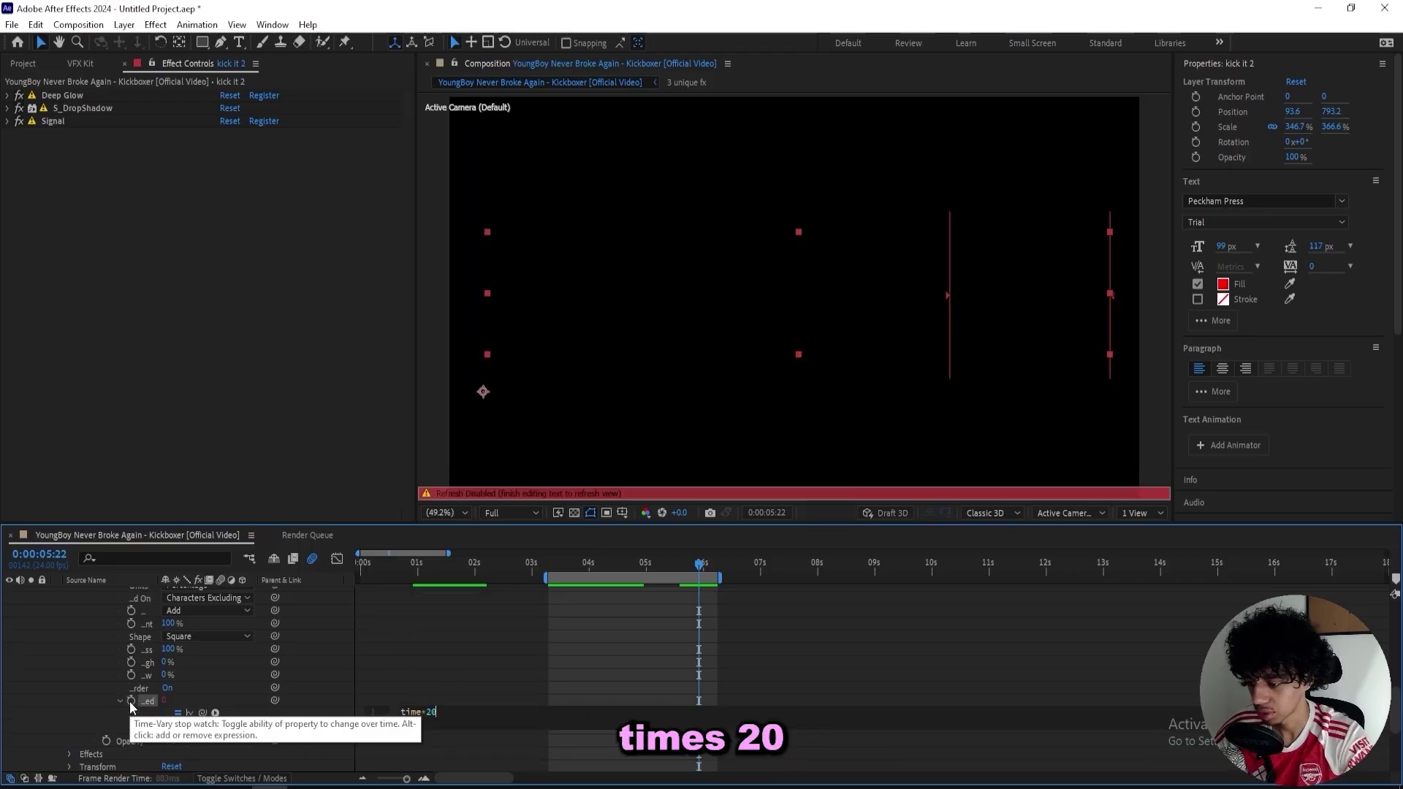
click(542, 653)
Collapse the kick it 2 layer and preview the random letter reveal from about 0:00:04:15
scroll(542, 654, up, 5)
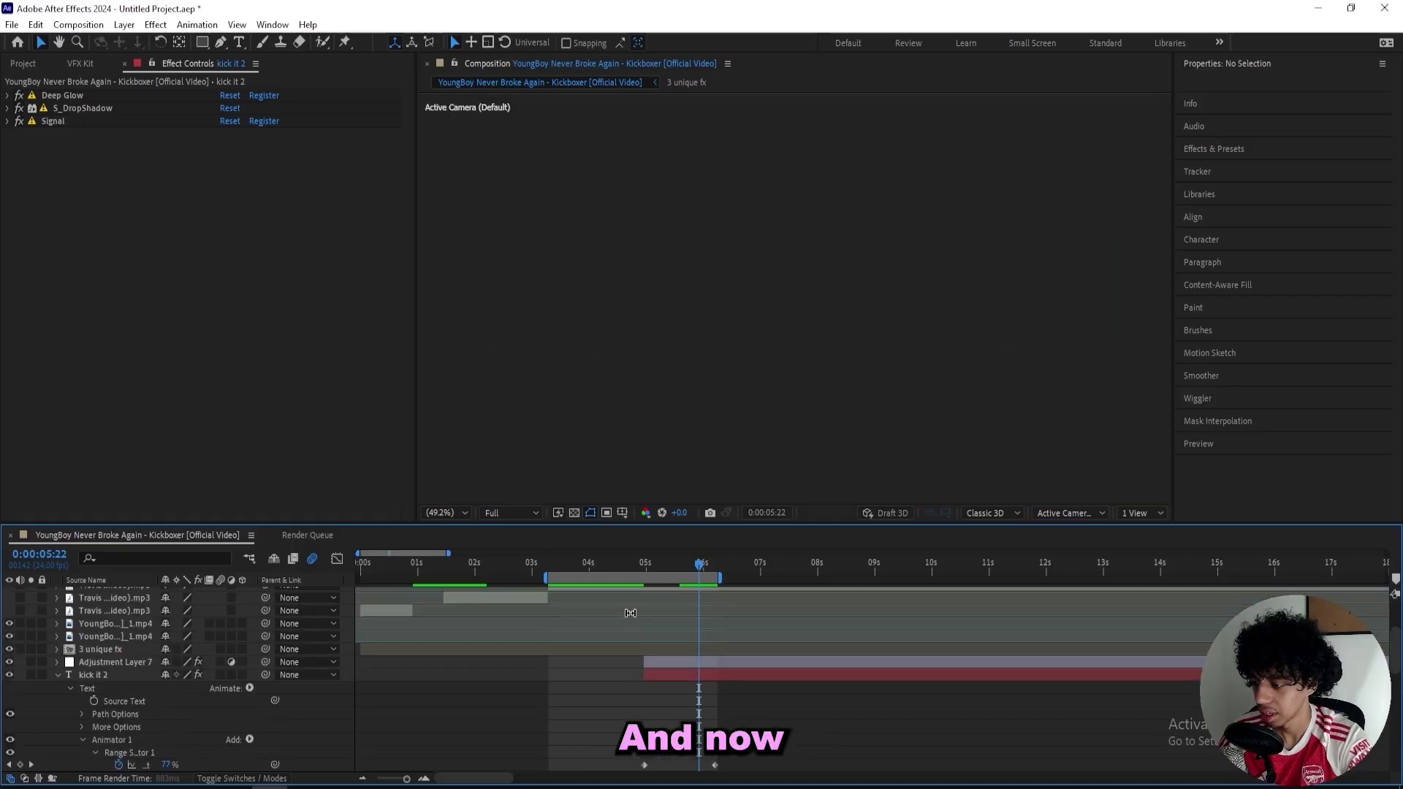
click(646, 571)
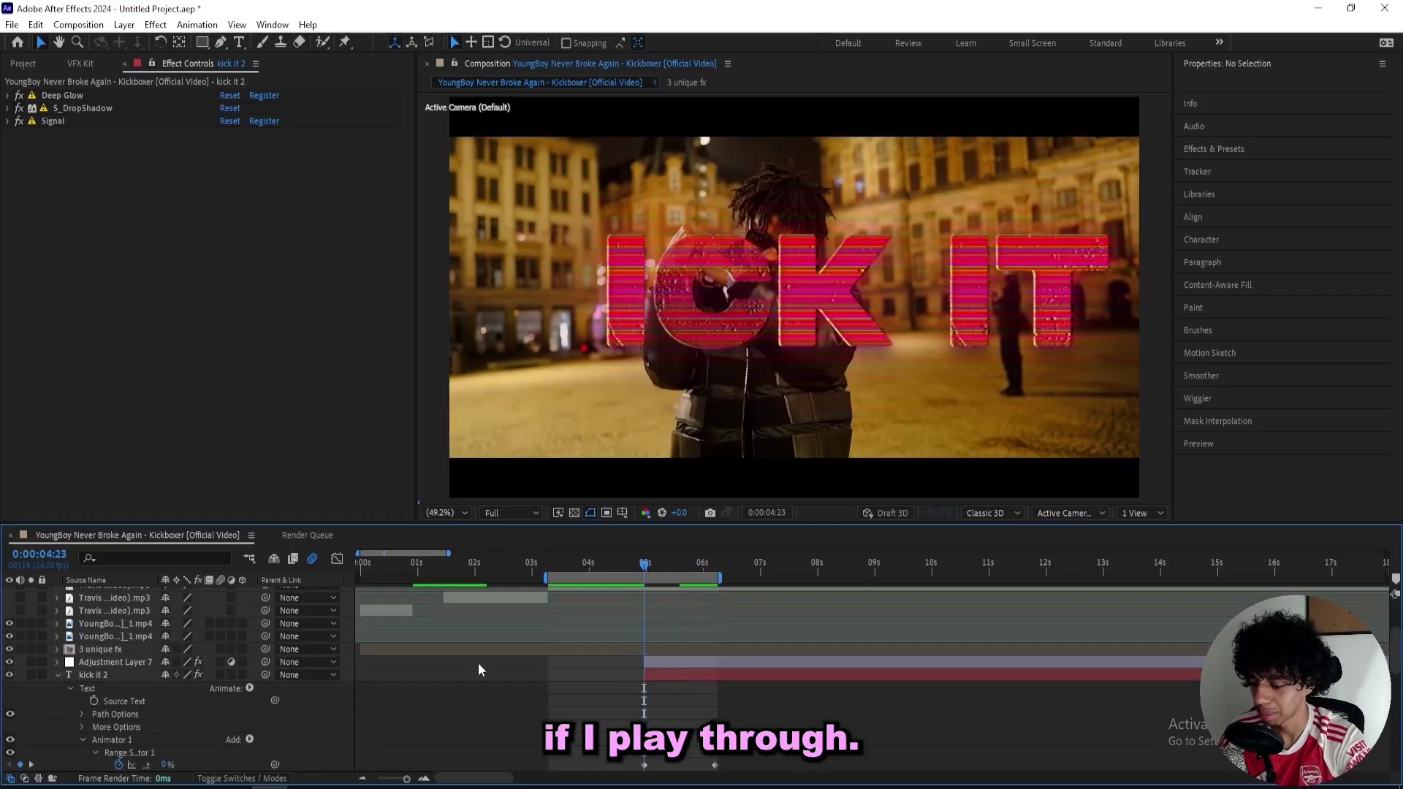
click(57, 675)
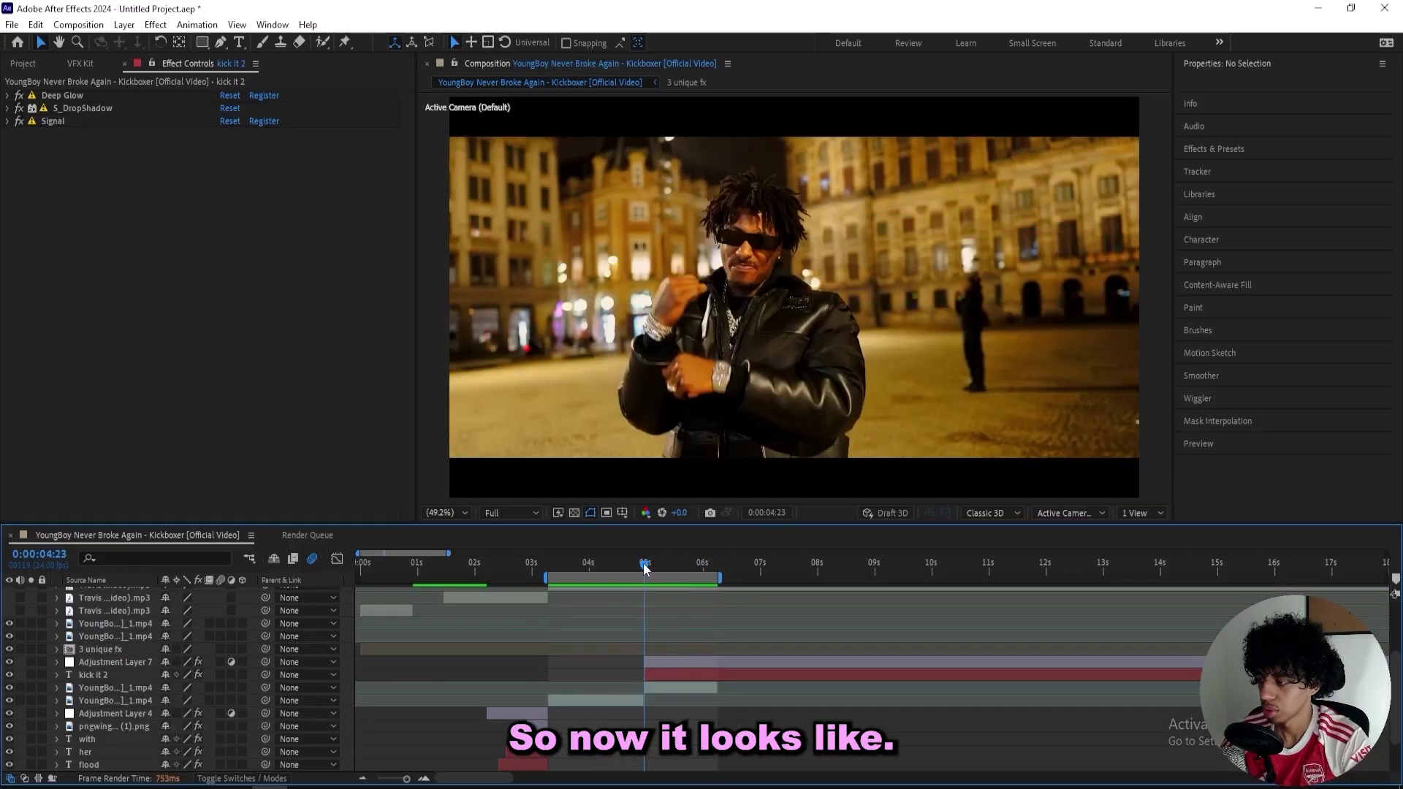
click(622, 565)
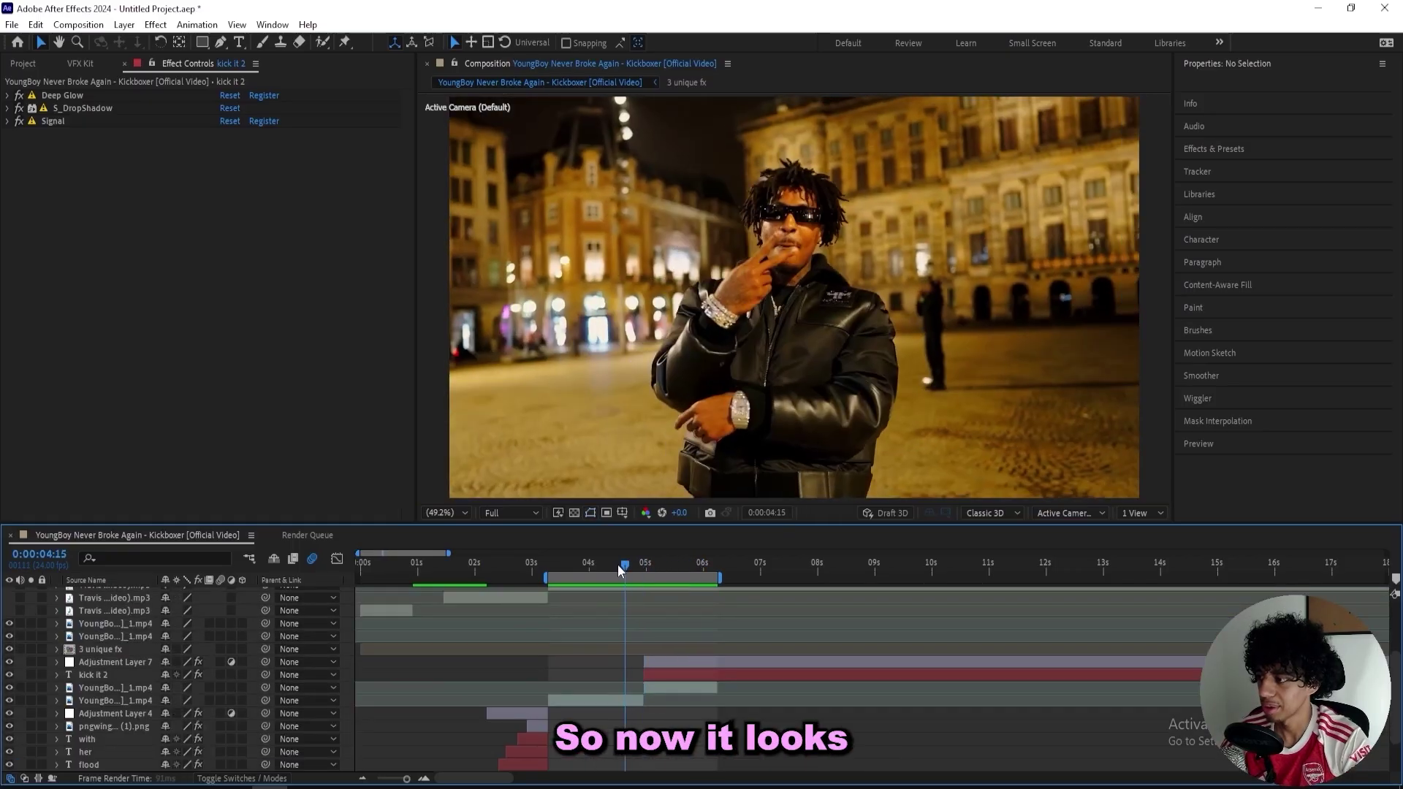
key(space)
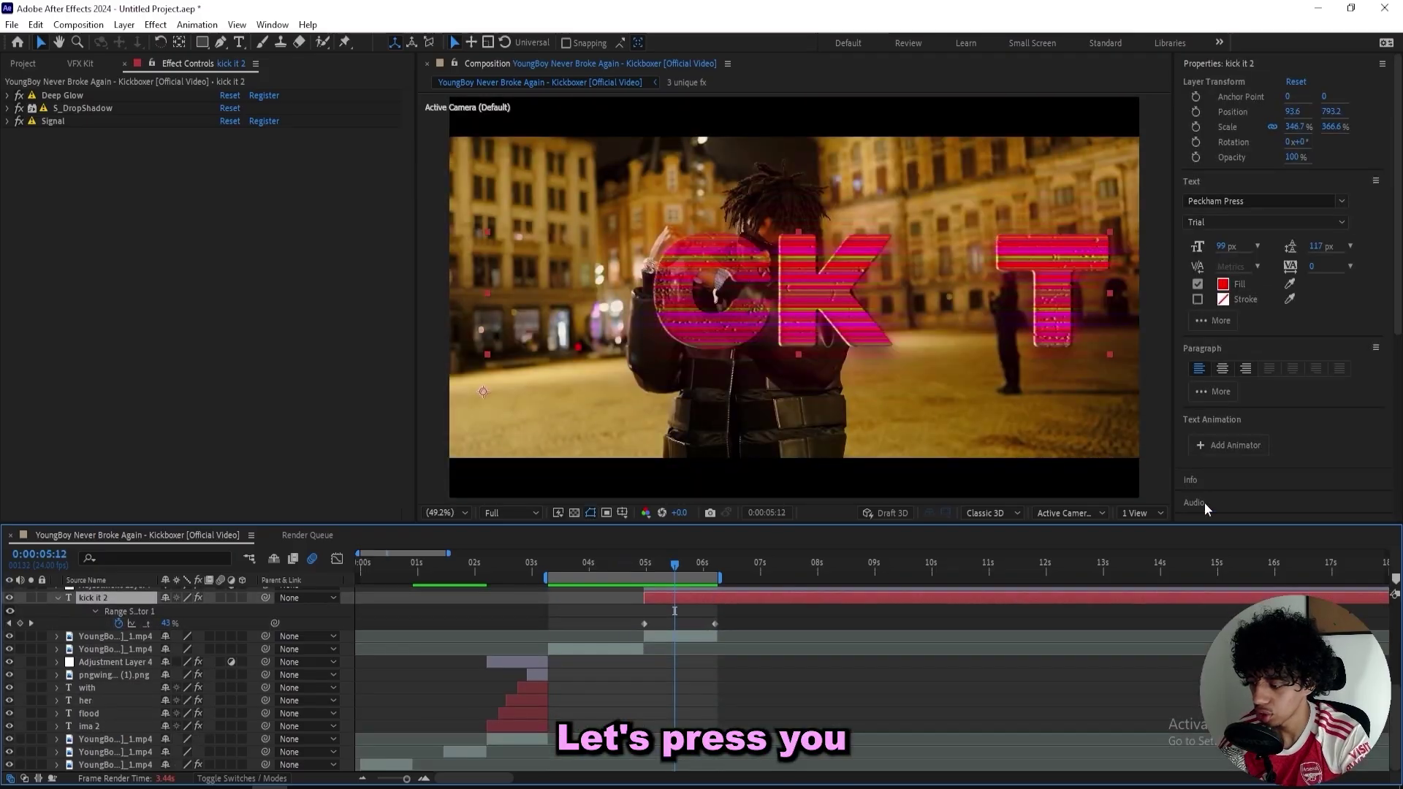
Ease the Range Selector's Start keyframes on kick it 2 and steepen the beginning of their graph curve so the reveal starts fast
drag(801, 608, 523, 636)
click(336, 560)
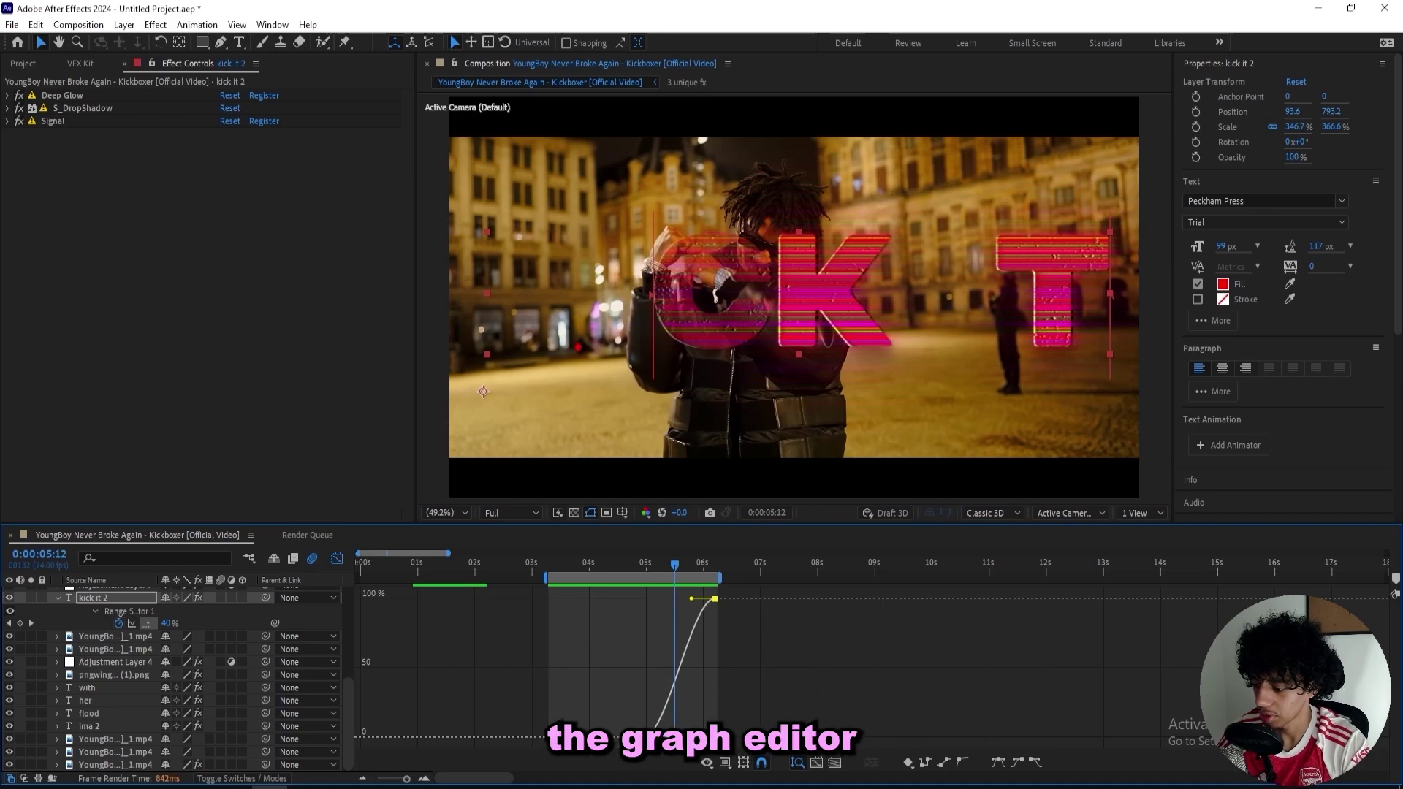
drag(646, 659, 647, 638)
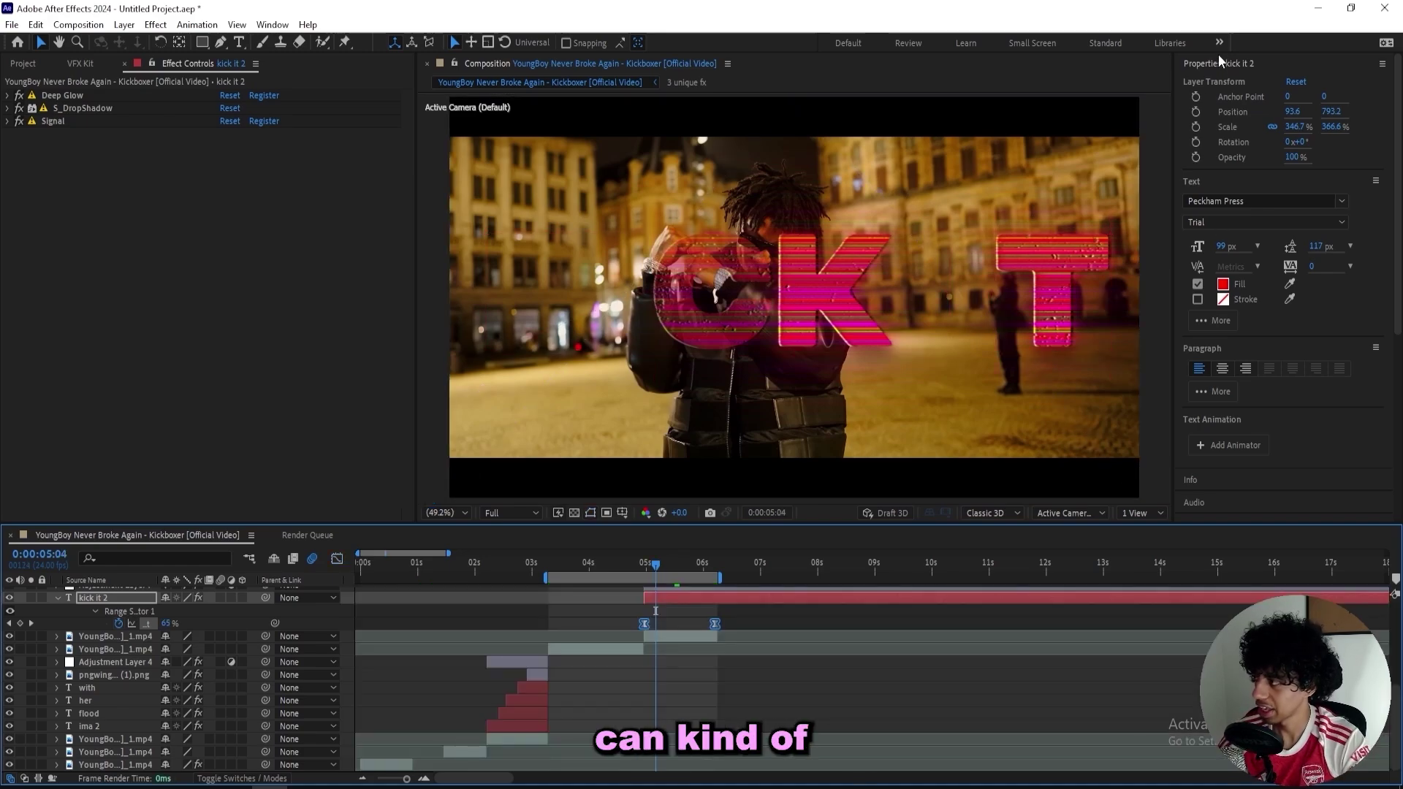
click(1219, 63)
click(673, 563)
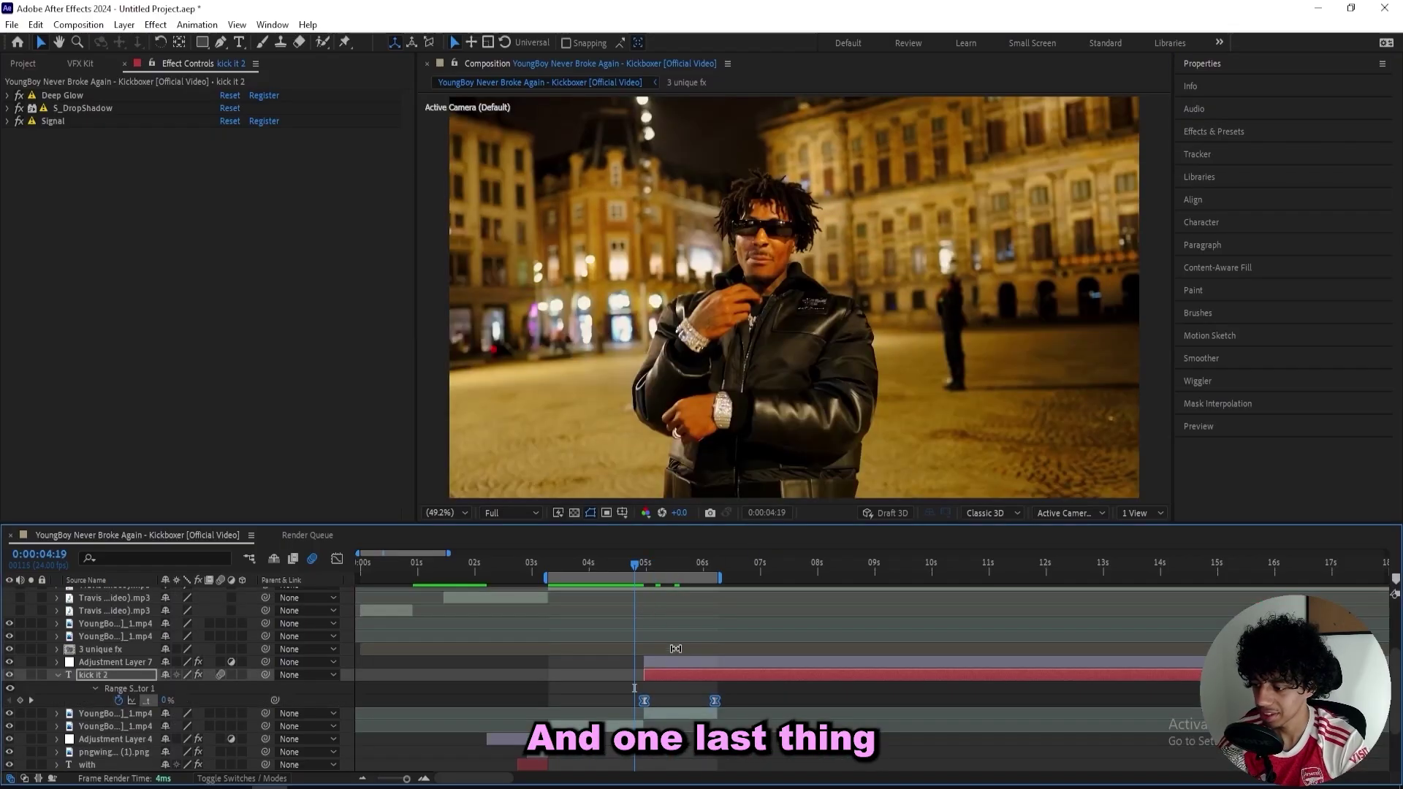
Create an adjustment layer between Adjustment Layer 7 and kick it 2, trimmed to start at 0:00:04:23
click(676, 649)
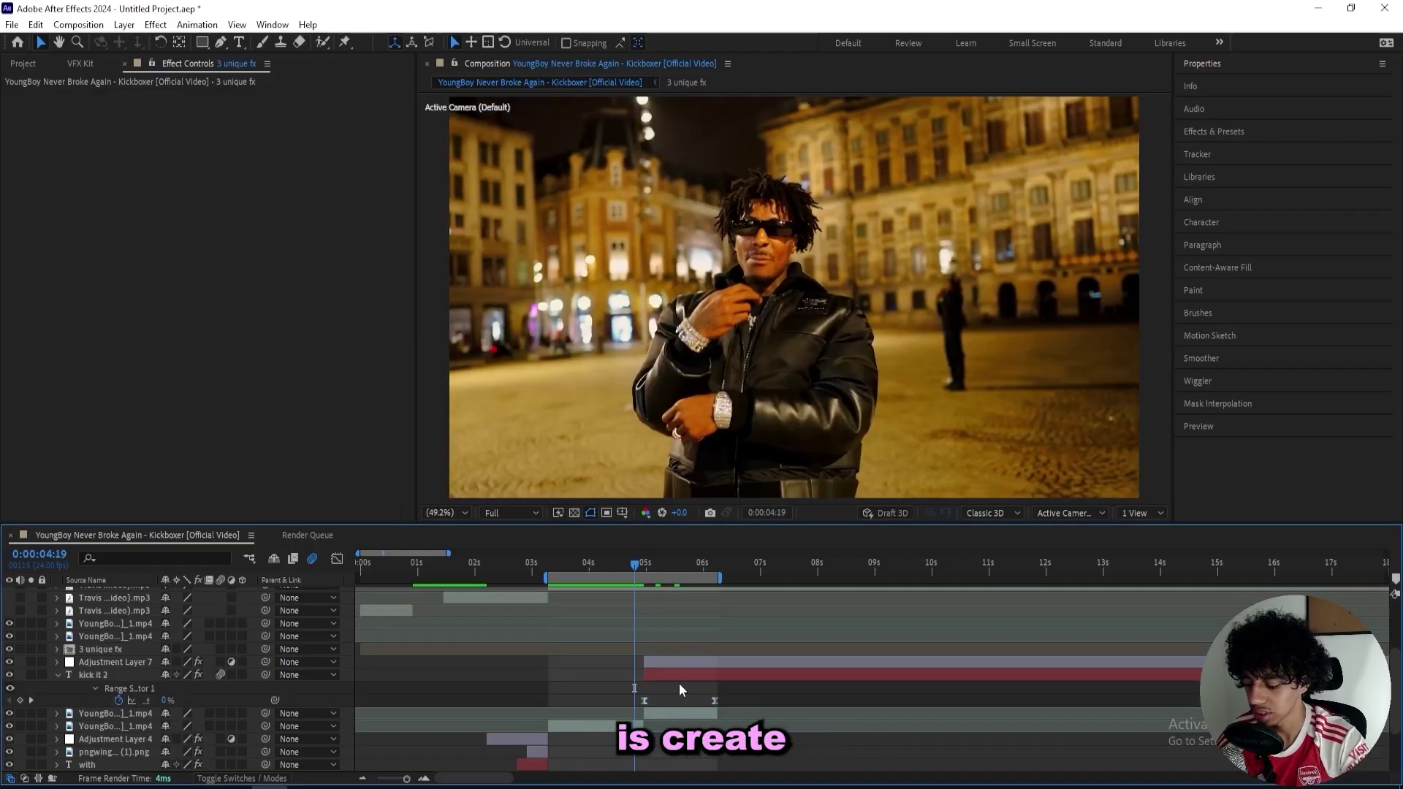
key(ctrl+alt+y)
drag(140, 591, 142, 677)
click(644, 569)
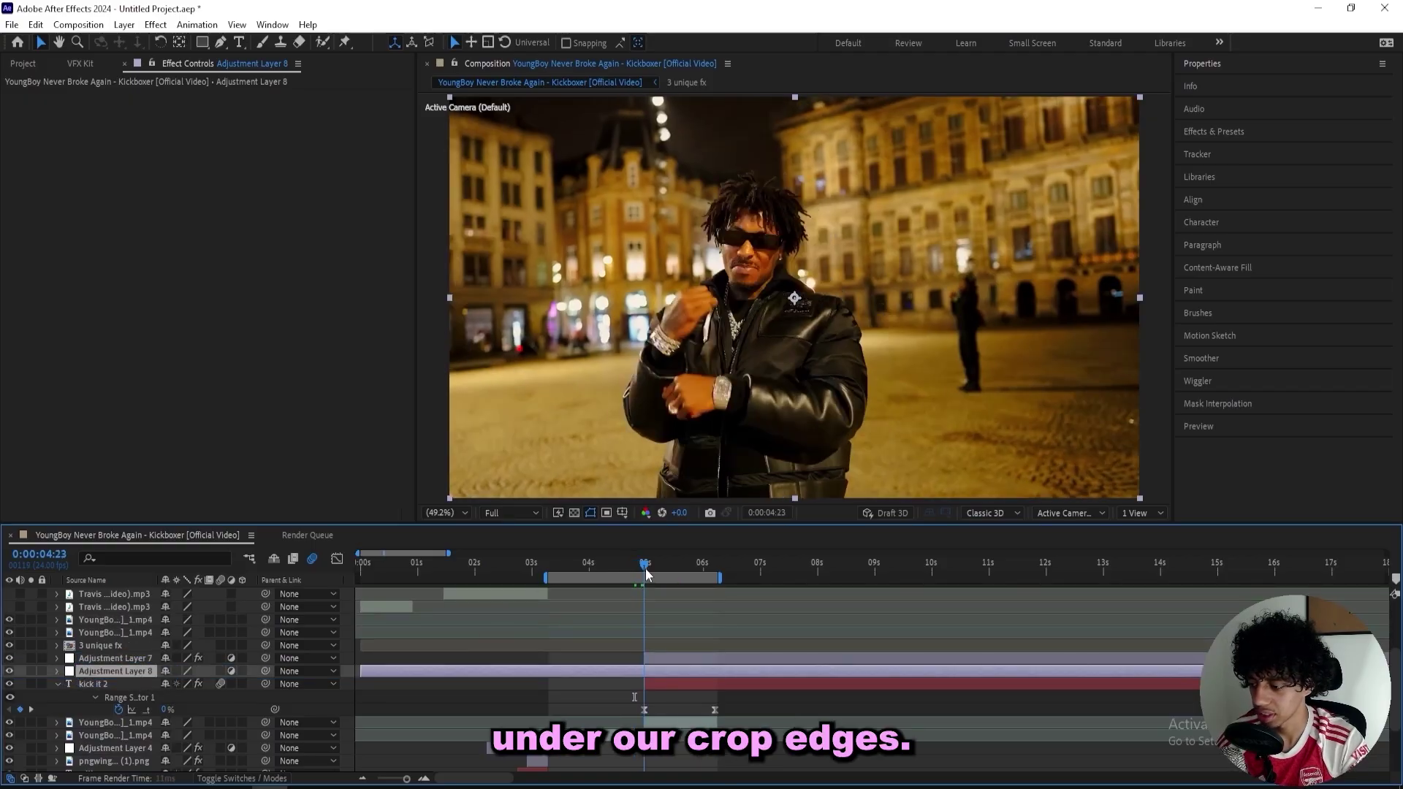
key(alt+bracketleft)
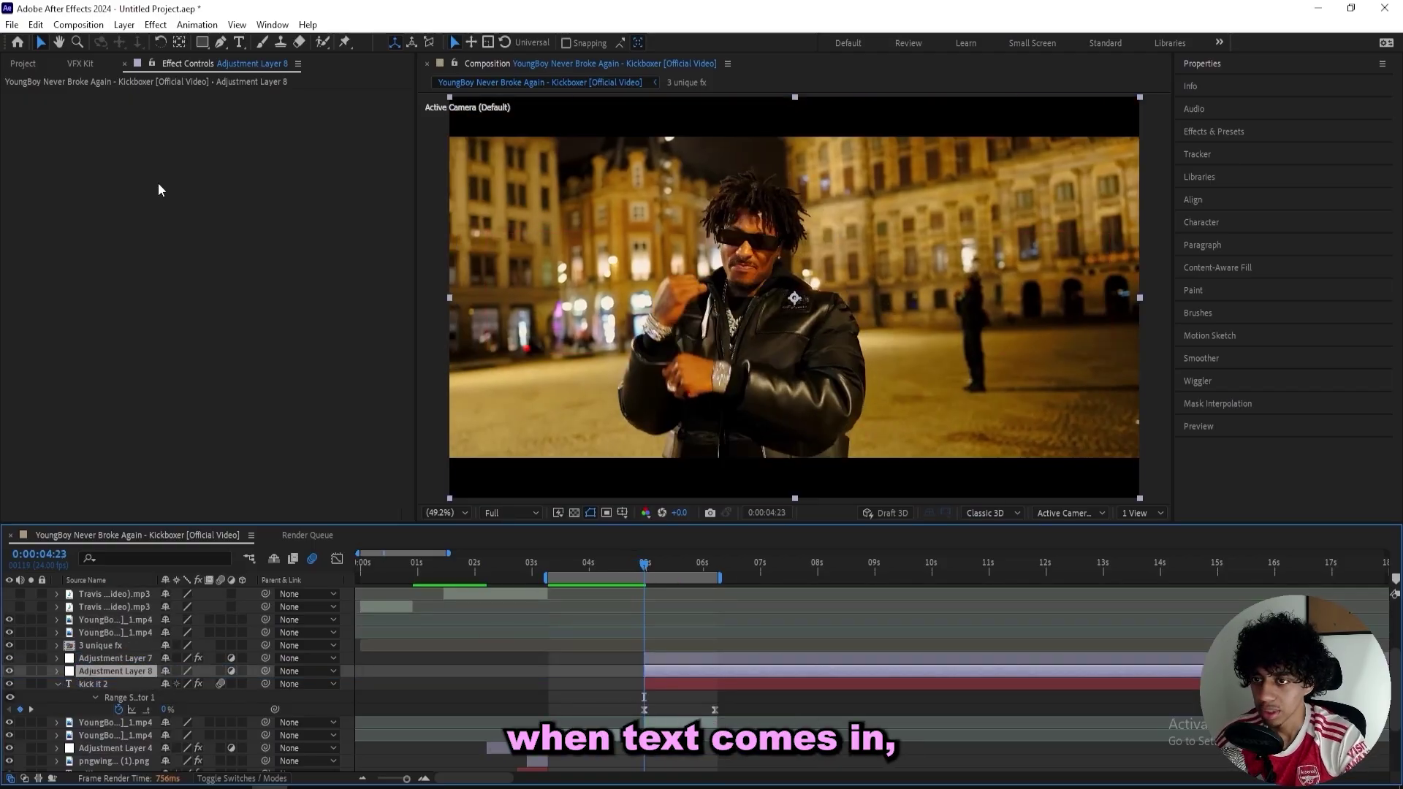
Apply the VFX Kit preset Distort Wiggle to Adjustment Layer 8 and set the preview resolution to Third
click(82, 62)
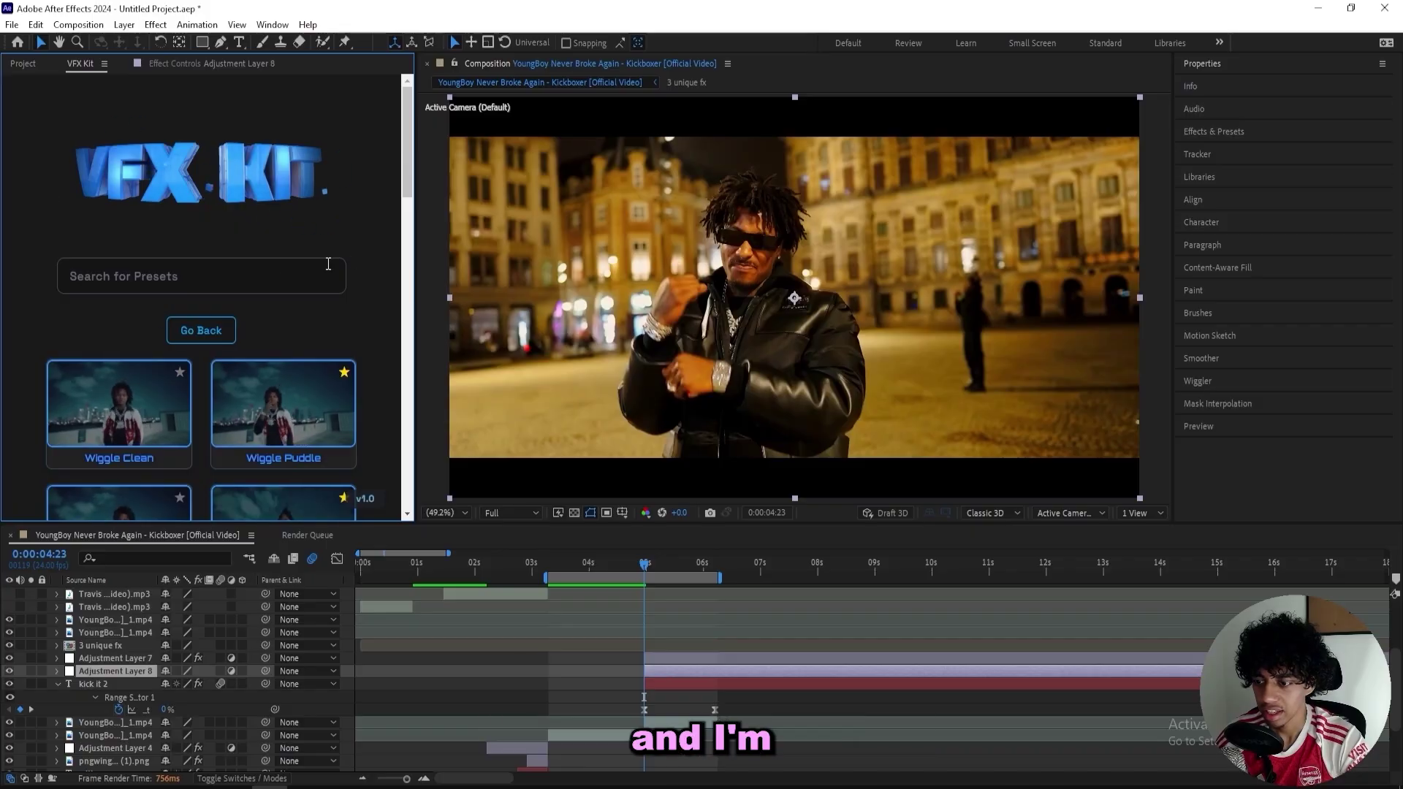
scroll(328, 264, down, 5)
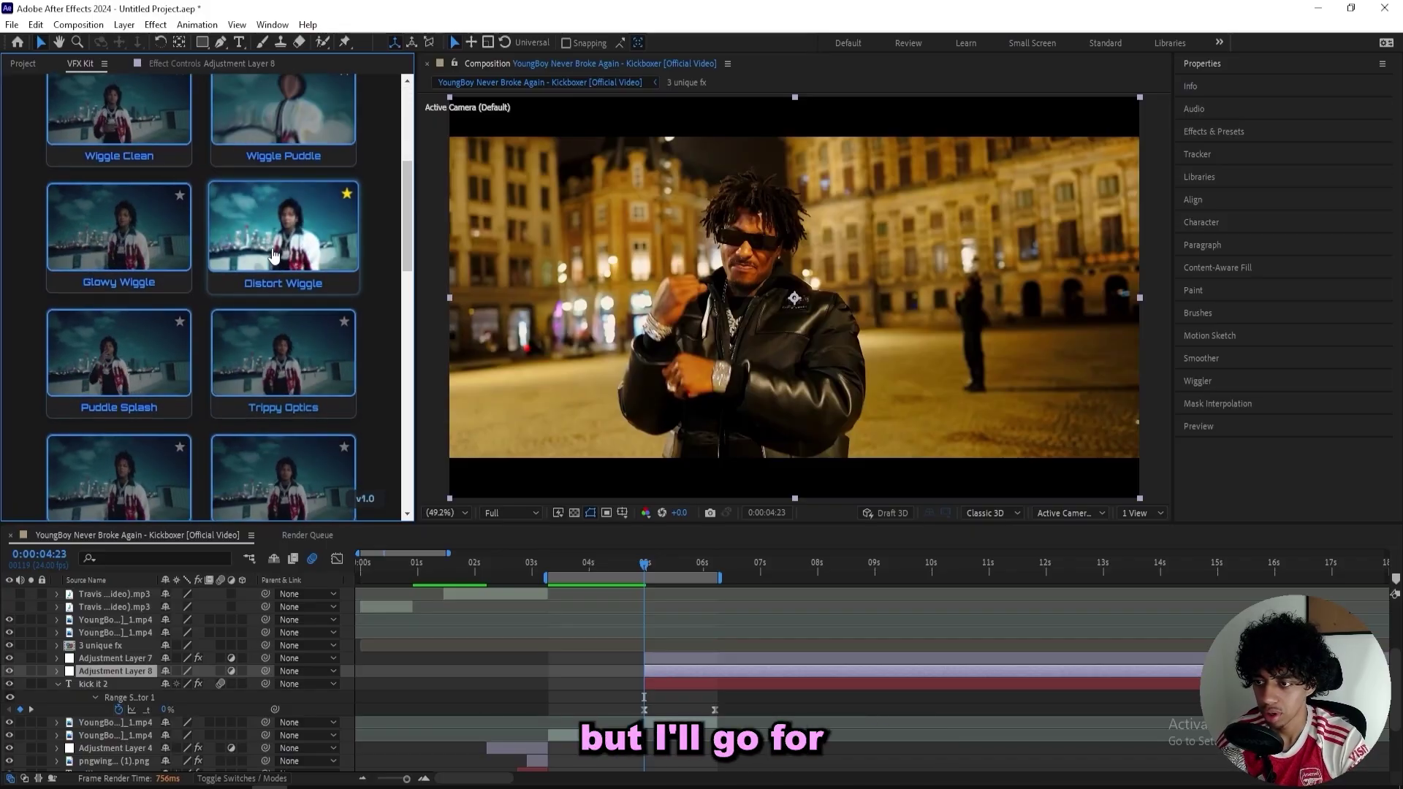
click(274, 255)
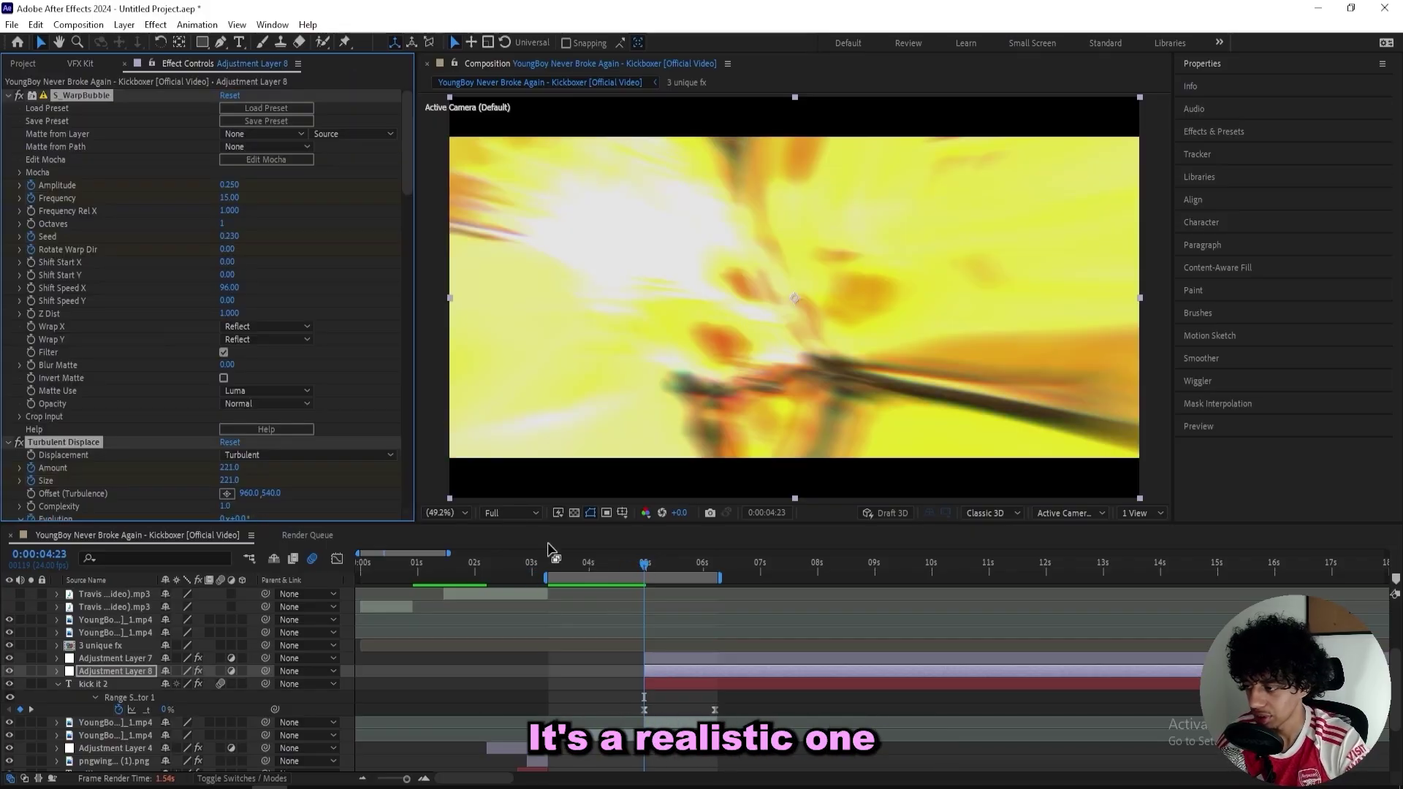
click(514, 517)
click(516, 589)
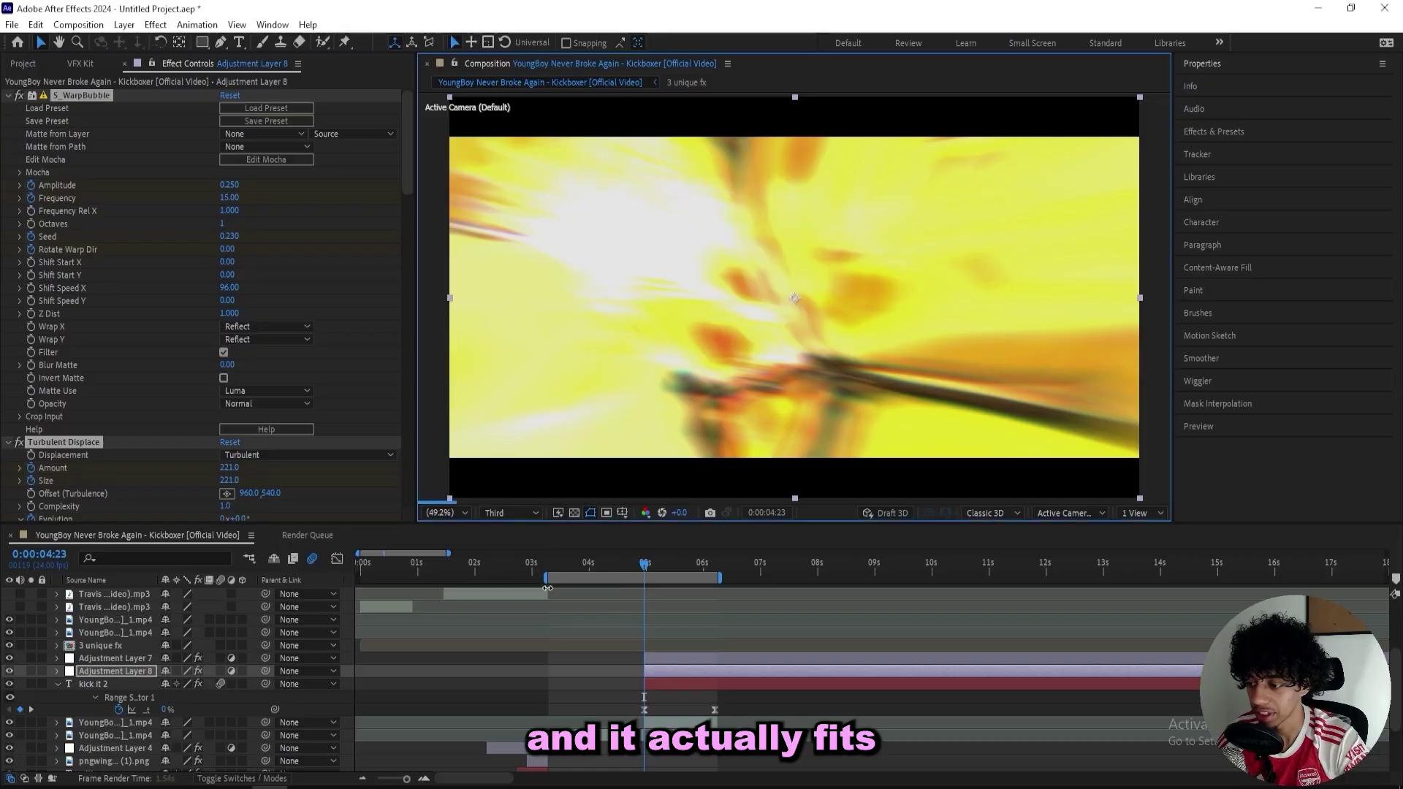
Move Adjustment Layer 8 below the kick it 2 layer and preview the shot
click(1214, 427)
drag(101, 705, 98, 712)
key(space)
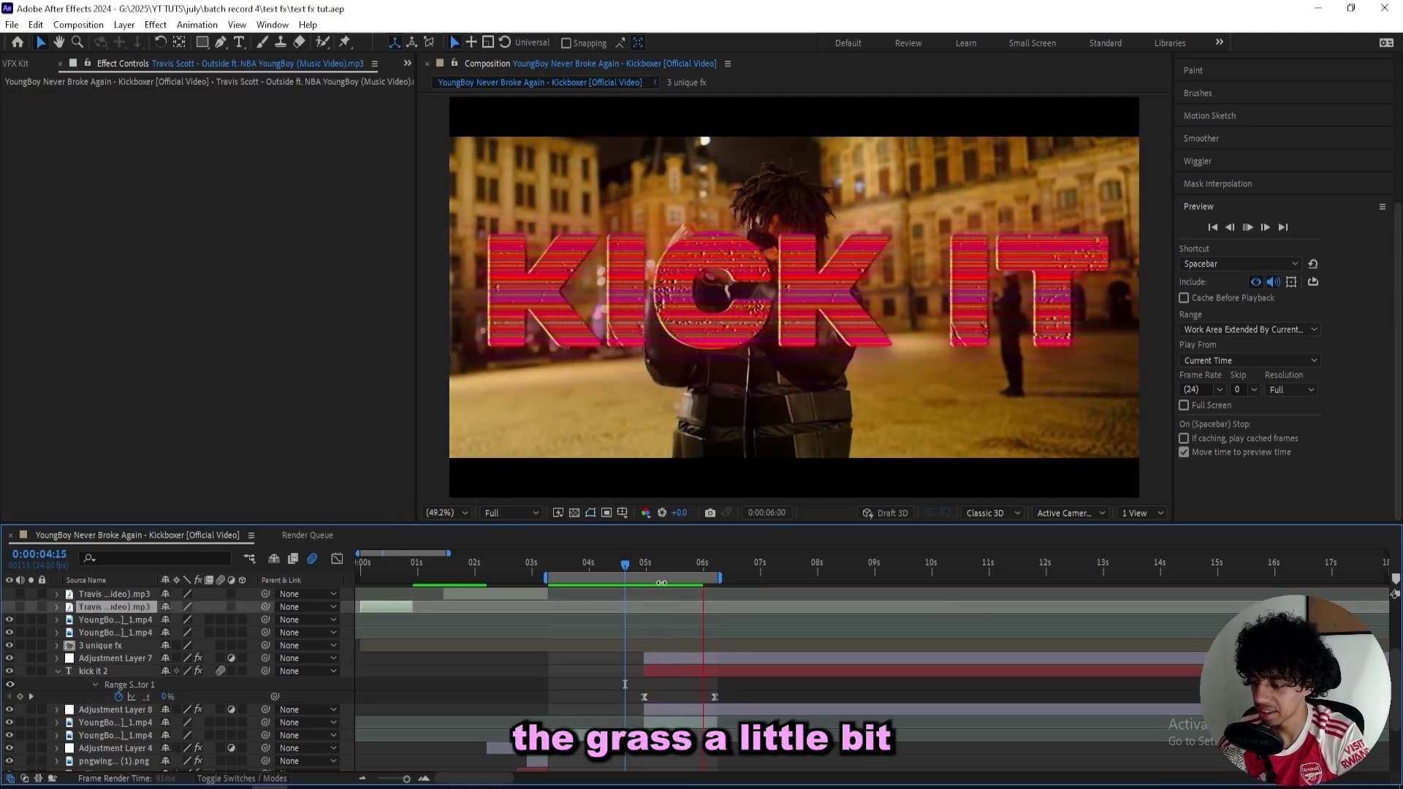
key(space)
Reshape the kick it 2 Start curve into a steep rise with a longer ease at its end, and preview the reveal
click(715, 697)
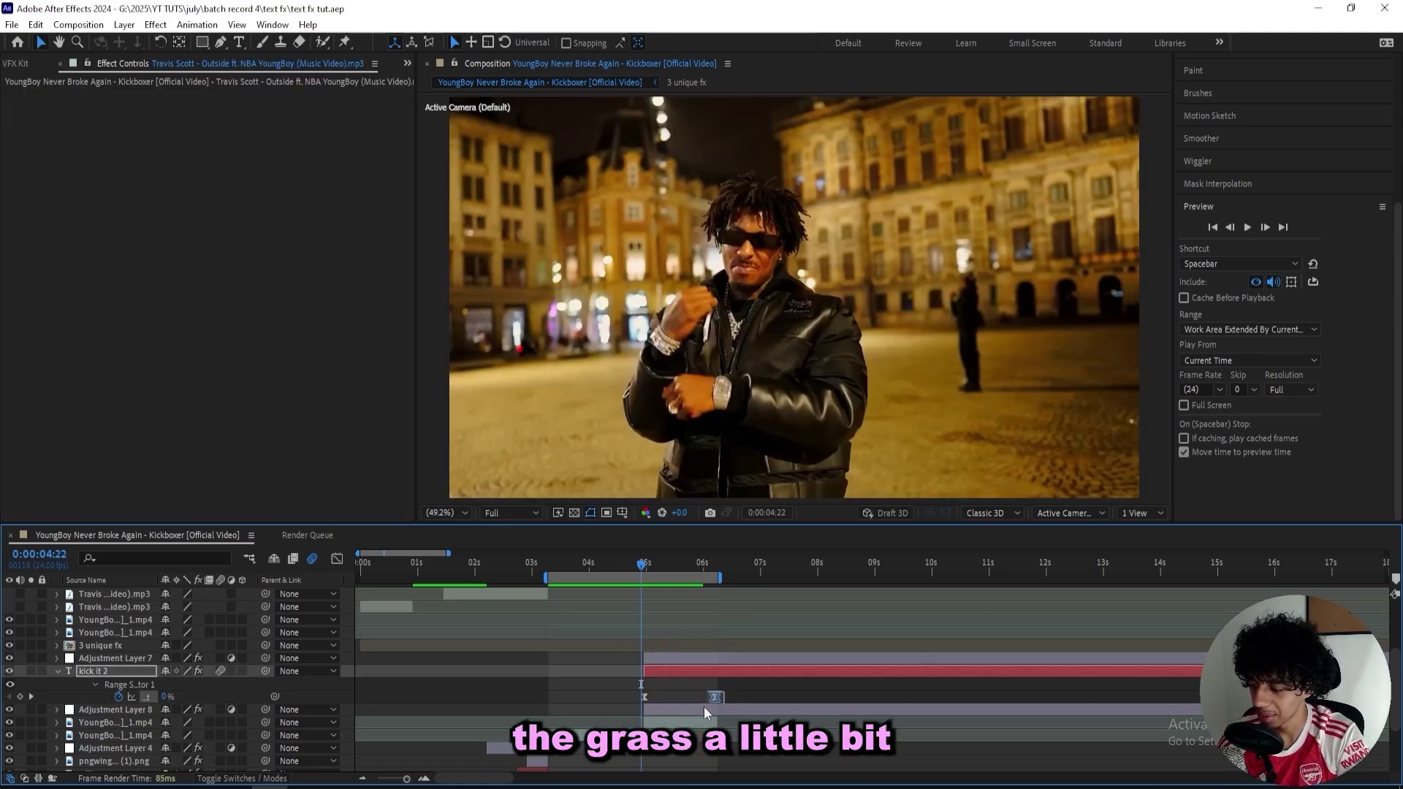
click(338, 559)
mouse_move(638, 656)
mouse_down()
mouse_move(625, 667)
mouse_move(646, 672)
mouse_up()
click(646, 646)
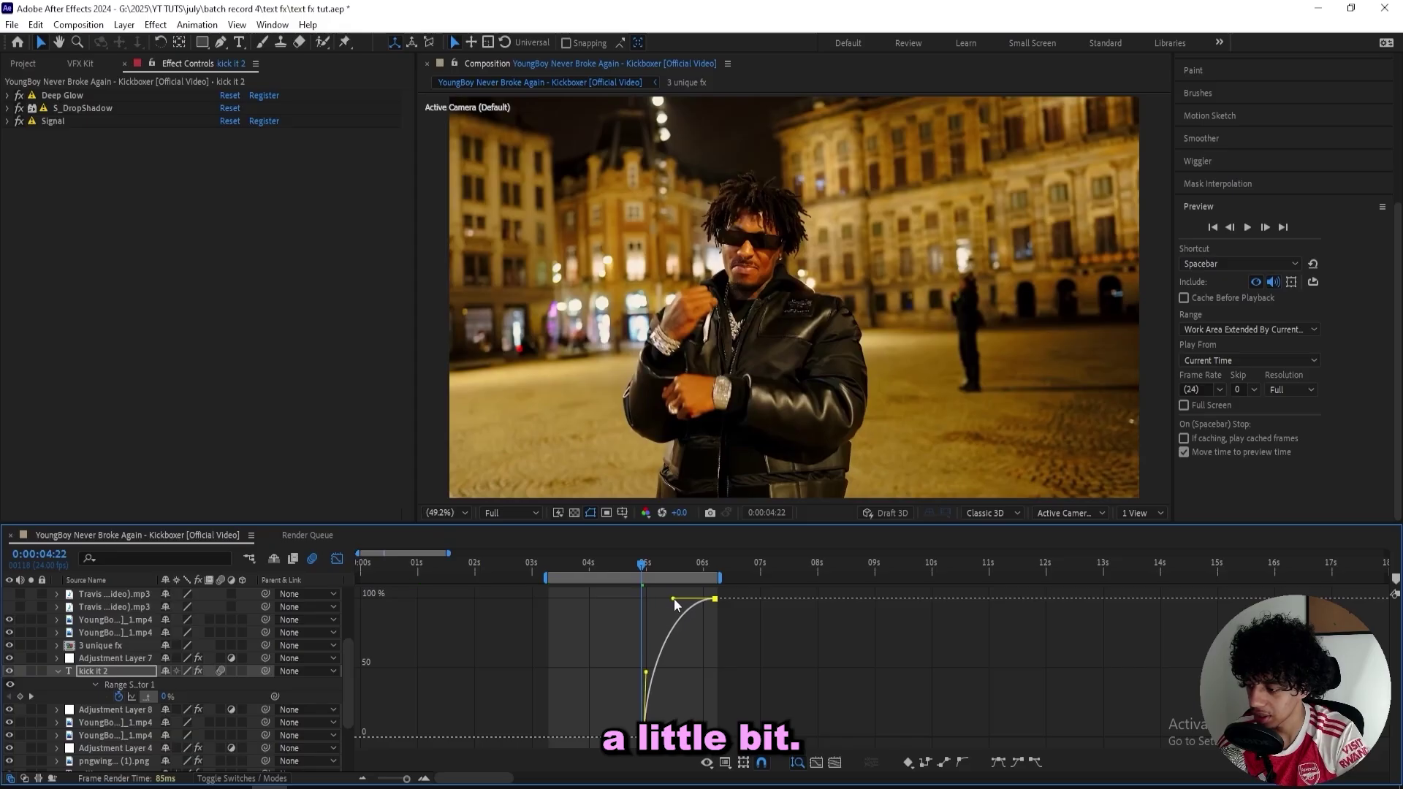
click(338, 560)
key(space)
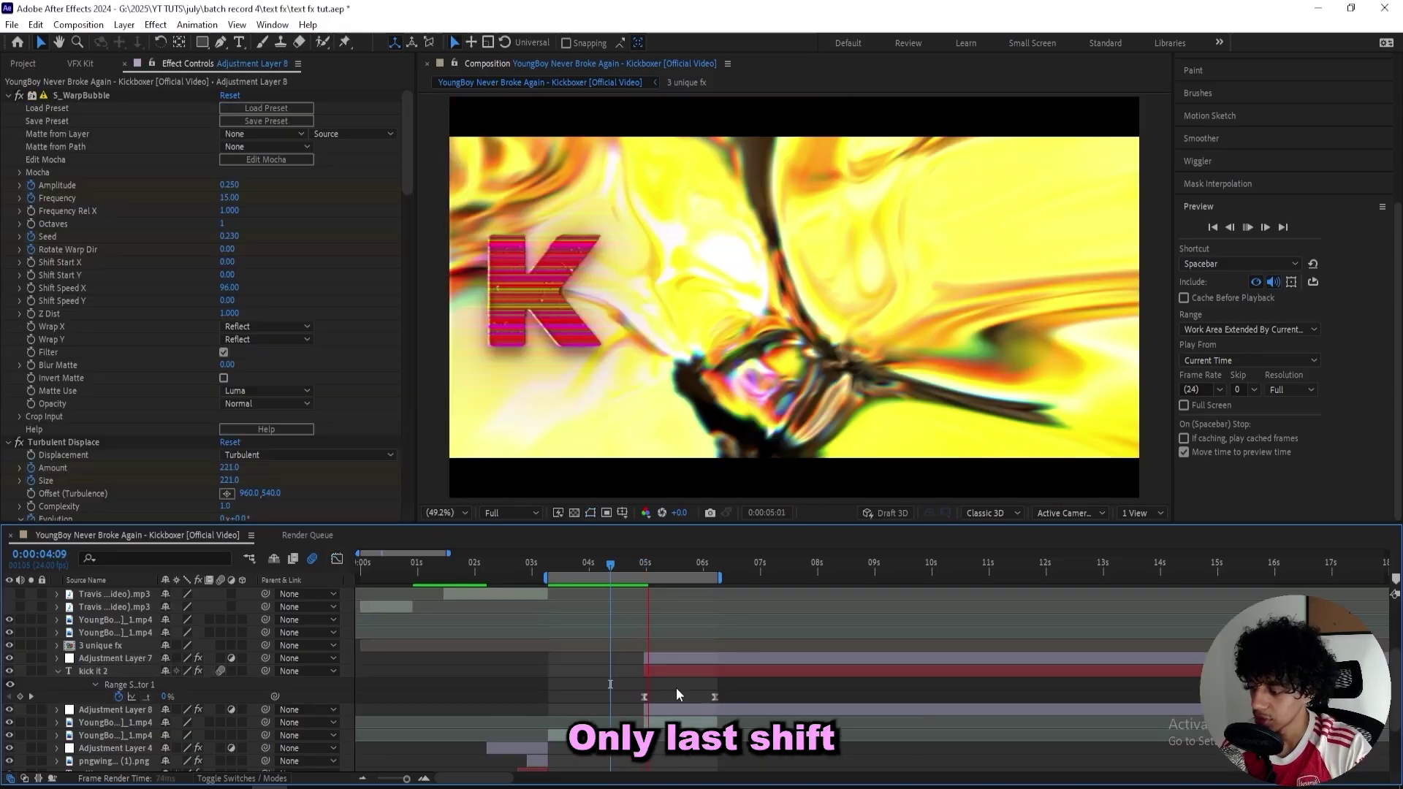
Reveal Adjustment Layer 8's keyframes and shift the ending keyframes of its distortion effects slightly earlier
key(space)
click(701, 723)
click(718, 709)
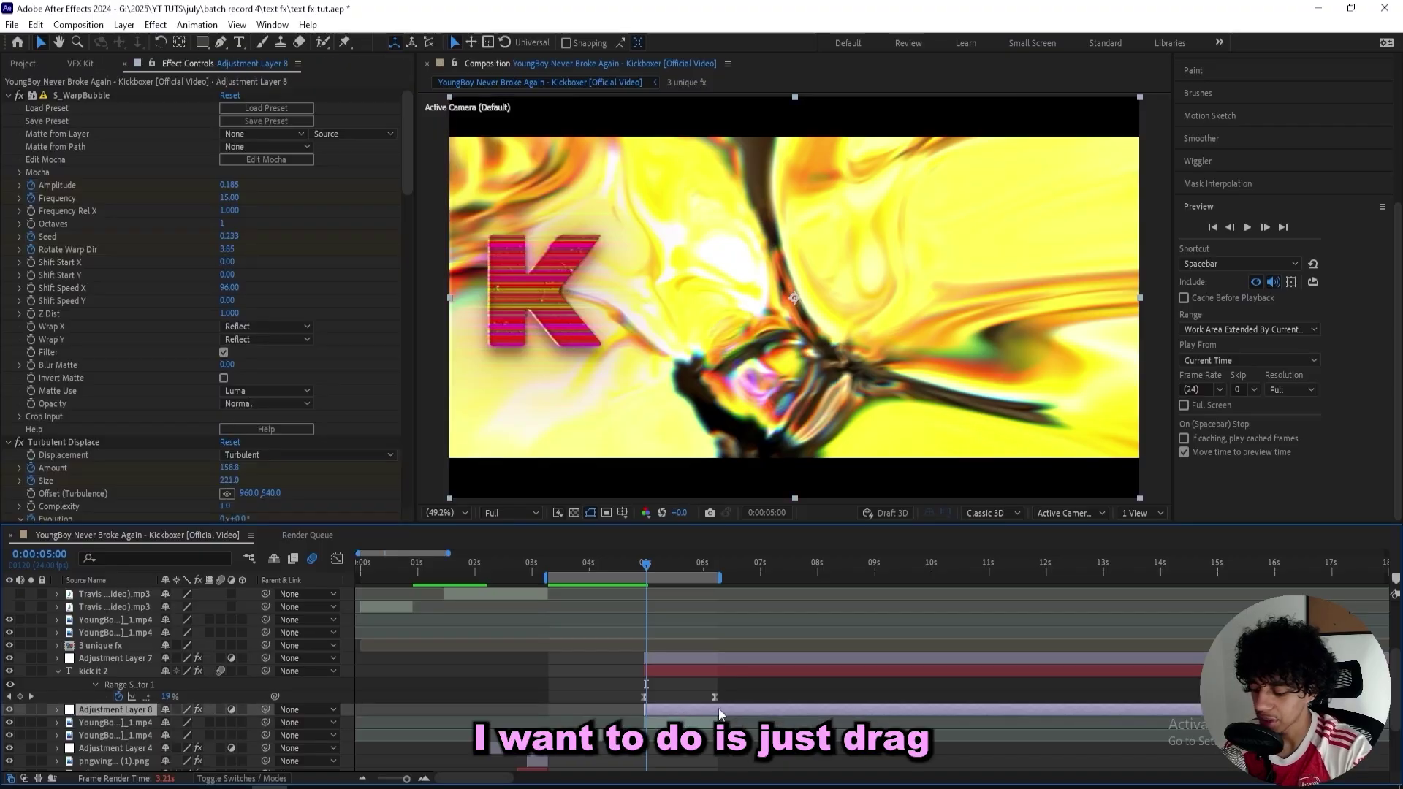
key(u)
scroll(723, 681, down, 3)
drag(734, 611, 653, 761)
scroll(665, 720, down, 6)
drag(703, 601, 696, 601)
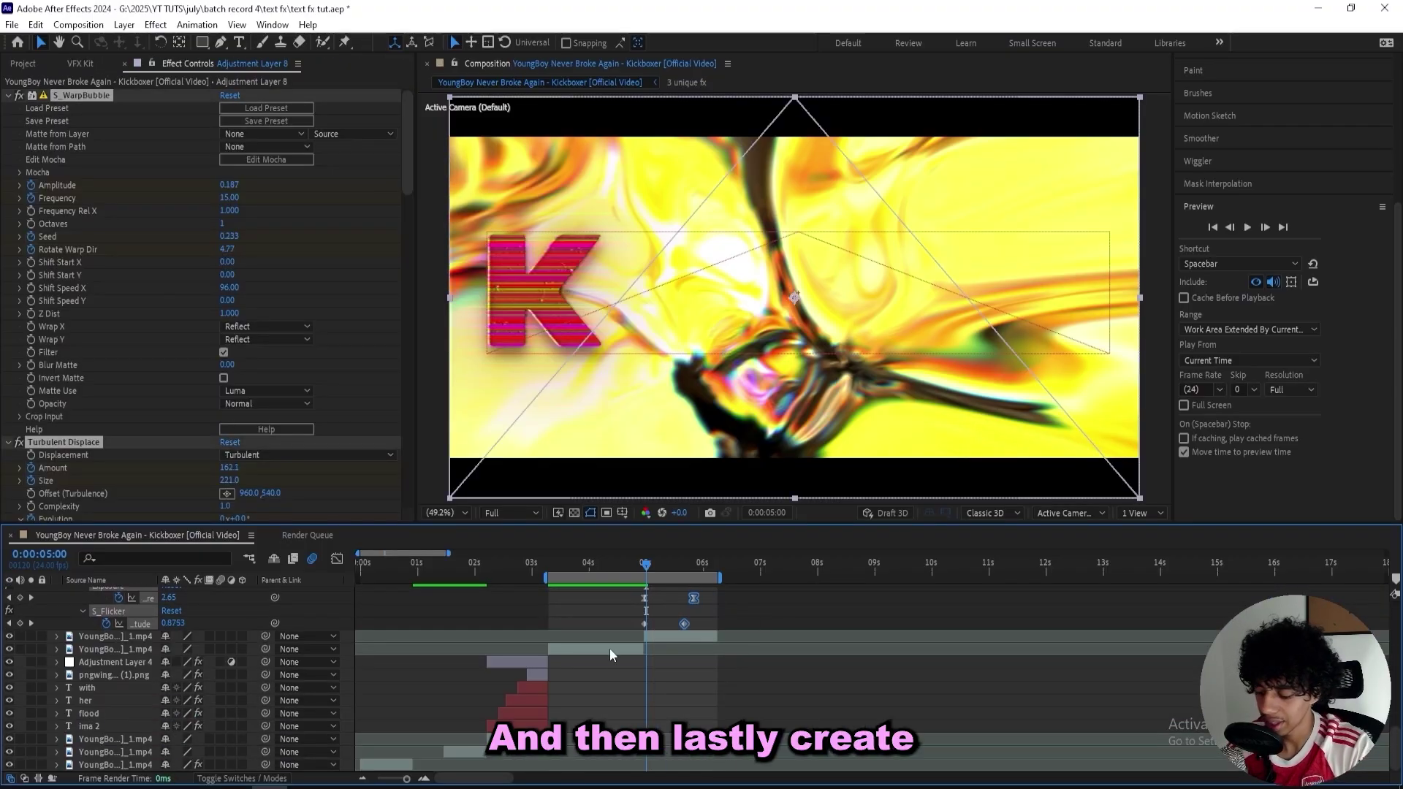
scroll(603, 655, up, 10)
scroll(643, 574, down, 4)
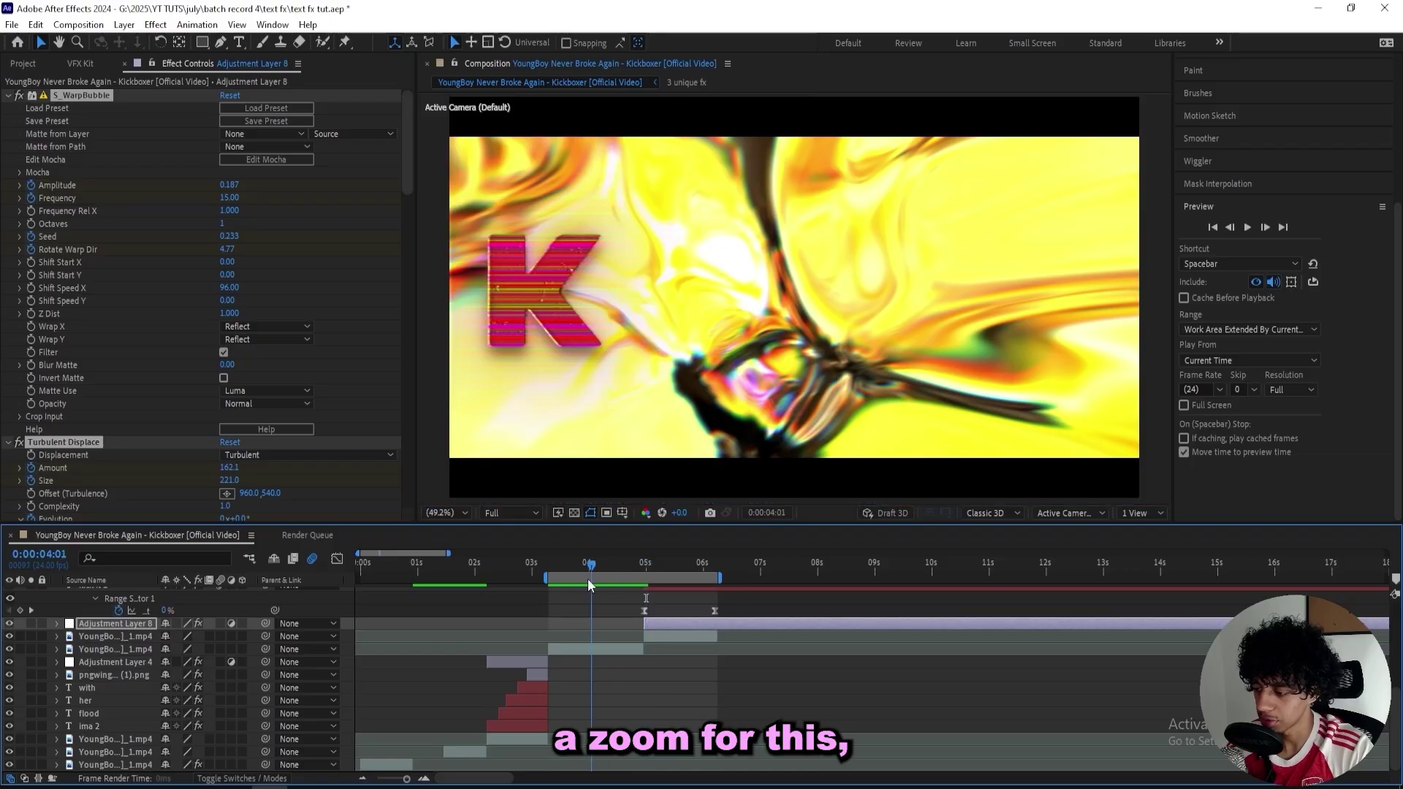
Keyframe the Scale of the clip before the KICK IT shot from 100% at 0:00:04:07 to 243% at 0:00:04:22
drag(588, 579, 606, 578)
click(608, 649)
key(s)
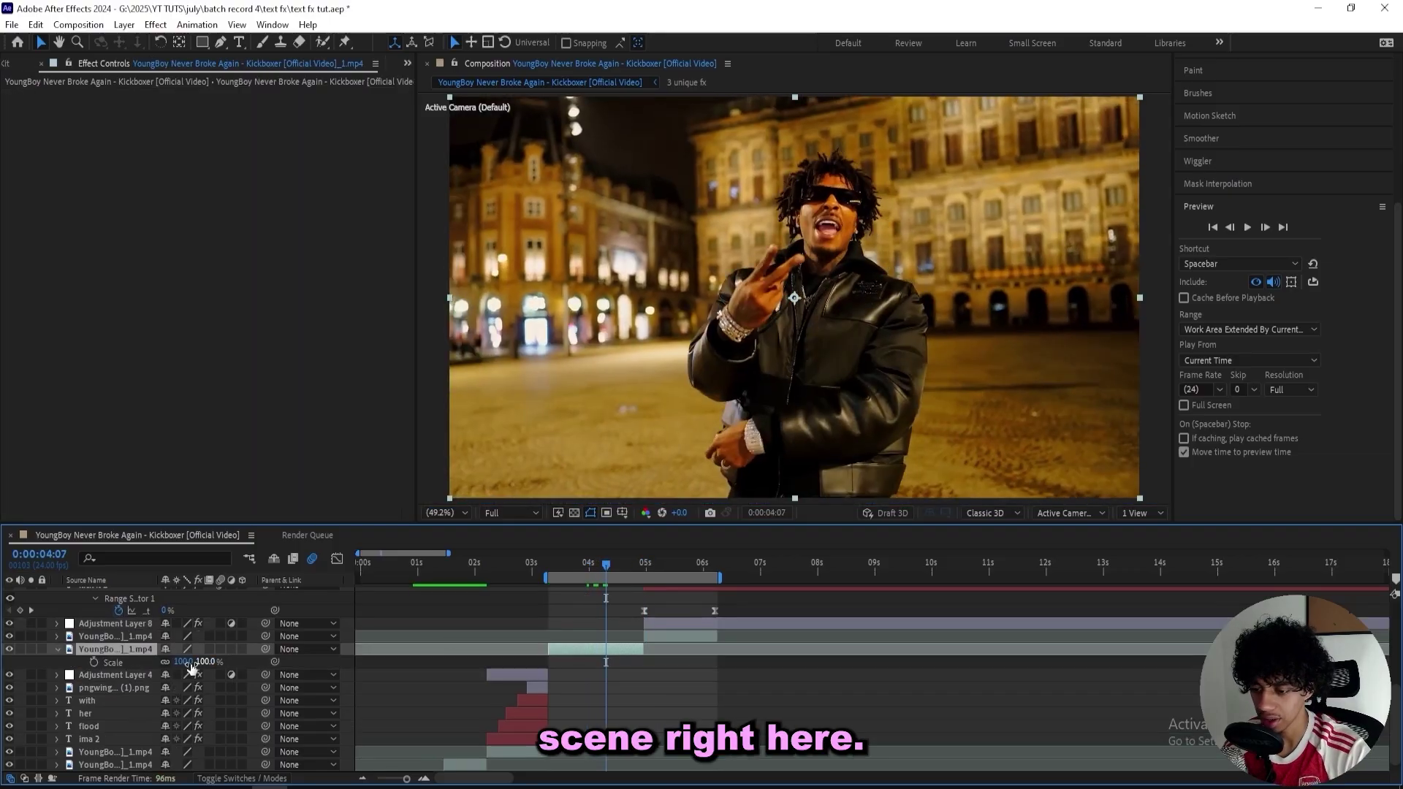
click(94, 662)
drag(610, 567, 642, 567)
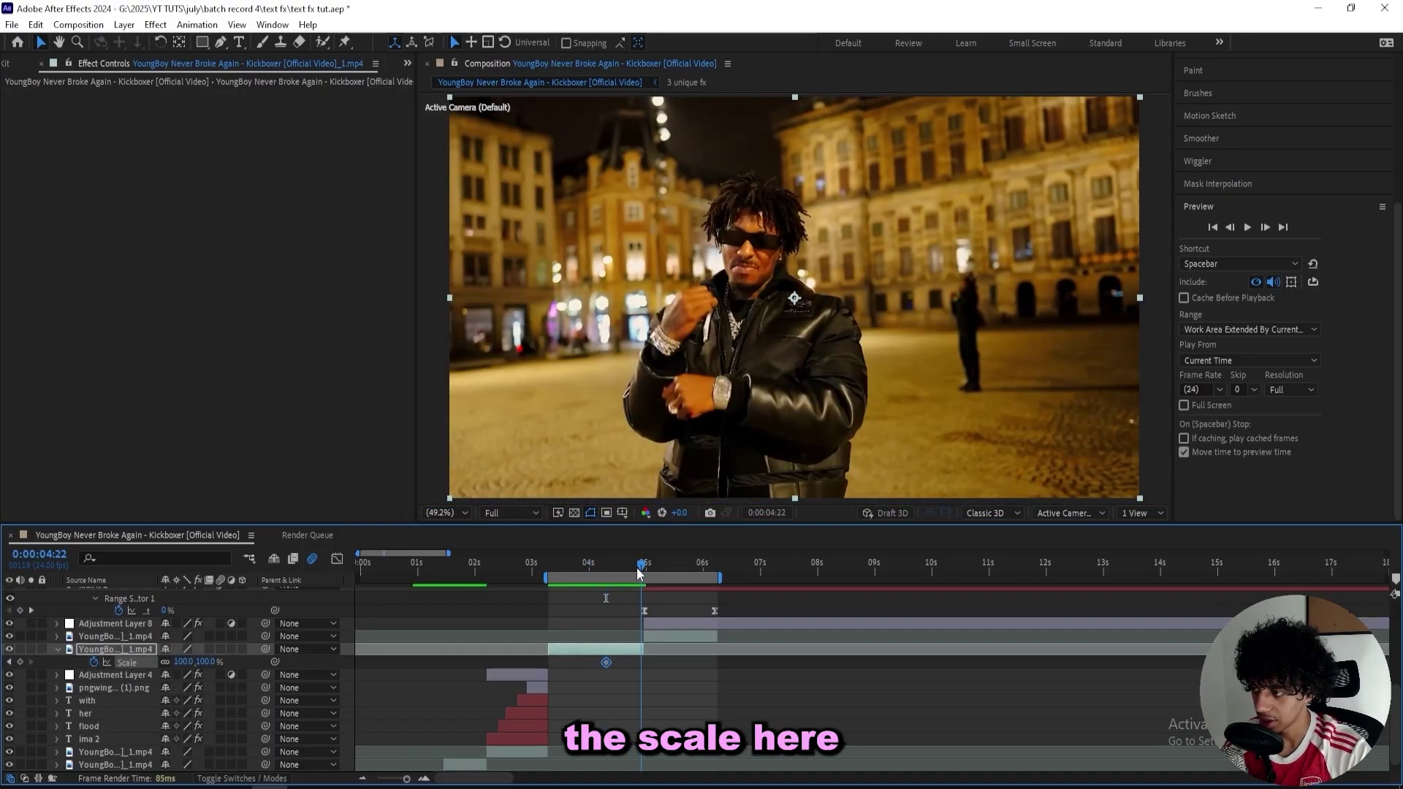
click(423, 778)
mouse_move(210, 662)
mouse_down()
mouse_move(289, 639)
mouse_move(226, 648)
mouse_up()
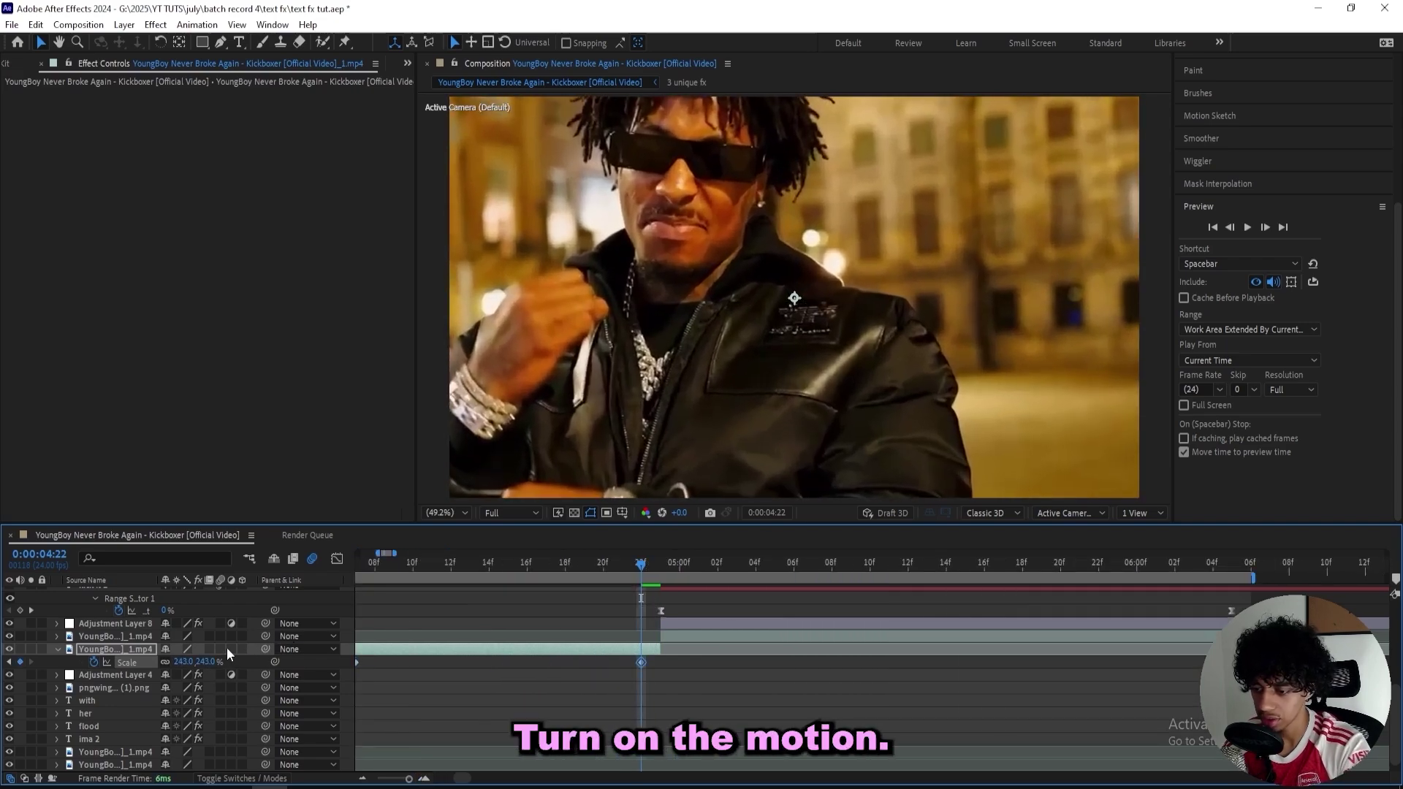
Enable motion blur on the zooming clip, ease its Scale keyframes and shape the curve to accelerate sharply into the cut
scroll(619, 664, left, 5)
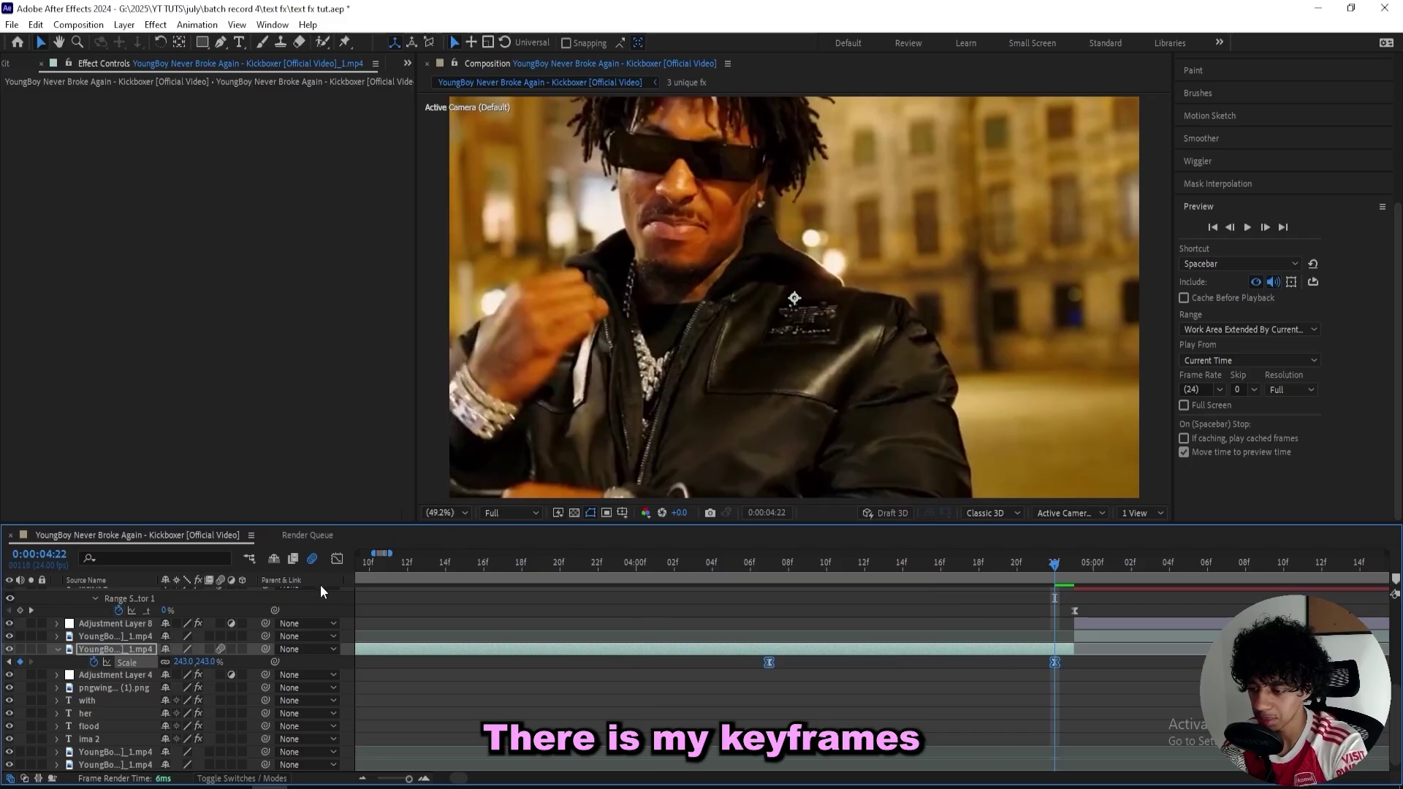
click(334, 560)
click(884, 690)
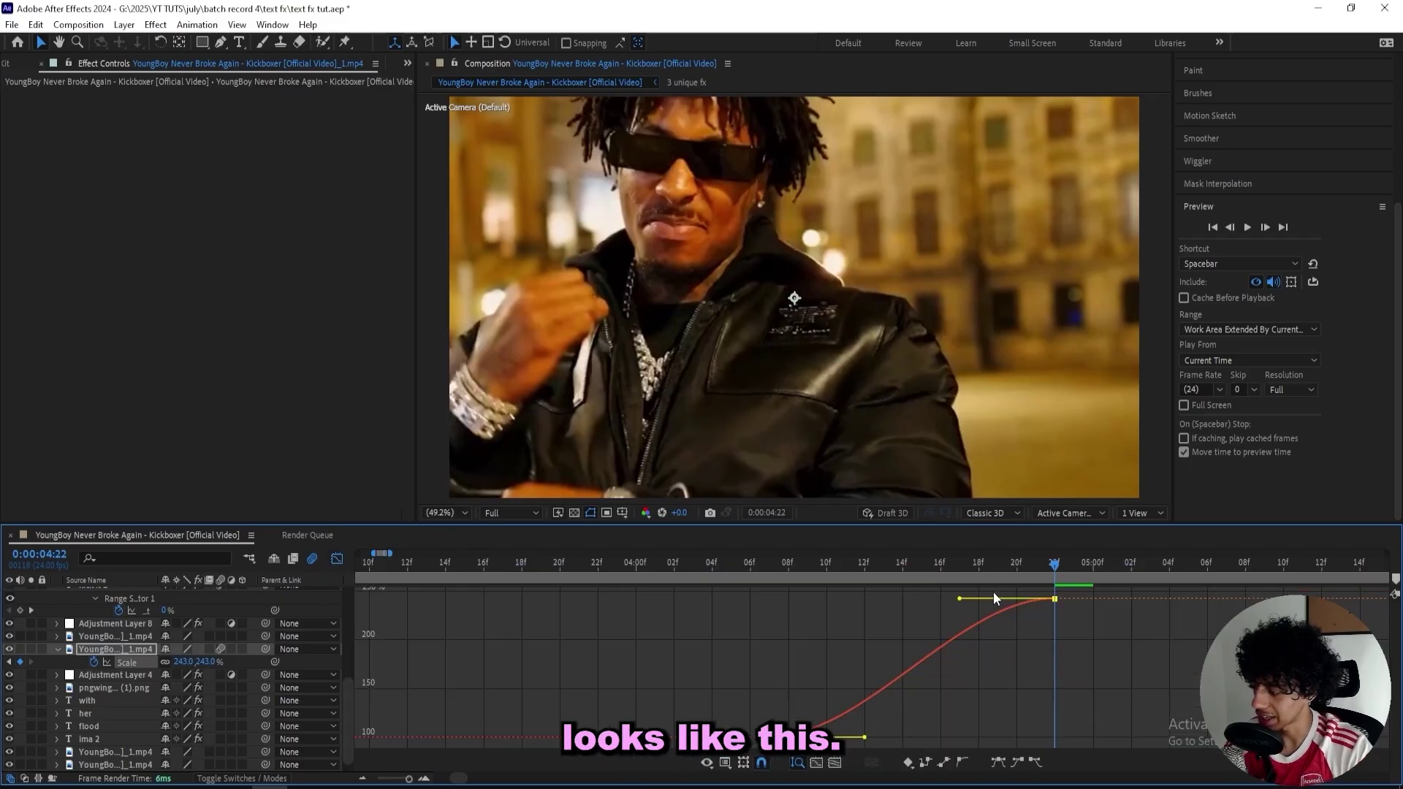
drag(993, 594, 1050, 693)
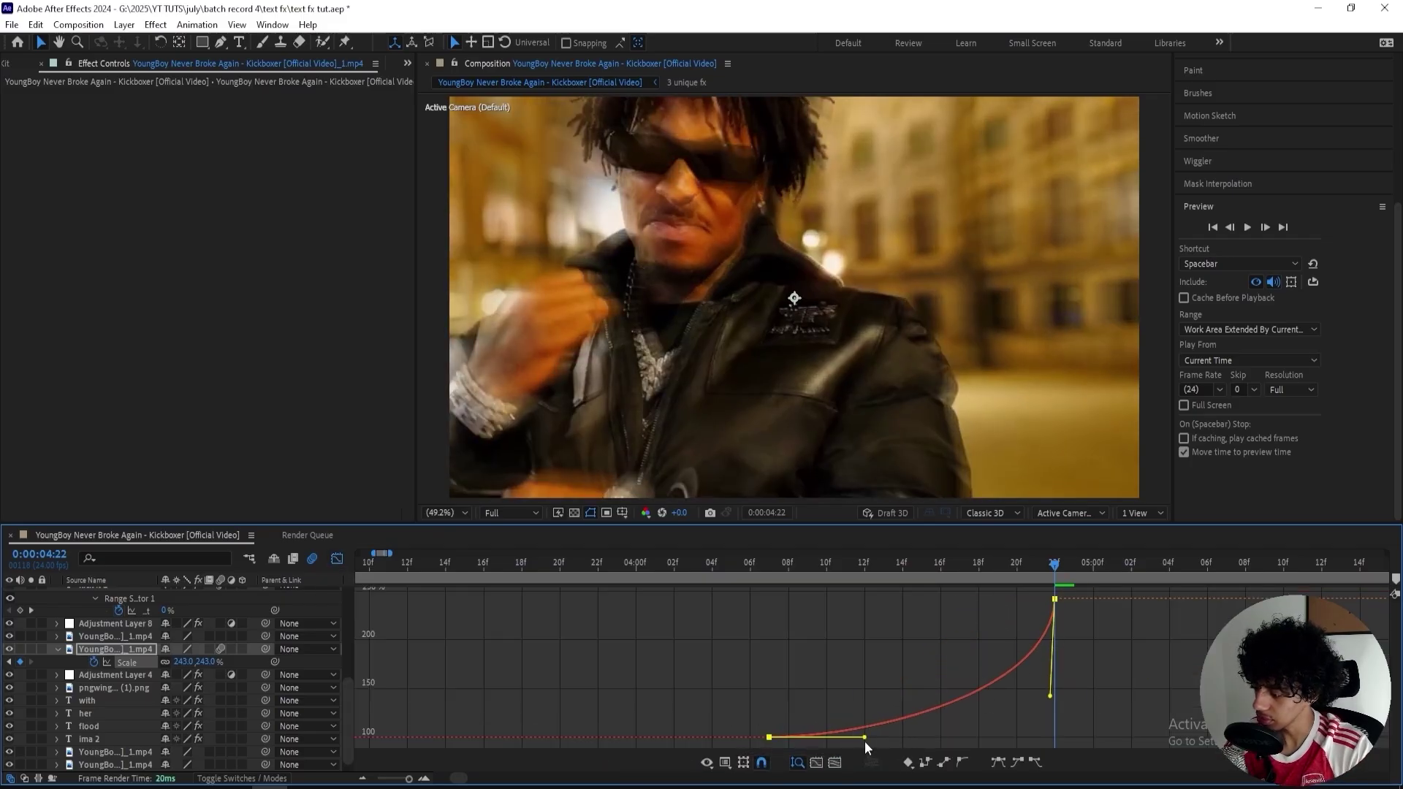
drag(865, 740, 966, 735)
Preview the zoom into the KICK IT shot and collapse the Adjustment Layer 7 and kick it 2 layers
click(828, 563)
key(space)
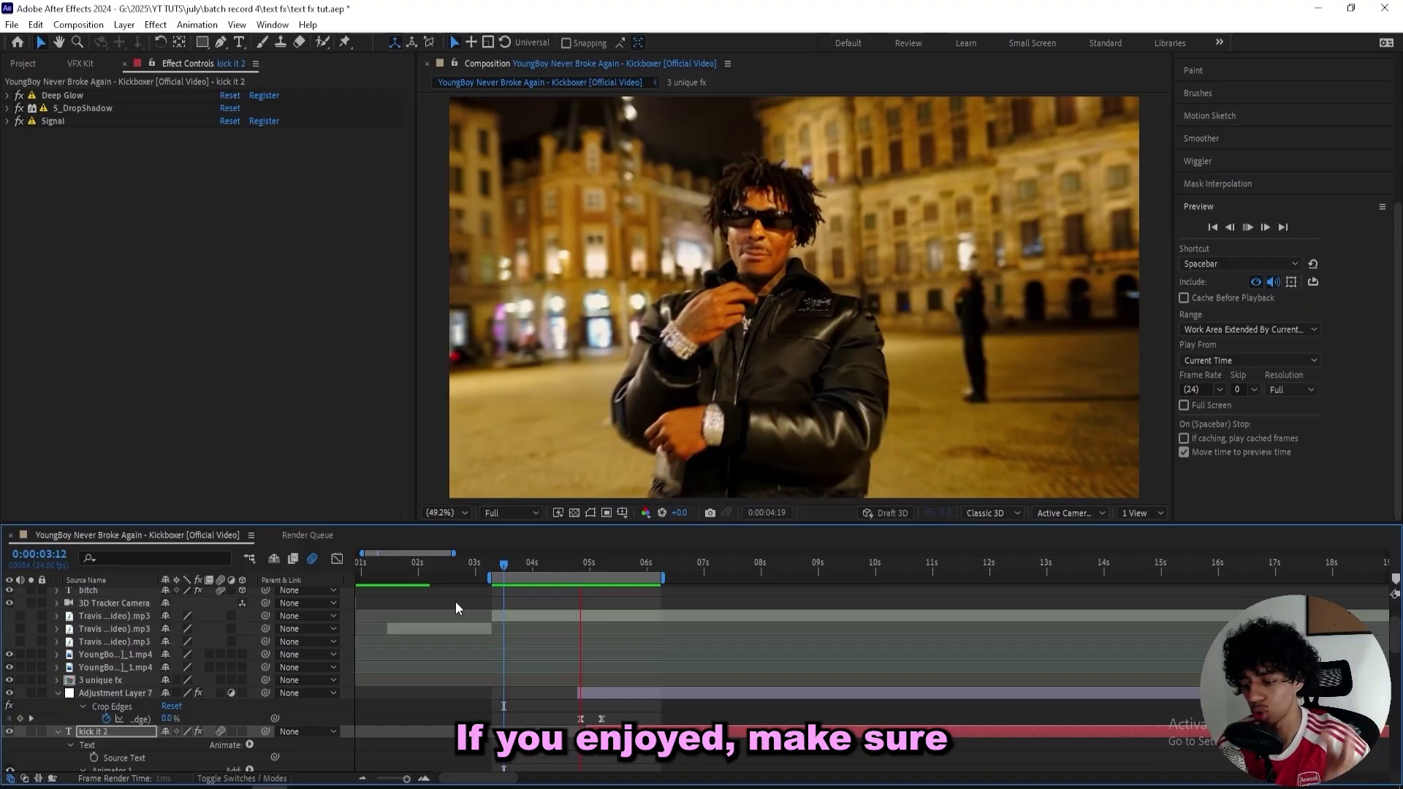
click(57, 694)
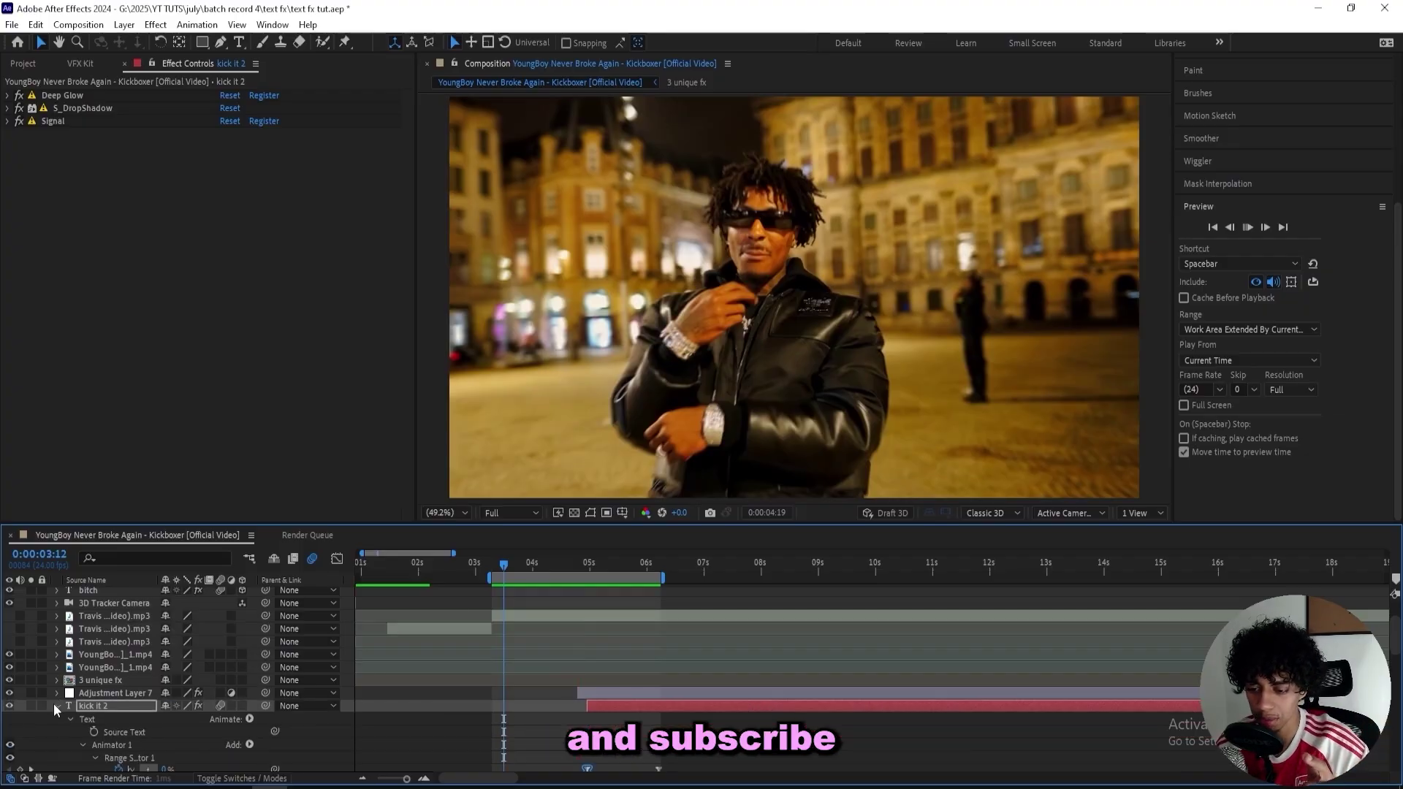
click(55, 705)
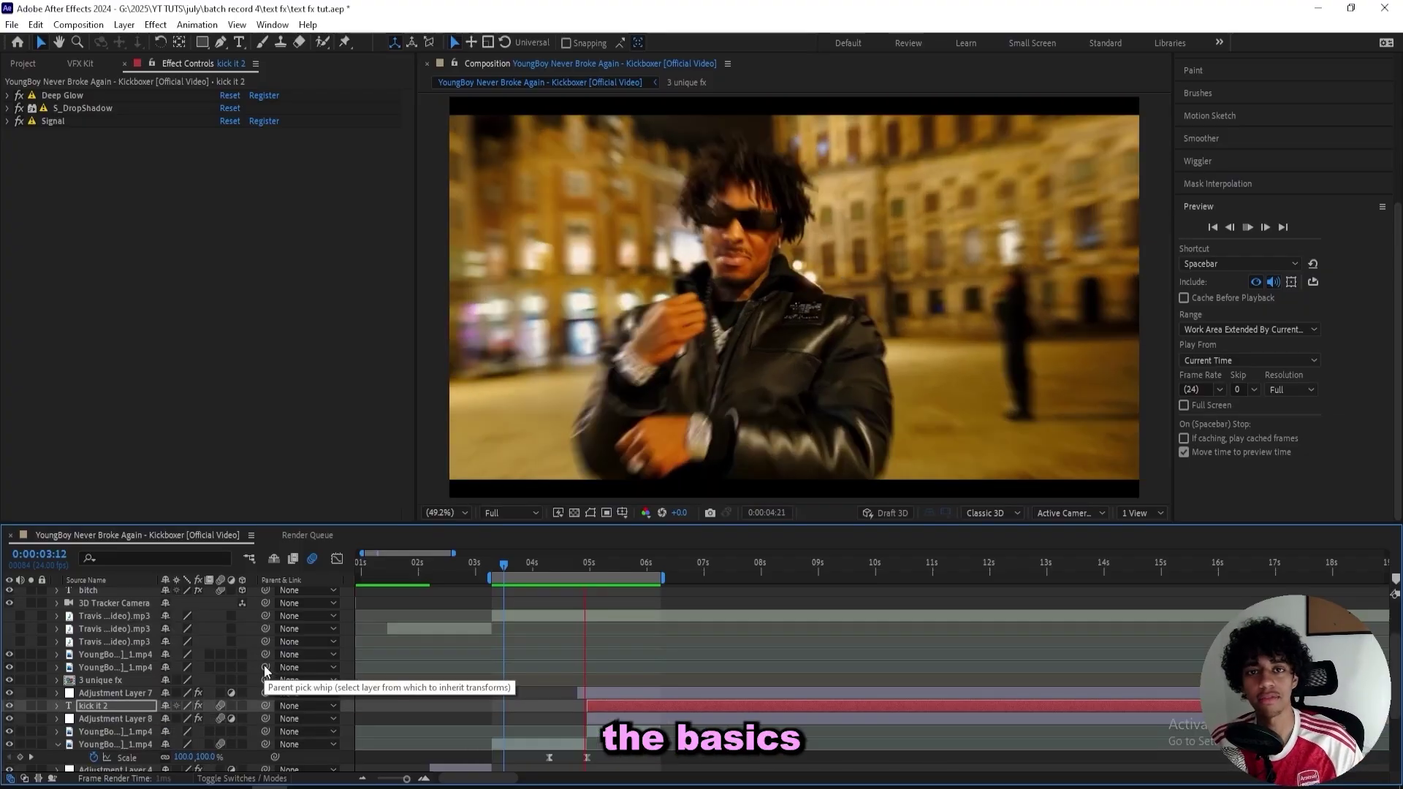